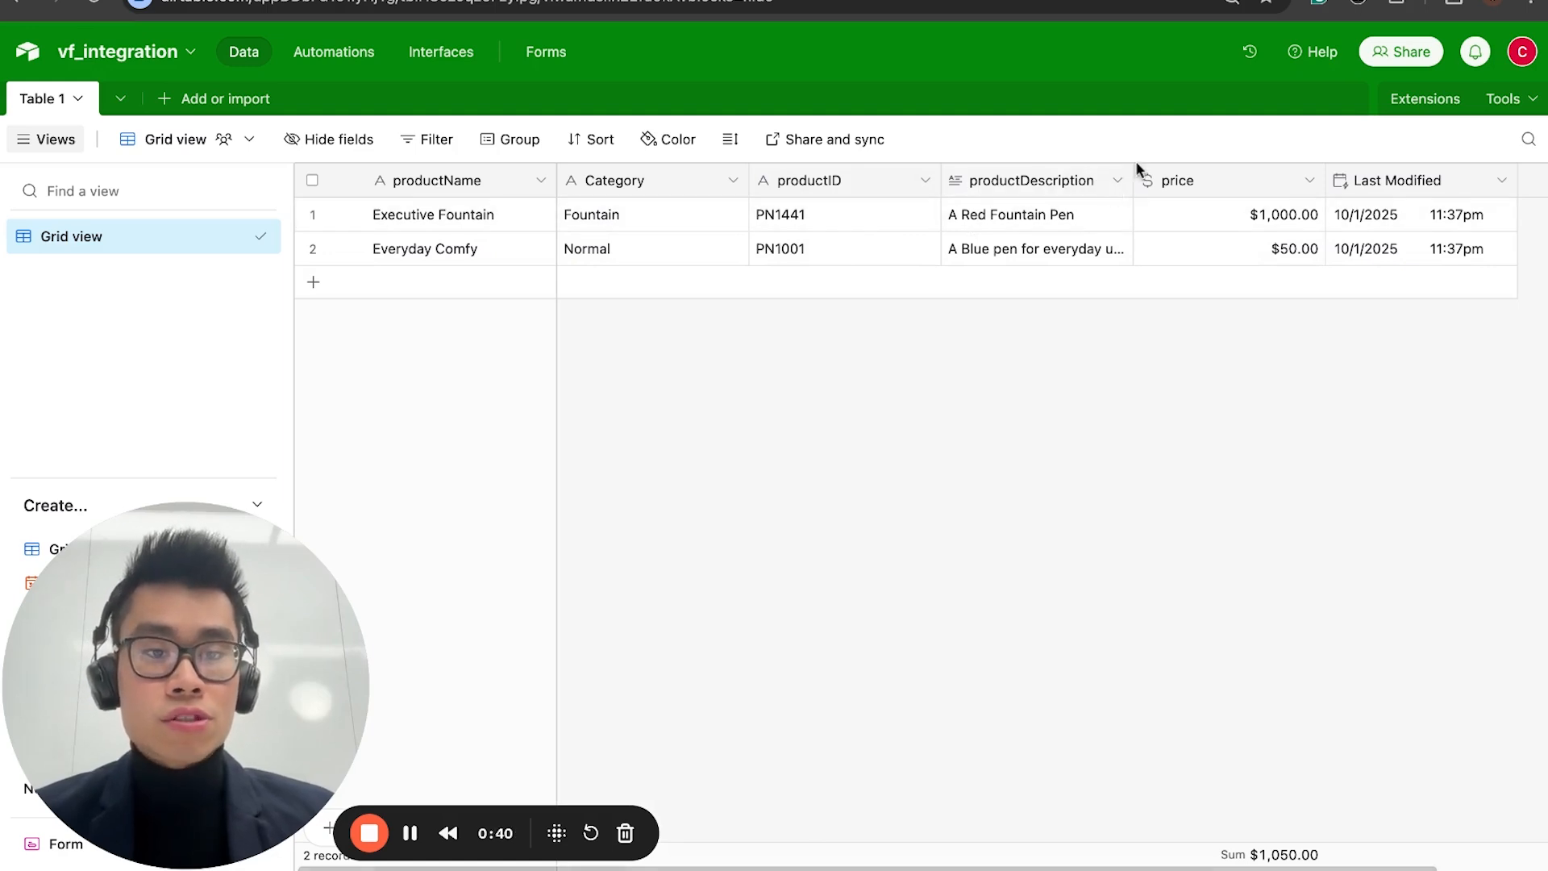
Step: Widen the productDescription column slightly so its full text fits, and check the options of the Last Modified field
{"action": "mouse_move", "coordinate": [1135, 172]}
{"action": "left_mouse_down"}
{"action": "mouse_move", "coordinate": [1219, 171]}
{"action": "mouse_move", "coordinate": [1158, 172]}
{"action": "left_mouse_up"}
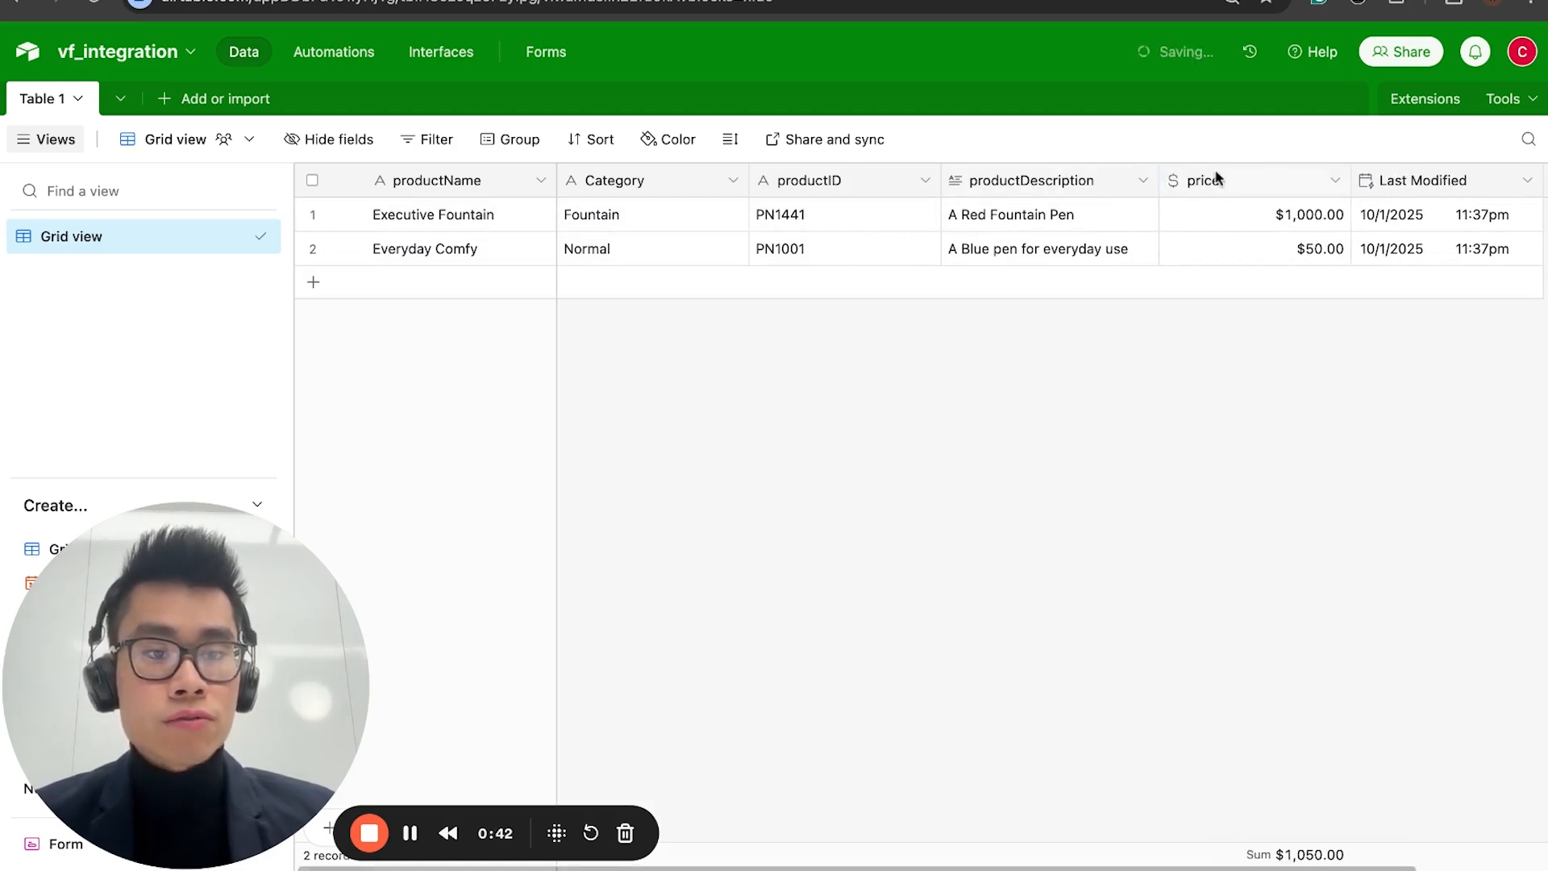
{"action": "left_click", "coordinate": [1443, 182]}
{"action": "left_click", "coordinate": [1516, 180]}
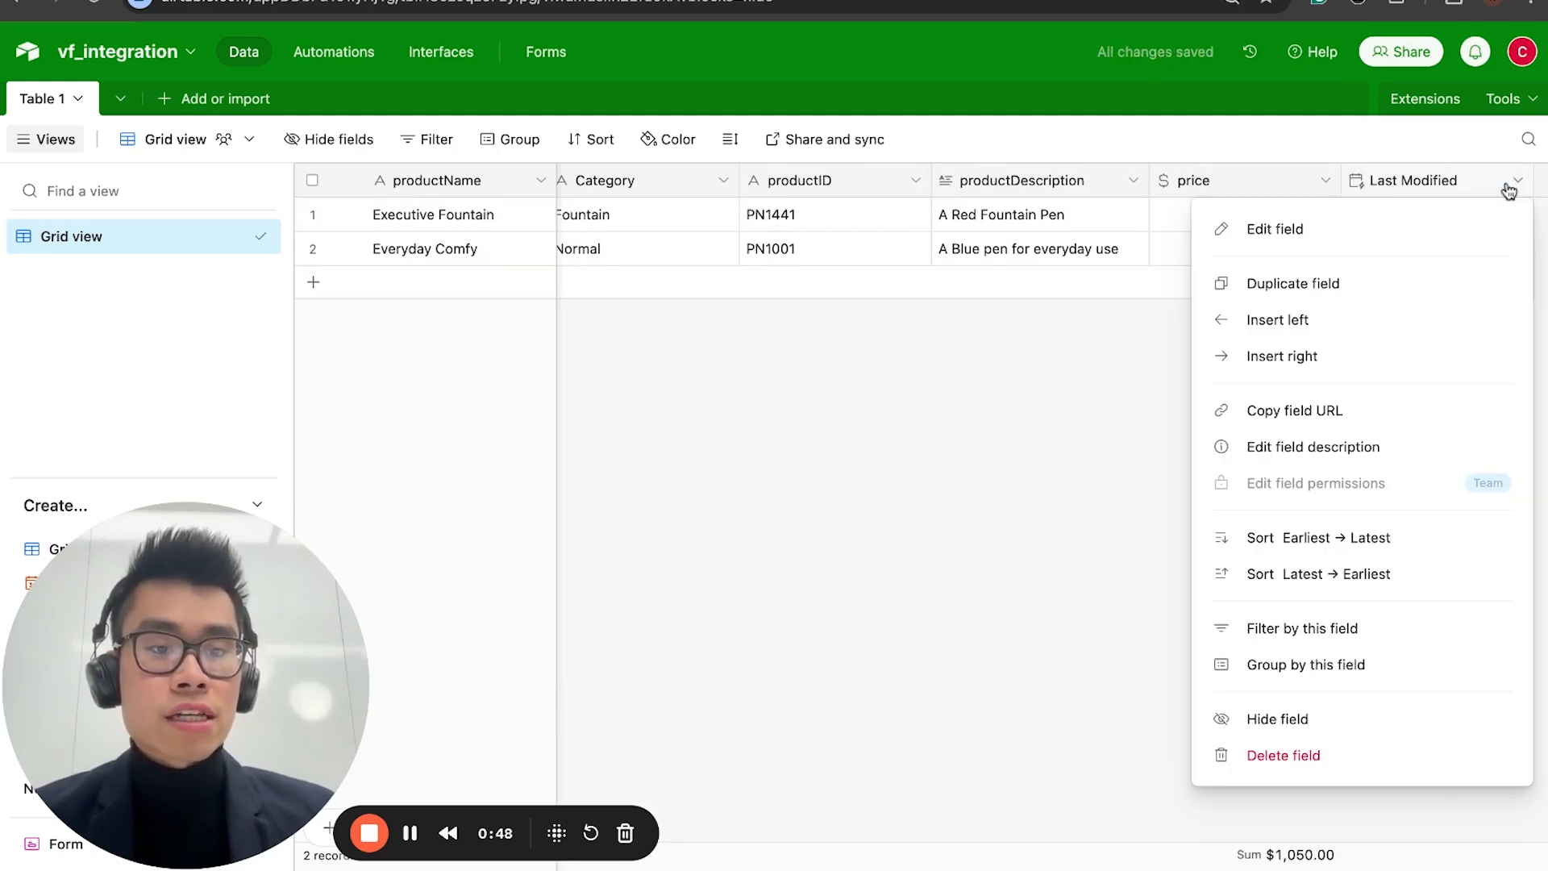
{"action": "left_click", "coordinate": [1379, 145]}
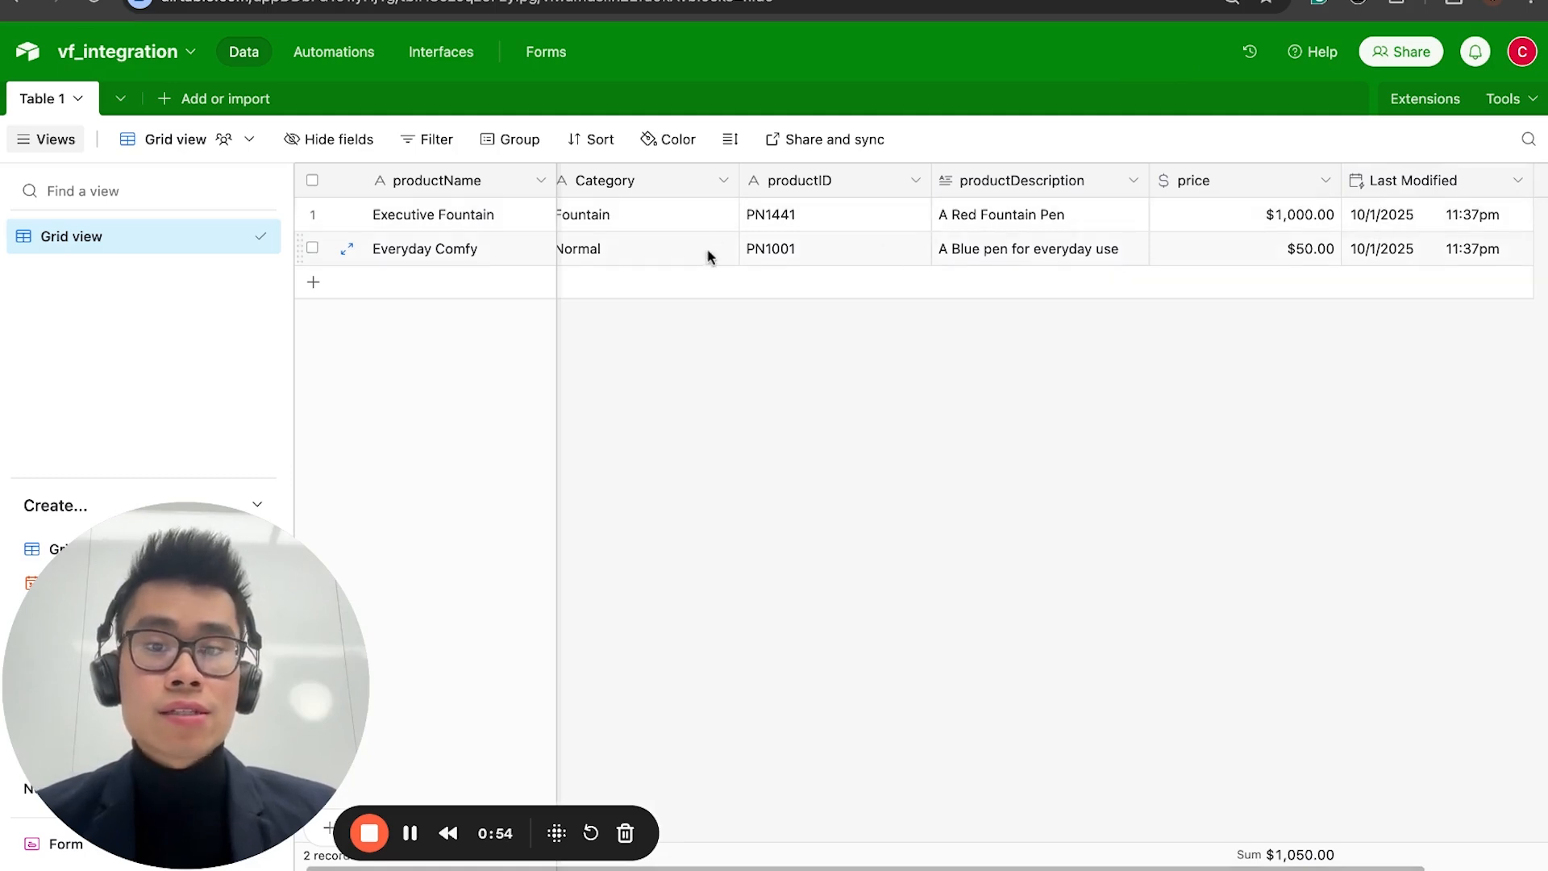
{"action": "scroll", "coordinate": [1409, 216], "scroll_direction": "left", "scroll_amount": 1}
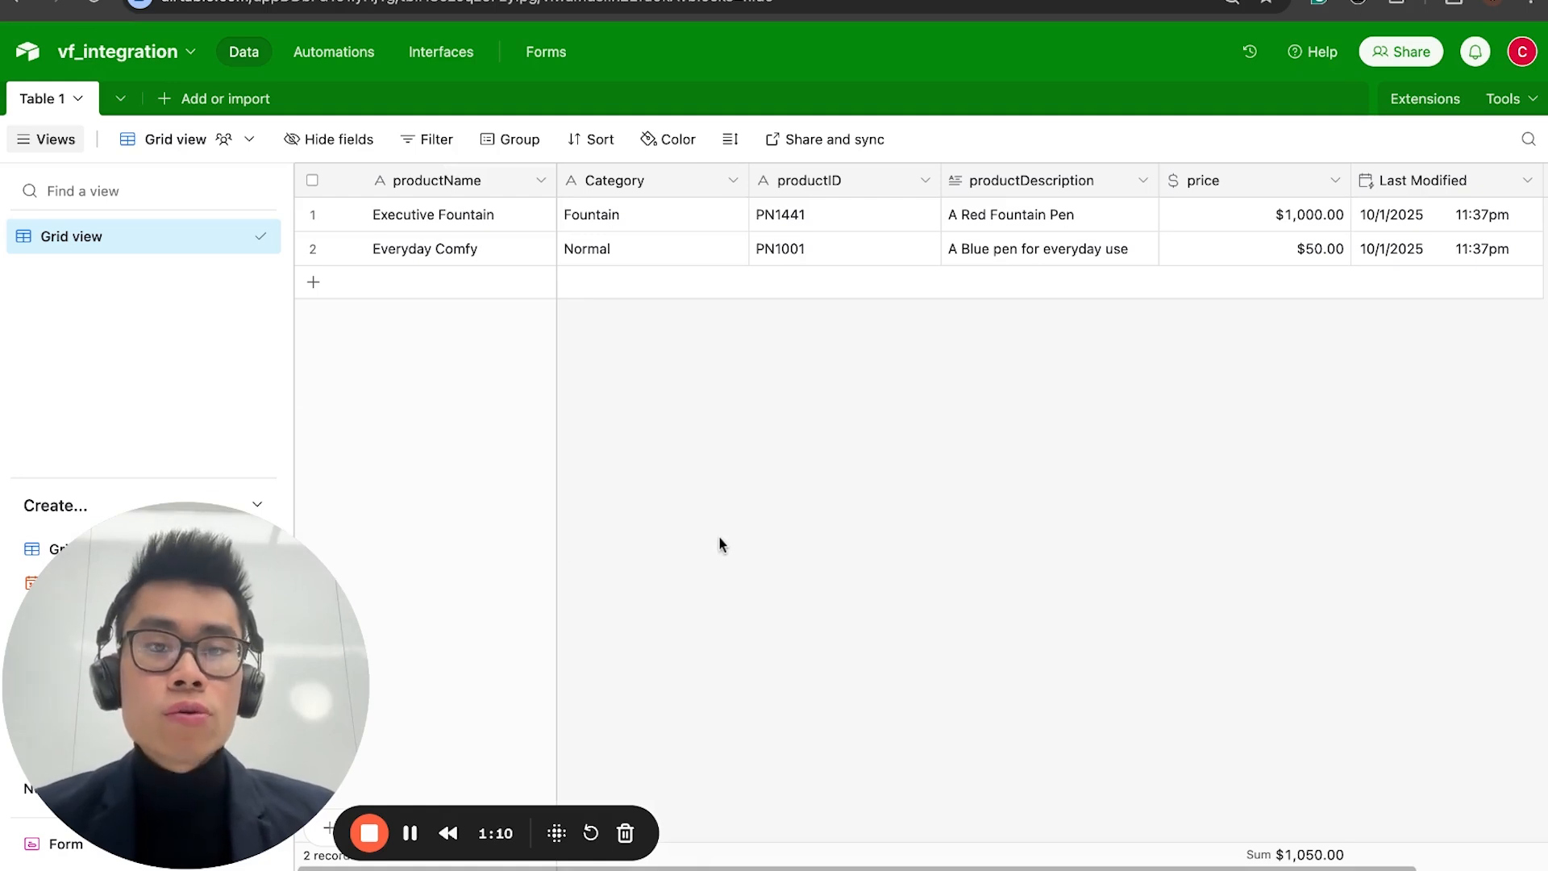
Step: Add a third record to the product table, enter xyz as its productName and clear that name again
{"action": "left_click", "coordinate": [407, 288]}
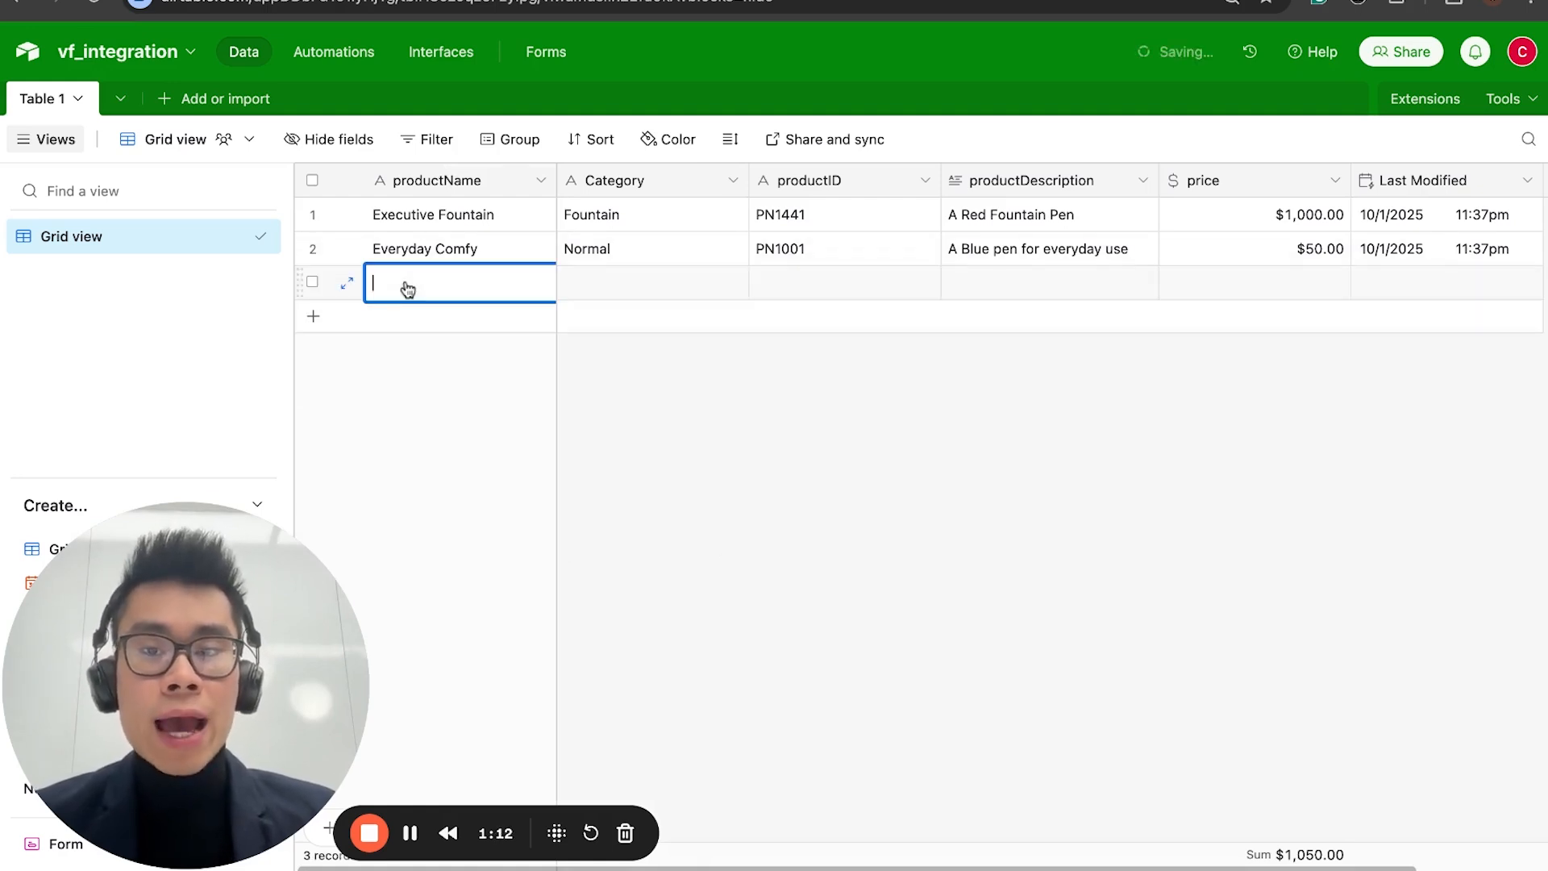
{"action": "type", "text": "xyz"}
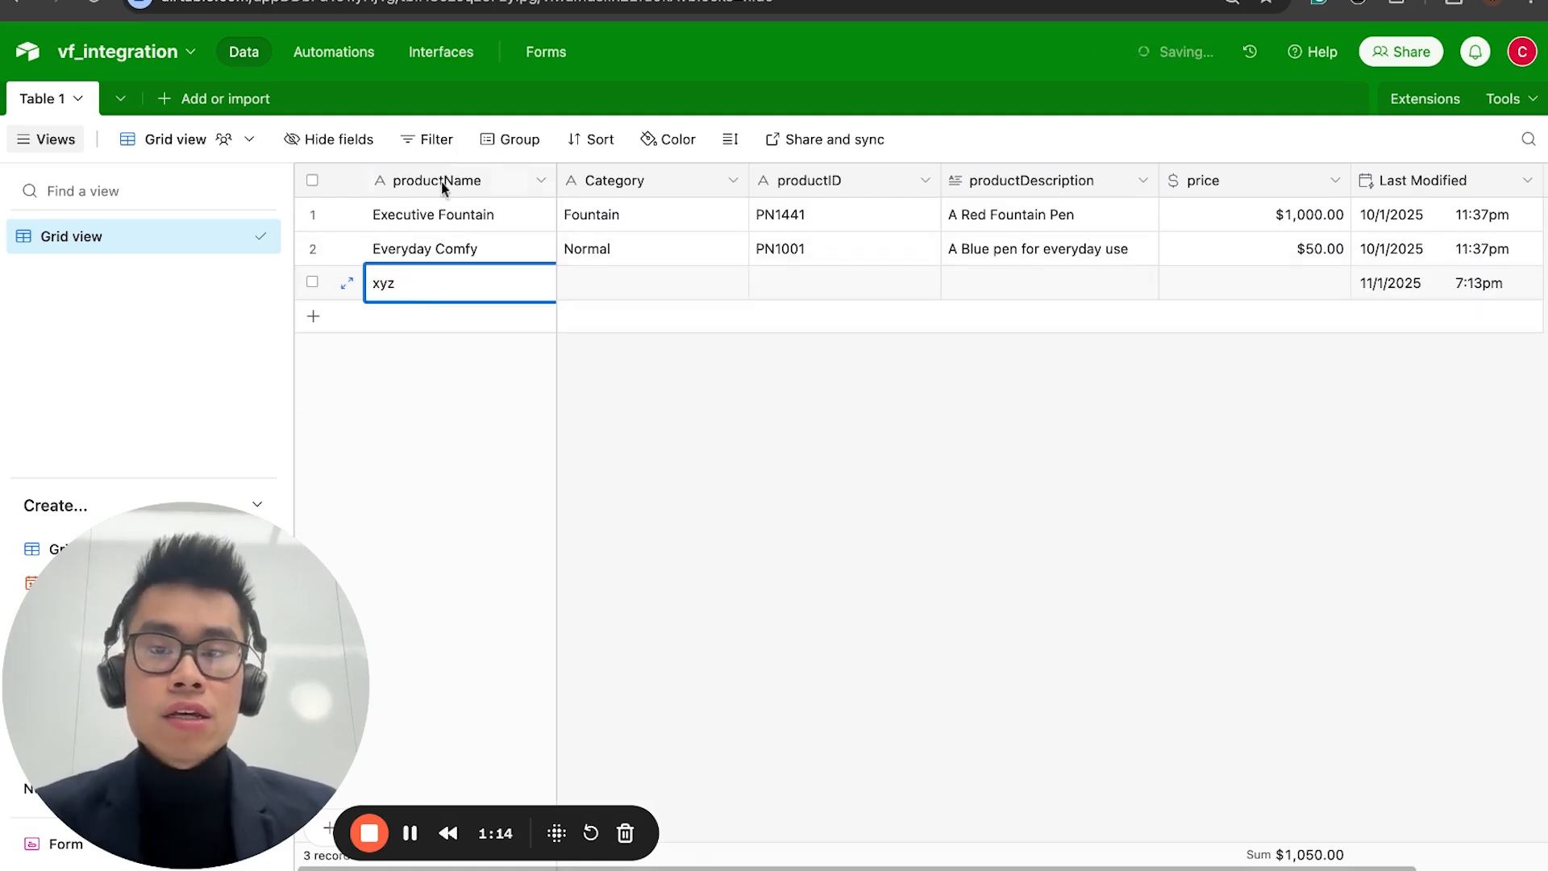
{"action": "key", "text": "BackSpace"}
{"action": "key", "text": "BackSpace"}
{"action": "key", "text": "BackSpace"}
{"action": "left_click", "coordinate": [641, 413]}
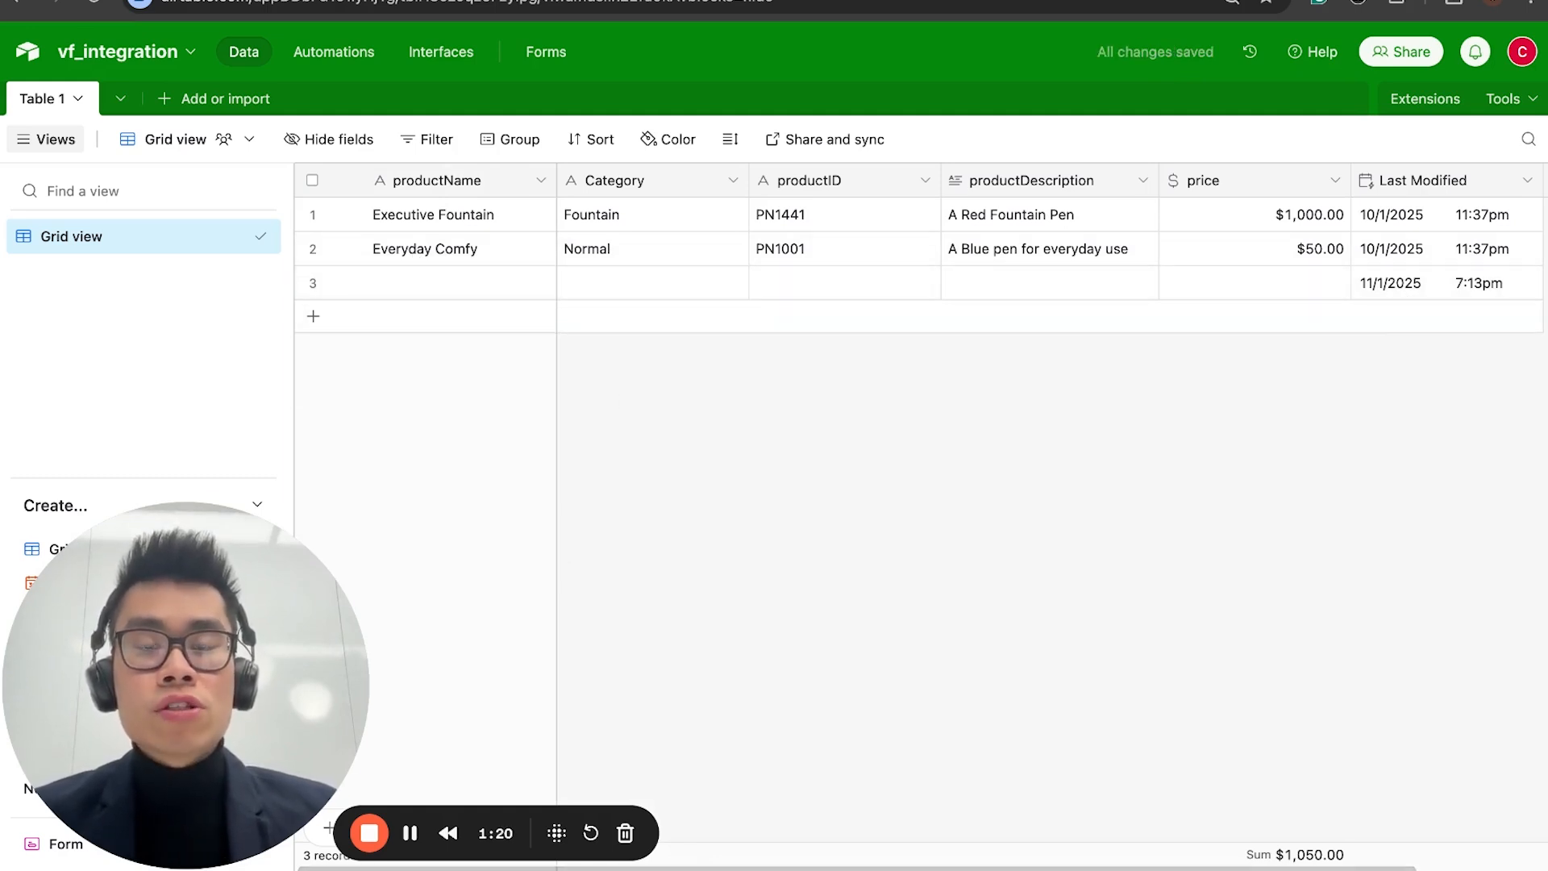
Step: Compare the Voiceflow knowledge base's data sources with the records in the Airtable product table
{"action": "left_click", "coordinate": [322, 1]}
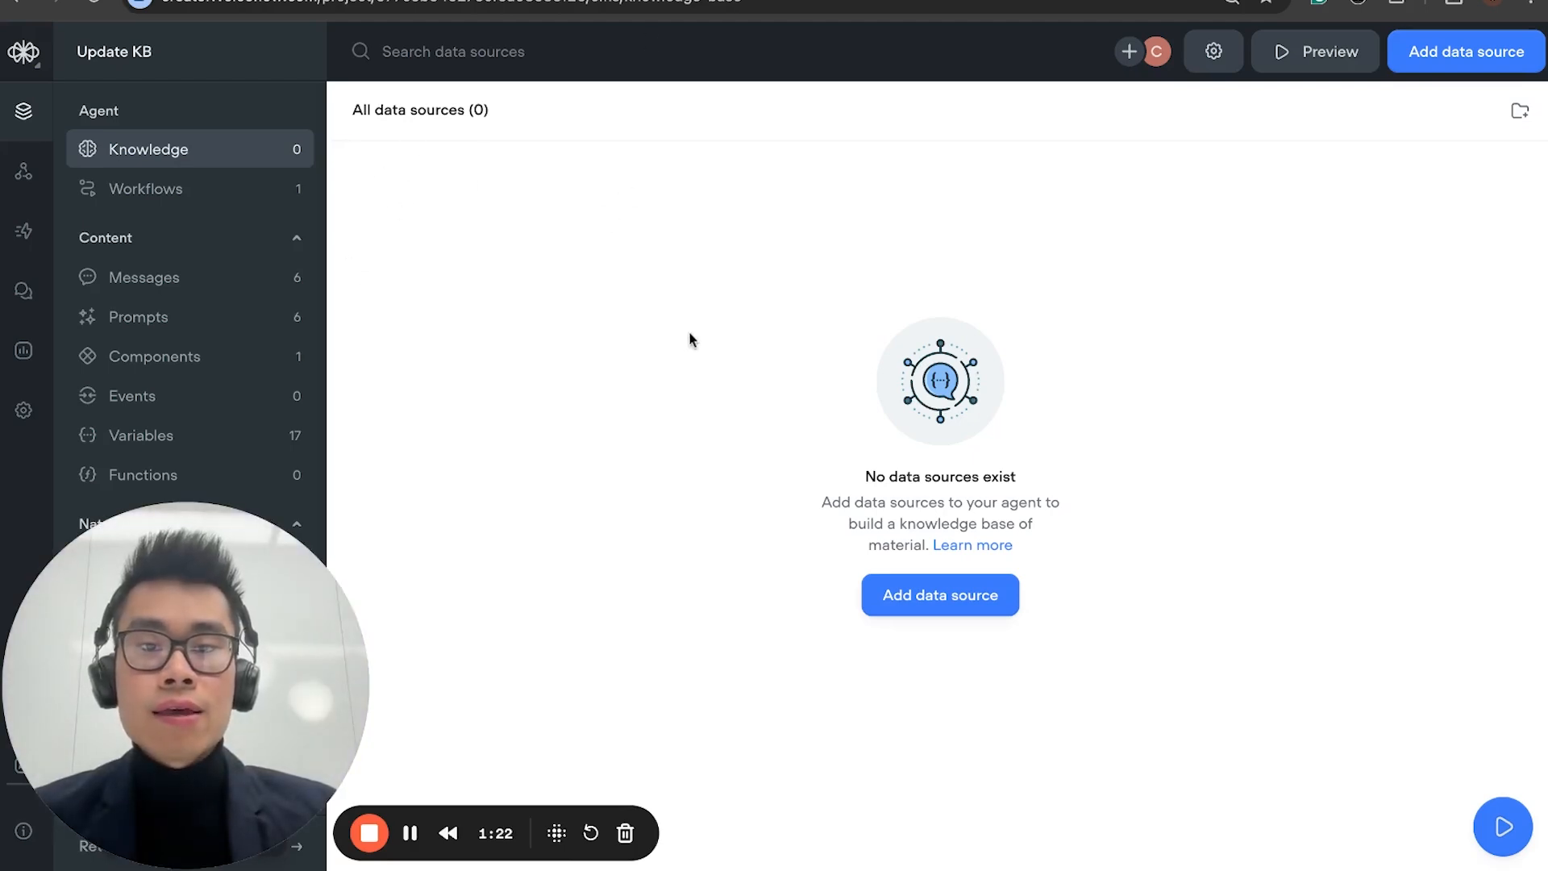
{"action": "left_click", "coordinate": [520, 3]}
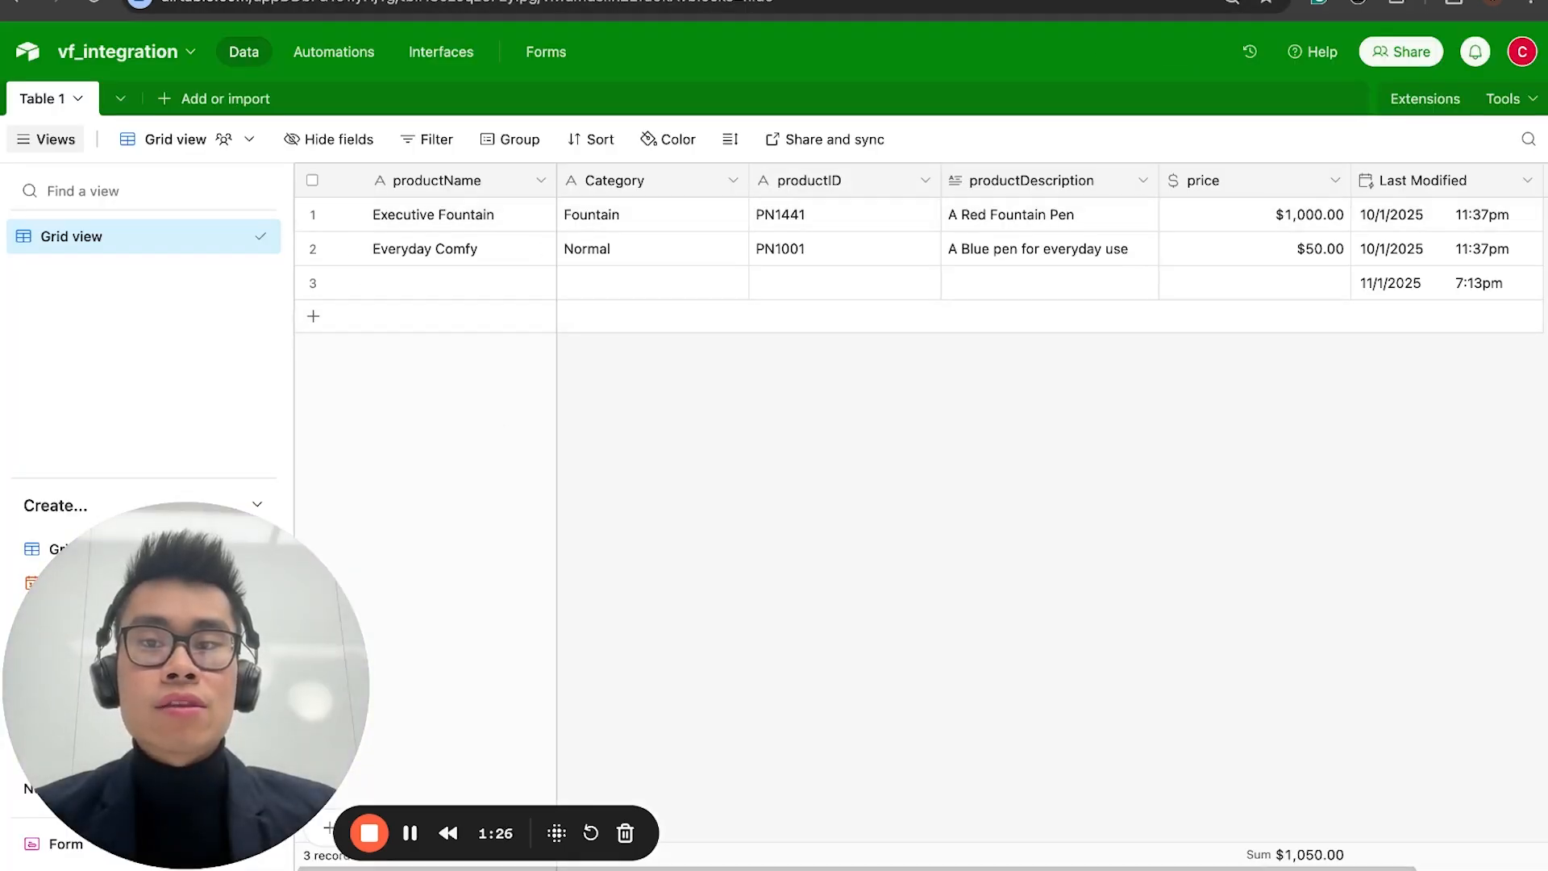
{"action": "left_click", "coordinate": [322, 2]}
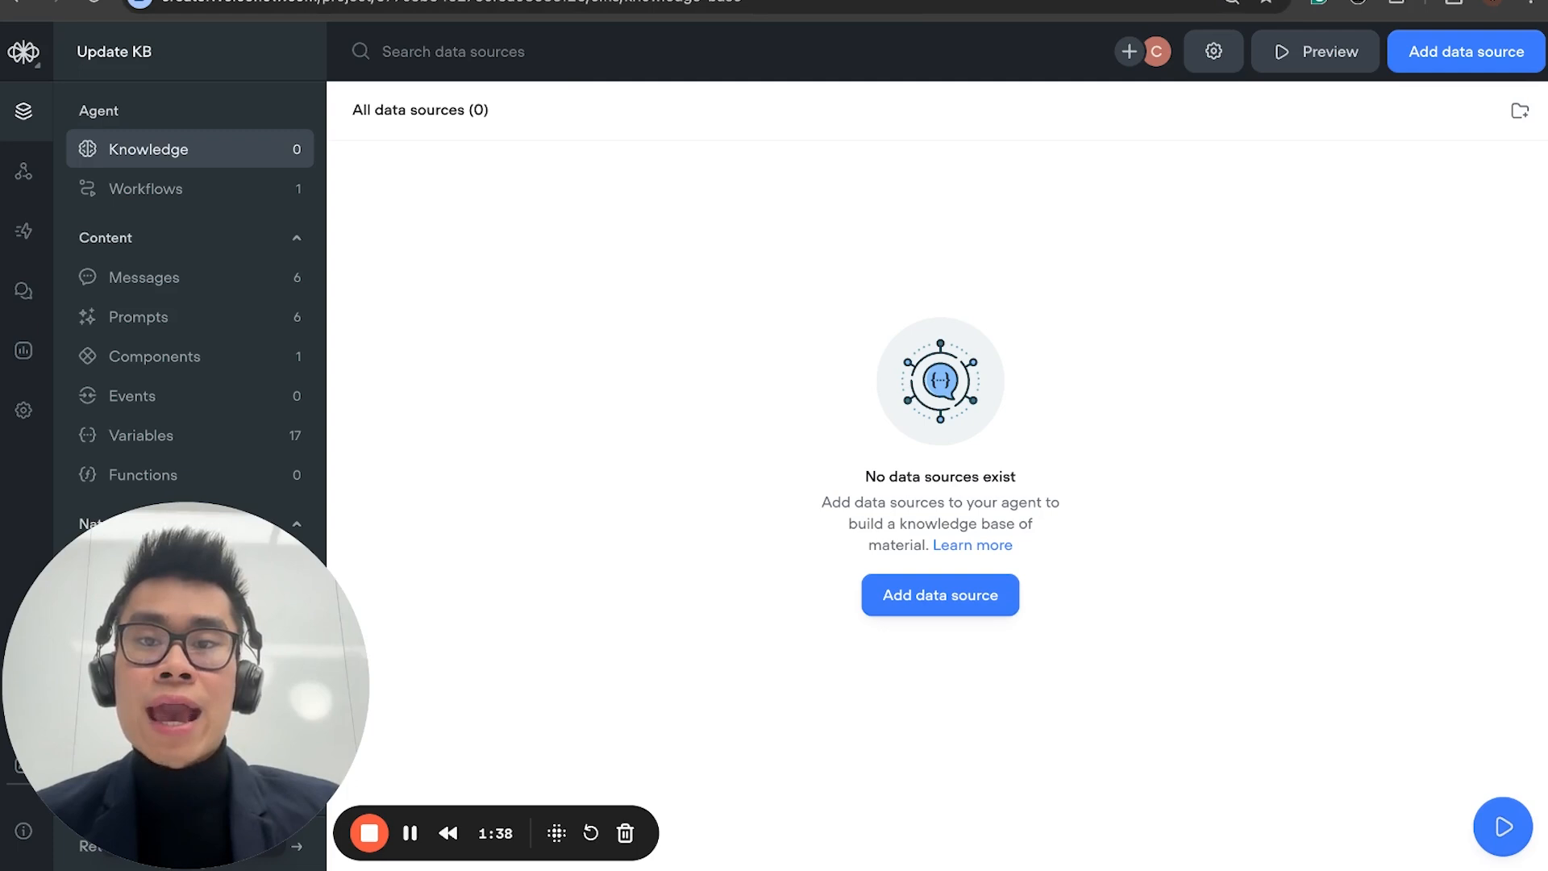
{"action": "key", "text": "ctrl+Tab"}
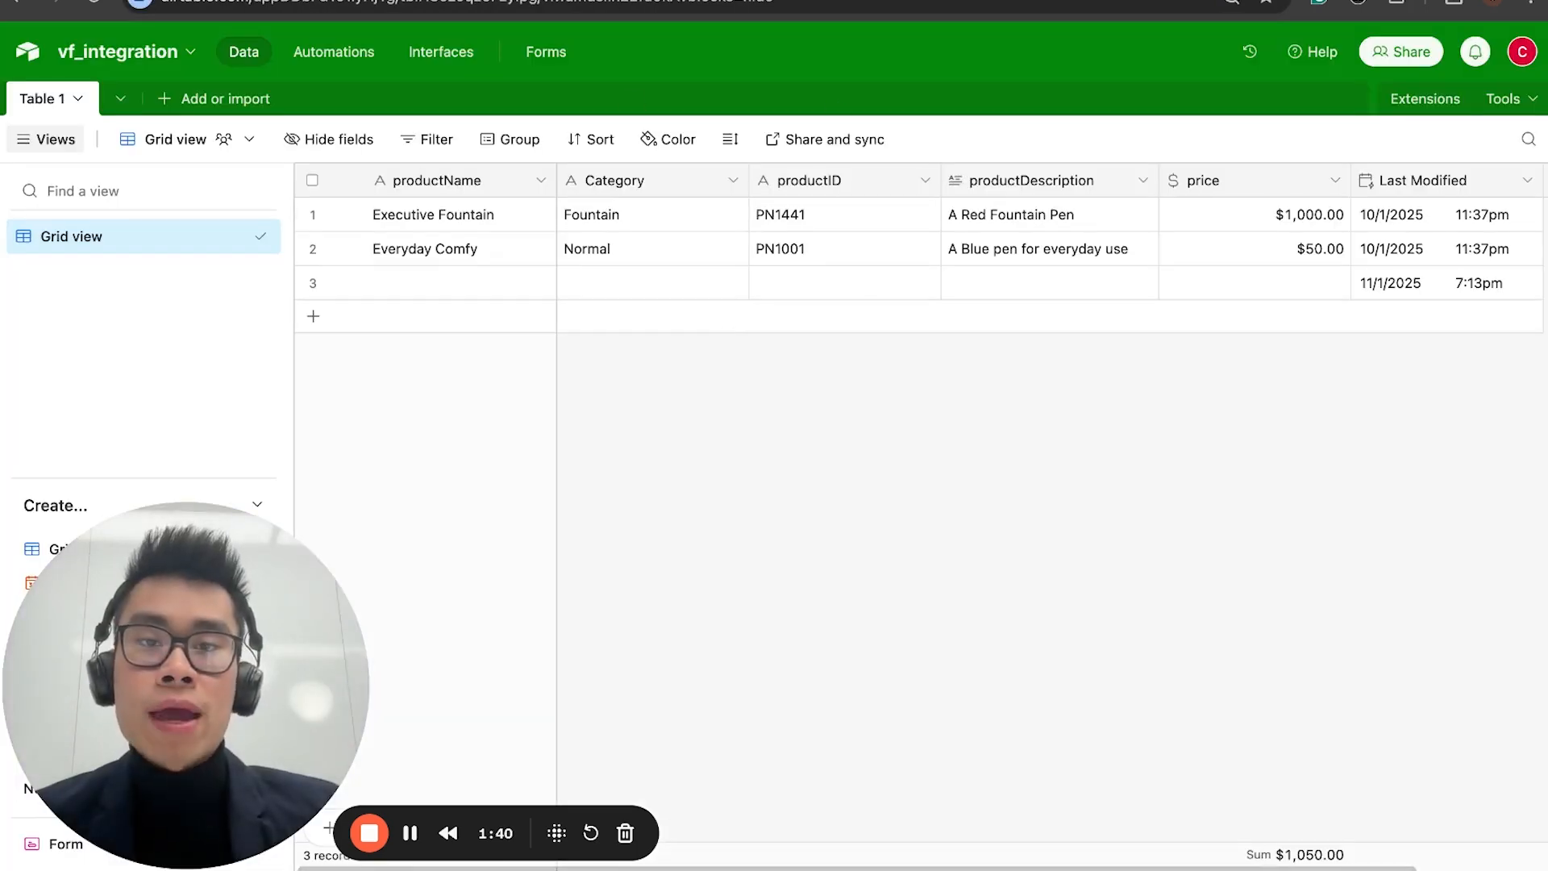
Step: Switch to the new Make scenario, search the apps for air and add Airtable's Search Records module
{"action": "key", "text": "ctrl+shift+Tab"}
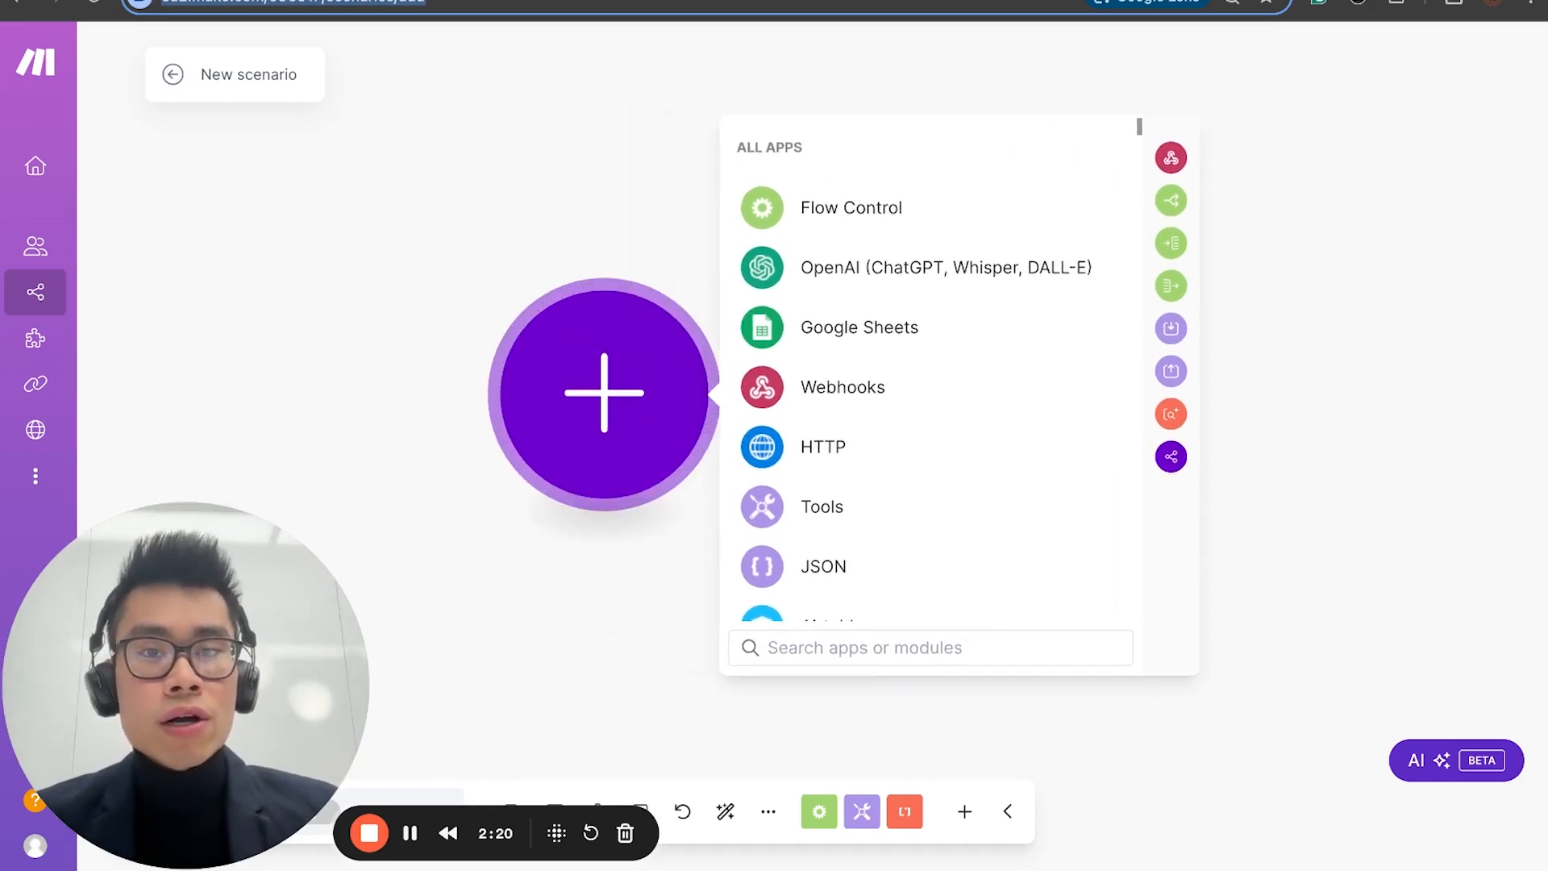
{"action": "scroll", "coordinate": [967, 576], "scroll_direction": "down", "scroll_amount": 3}
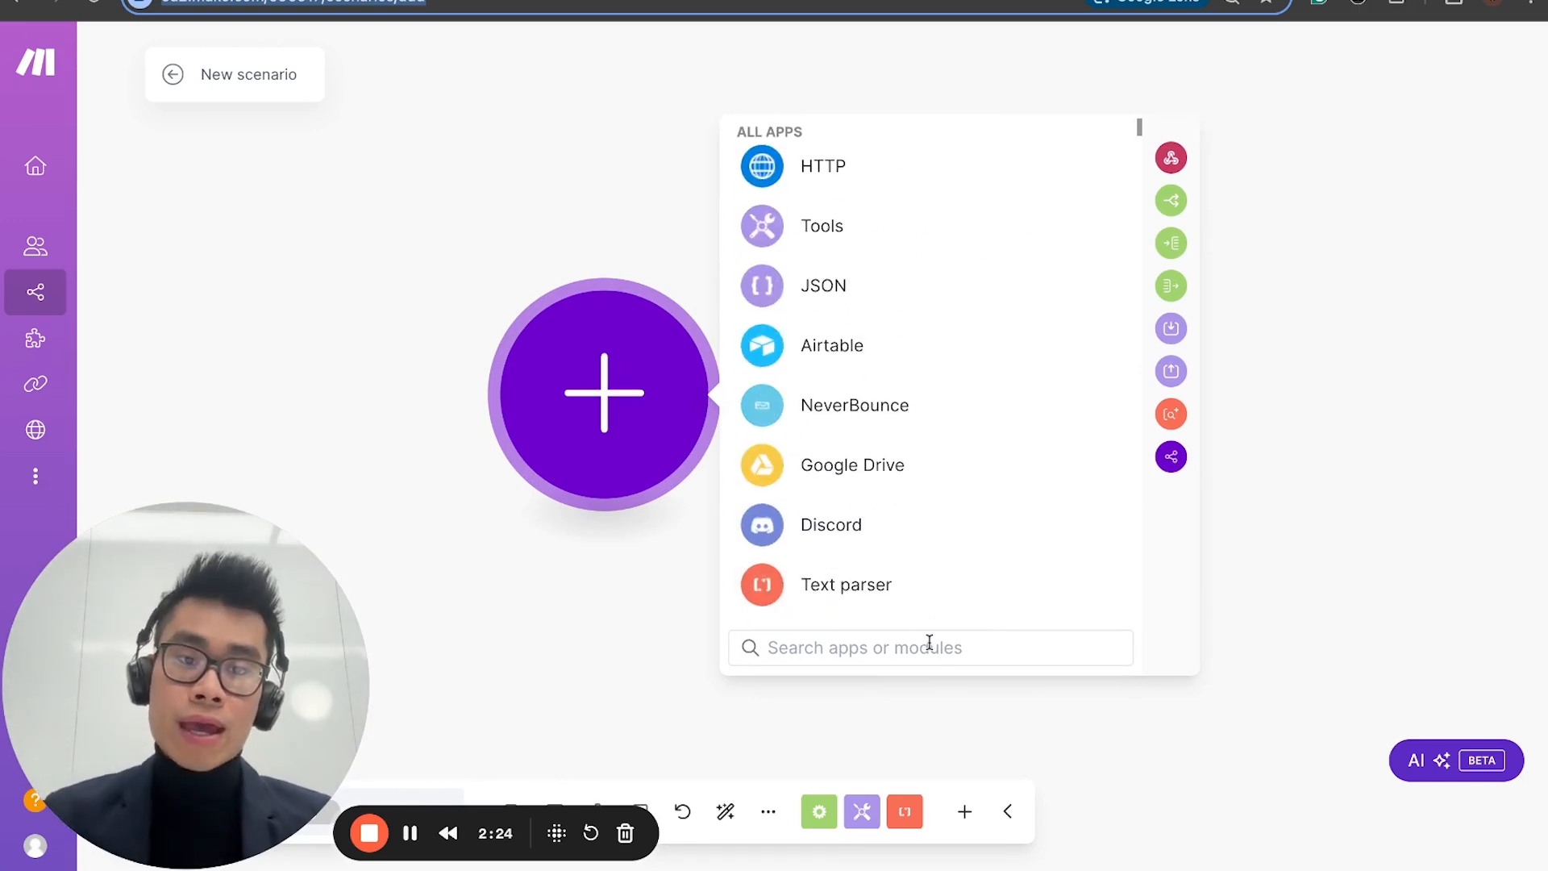
{"action": "left_click", "coordinate": [930, 643]}
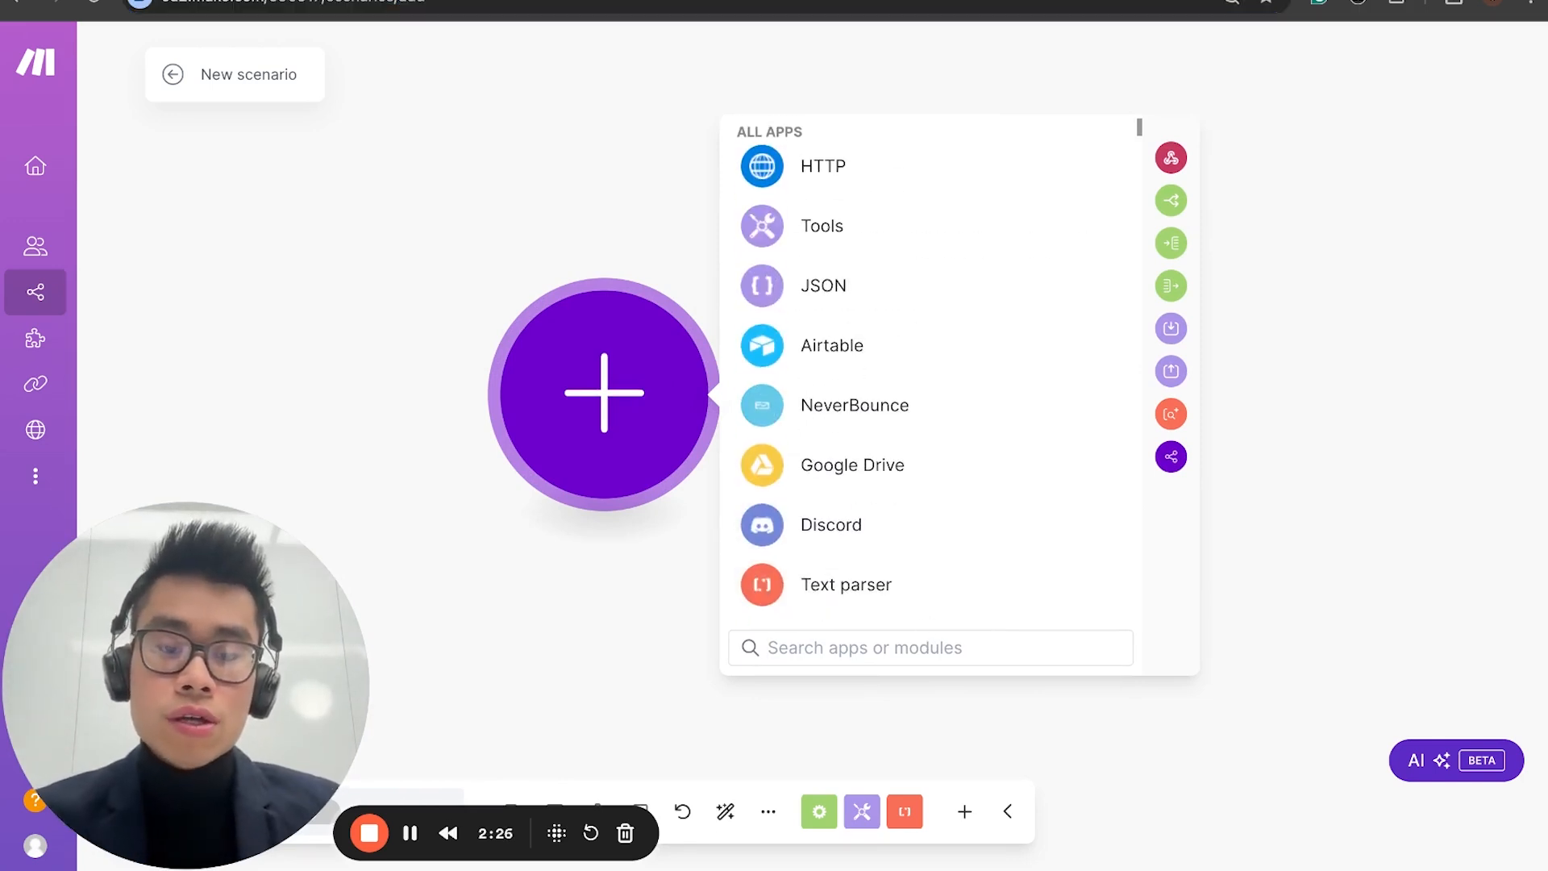
{"action": "type", "text": "ari"}
{"action": "key", "text": "BackSpace"}
{"action": "type", "text": "ir"}
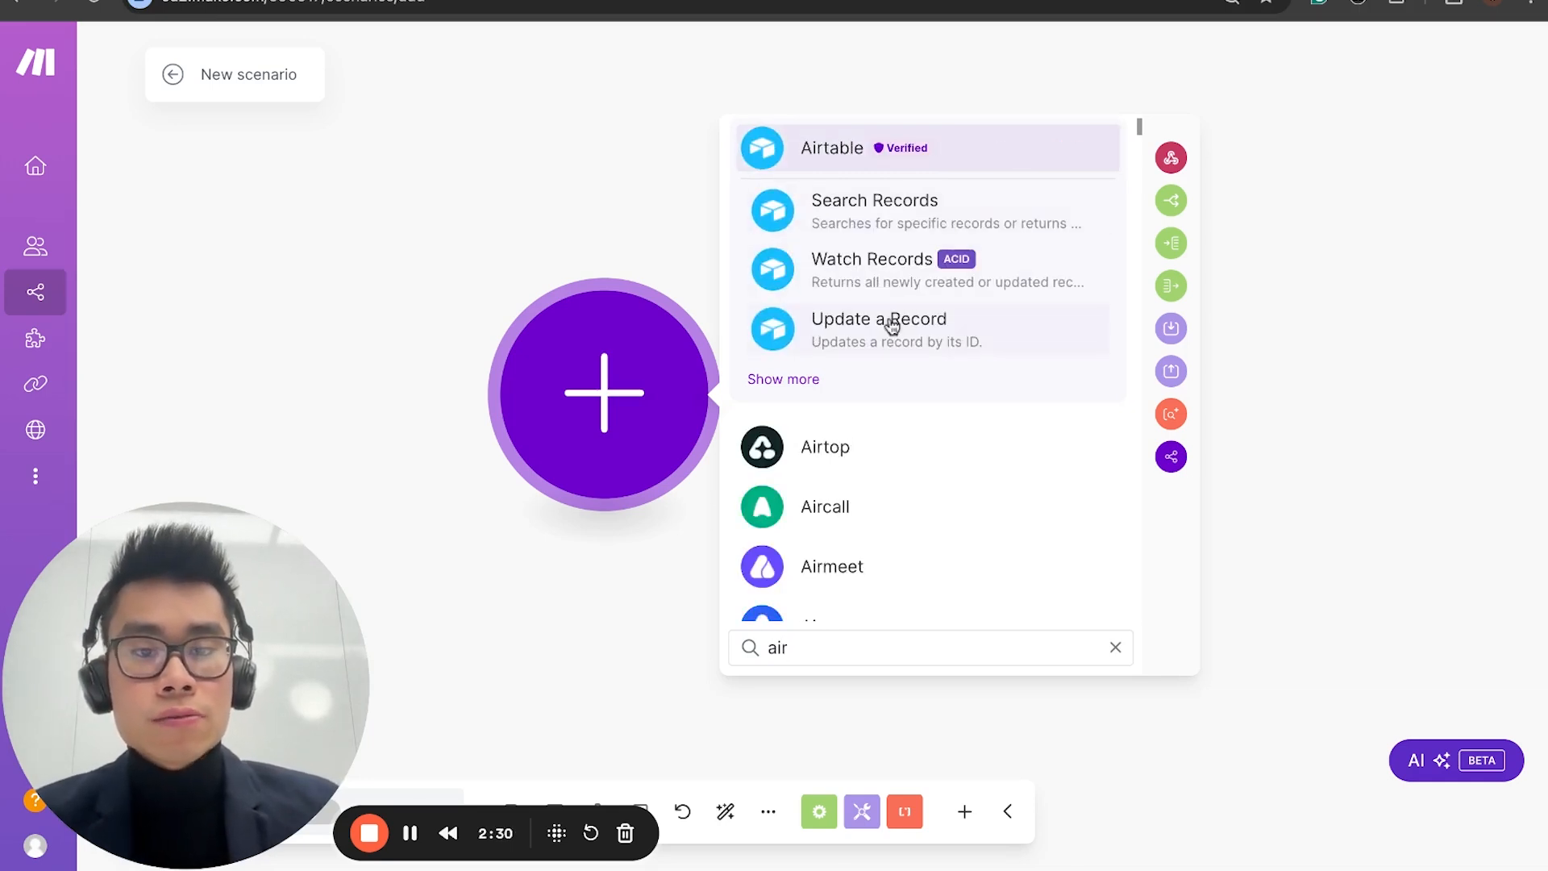
{"action": "left_click", "coordinate": [893, 233]}
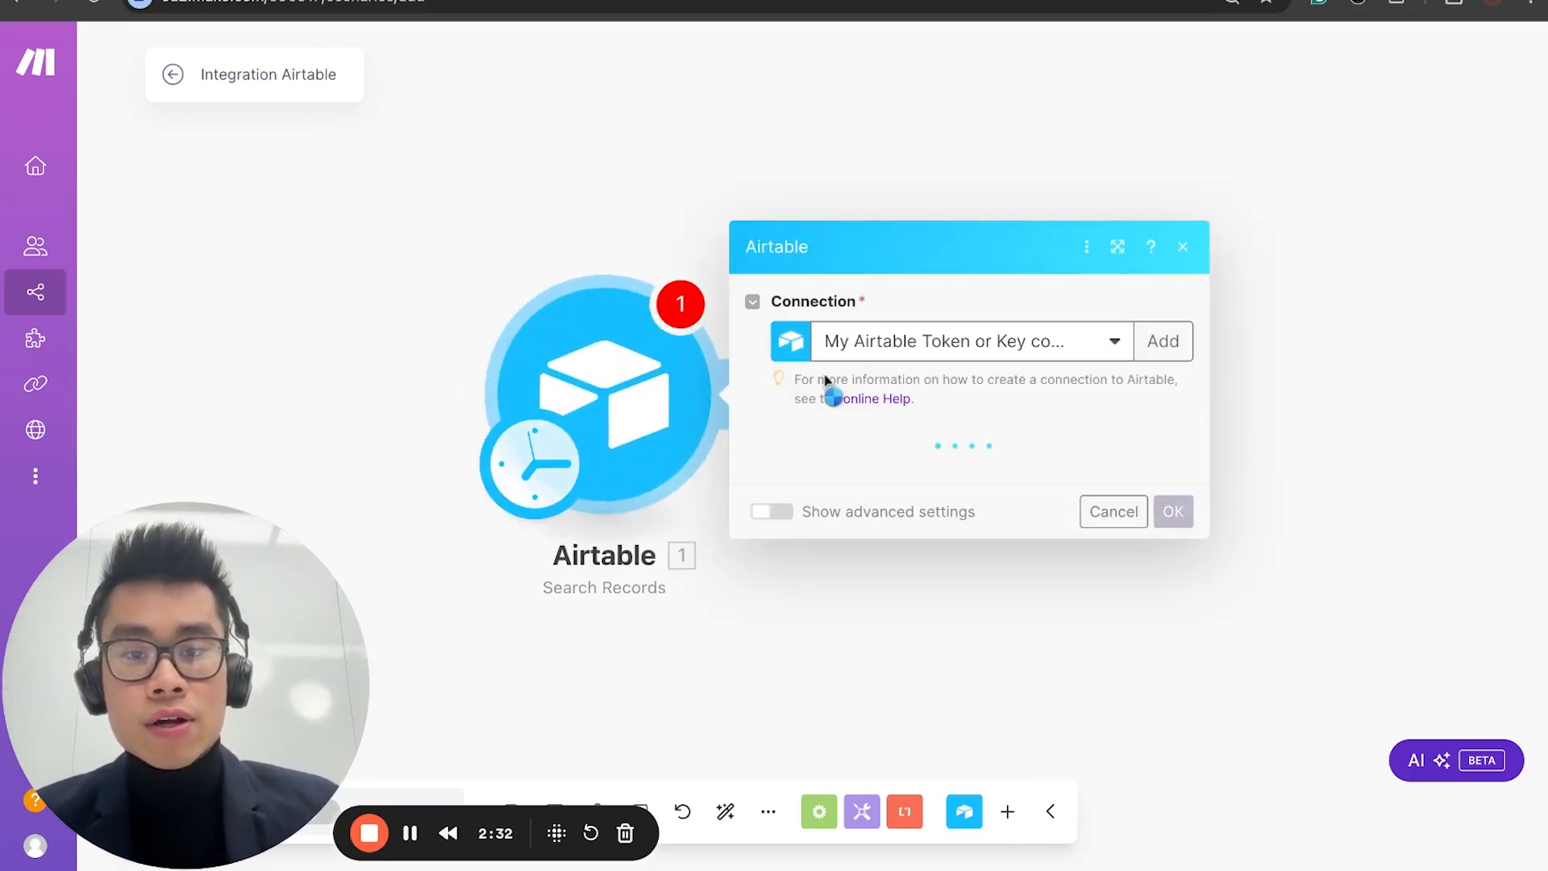
Step: Set the module to the second My Airtable Token or Key connection, base vf_integration and table Table 1
{"action": "left_click", "coordinate": [1079, 342]}
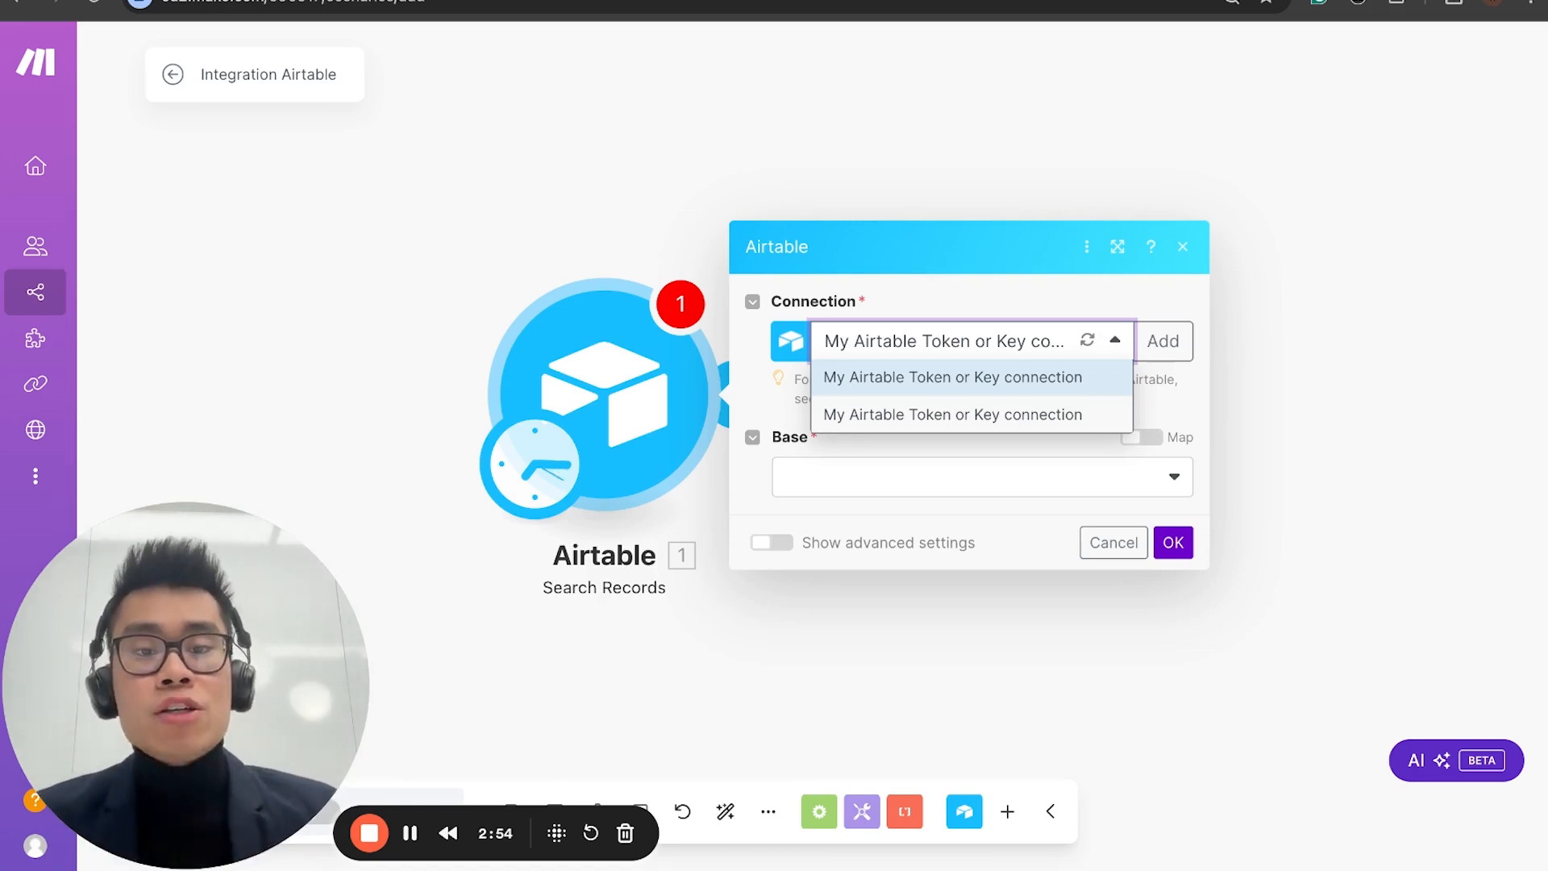
{"action": "left_click", "coordinate": [934, 415]}
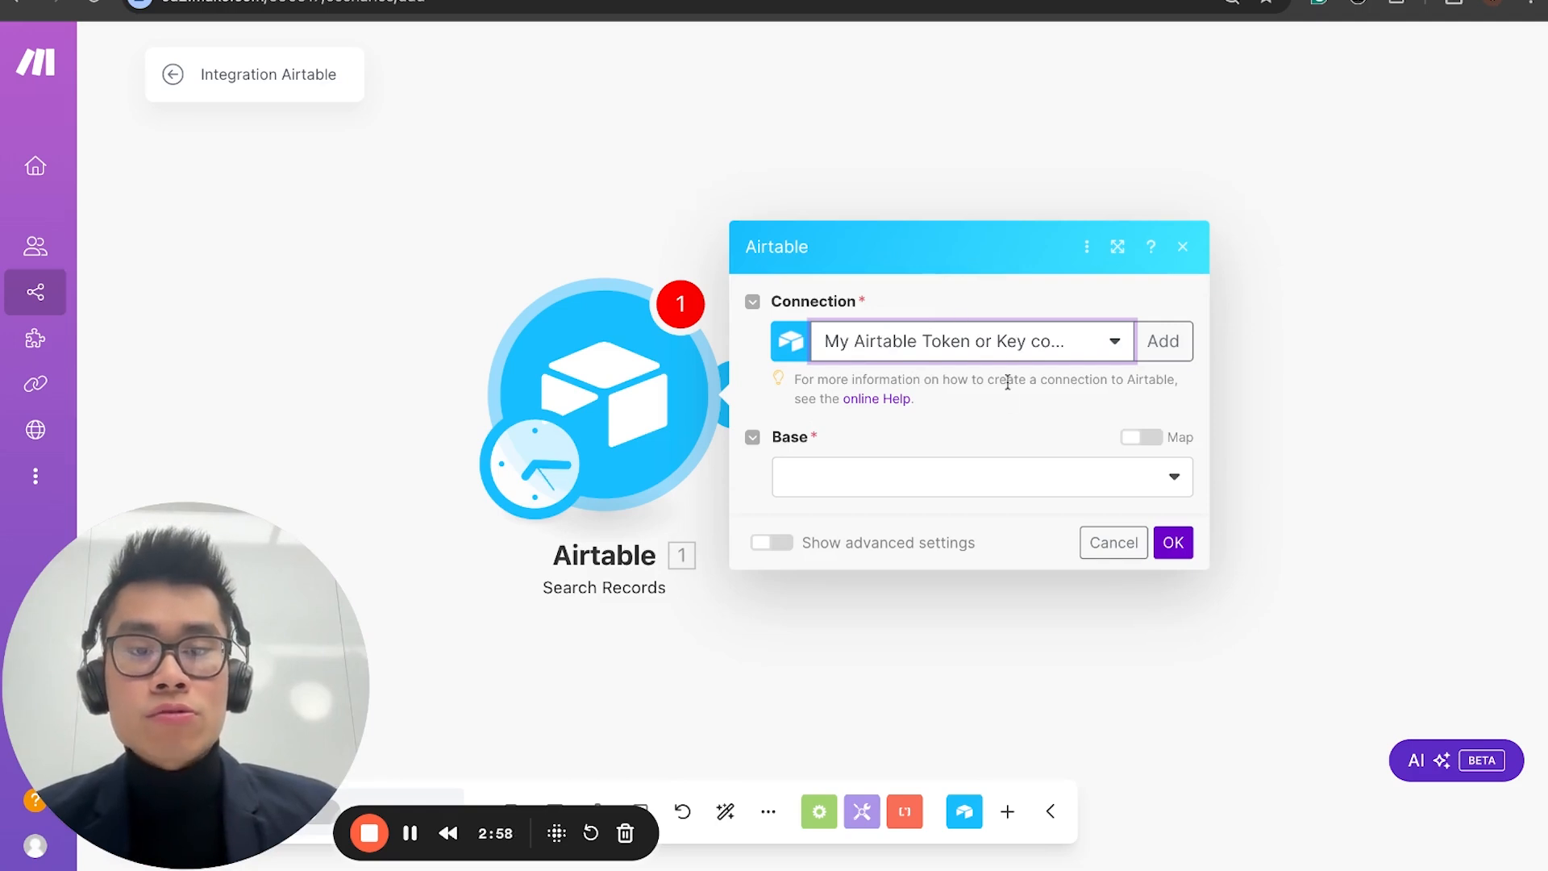
{"action": "left_click", "coordinate": [857, 489]}
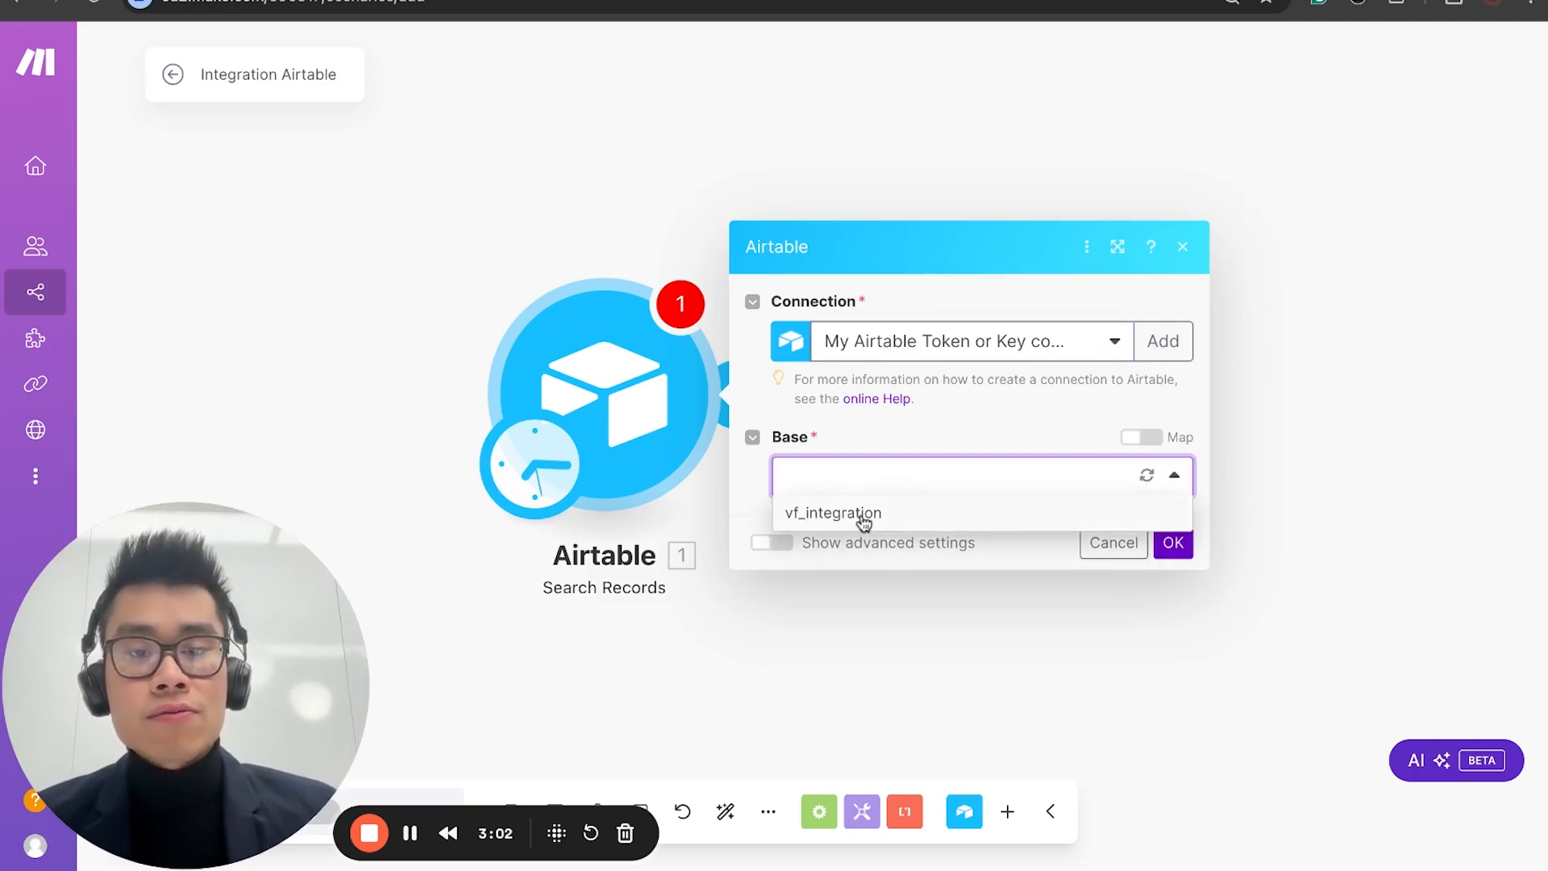
{"action": "left_click", "coordinate": [863, 523]}
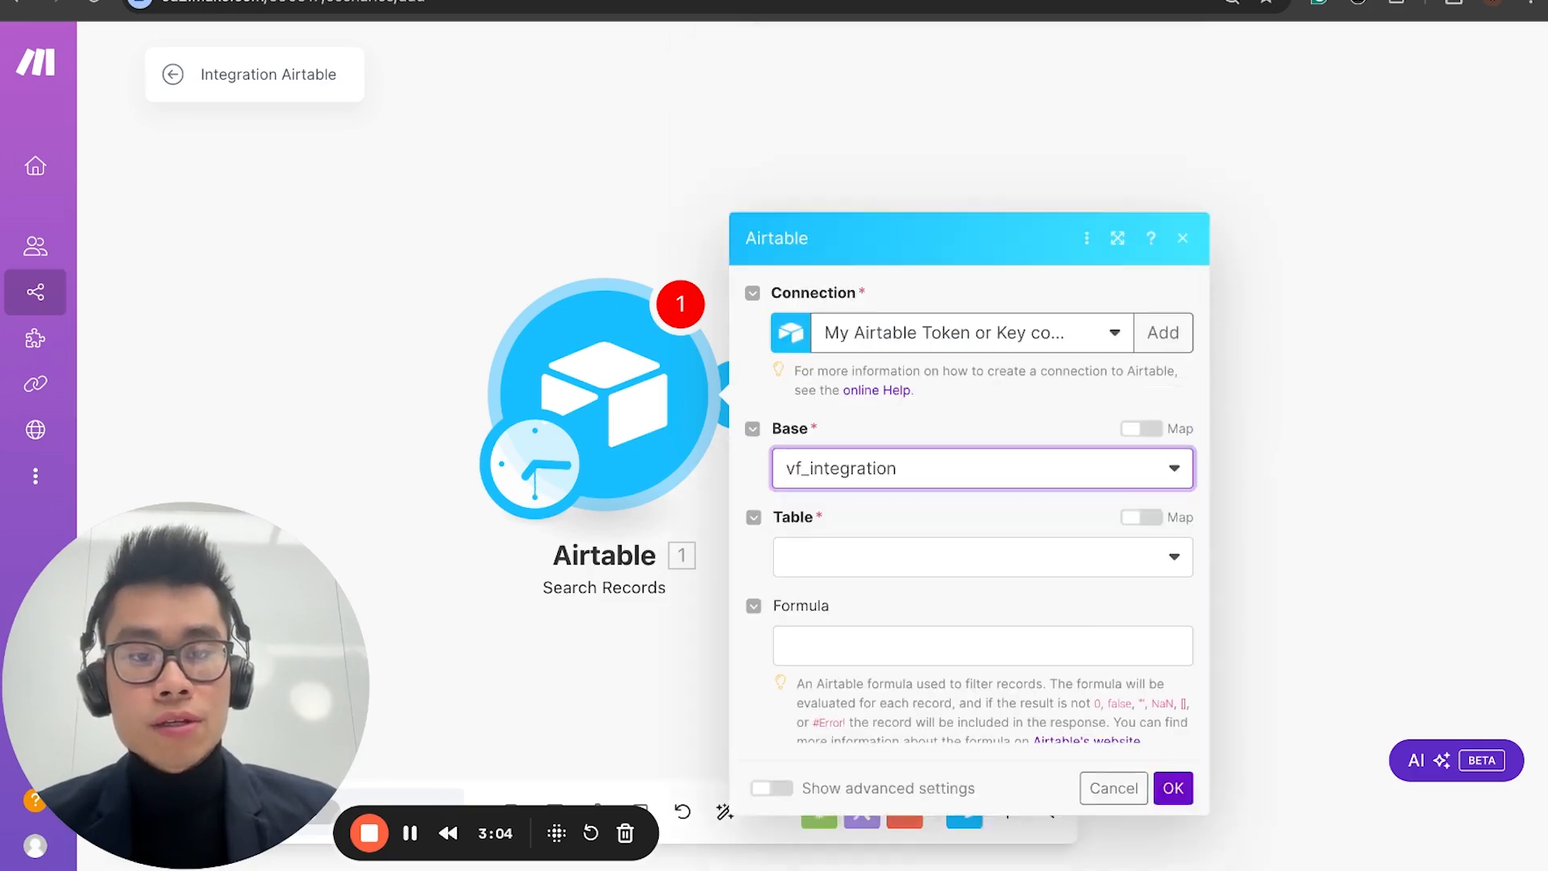
{"action": "left_click", "coordinate": [848, 374]}
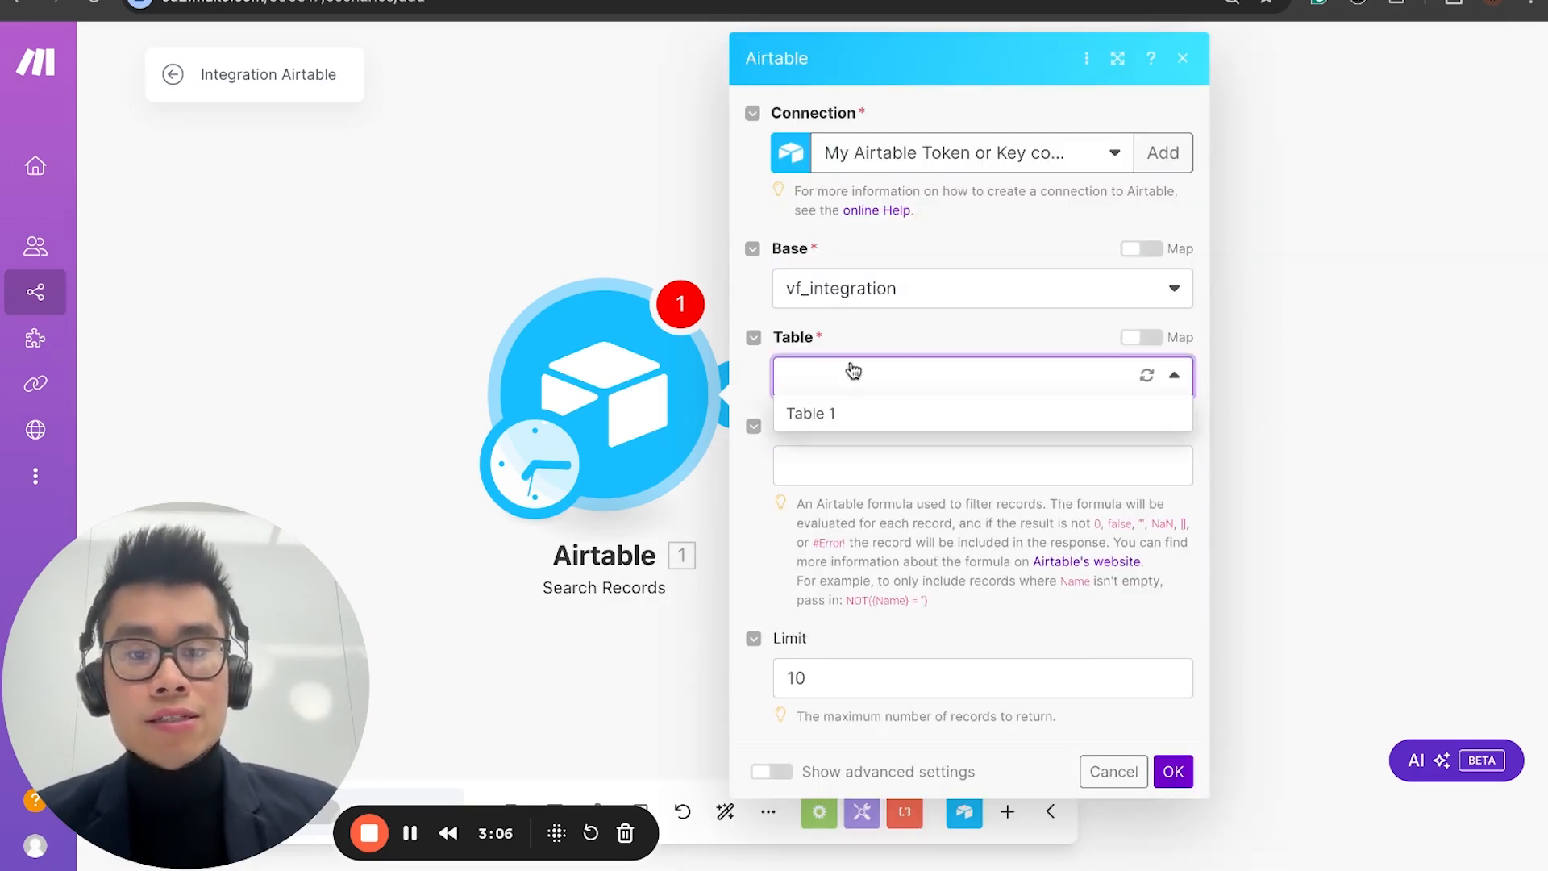
{"action": "left_click", "coordinate": [870, 416]}
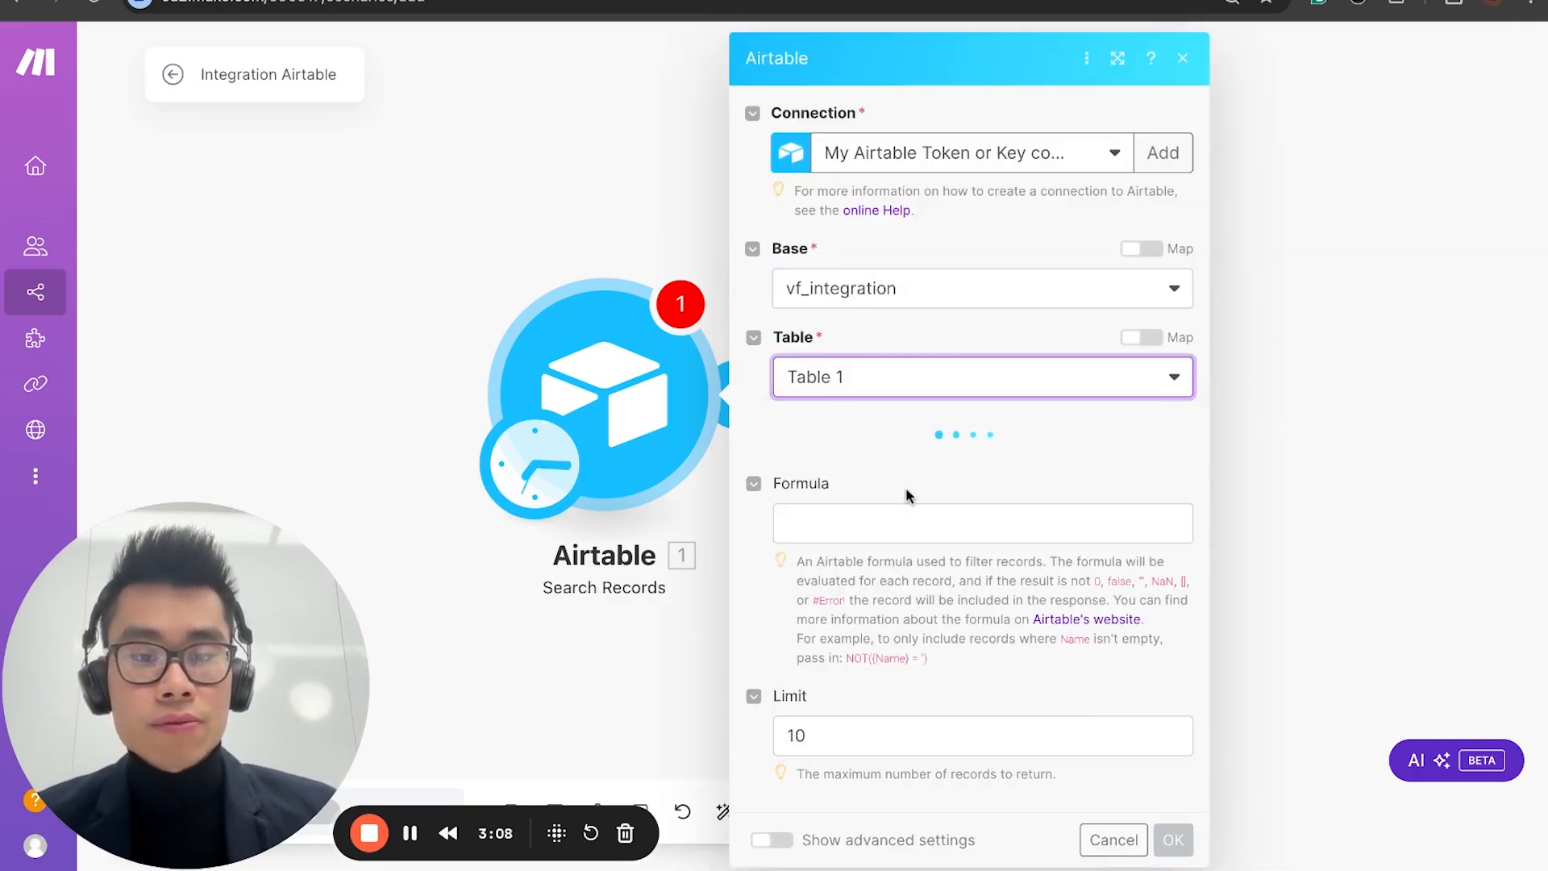
Step: Set the module's view to Grid view and check it against the view in the Airtable base
{"action": "scroll", "coordinate": [909, 495], "scroll_direction": "down", "scroll_amount": 2}
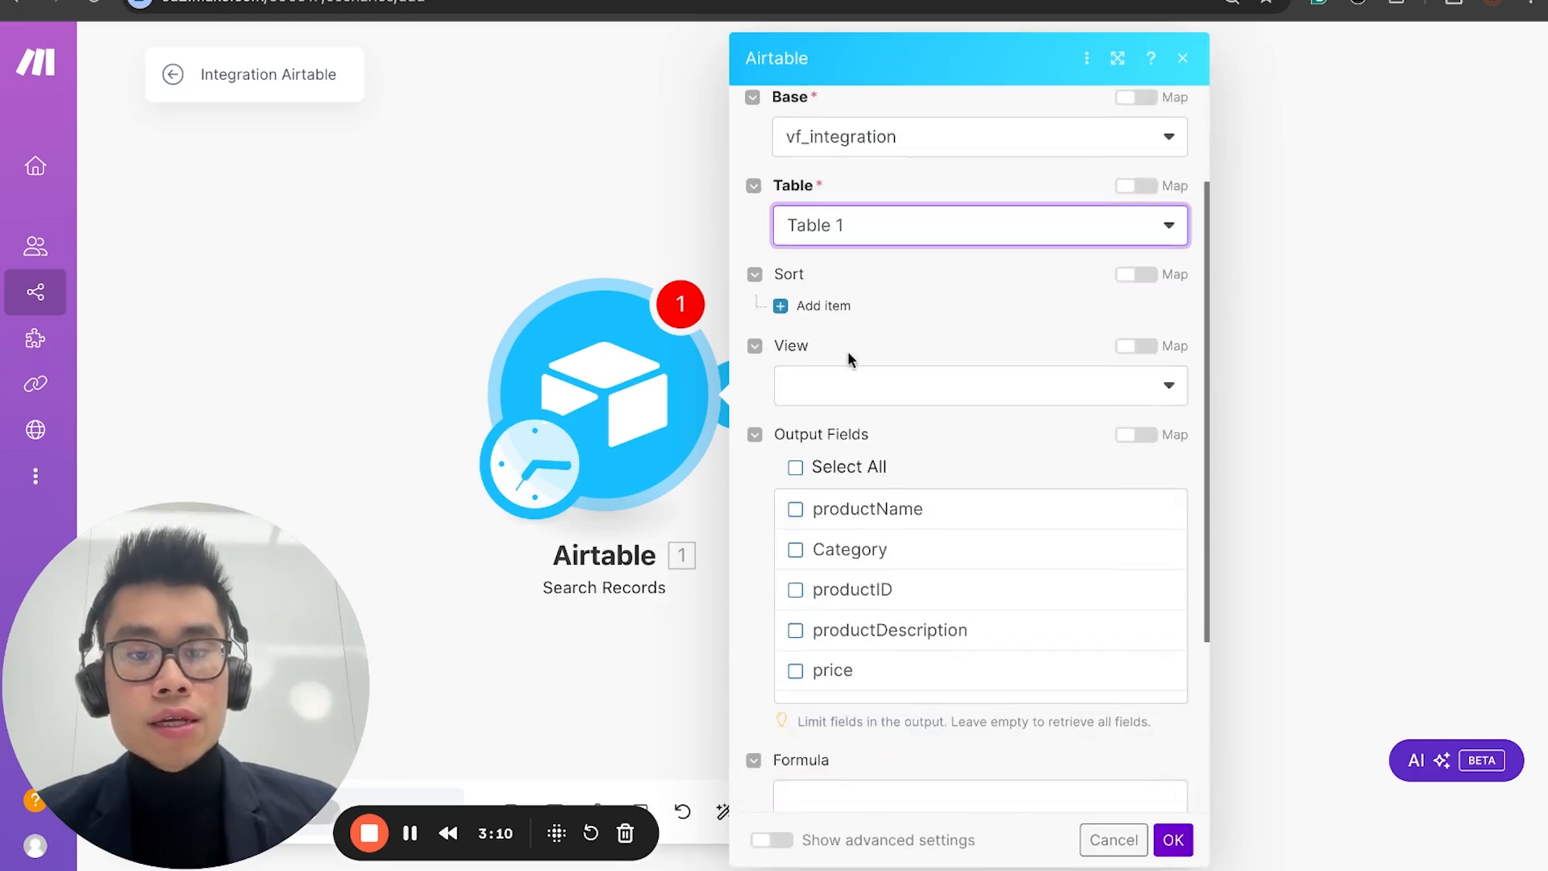
{"action": "scroll", "coordinate": [847, 354], "scroll_direction": "down", "scroll_amount": 2}
{"action": "left_click", "coordinate": [869, 320]}
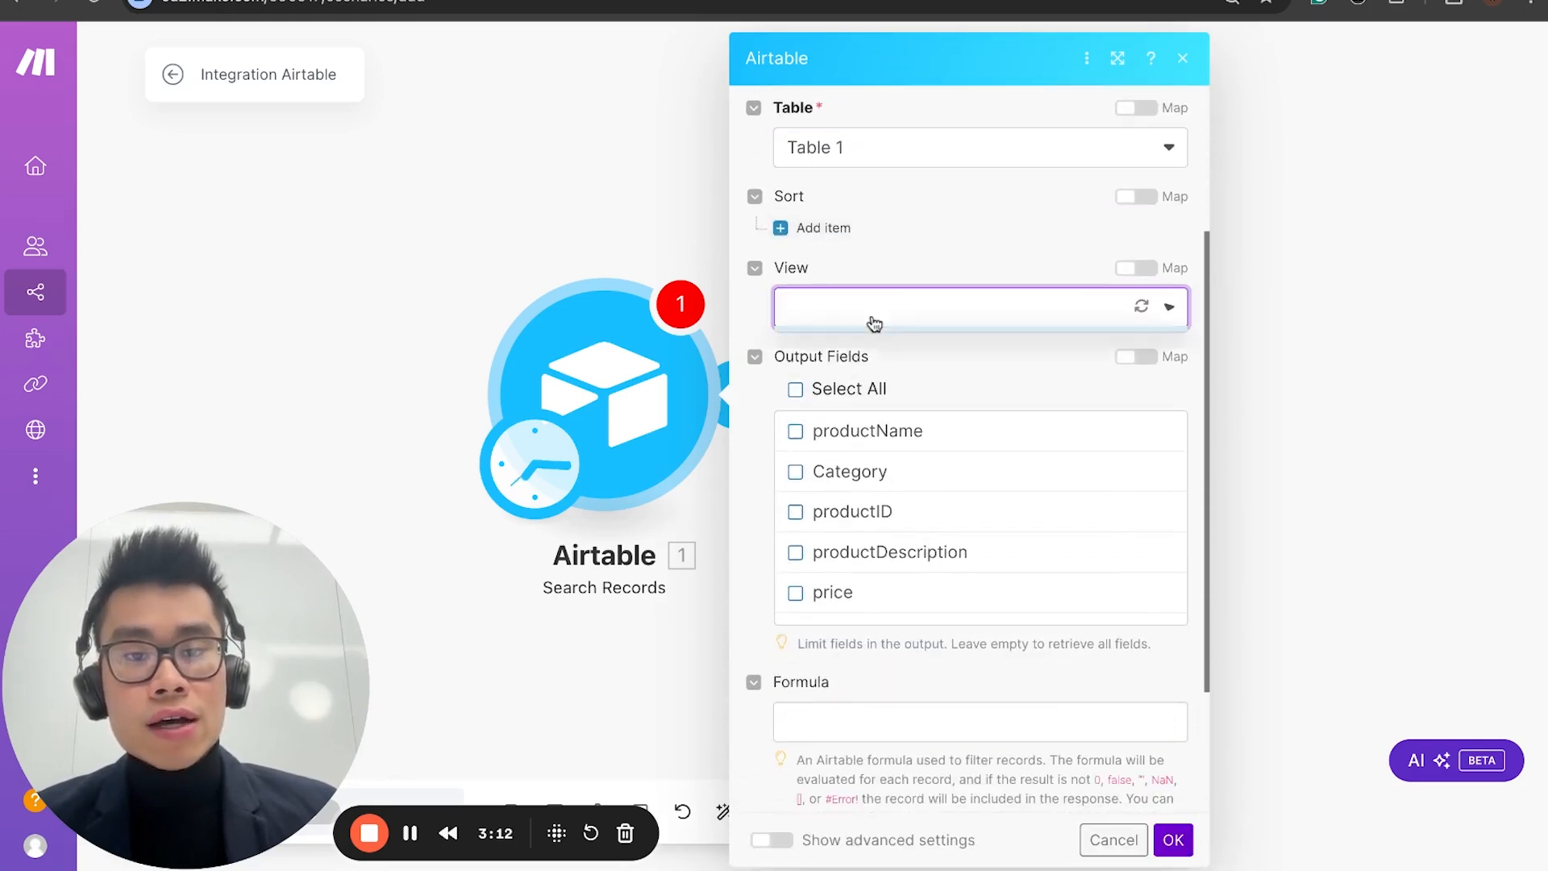
{"action": "left_click", "coordinate": [844, 391]}
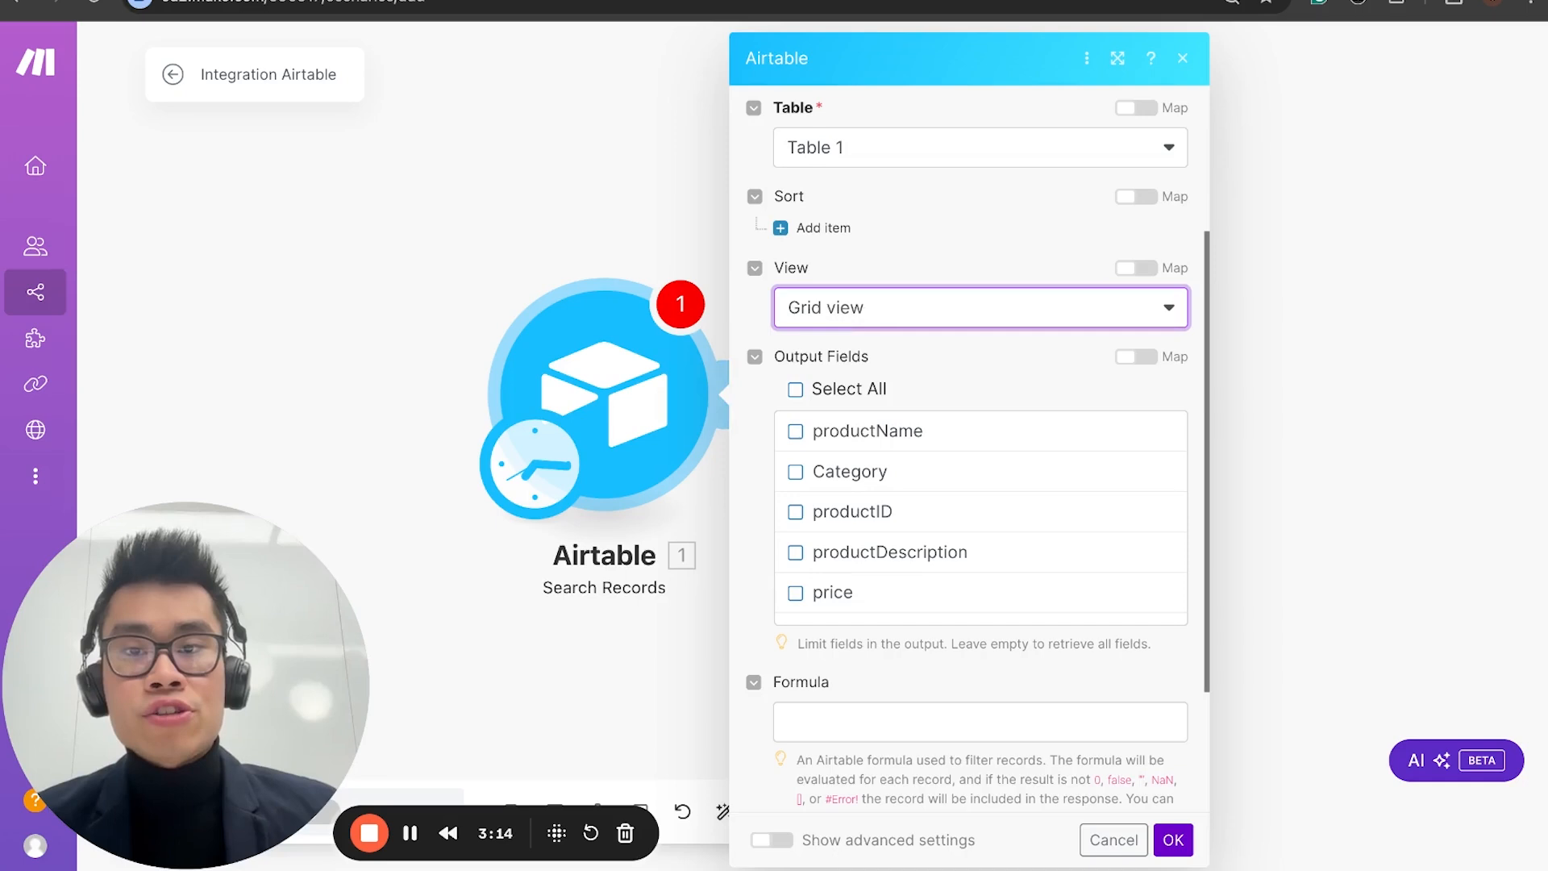
{"action": "key", "text": "ctrl+Tab"}
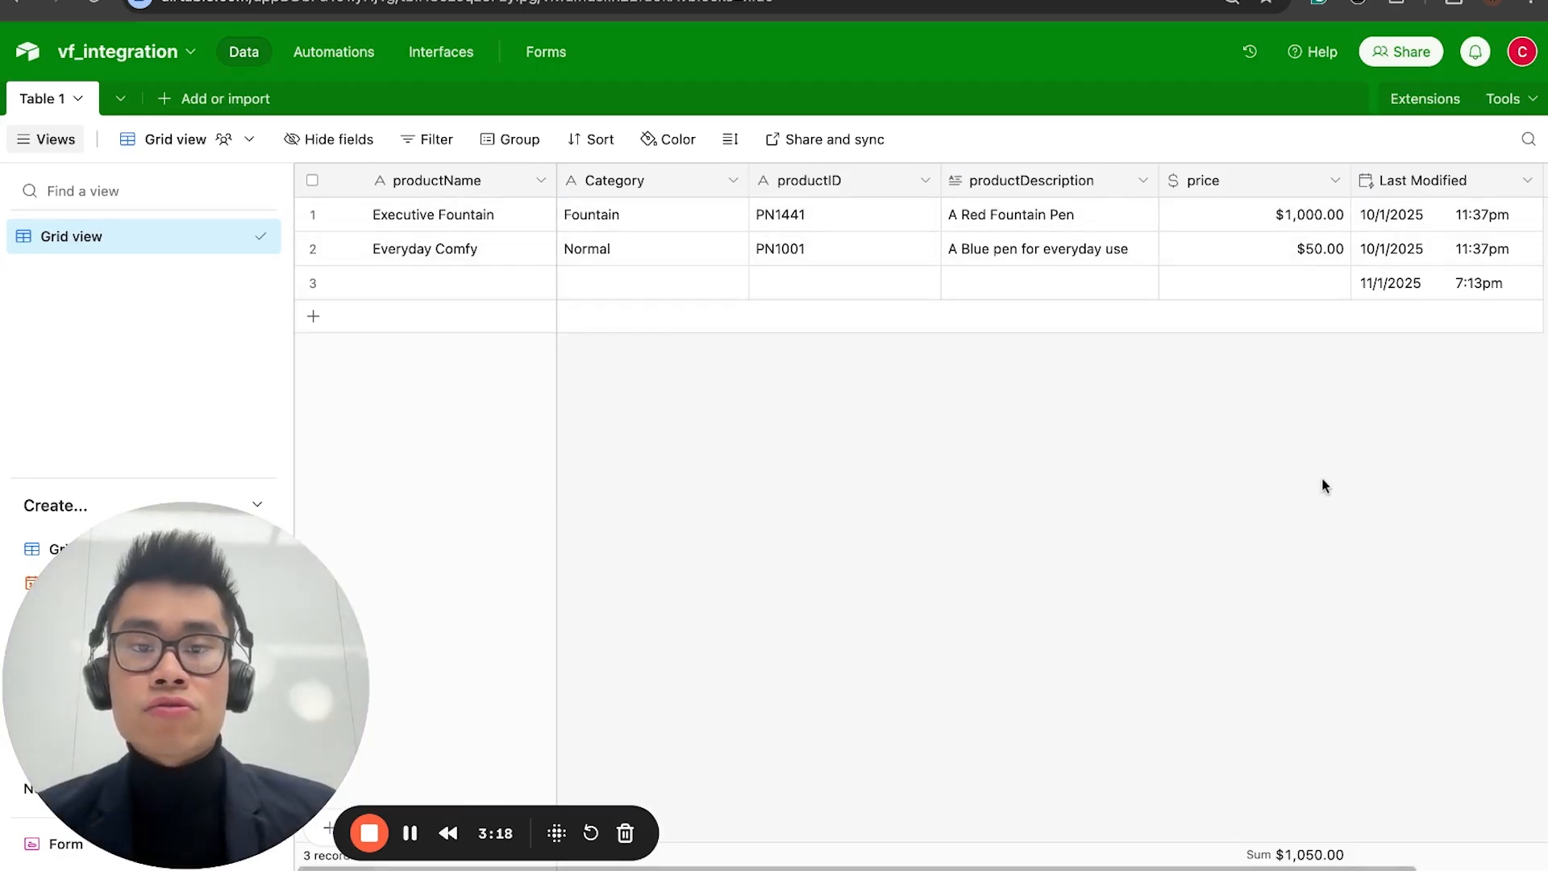
{"action": "key", "text": "ctrl+Tab"}
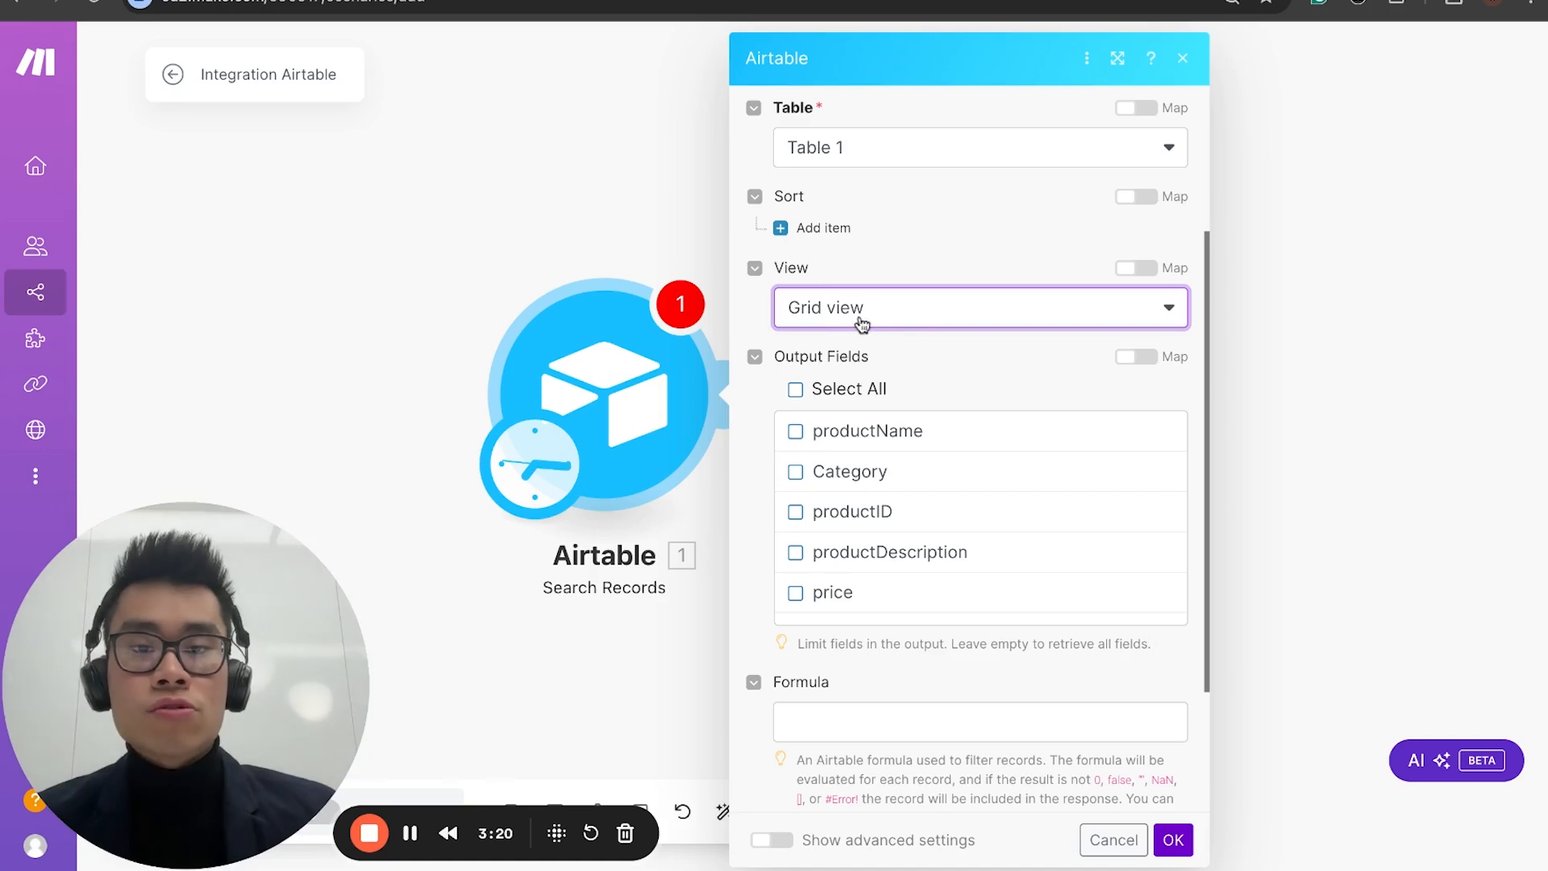
Step: Include all output fields in the search and set the record limit to 2000000
{"action": "left_click", "coordinate": [861, 387]}
{"action": "scroll", "coordinate": [873, 506], "scroll_direction": "down", "scroll_amount": 1}
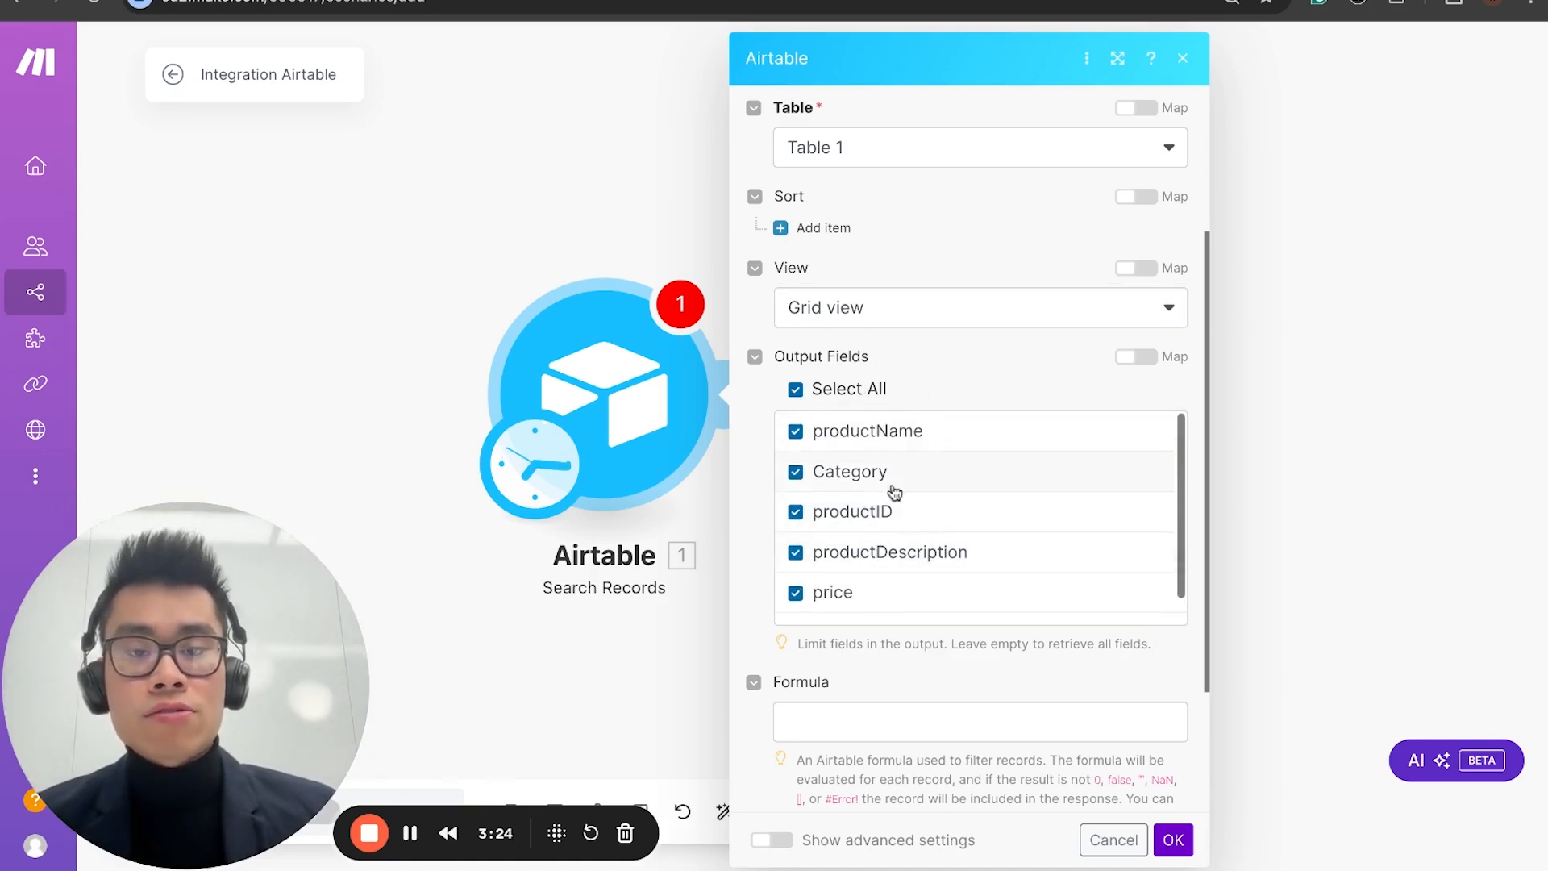
{"action": "scroll", "coordinate": [889, 508], "scroll_direction": "down", "scroll_amount": 1}
{"action": "scroll", "coordinate": [910, 681], "scroll_direction": "down", "scroll_amount": 2}
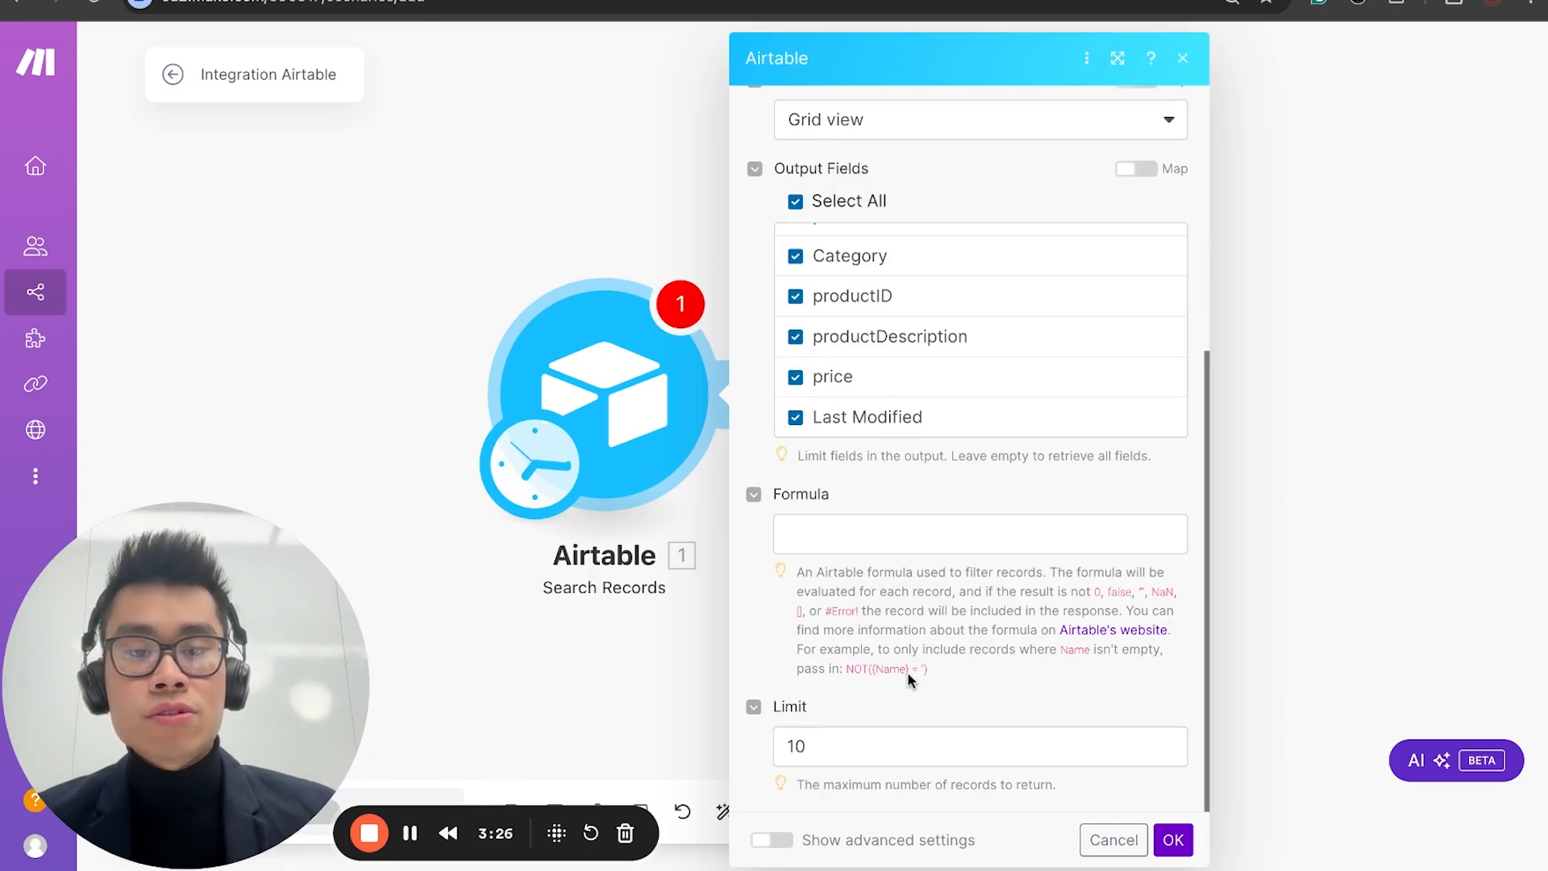
{"action": "double_click", "coordinate": [858, 755]}
{"action": "type", "text": "2000000"}
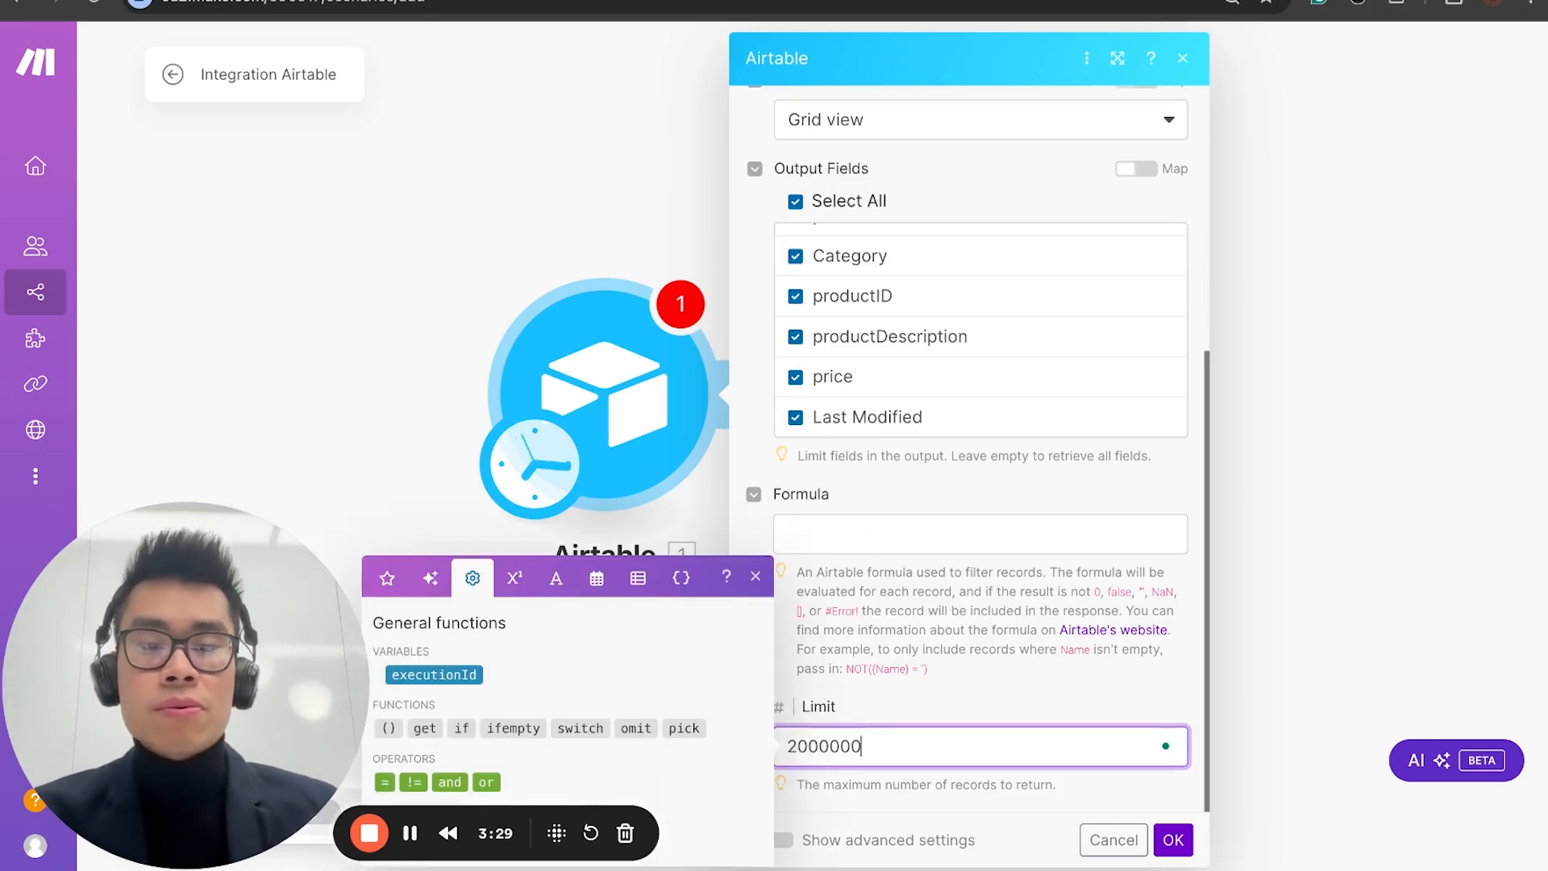
{"action": "left_click", "coordinate": [861, 779]}
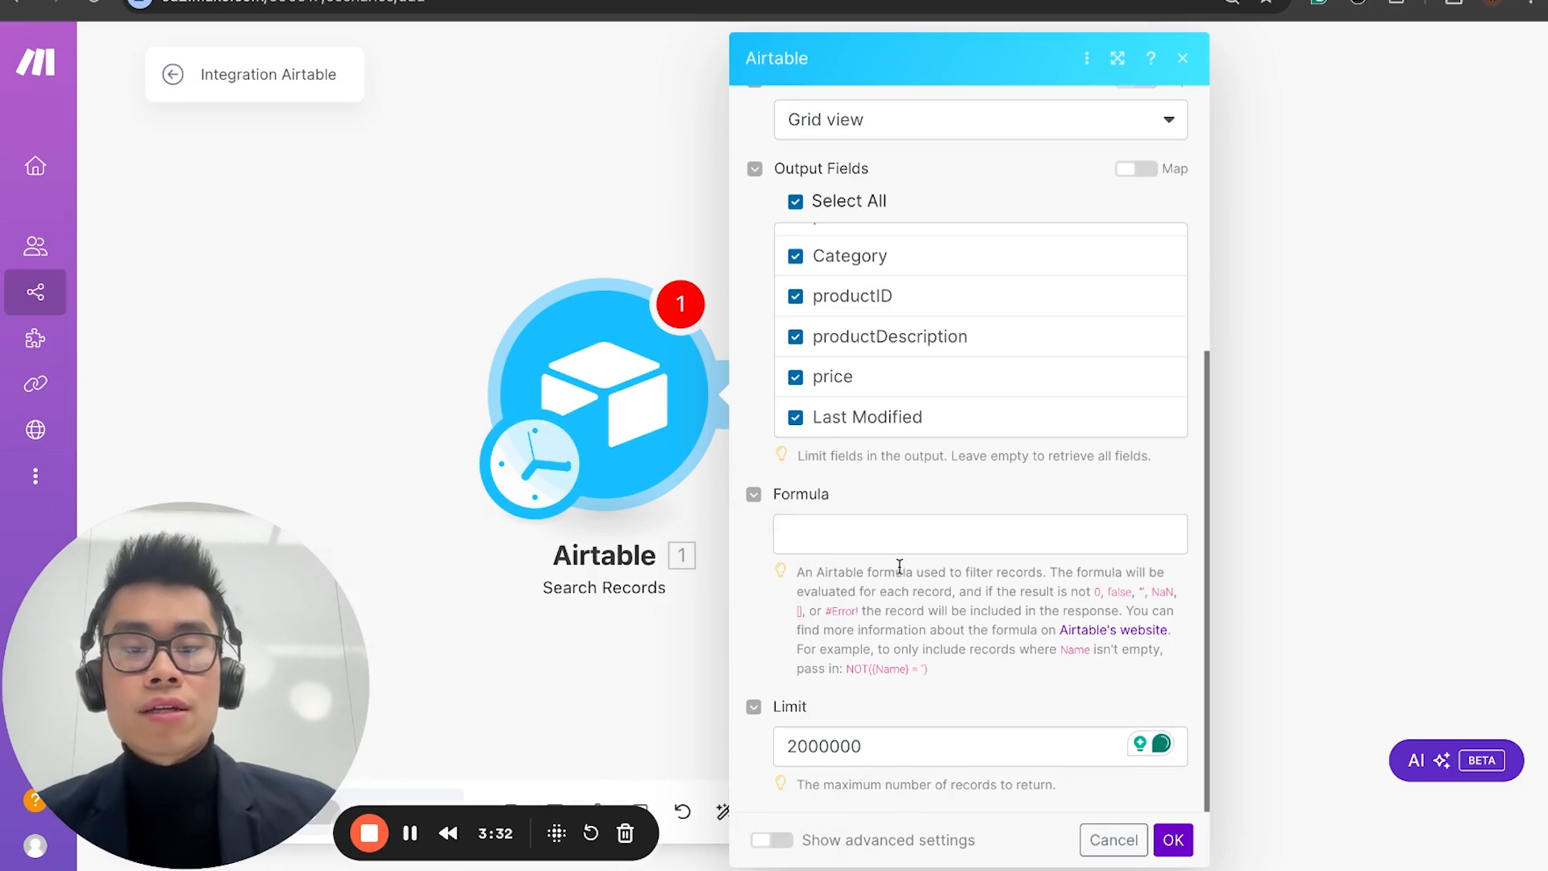
Step: Set the search formula to NOT({productName} = '') so records with an empty productName are filtered out
{"action": "left_click", "coordinate": [874, 519]}
{"action": "key", "text": "Escape"}
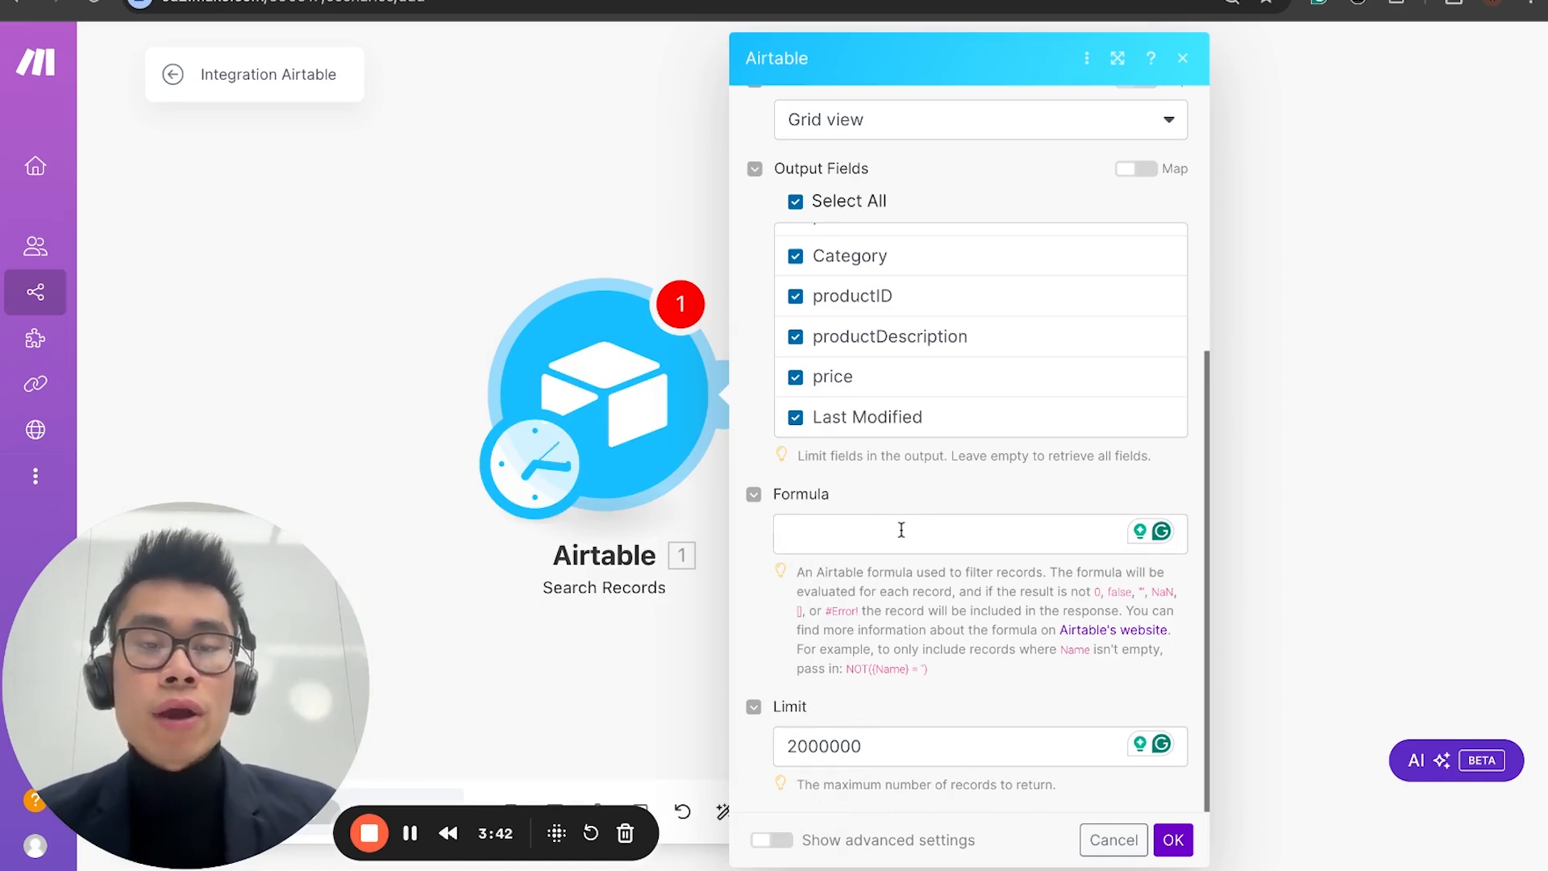
{"action": "left_click", "coordinate": [830, 534]}
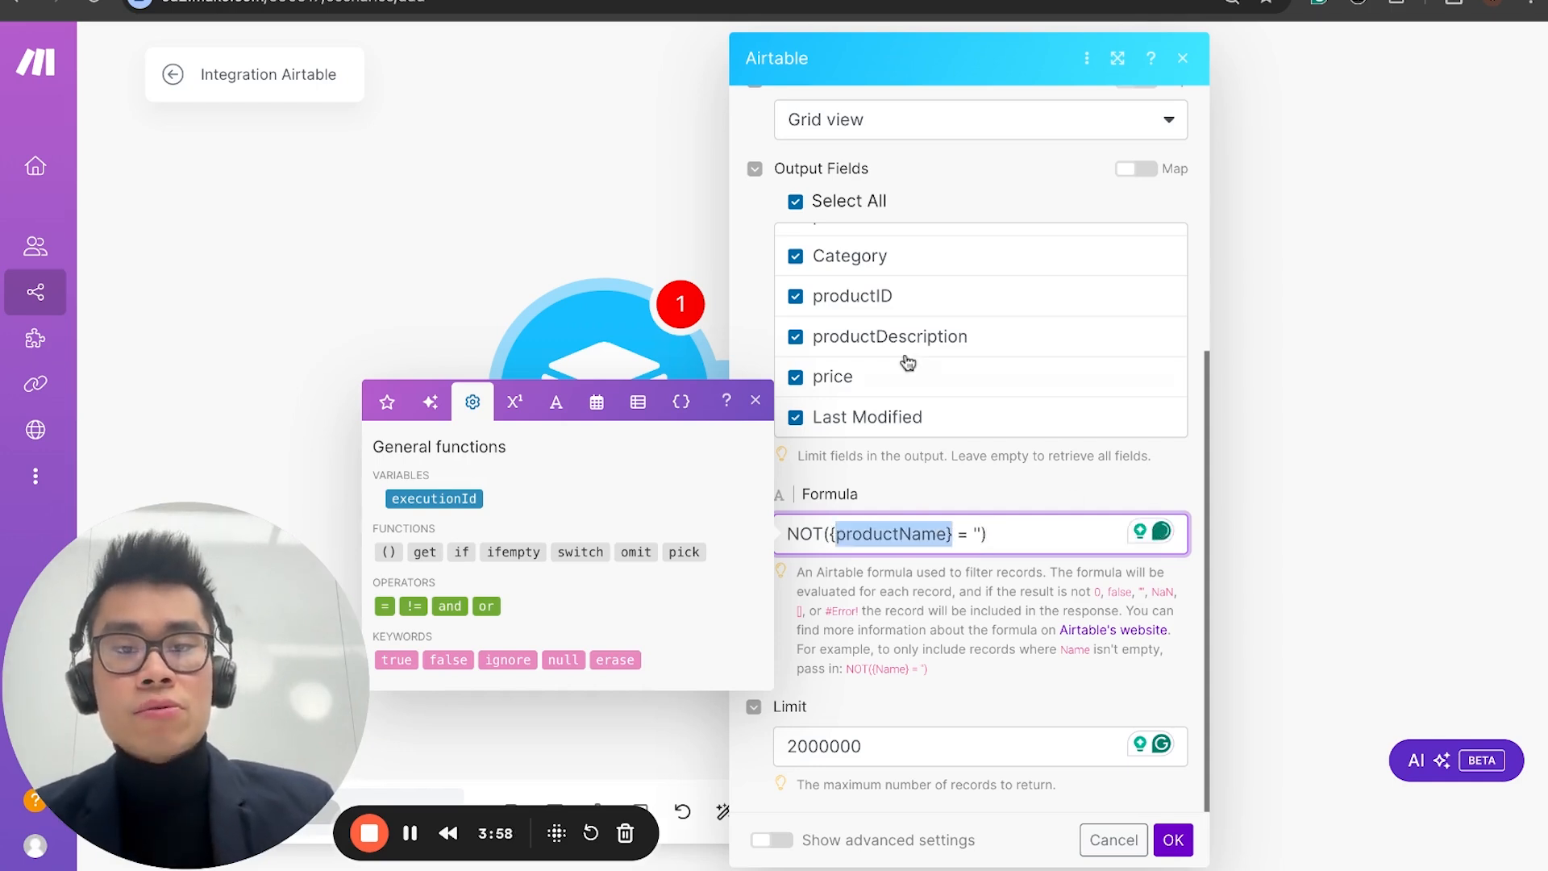
{"action": "scroll", "coordinate": [887, 355], "scroll_direction": "up", "scroll_amount": 1}
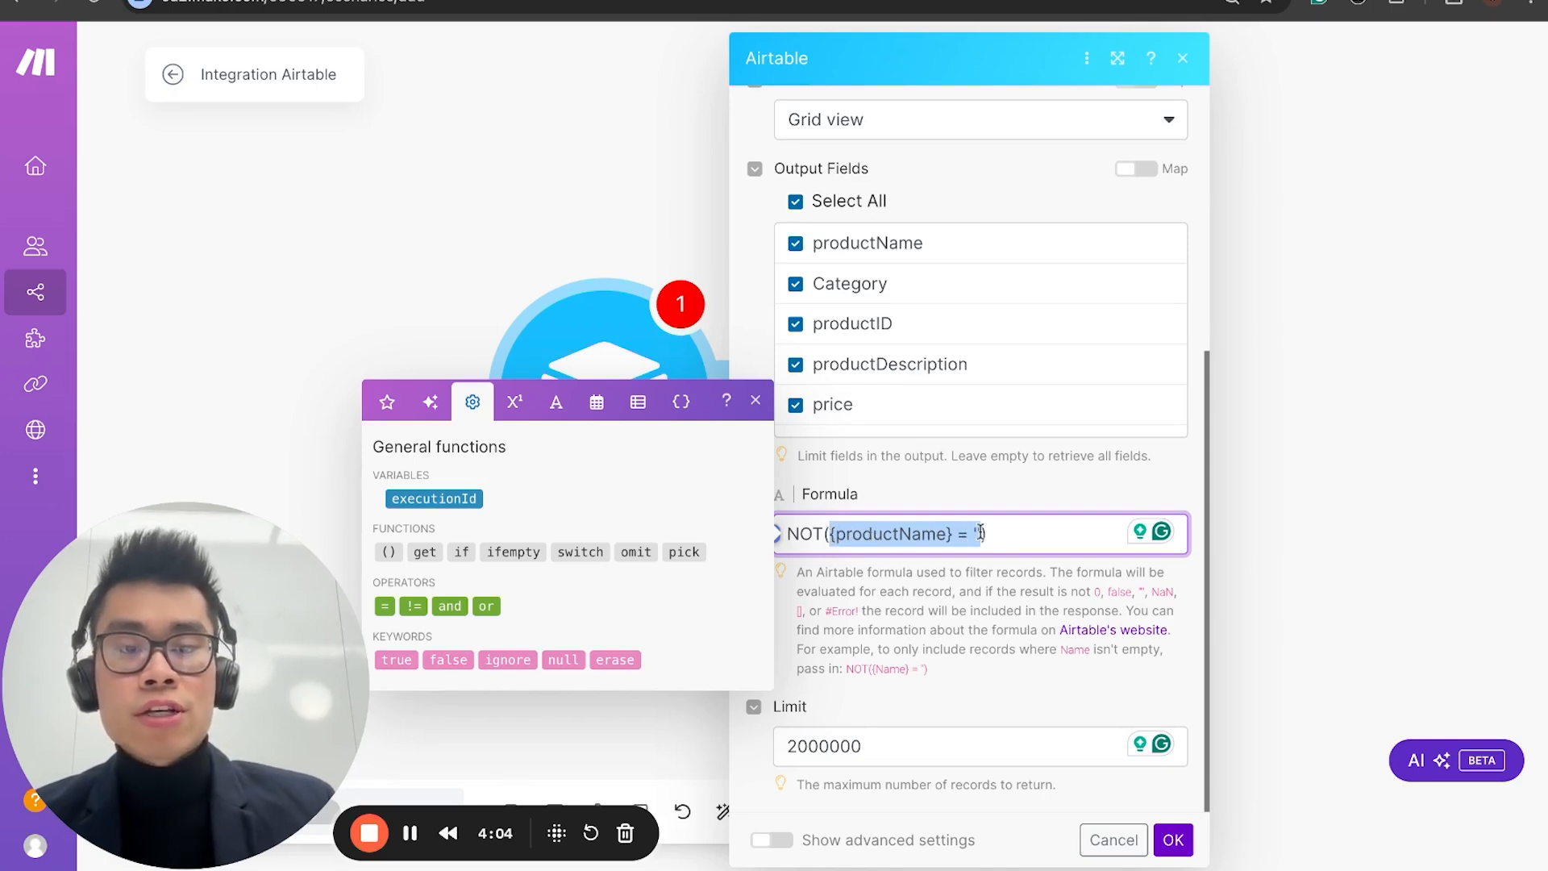
{"action": "left_click_drag", "start_coordinate": [790, 525], "coordinate": [990, 534]}
{"action": "left_click", "coordinate": [1012, 536]}
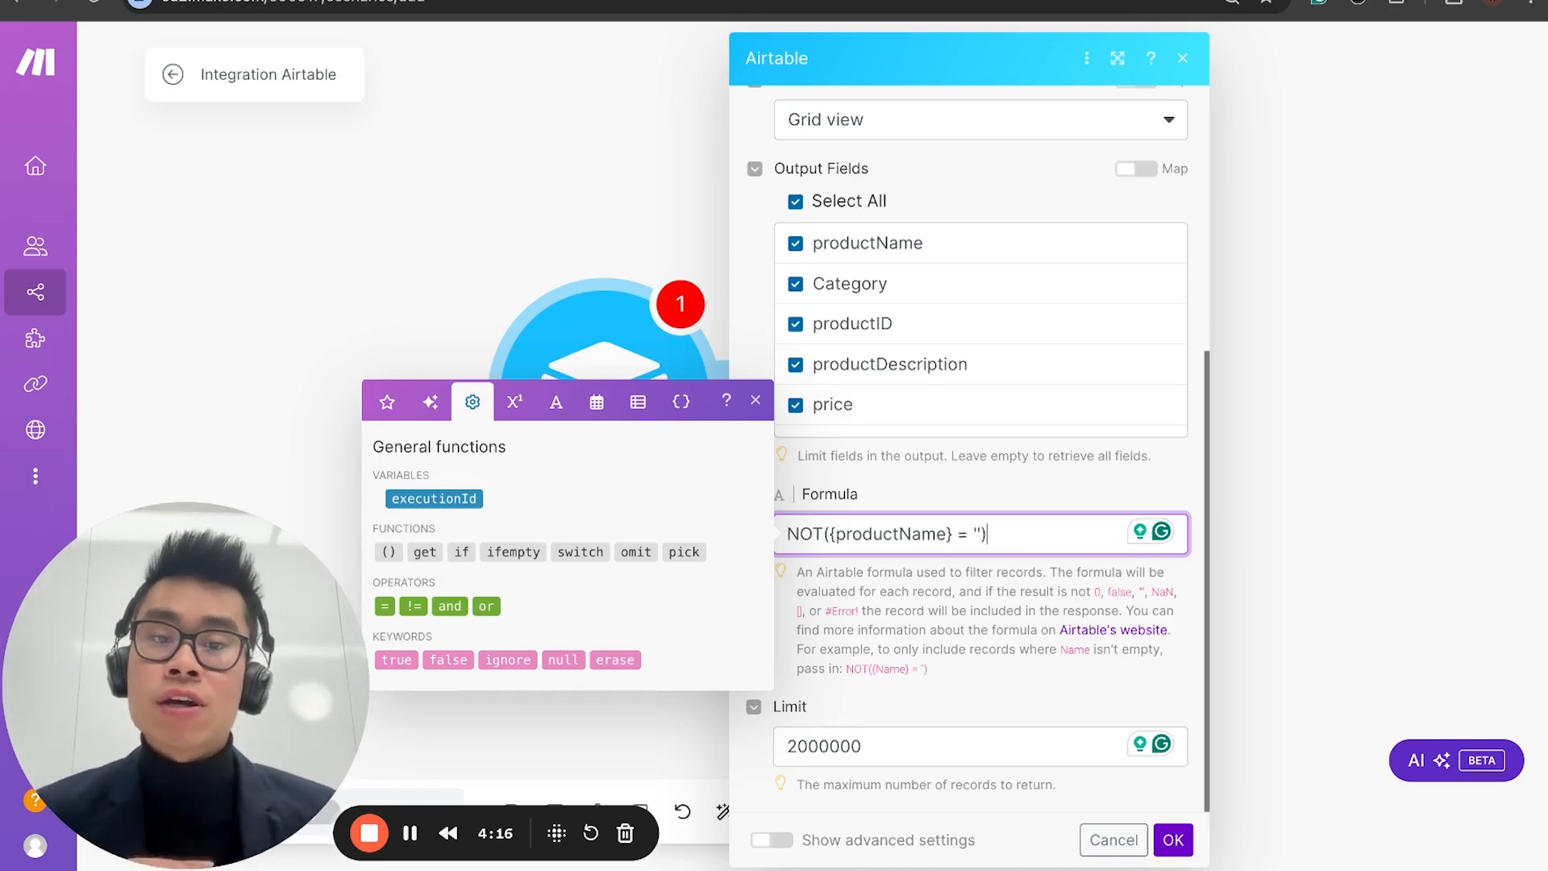
Step: Confirm the Airtable search settings and run the scenario once
{"action": "left_click", "coordinate": [1006, 621]}
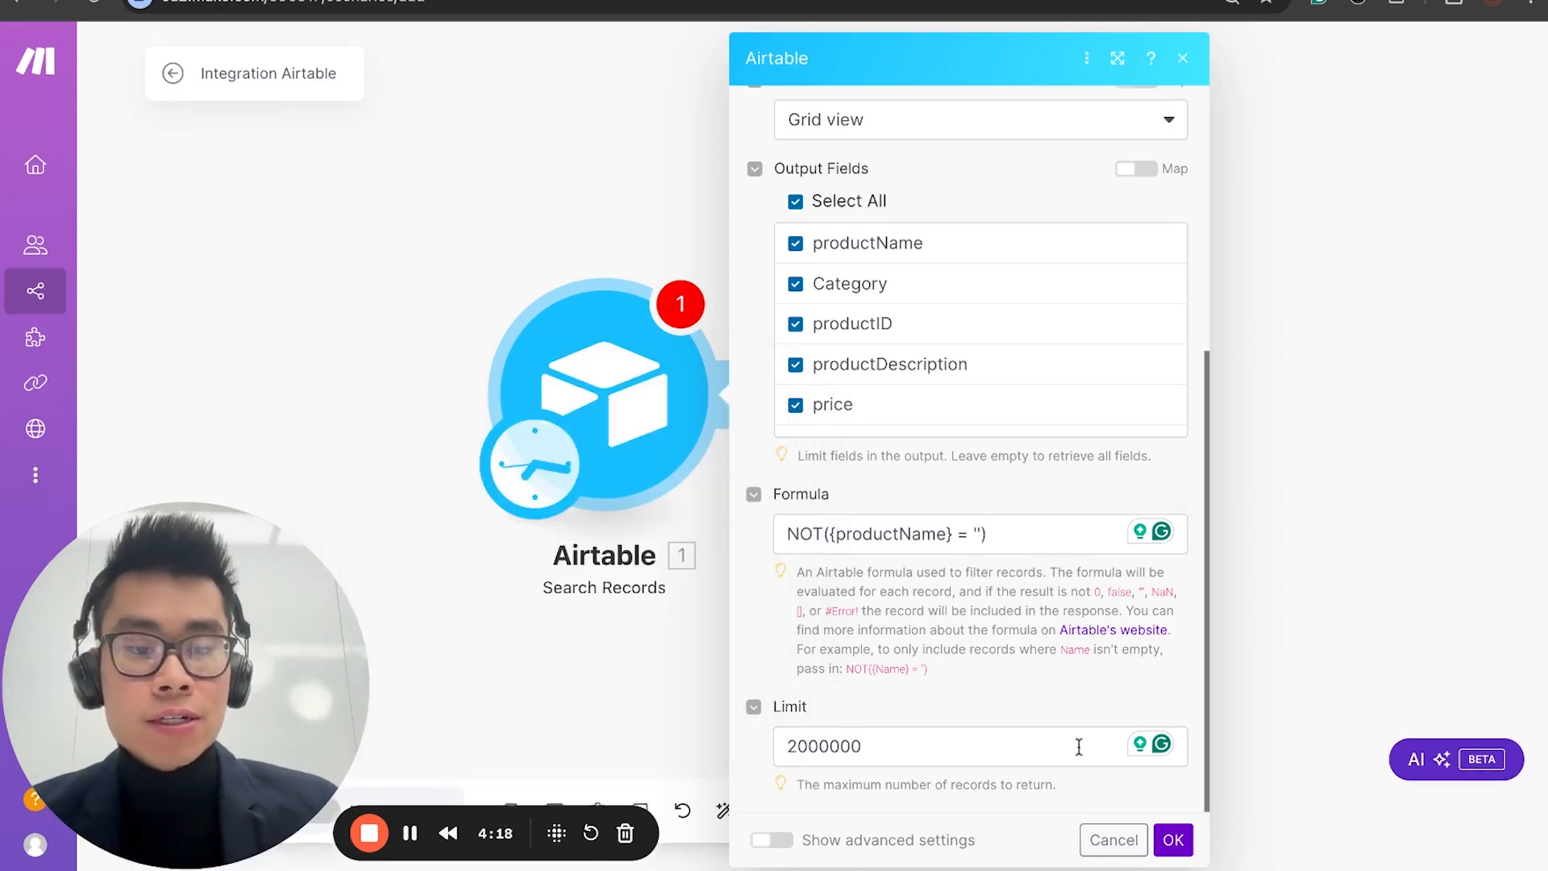
{"action": "left_click", "coordinate": [1173, 839]}
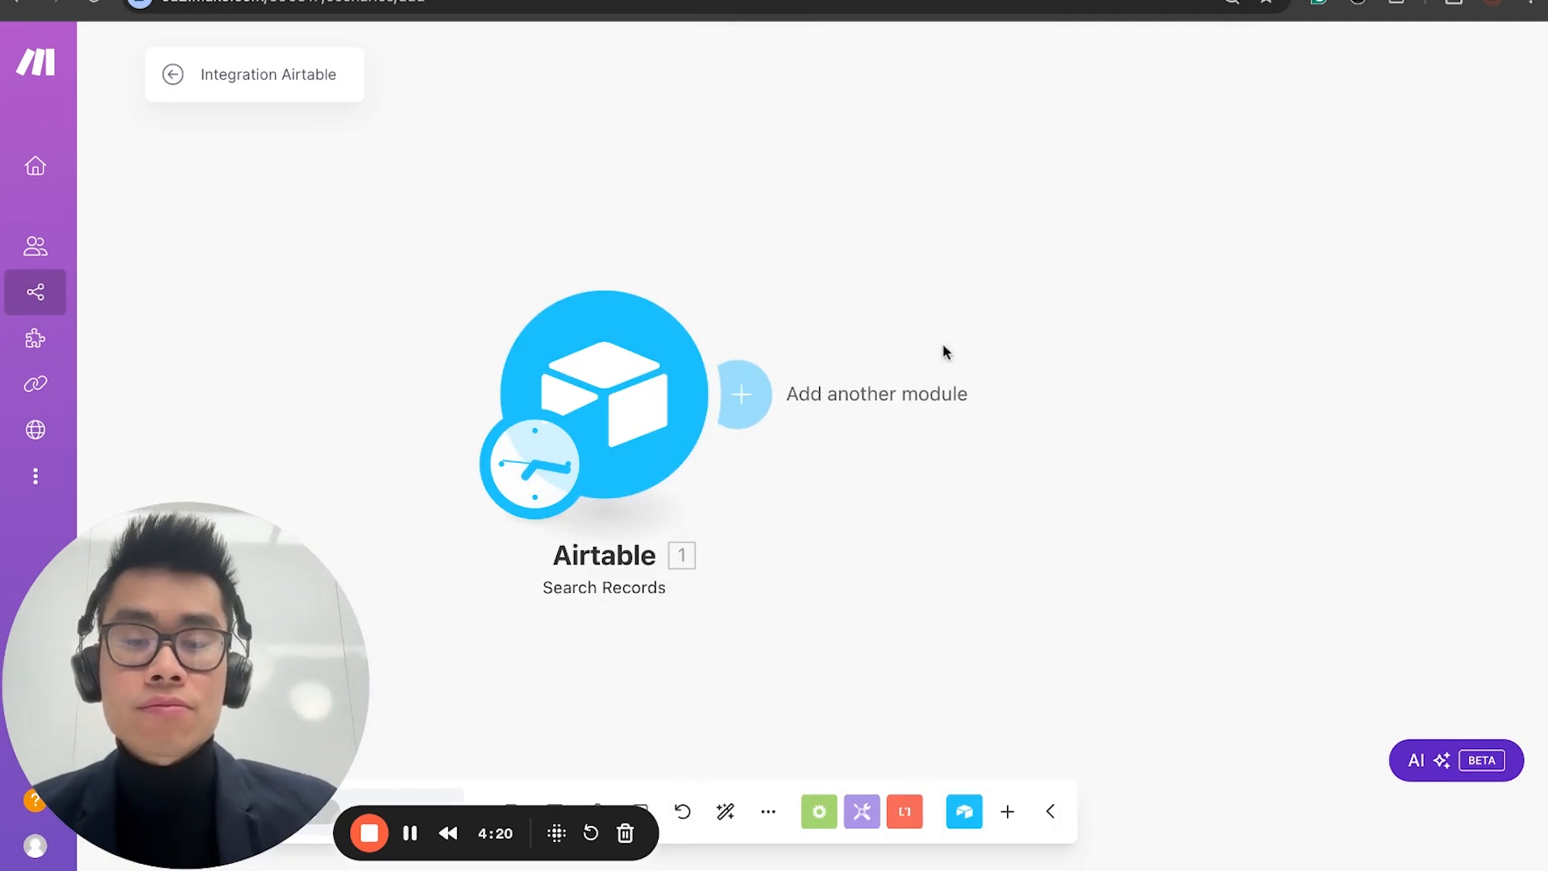
{"action": "left_click", "coordinate": [645, 380]}
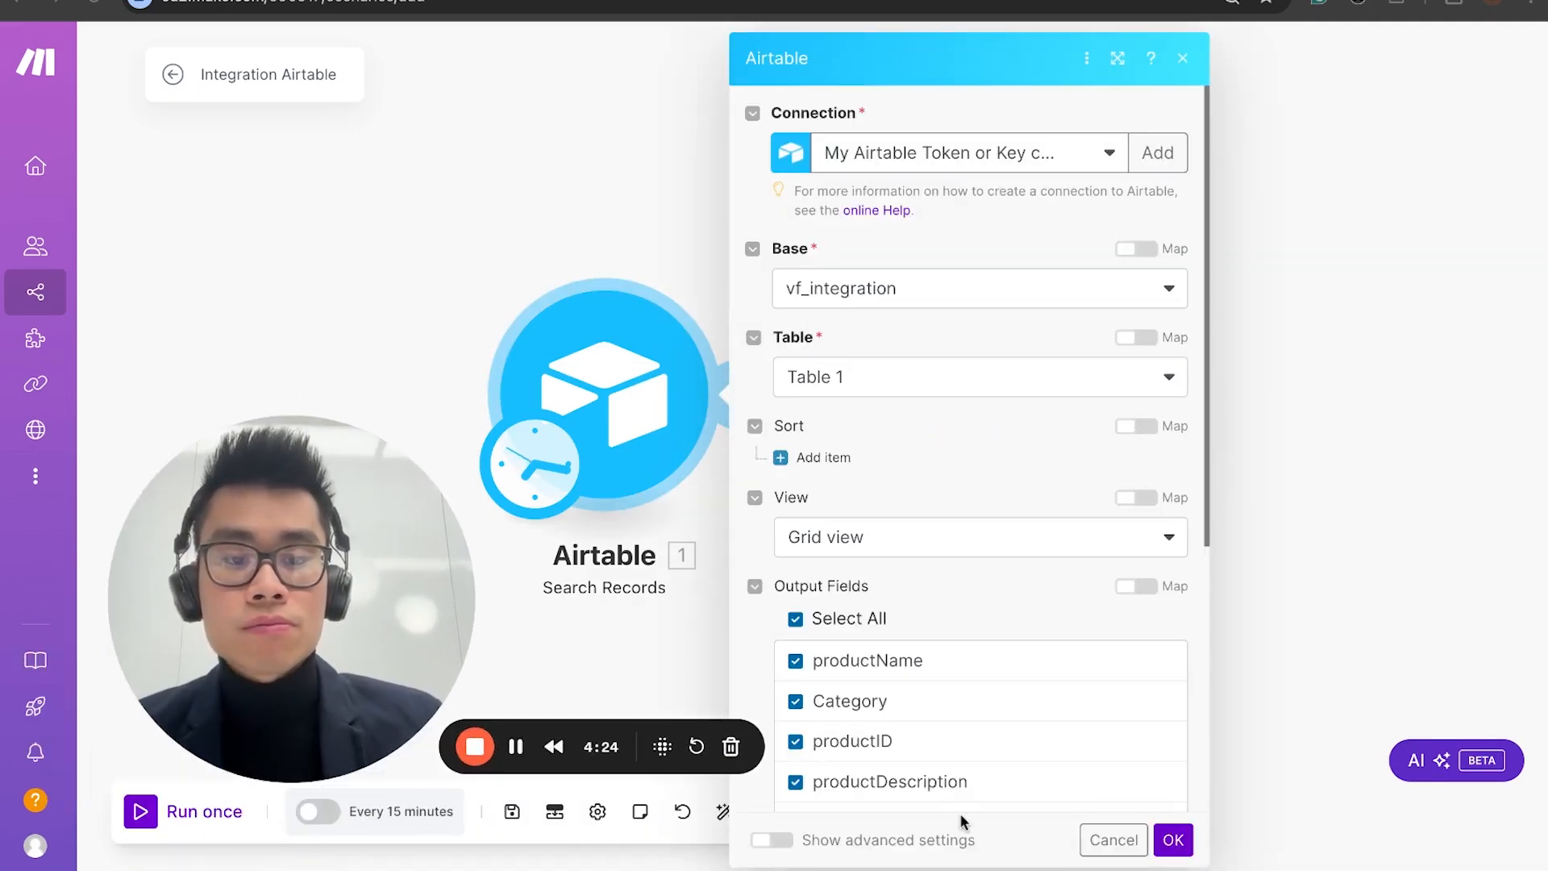
{"action": "left_click_drag", "start_coordinate": [258, 602], "coordinate": [1347, 591]}
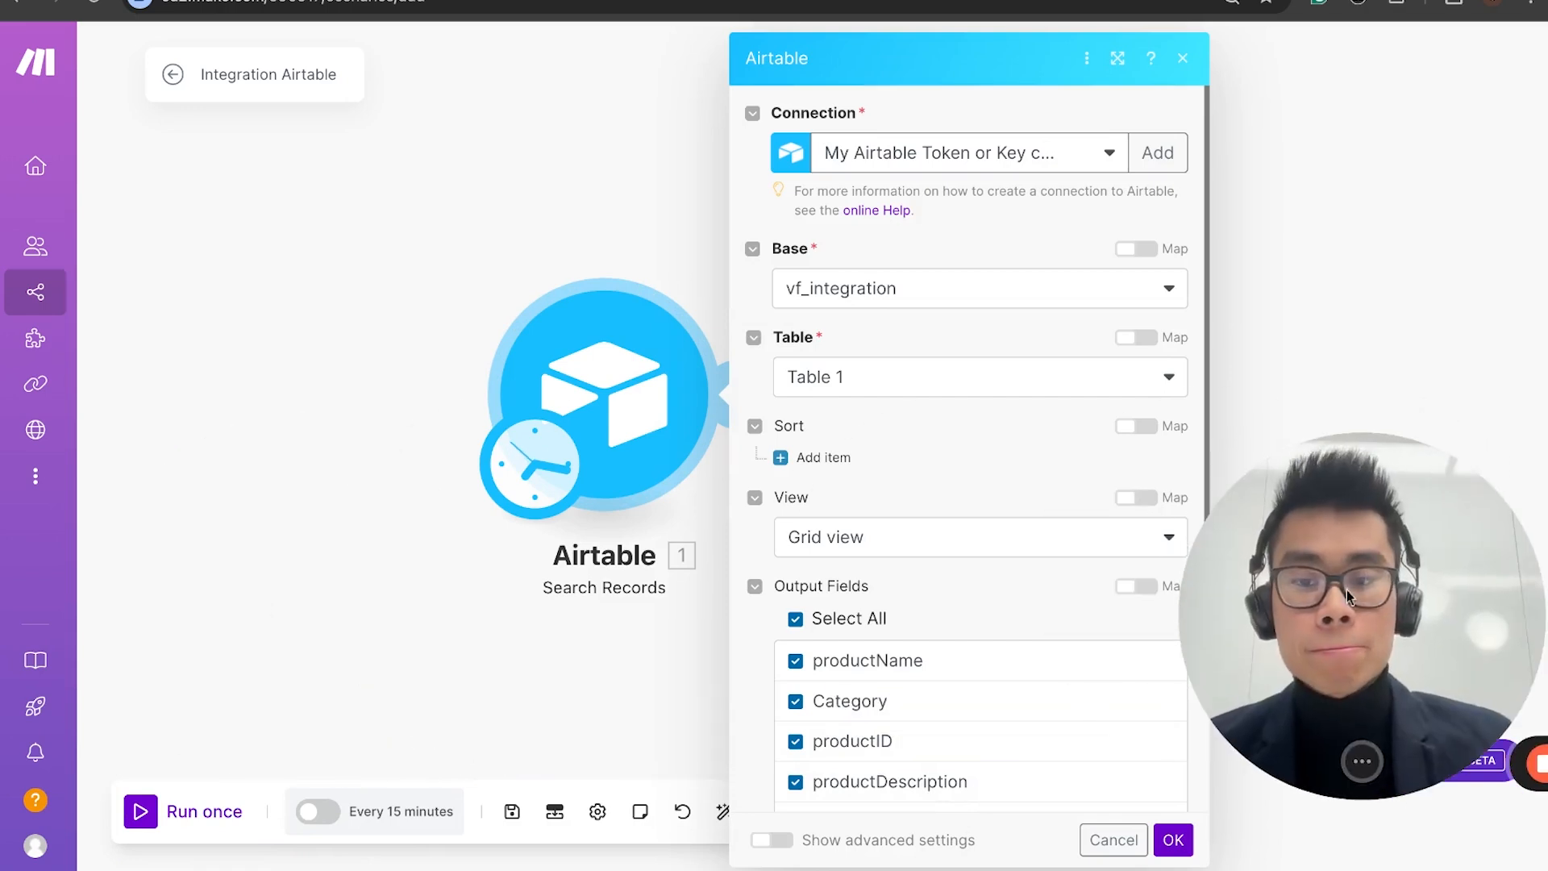
{"action": "left_click", "coordinate": [137, 813]}
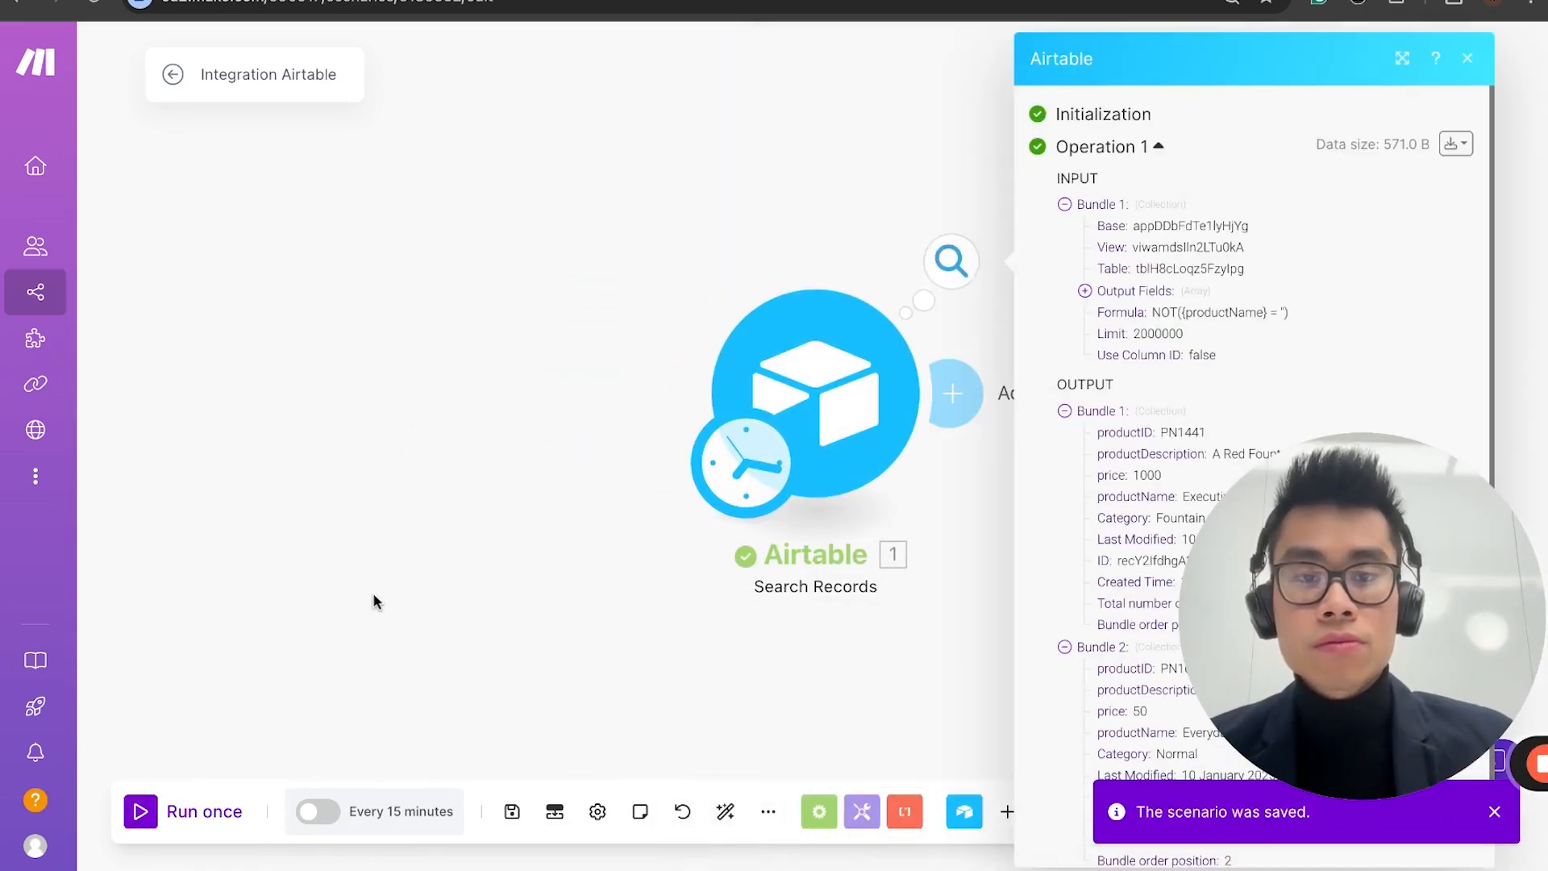
Step: Examine the run's output bundles, checking the productDescription and productName fields of the first record
{"action": "scroll", "coordinate": [757, 504], "scroll_direction": "down", "scroll_amount": 2}
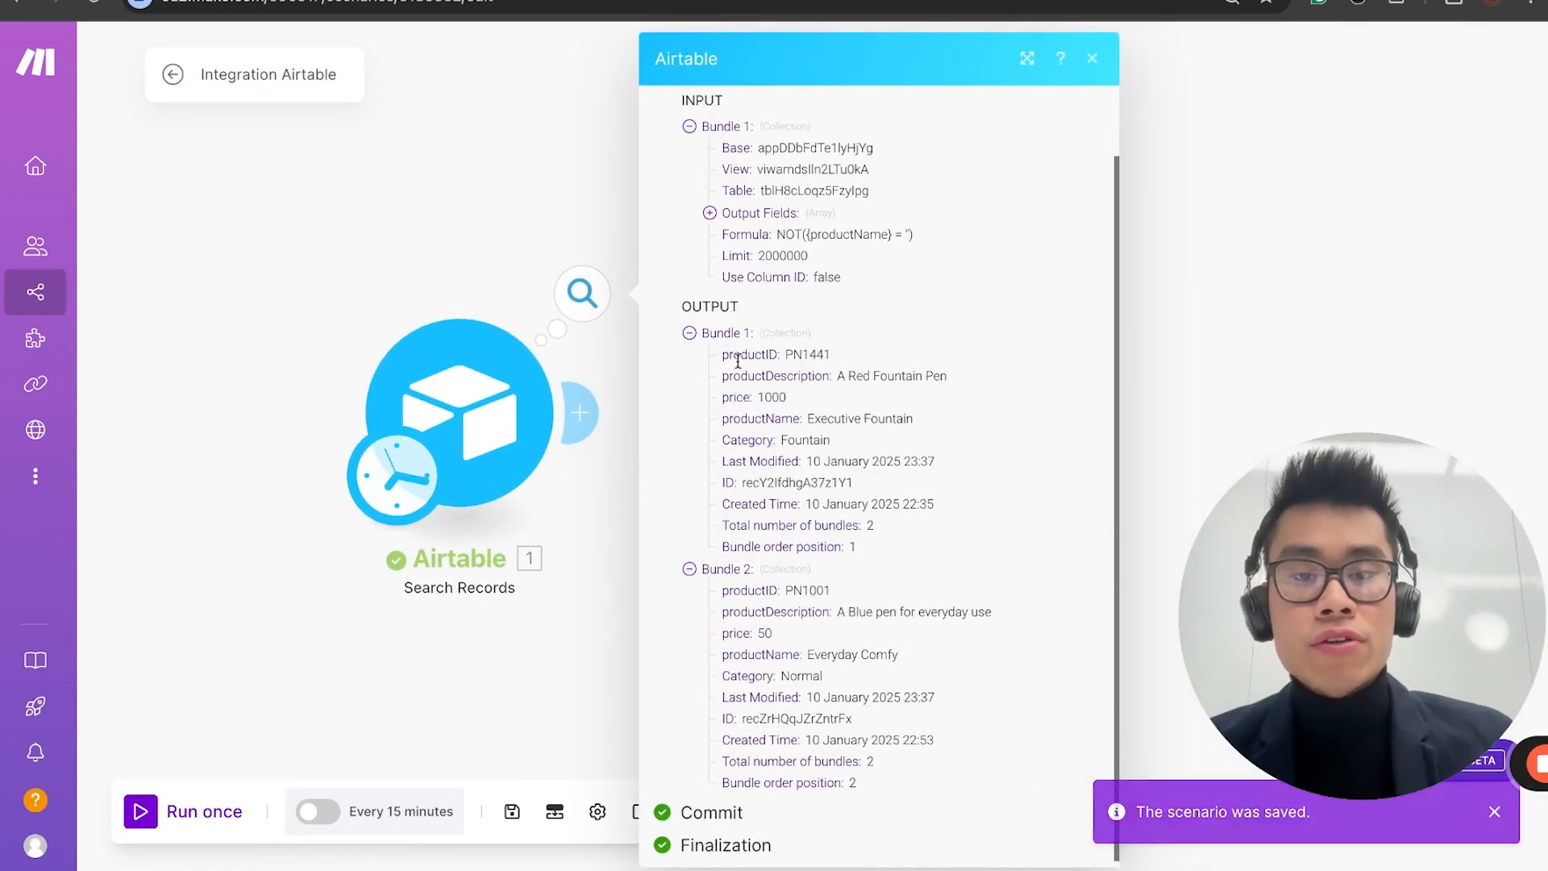
{"action": "left_click_drag", "start_coordinate": [722, 376], "coordinate": [923, 377]}
{"action": "left_click", "coordinate": [771, 387]}
{"action": "left_click_drag", "start_coordinate": [722, 416], "coordinate": [823, 415]}
{"action": "left_click", "coordinate": [892, 526]}
{"action": "scroll", "coordinate": [894, 563], "scroll_direction": "up", "scroll_amount": 2}
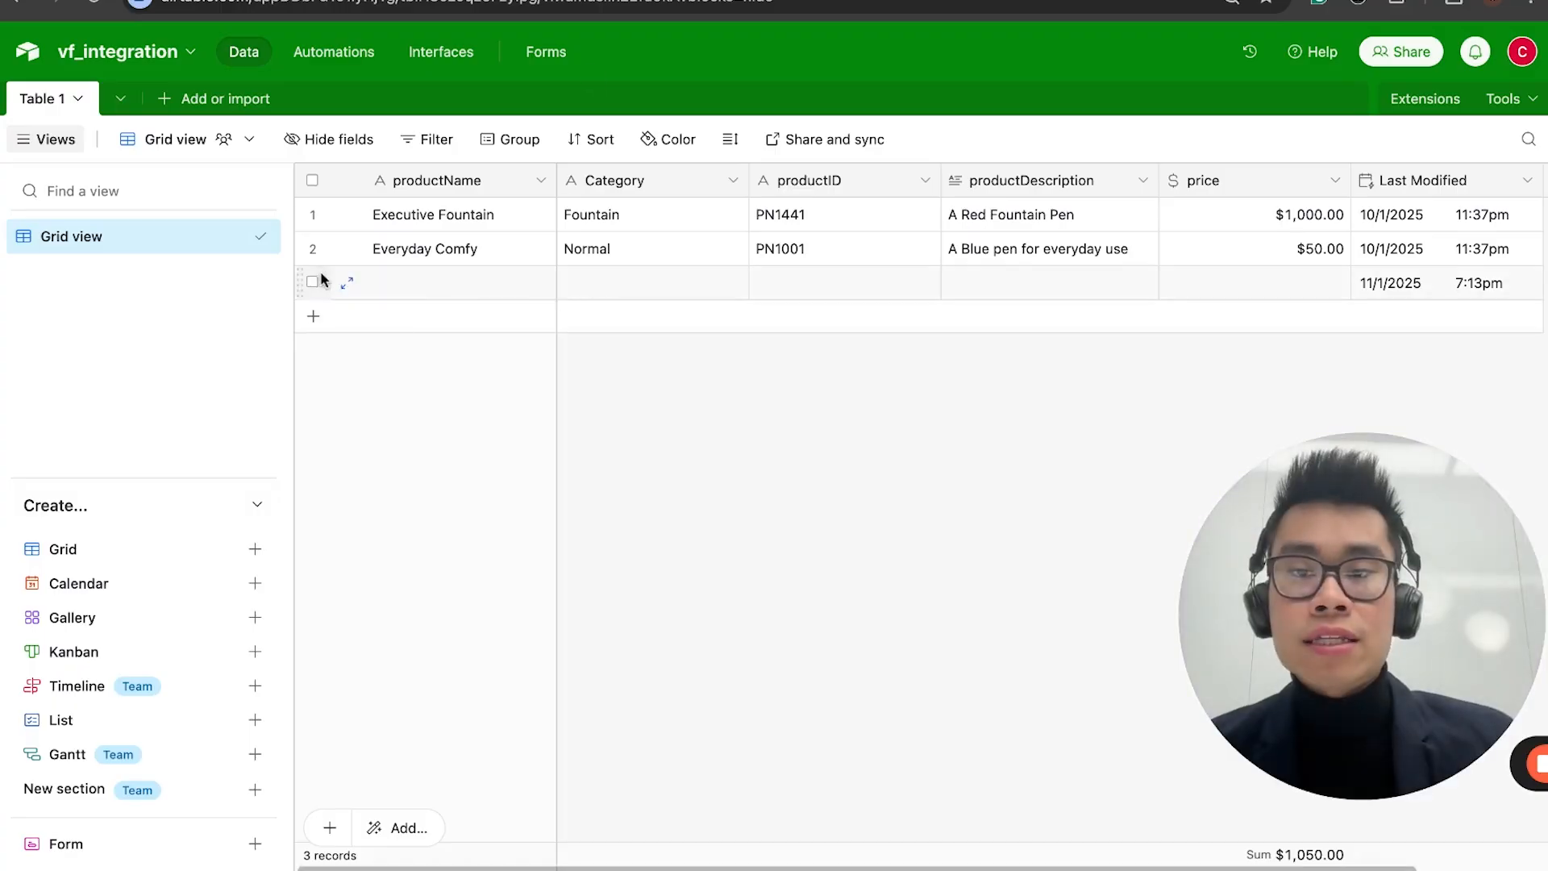
Step: Switch to the Airtable base and delete the empty third record in Table 1
{"action": "left_click", "coordinate": [312, 281]}
{"action": "right_click", "coordinate": [322, 279]}
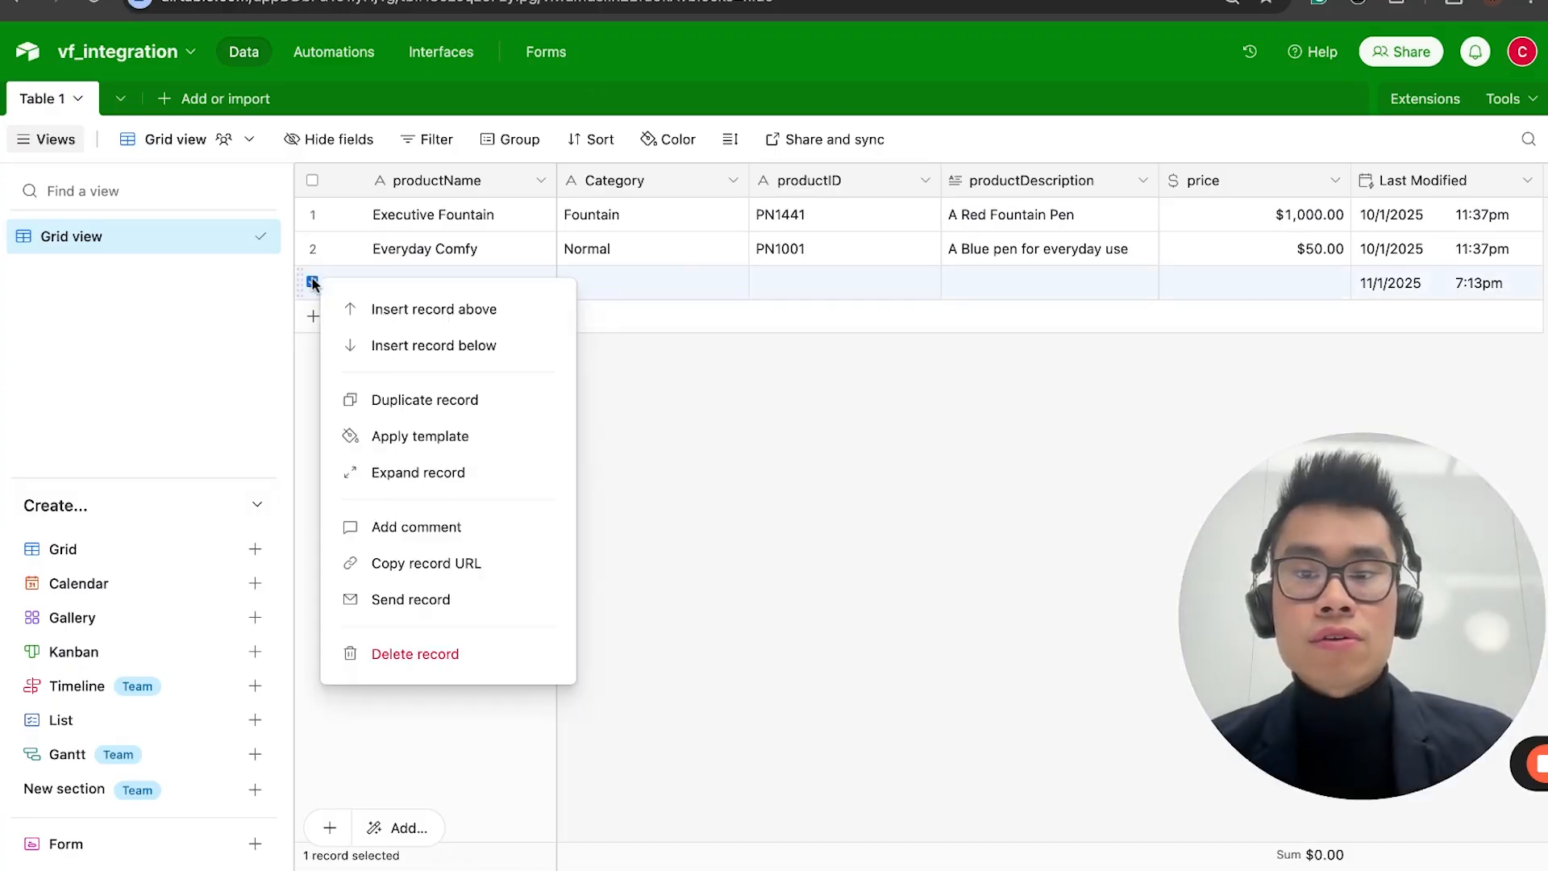
{"action": "left_click", "coordinate": [446, 654]}
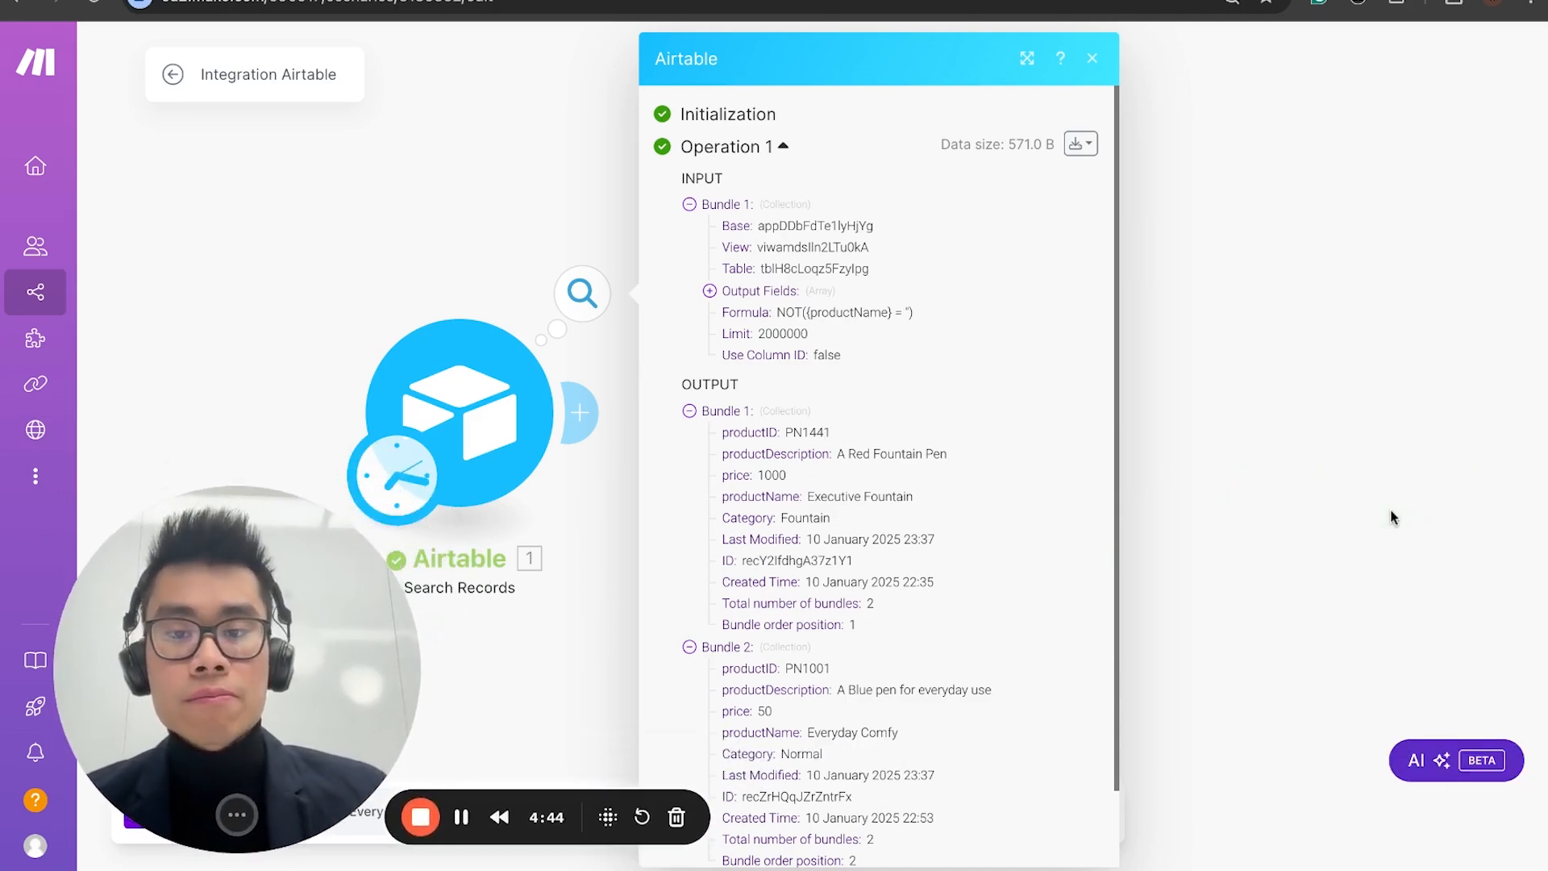
Step: Return to the Make scenario, close the run output and add a JSON Create JSON module after the Airtable module
{"action": "scroll", "coordinate": [494, 411], "scroll_direction": "down", "scroll_amount": 3}
{"action": "scroll", "coordinate": [457, 360], "scroll_direction": "up", "scroll_amount": 2}
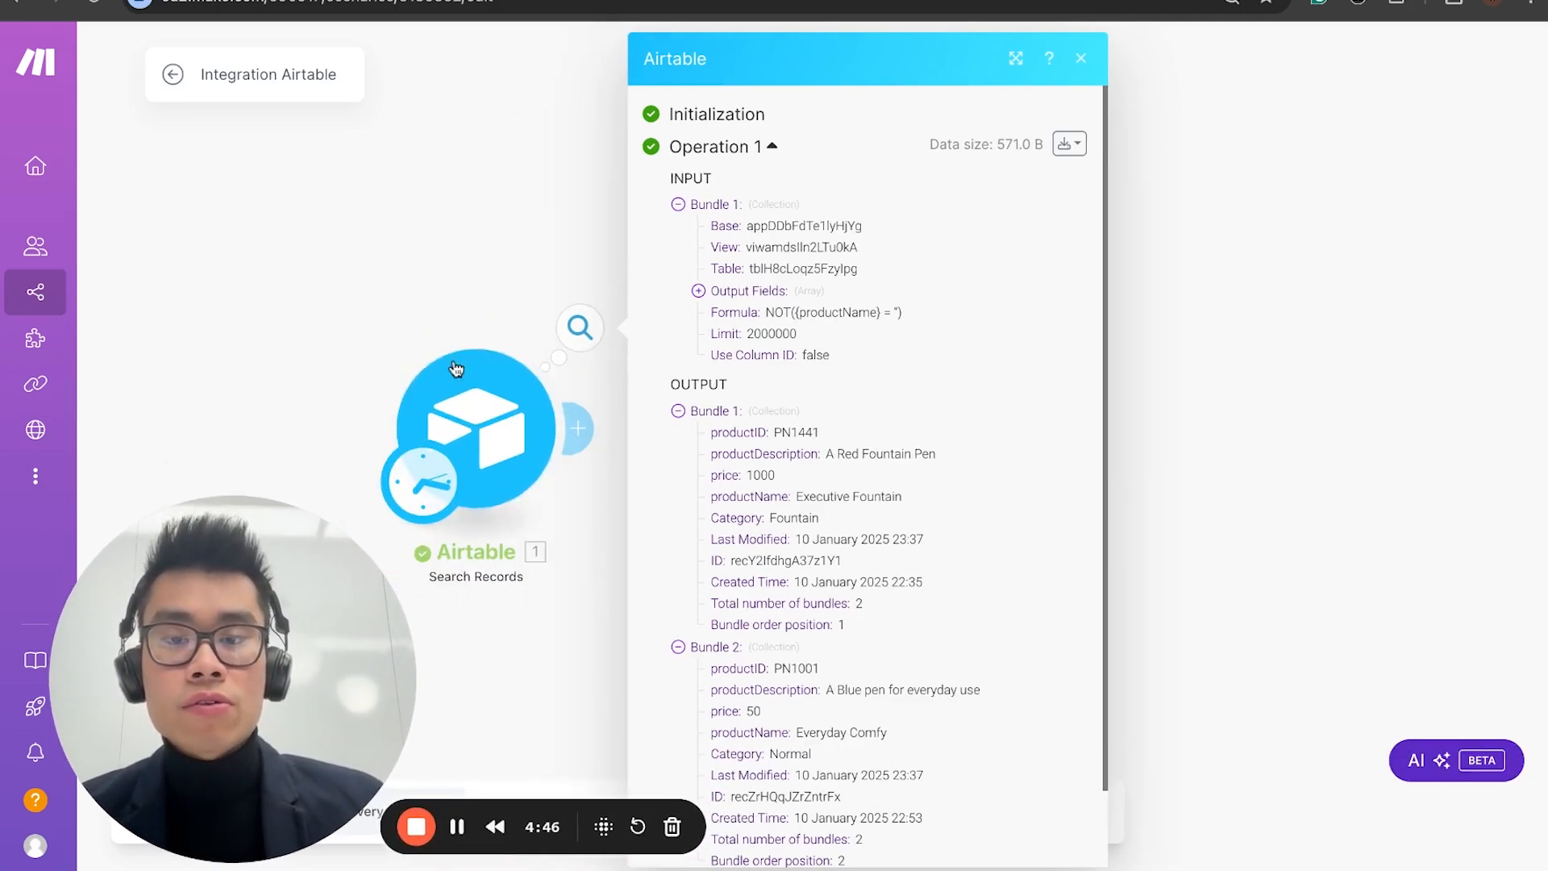
{"action": "left_click_drag", "start_coordinate": [456, 360], "coordinate": [503, 333]}
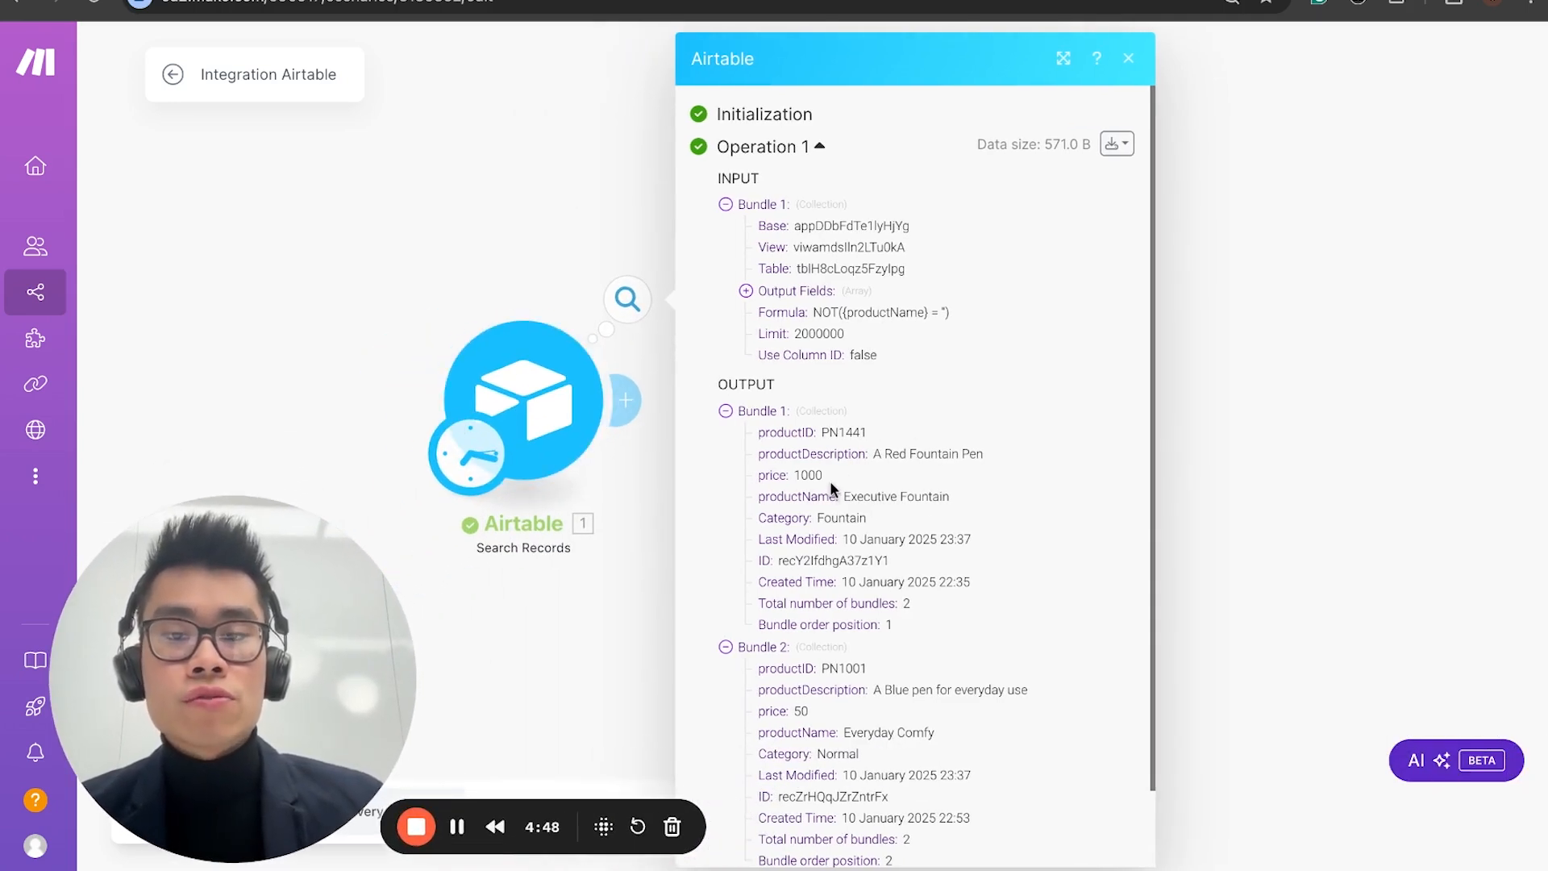
{"action": "left_click", "coordinate": [508, 222]}
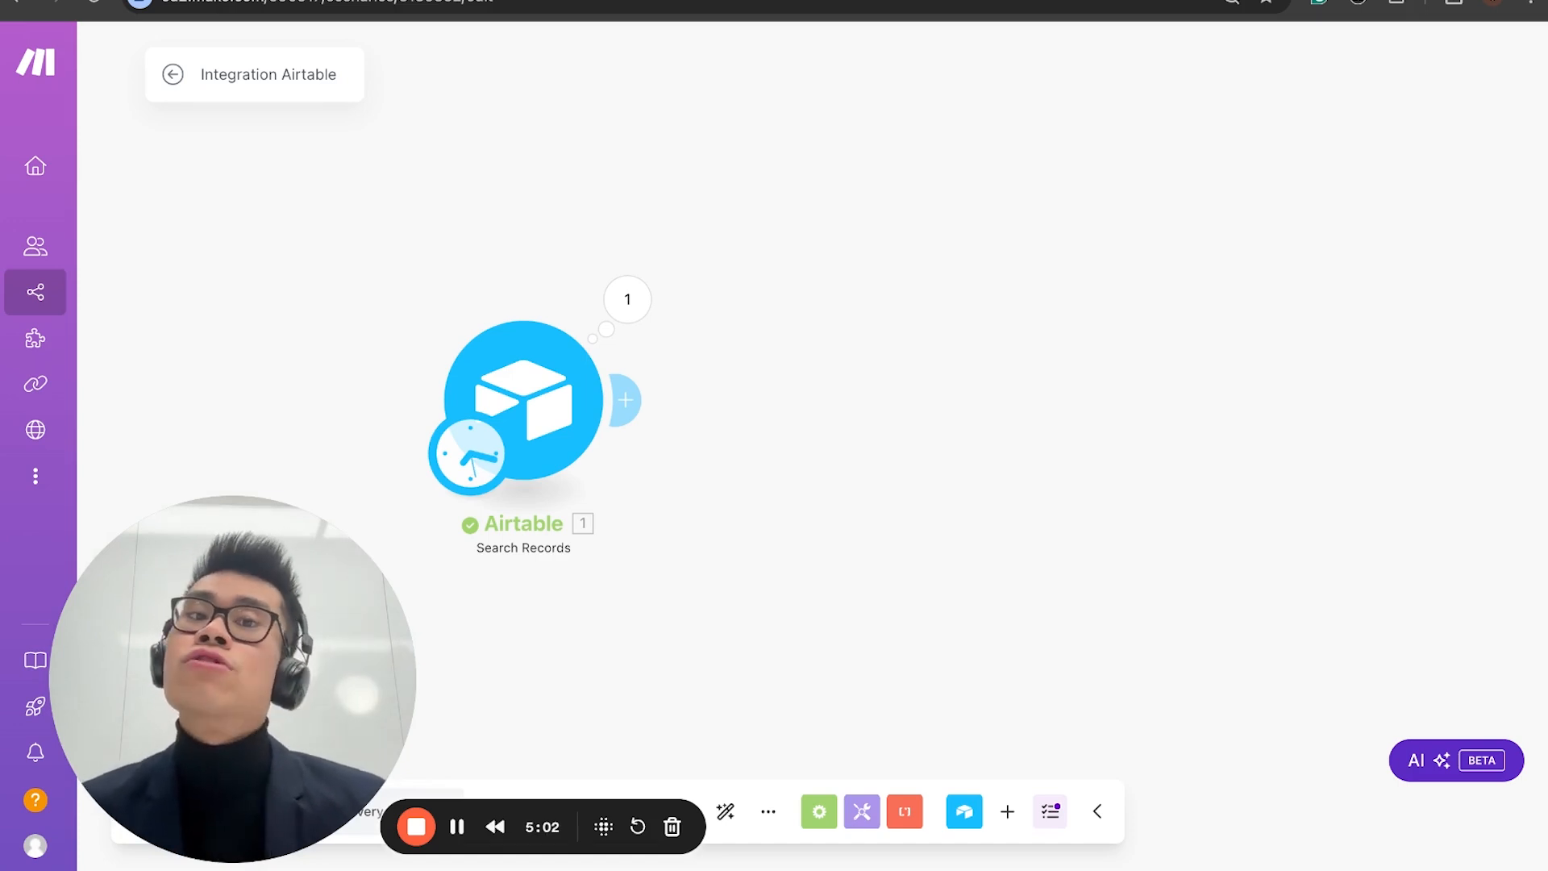
{"action": "left_click", "coordinate": [637, 400]}
{"action": "type", "text": "cr"}
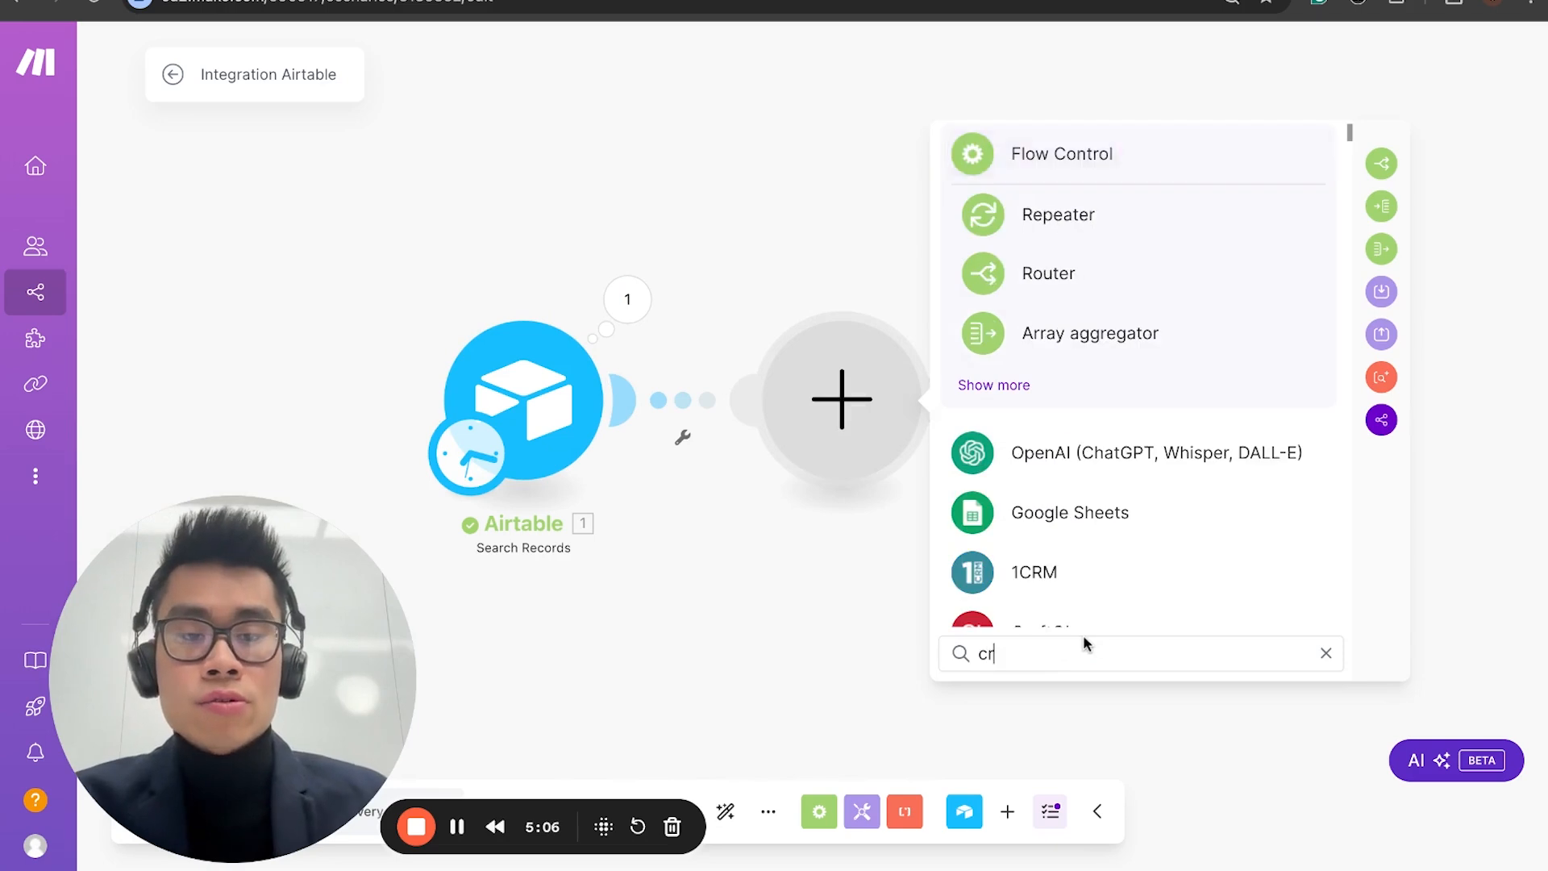
{"action": "type", "text": "eate"}
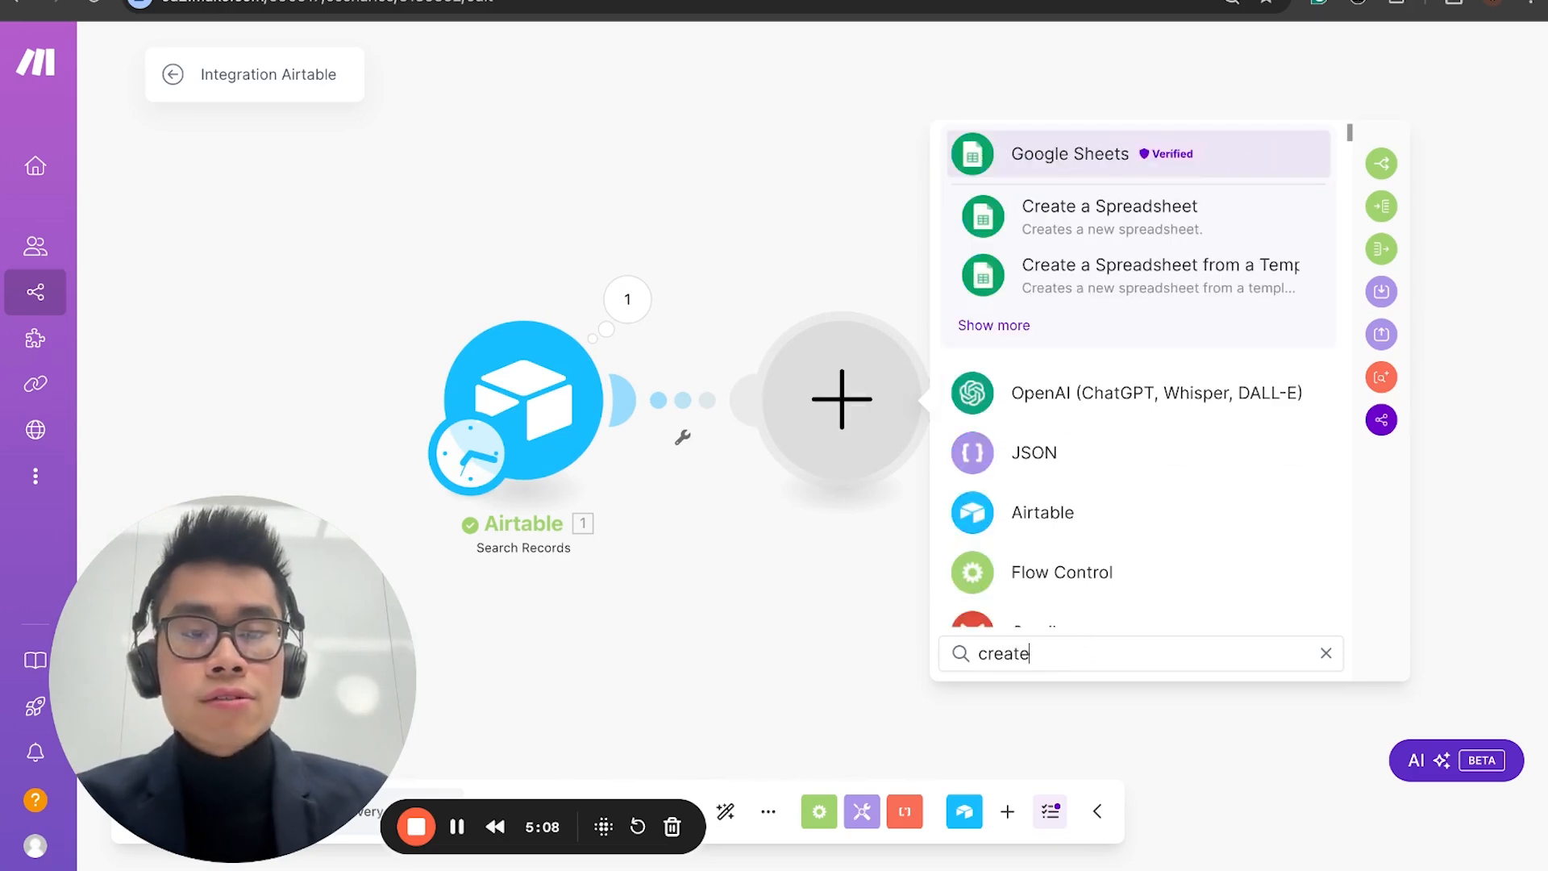
{"action": "left_click", "coordinate": [1079, 472]}
{"action": "left_click", "coordinate": [1086, 477]}
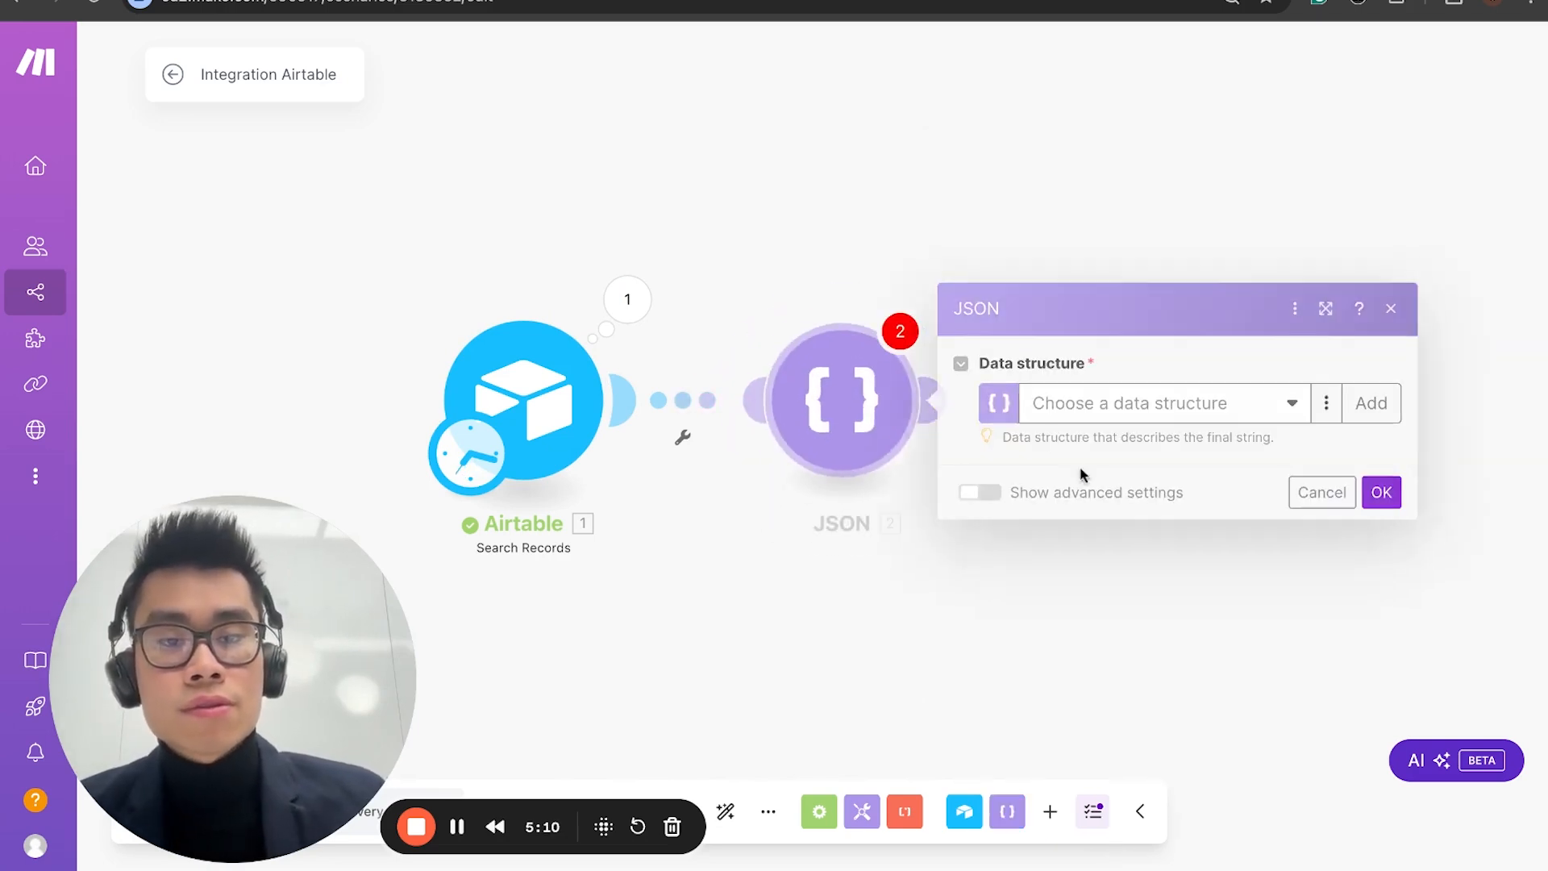
Step: Add a new data structure named E-commerce to the JSON module and open the generator for its specification
{"action": "left_click", "coordinate": [1229, 418]}
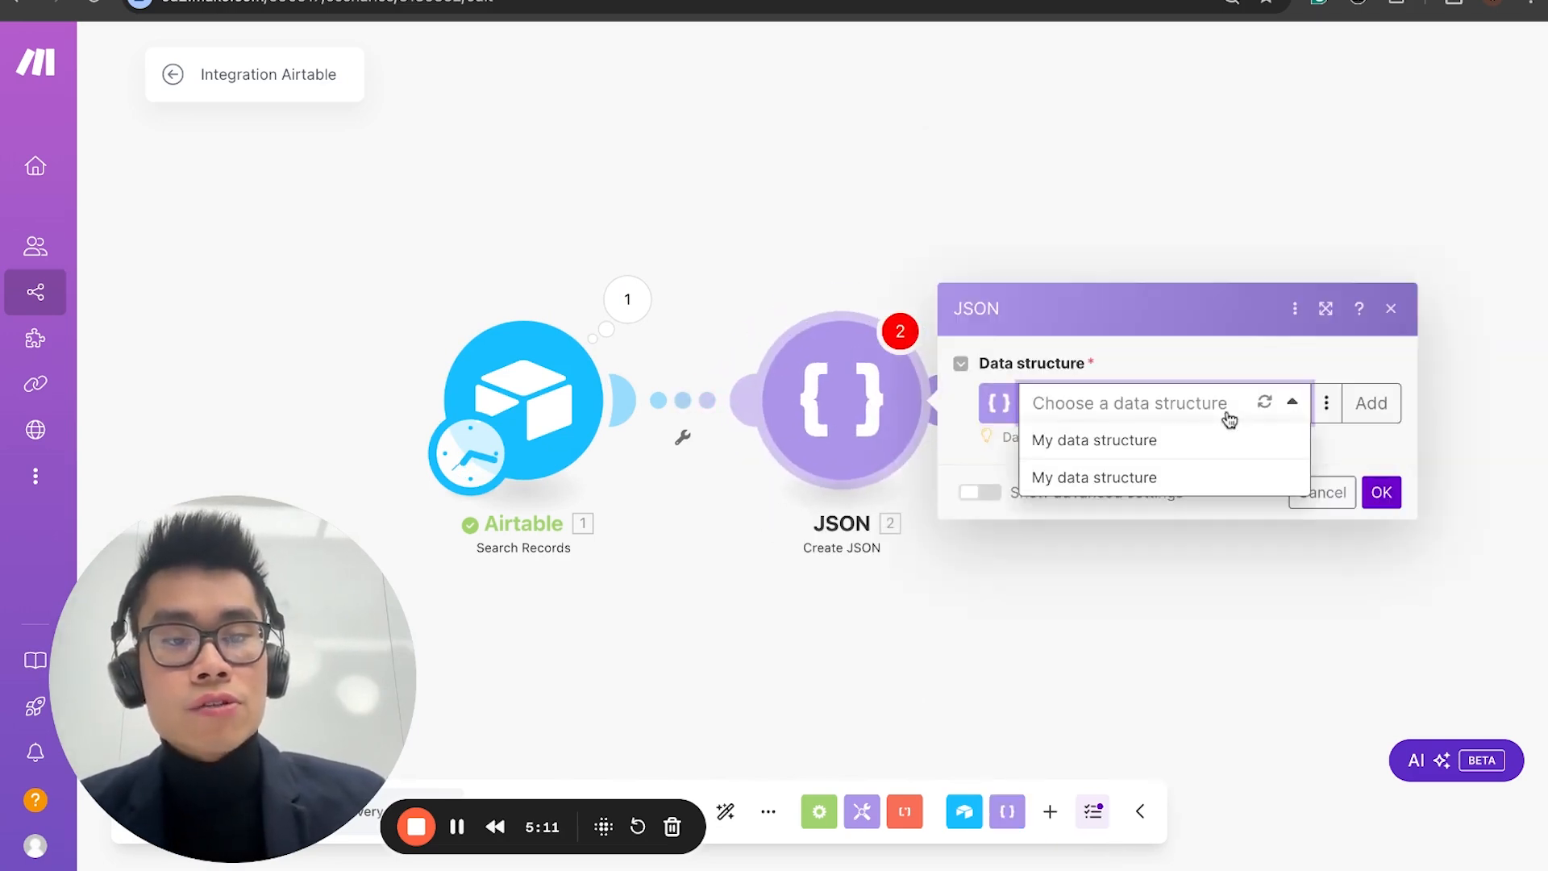
{"action": "left_click", "coordinate": [1200, 479]}
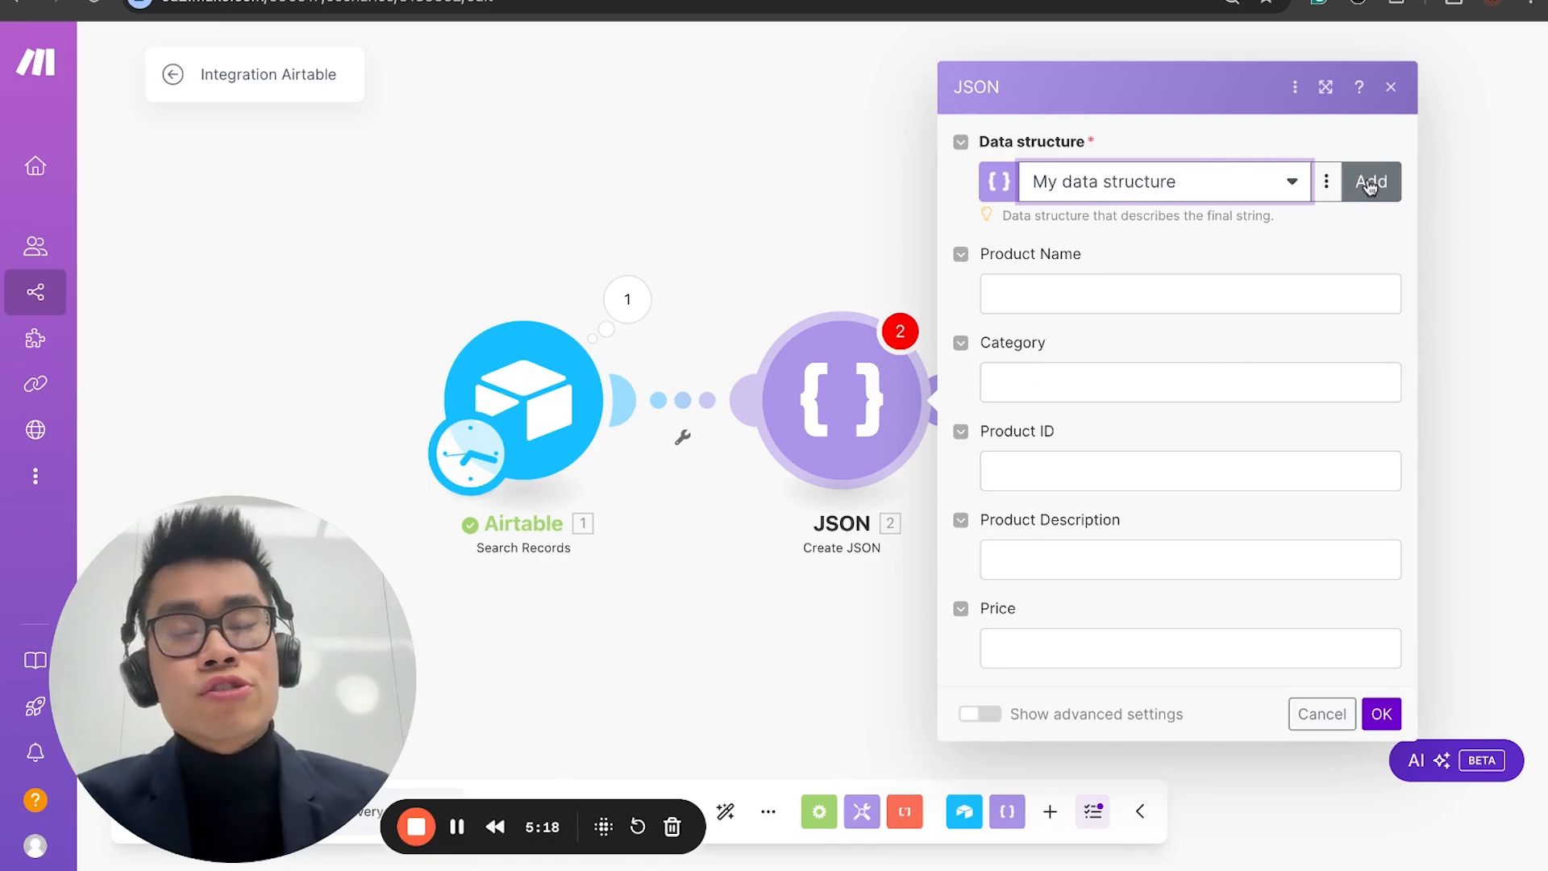
{"action": "left_click", "coordinate": [1370, 182]}
{"action": "left_click", "coordinate": [1054, 145]}
{"action": "key", "text": "ctrl+a"}
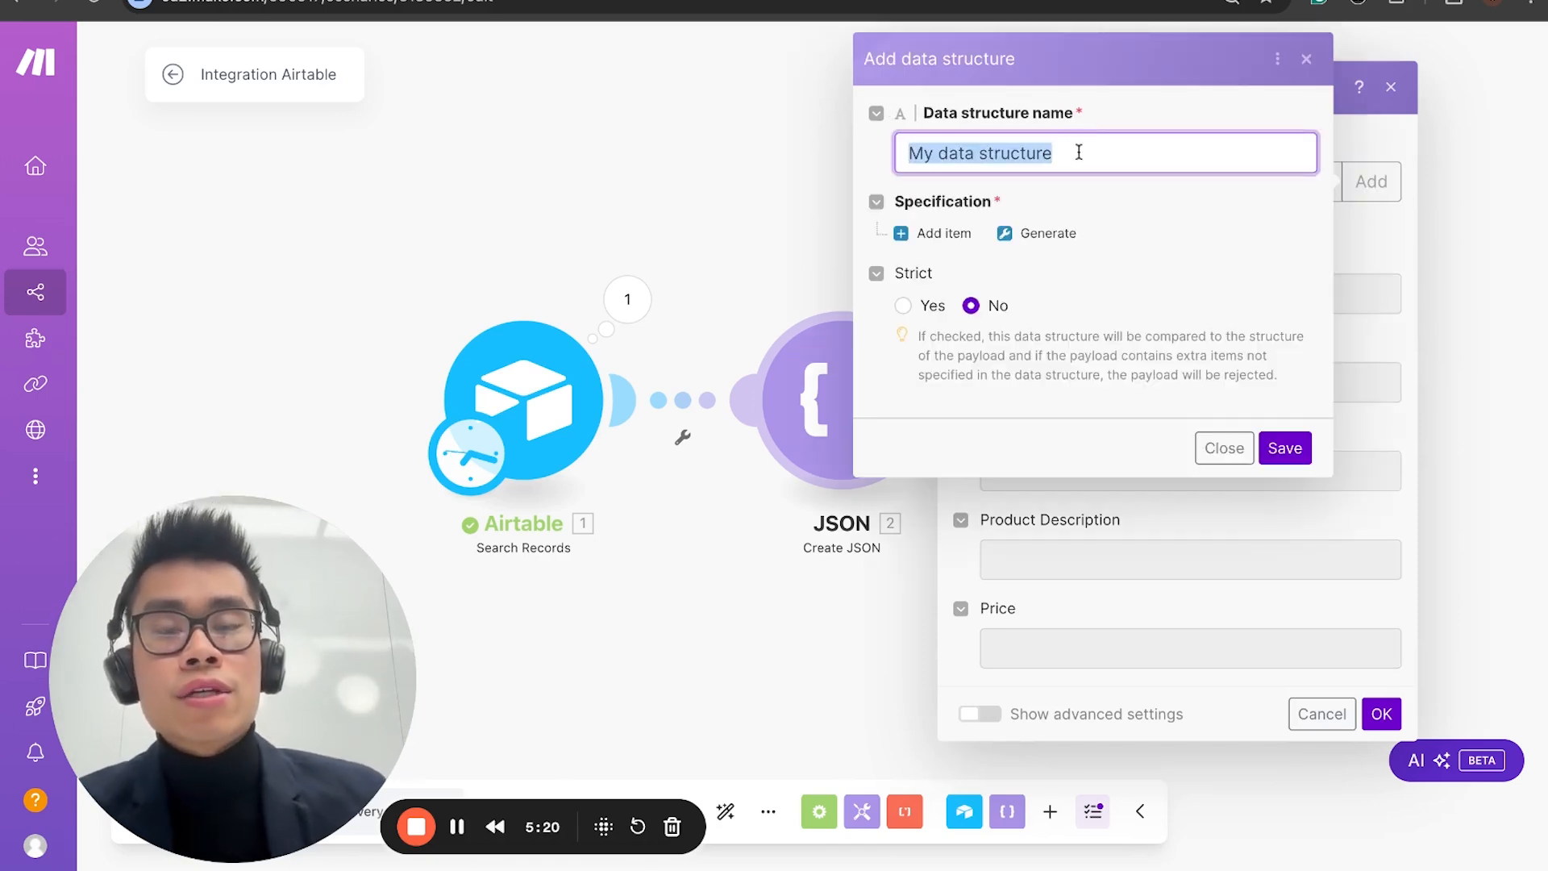
{"action": "type", "text": "E-coo"}
{"action": "type", "text": "merce"}
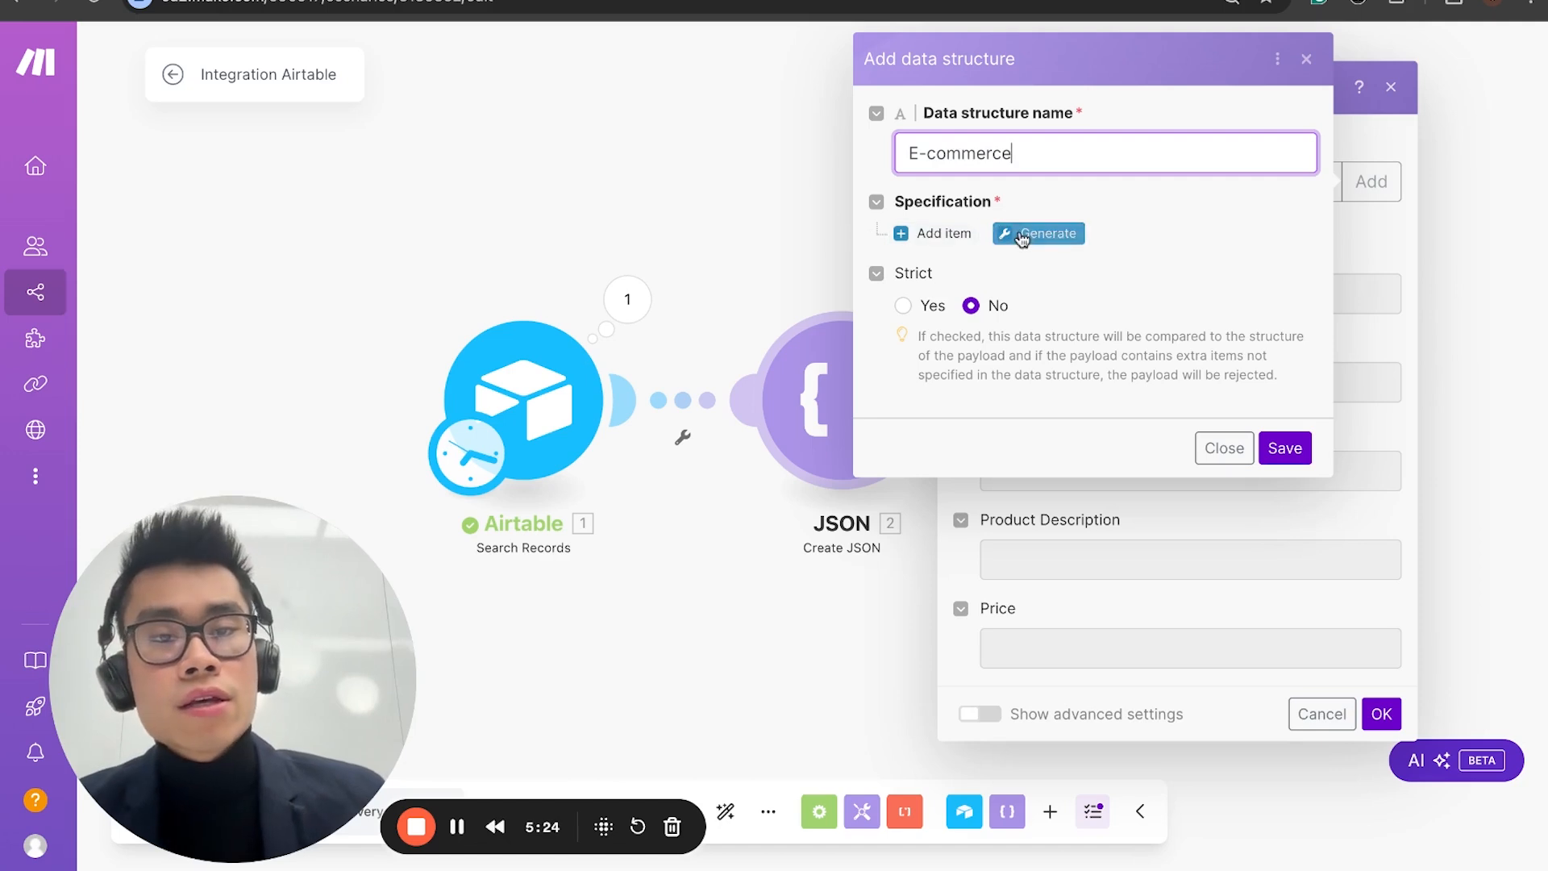
{"action": "left_click", "coordinate": [1014, 235]}
{"action": "left_click", "coordinate": [778, 262]}
Step: Unlink the JSON module from the Airtable module and run the scenario once
{"action": "left_click", "coordinate": [380, 263]}
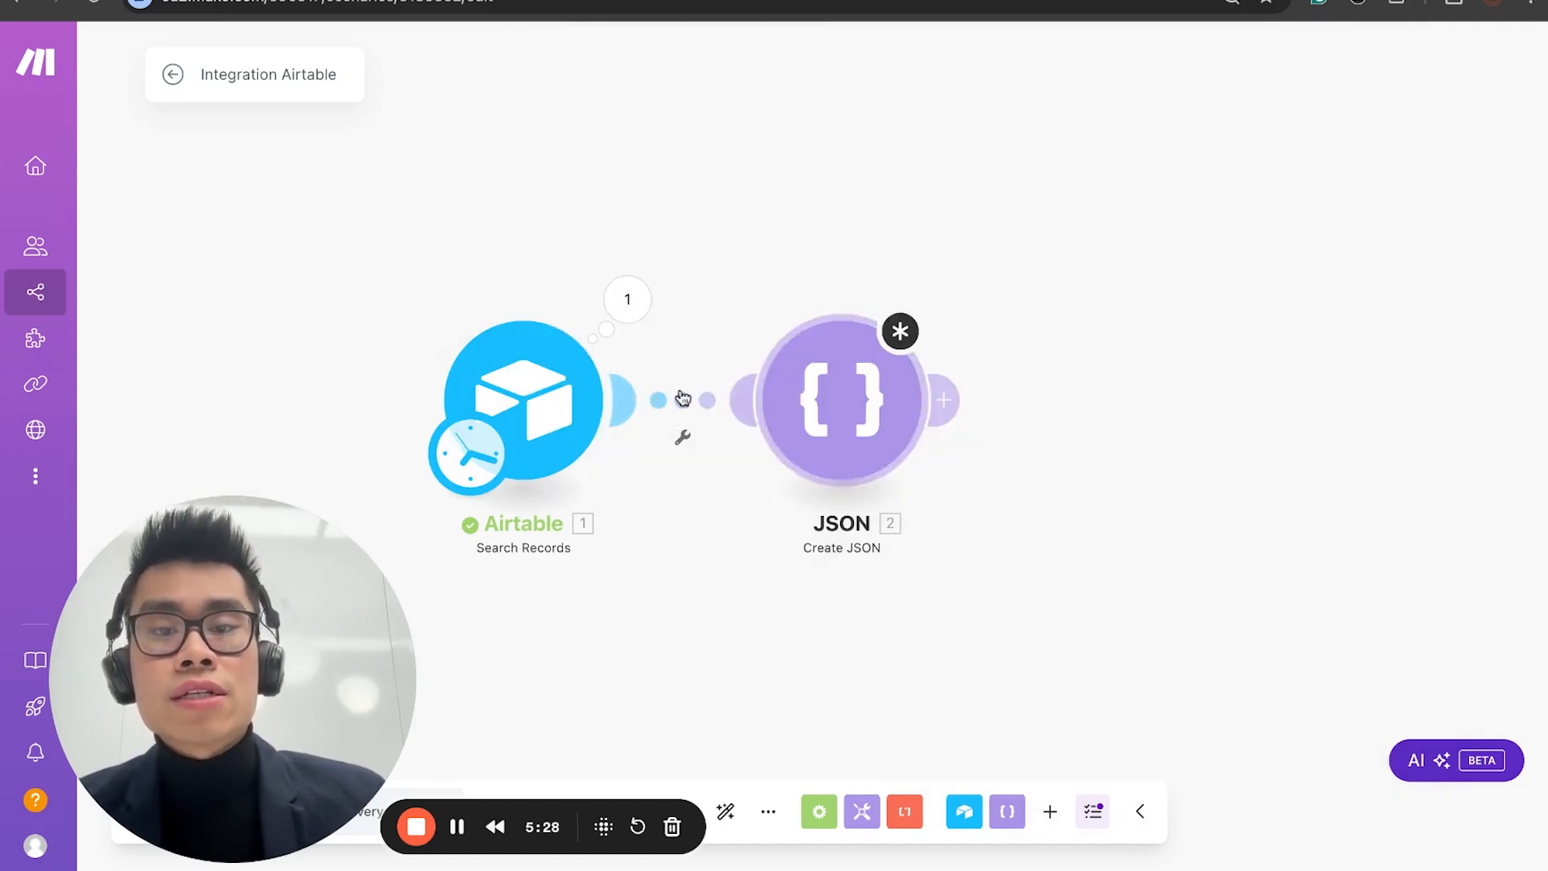
{"action": "left_click", "coordinate": [662, 433]}
{"action": "left_click", "coordinate": [736, 452]}
{"action": "left_click", "coordinate": [523, 401]}
{"action": "left_click", "coordinate": [137, 817]}
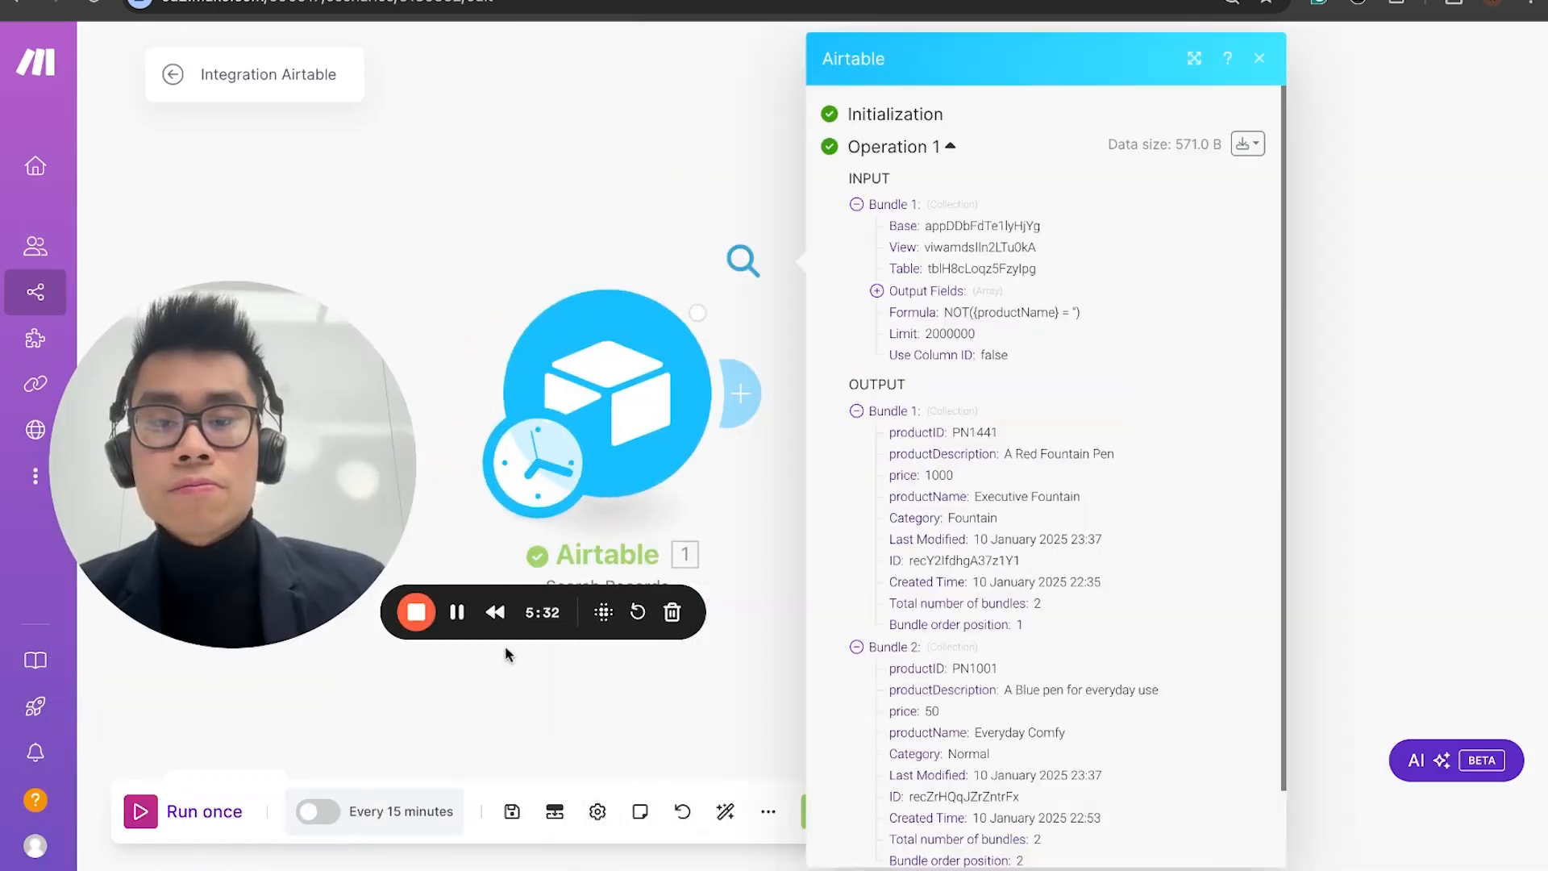
Step: Open the downloadable output bundles of the Airtable run, copy the whole bundle content and close the output
{"action": "scroll", "coordinate": [908, 302], "scroll_direction": "down", "scroll_amount": 2}
{"action": "scroll", "coordinate": [968, 282], "scroll_direction": "up", "scroll_amount": 1}
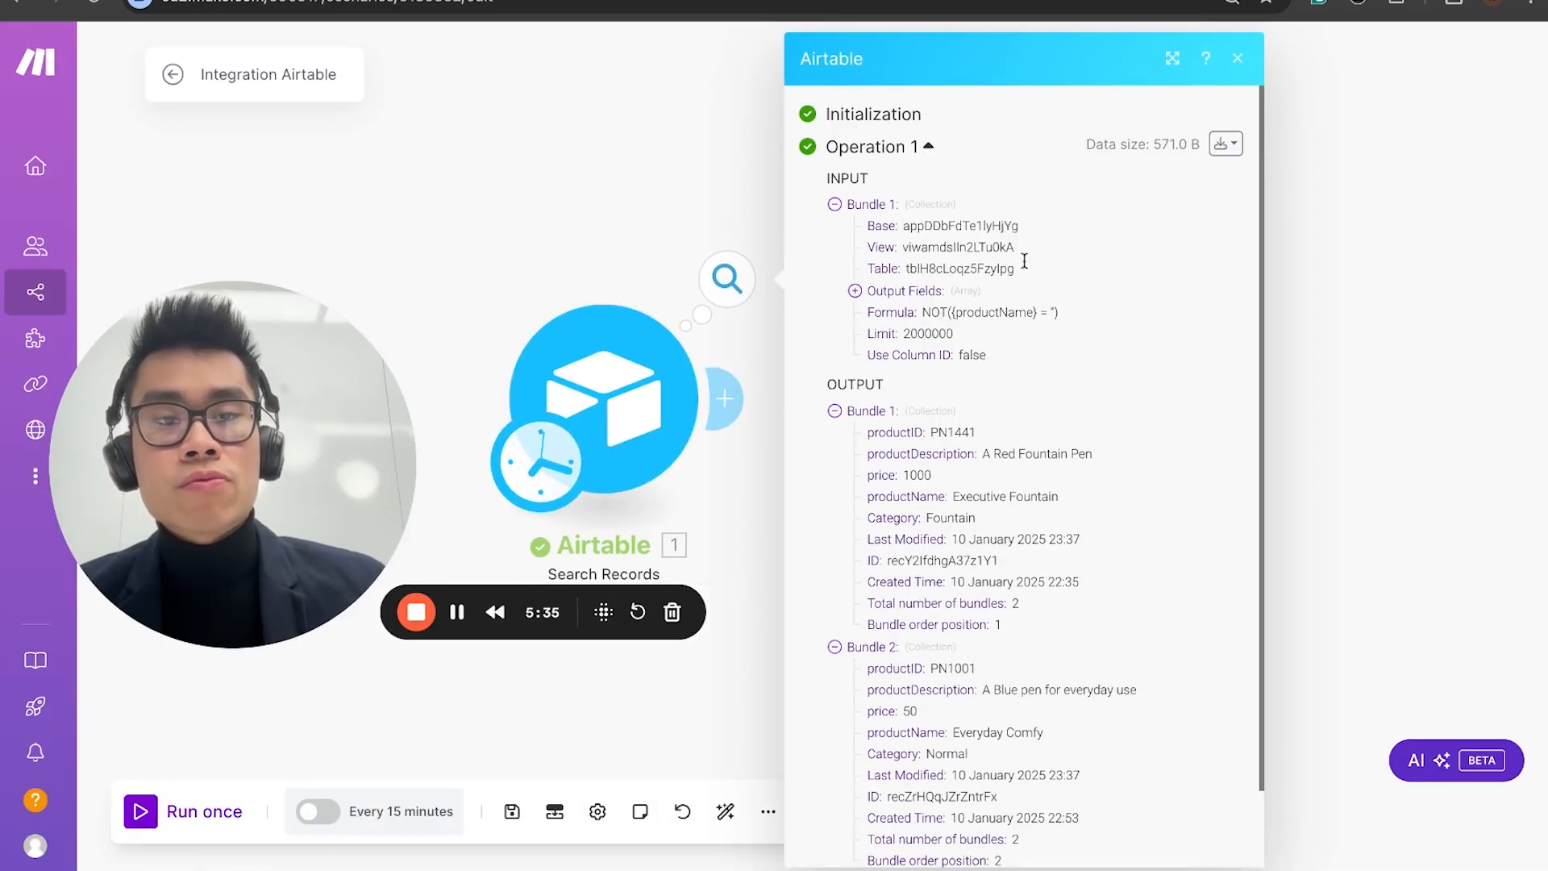
{"action": "left_click", "coordinate": [1226, 145]}
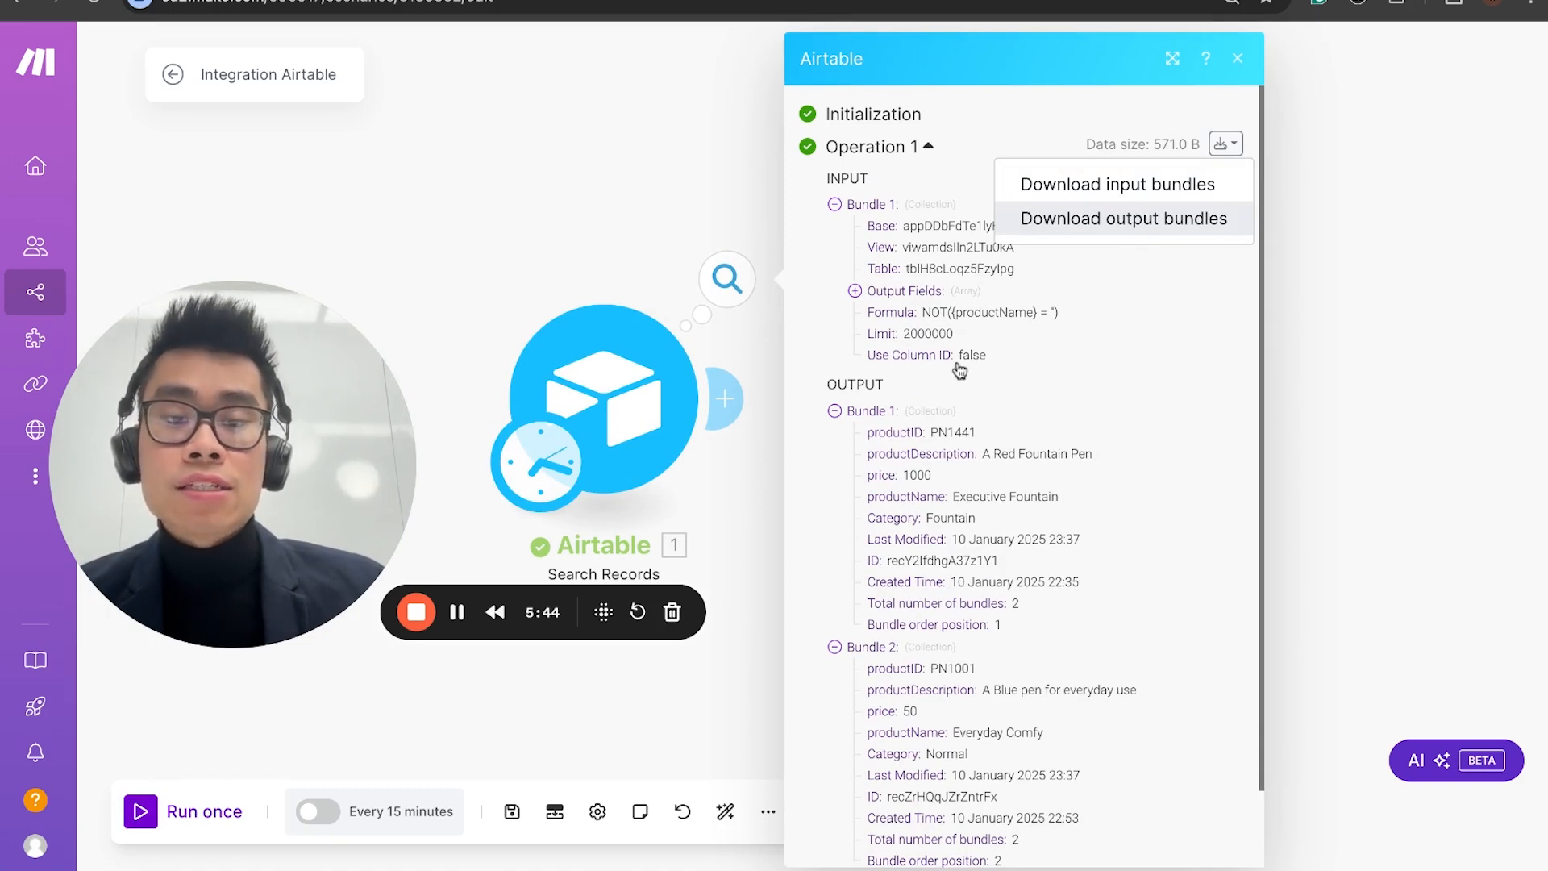
{"action": "left_click", "coordinate": [1154, 221]}
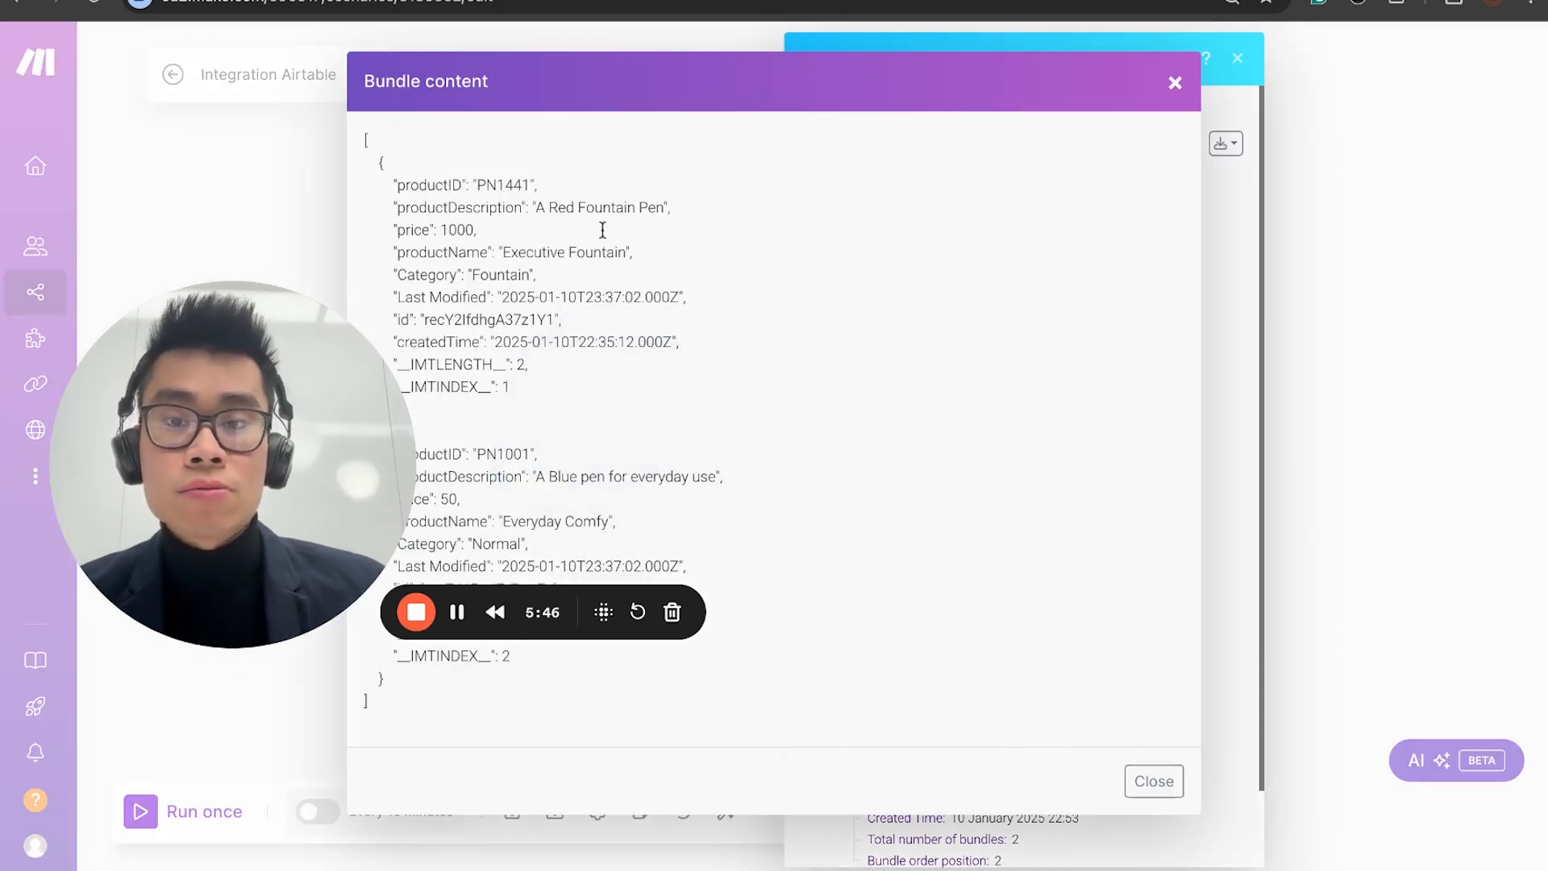
{"action": "left_click", "coordinate": [441, 707]}
{"action": "key", "text": "super+a"}
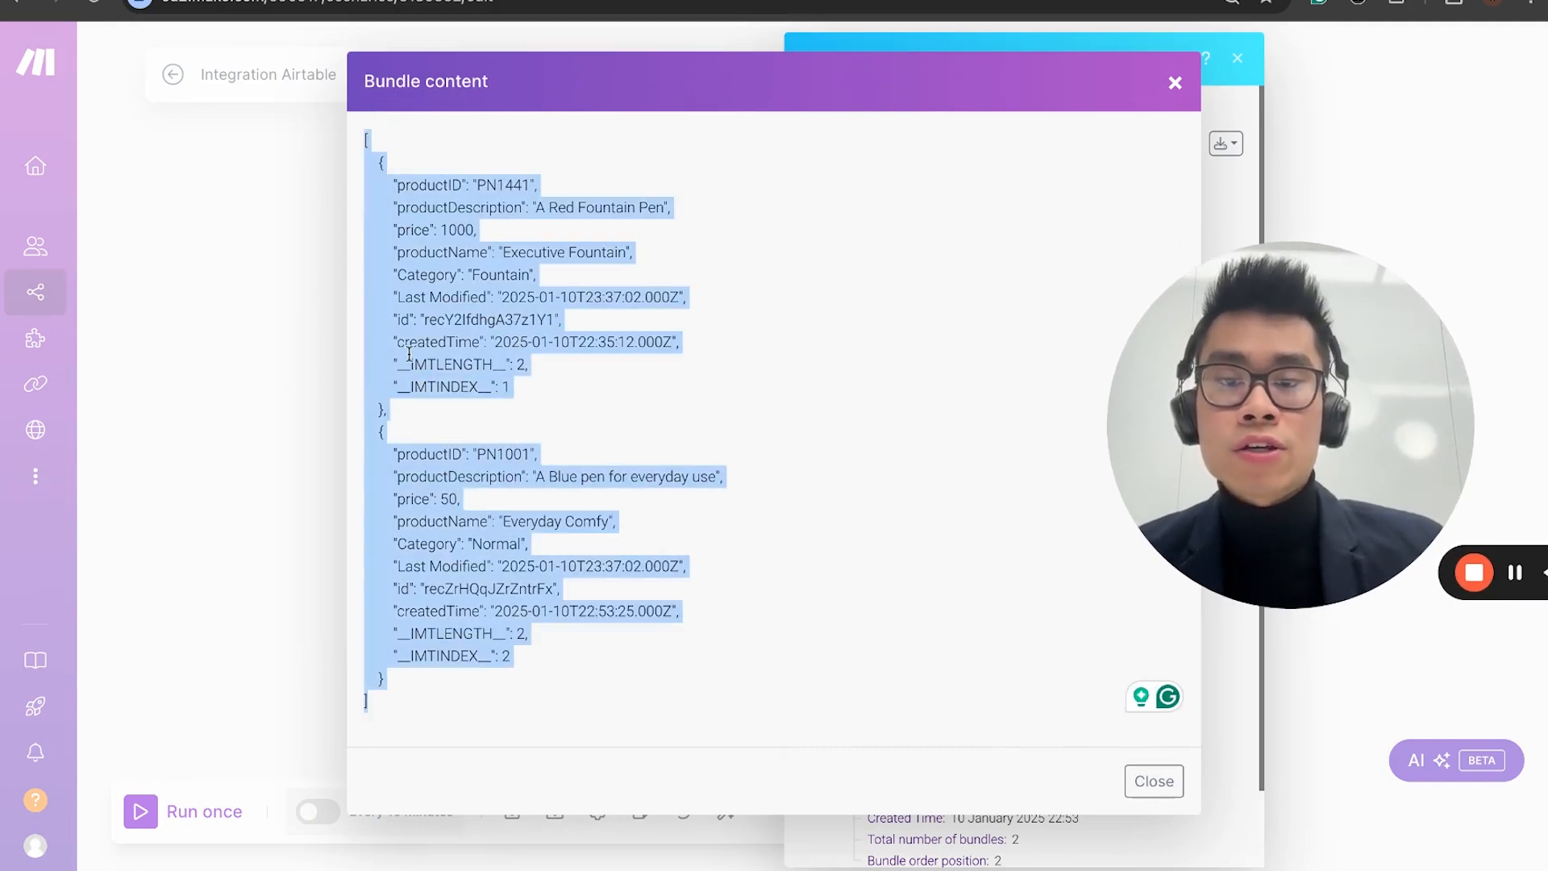
{"action": "left_click", "coordinate": [1175, 84]}
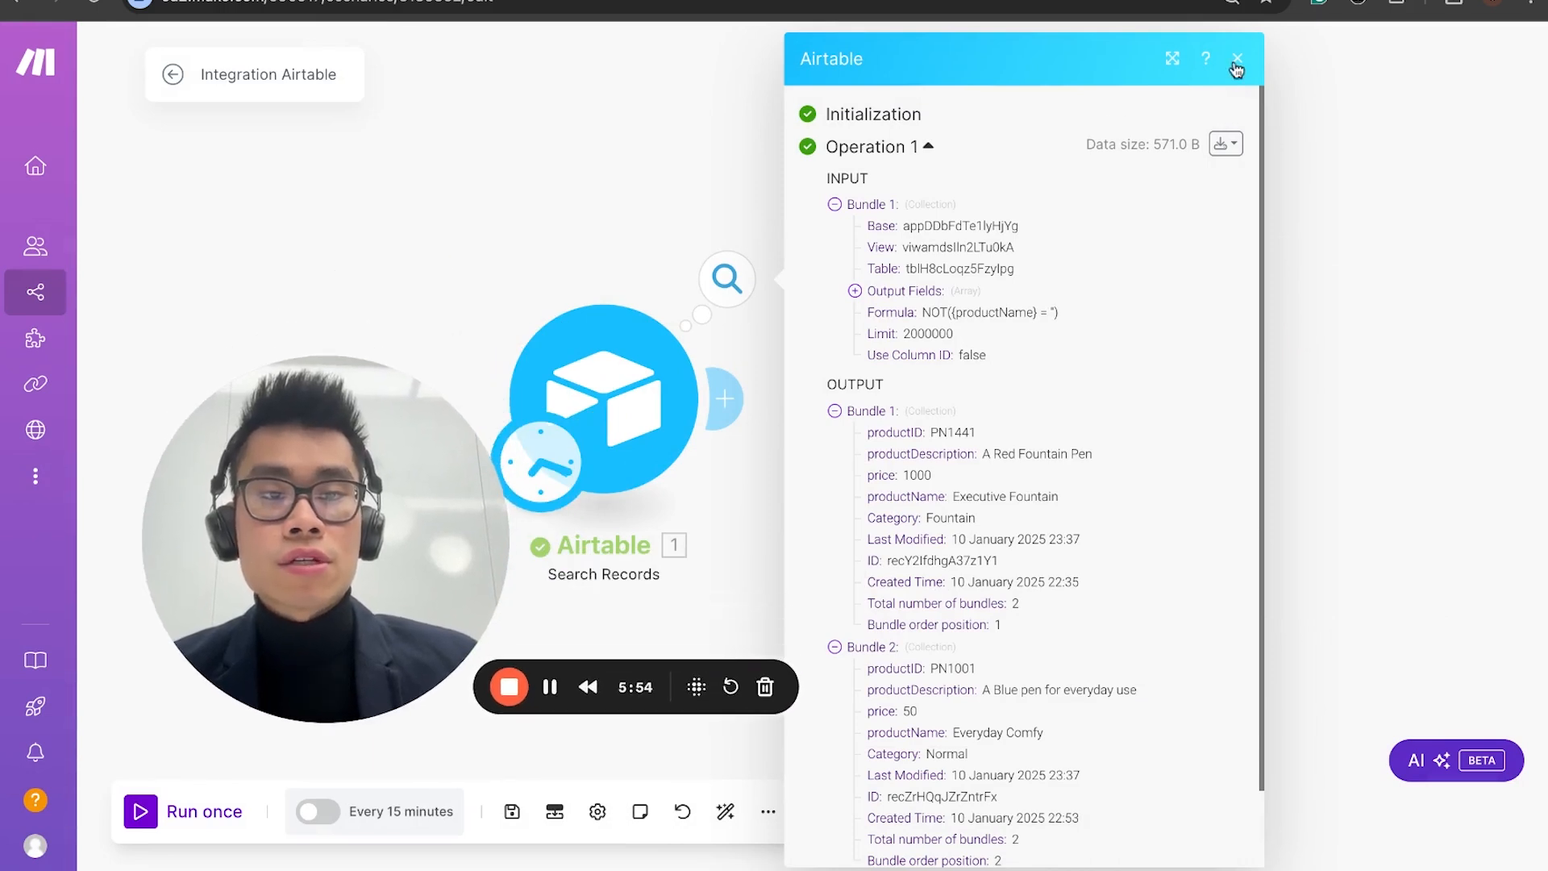
{"action": "left_click", "coordinate": [1236, 58]}
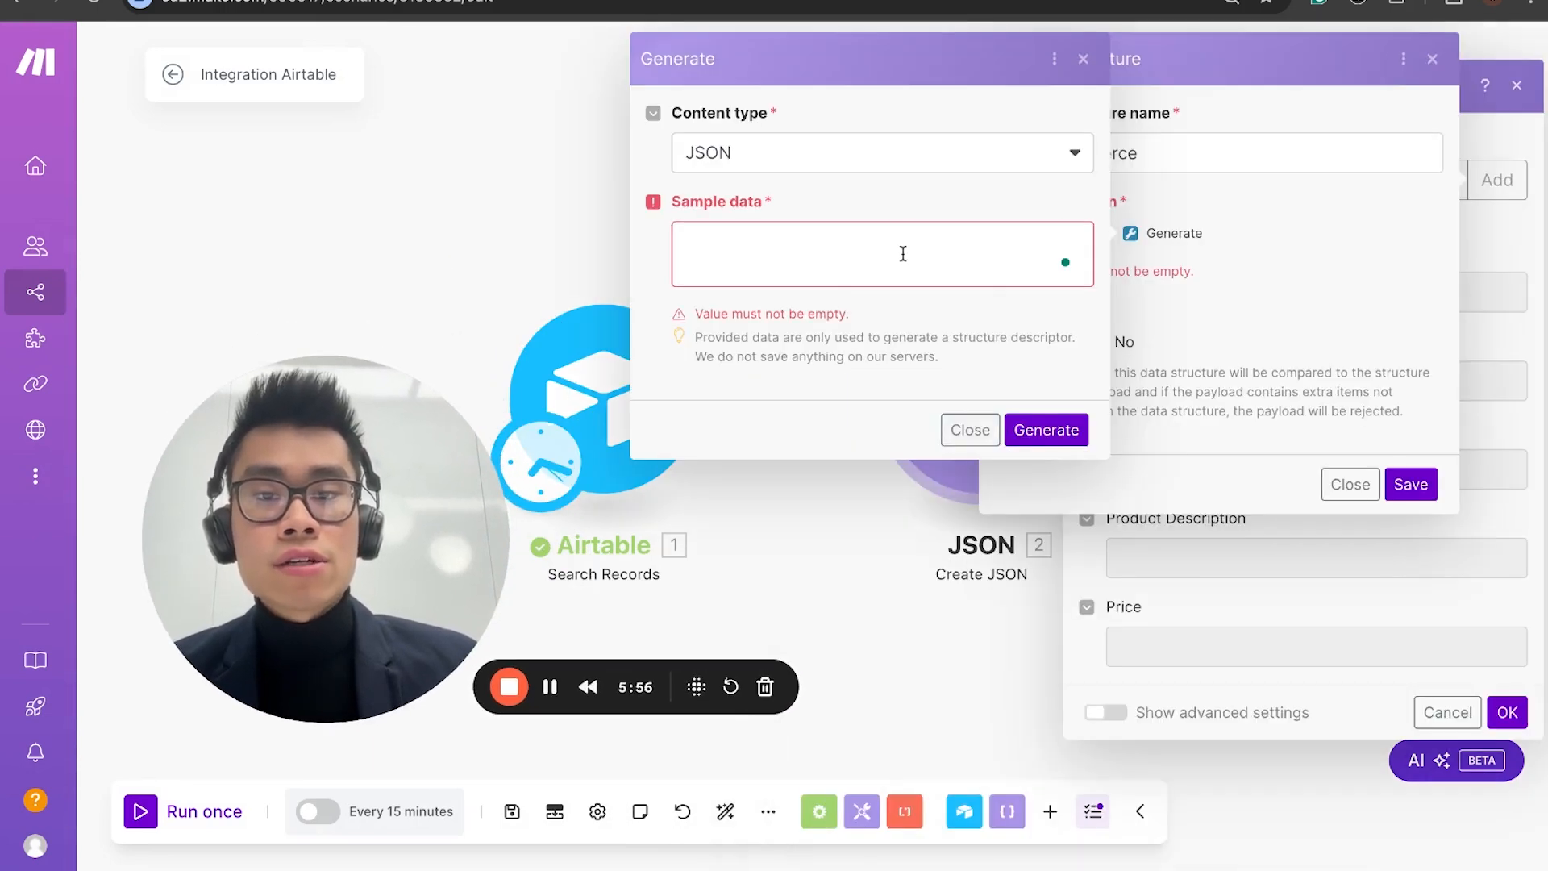
Step: Paste the copied bundle content as JSON sample data and generate the E-commerce data structure's specification from it
{"action": "left_click", "coordinate": [903, 253]}
{"action": "key", "text": "ctrl+v"}
{"action": "scroll", "coordinate": [793, 256], "scroll_direction": "up", "scroll_amount": 5}
{"action": "scroll", "coordinate": [798, 243], "scroll_direction": "up", "scroll_amount": 5}
{"action": "scroll", "coordinate": [802, 241], "scroll_direction": "down", "scroll_amount": 15}
{"action": "left_click", "coordinate": [1021, 397]}
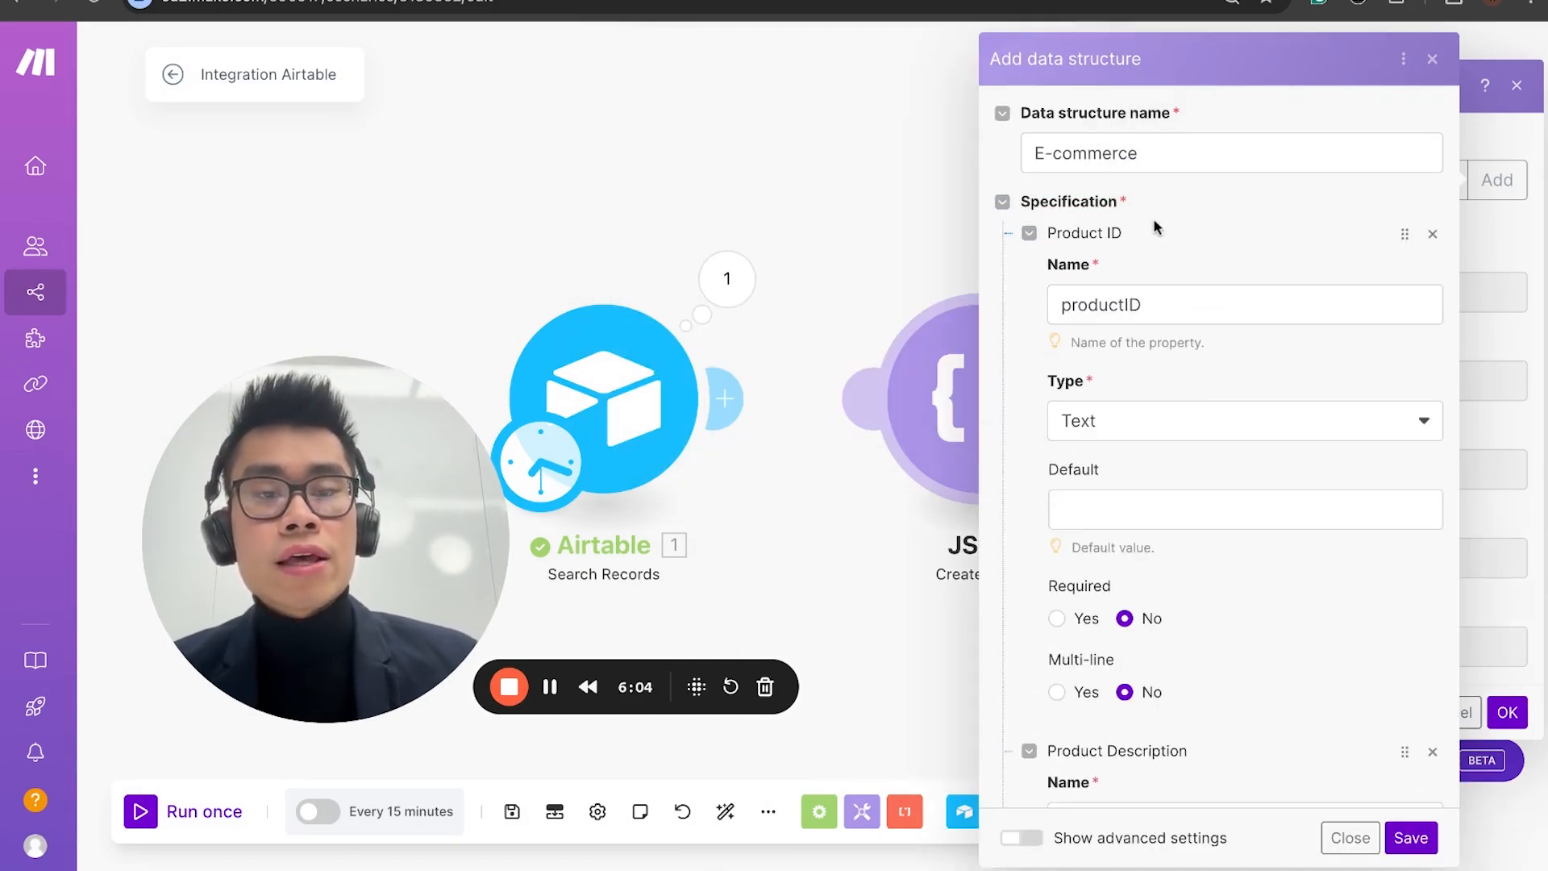
Step: Review the generated specification, collapsing the entries from Product ID through Last Modified to compare their types
{"action": "scroll", "coordinate": [1140, 438], "scroll_direction": "down", "scroll_amount": 5}
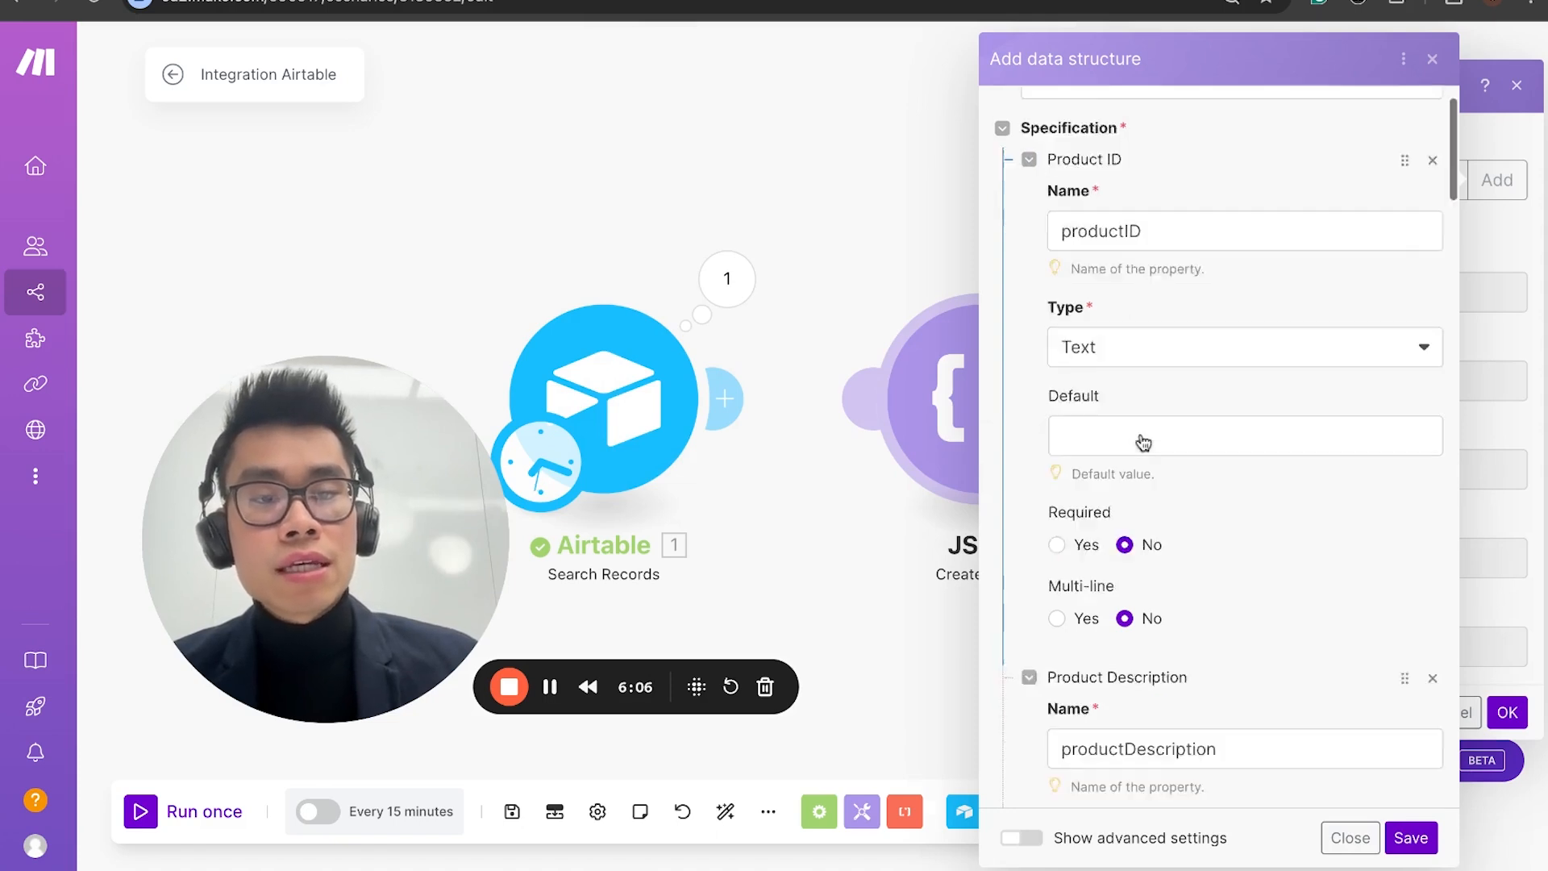
{"action": "scroll", "coordinate": [1153, 403], "scroll_direction": "up", "scroll_amount": 5}
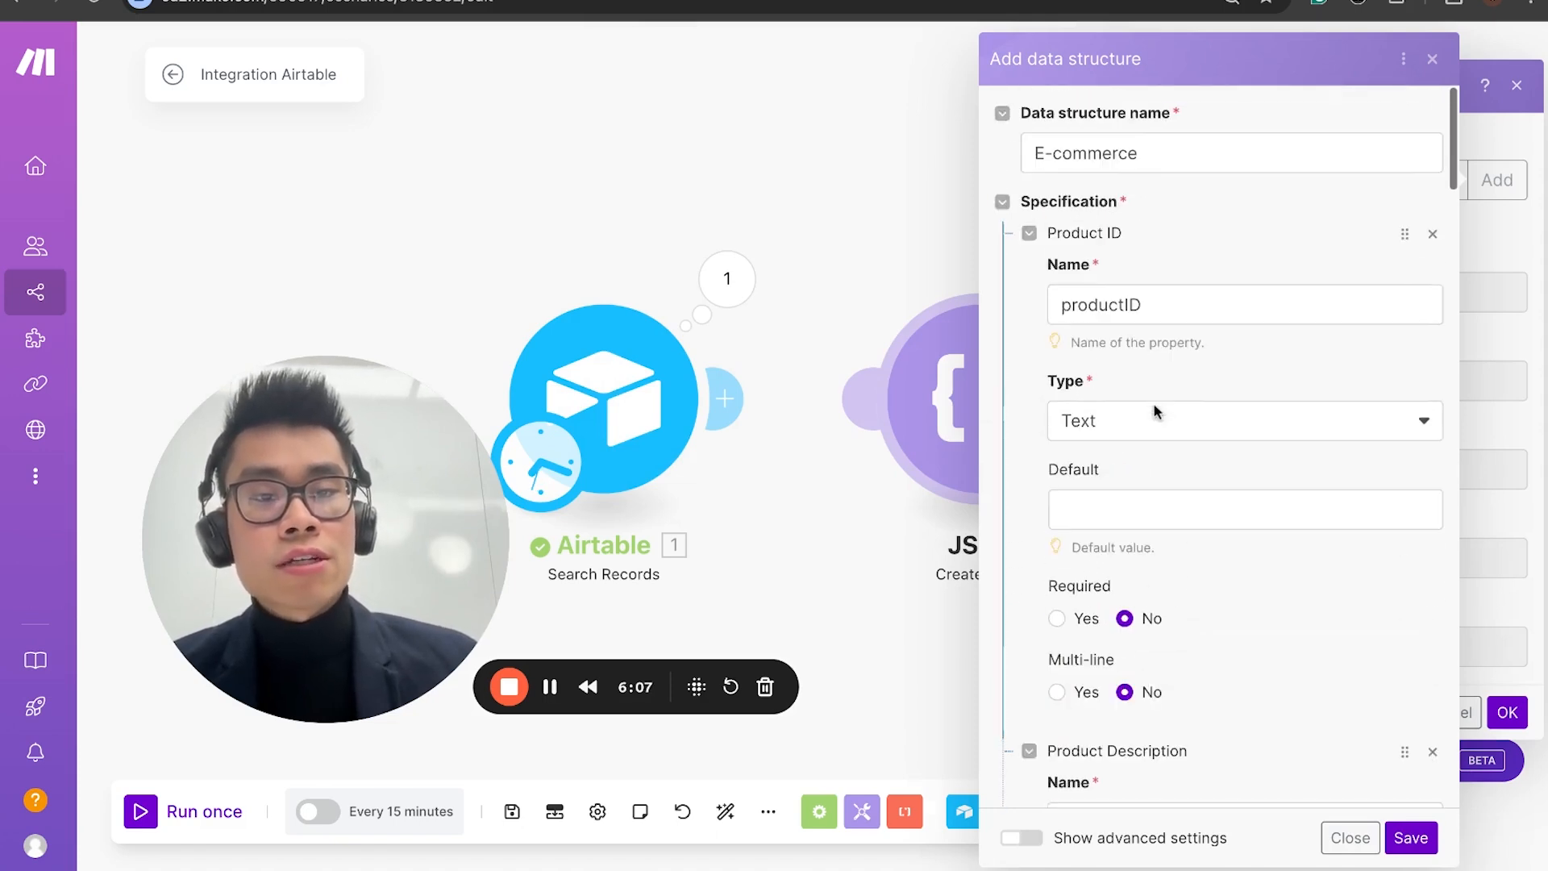
{"action": "left_click", "coordinate": [1030, 234]}
{"action": "left_click", "coordinate": [1030, 266]}
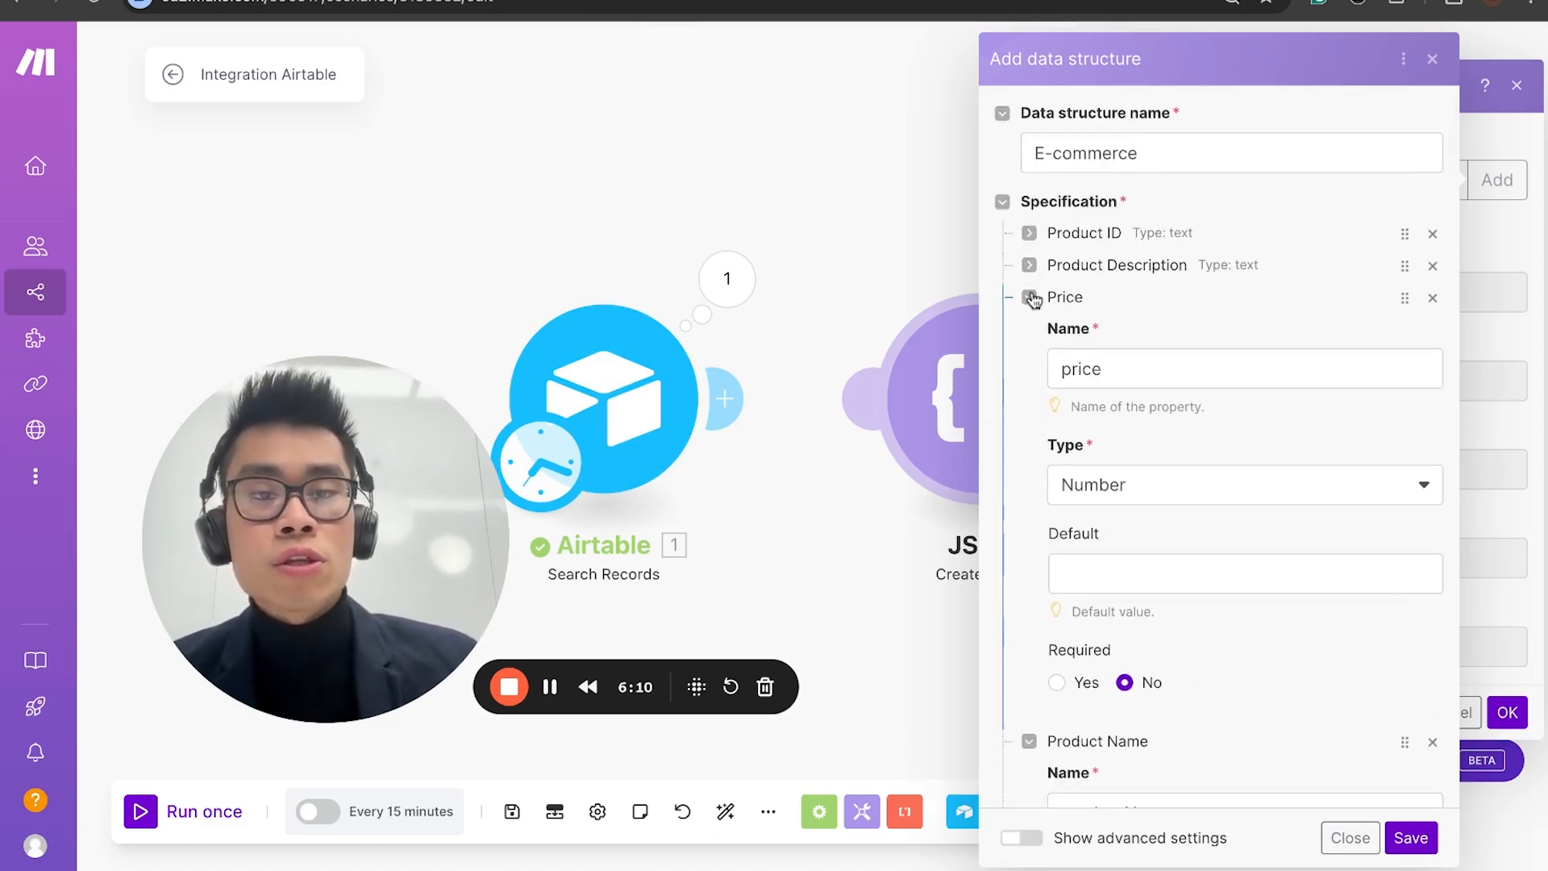
{"action": "left_click", "coordinate": [1030, 298]}
{"action": "left_click", "coordinate": [1029, 330]}
{"action": "left_click", "coordinate": [1029, 361]}
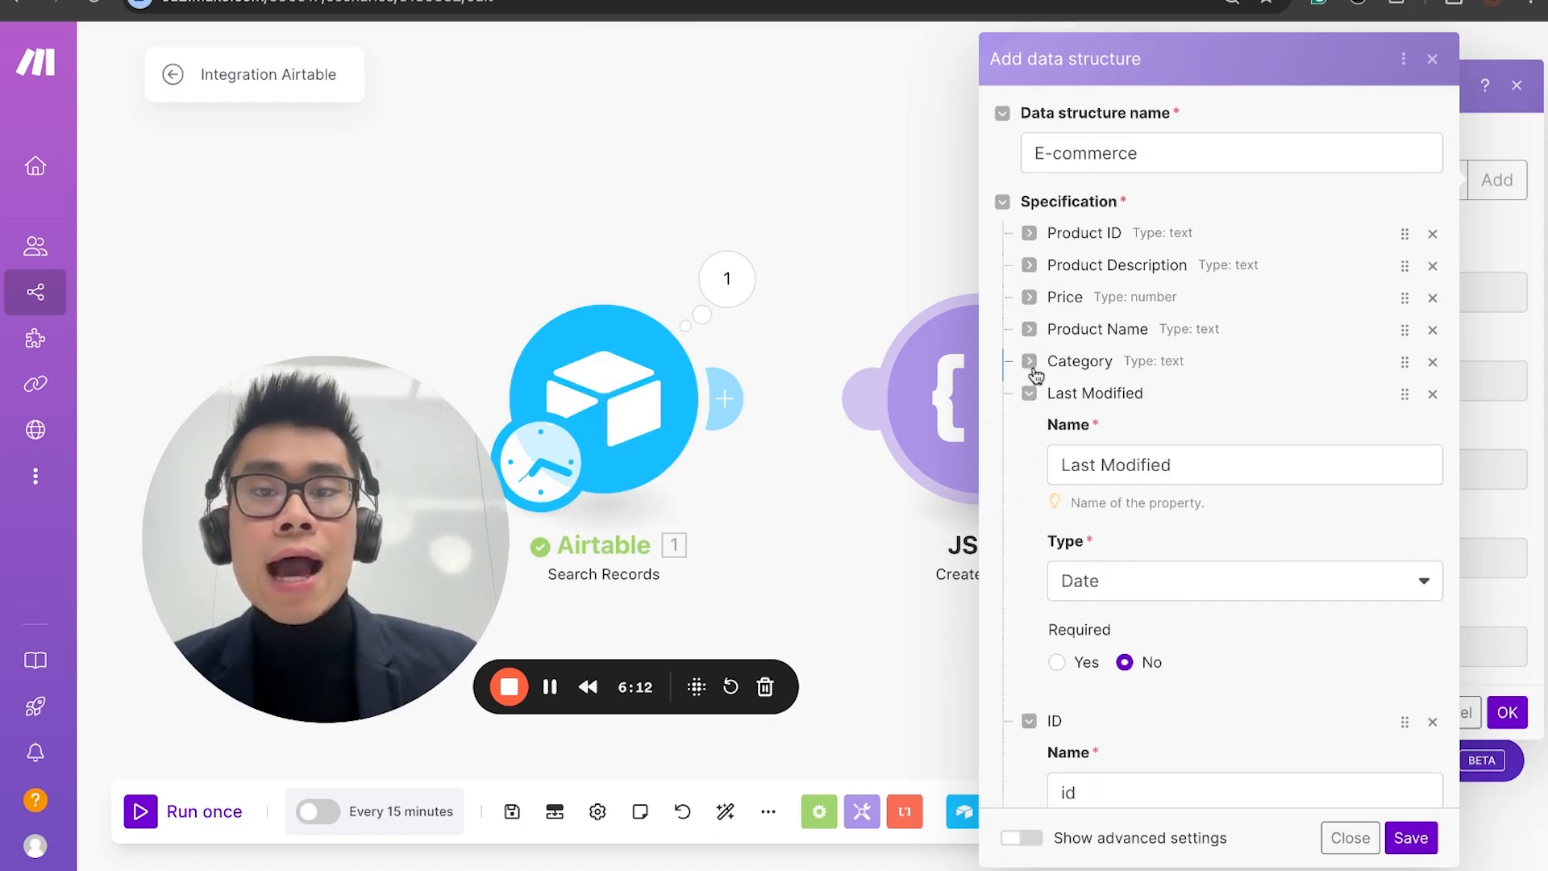
{"action": "left_click", "coordinate": [1031, 393]}
Step: Check the columns of the Airtable table, and review the remaining specification entries by collapsing ID, Created Time, IMTLENGTH and IMTINDEX
{"action": "left_click", "coordinate": [516, 2]}
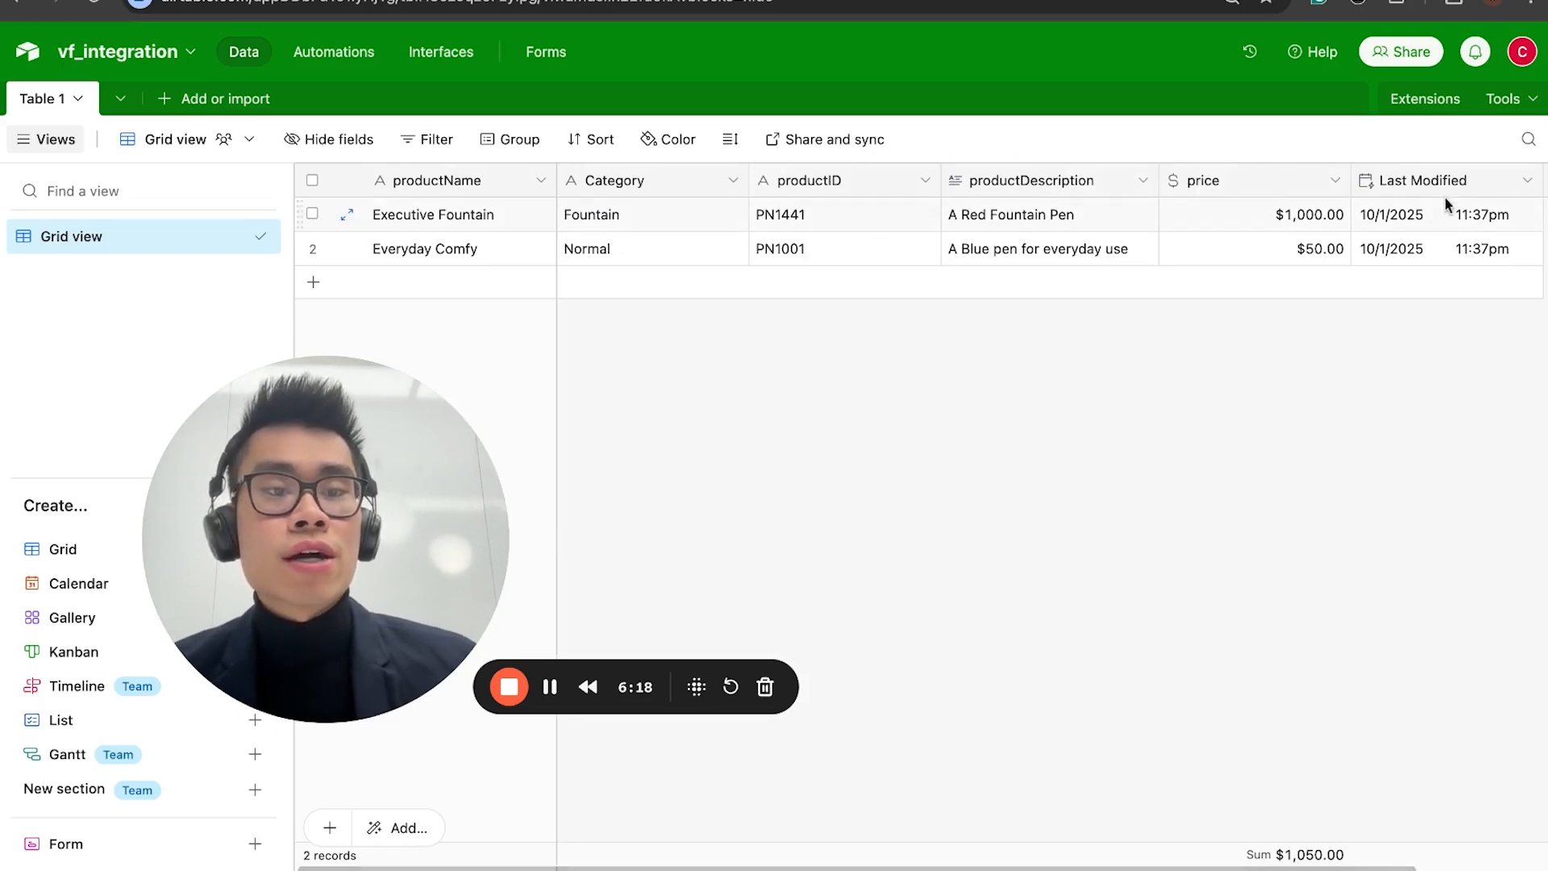
{"action": "left_click", "coordinate": [694, 1]}
{"action": "left_click", "coordinate": [1030, 426]}
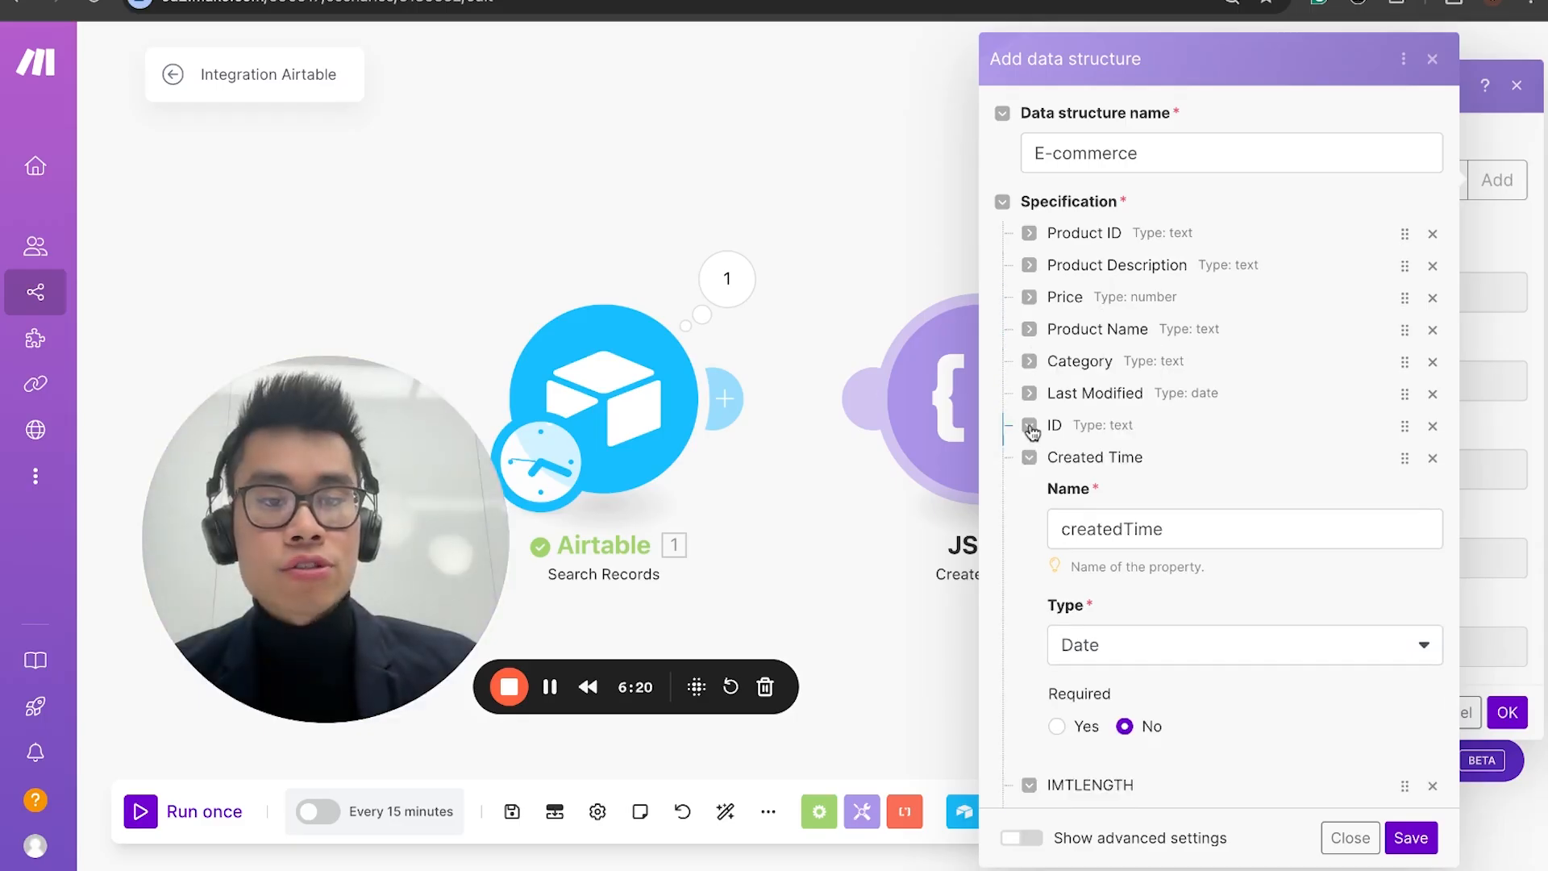
{"action": "left_click", "coordinate": [1031, 457]}
{"action": "left_click", "coordinate": [1030, 490]}
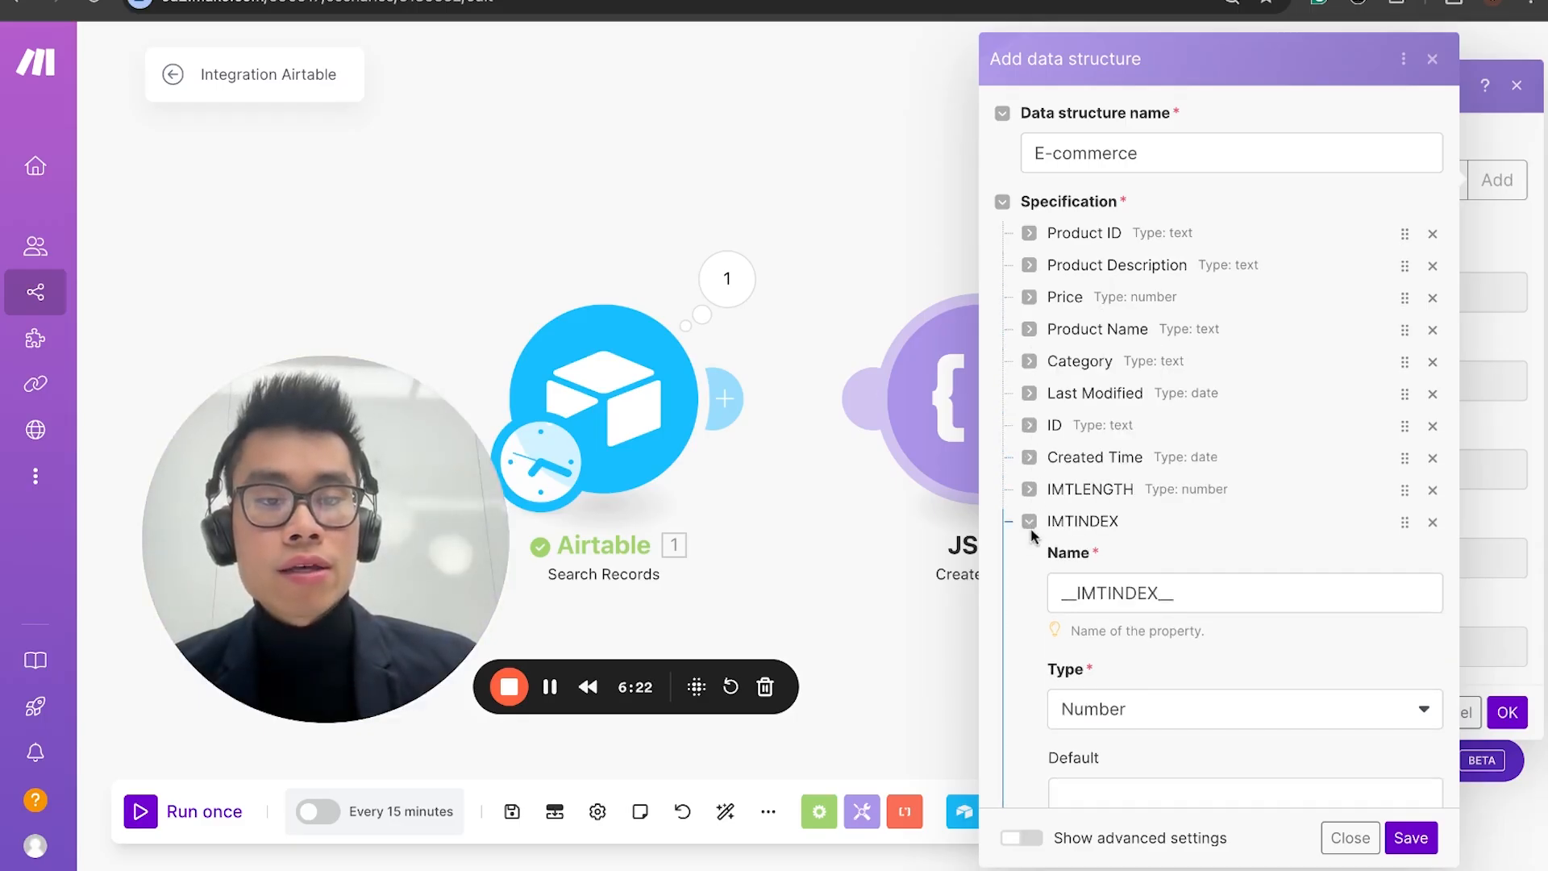
{"action": "left_click", "coordinate": [1030, 523]}
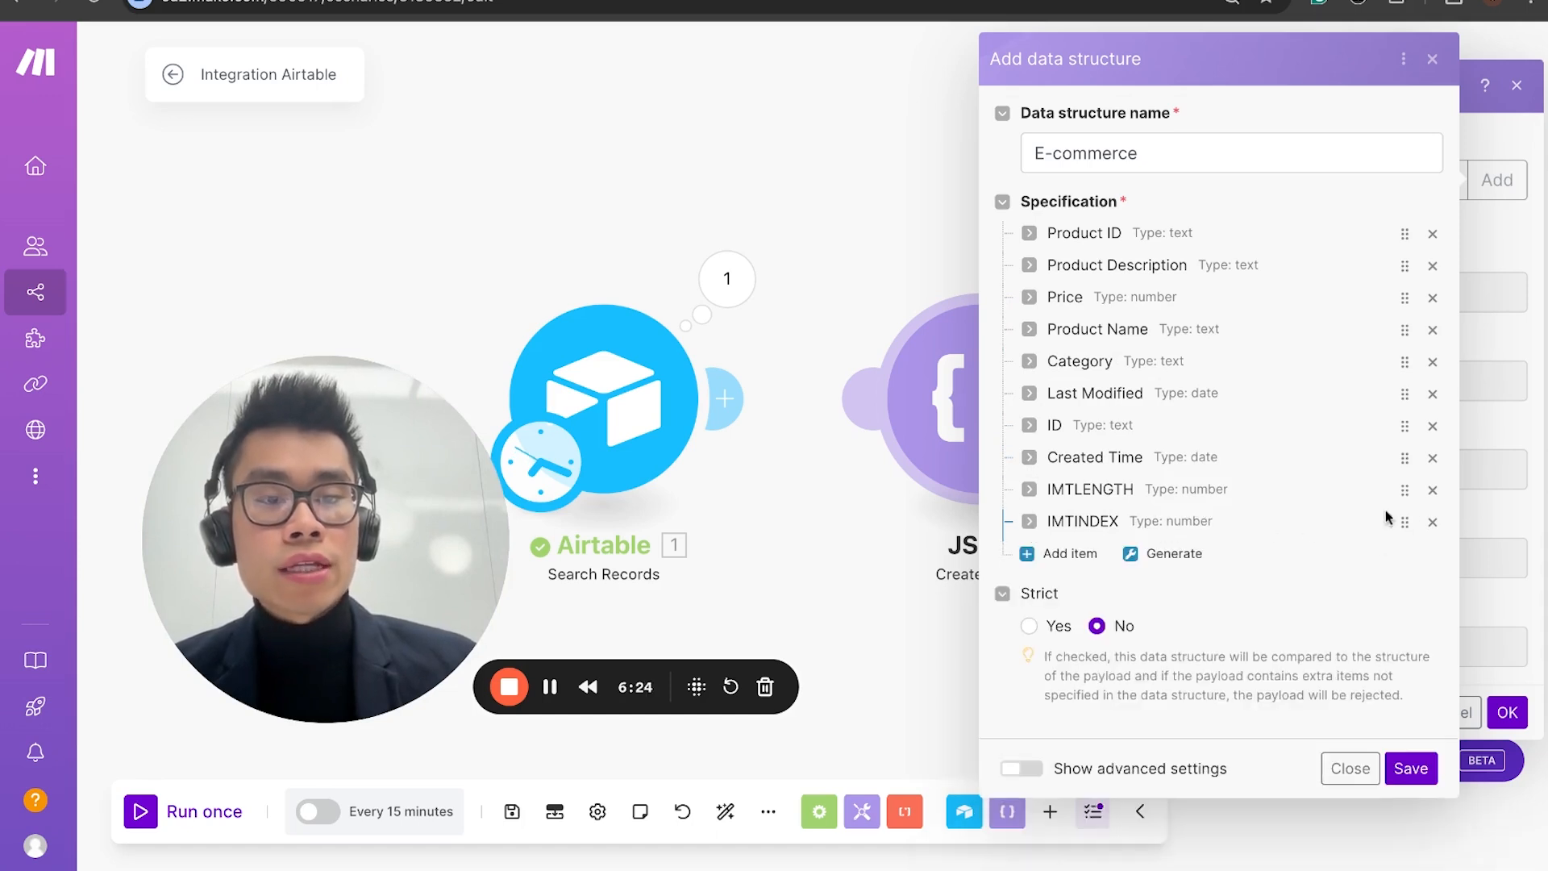
Step: Remove the IMTINDEX, IMTLENGTH, Created Time, ID and Last Modified entries from the E-commerce specification
{"action": "left_click", "coordinate": [1433, 522]}
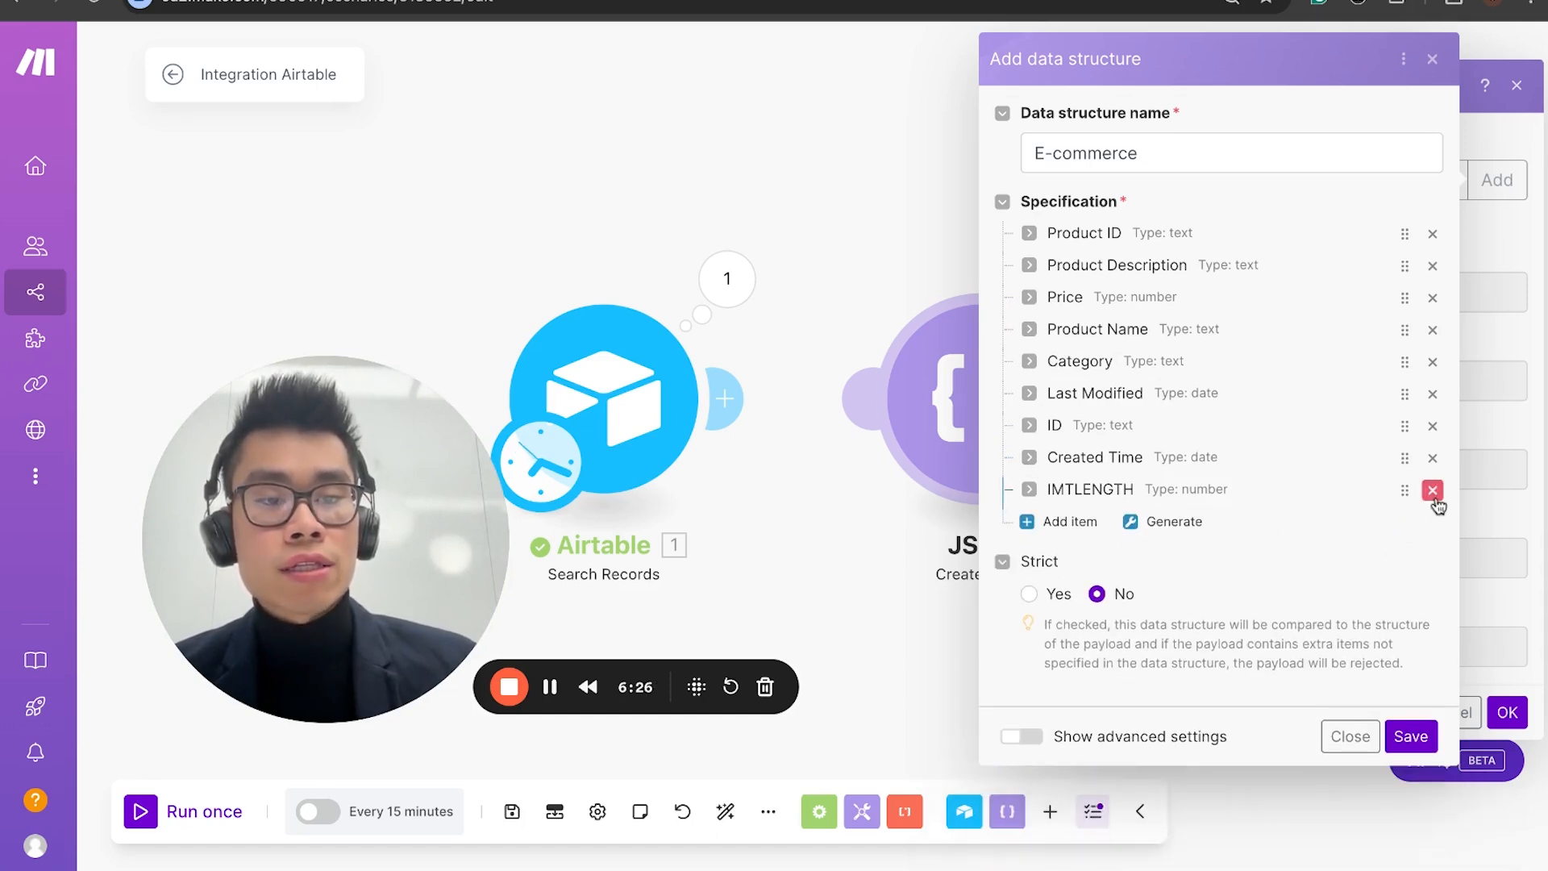
{"action": "left_click", "coordinate": [1432, 490]}
{"action": "left_click", "coordinate": [1433, 458]}
{"action": "left_click", "coordinate": [1432, 426]}
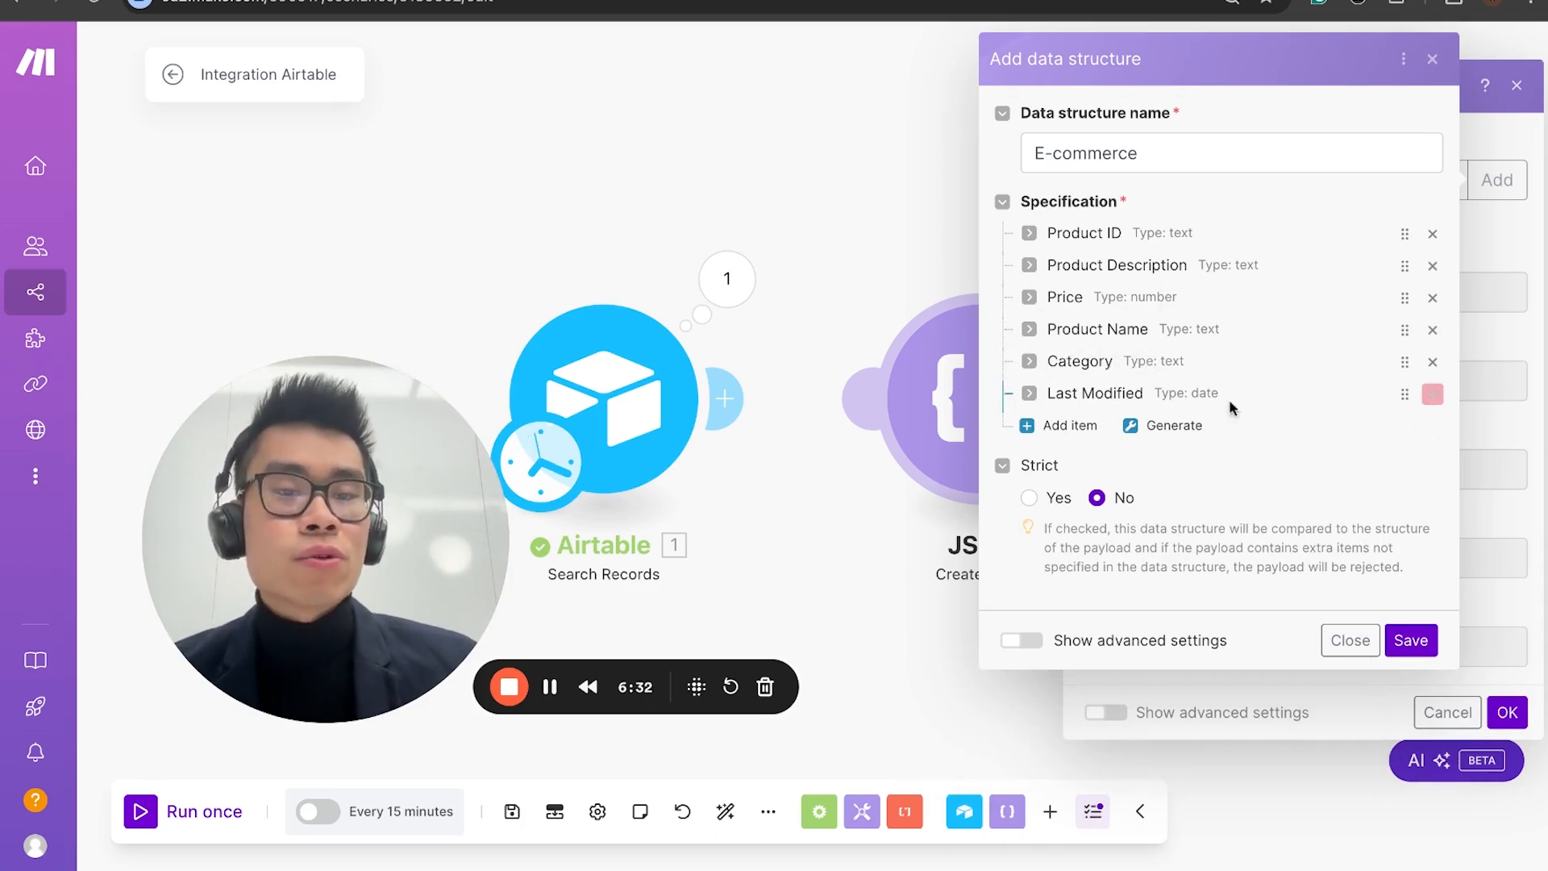
{"action": "left_click", "coordinate": [1433, 395]}
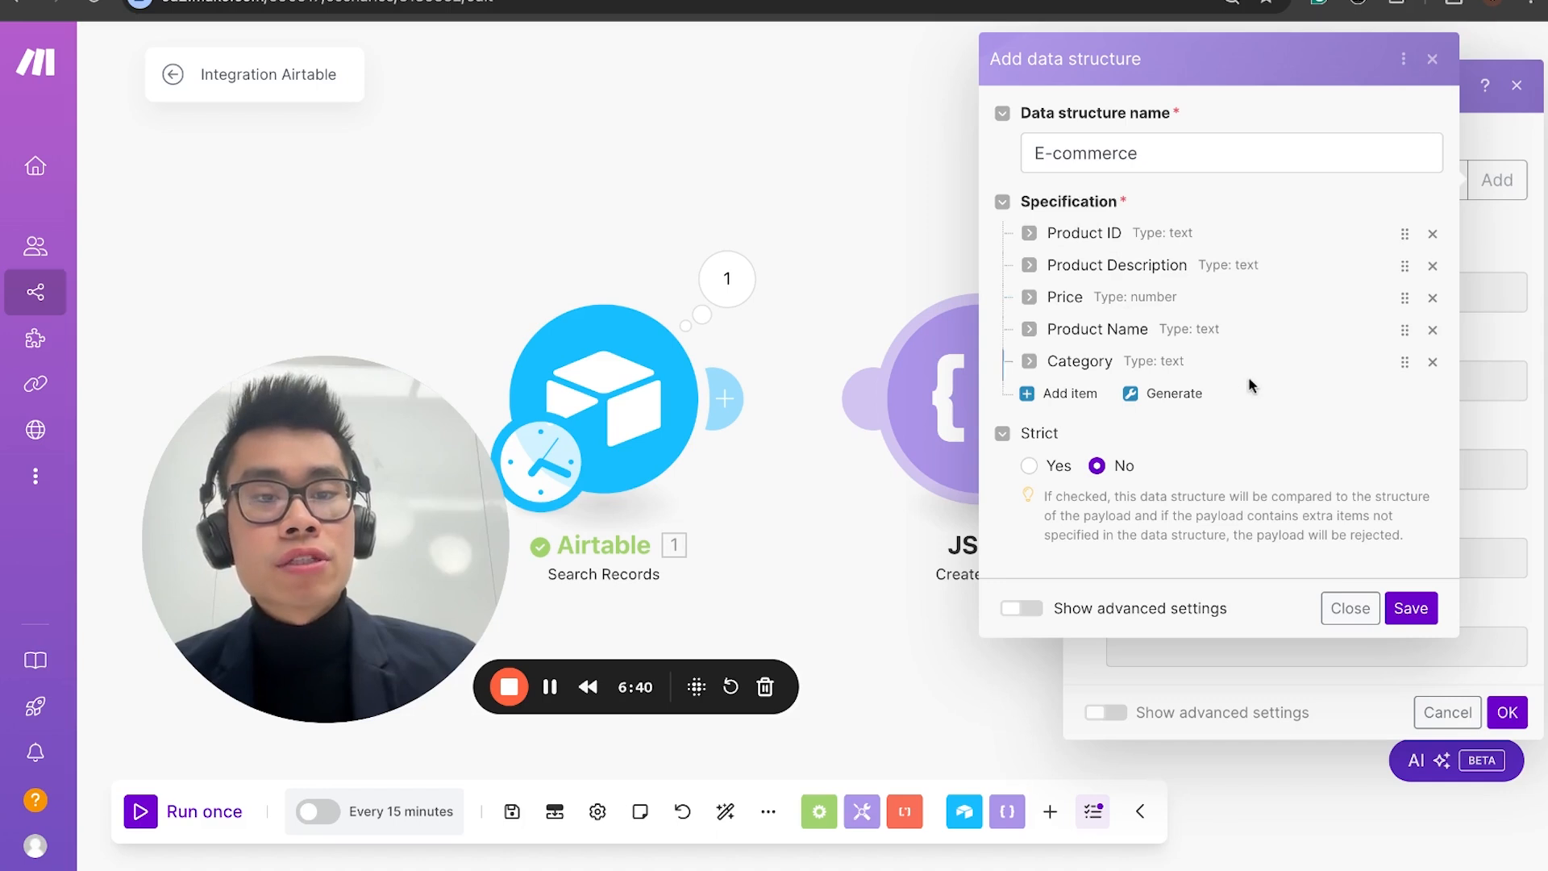
Step: Reorder the specification to match the Airtable columns, with Product Name first and Category second, and save the data structure
{"action": "left_click", "coordinate": [1030, 330]}
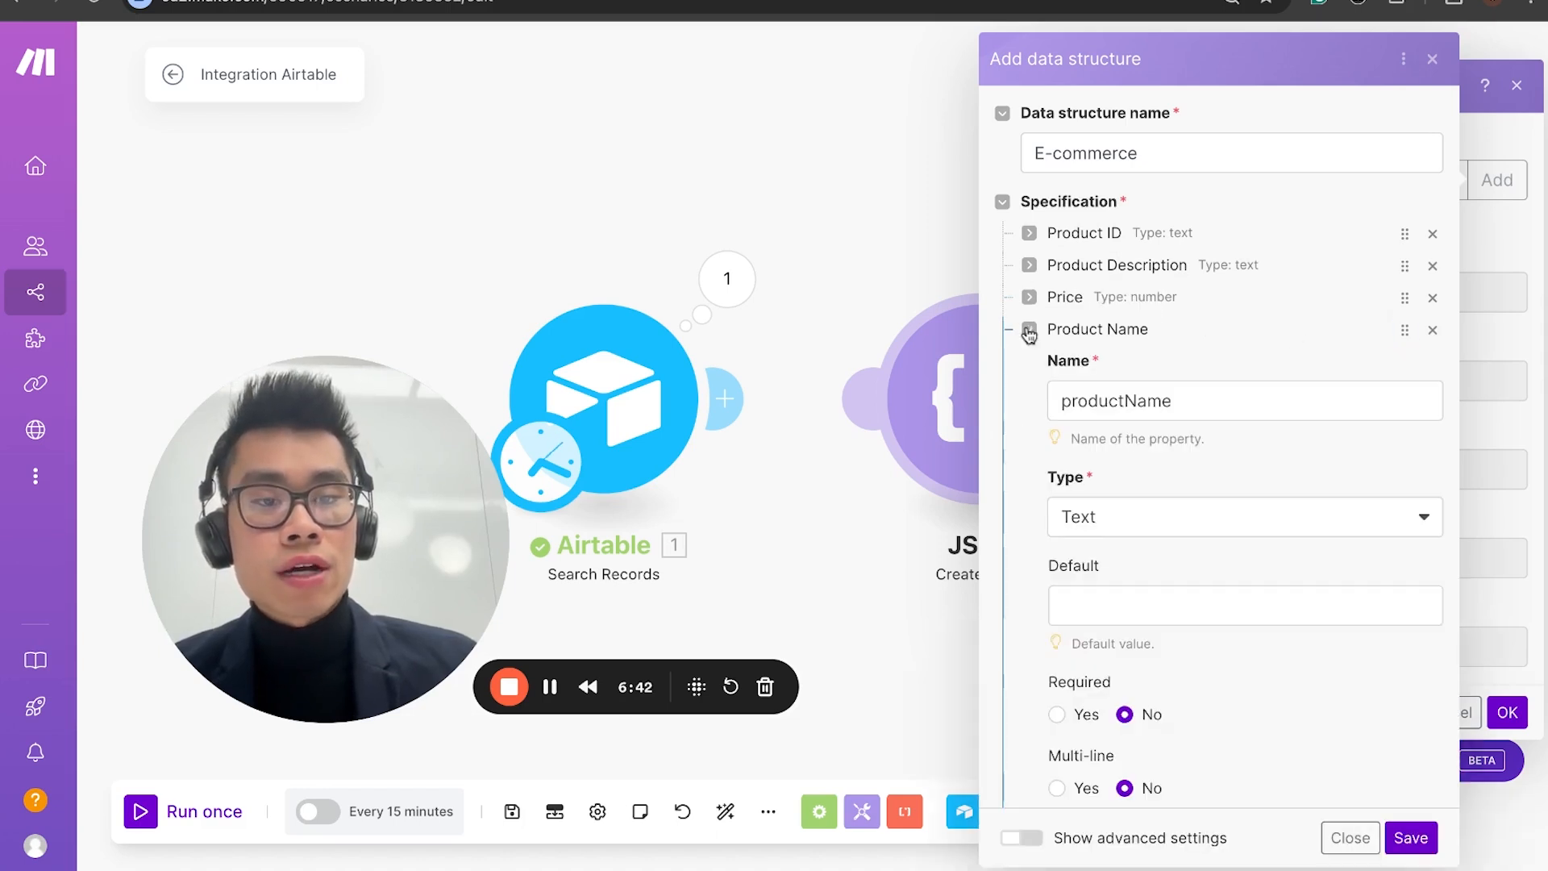
{"action": "left_click", "coordinate": [1029, 330]}
{"action": "left_click_drag", "start_coordinate": [1405, 330], "coordinate": [1404, 233]}
{"action": "left_click", "coordinate": [645, 2]}
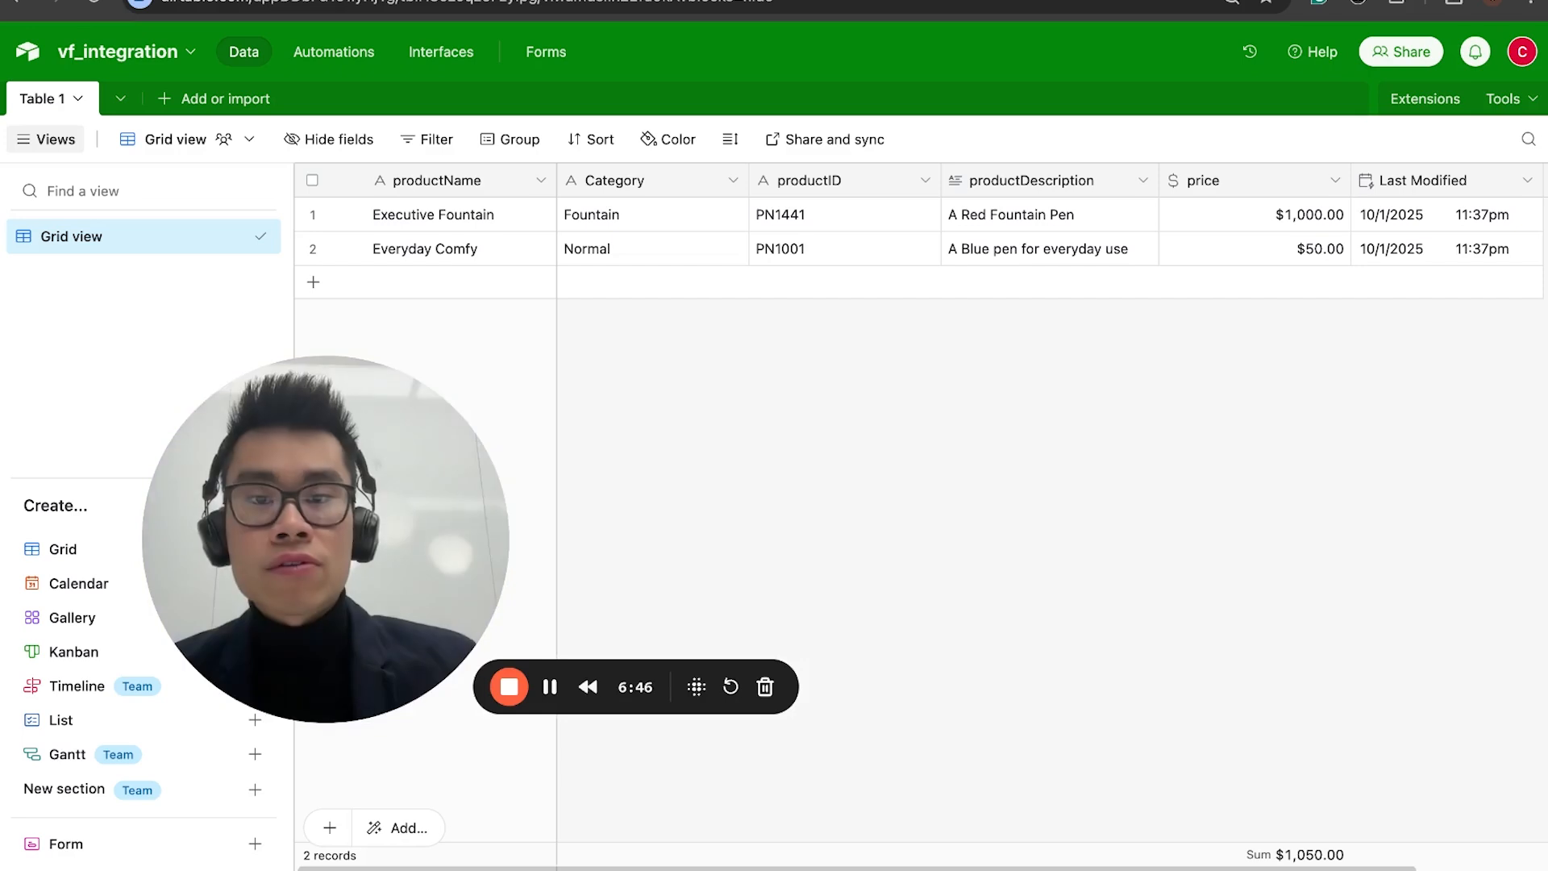
{"action": "left_click", "coordinate": [774, 2]}
{"action": "left_click_drag", "start_coordinate": [1405, 361], "coordinate": [1407, 234]}
{"action": "left_click", "coordinate": [645, 1]}
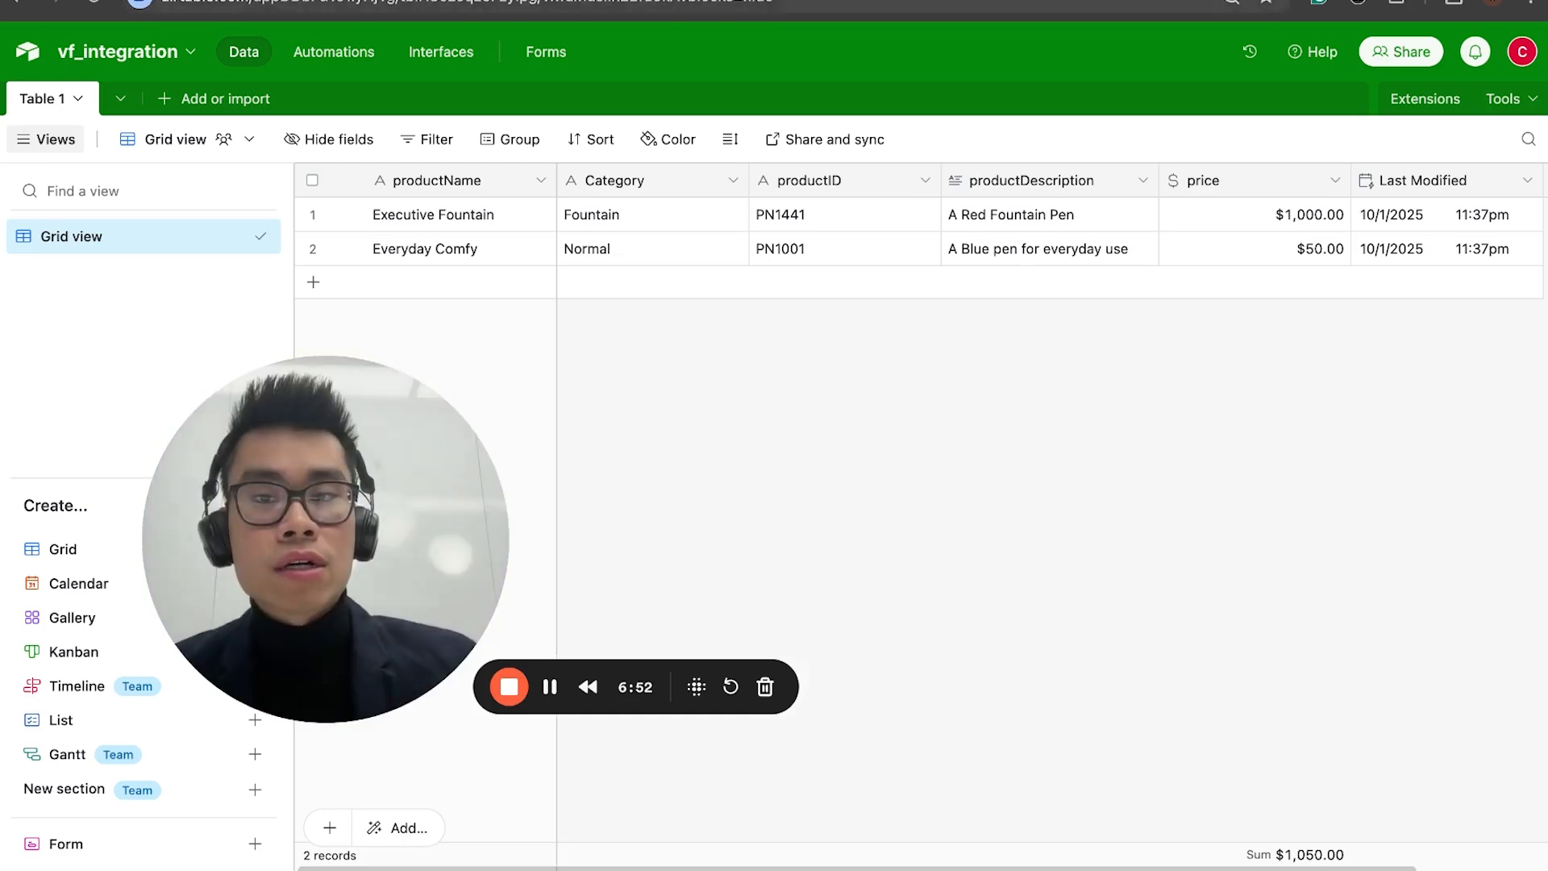
{"action": "left_click", "coordinate": [774, 2]}
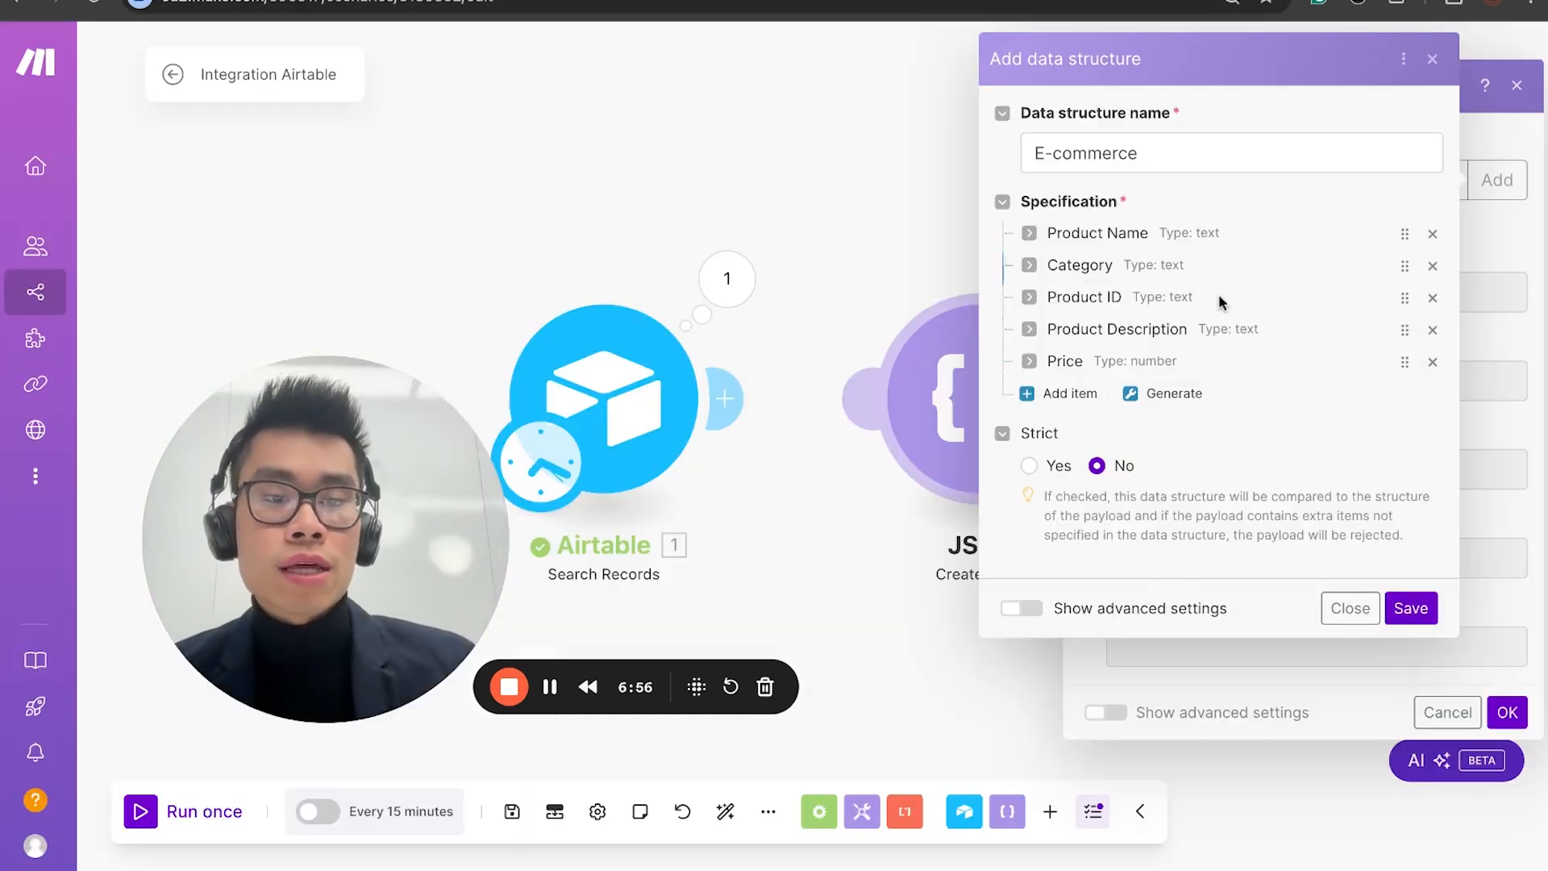
{"action": "left_click", "coordinate": [1410, 609]}
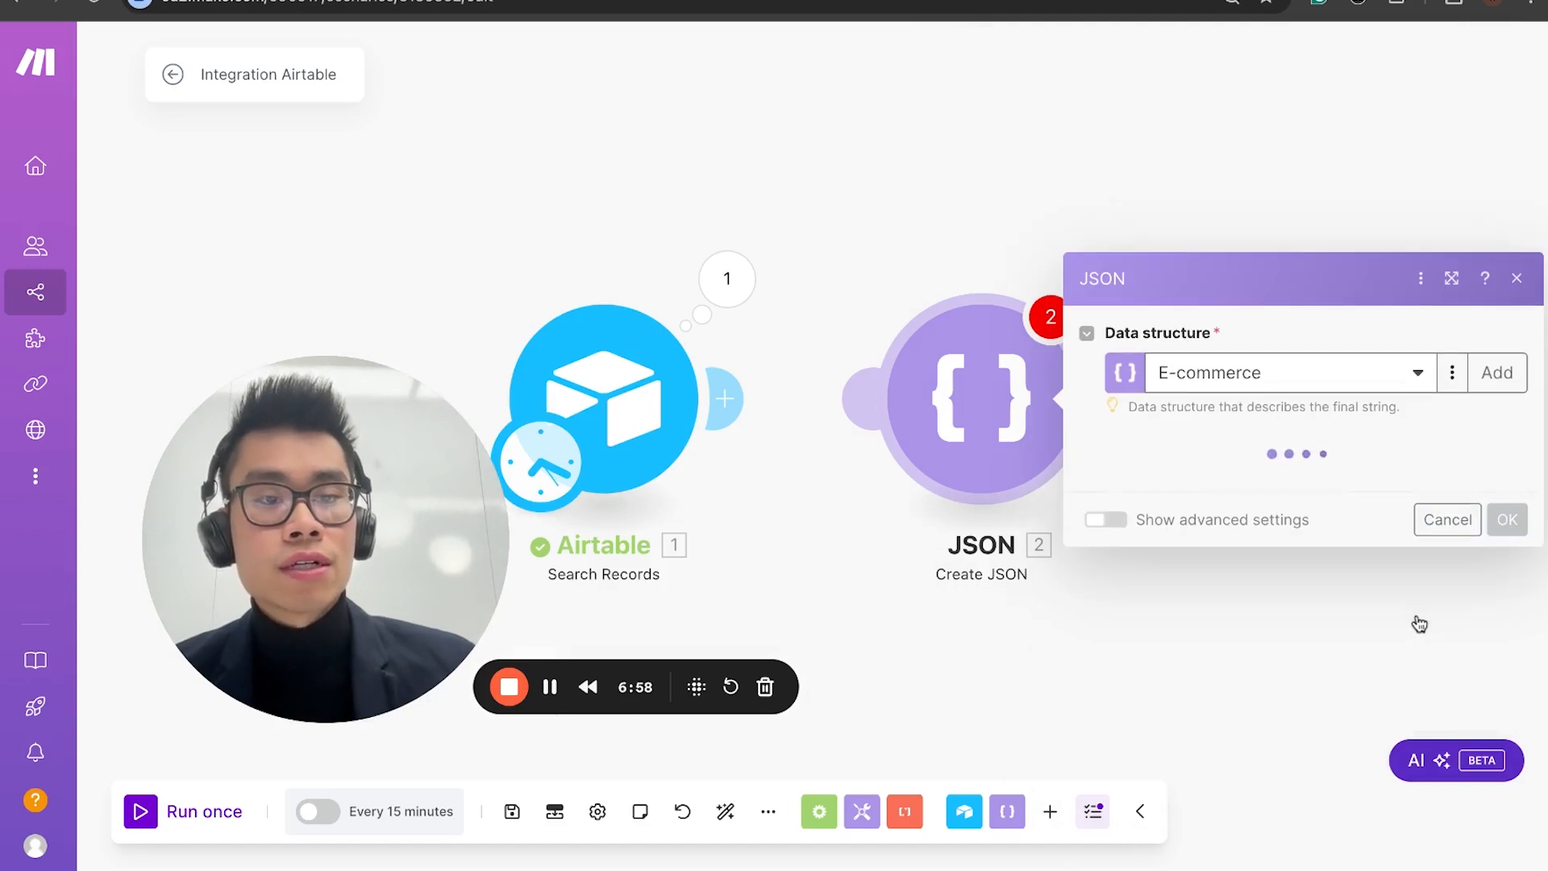
{"action": "left_click", "coordinate": [1193, 290]}
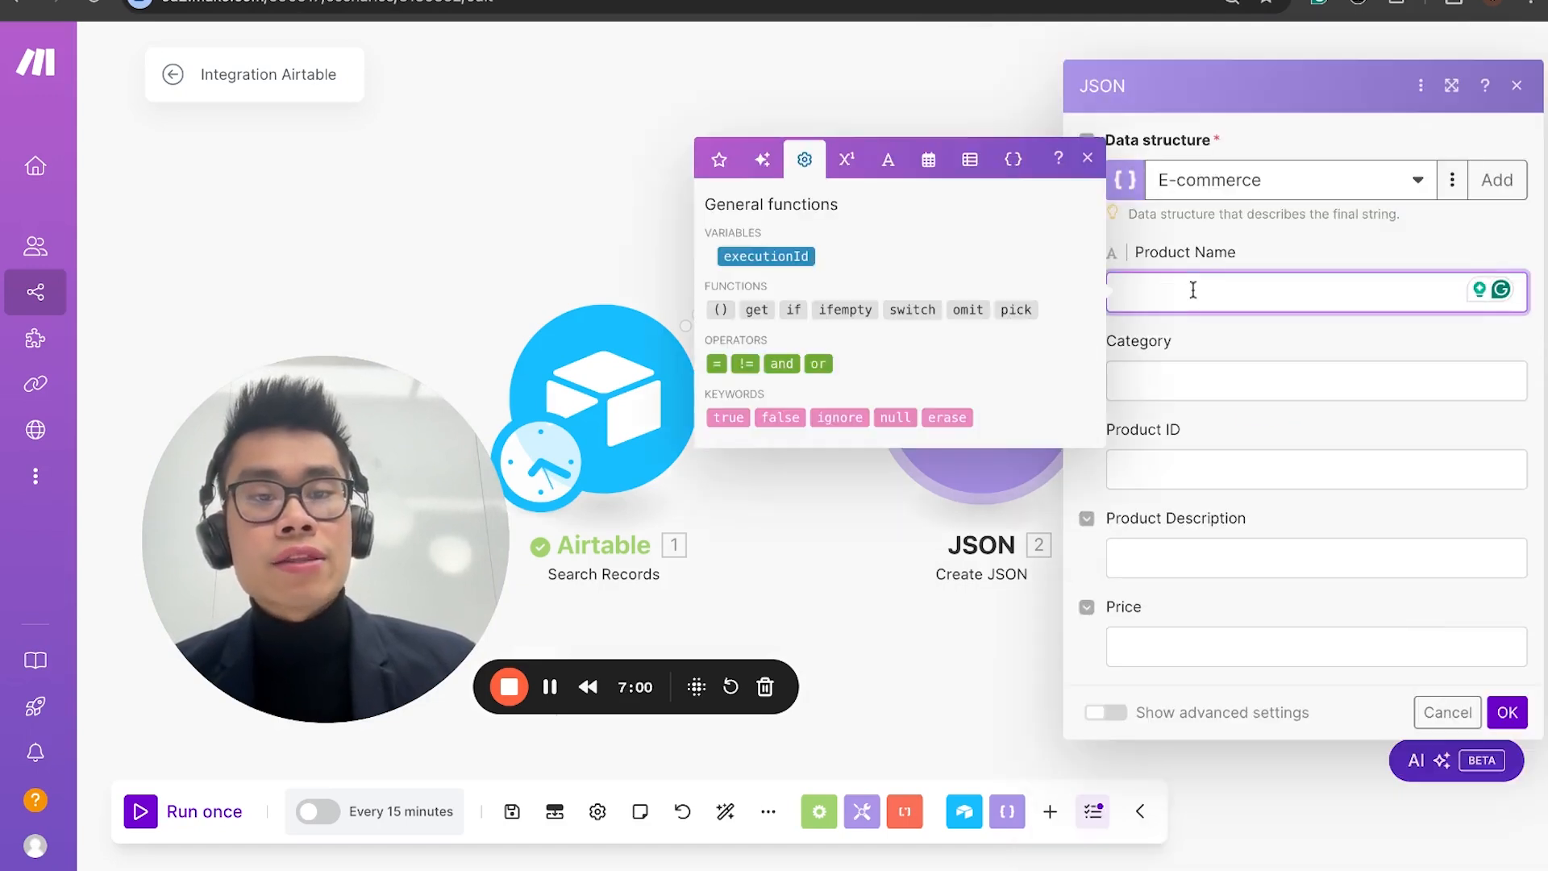
{"action": "left_click", "coordinate": [1271, 260]}
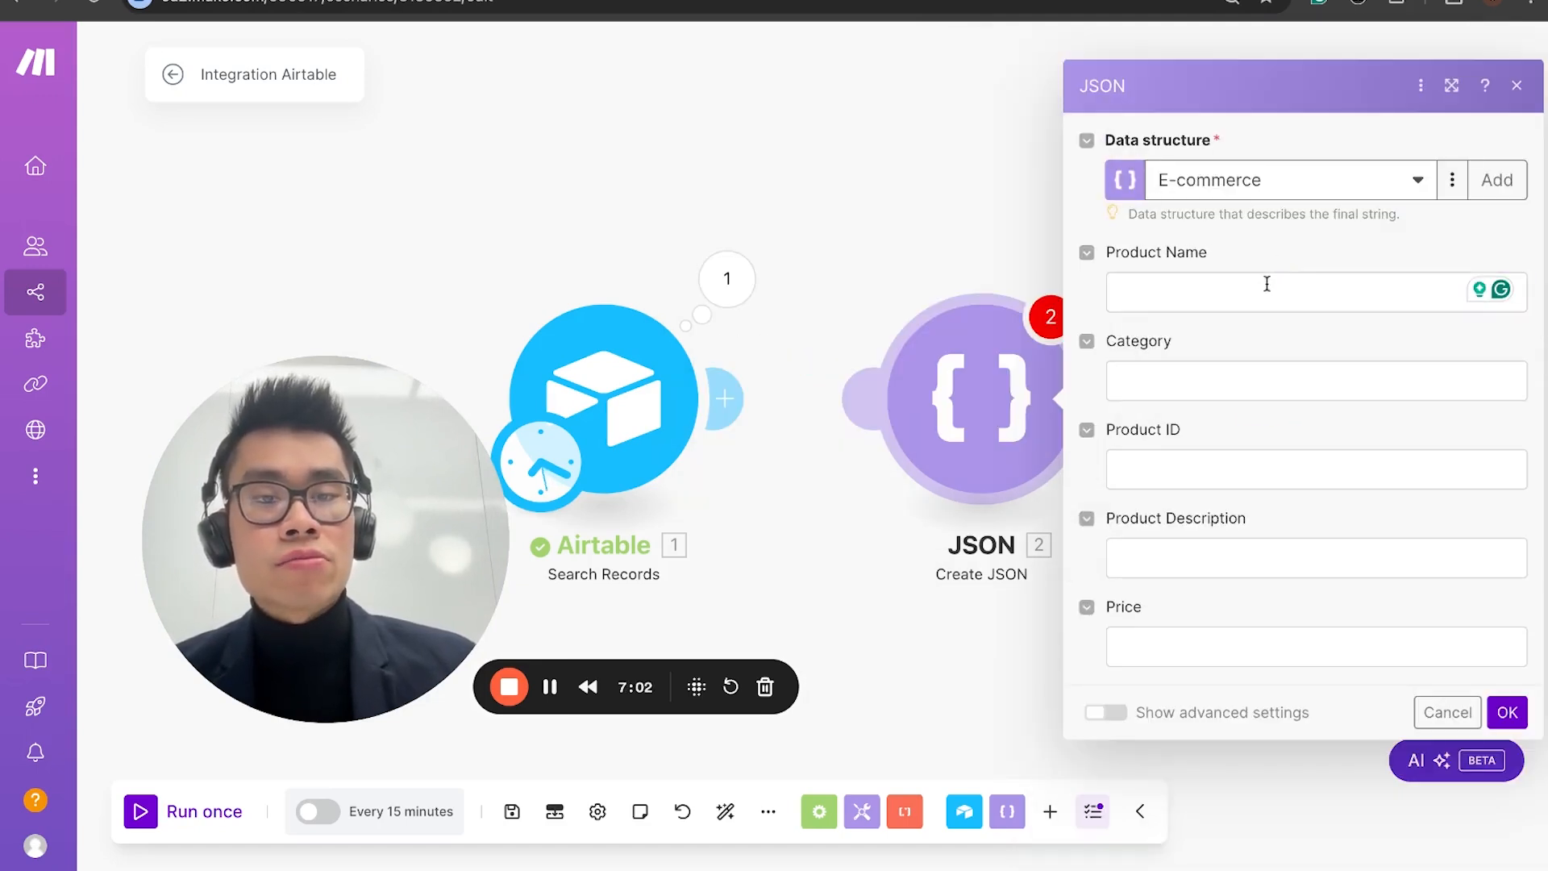
{"action": "left_click", "coordinate": [1244, 296]}
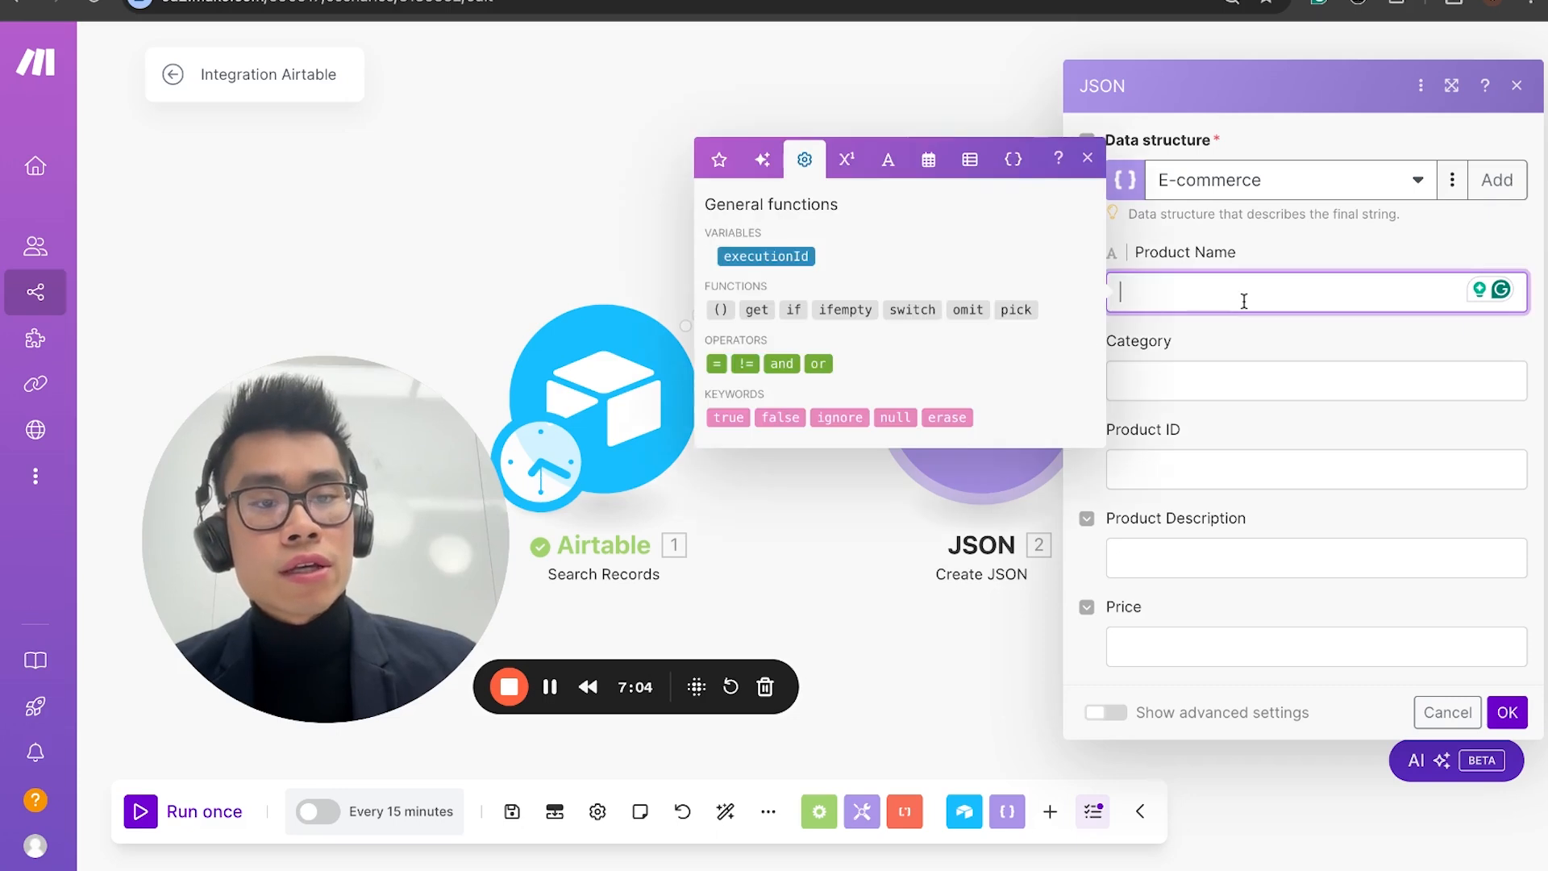
{"action": "left_click", "coordinate": [468, 278]}
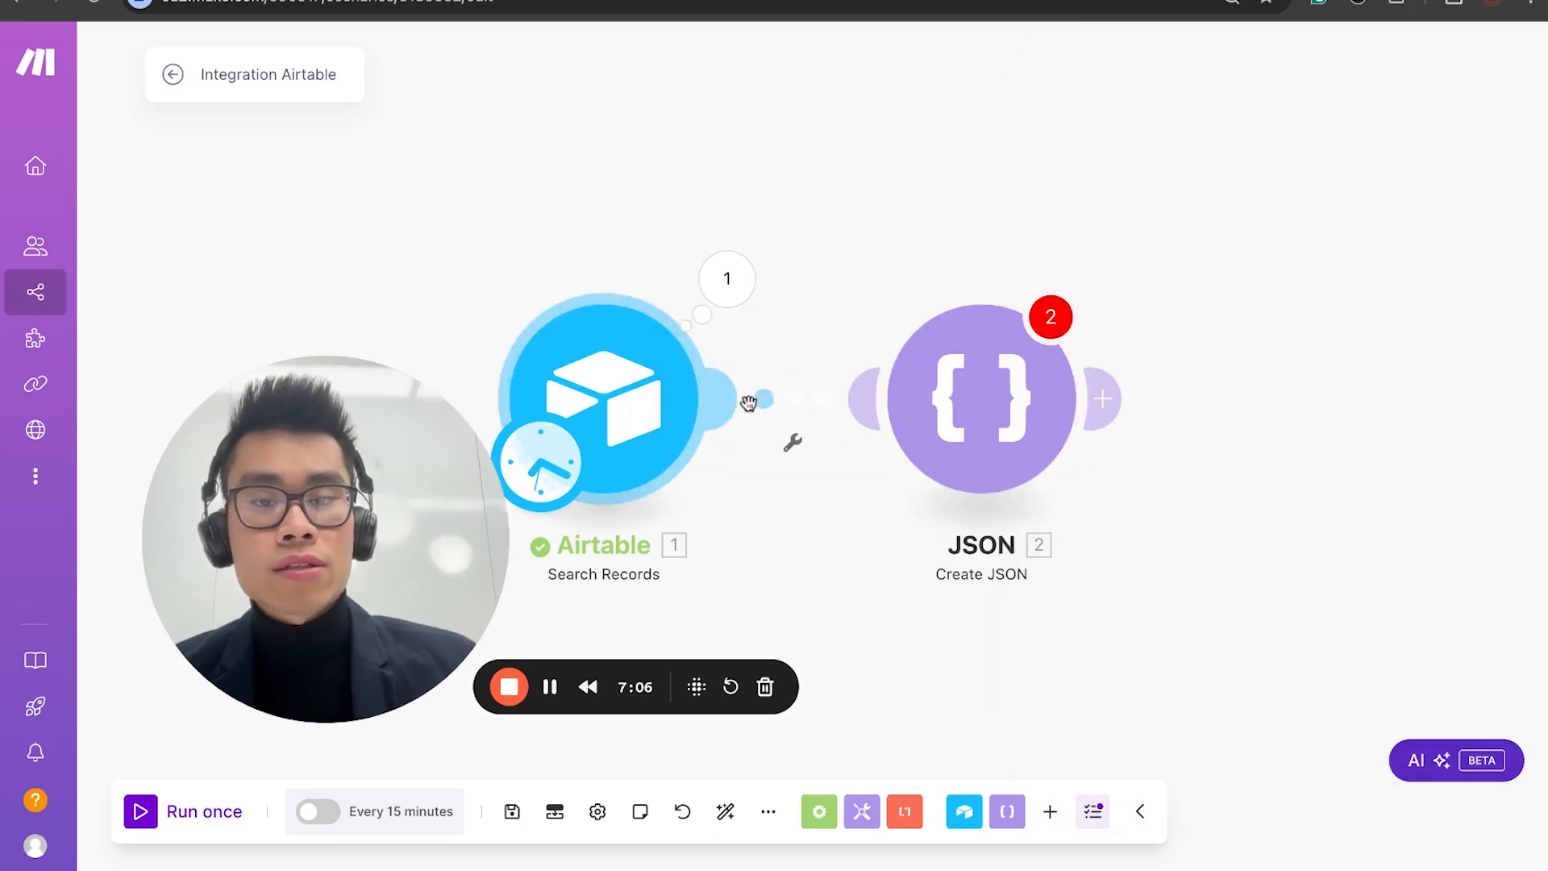
Step: Link the Airtable module to the JSON module, accept the JSON module with its E-commerce structure and save the scenario
{"action": "left_click", "coordinate": [992, 391]}
{"action": "left_click", "coordinate": [1133, 308]}
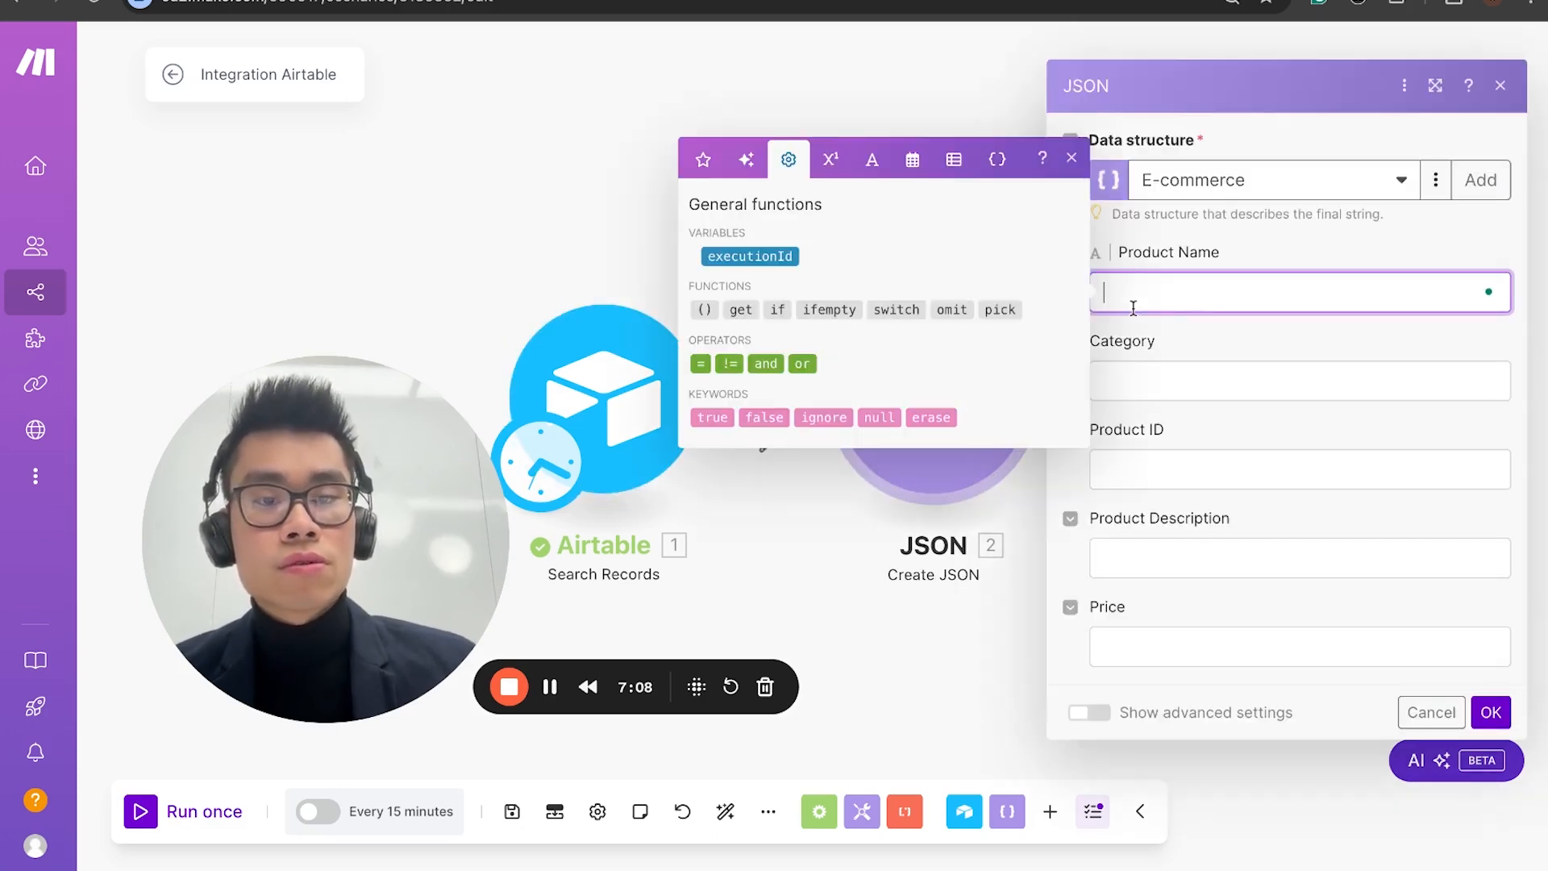
{"action": "left_click", "coordinate": [1484, 290]}
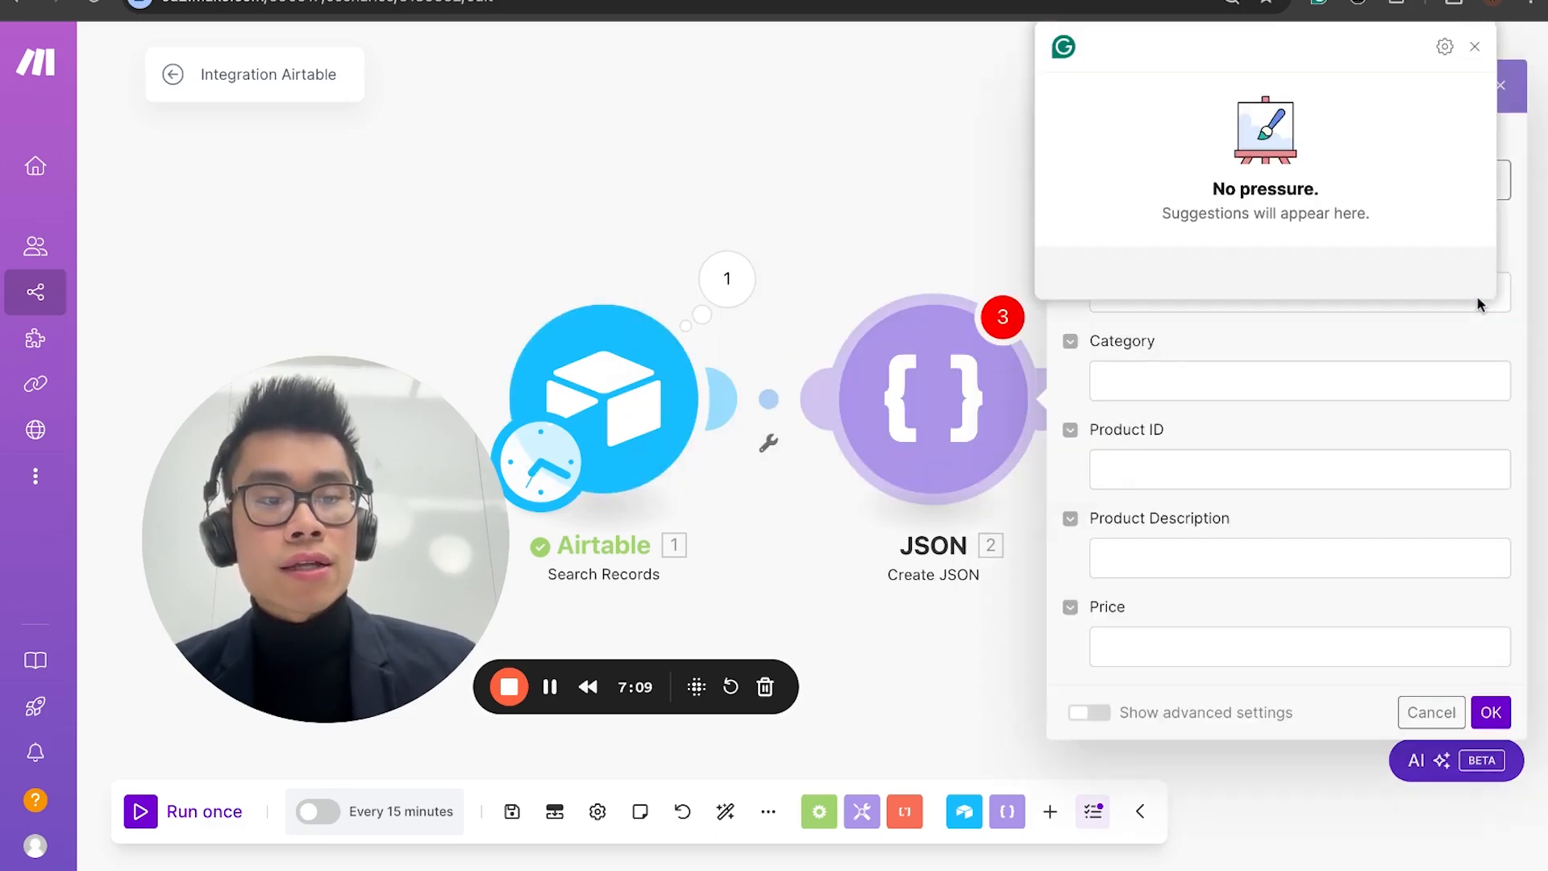
{"action": "left_click", "coordinate": [1490, 713]}
{"action": "key", "text": "ctrl+s"}
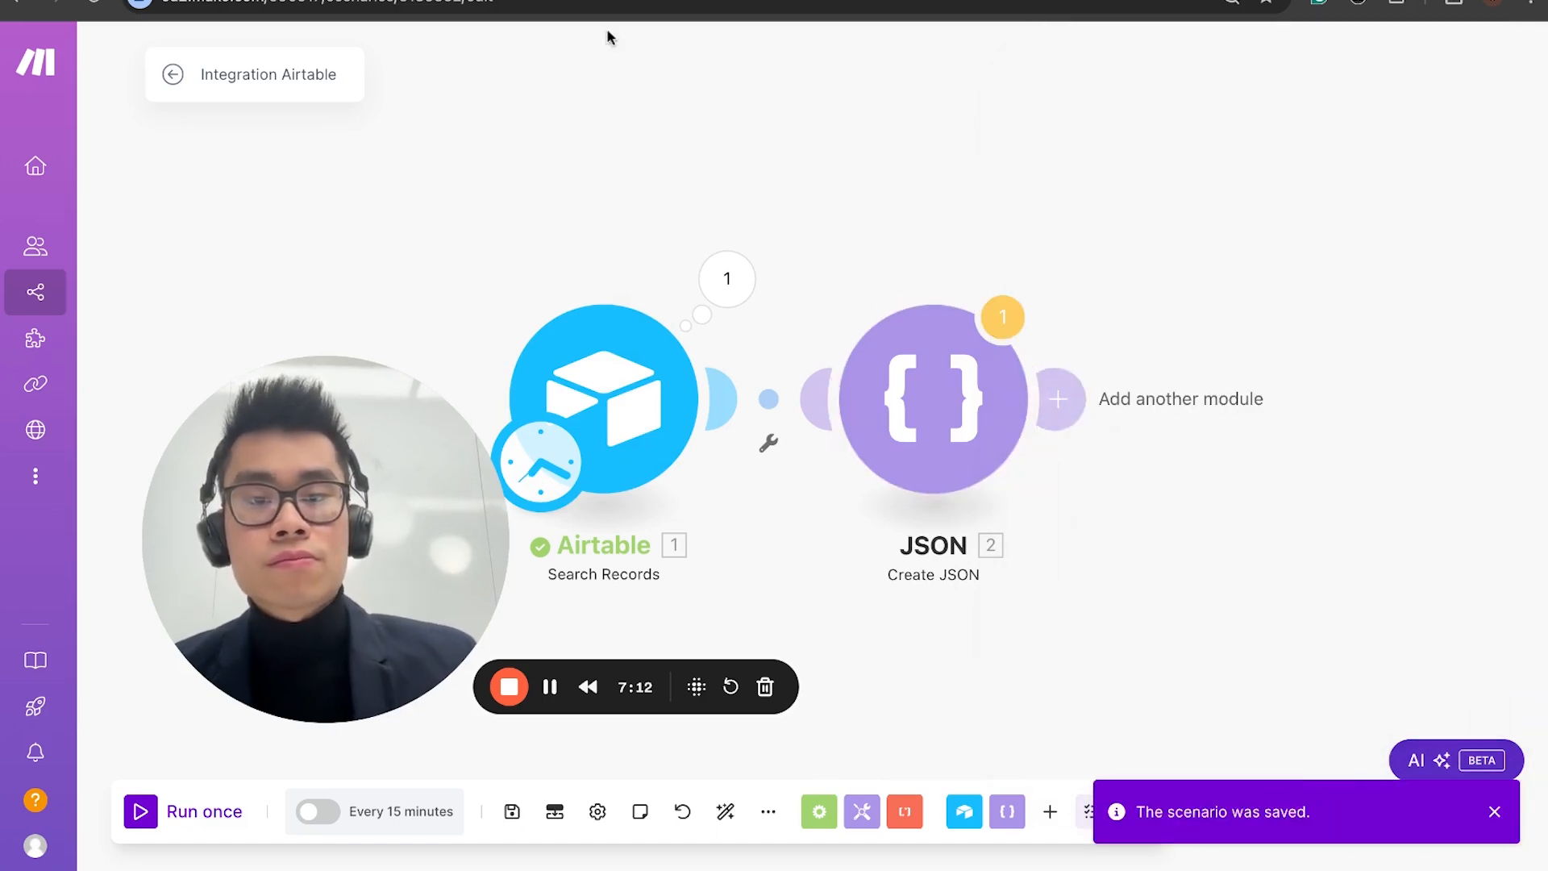
Step: Reload the scenario page, return to editing it and open the JSON module's Product Name value for mapping
{"action": "left_click", "coordinate": [97, 2]}
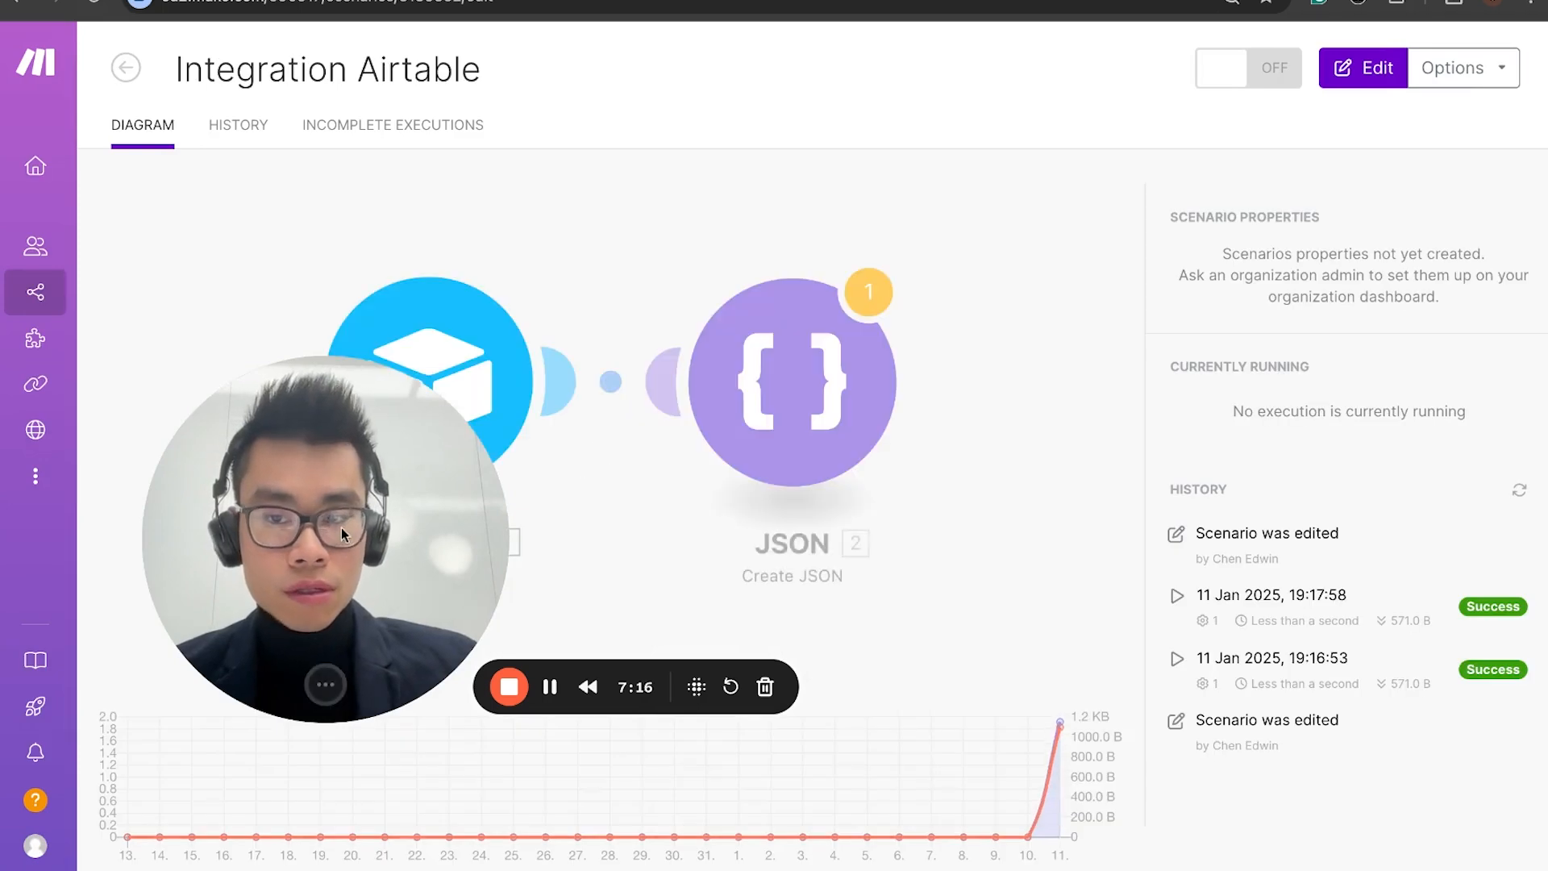
{"action": "left_click", "coordinate": [788, 425]}
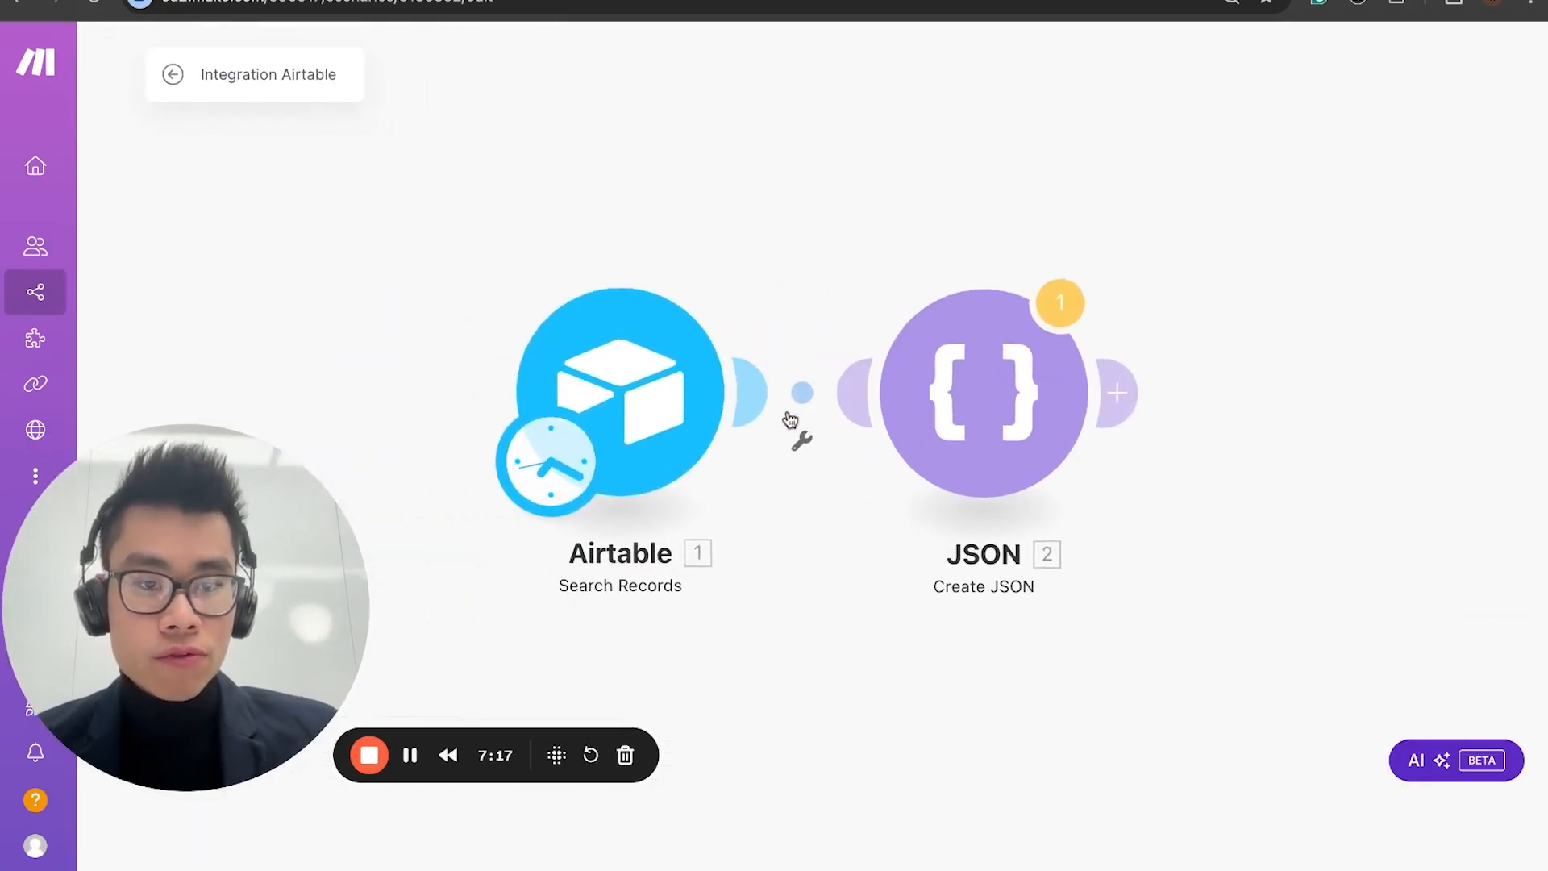
{"action": "left_click", "coordinate": [992, 397]}
{"action": "left_click", "coordinate": [1148, 299]}
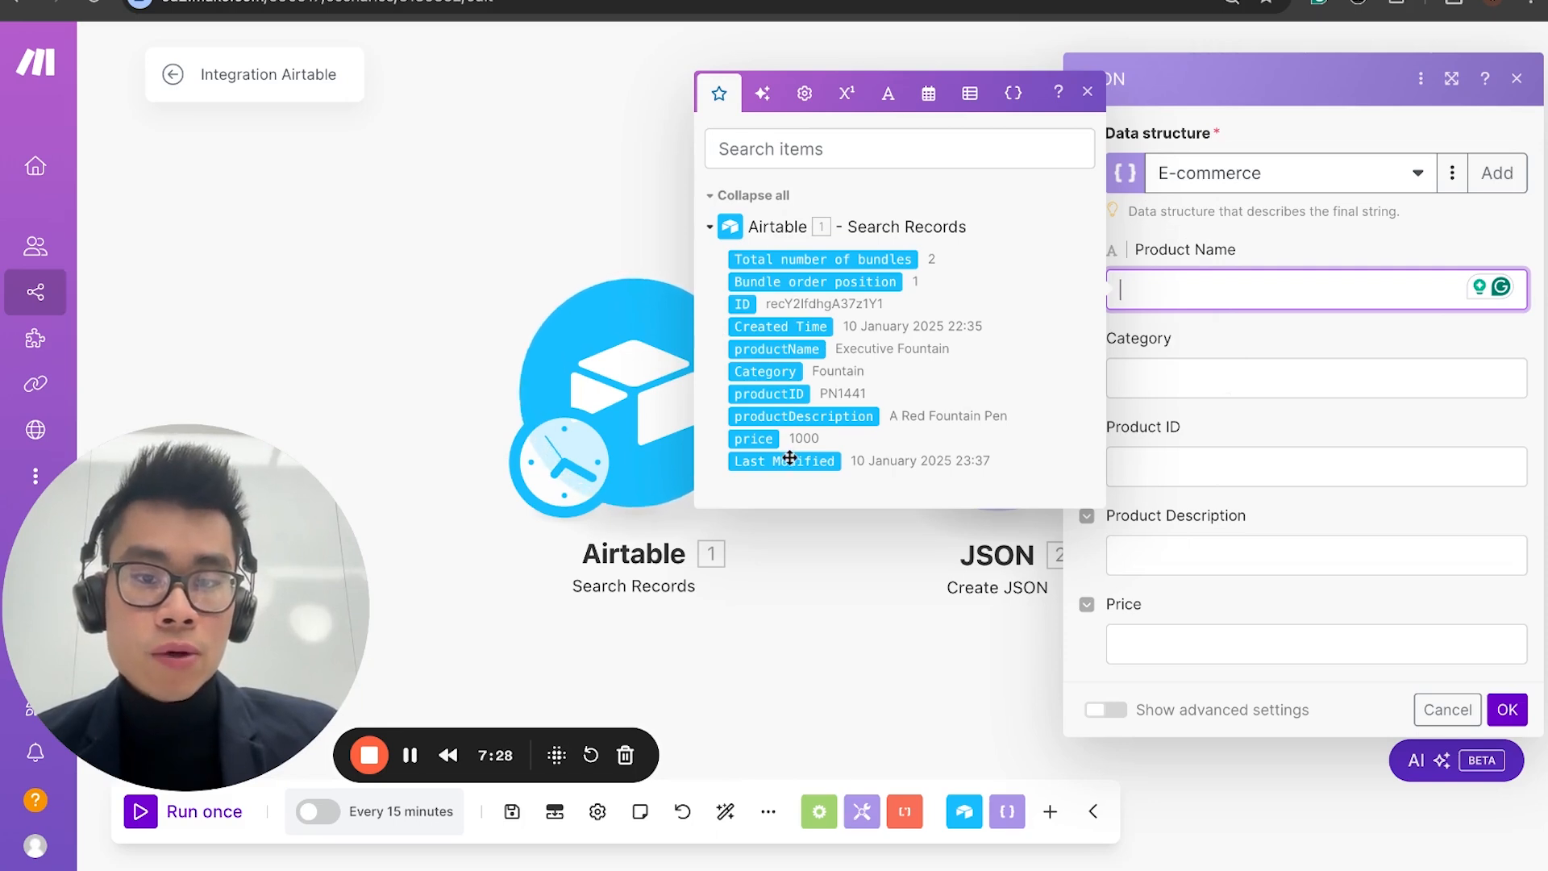
Step: Map Airtable's productName, Category, productID, productDescription and price to the matching JSON fields and accept the module settings
{"action": "left_click", "coordinate": [765, 347]}
{"action": "left_click", "coordinate": [765, 348]}
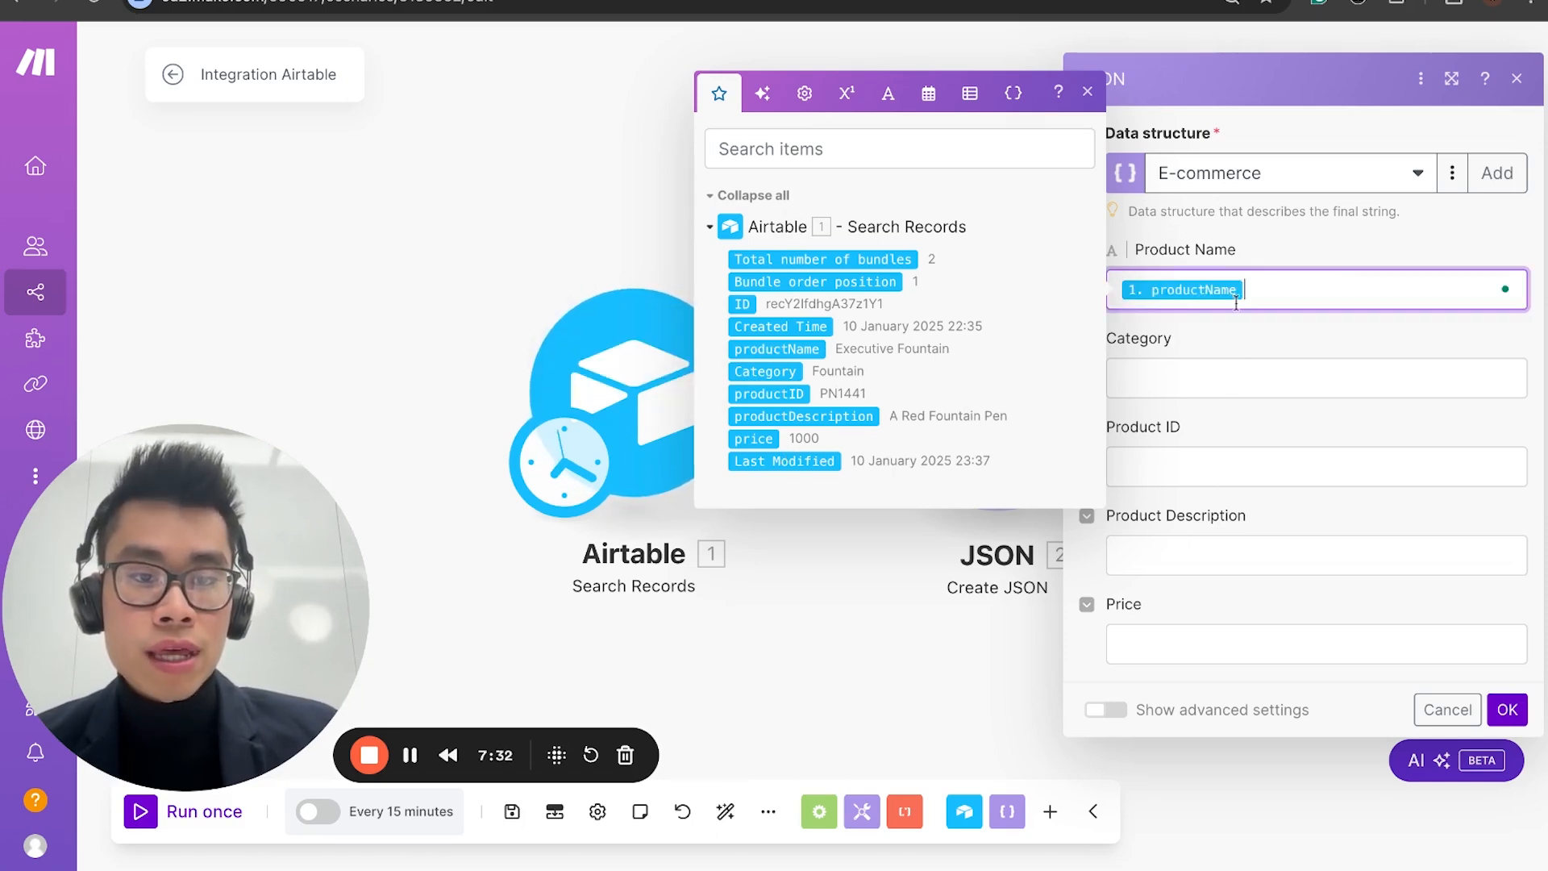
{"action": "left_click", "coordinate": [761, 373]}
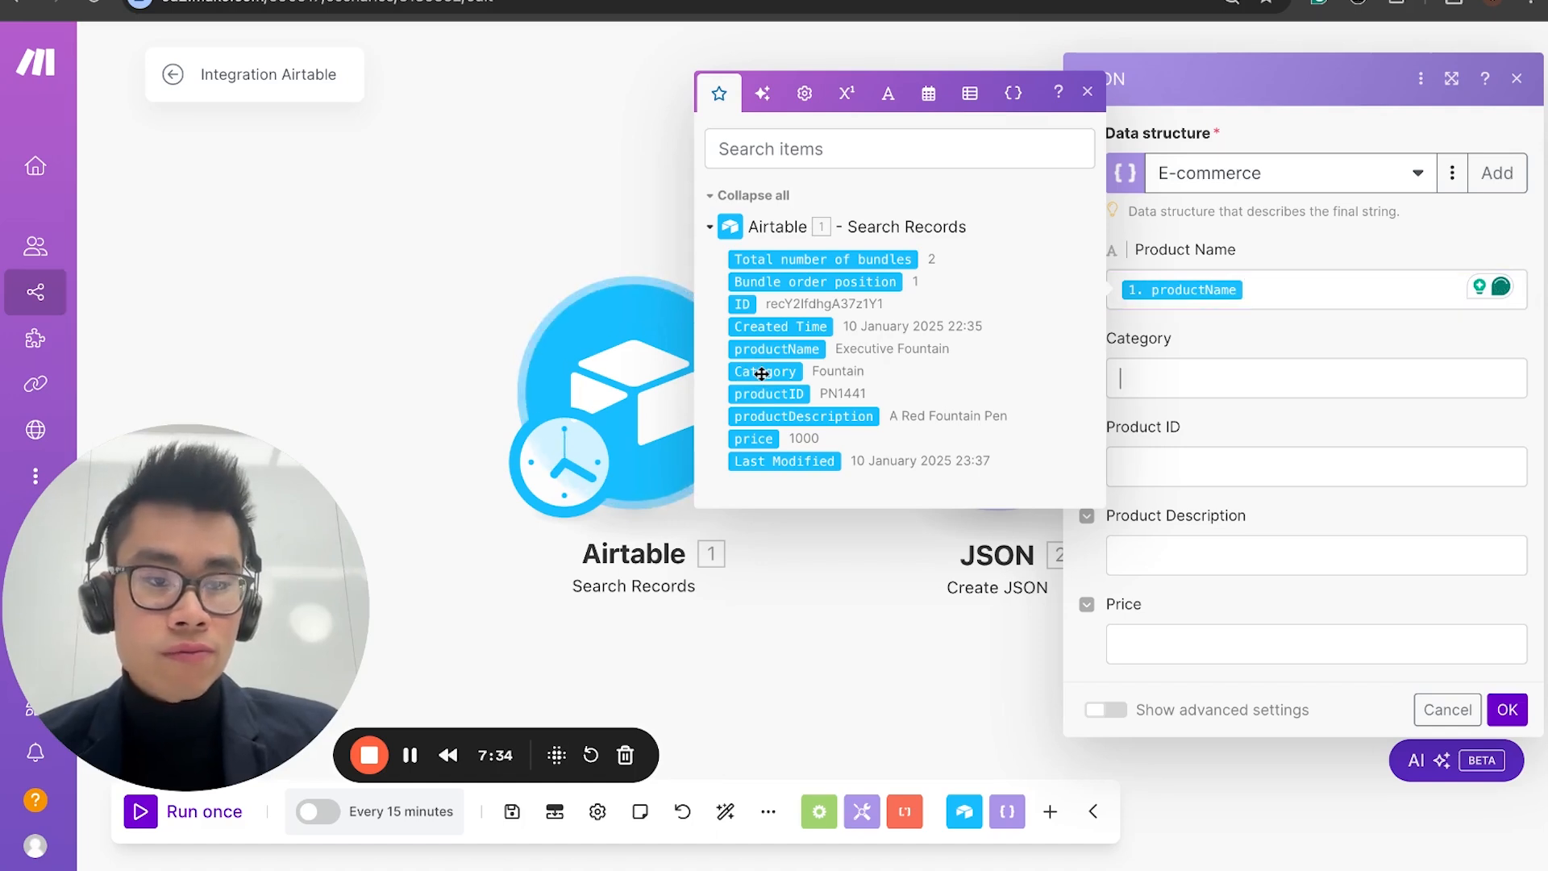
{"action": "left_click_drag", "start_coordinate": [762, 482], "coordinate": [1148, 480]}
{"action": "key", "text": "Tab"}
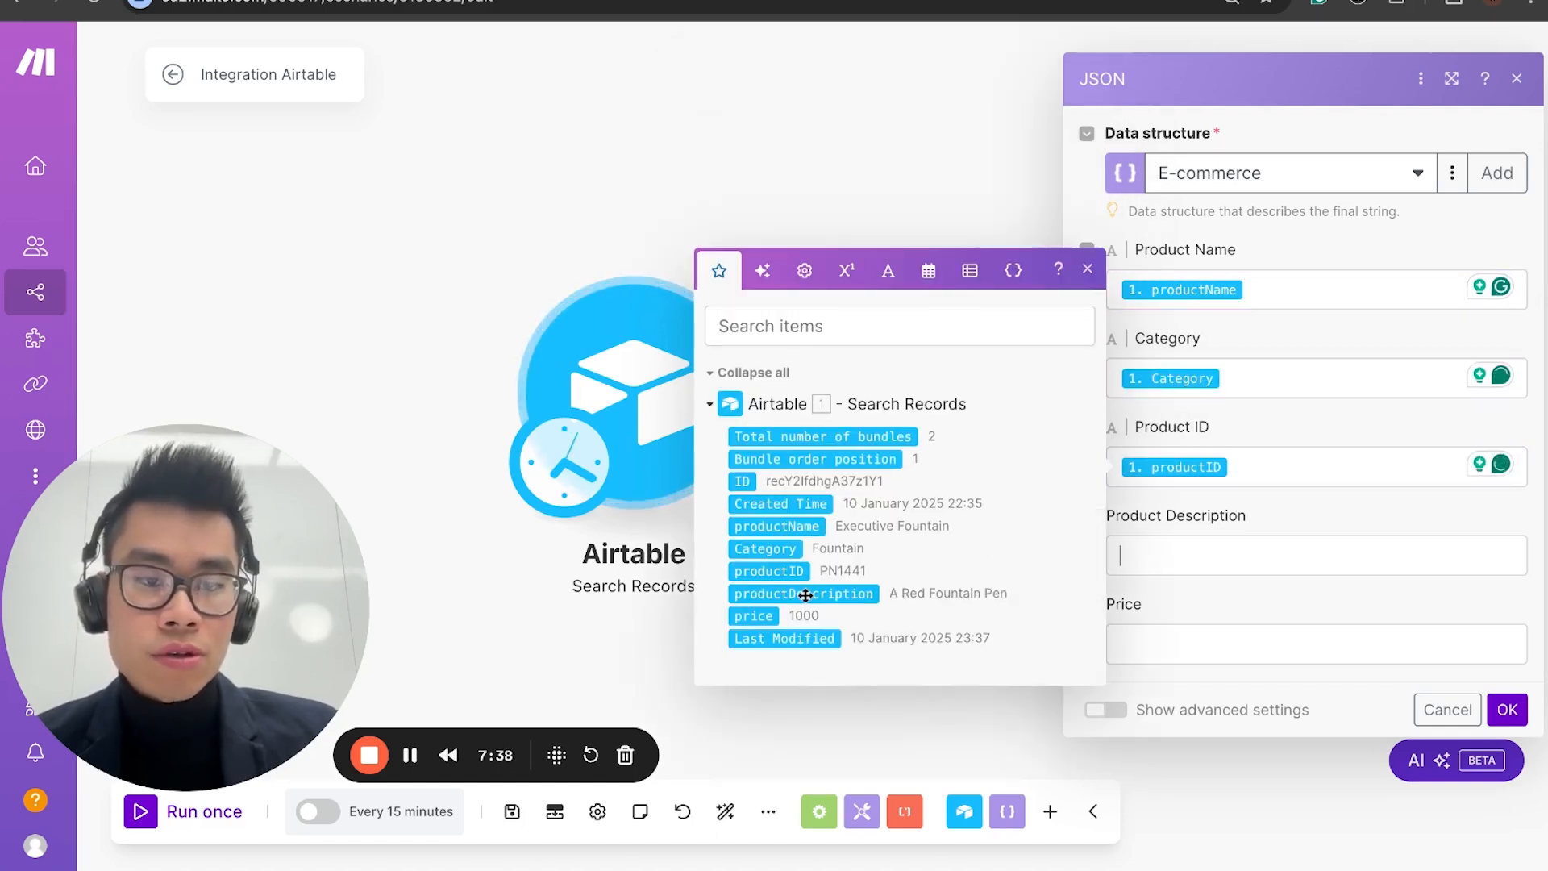
{"action": "left_click", "coordinate": [804, 593]}
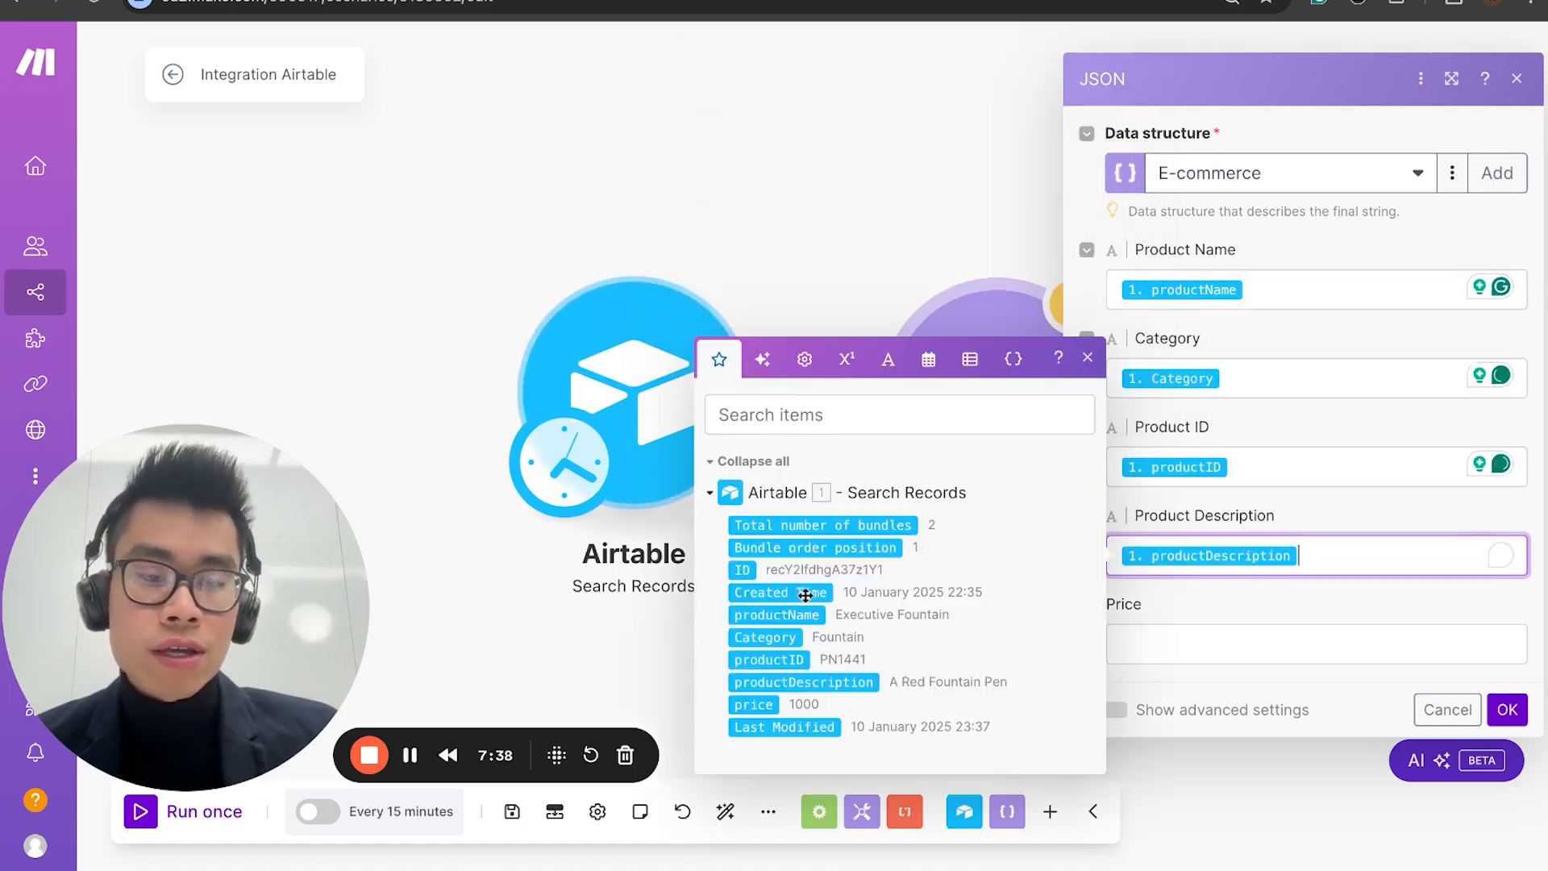
{"action": "key", "text": "Tab"}
{"action": "left_click", "coordinate": [753, 704]}
{"action": "left_click", "coordinate": [1507, 709]}
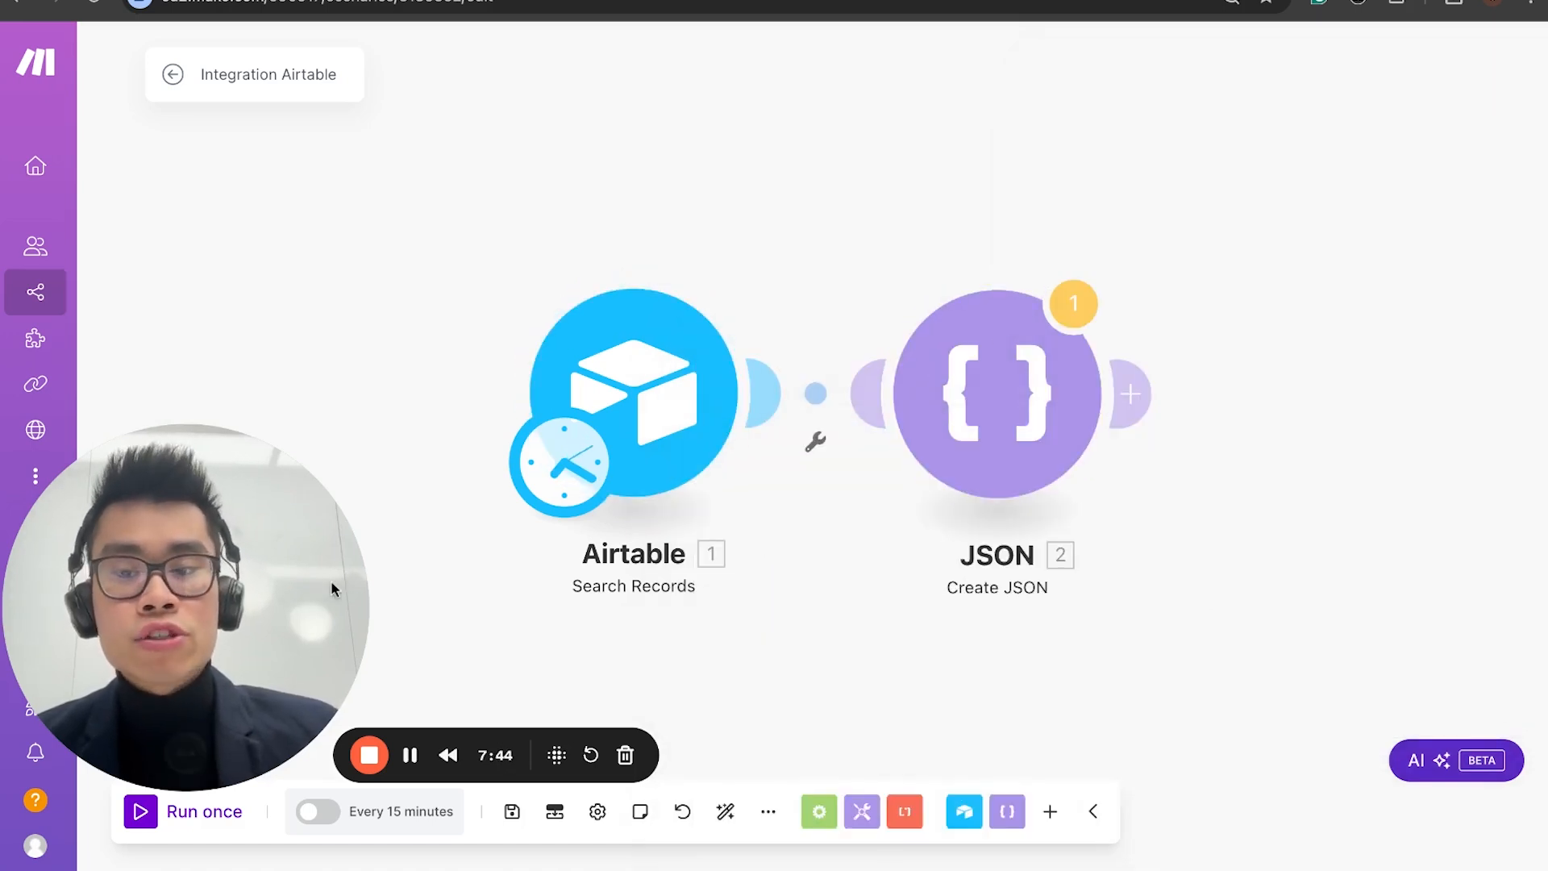
Step: Run the scenario once, choosing to run anyway, and open the JSON module's run results
{"action": "left_click", "coordinate": [144, 812]}
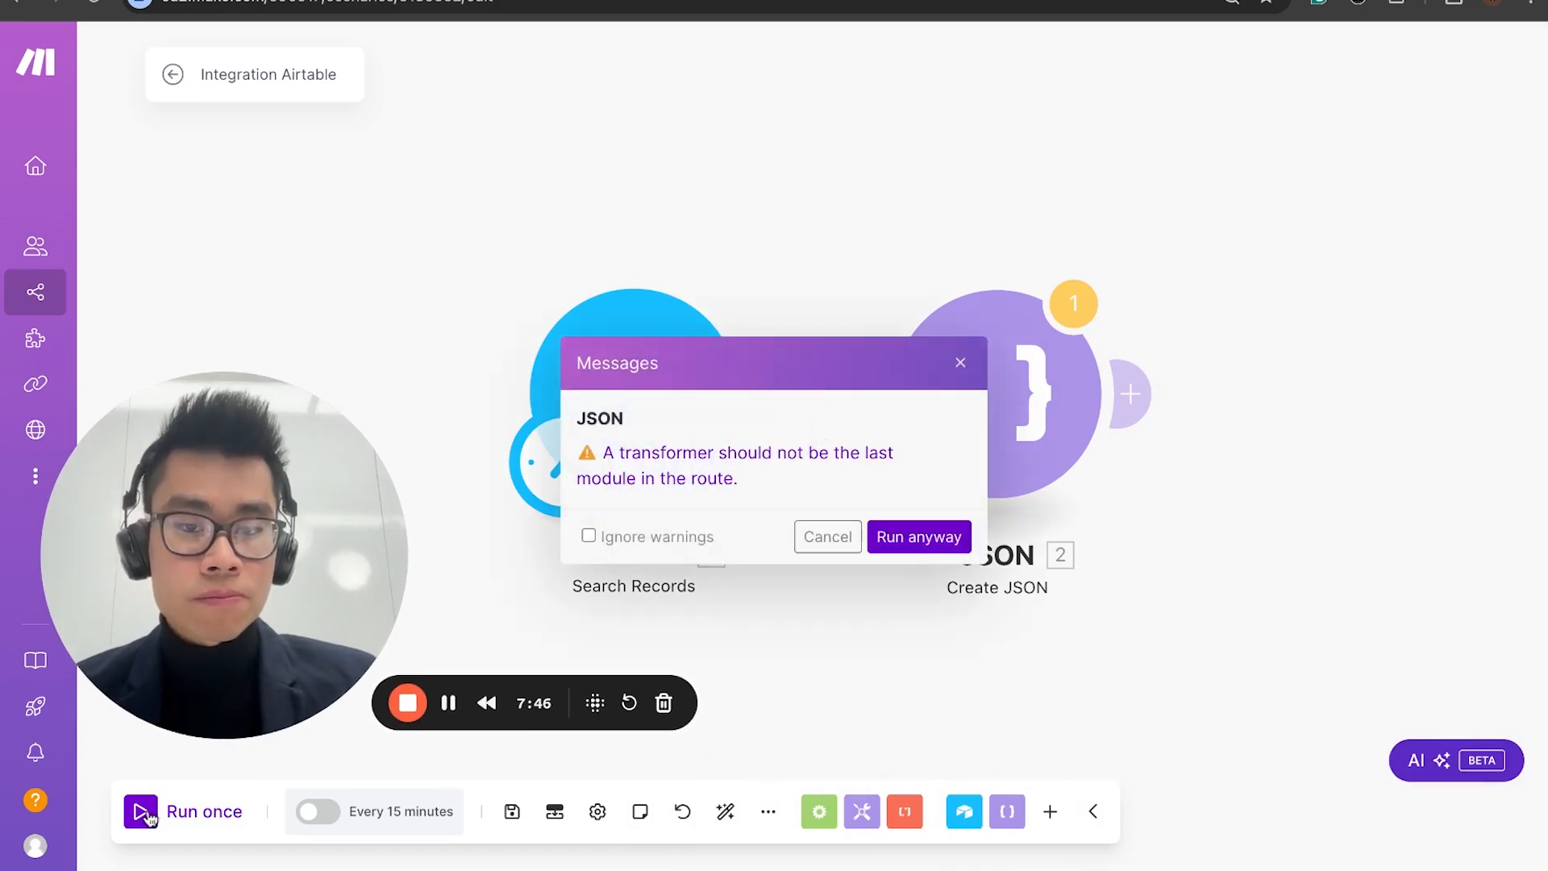
{"action": "left_click", "coordinate": [920, 536]}
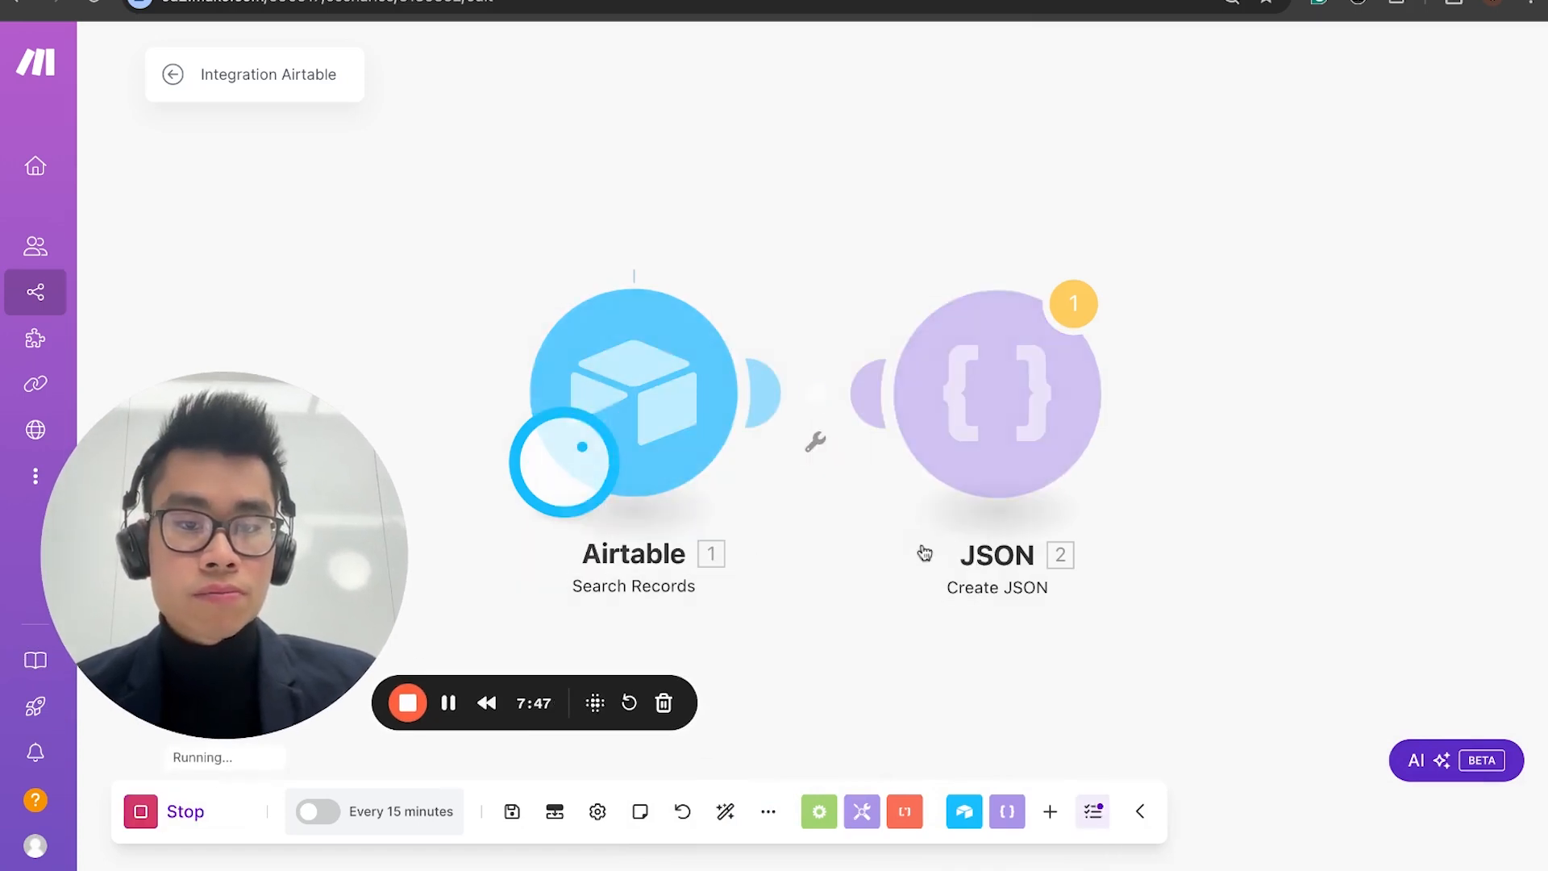
{"action": "left_click", "coordinate": [1079, 301]}
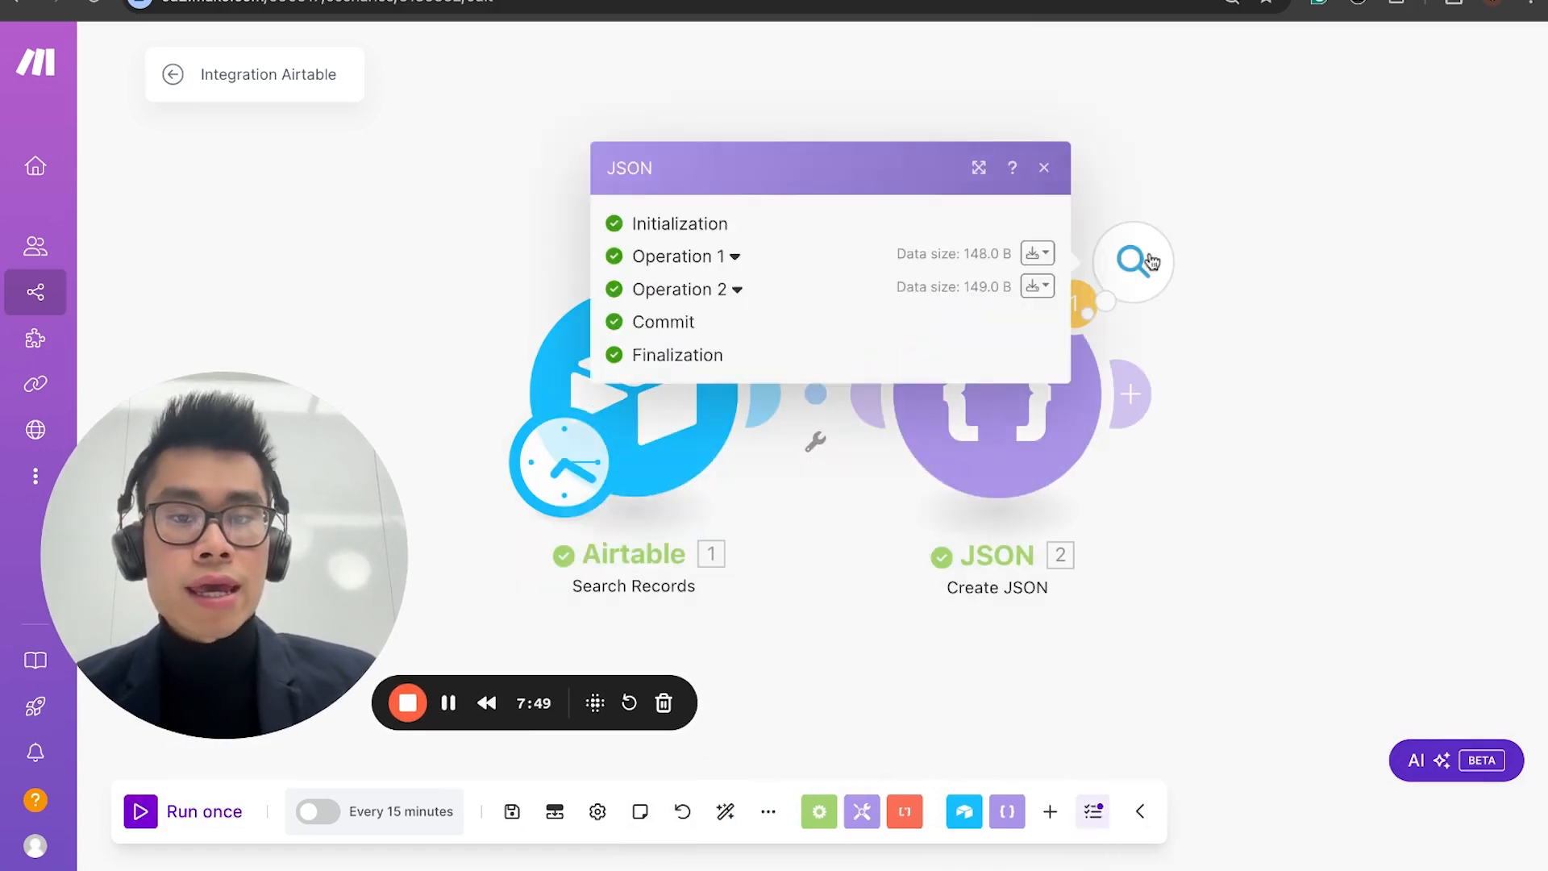
Step: Examine the input bundles and JSON string outputs of Operation 1 and Operation 2, and close the results
{"action": "left_click", "coordinate": [730, 258]}
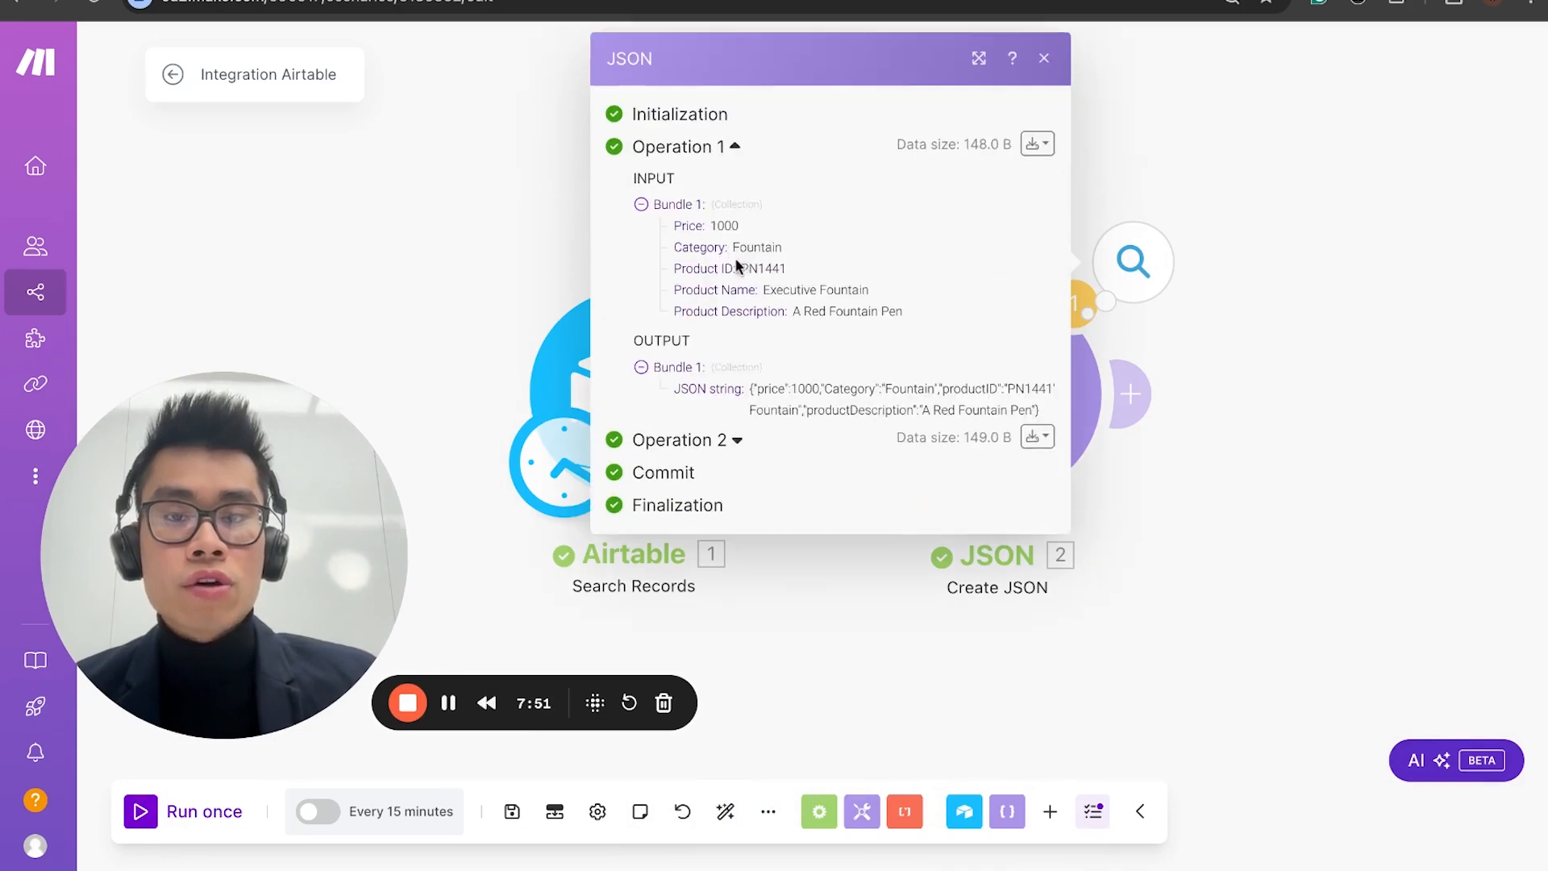
{"action": "triple_click", "coordinate": [674, 225]}
{"action": "left_click", "coordinate": [726, 440]}
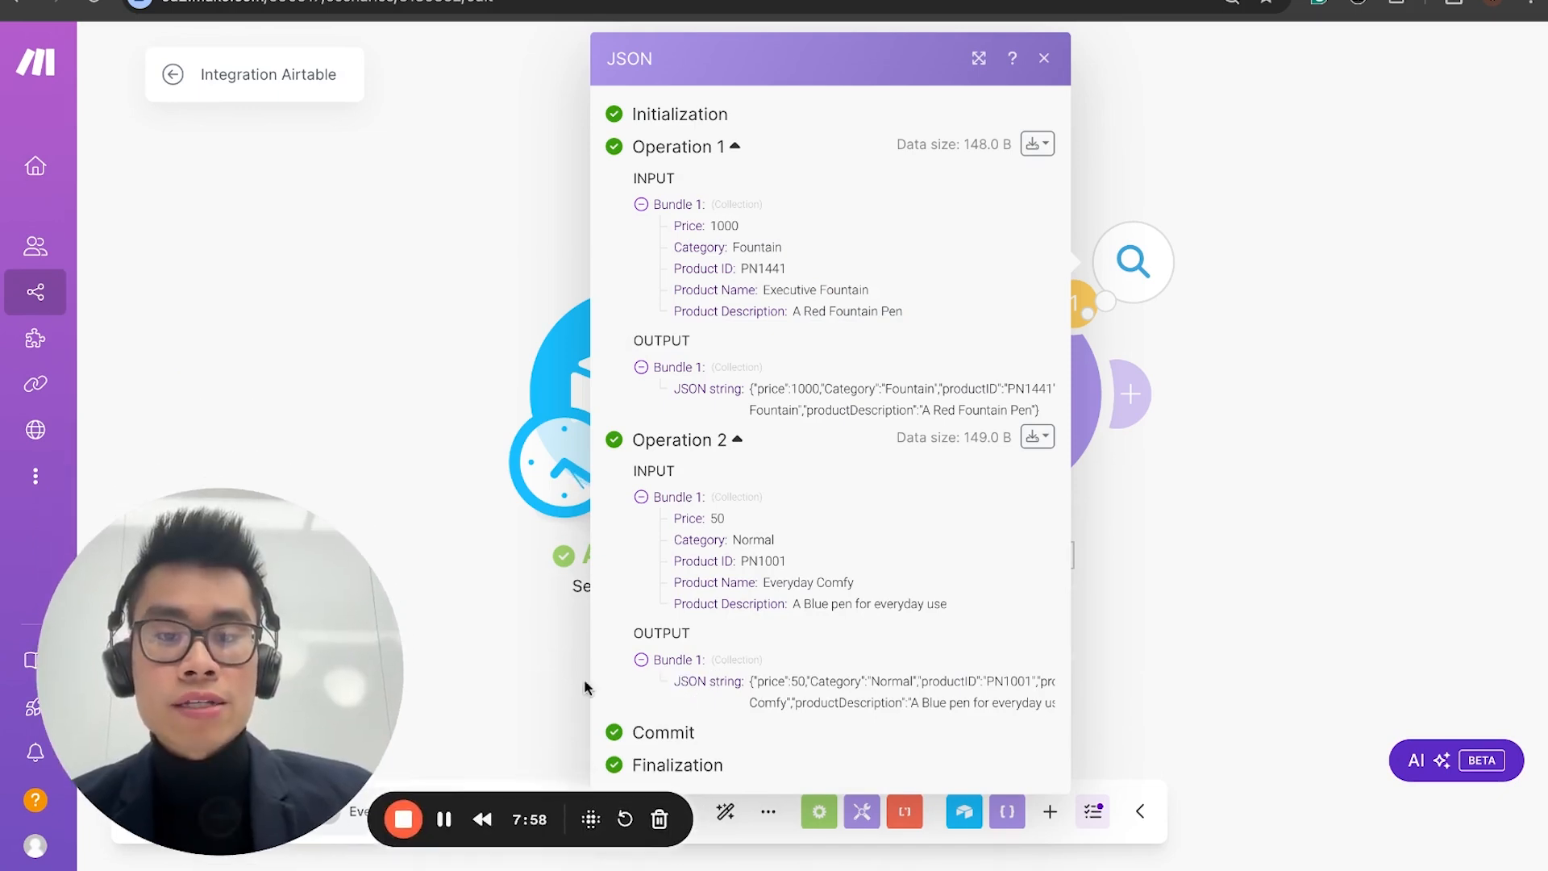
{"action": "left_click_drag", "start_coordinate": [670, 682], "coordinate": [963, 700]}
{"action": "left_click", "coordinate": [1365, 304]}
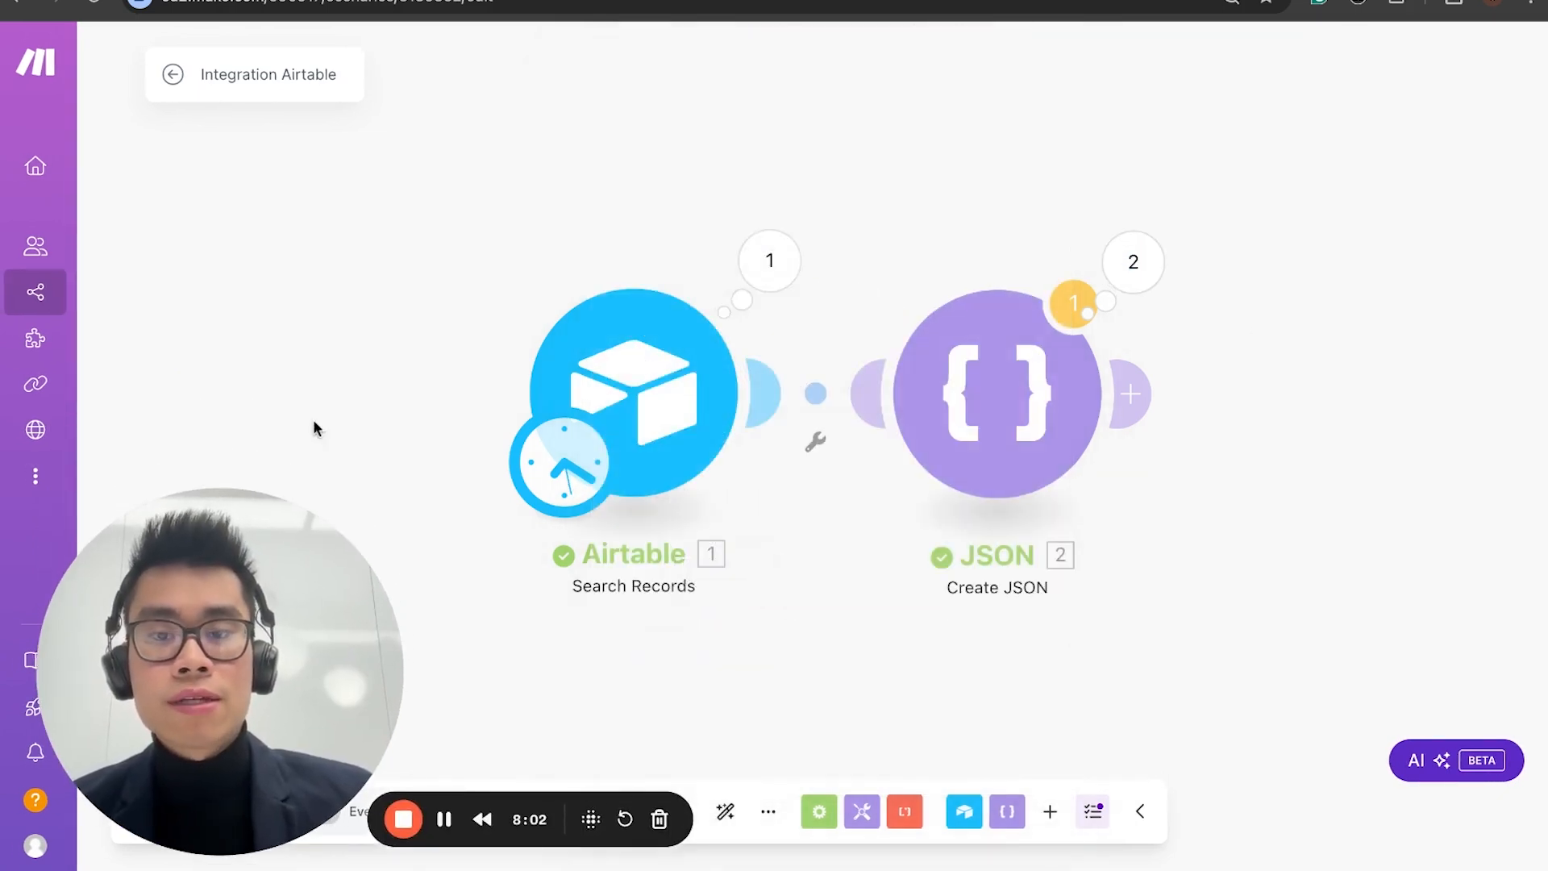
{"action": "scroll", "coordinate": [889, 561], "scroll_direction": "down", "scroll_amount": 5}
{"action": "scroll", "coordinate": [889, 561], "scroll_direction": "up", "scroll_amount": 5}
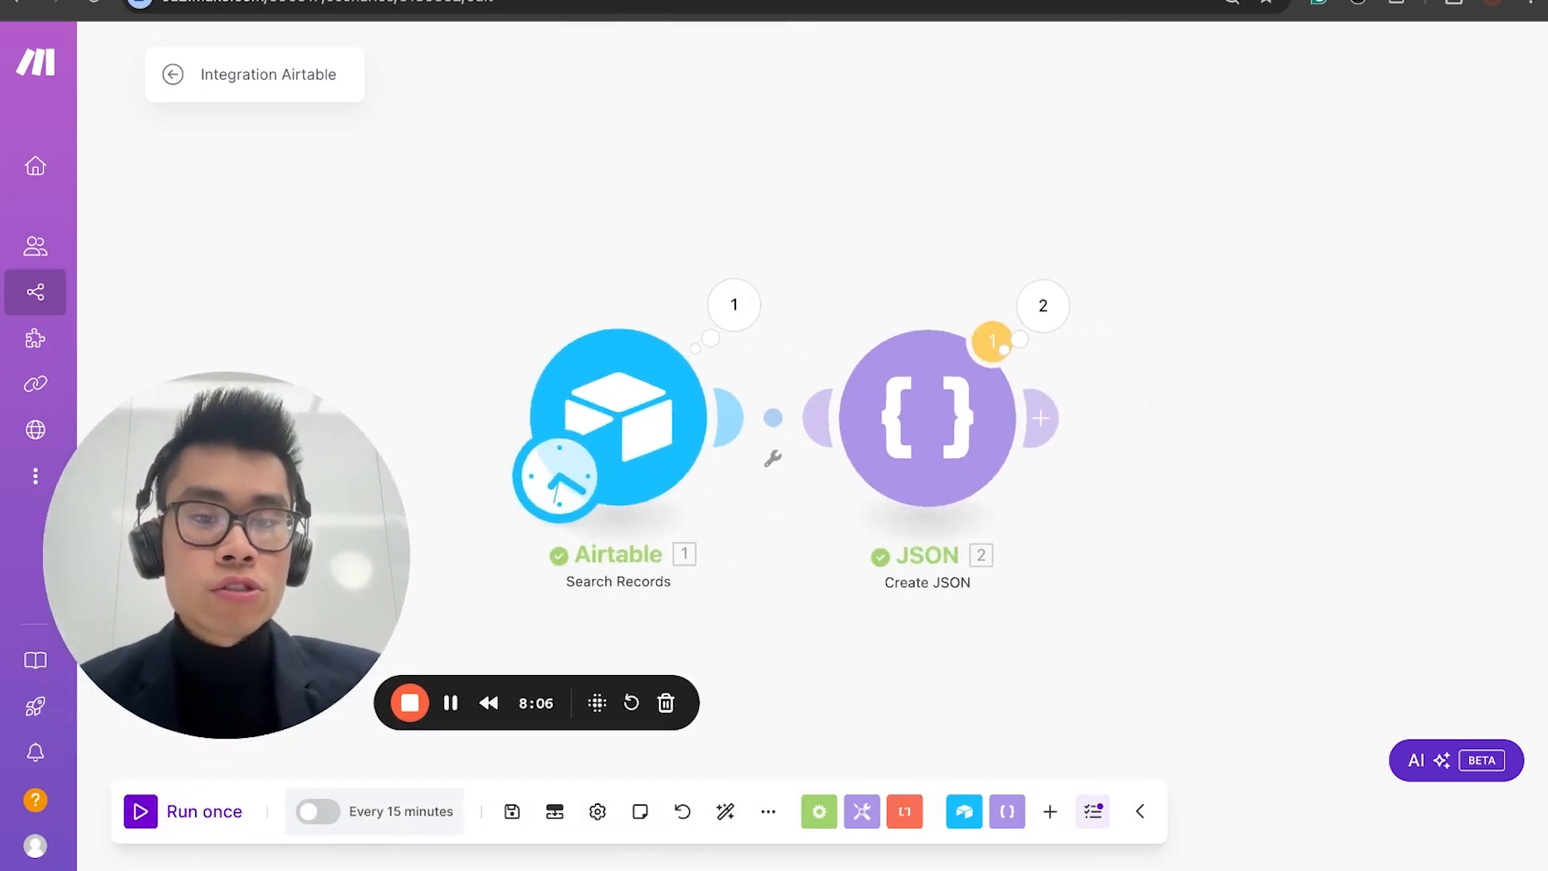
{"action": "scroll", "coordinate": [996, 493], "scroll_direction": "down", "scroll_amount": 5}
{"action": "scroll", "coordinate": [1121, 566], "scroll_direction": "right", "scroll_amount": 2}
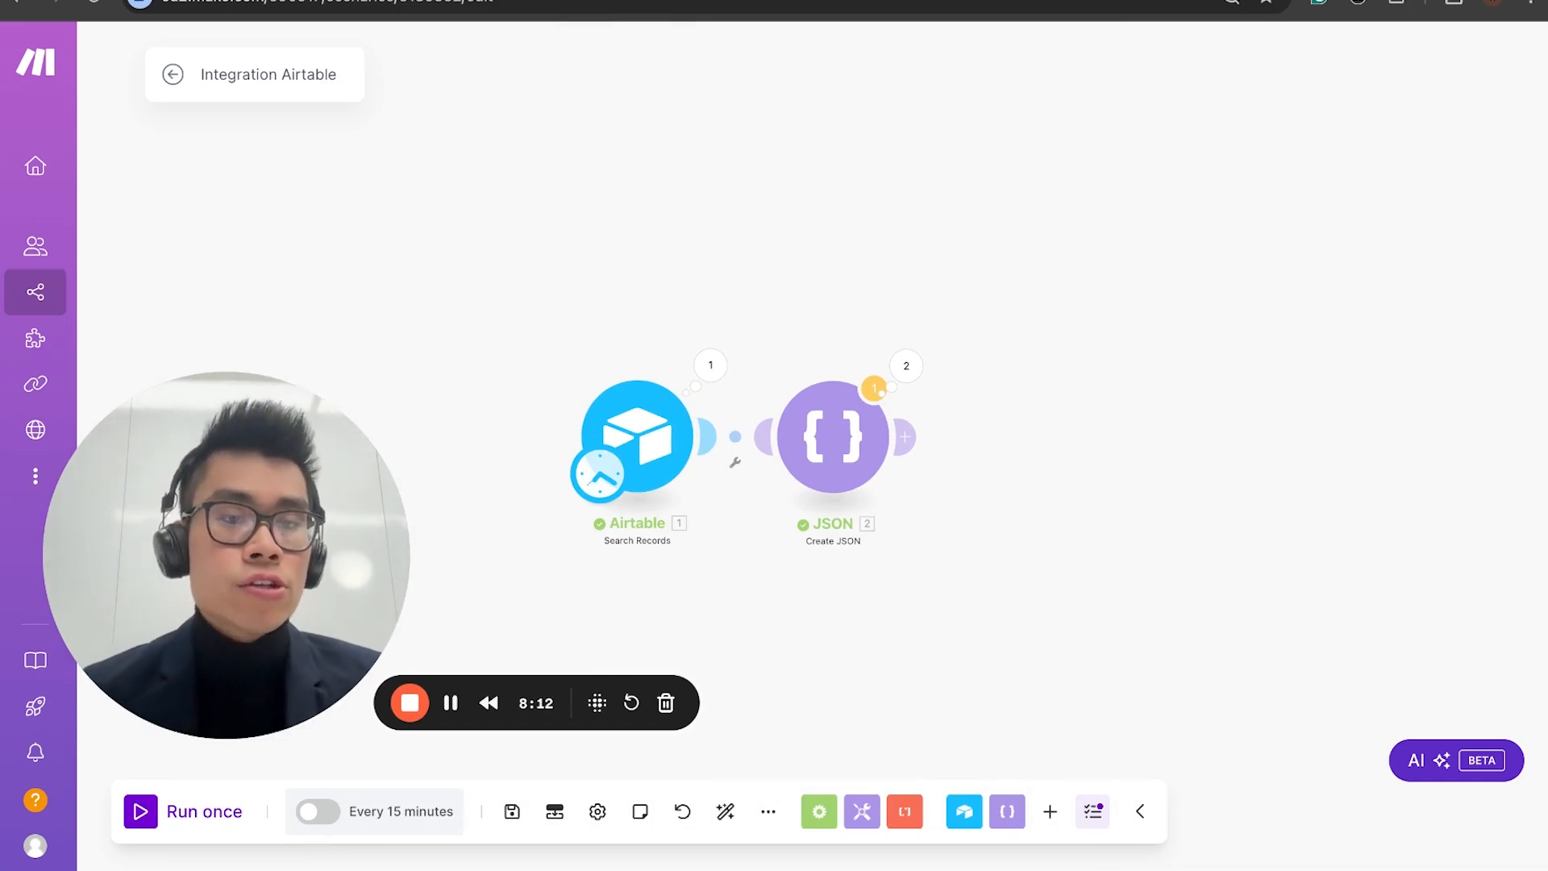
Step: Add an HTTP "Make a request" module after the JSON module
{"action": "left_click", "coordinate": [905, 439]}
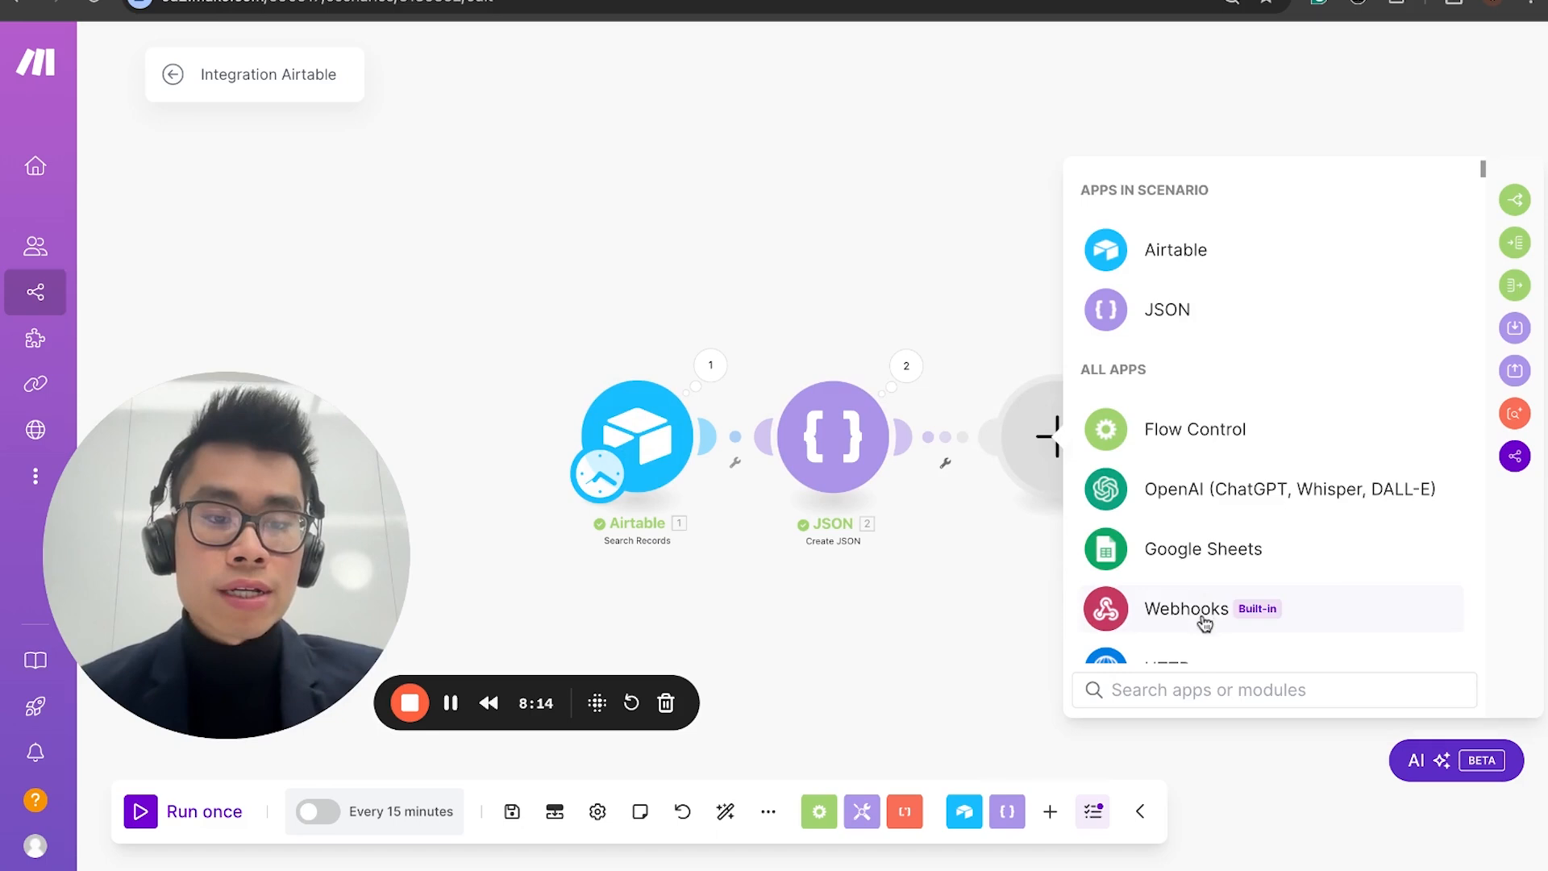
{"action": "type", "text": "gh"}
{"action": "key", "text": "BackSpace"}
{"action": "key", "text": "BackSpace"}
{"action": "type", "text": "http"}
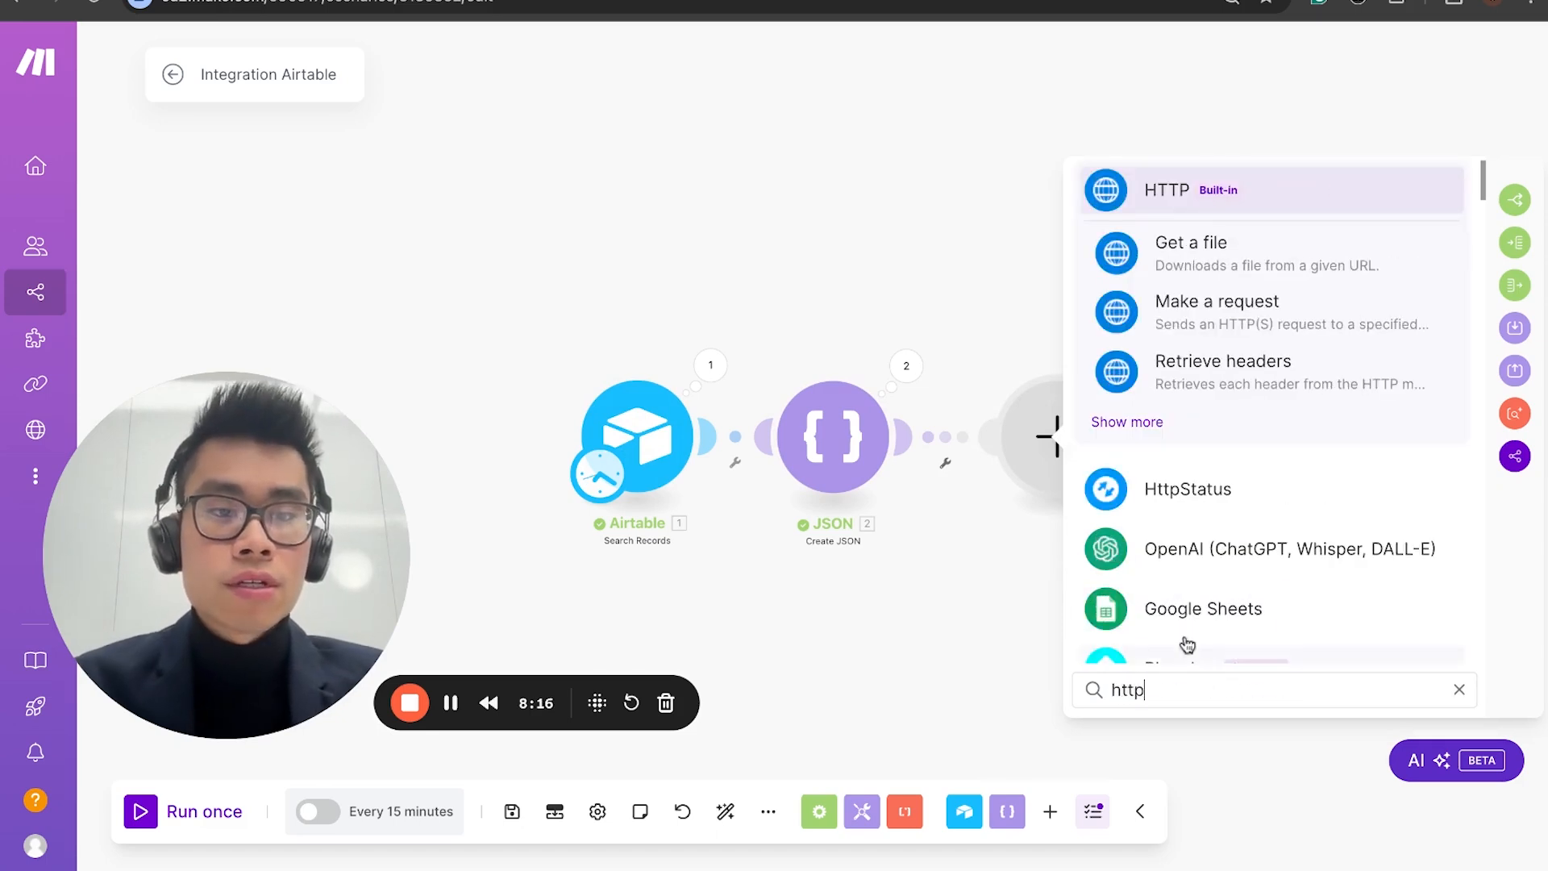
{"action": "left_click", "coordinate": [1249, 314]}
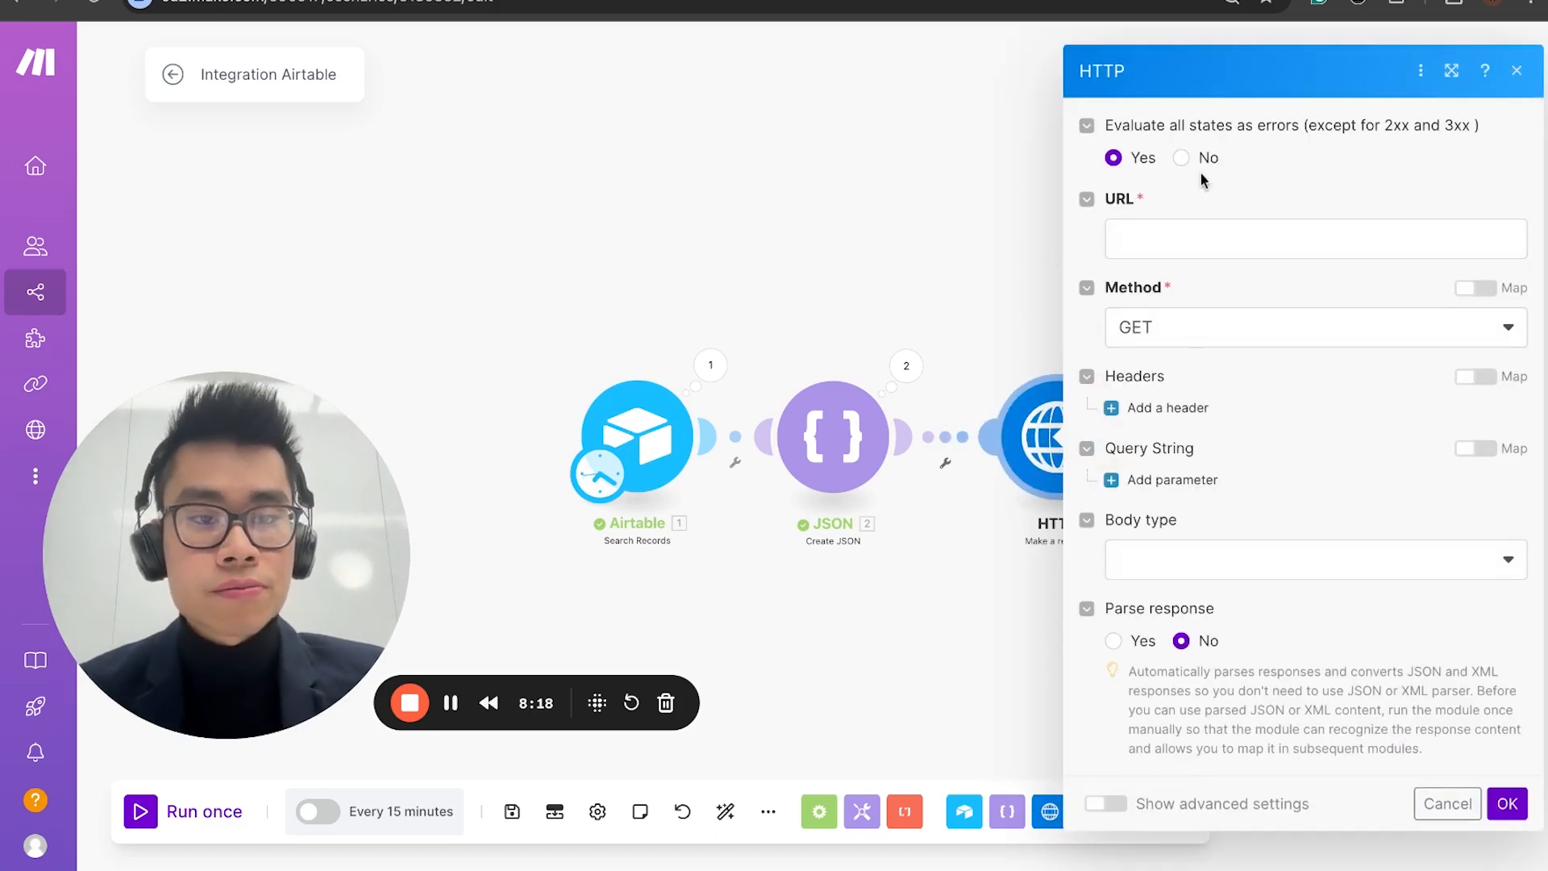
{"action": "left_click", "coordinate": [1176, 240]}
{"action": "left_click", "coordinate": [484, 233]}
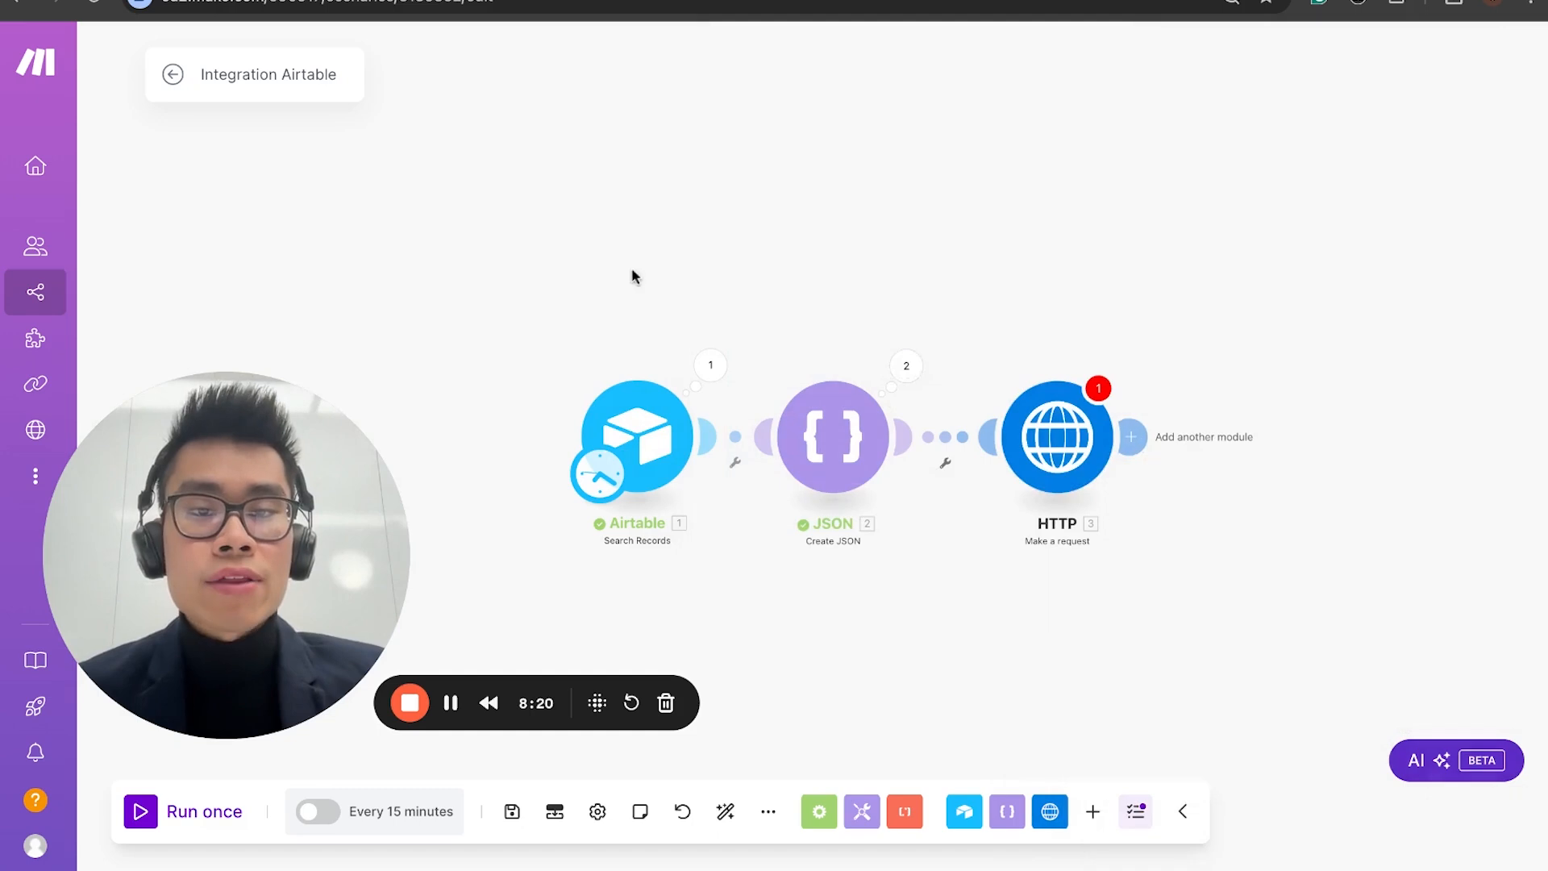
{"action": "left_click", "coordinate": [1043, 445]}
{"action": "left_click", "coordinate": [1200, 234]}
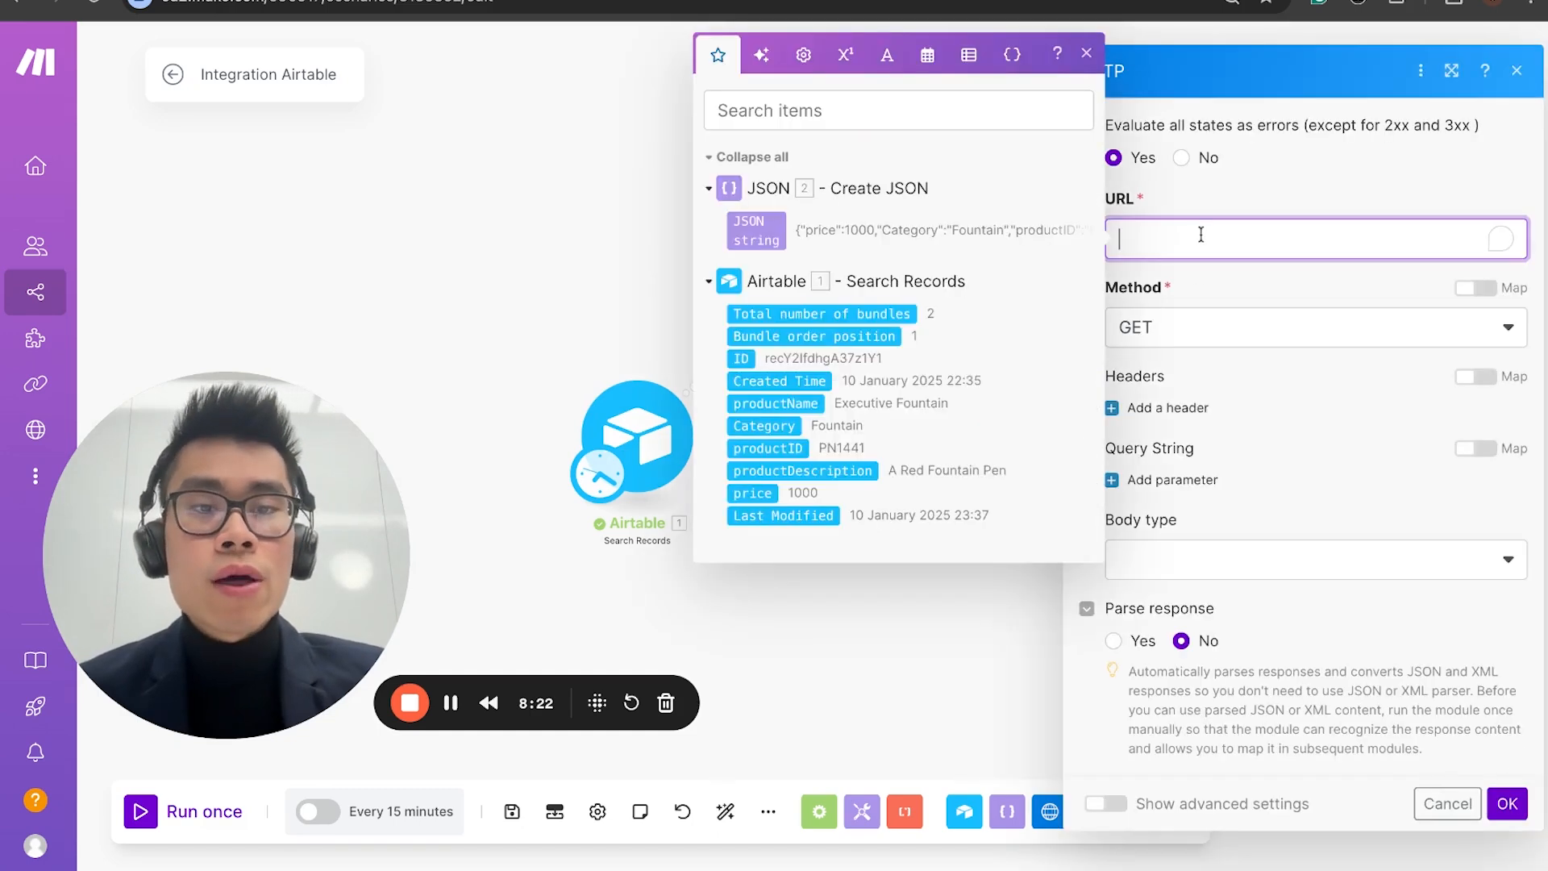
{"action": "left_click", "coordinate": [528, 200]}
{"action": "left_click_drag", "start_coordinate": [241, 556], "coordinate": [207, 664]}
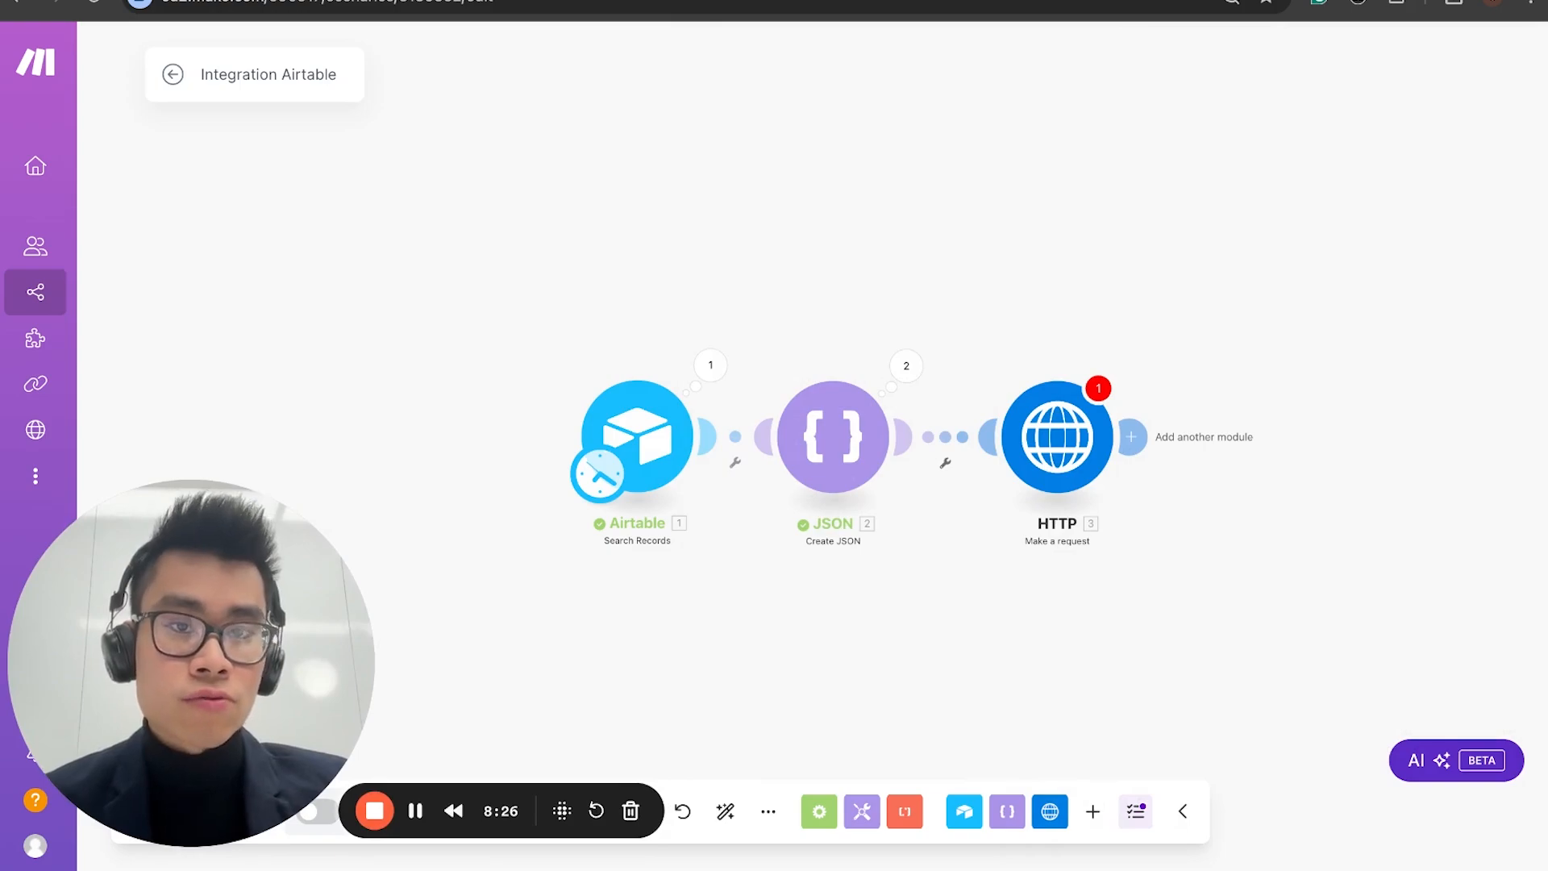
{"action": "left_click", "coordinate": [613, 1]}
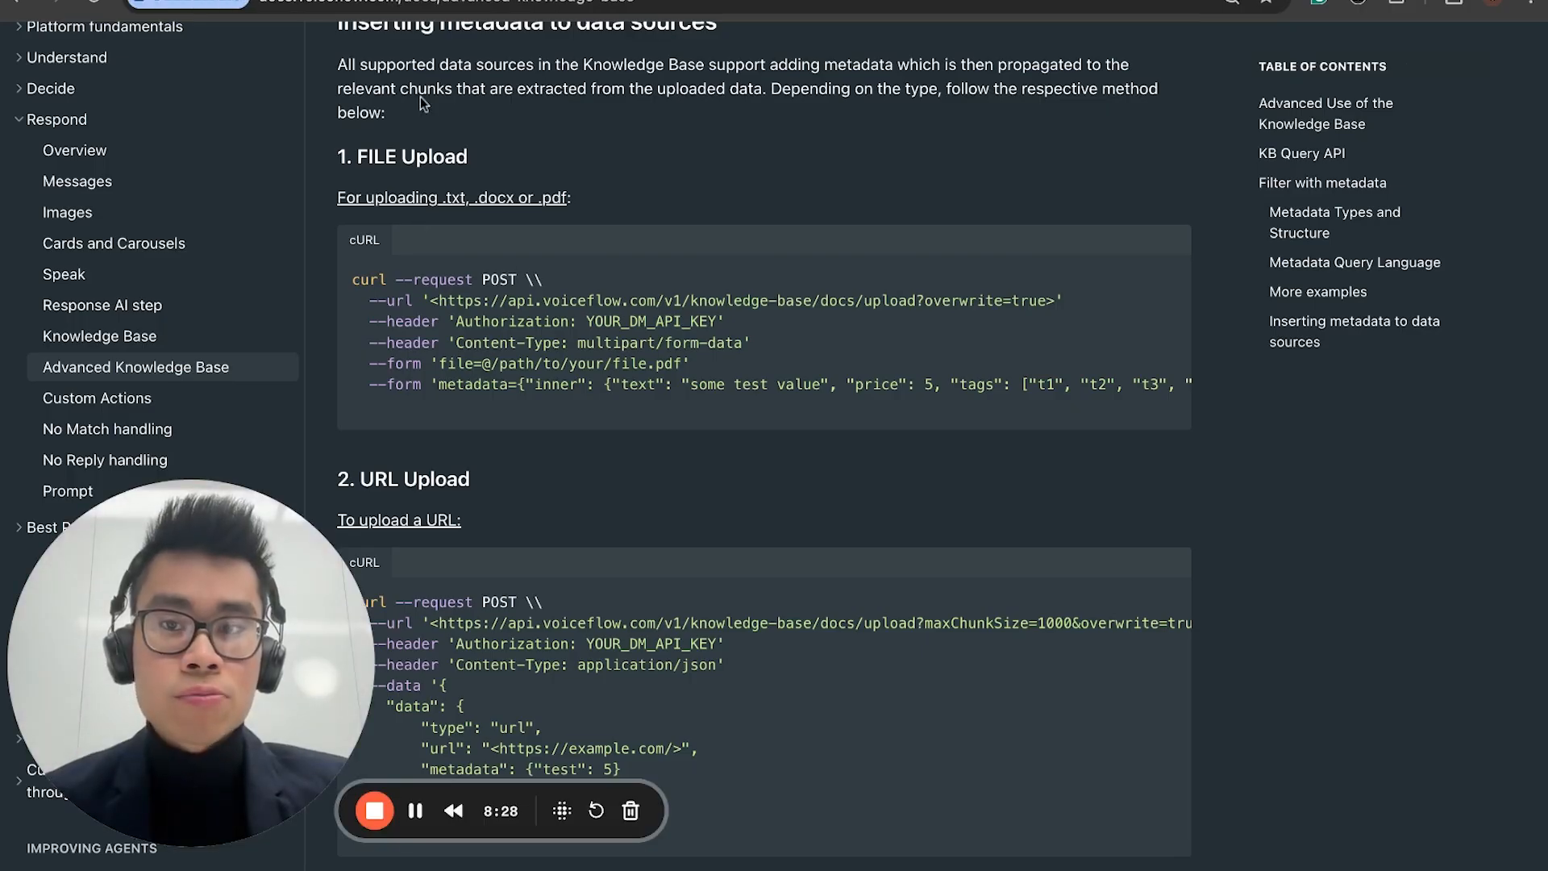
{"action": "left_click", "coordinate": [194, 2]}
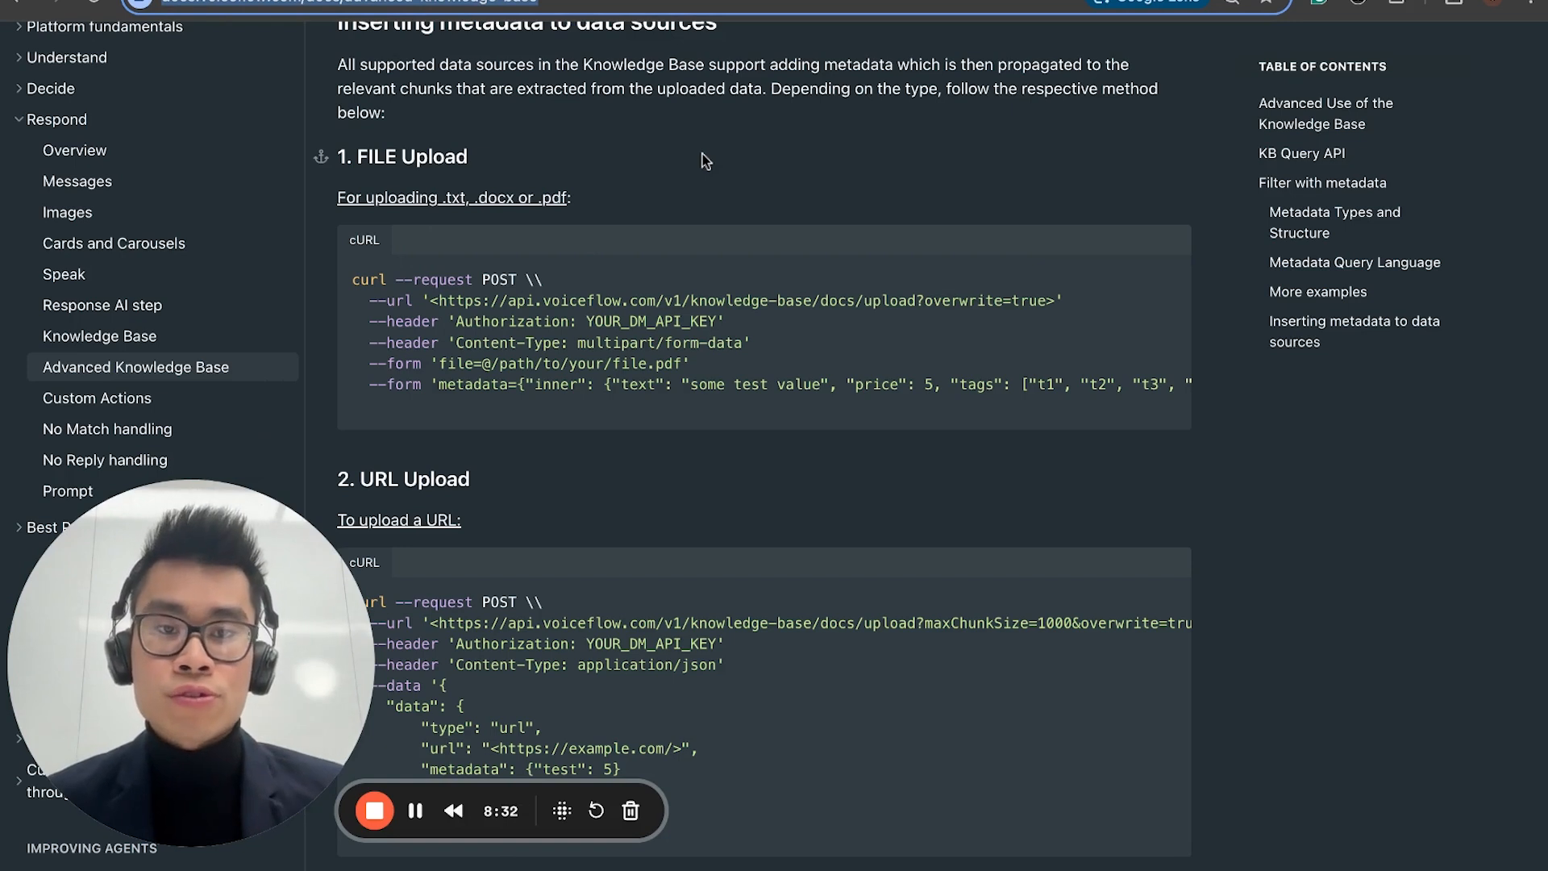
{"action": "scroll", "coordinate": [676, 248], "scroll_direction": "up", "scroll_amount": 2}
{"action": "scroll", "coordinate": [676, 249], "scroll_direction": "down", "scroll_amount": 2}
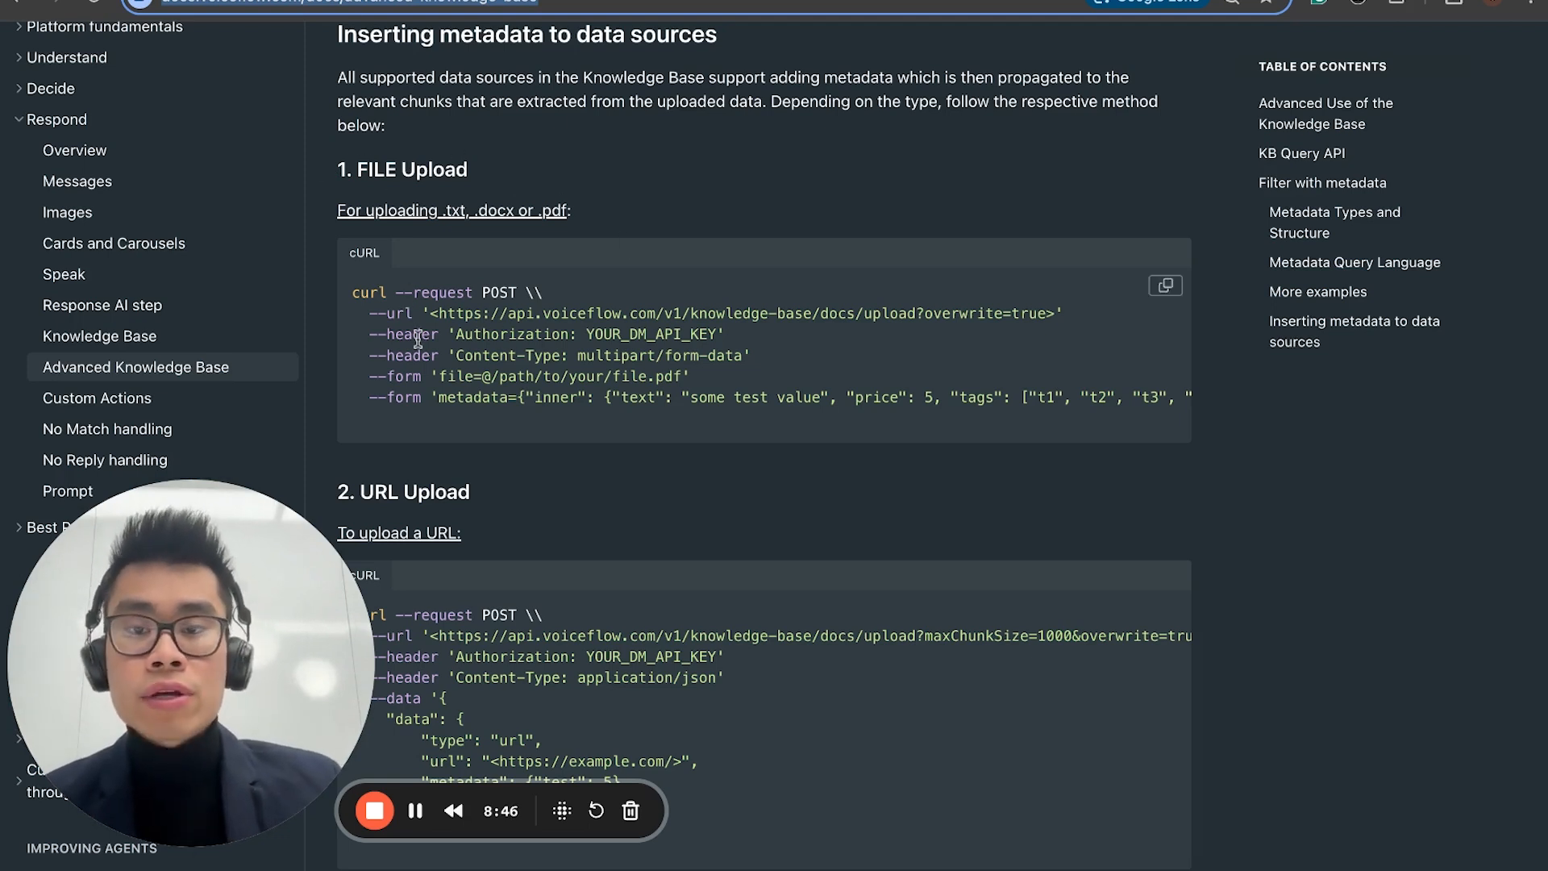
{"action": "scroll", "coordinate": [418, 339], "scroll_direction": "down", "scroll_amount": 1}
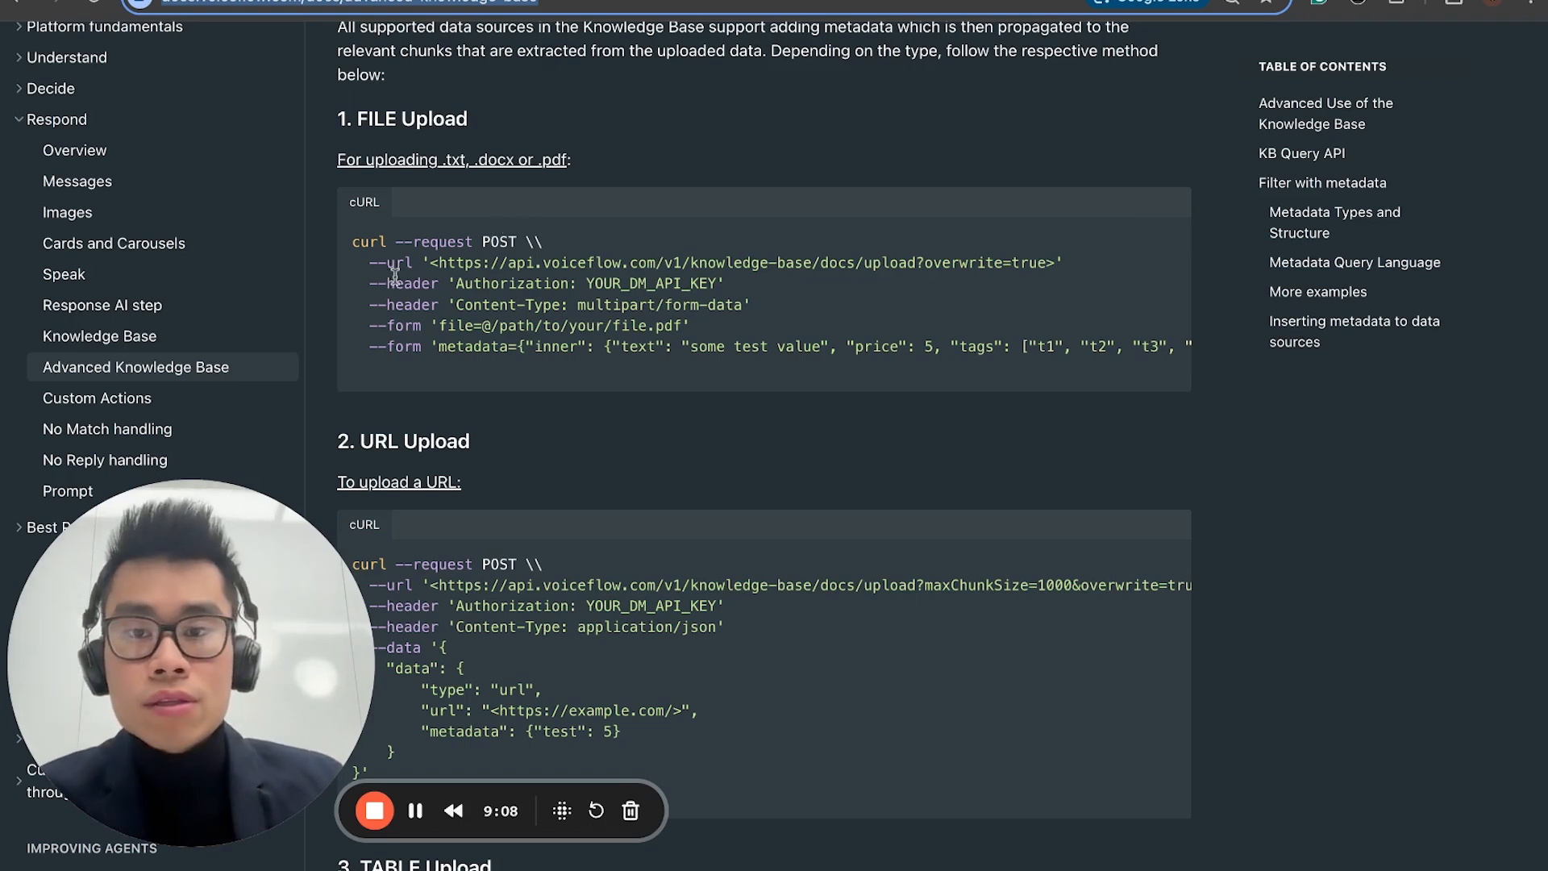
{"action": "left_click_drag", "start_coordinate": [440, 257], "coordinate": [1072, 263]}
{"action": "key", "text": "ctrl+c"}
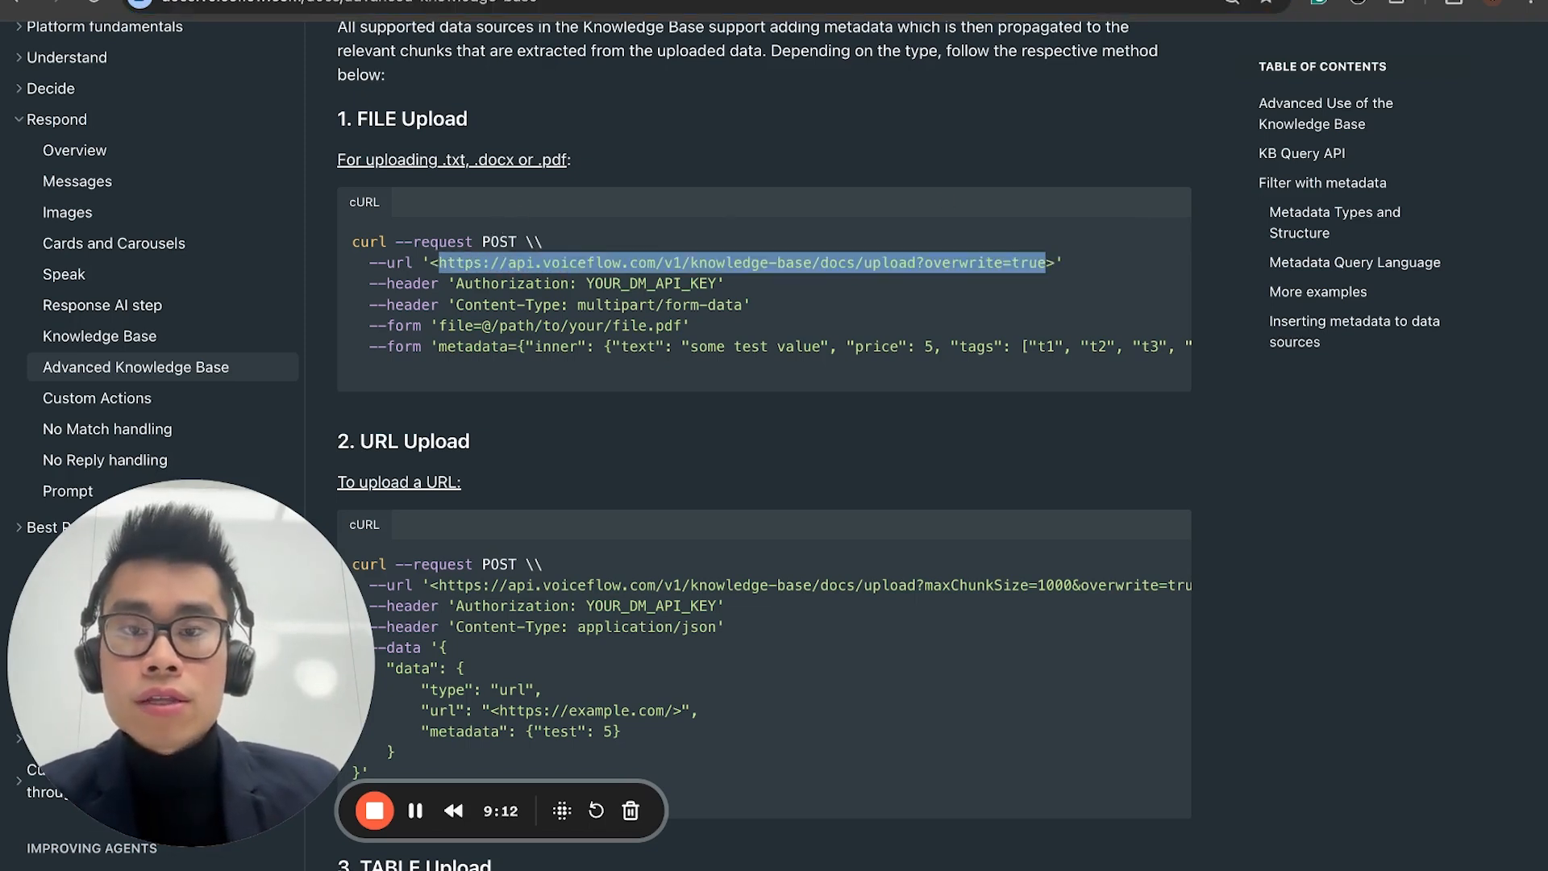
Step: Return to the Make scenario, paste the copied upload URL into the HTTP module and set its method to POST
{"action": "left_click", "coordinate": [746, 2]}
{"action": "left_click", "coordinate": [806, 2]}
{"action": "left_click", "coordinate": [1058, 460]}
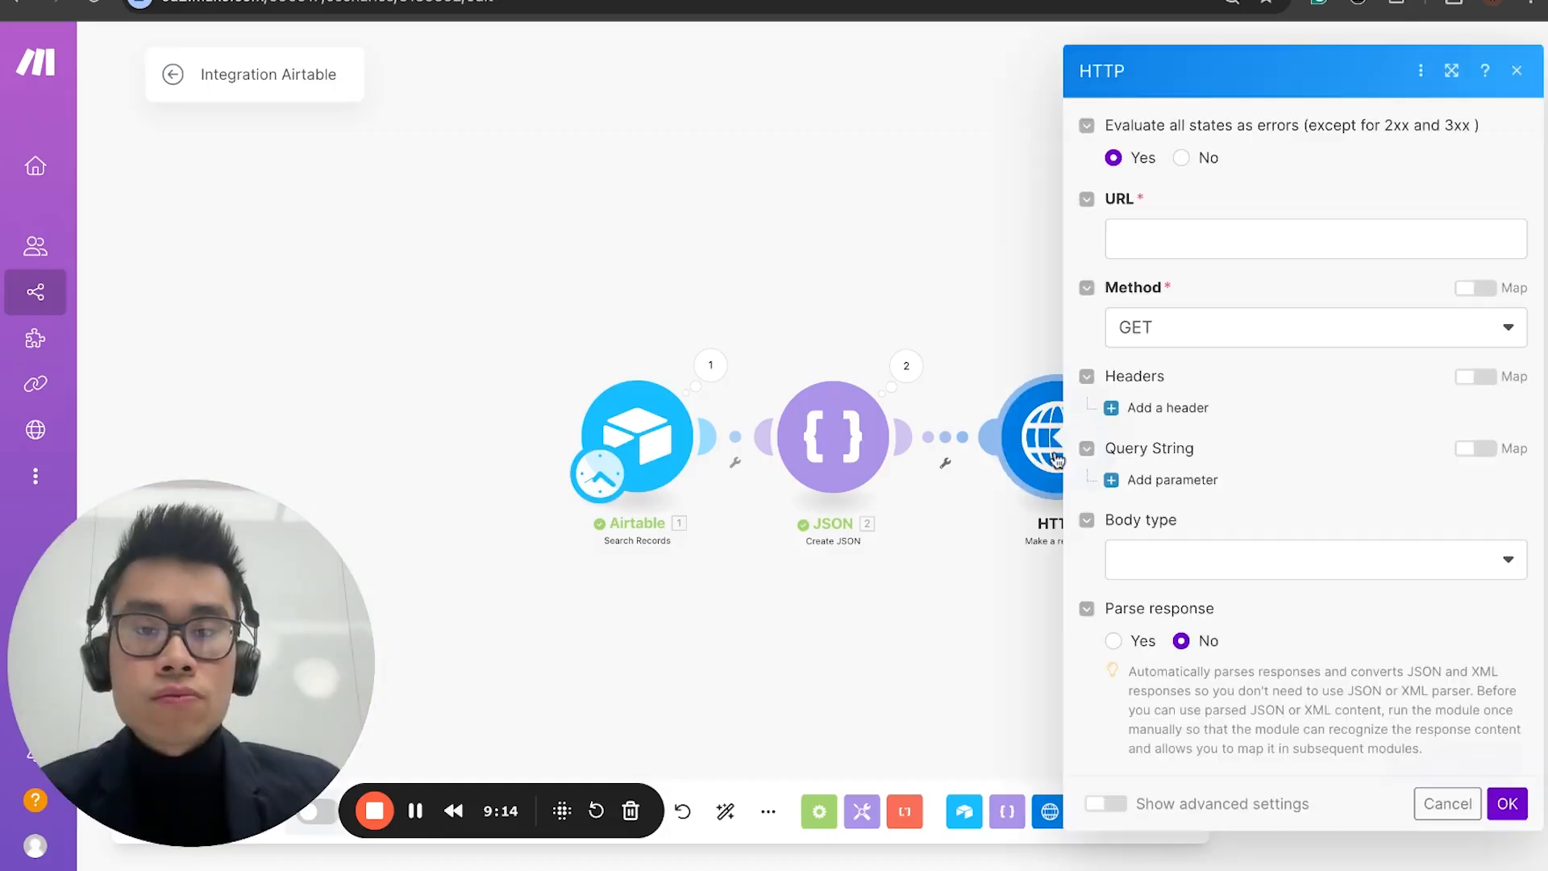
{"action": "left_click", "coordinate": [1182, 237]}
{"action": "key", "text": "ctrl+v"}
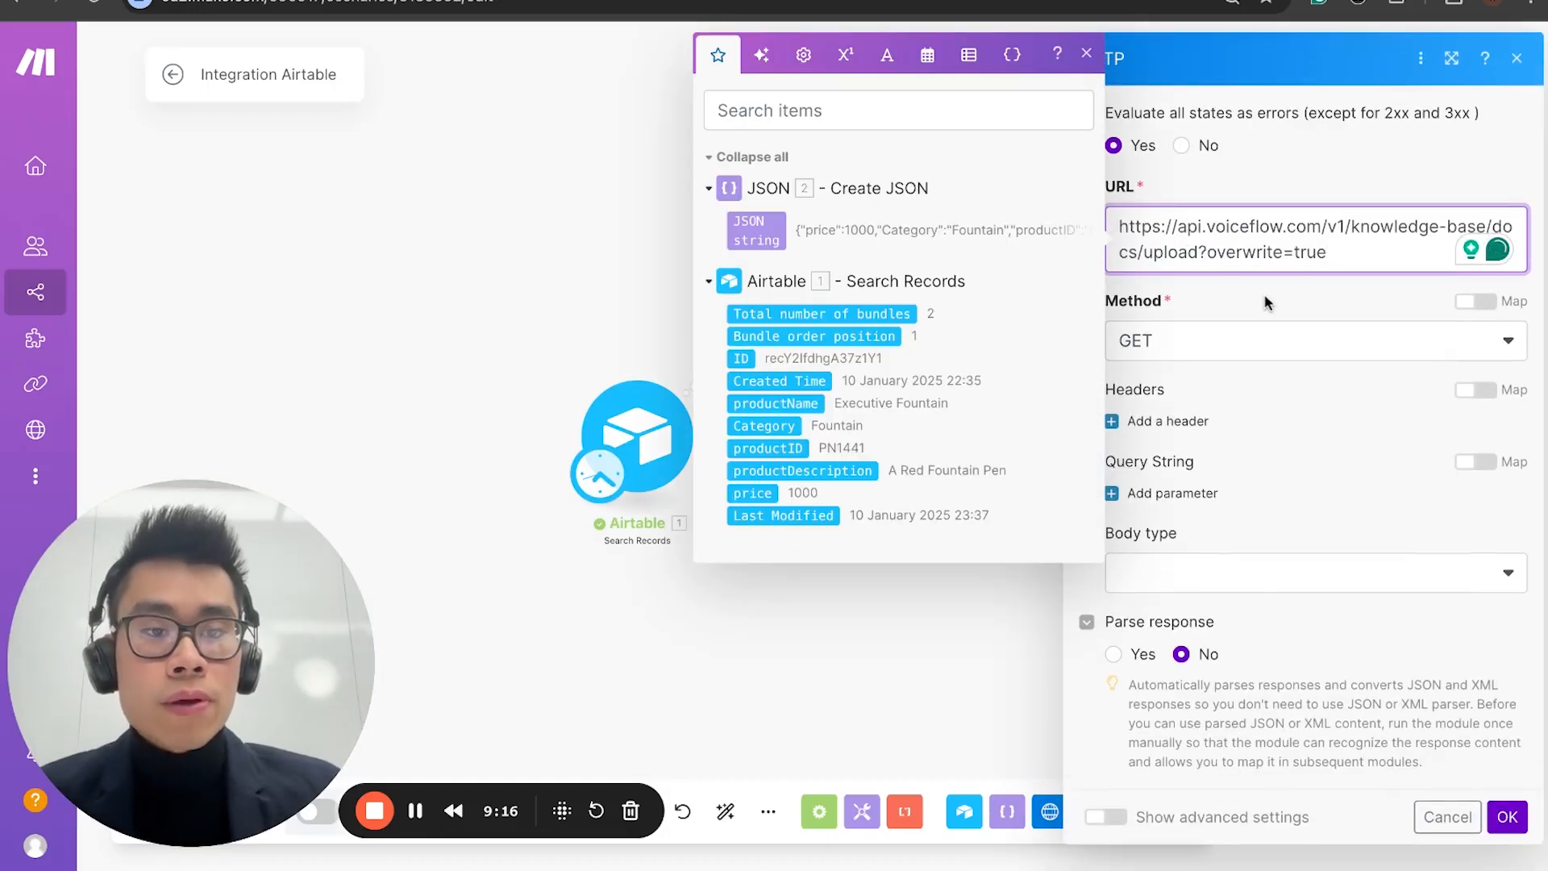
{"action": "left_click", "coordinate": [1261, 340]}
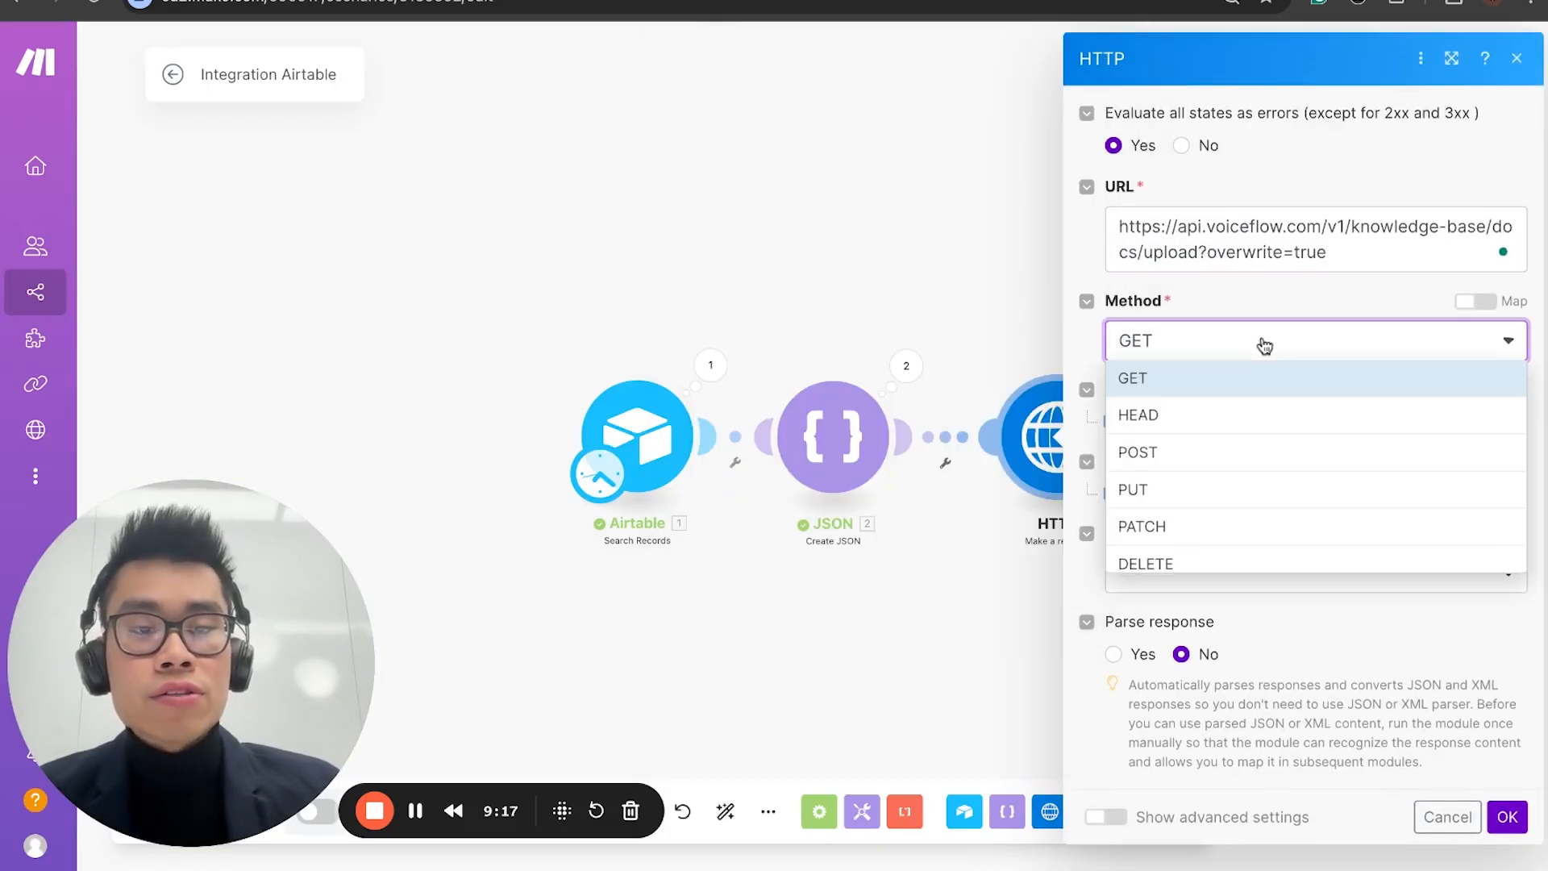
{"action": "left_click", "coordinate": [1207, 453]}
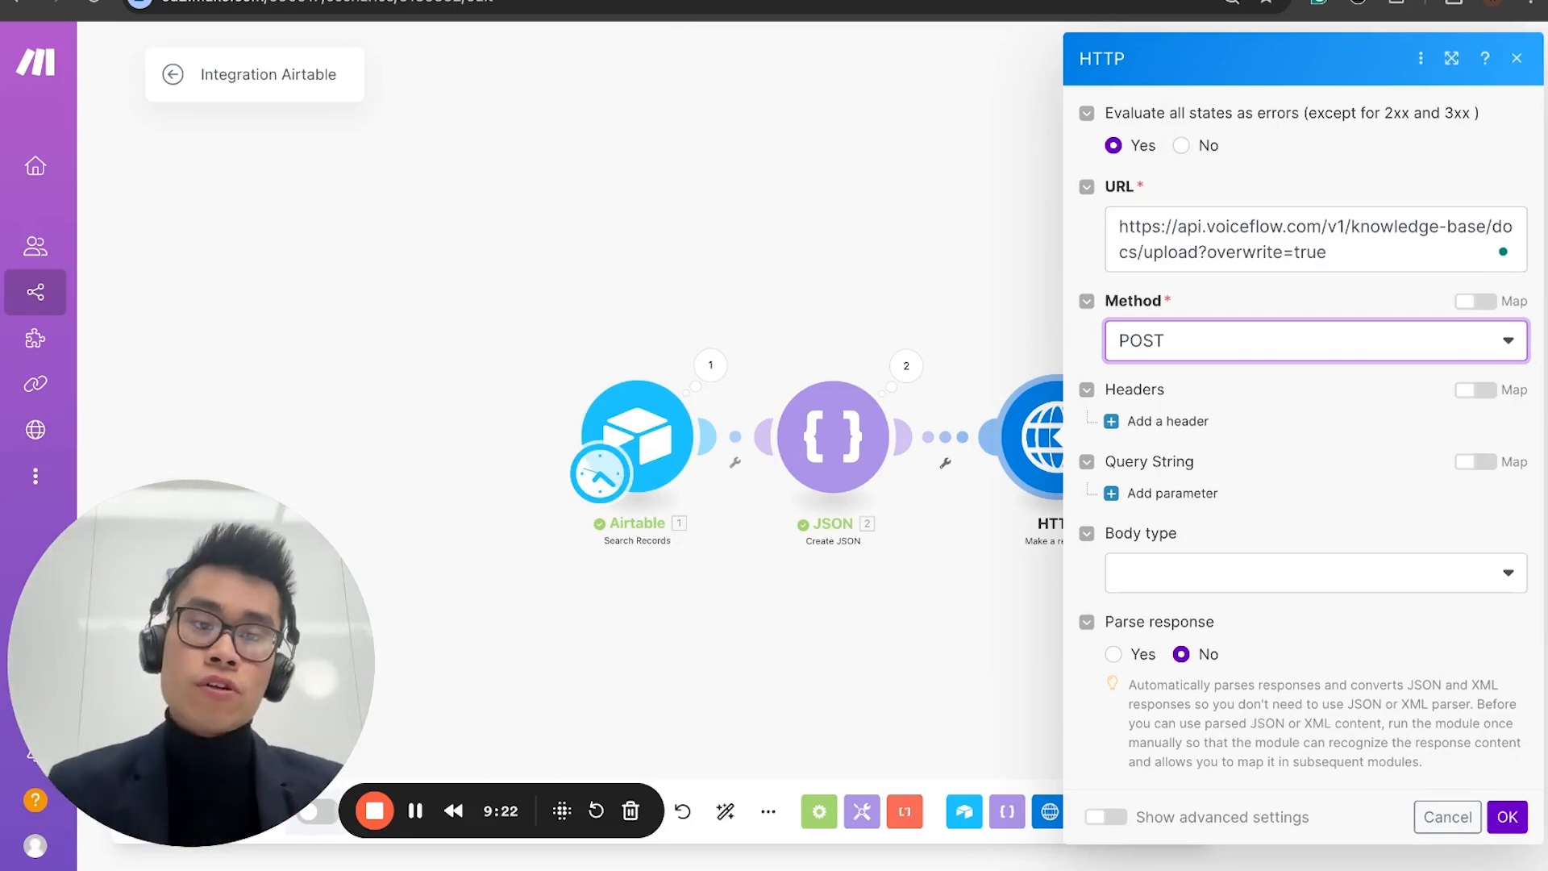
Step: Add a header to the HTTP request and name it Authorization, taking the name from the documentation's file upload example
{"action": "left_click", "coordinate": [1153, 421]}
{"action": "left_click", "coordinate": [1212, 488]}
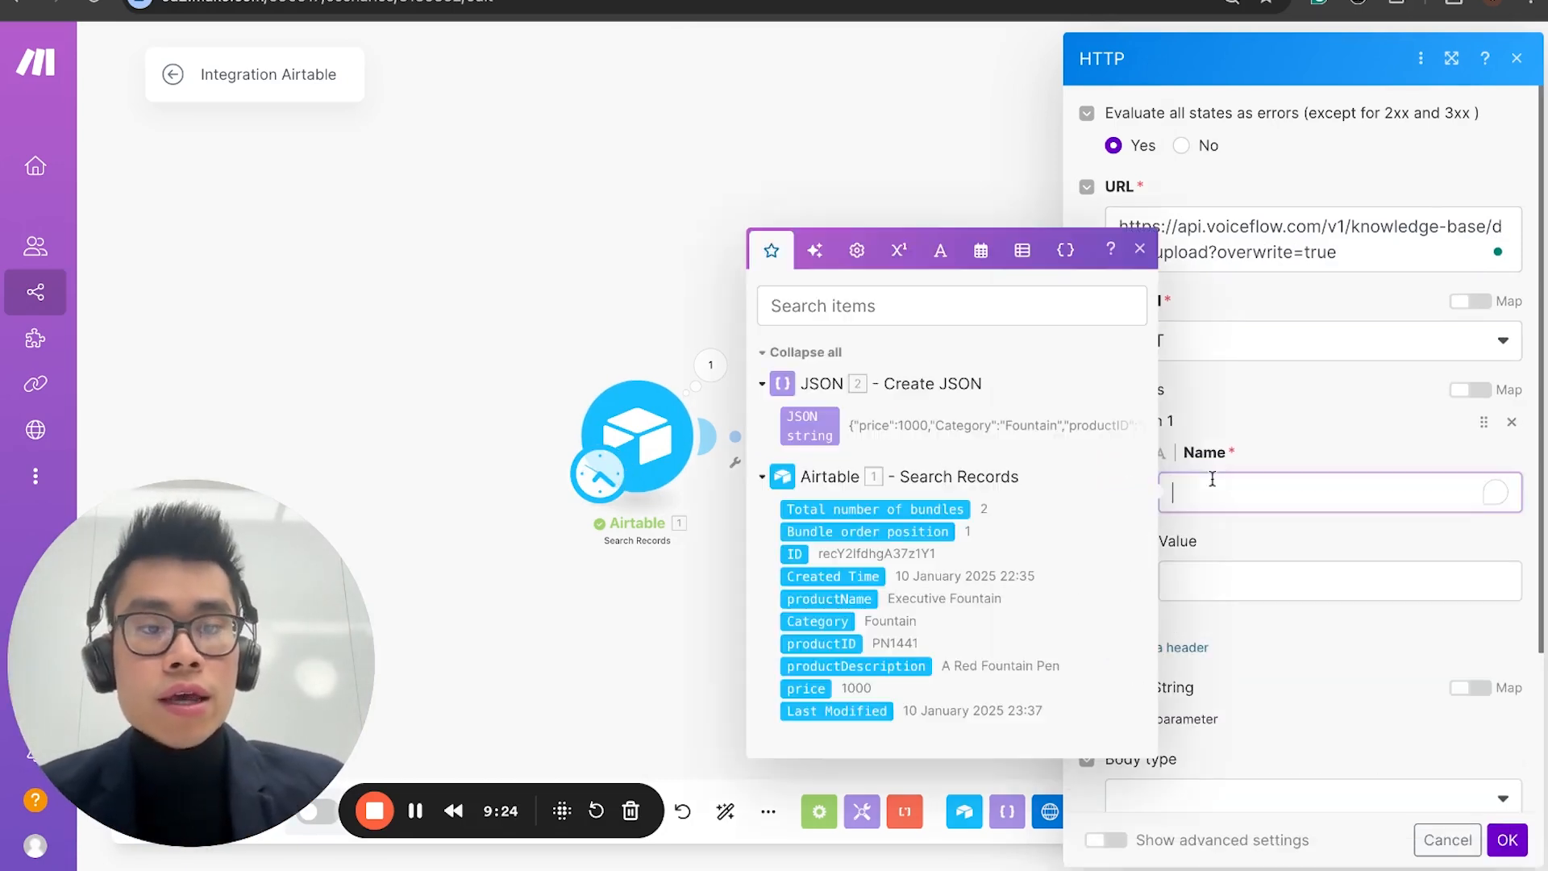
{"action": "left_click", "coordinate": [685, 0]}
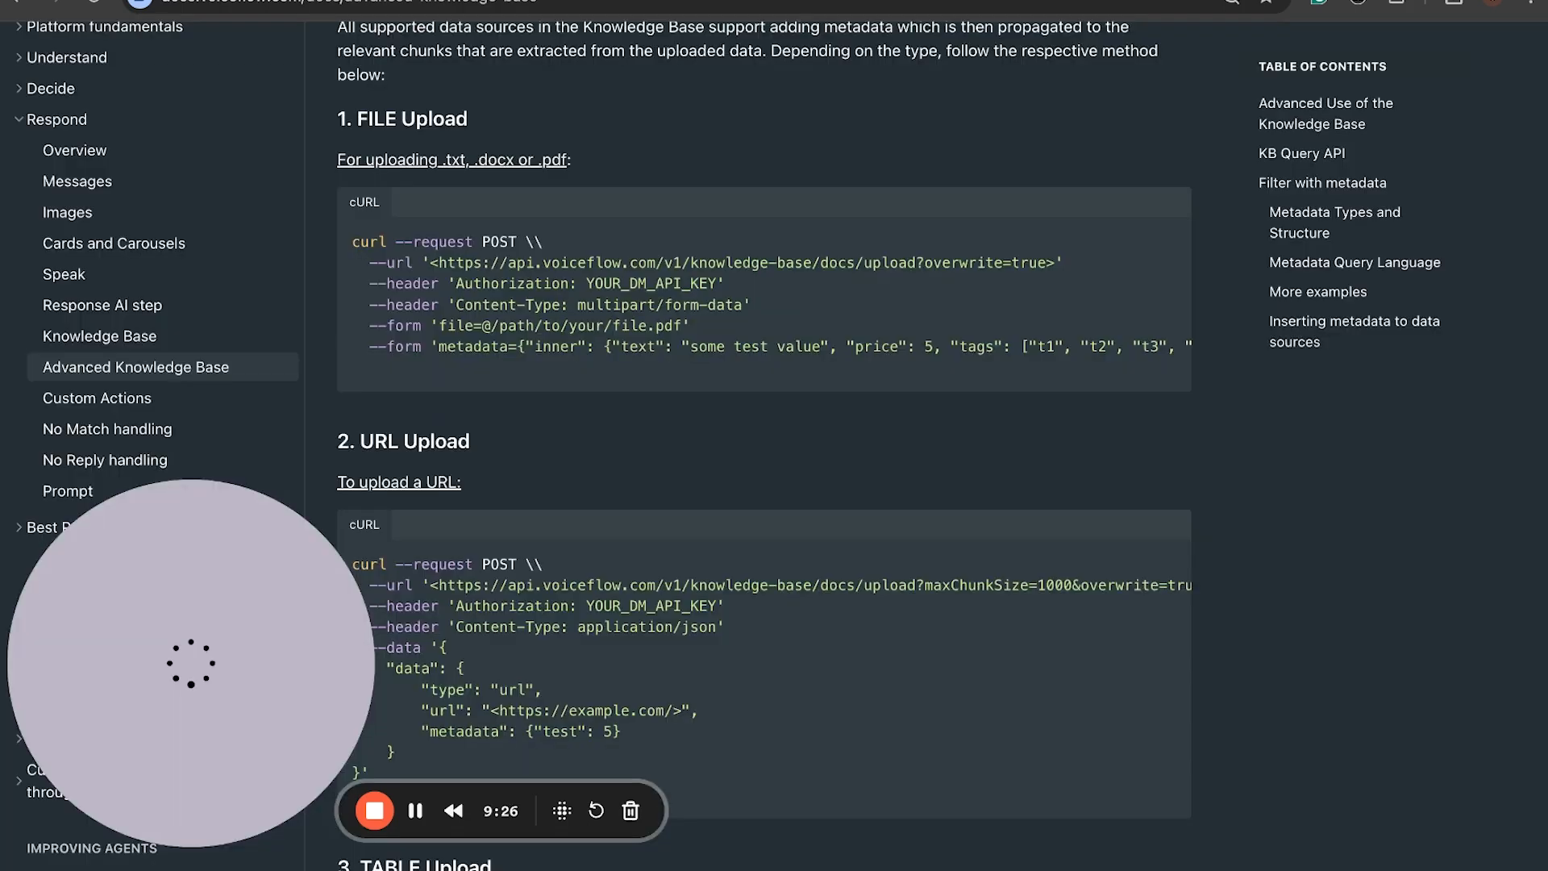
{"action": "left_click_drag", "start_coordinate": [460, 282], "coordinate": [605, 283]}
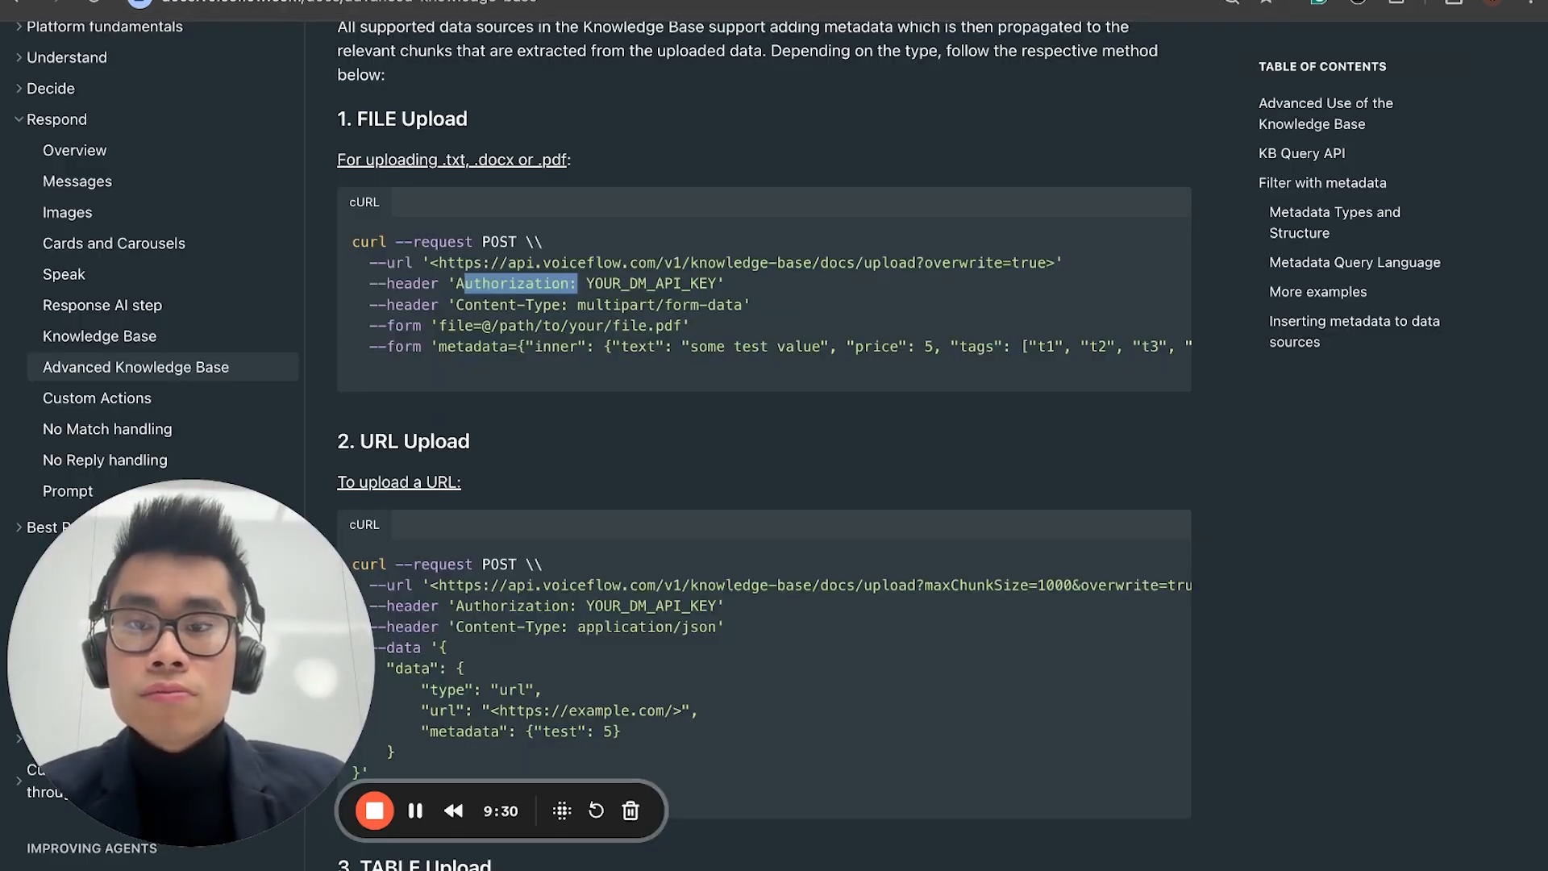
{"action": "left_click", "coordinate": [686, 0]}
{"action": "type", "text": "Authorization:"}
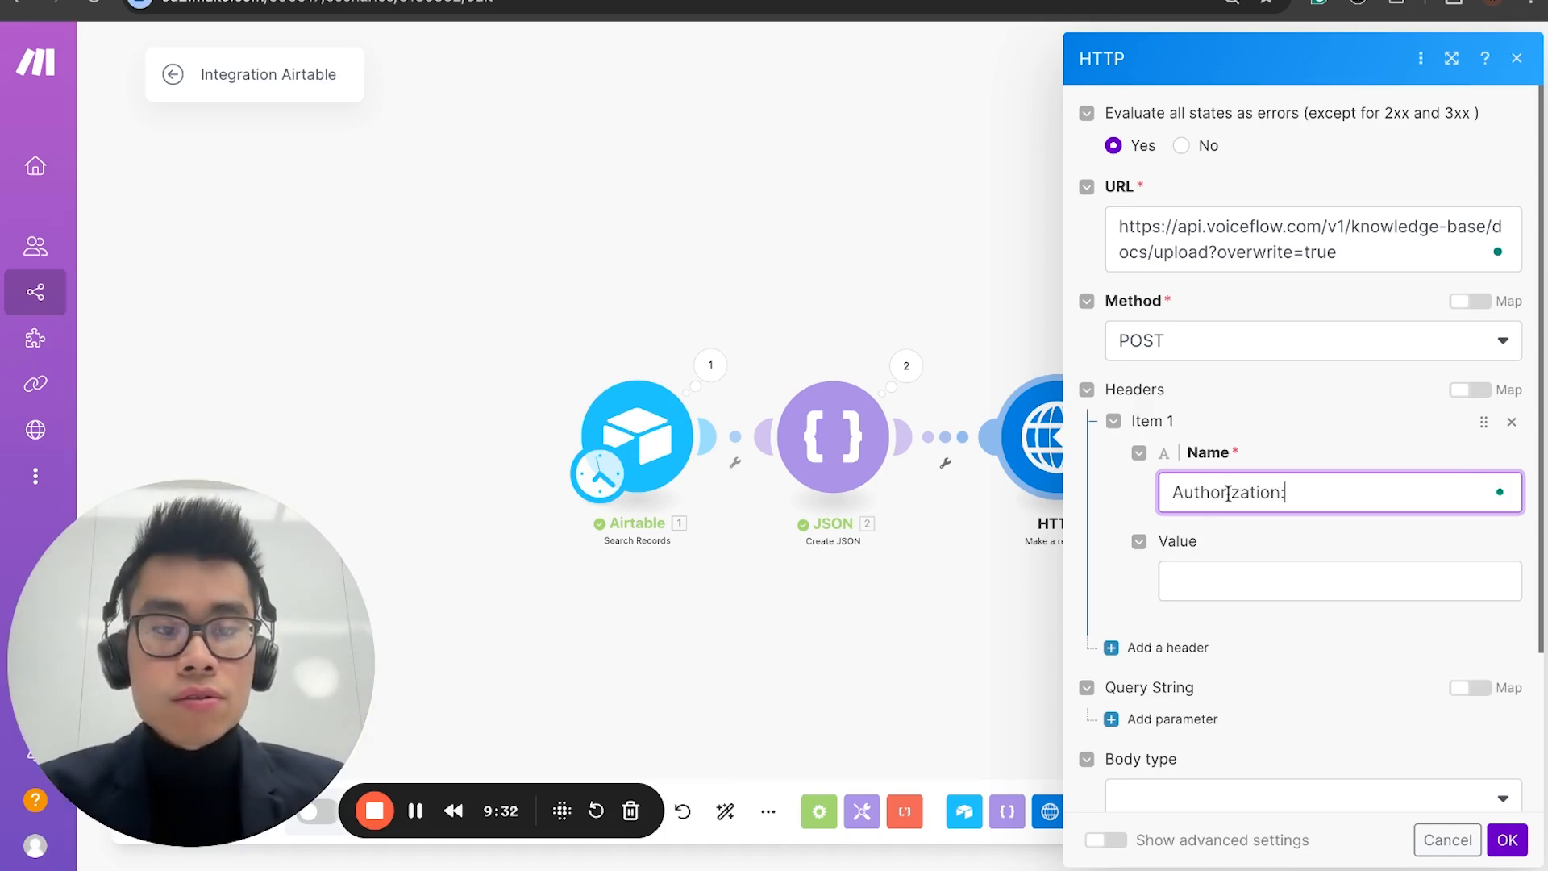
{"action": "left_click", "coordinate": [1239, 567]}
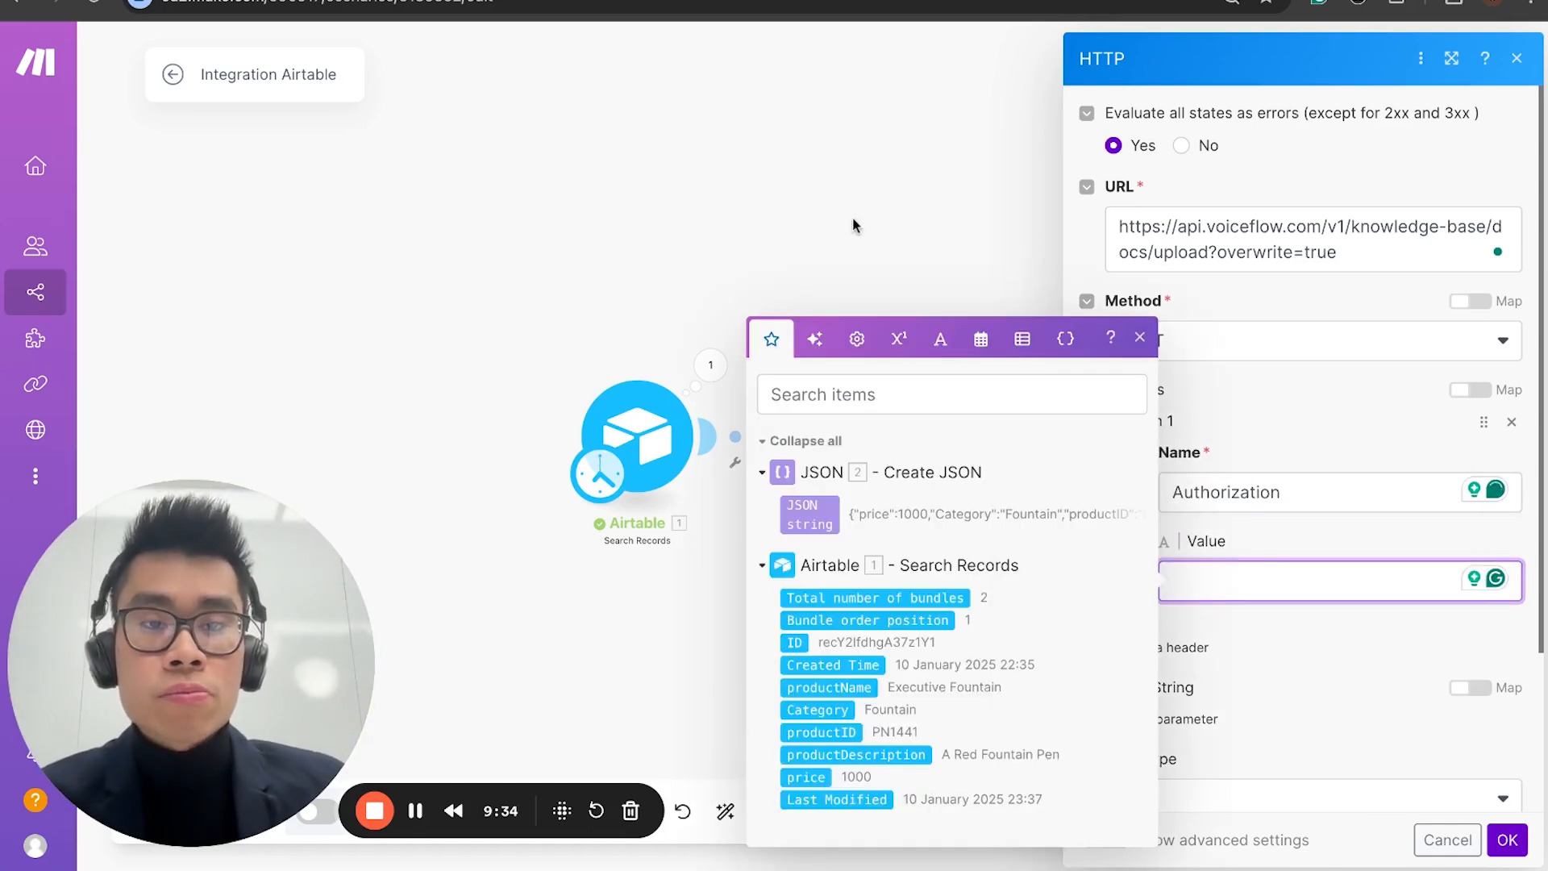
{"action": "left_click", "coordinate": [1337, 539]}
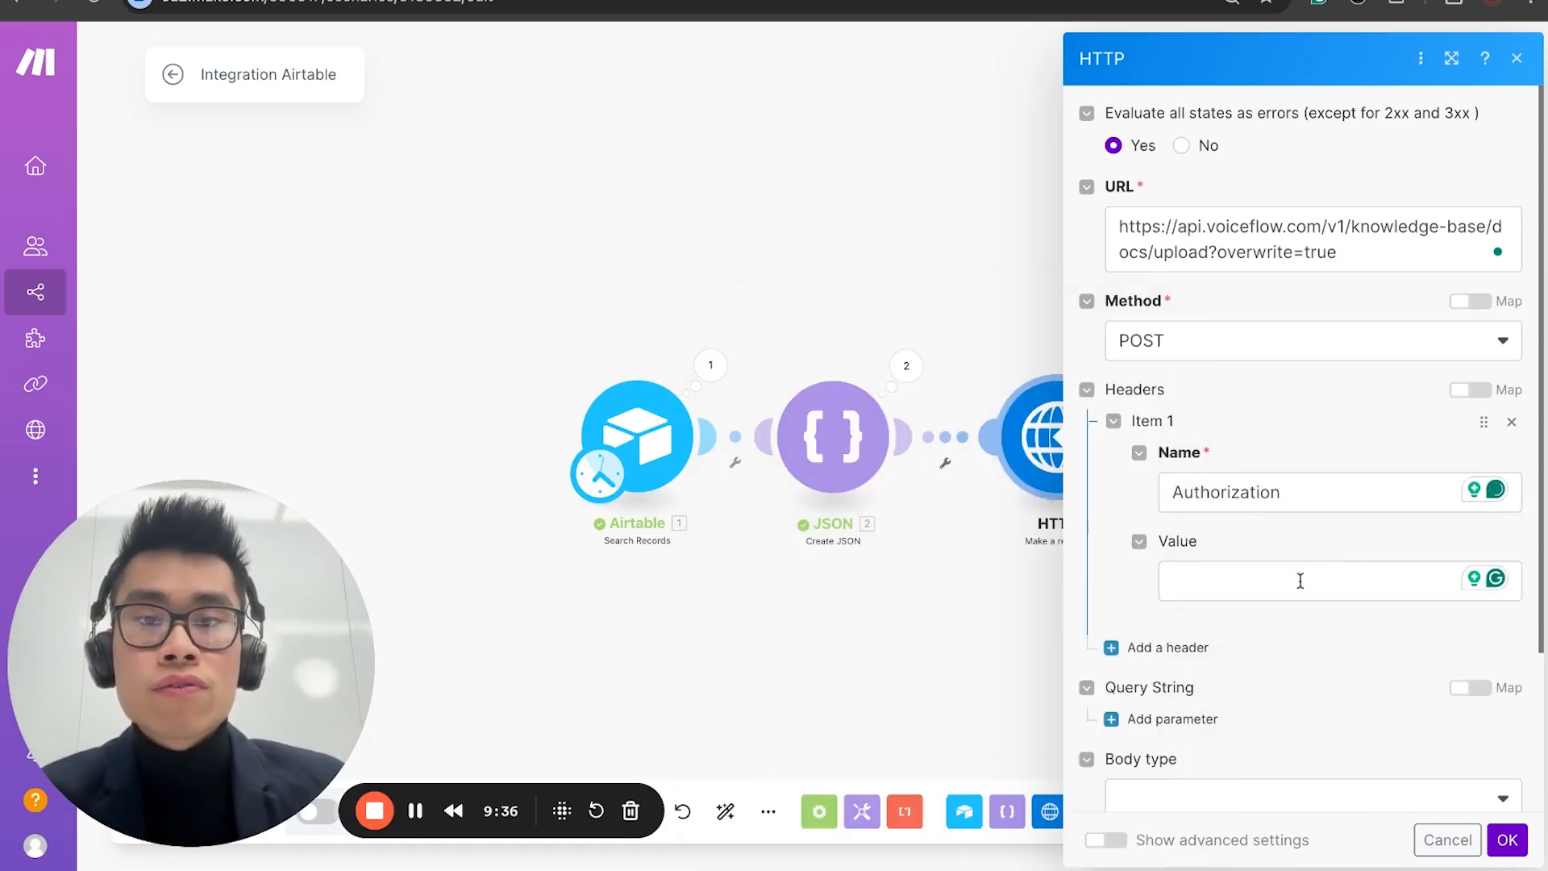
Step: Switch to the Update KB agent in Voiceflow and copy its primary API key
{"action": "key", "text": "ctrl+Tab"}
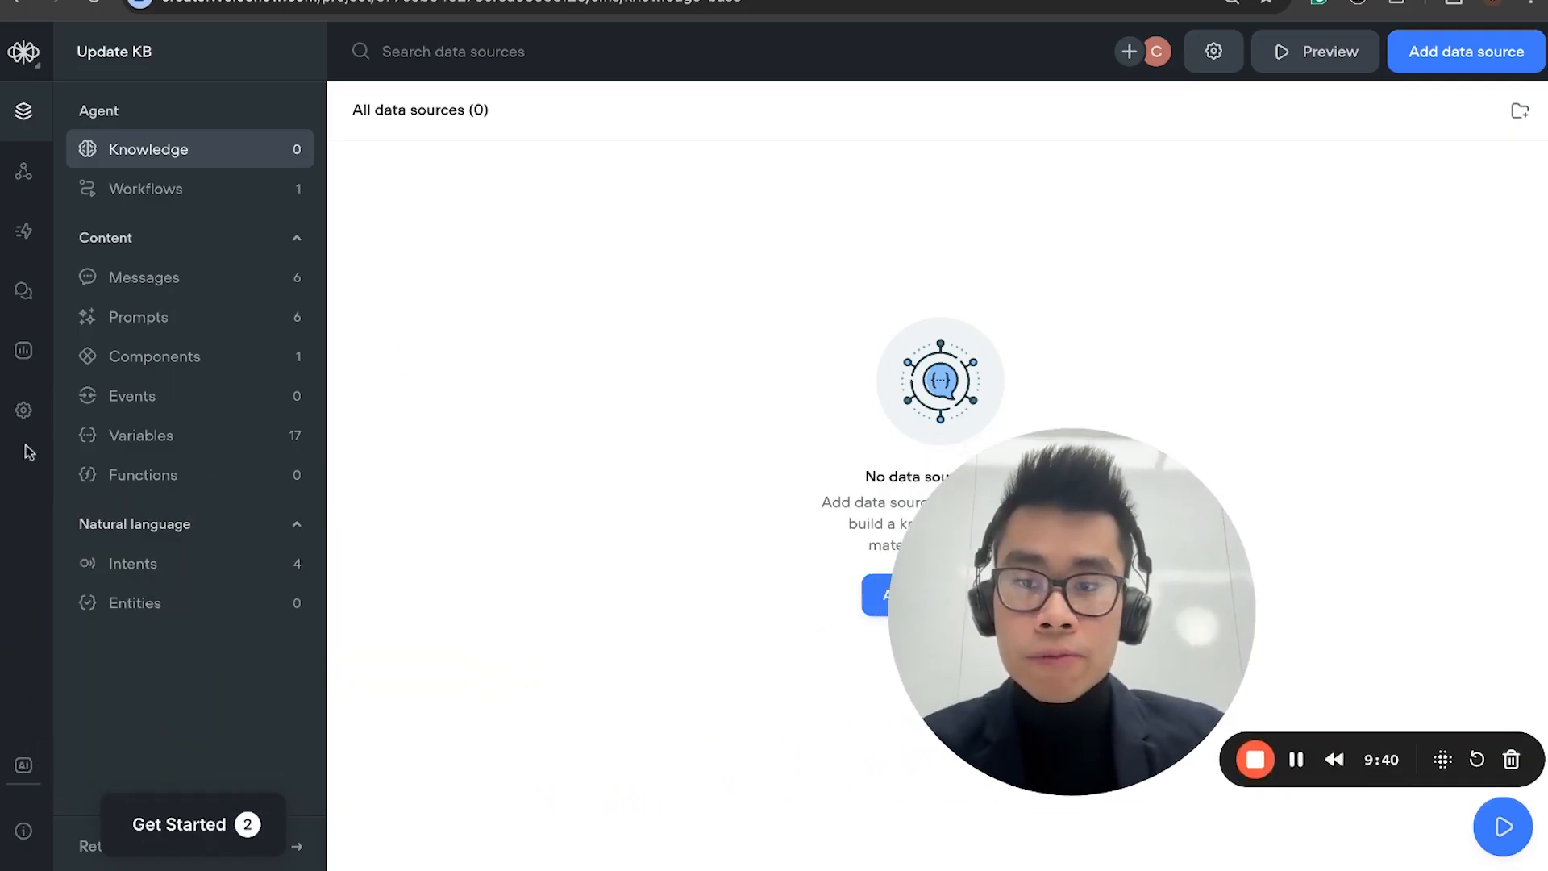
{"action": "left_click", "coordinate": [23, 171]}
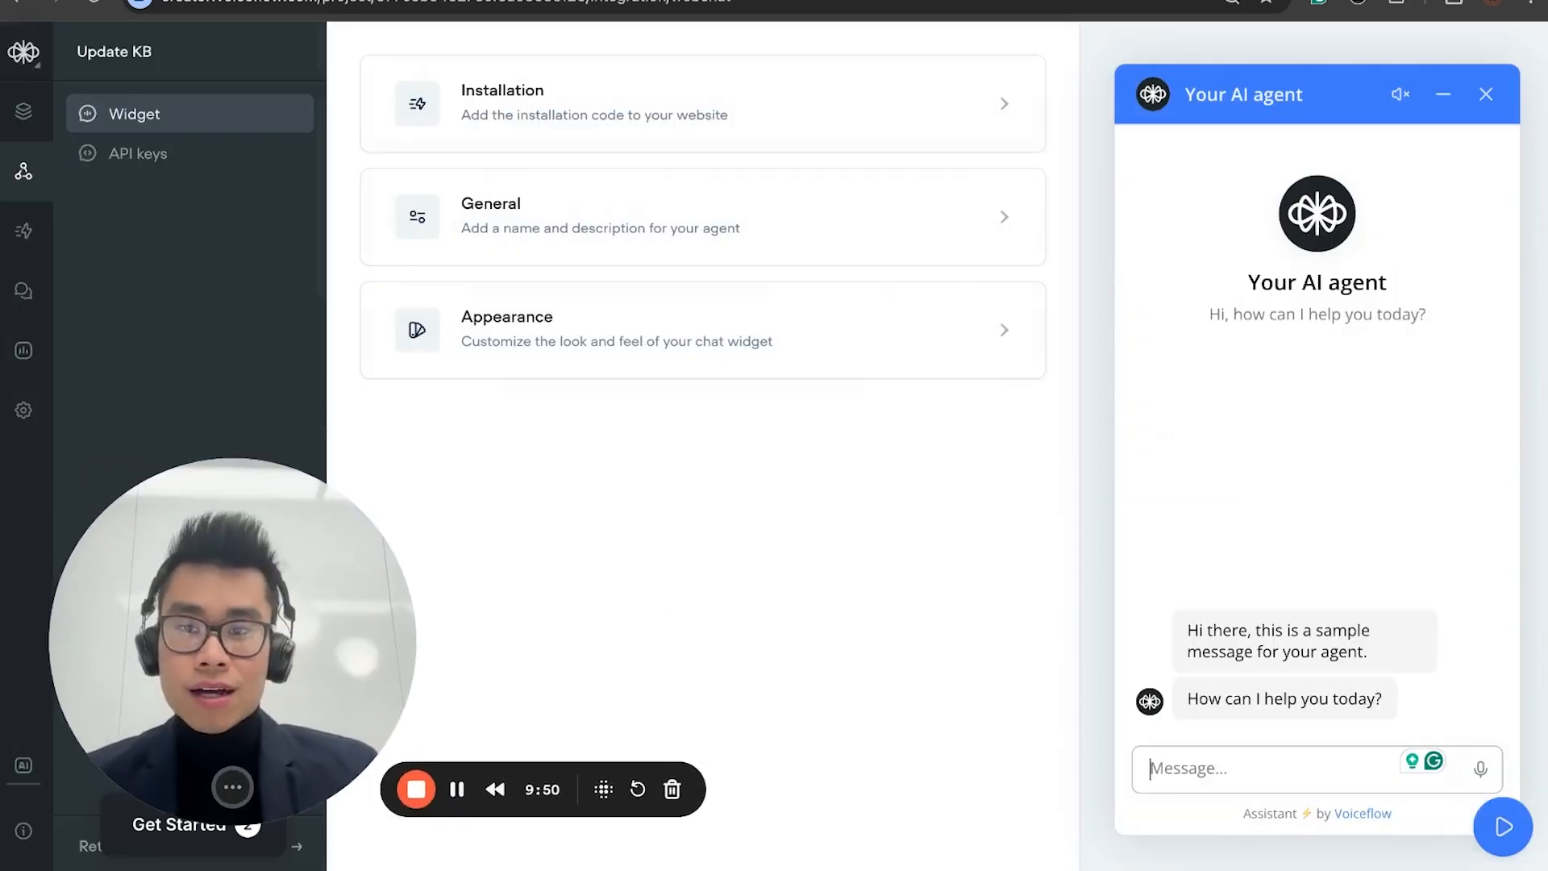
{"action": "left_click", "coordinate": [169, 154]}
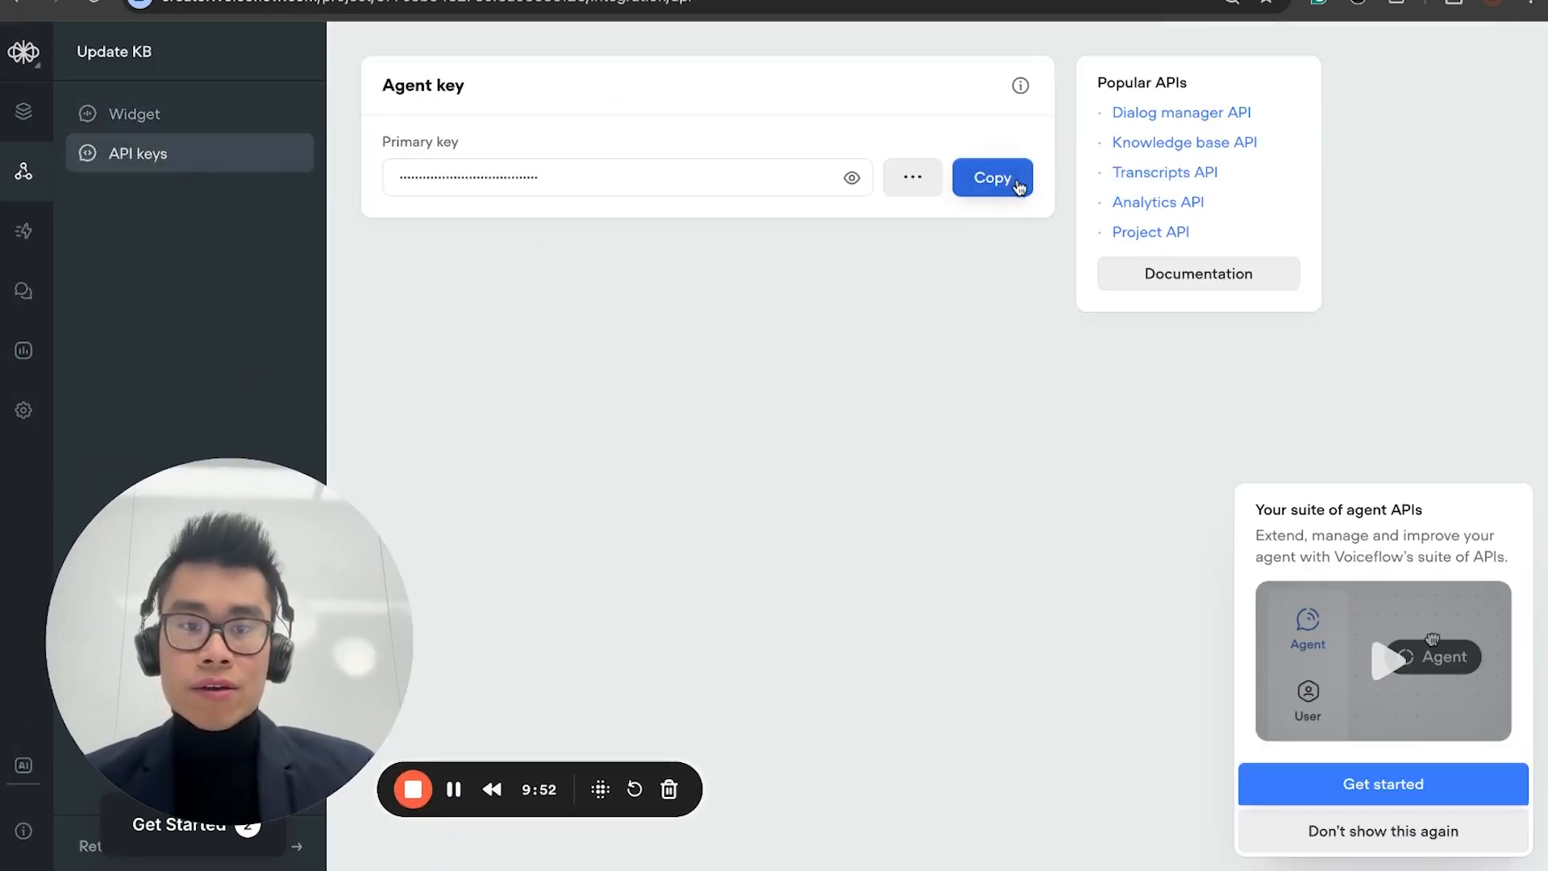
{"action": "left_click", "coordinate": [1003, 180]}
Step: Return to the Make scenario and paste the API key as the Authorization header's value
{"action": "left_click", "coordinate": [516, 1]}
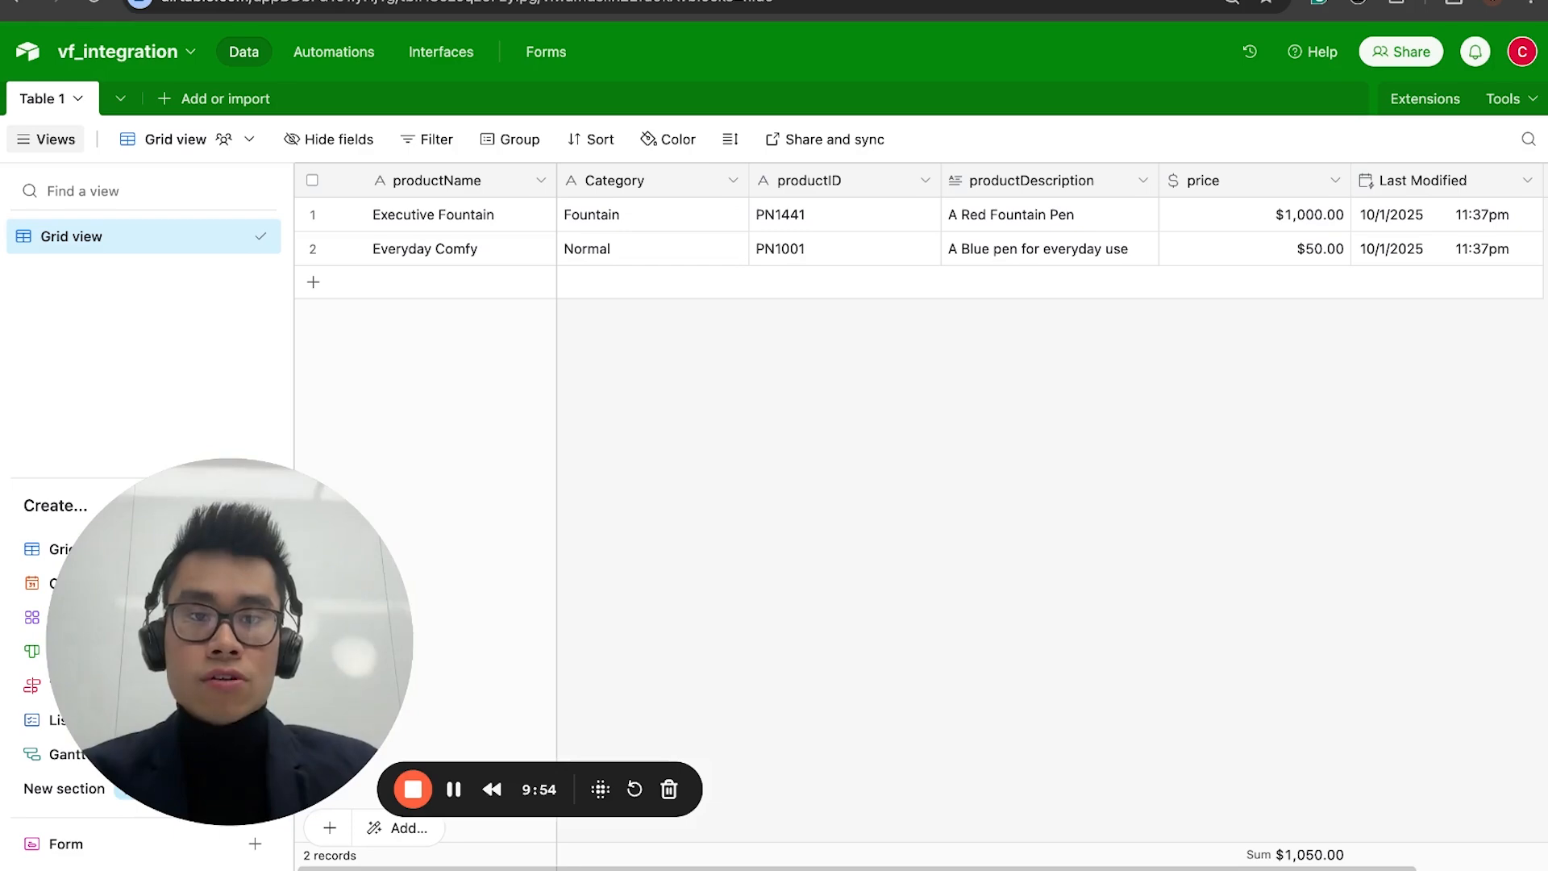
{"action": "key", "text": "ctrl+Tab"}
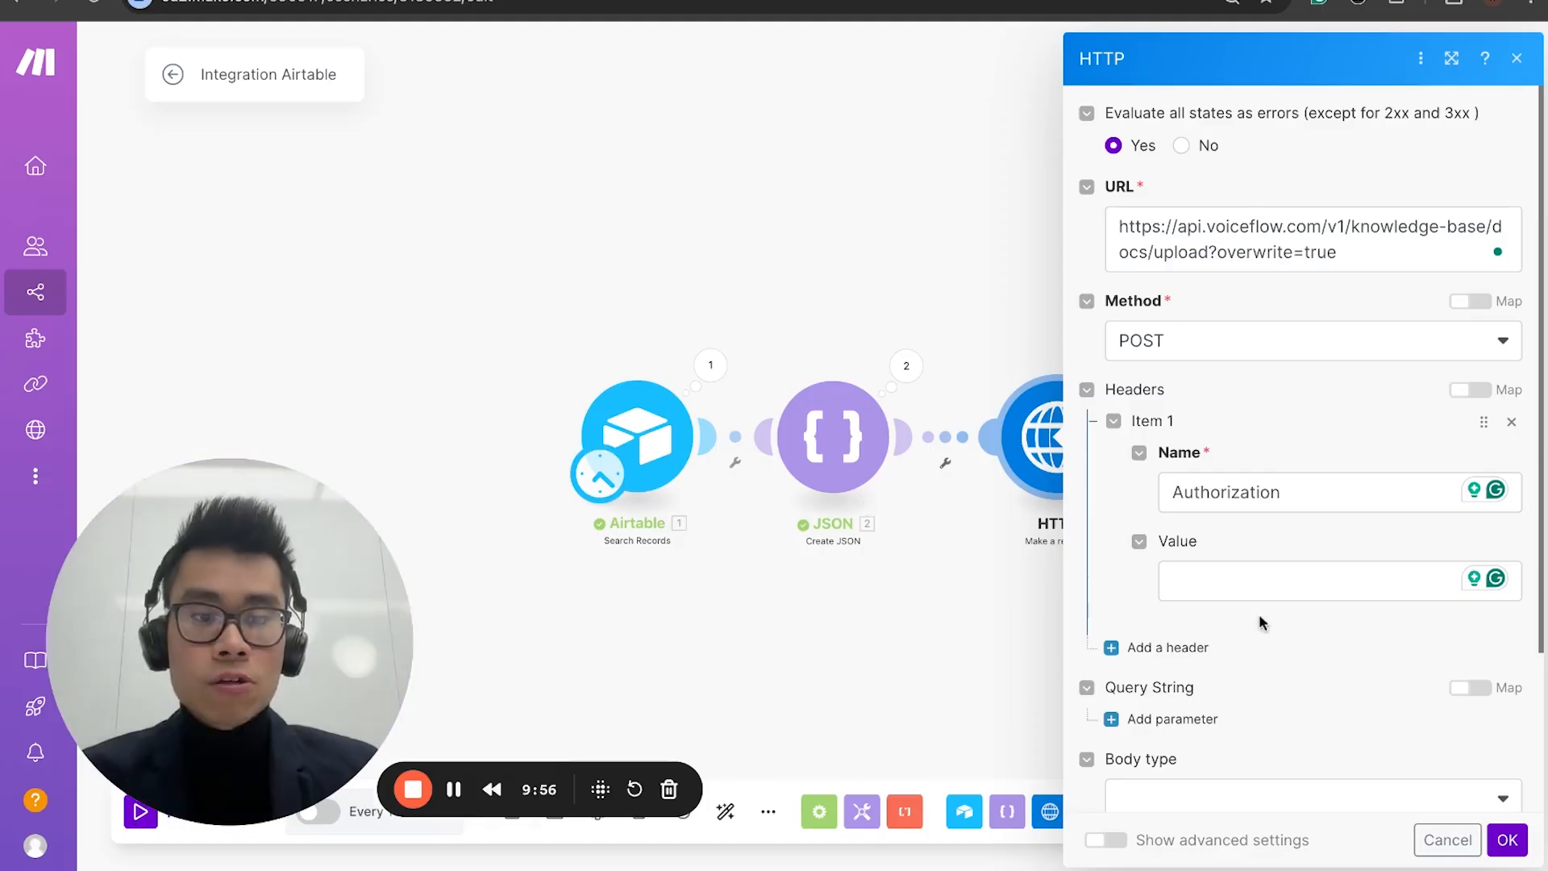
{"action": "left_click", "coordinate": [1260, 582]}
{"action": "key", "text": "ctrl+v"}
{"action": "scroll", "coordinate": [1281, 635], "scroll_direction": "down", "scroll_amount": 3}
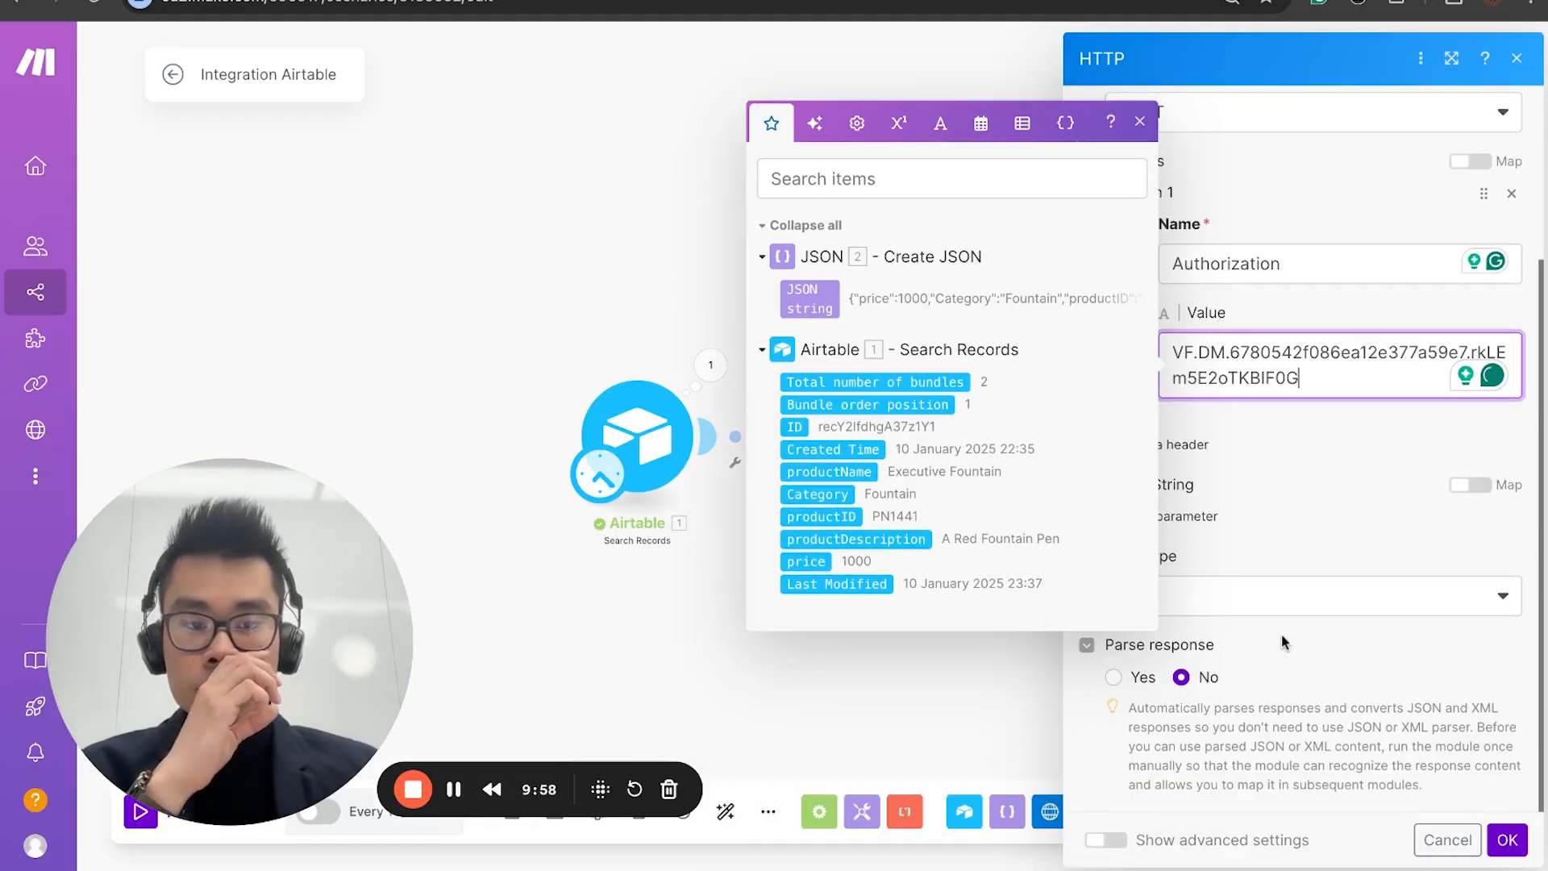
{"action": "left_click", "coordinate": [1294, 479]}
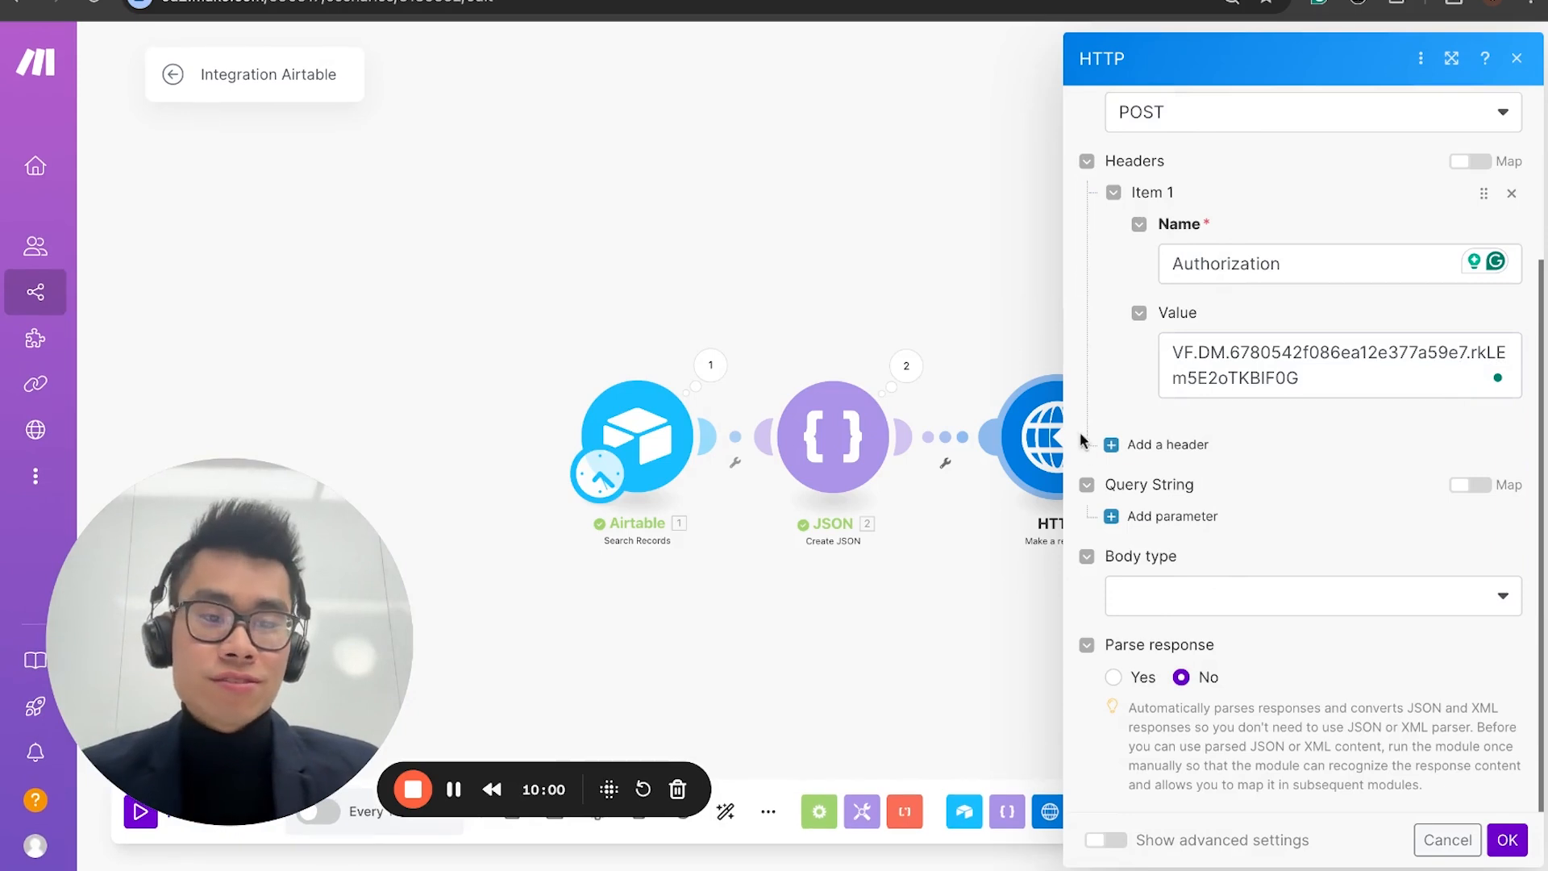
Step: Add a second header to the HTTP request and name it Content-Type, copied from the documentation's file upload example
{"action": "left_click", "coordinate": [1116, 445]}
{"action": "scroll", "coordinate": [1260, 459], "scroll_direction": "down", "scroll_amount": 3}
{"action": "left_click", "coordinate": [1228, 367]}
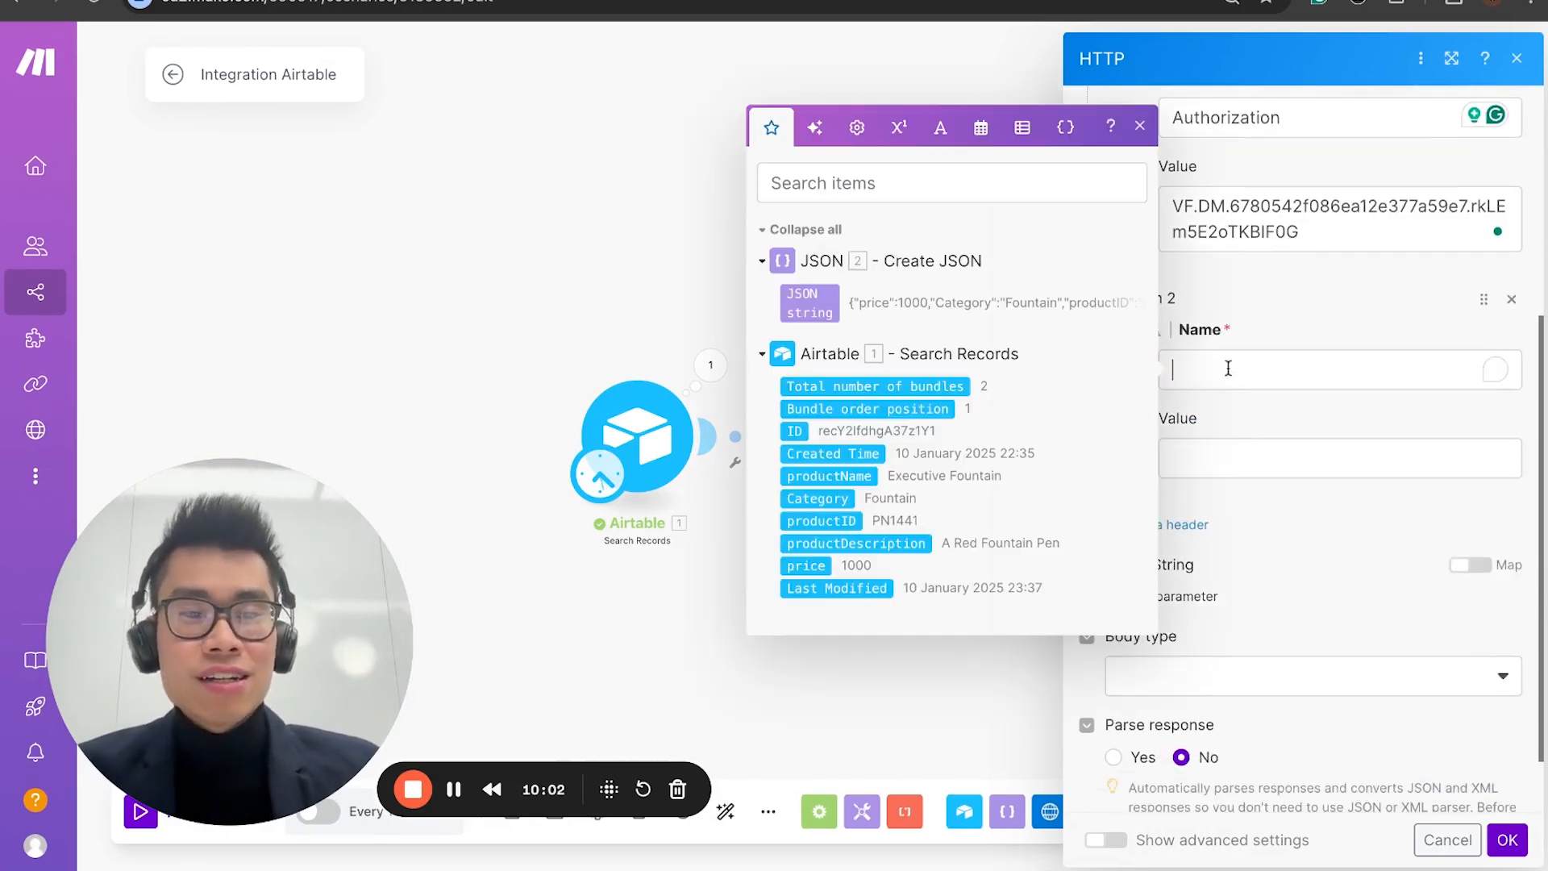
{"action": "left_click", "coordinate": [1317, 317]}
{"action": "left_click", "coordinate": [1289, 365]}
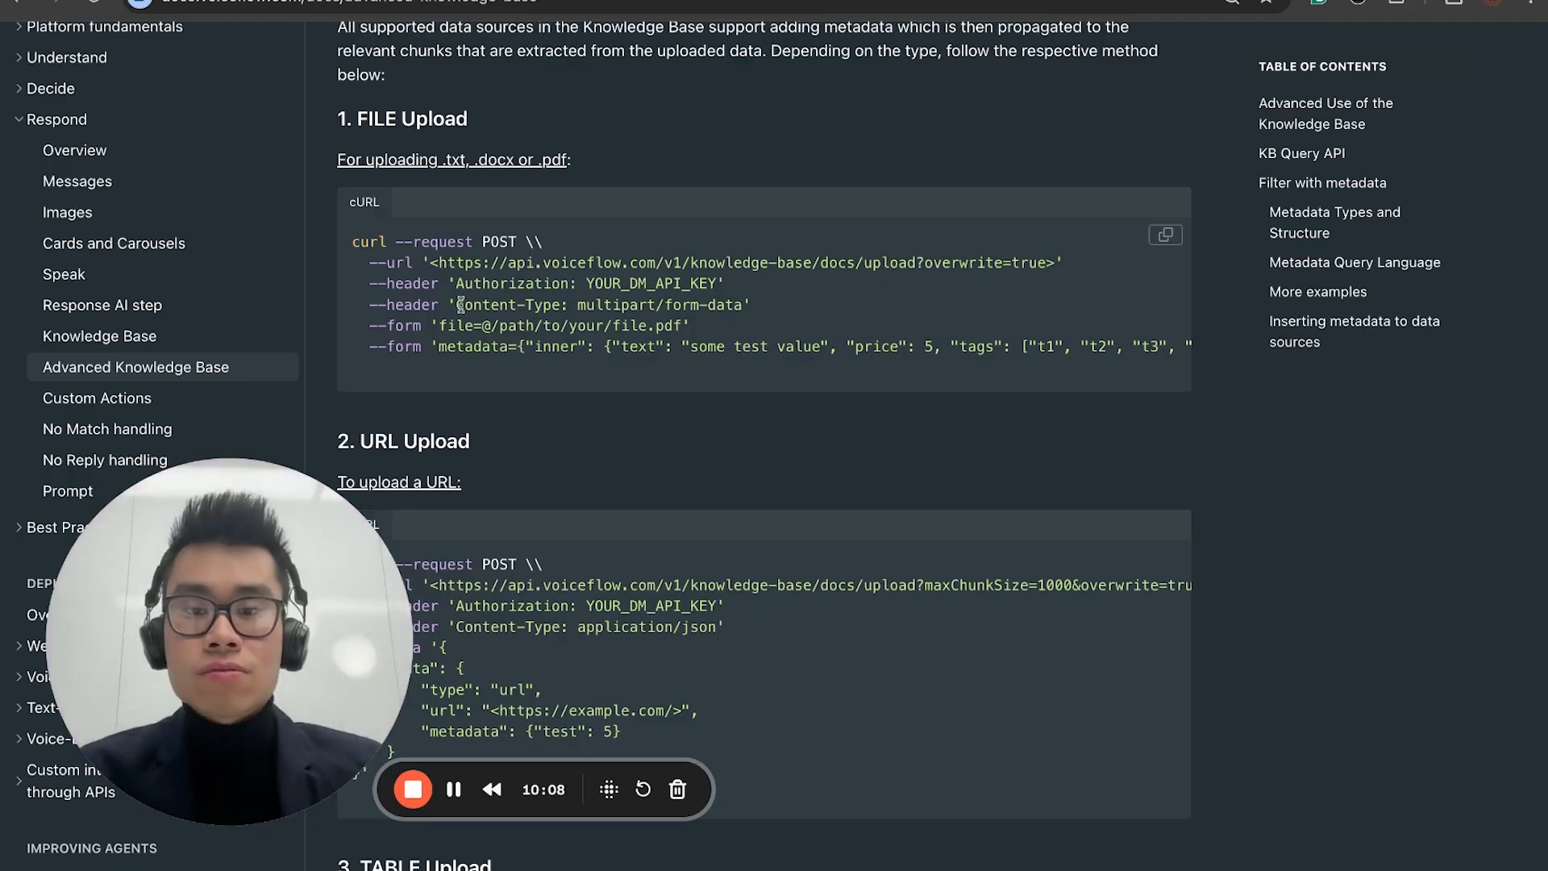
{"action": "double_click", "coordinate": [461, 304]}
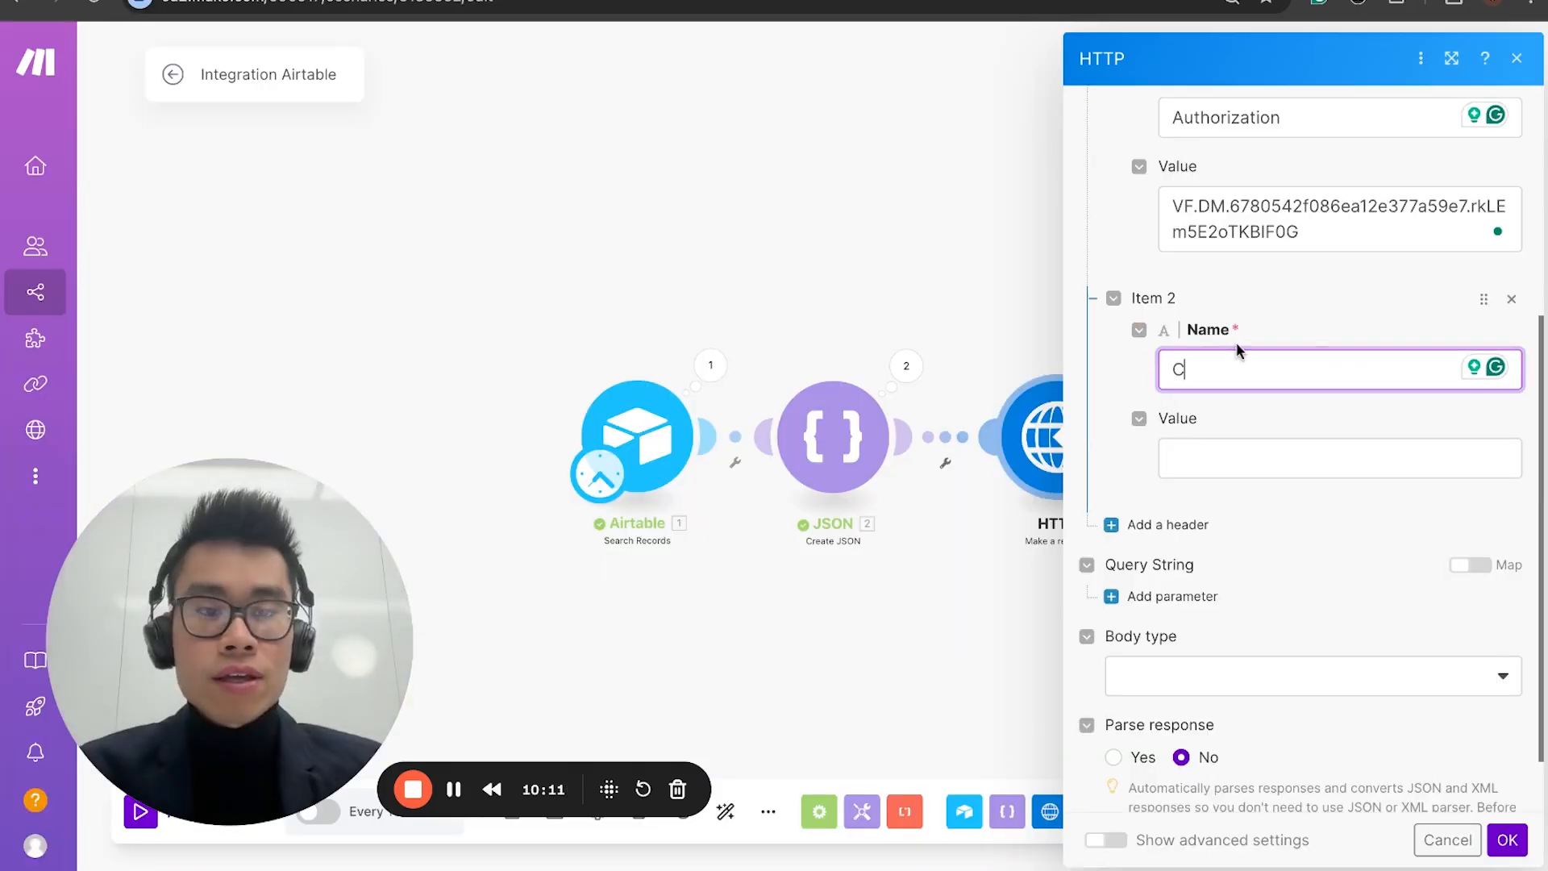
{"action": "key", "text": "ctrl+v"}
{"action": "left_click", "coordinate": [1260, 453]}
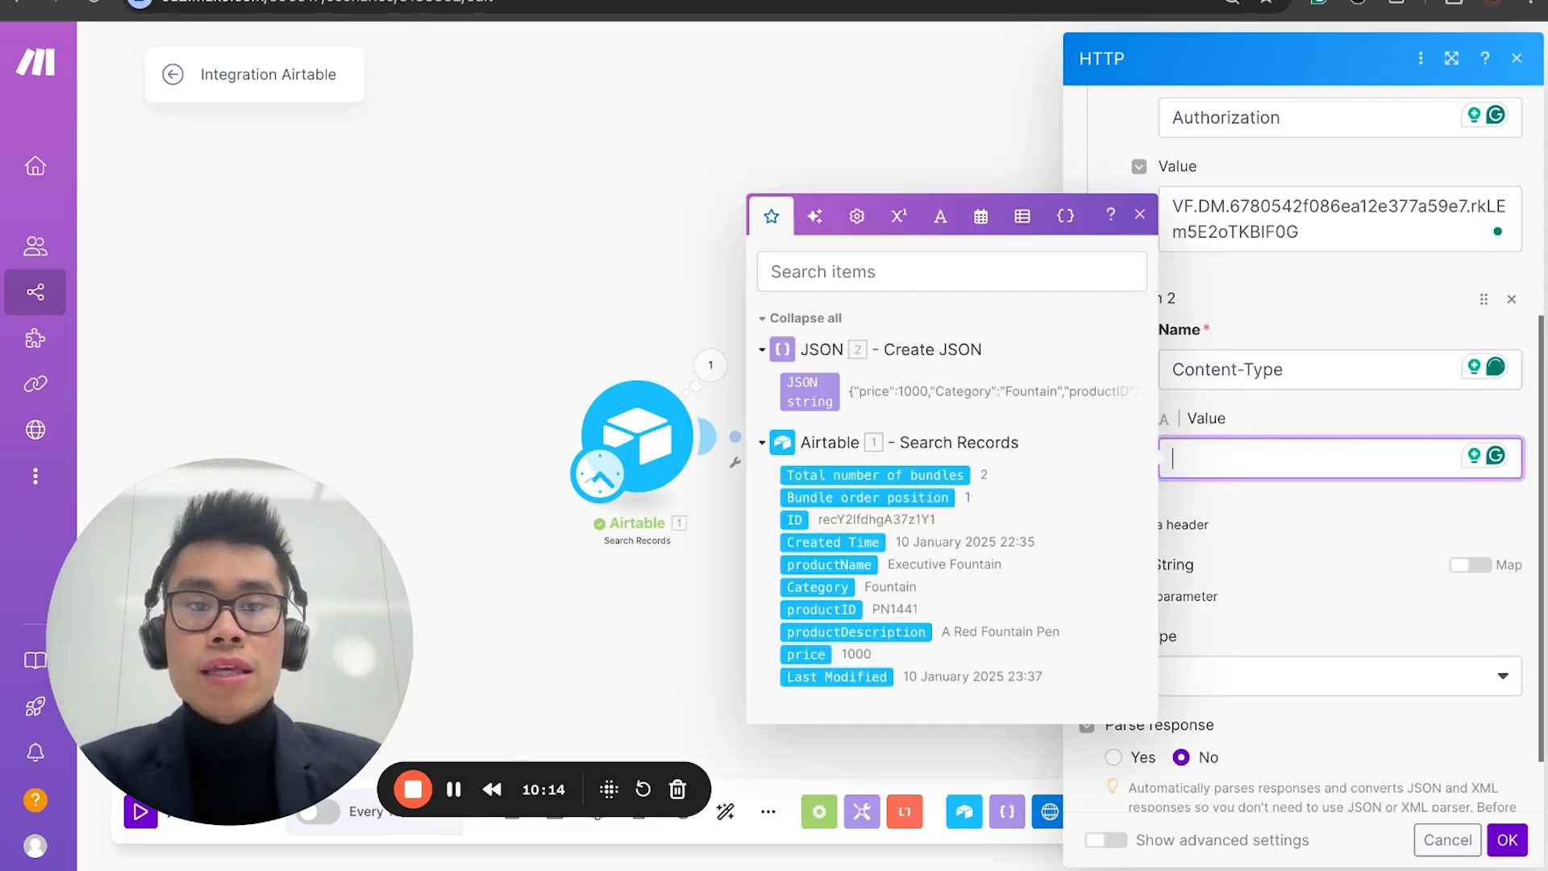
{"action": "left_click", "coordinate": [613, 0]}
{"action": "left_click_drag", "start_coordinate": [578, 308], "coordinate": [733, 307]}
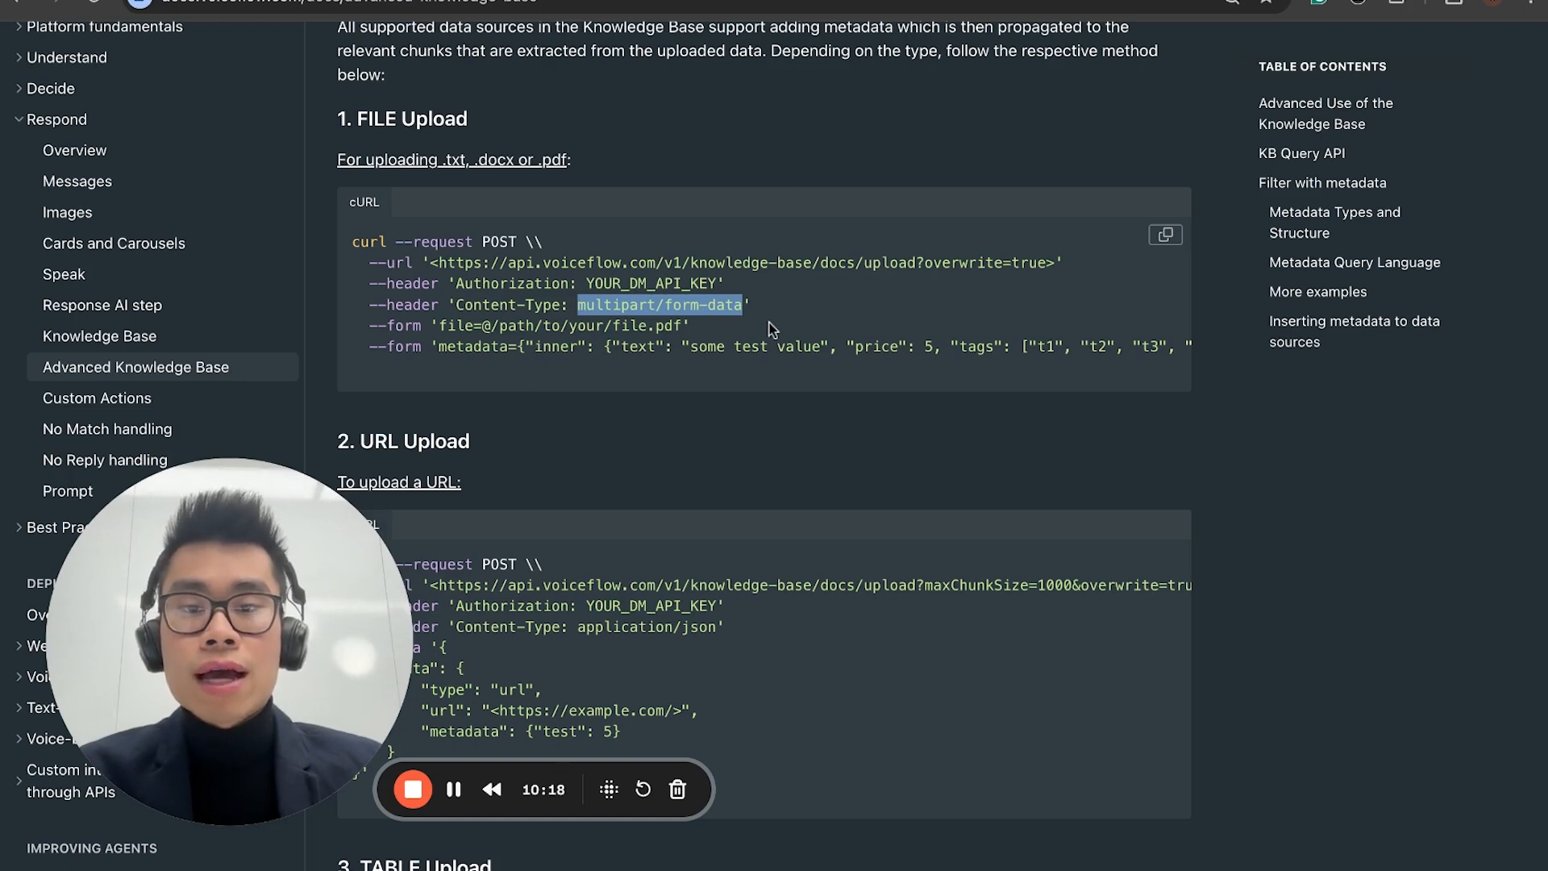
{"action": "scroll", "coordinate": [743, 359], "scroll_direction": "down", "scroll_amount": 2}
{"action": "scroll", "coordinate": [742, 359], "scroll_direction": "up", "scroll_amount": 3}
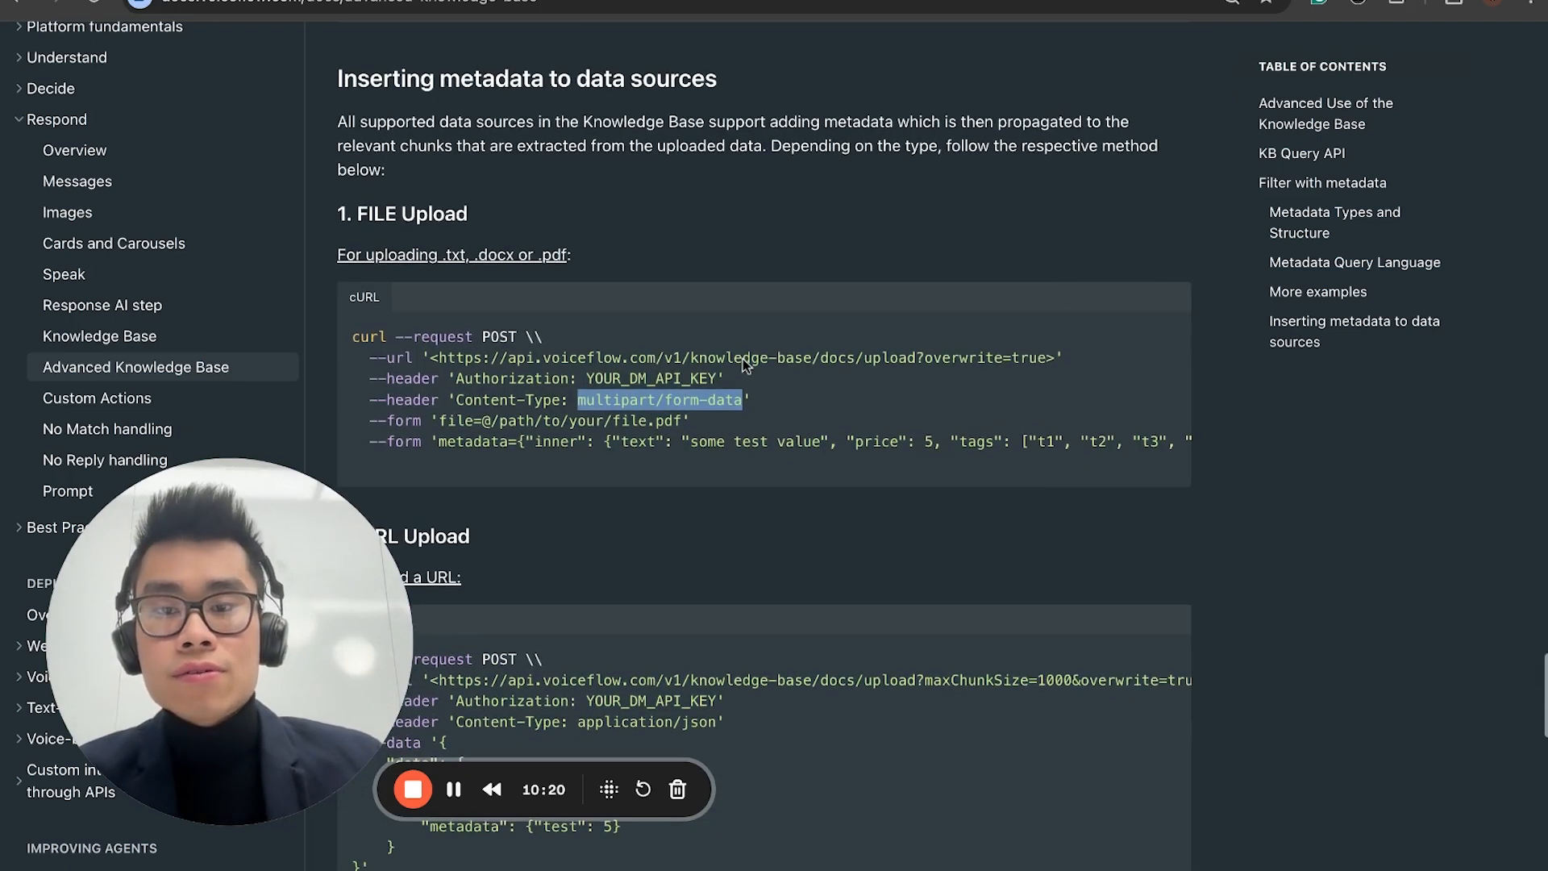
{"action": "scroll", "coordinate": [743, 360], "scroll_direction": "down", "scroll_amount": 2}
{"action": "scroll", "coordinate": [742, 359], "scroll_direction": "down", "scroll_amount": 2}
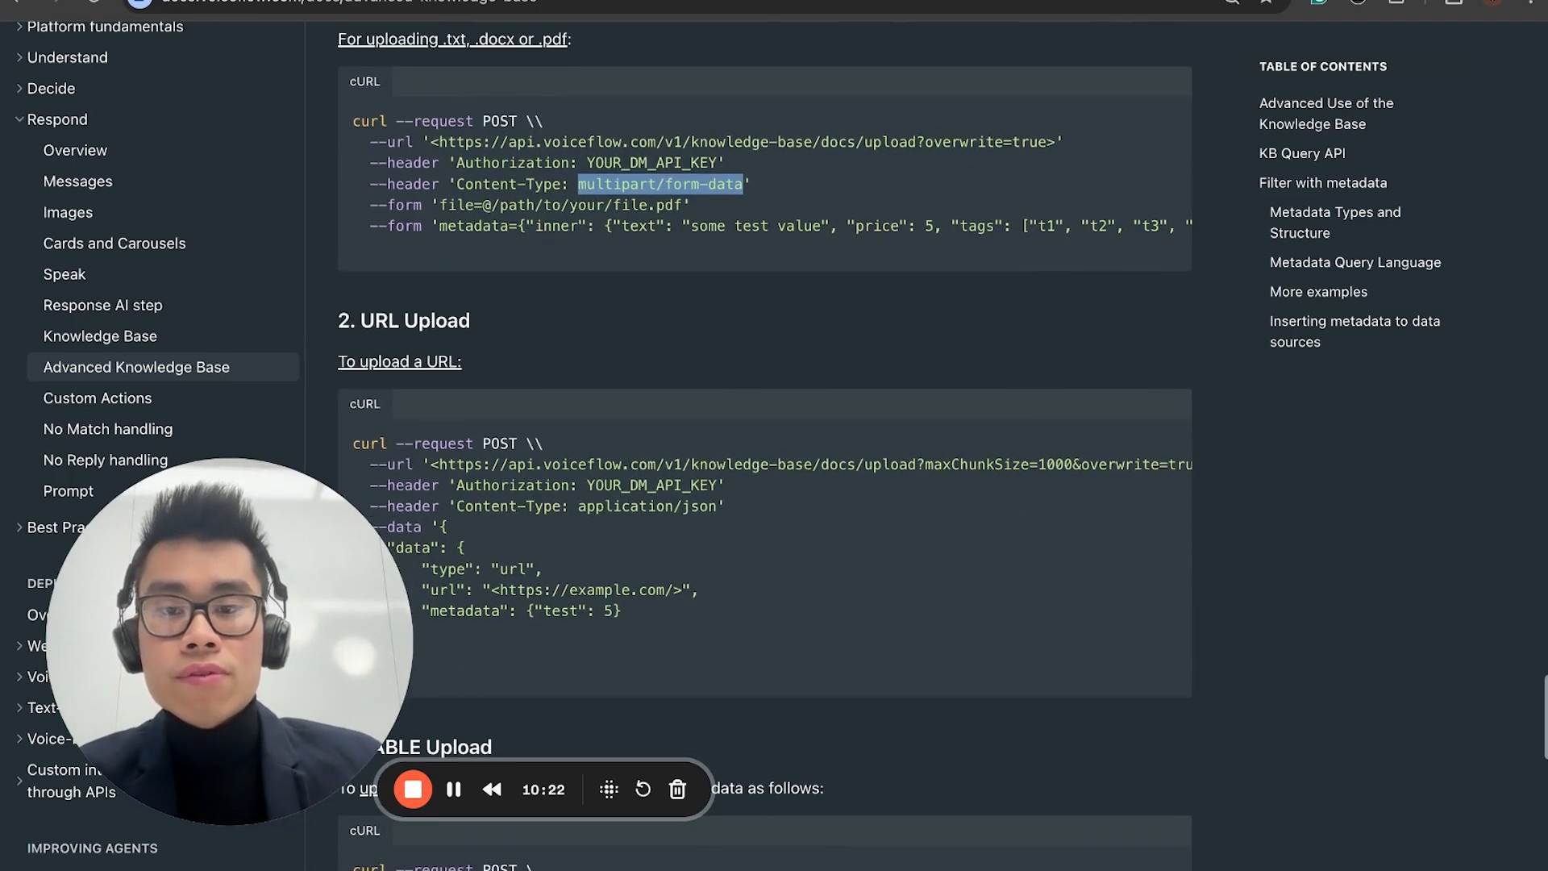
{"action": "scroll", "coordinate": [743, 360], "scroll_direction": "down", "scroll_amount": 3}
{"action": "scroll", "coordinate": [764, 444], "scroll_direction": "down", "scroll_amount": 5}
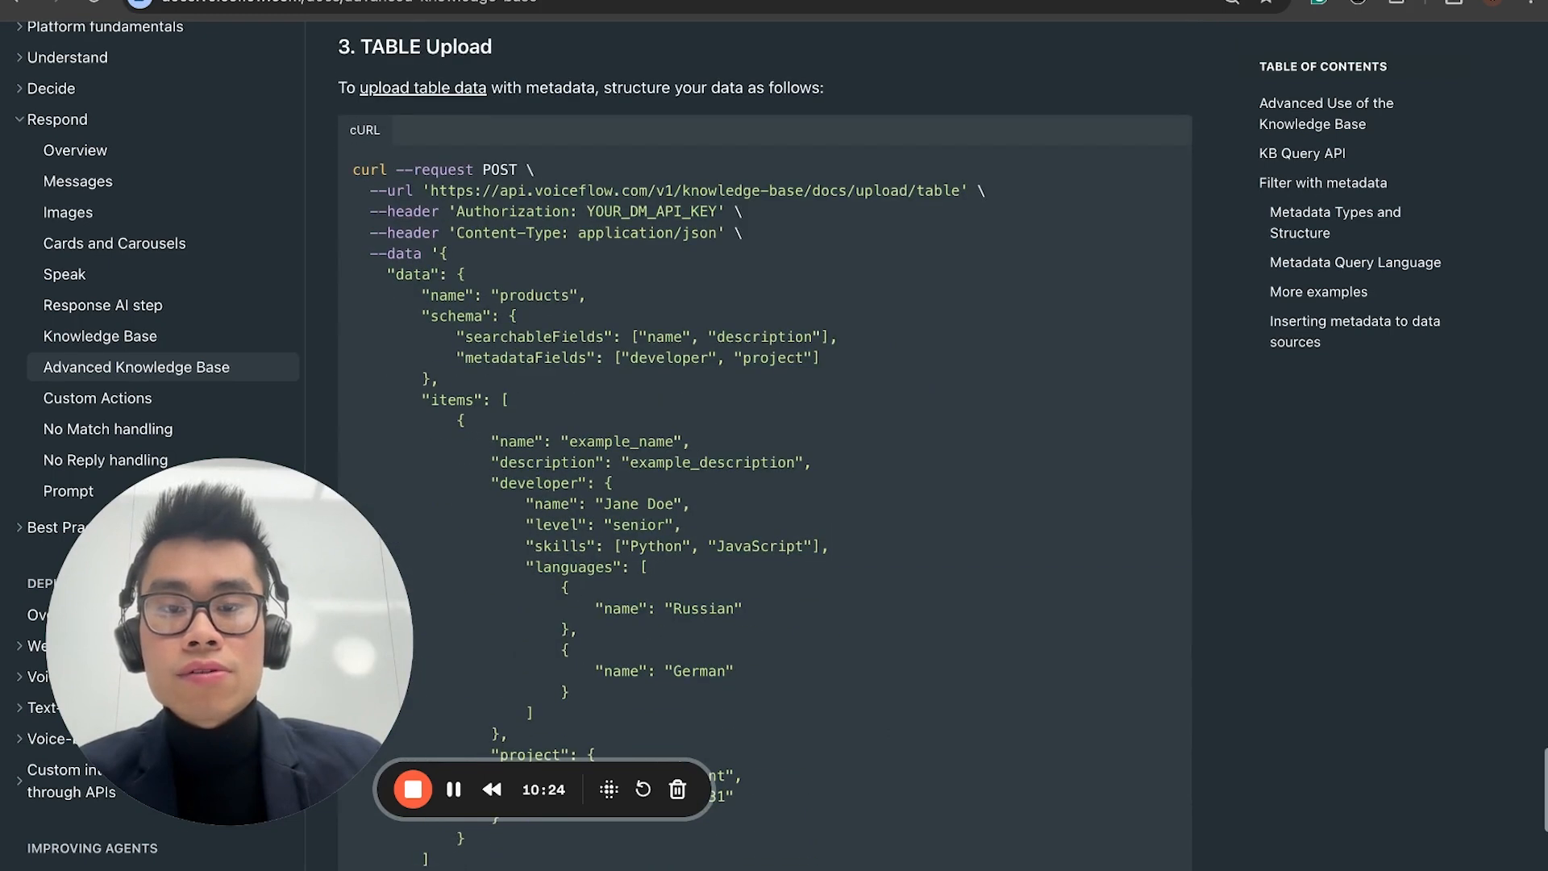
{"action": "scroll", "coordinate": [461, 141], "scroll_direction": "up", "scroll_amount": 1}
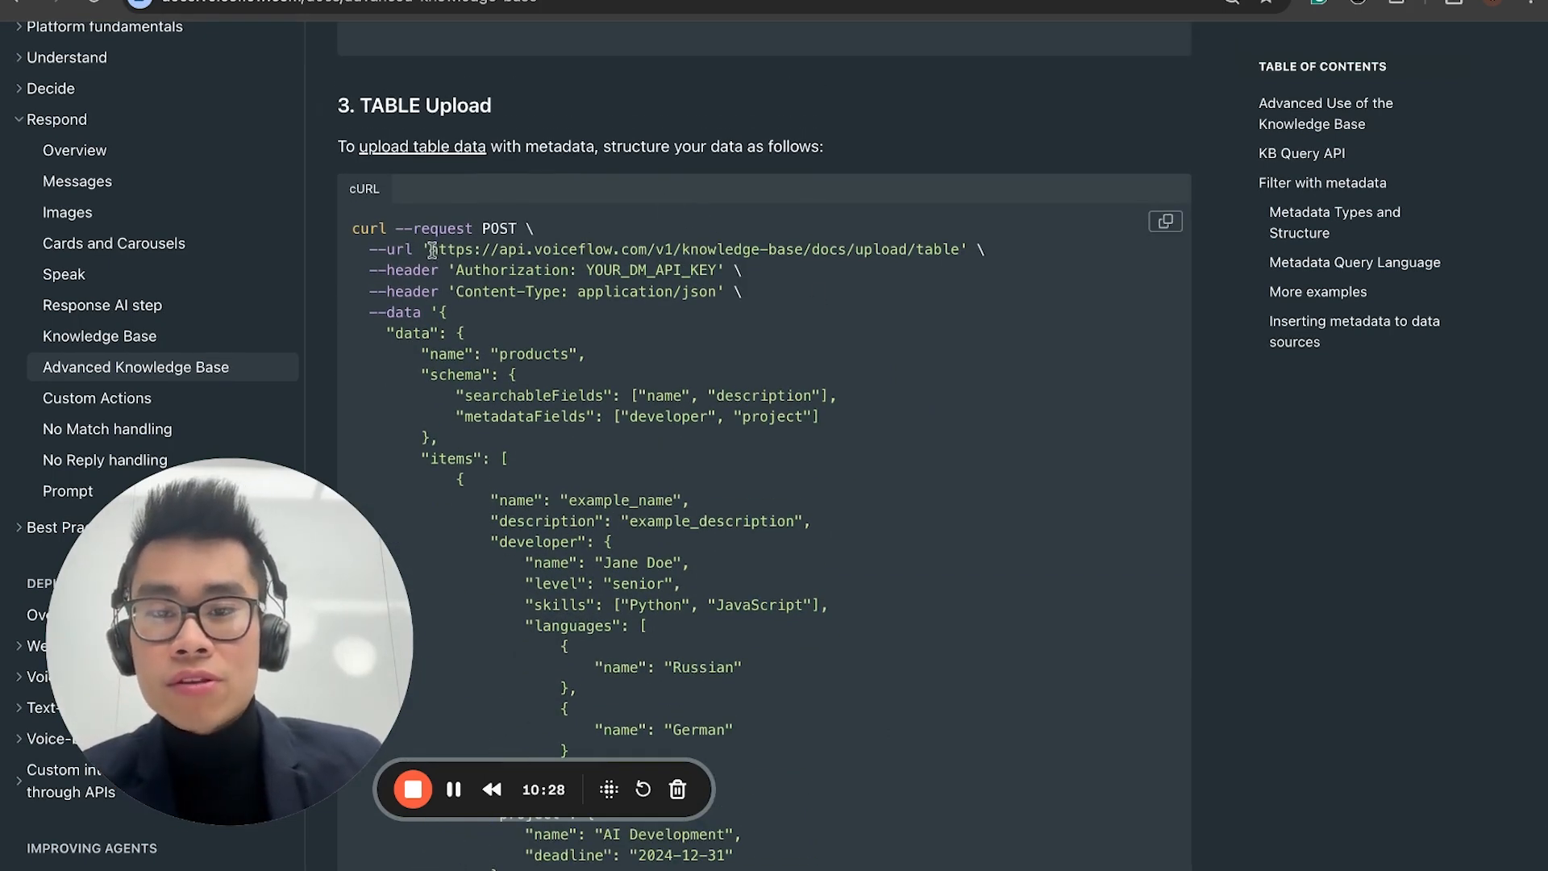
{"action": "left_click_drag", "start_coordinate": [432, 249], "coordinate": [959, 250]}
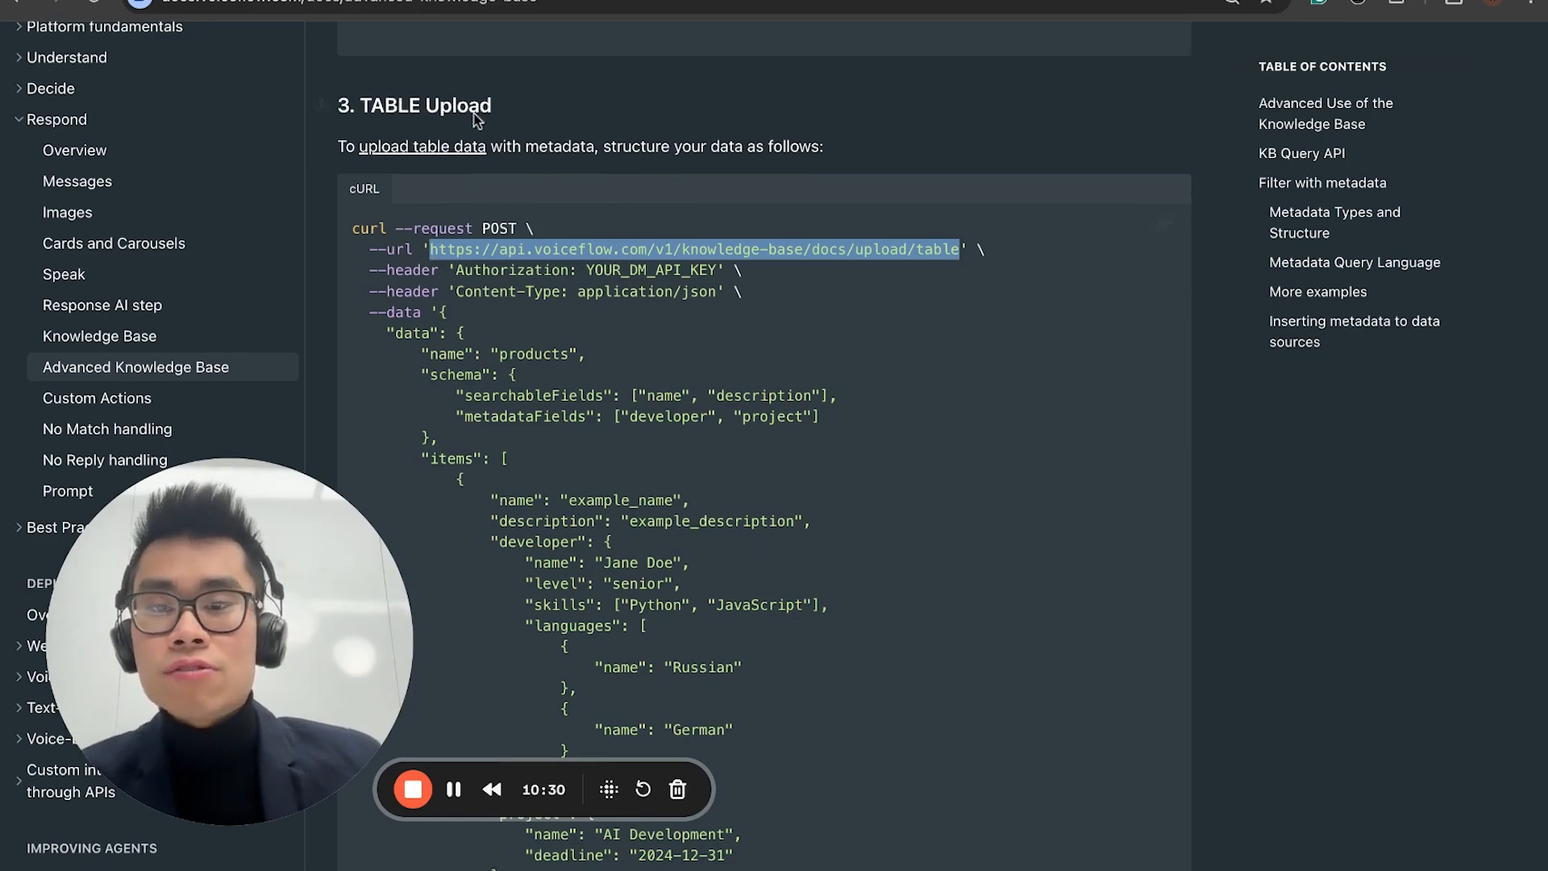
{"action": "key", "text": "ctrl+Tab"}
{"action": "scroll", "coordinate": [1415, 297], "scroll_direction": "up", "scroll_amount": 5}
{"action": "triple_click", "coordinate": [1370, 266]}
{"action": "key", "text": "ctrl+v"}
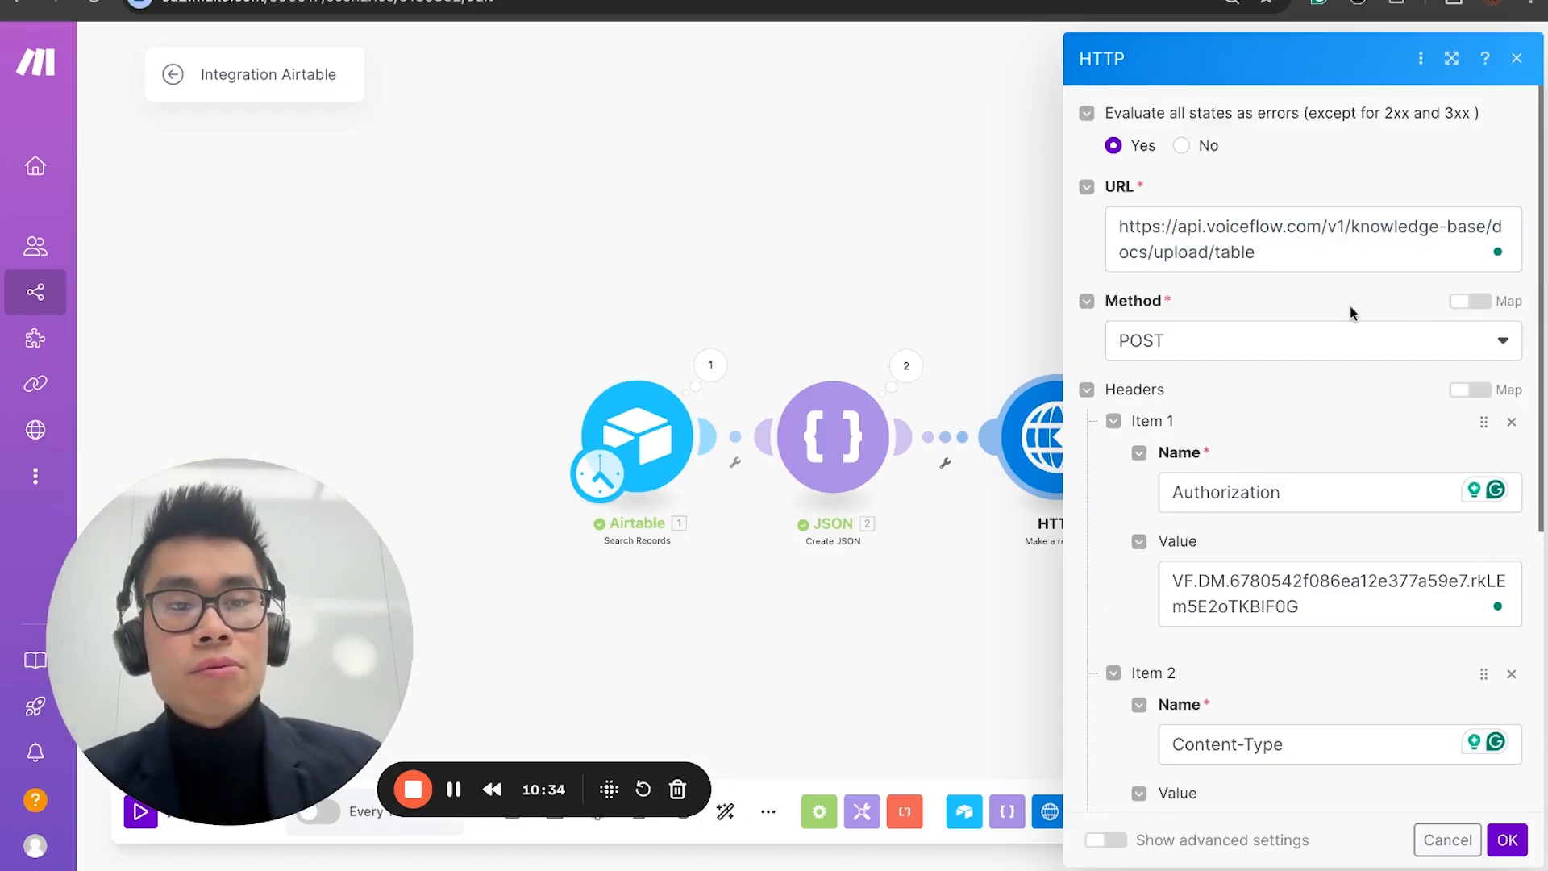
Step: Set the Content-Type header's value to application/json, copied from the documentation's table upload example
{"action": "scroll", "coordinate": [1289, 415], "scroll_direction": "down", "scroll_amount": 3}
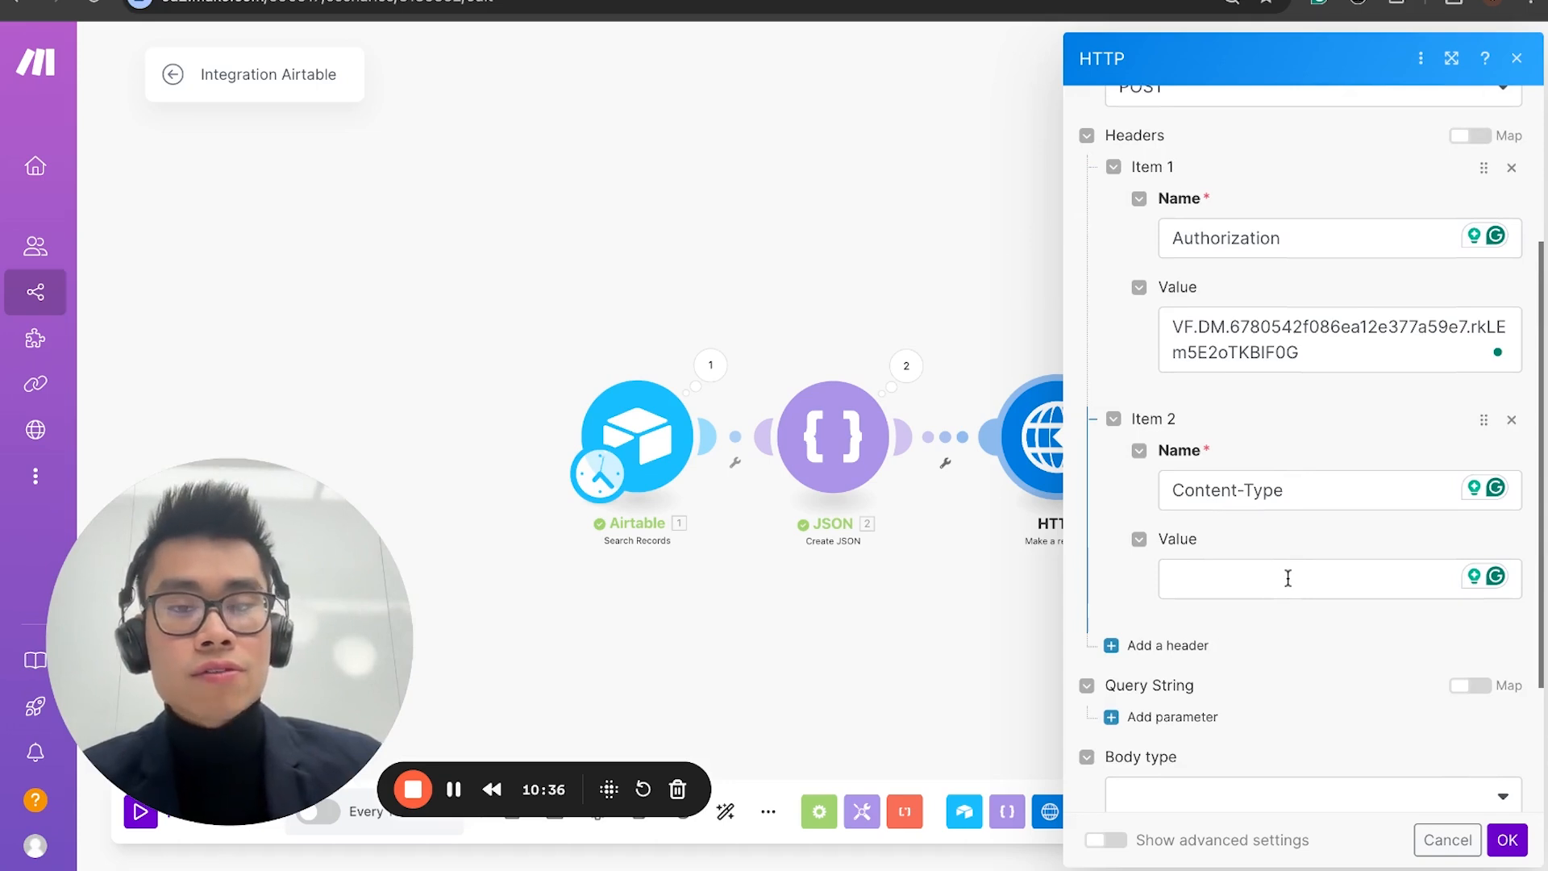
{"action": "left_click", "coordinate": [1186, 580]}
{"action": "left_click", "coordinate": [469, 1]}
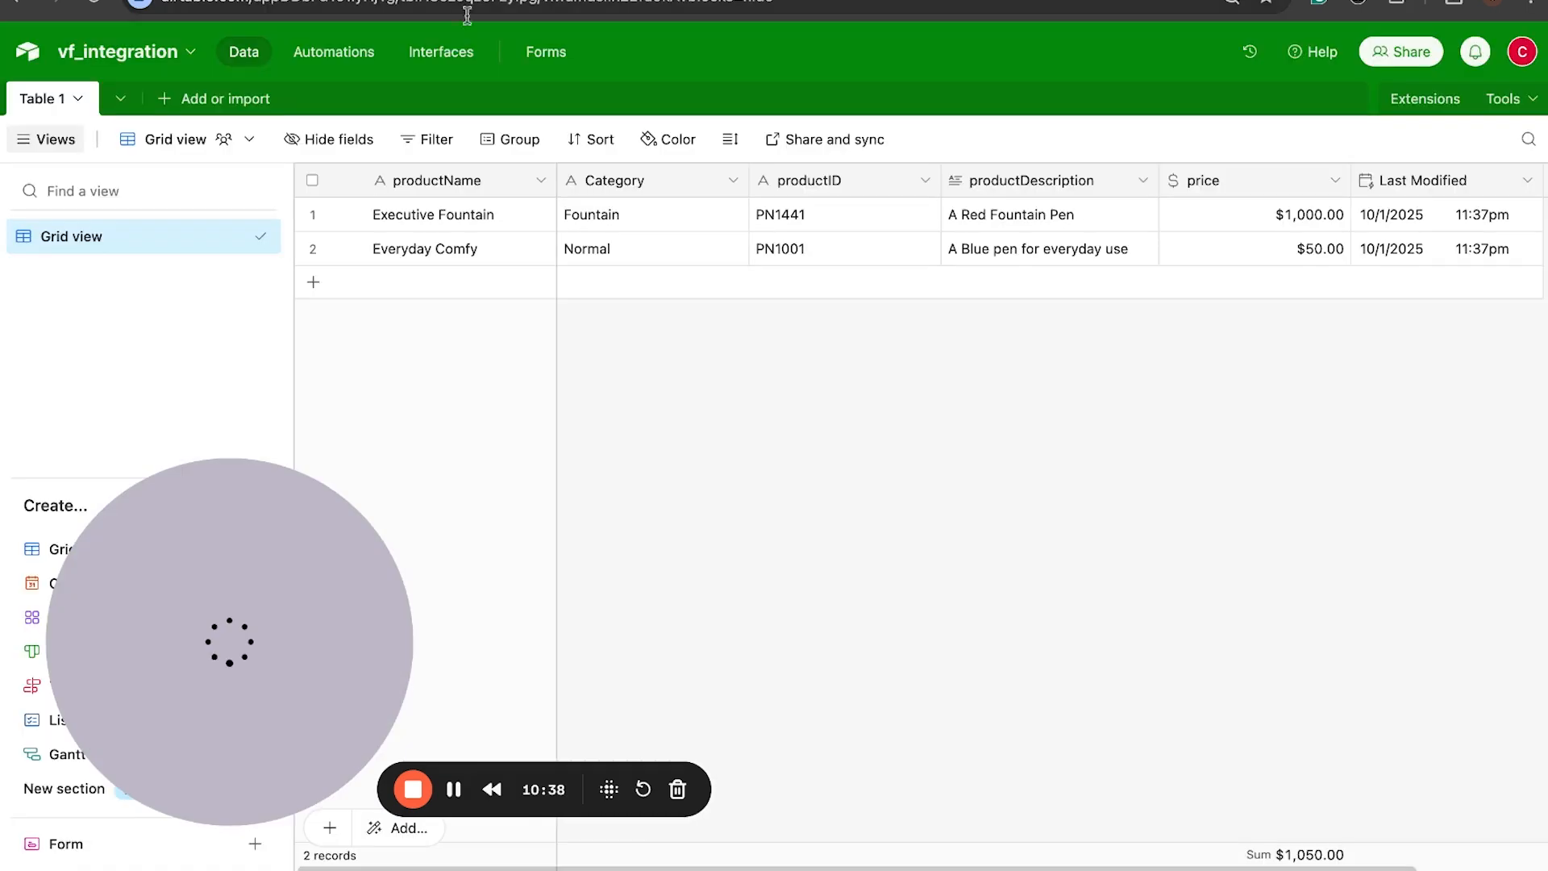
{"action": "left_click", "coordinate": [613, 1]}
{"action": "left_click", "coordinate": [737, 2]}
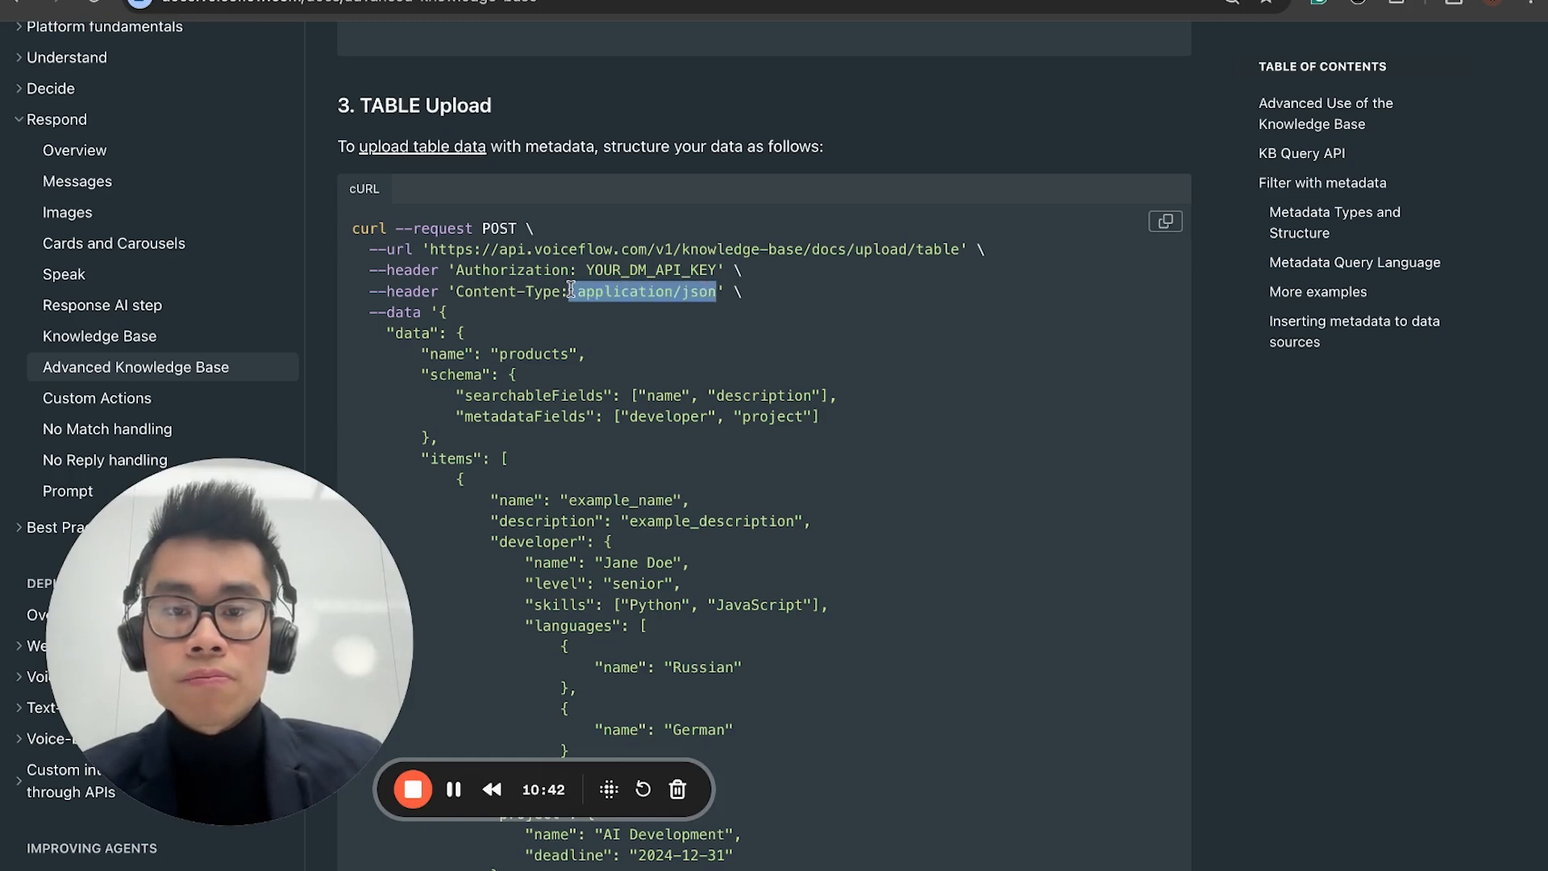
{"action": "left_click", "coordinate": [814, 2]}
{"action": "key", "text": "super+v"}
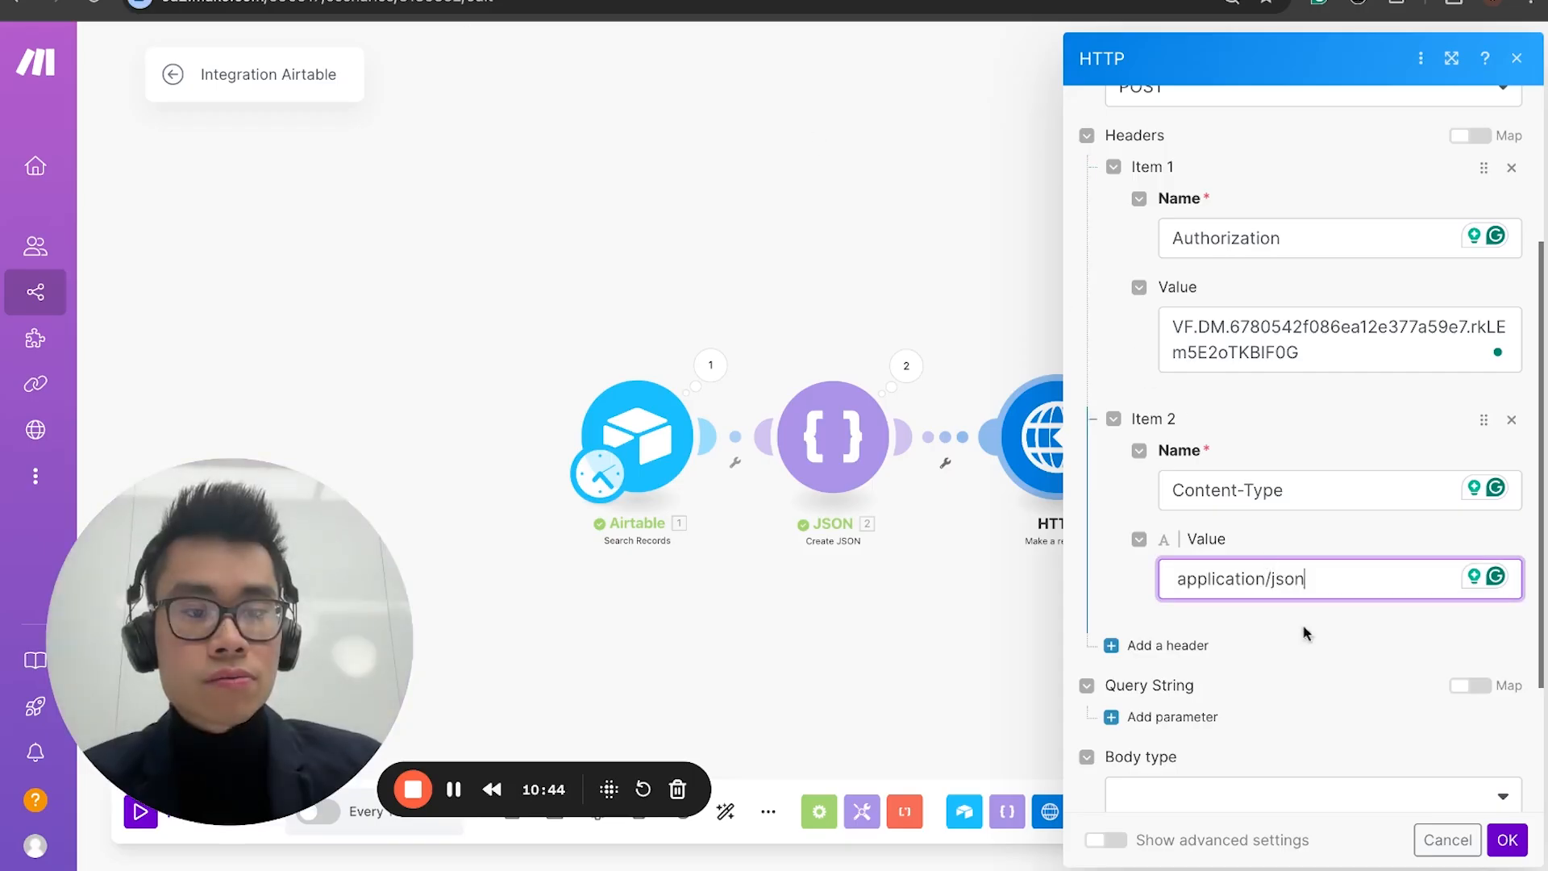
Step: Set the HTTP request's body type to Raw and its content type to JSON (application/json)
{"action": "scroll", "coordinate": [1308, 640], "scroll_direction": "down", "scroll_amount": 3}
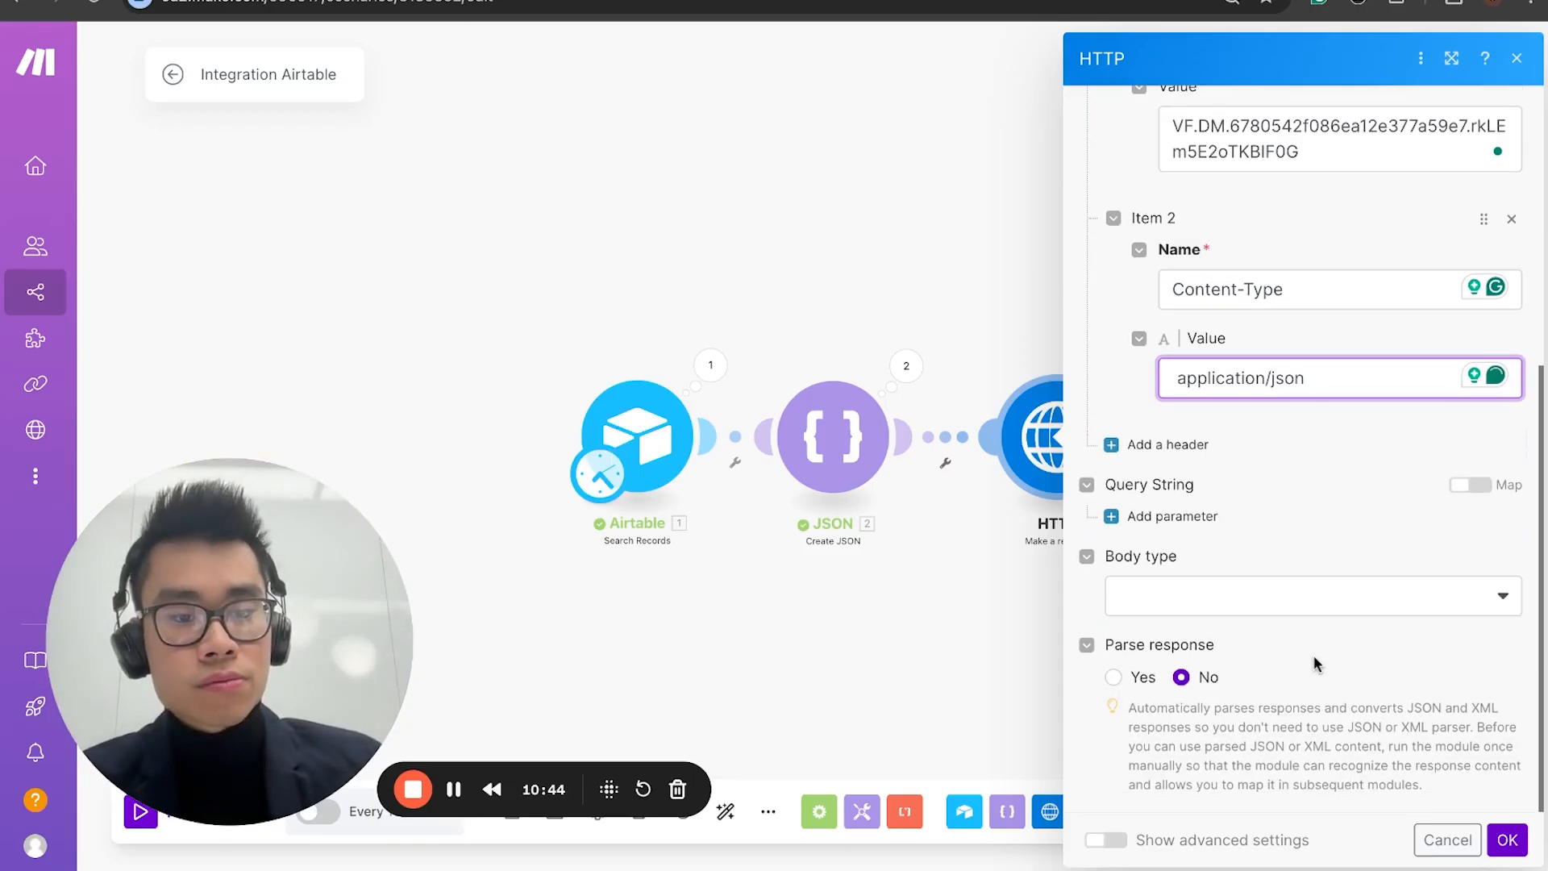
{"action": "left_click", "coordinate": [1204, 598]}
{"action": "left_click", "coordinate": [1209, 637]}
{"action": "scroll", "coordinate": [1209, 639], "scroll_direction": "down", "scroll_amount": 3}
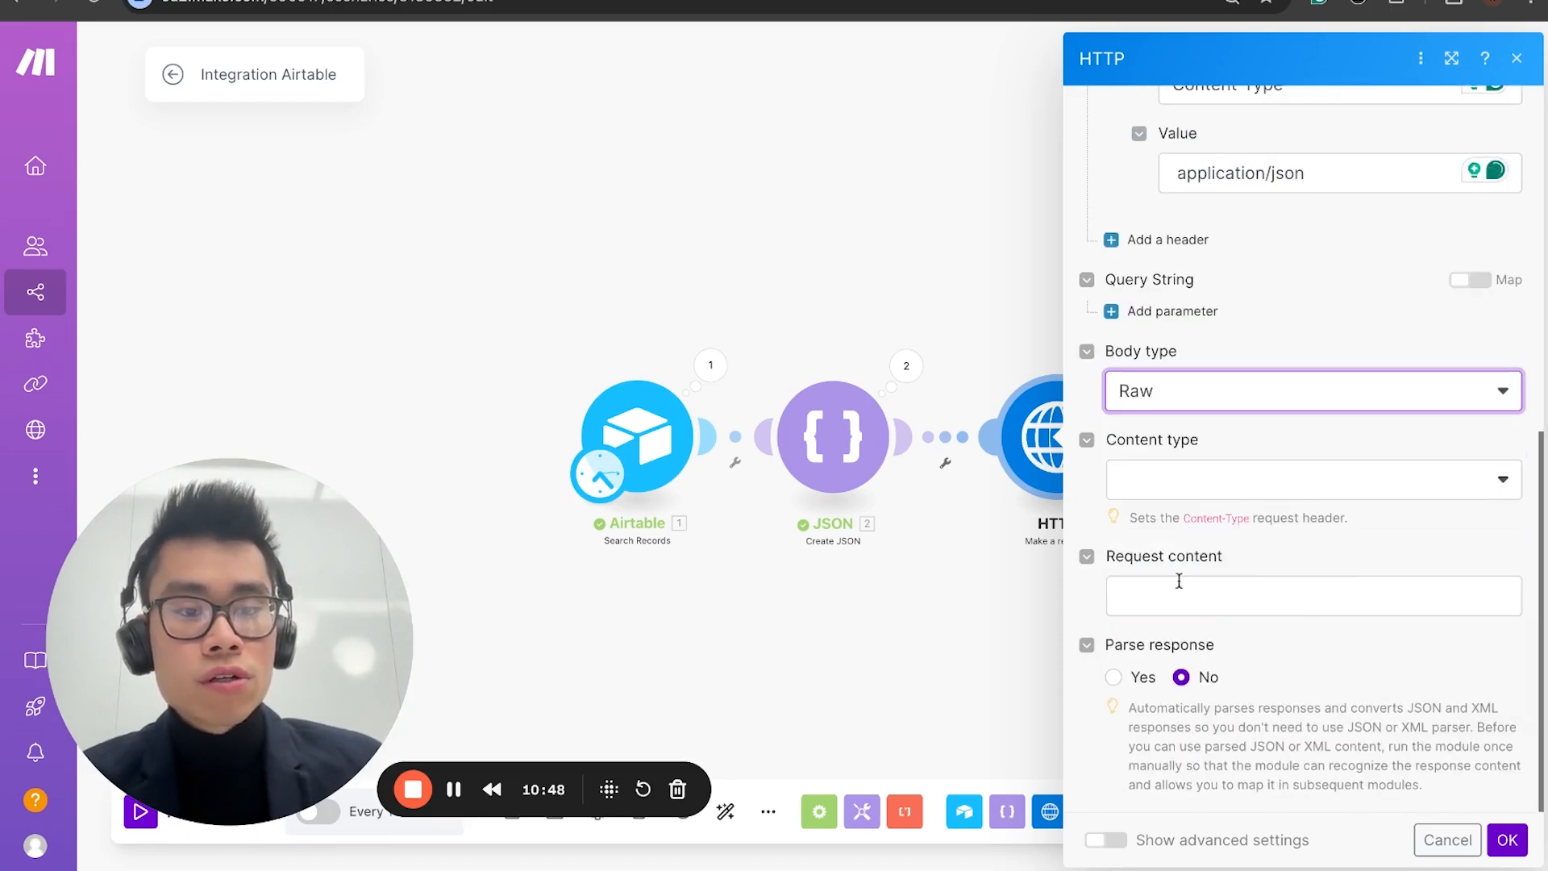
{"action": "left_click", "coordinate": [1161, 484]}
{"action": "left_click", "coordinate": [1129, 596]}
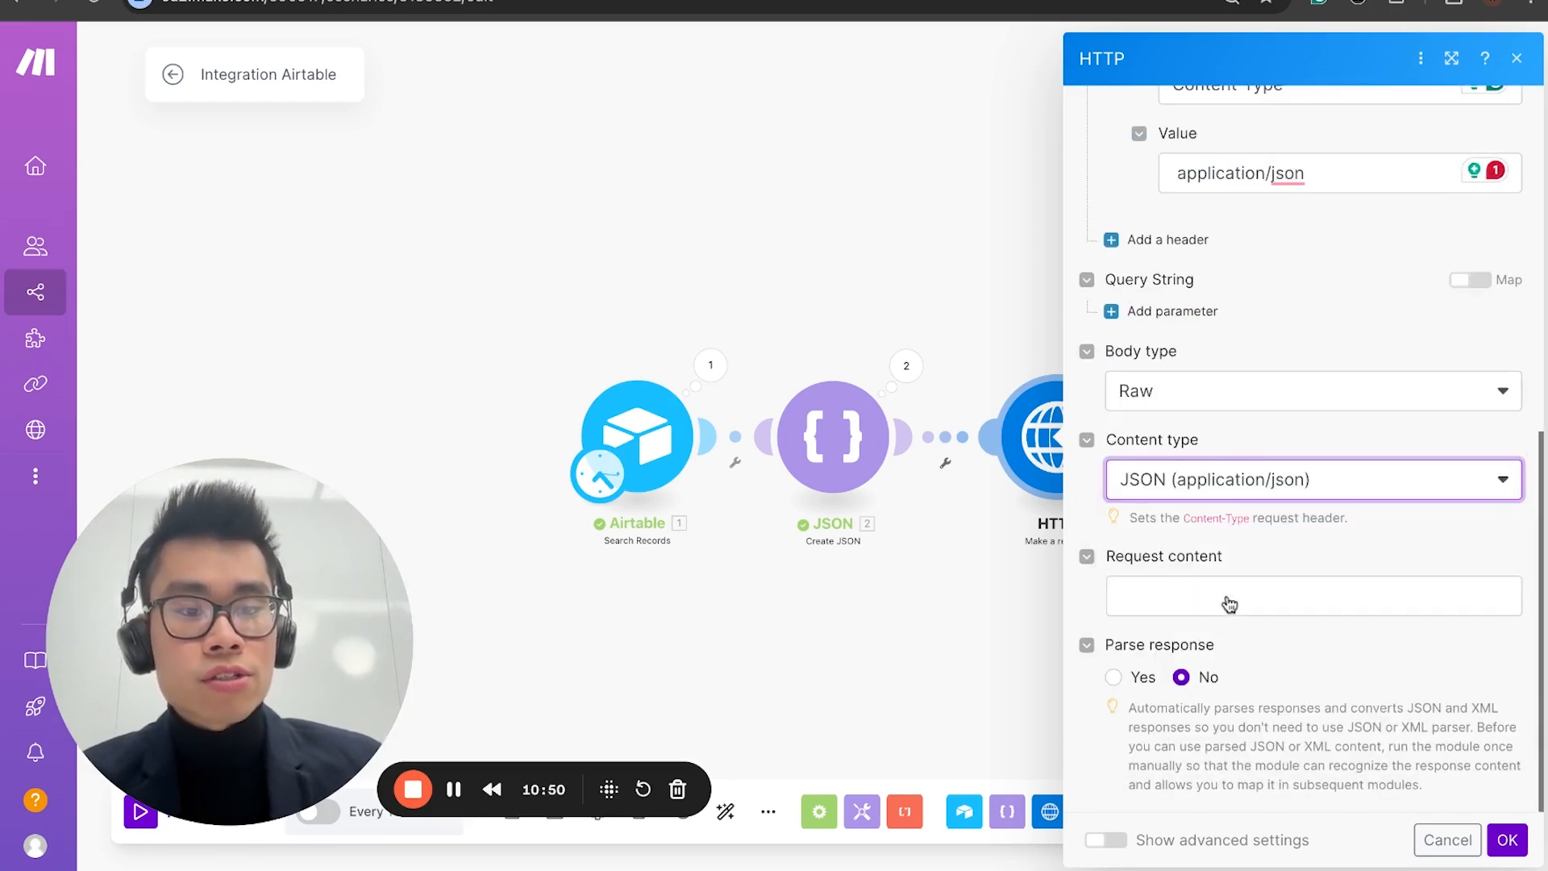
{"action": "left_click", "coordinate": [1219, 594]}
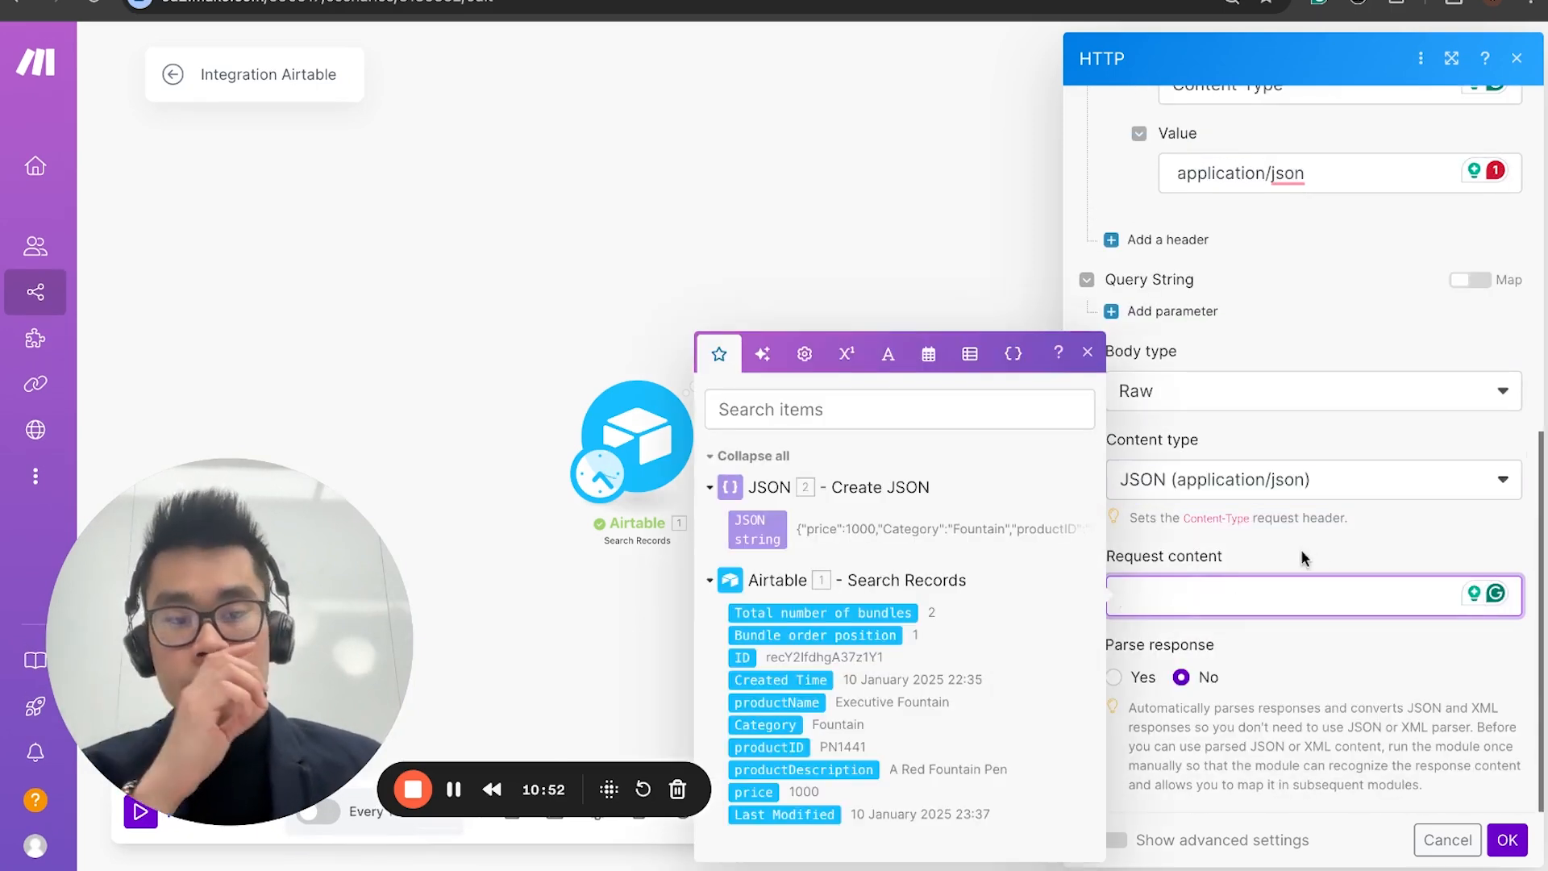
{"action": "left_click", "coordinate": [746, 188]}
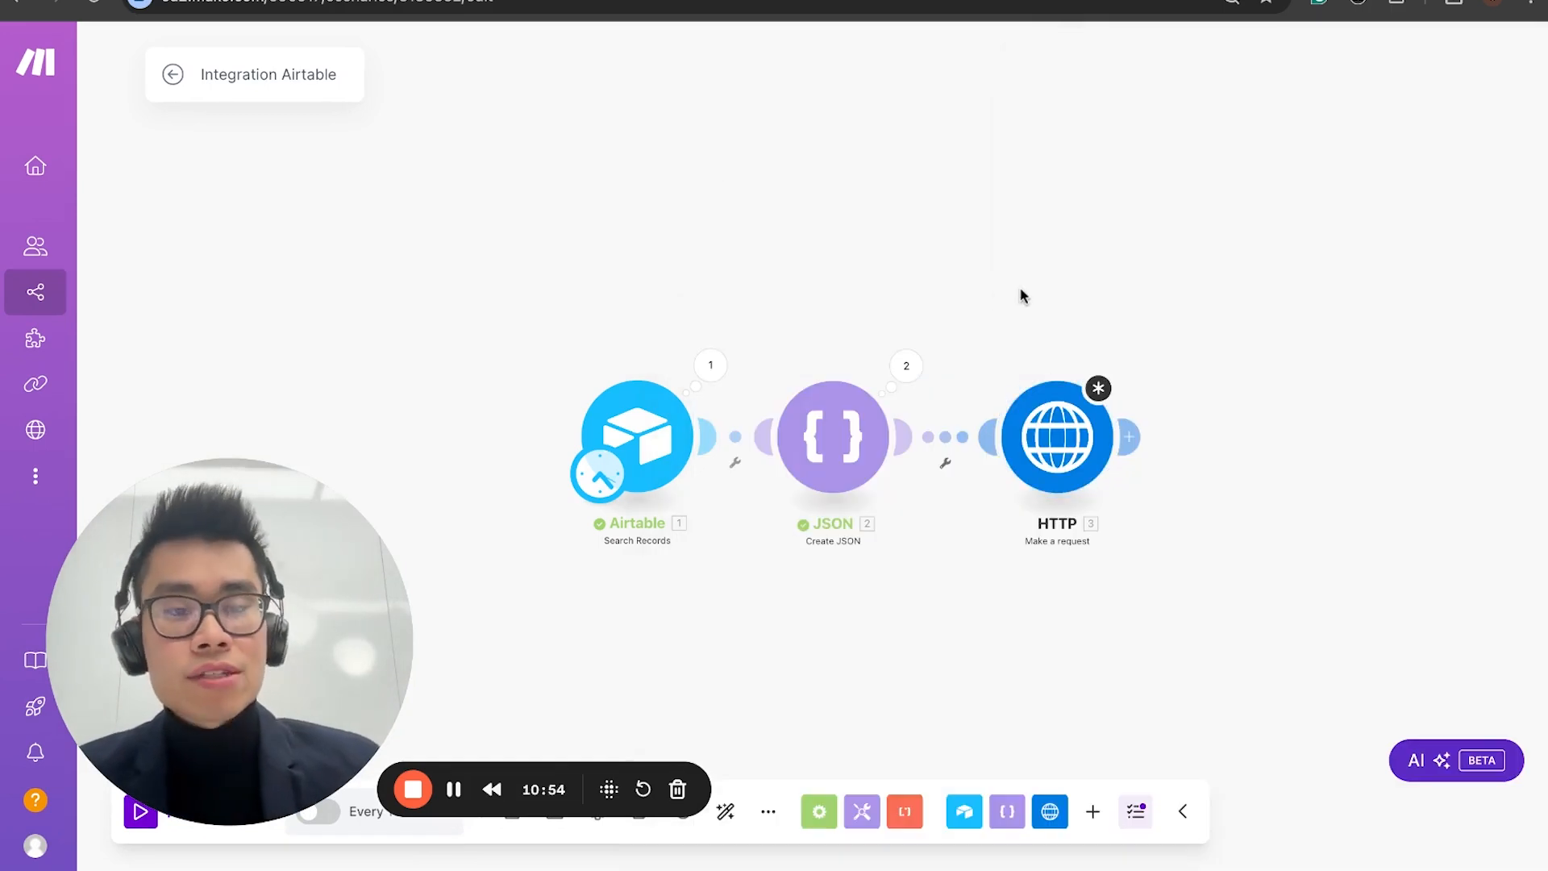
{"action": "left_click", "coordinate": [1048, 435]}
{"action": "left_click", "coordinate": [1276, 601]}
Step: Switch to the Voiceflow documentation and examine the name, schema and items structure in the table upload example's data
{"action": "key", "text": "ctrl+Tab"}
{"action": "key", "text": "ctrl+Tab"}
{"action": "key", "text": "ctrl+Tab"}
{"action": "key", "text": "ctrl+shift+Tab"}
{"action": "key", "text": "ctrl+Tab"}
{"action": "scroll", "coordinate": [674, 331], "scroll_direction": "down", "scroll_amount": 1}
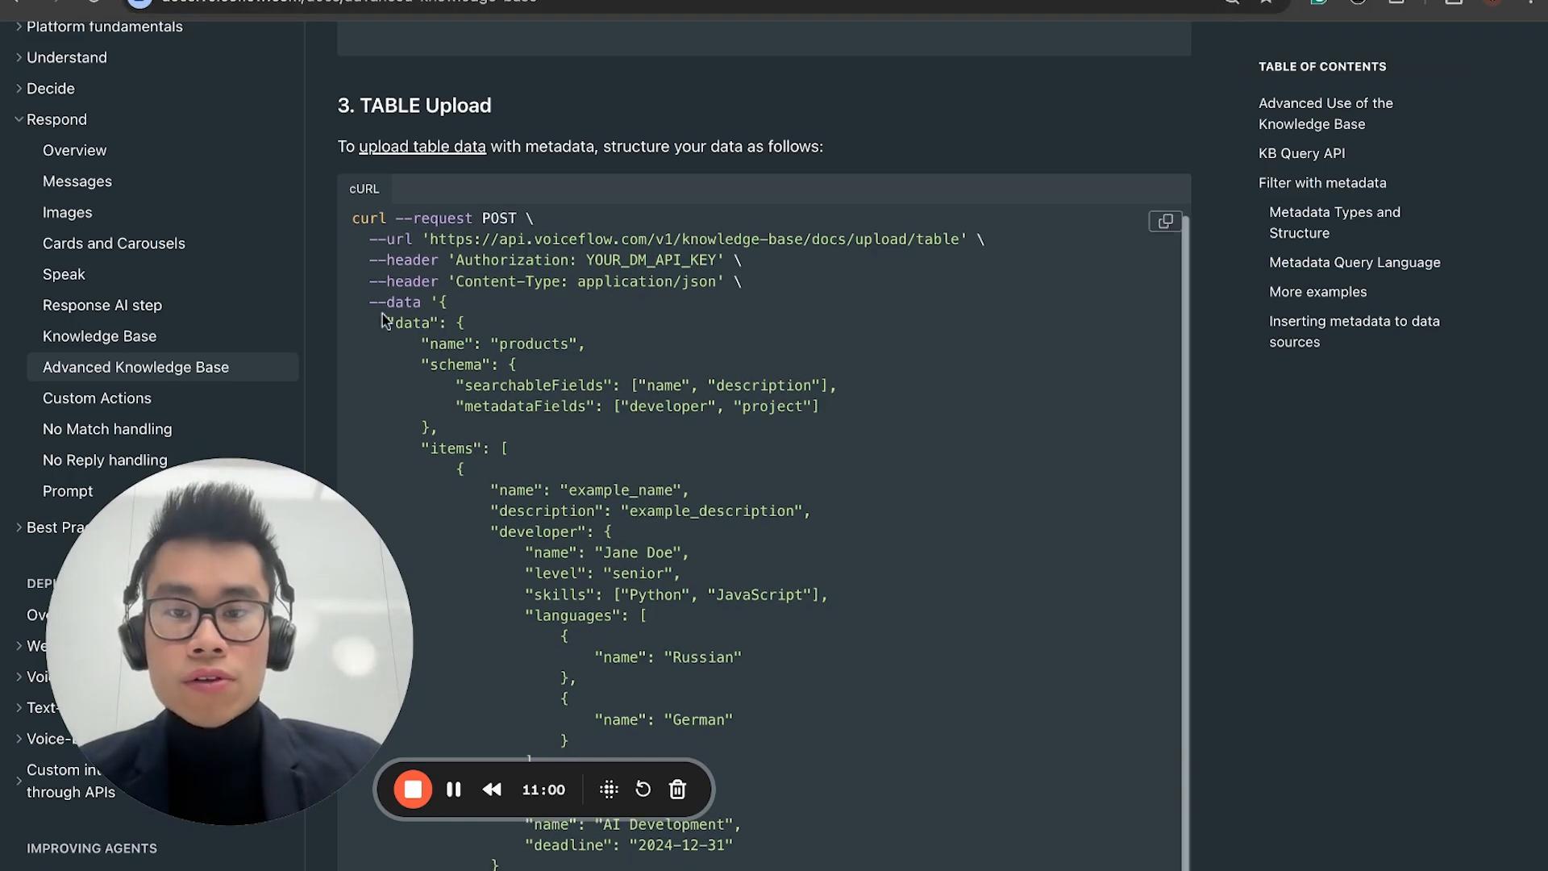
{"action": "left_click_drag", "start_coordinate": [457, 342], "coordinate": [586, 344]}
{"action": "left_click", "coordinate": [459, 368]}
{"action": "left_click_drag", "start_coordinate": [439, 363], "coordinate": [690, 406]}
{"action": "left_click", "coordinate": [439, 360]}
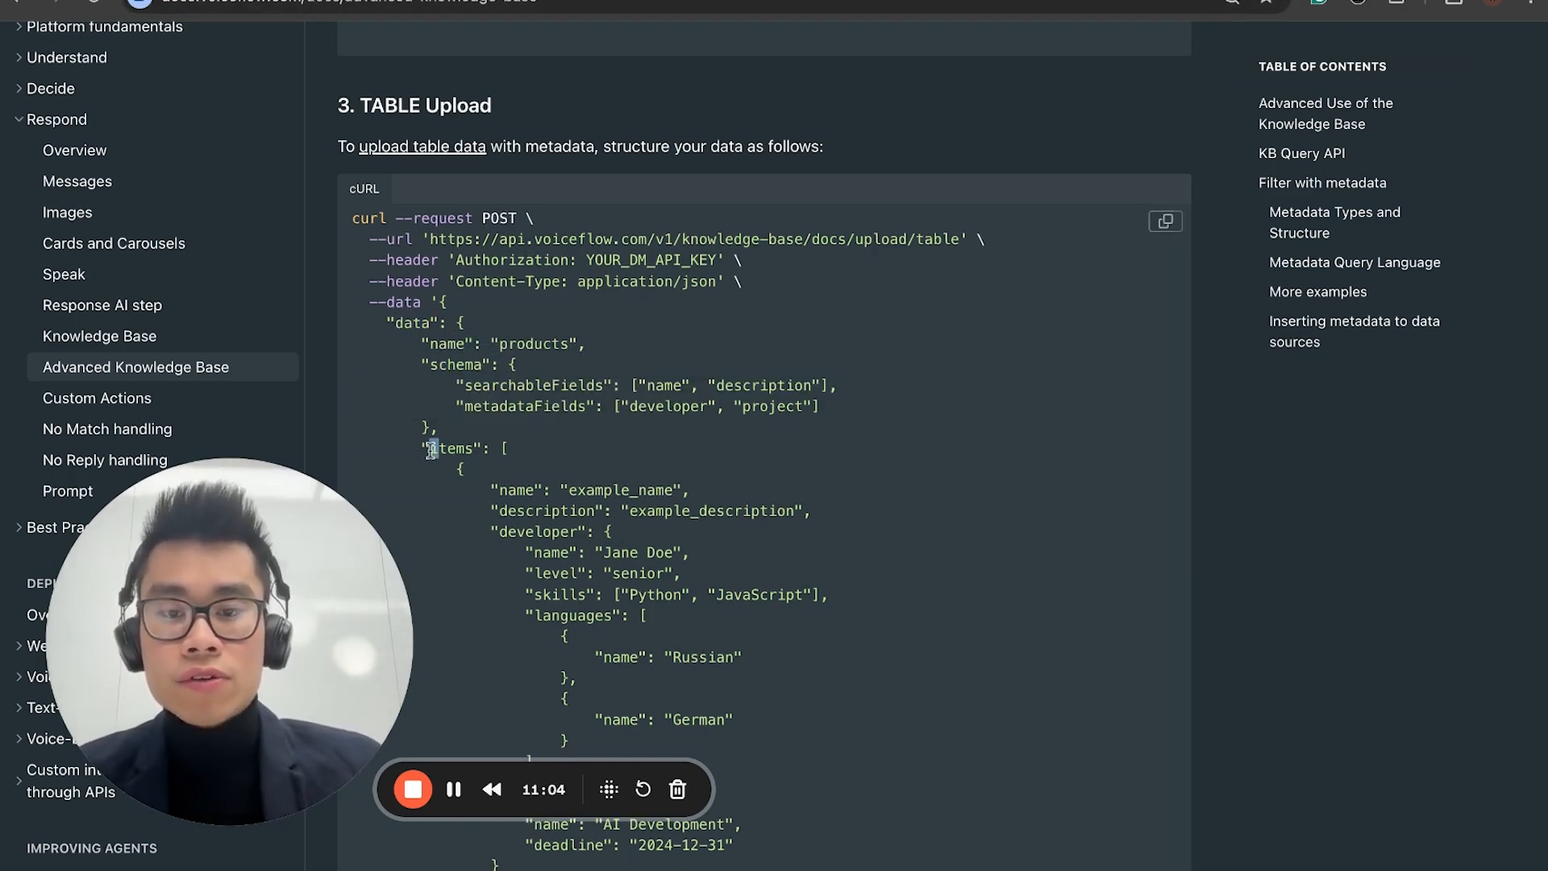
{"action": "left_click_drag", "start_coordinate": [428, 446], "coordinate": [576, 511]}
{"action": "scroll", "coordinate": [428, 449], "scroll_direction": "down", "scroll_amount": 4}
{"action": "scroll", "coordinate": [580, 470], "scroll_direction": "down", "scroll_amount": 3}
{"action": "scroll", "coordinate": [580, 470], "scroll_direction": "up", "scroll_amount": 15}
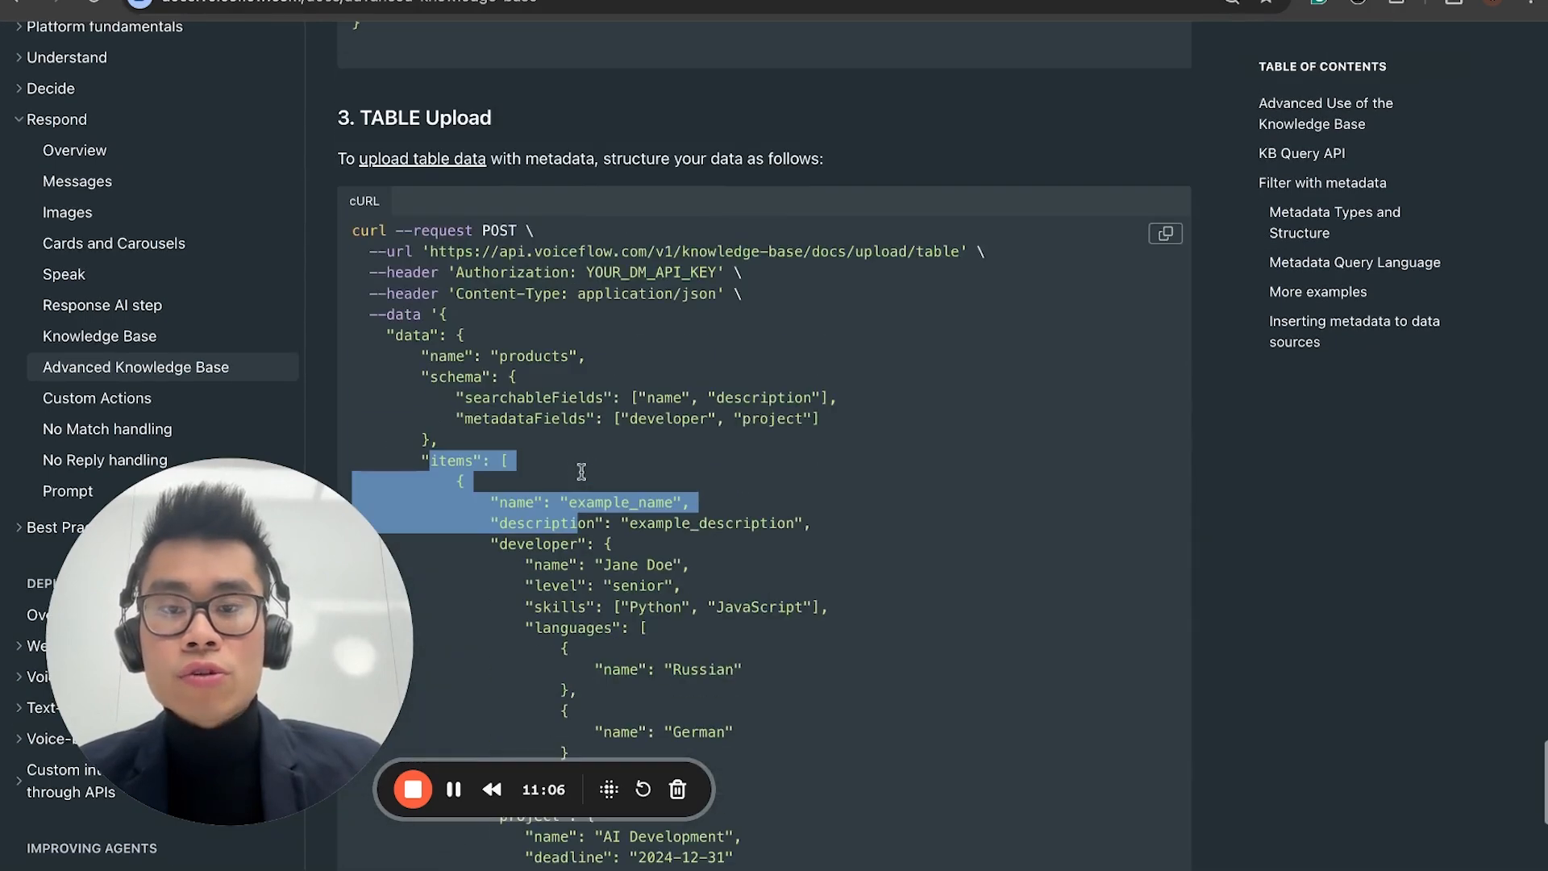
Step: Look through the documentation's sections on the metadata query language, supported metadata types and example metadata payloads
{"action": "left_click_drag", "start_coordinate": [283, 543], "coordinate": [1416, 520]}
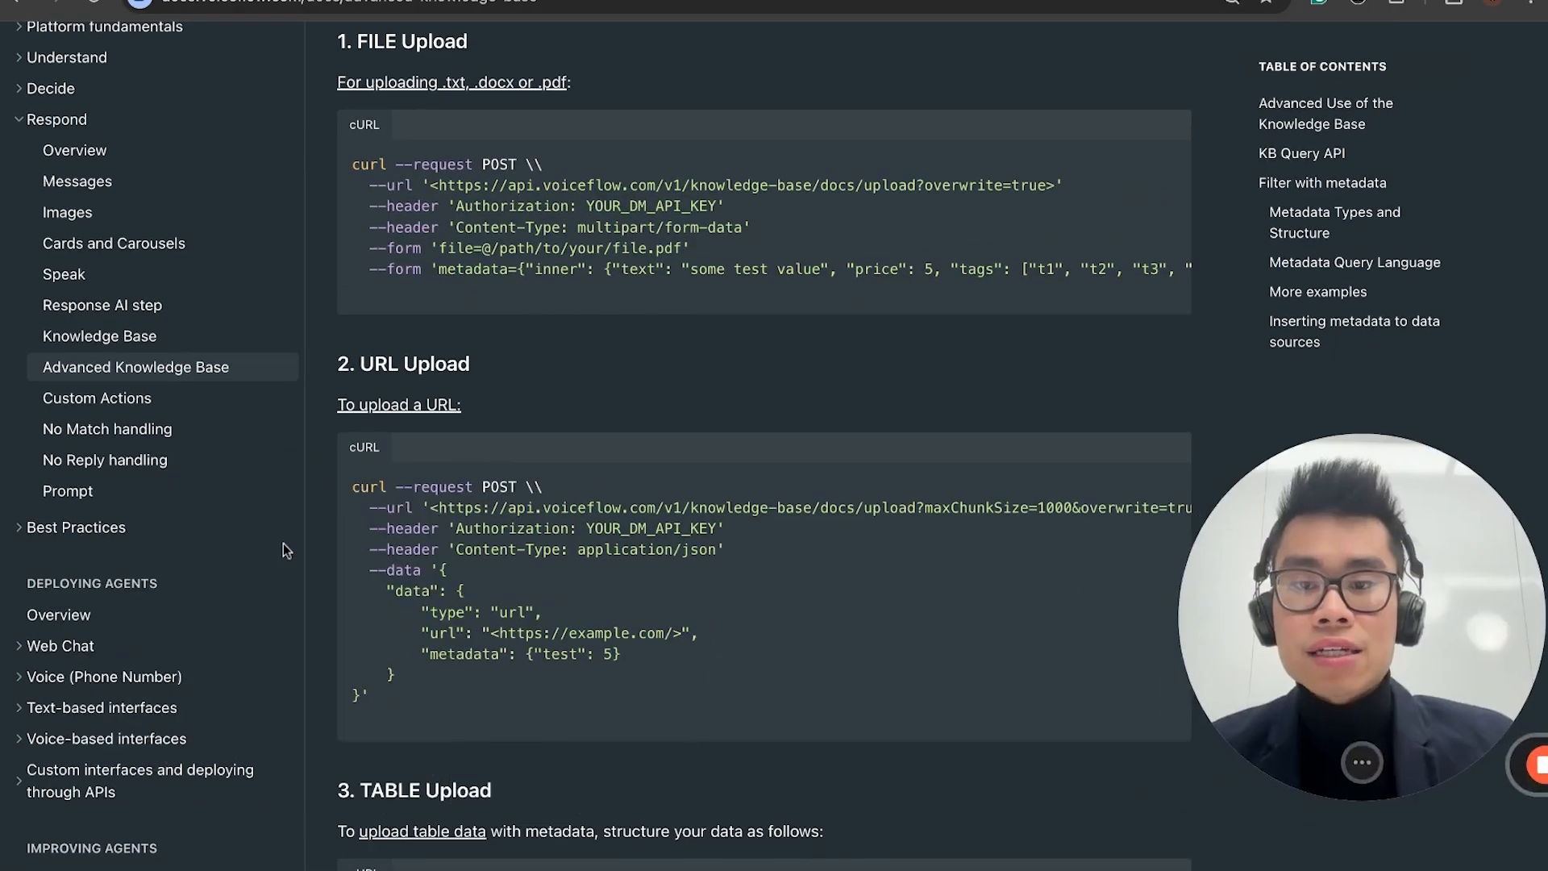
{"action": "scroll", "coordinate": [528, 352], "scroll_direction": "up", "scroll_amount": 15}
{"action": "scroll", "coordinate": [529, 351], "scroll_direction": "up", "scroll_amount": 20}
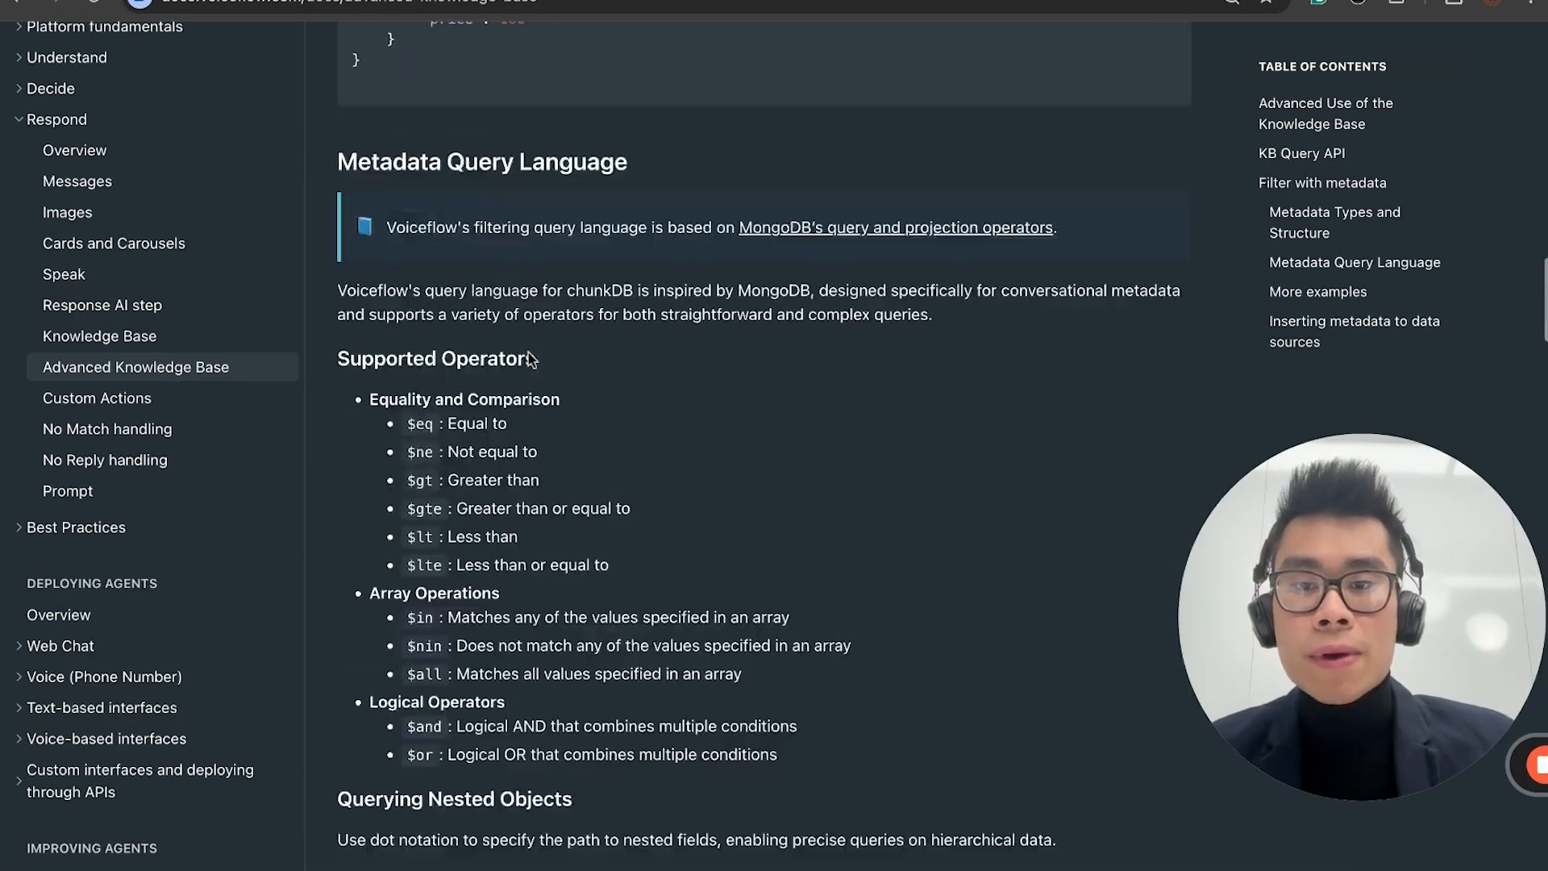
{"action": "scroll", "coordinate": [529, 352], "scroll_direction": "down", "scroll_amount": 5}
{"action": "scroll", "coordinate": [501, 353], "scroll_direction": "down", "scroll_amount": 5}
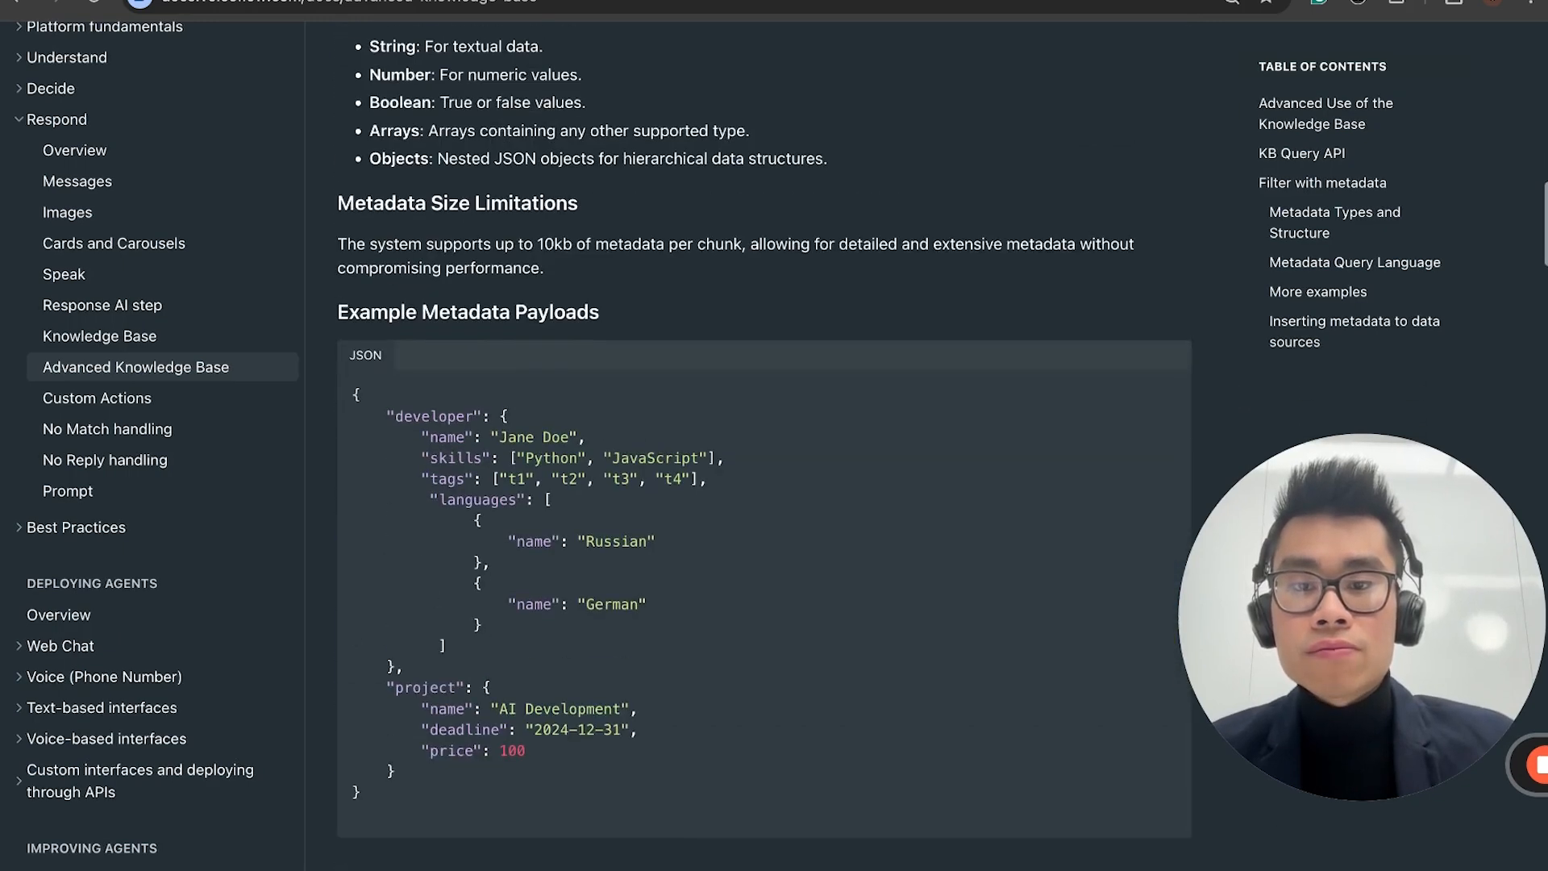
{"action": "scroll", "coordinate": [501, 352], "scroll_direction": "up", "scroll_amount": 2}
{"action": "scroll", "coordinate": [421, 107], "scroll_direction": "up", "scroll_amount": 2}
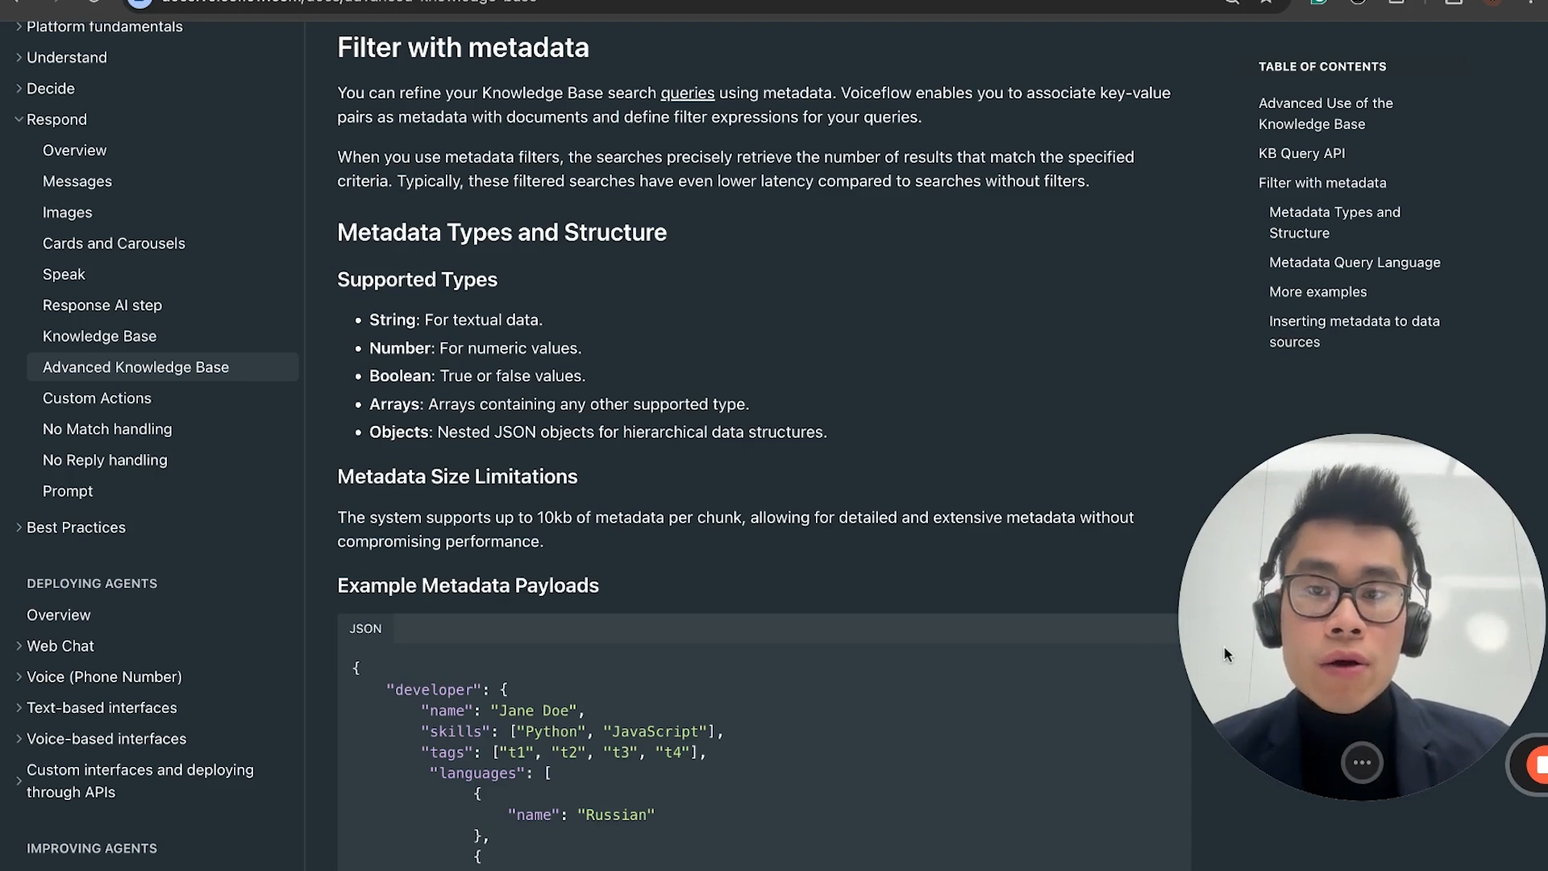
Step: Paste the JSON body into the request content, with schema fields productName, Category, productID, productDescription and price, name mapped to productName and items to 4.json
{"action": "left_click_drag", "start_coordinate": [1342, 658], "coordinate": [1240, 659]}
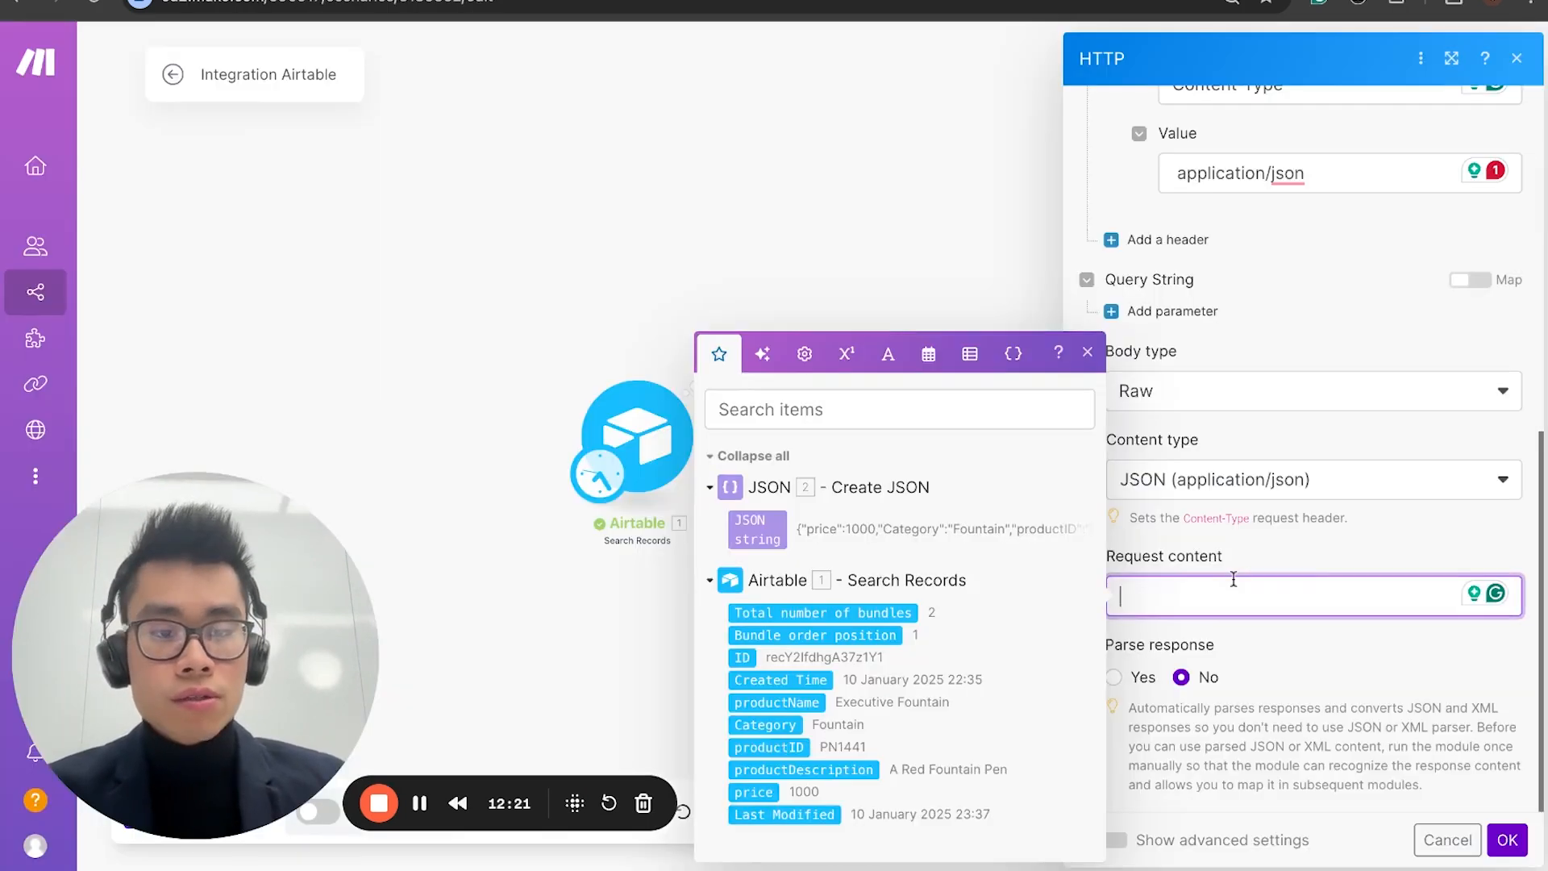
{"action": "key", "text": "ctrl+v"}
{"action": "scroll", "coordinate": [1223, 577], "scroll_direction": "up", "scroll_amount": 5}
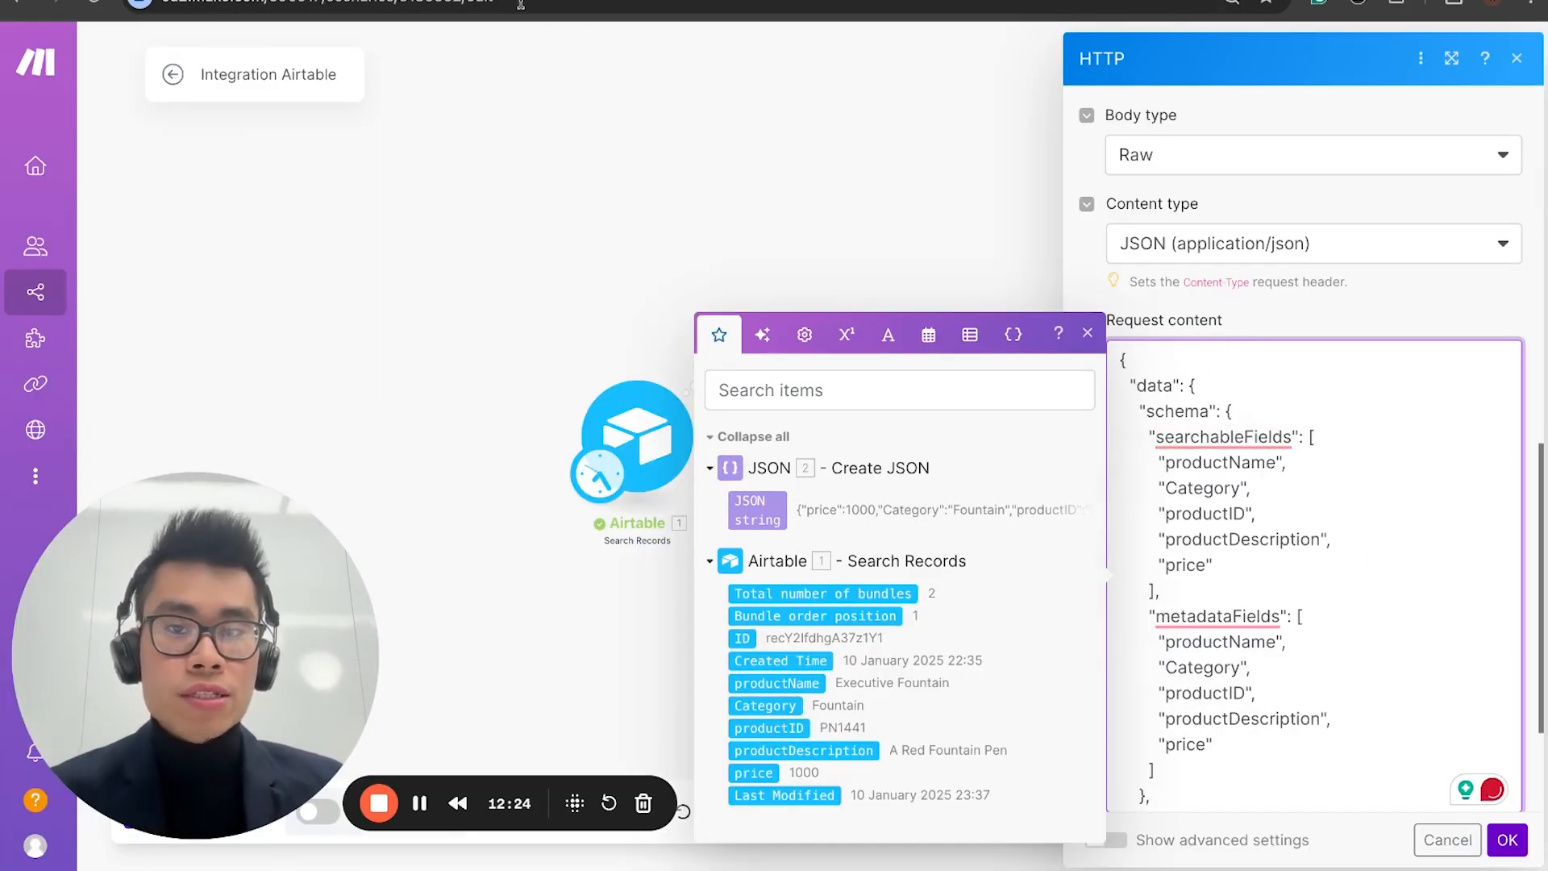
Step: Compare the request content's schema fields, name and items with the documentation's table upload example
{"action": "key", "text": "ctrl+Tab"}
{"action": "scroll", "coordinate": [689, 347], "scroll_direction": "down", "scroll_amount": 20}
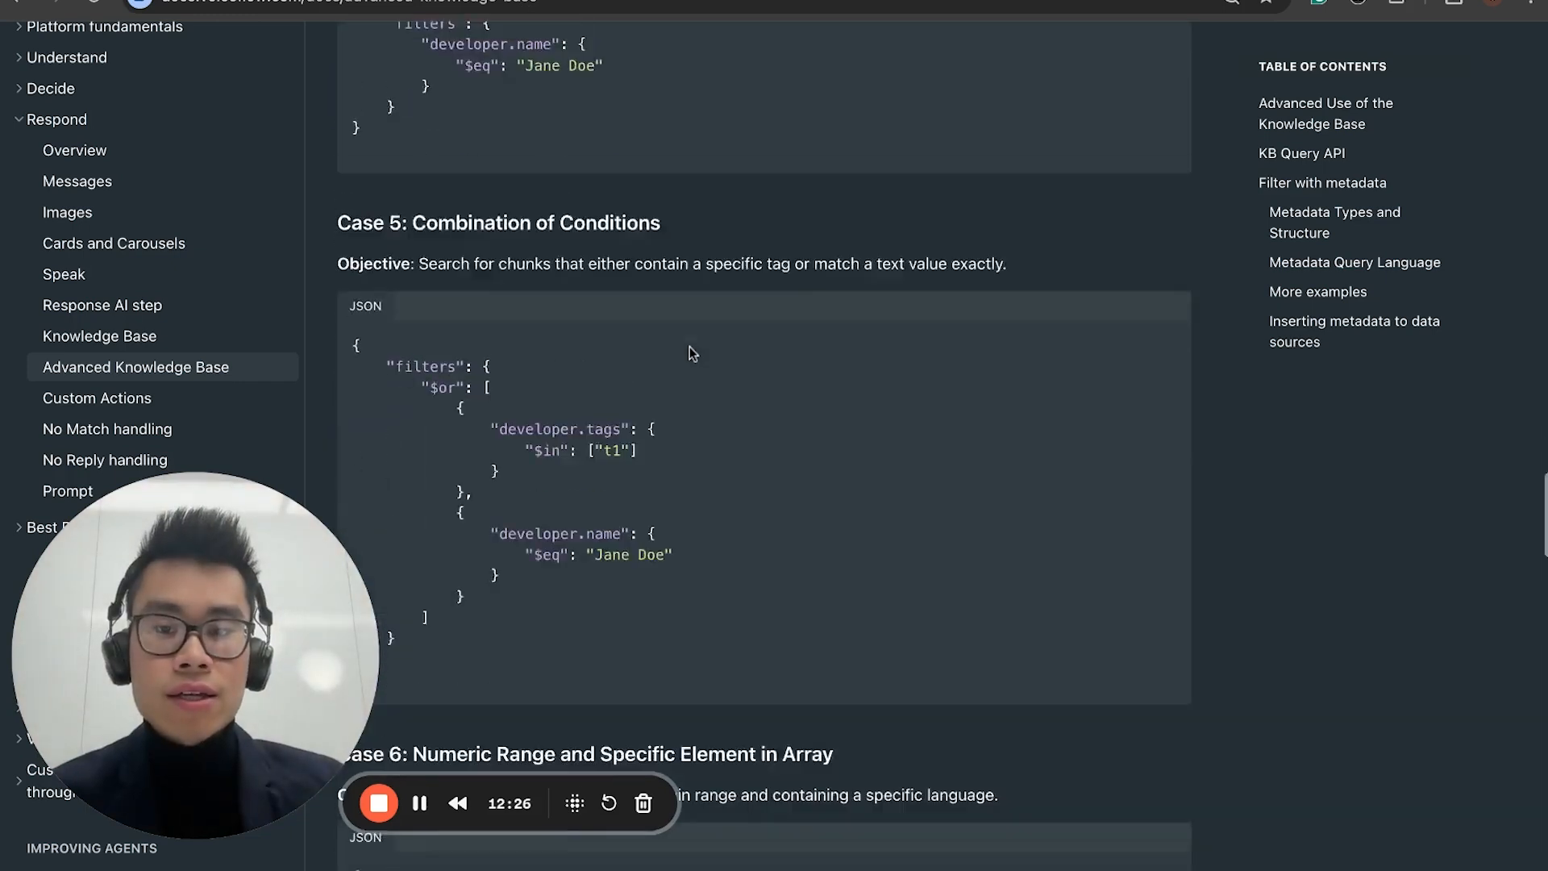
{"action": "scroll", "coordinate": [689, 347], "scroll_direction": "down", "scroll_amount": 15}
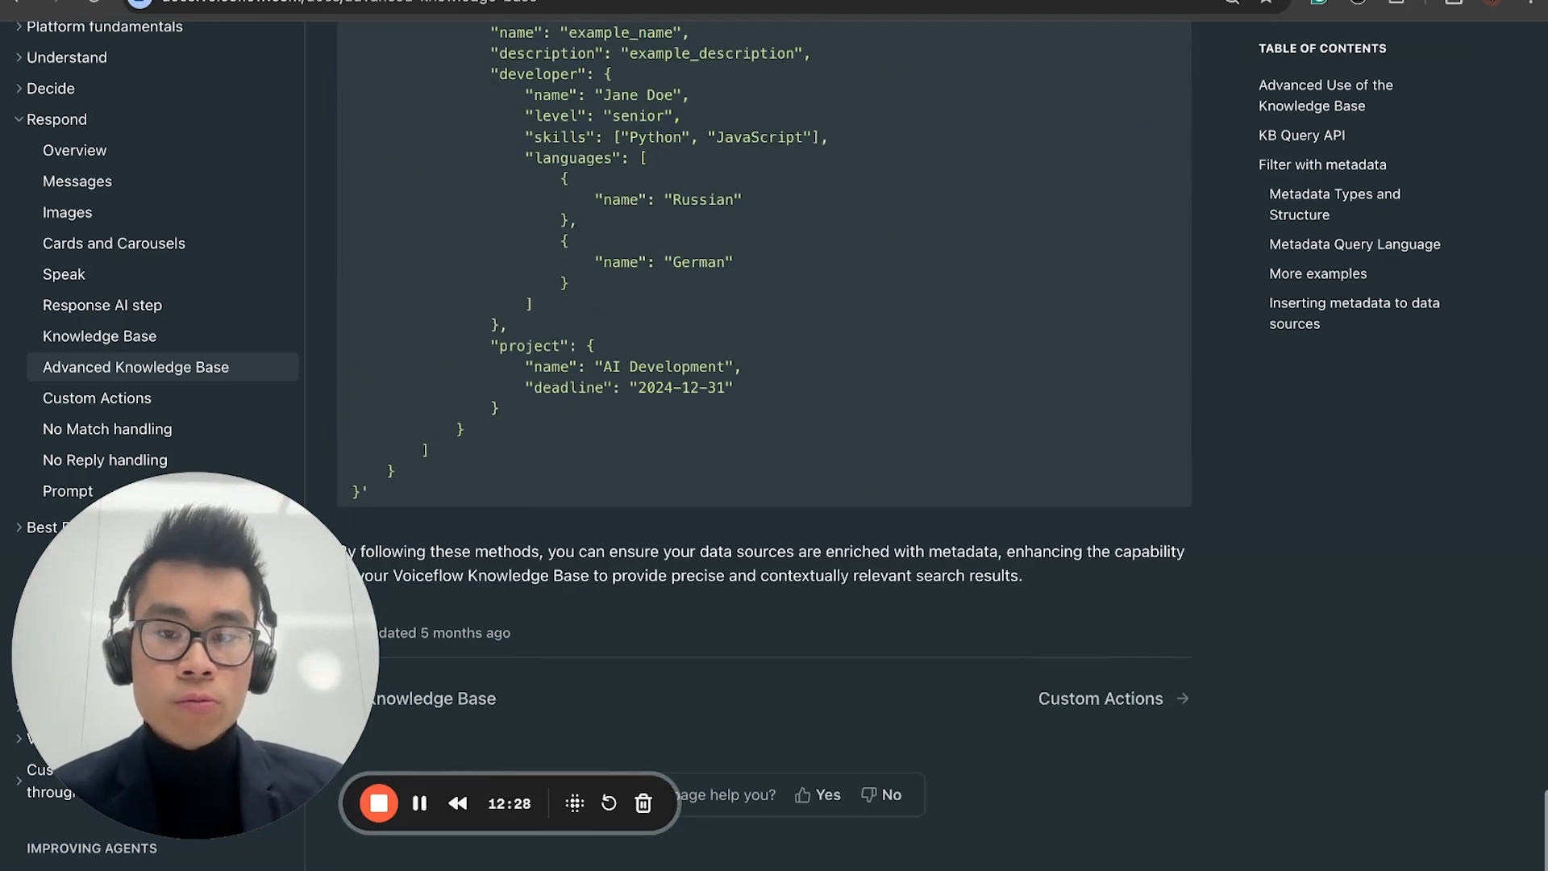
{"action": "scroll", "coordinate": [690, 346], "scroll_direction": "up", "scroll_amount": 5}
{"action": "scroll", "coordinate": [476, 449], "scroll_direction": "up", "scroll_amount": 2}
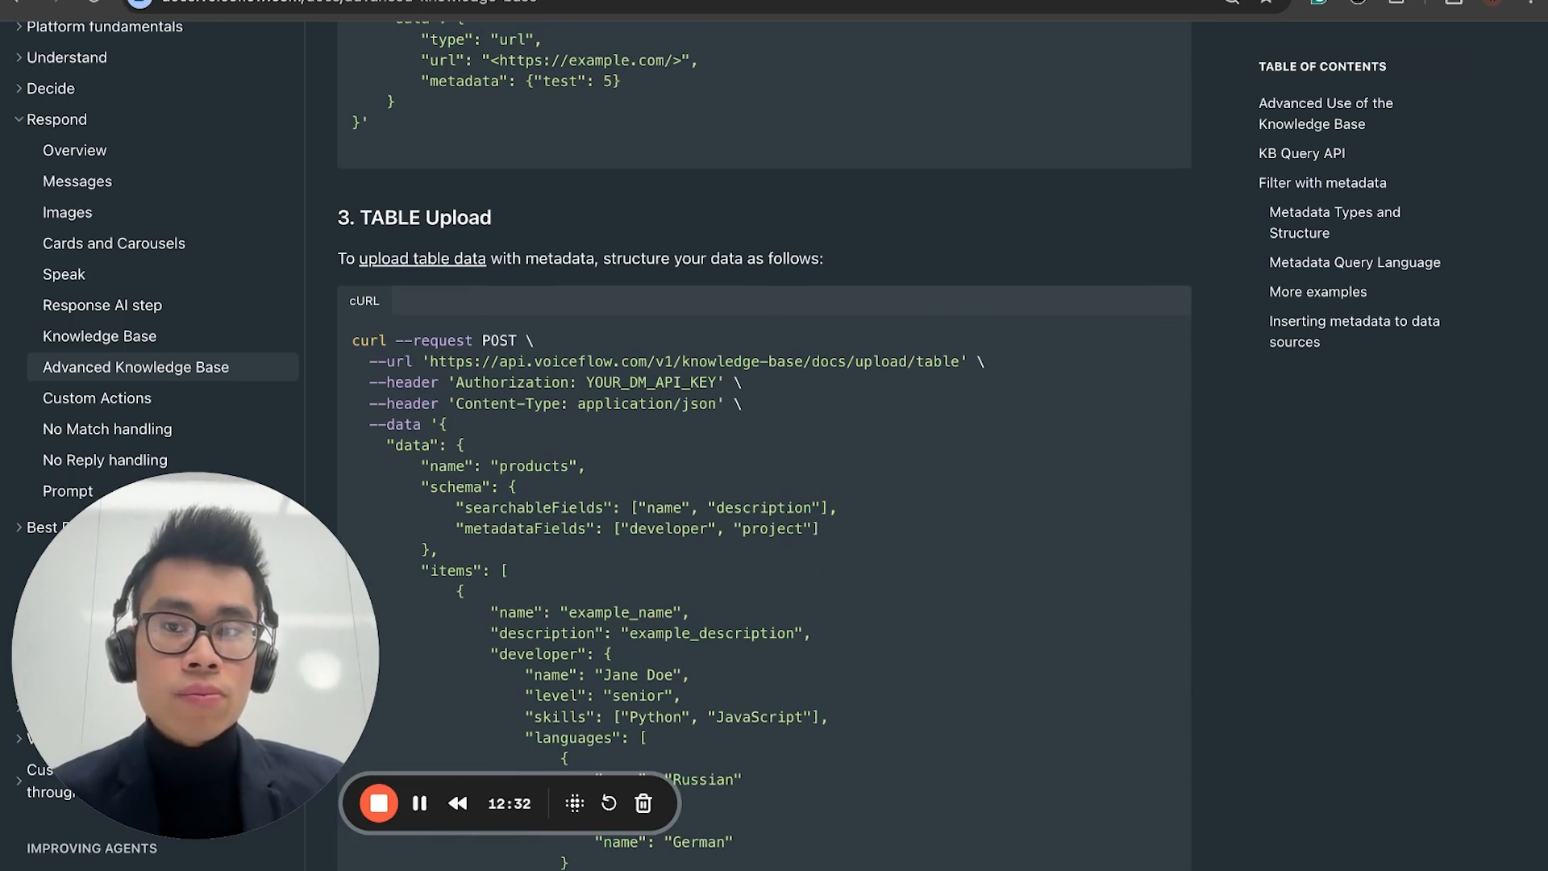
{"action": "key", "text": "ctrl+shift+Tab"}
{"action": "left_click", "coordinate": [1159, 386]}
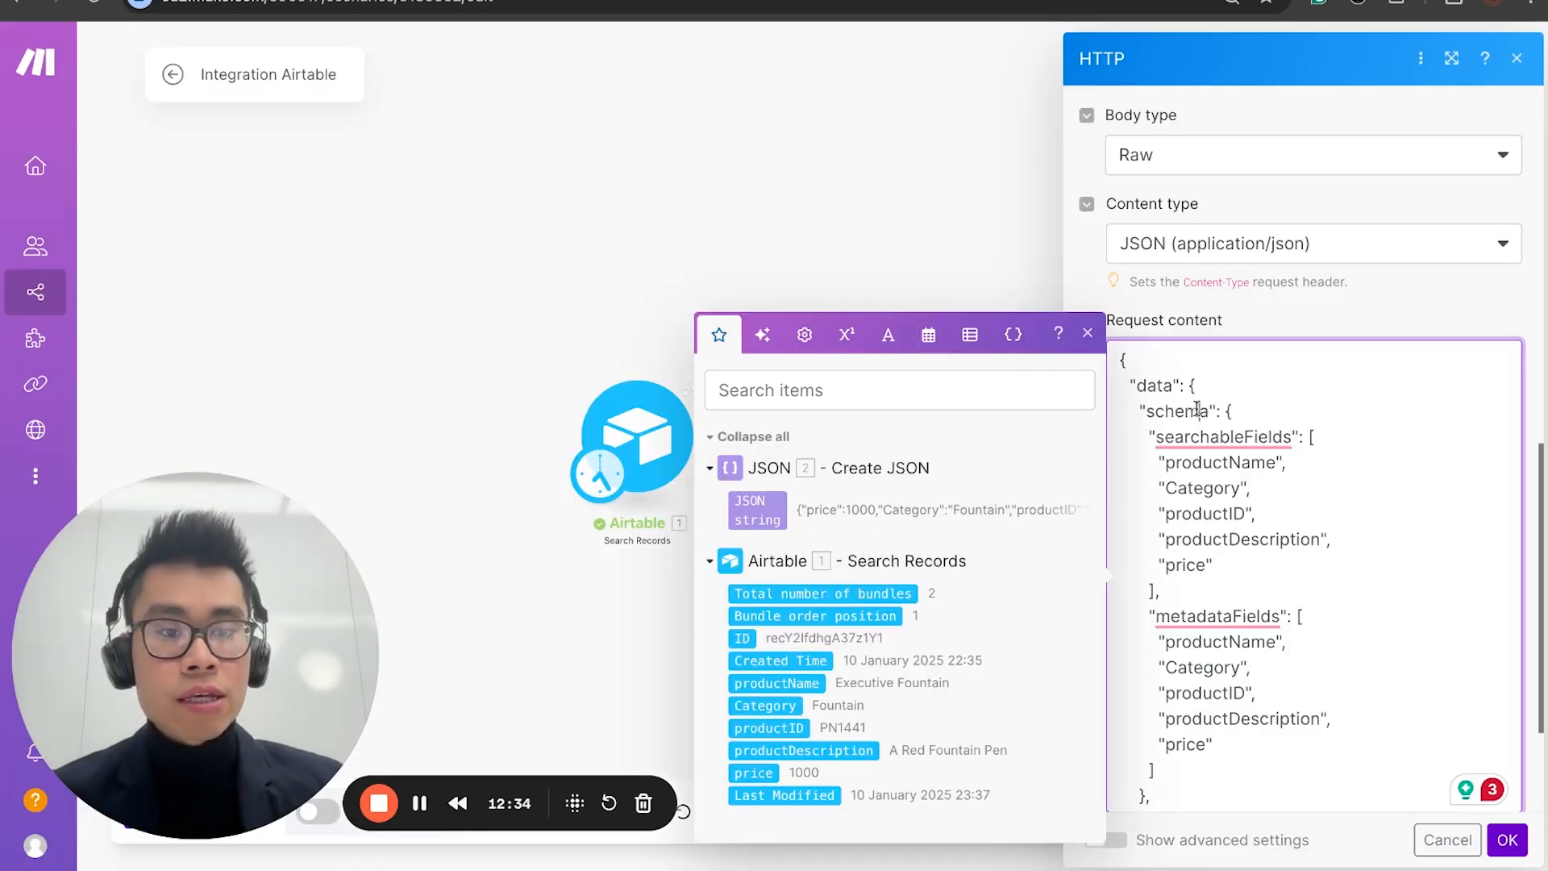
{"action": "scroll", "coordinate": [1309, 492], "scroll_direction": "down", "scroll_amount": 1}
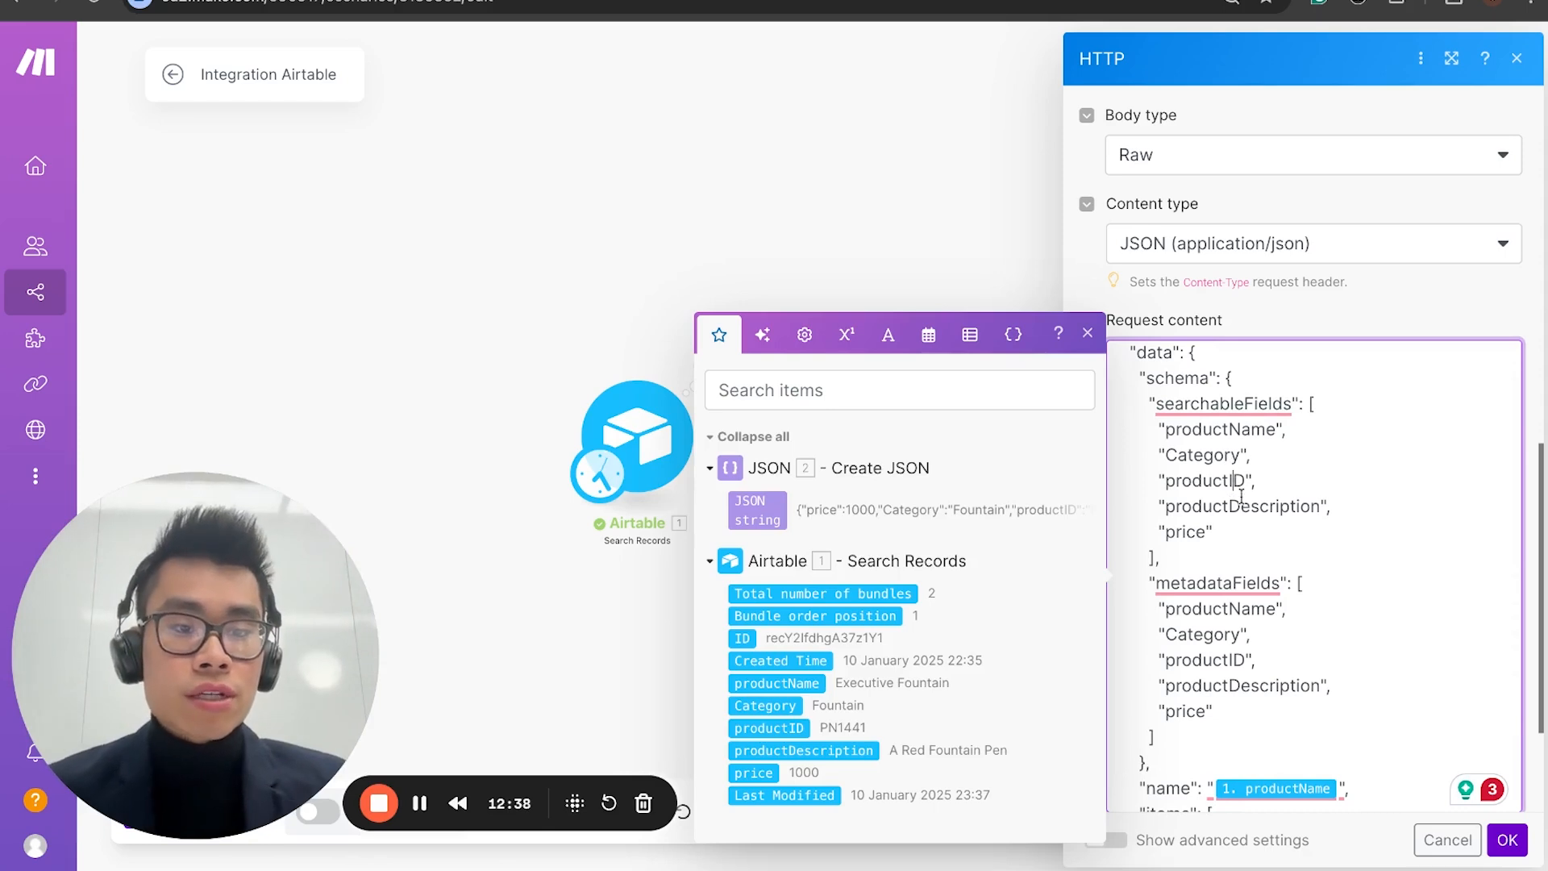
{"action": "scroll", "coordinate": [1228, 530], "scroll_direction": "down", "scroll_amount": 3}
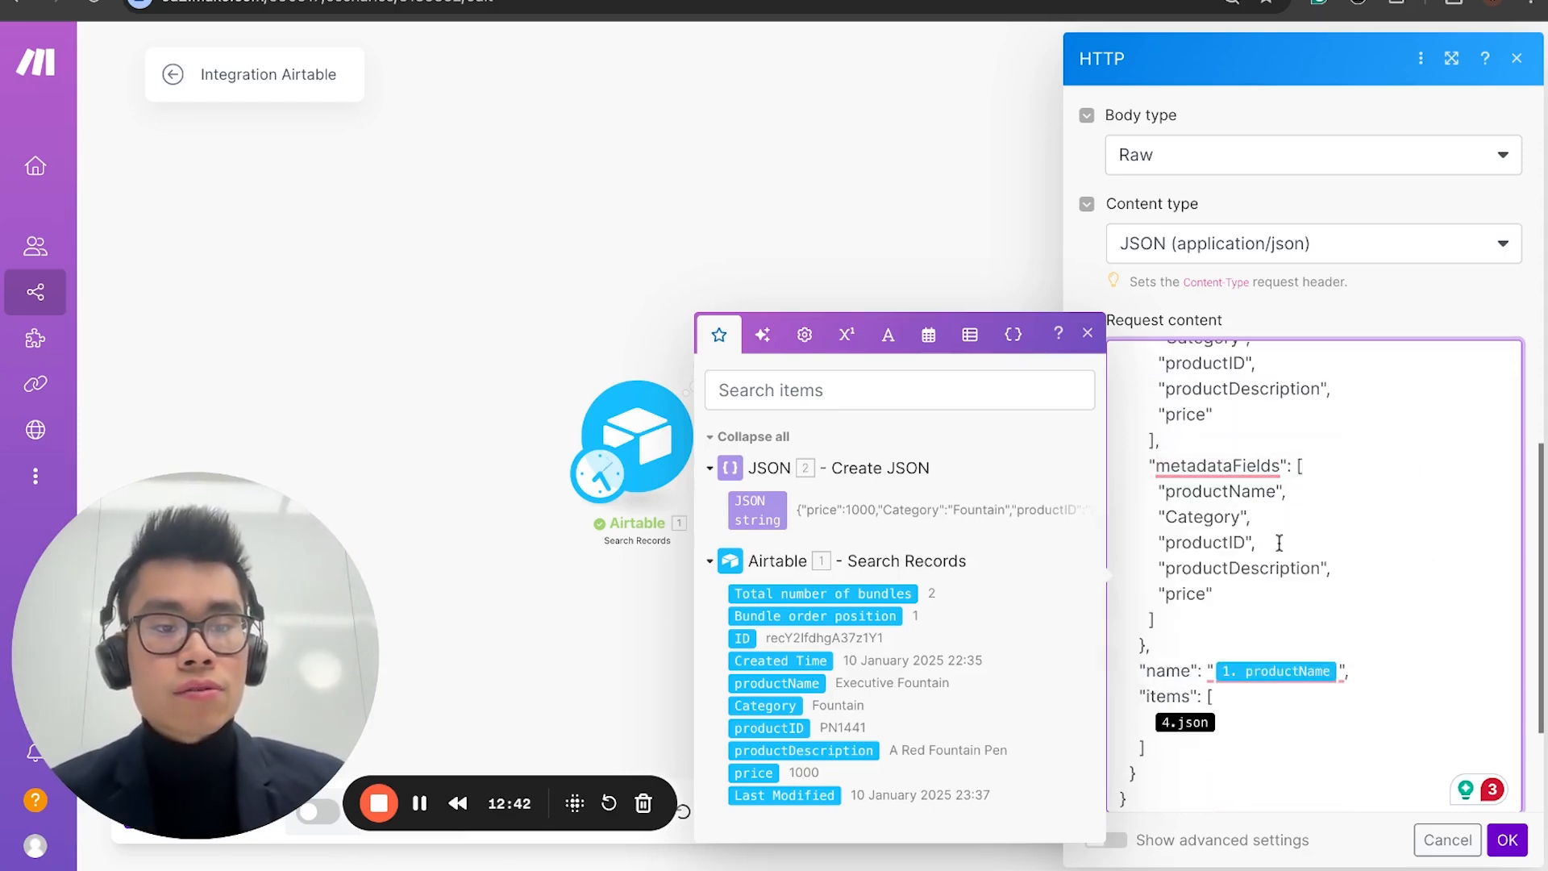
{"action": "scroll", "coordinate": [1186, 504], "scroll_direction": "up", "scroll_amount": 5}
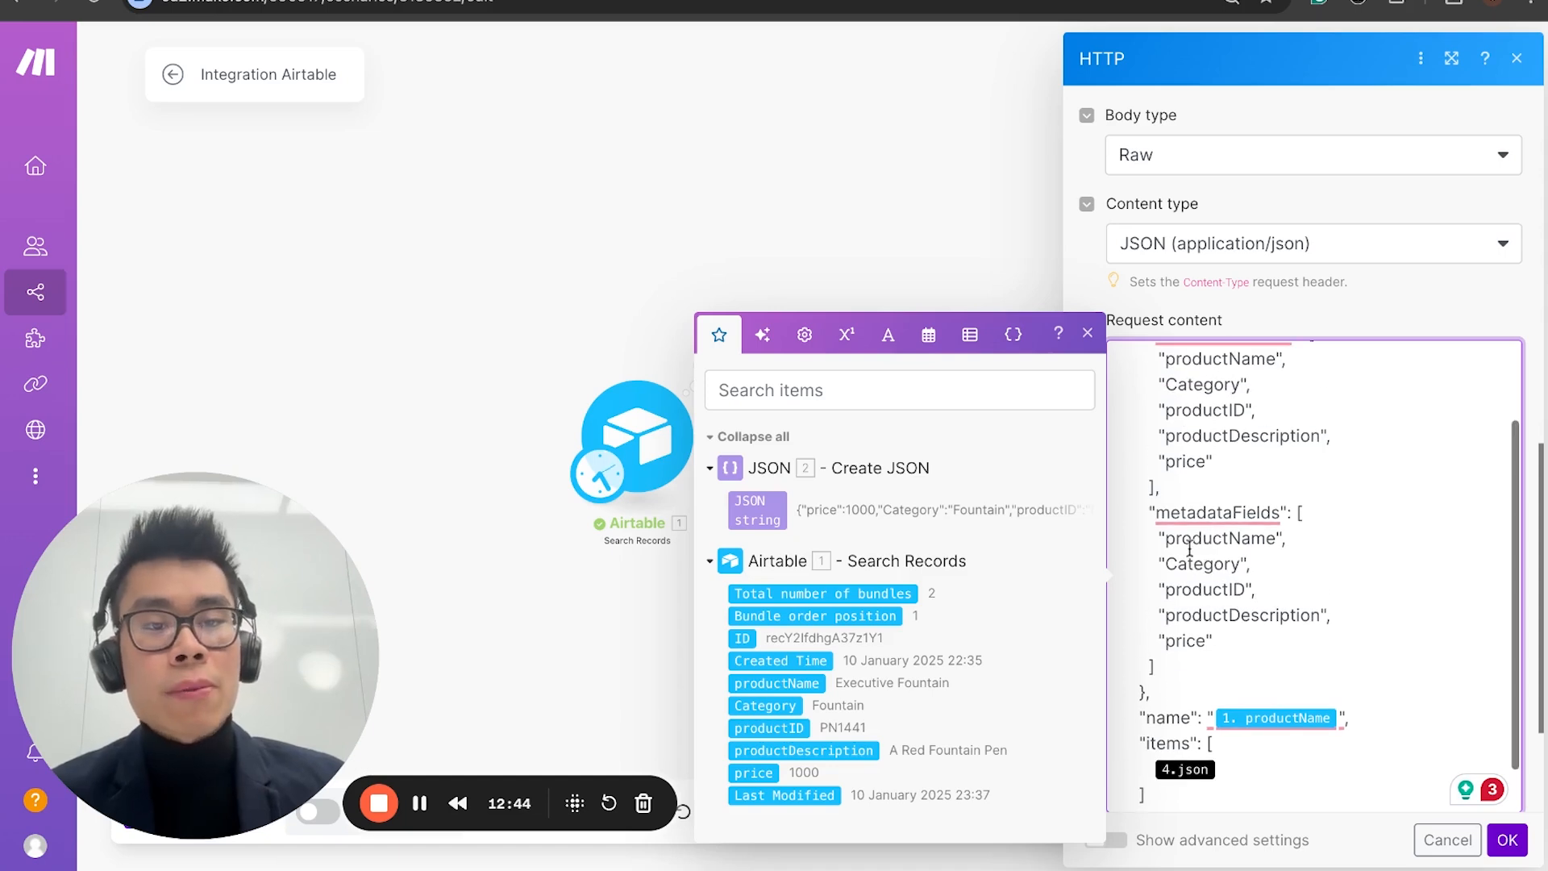
{"action": "scroll", "coordinate": [1236, 679], "scroll_direction": "down", "scroll_amount": 5}
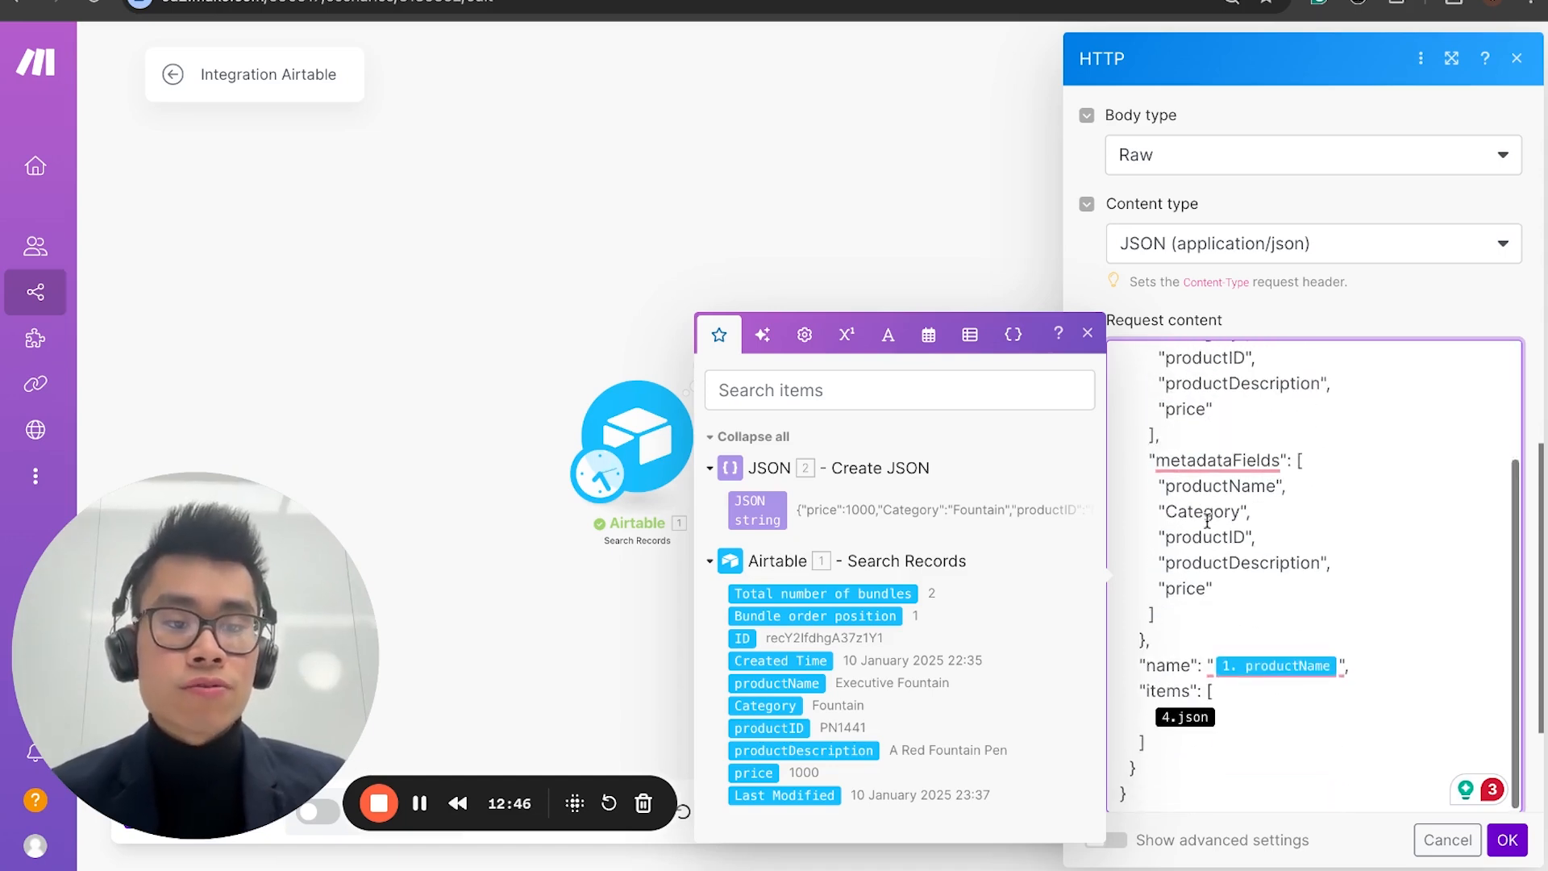
Step: Replace the 4.json placeholder in the request content's items with the Create JSON module's JSON string and save the HTTP module
{"action": "left_click", "coordinate": [1249, 716]}
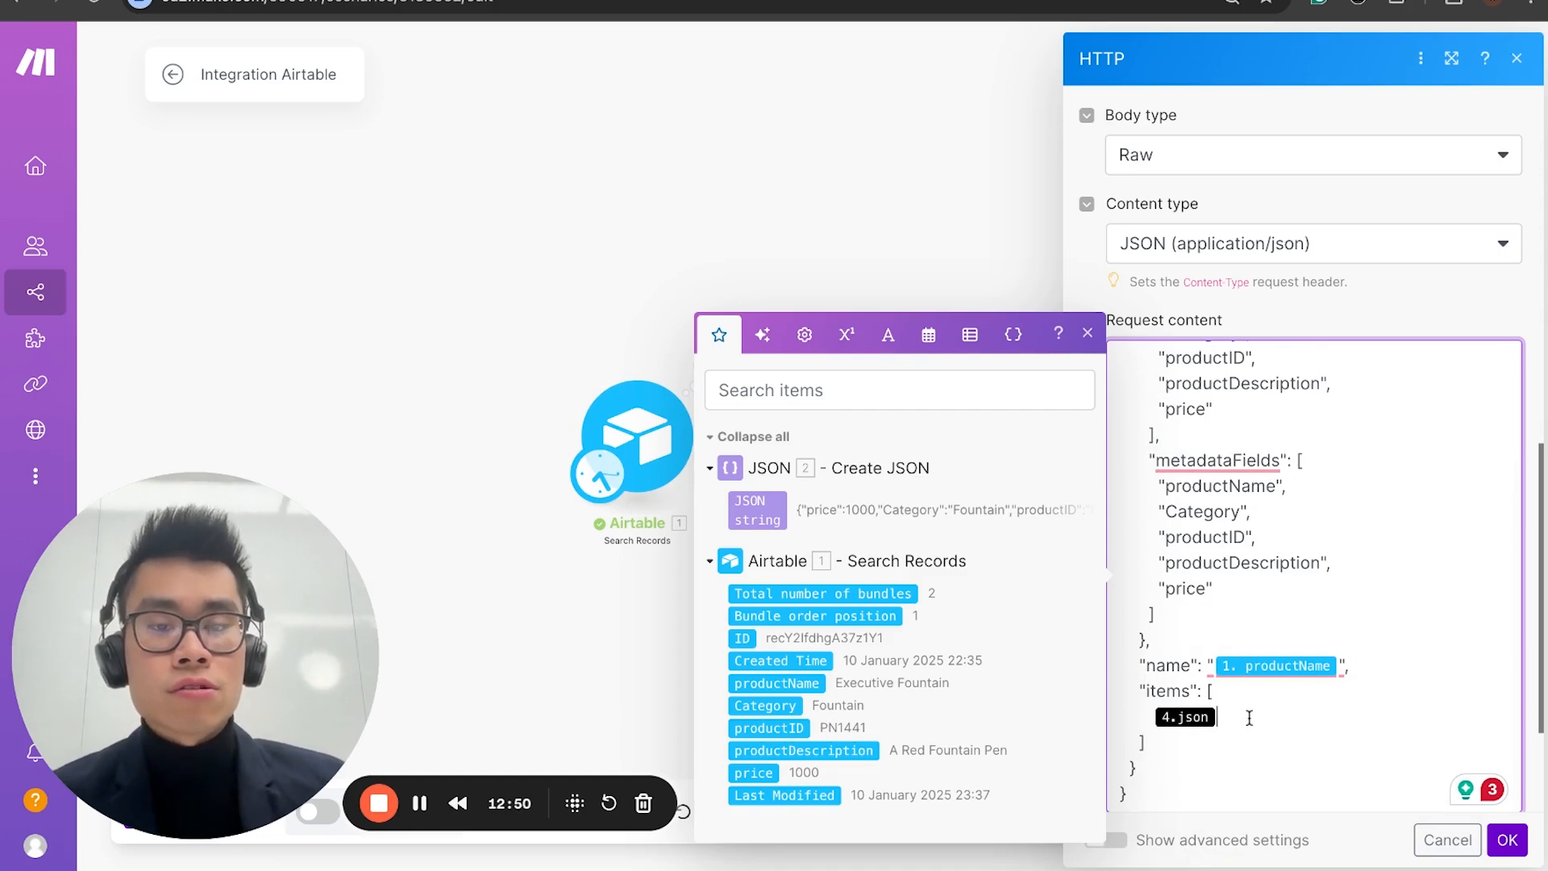
{"action": "key", "text": "BackSpace"}
{"action": "left_click", "coordinate": [757, 504]}
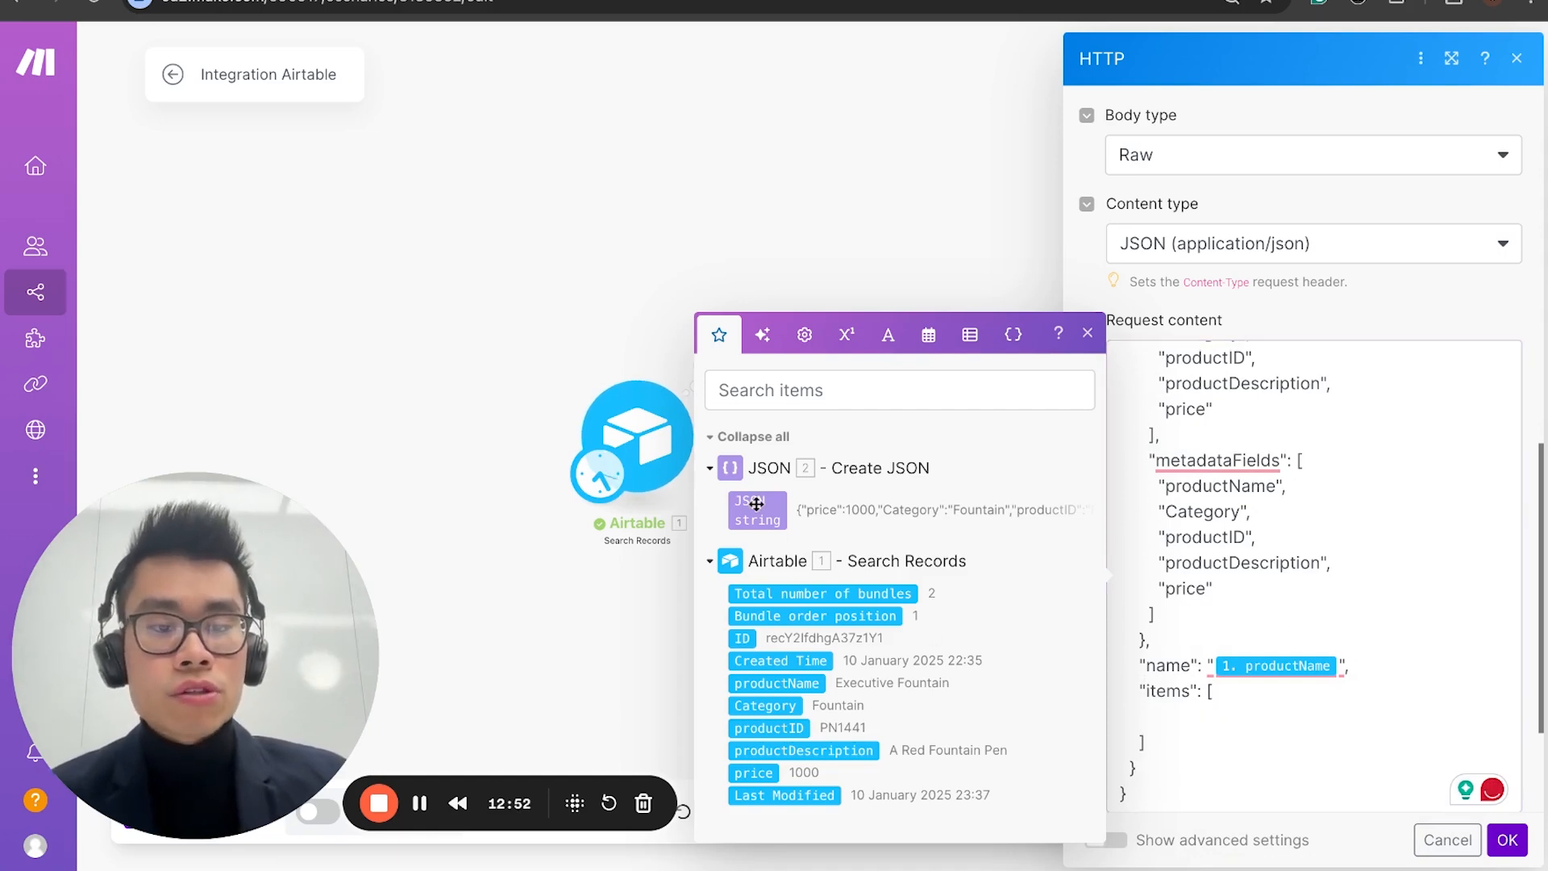
{"action": "left_click_drag", "start_coordinate": [756, 504], "coordinate": [1161, 716]}
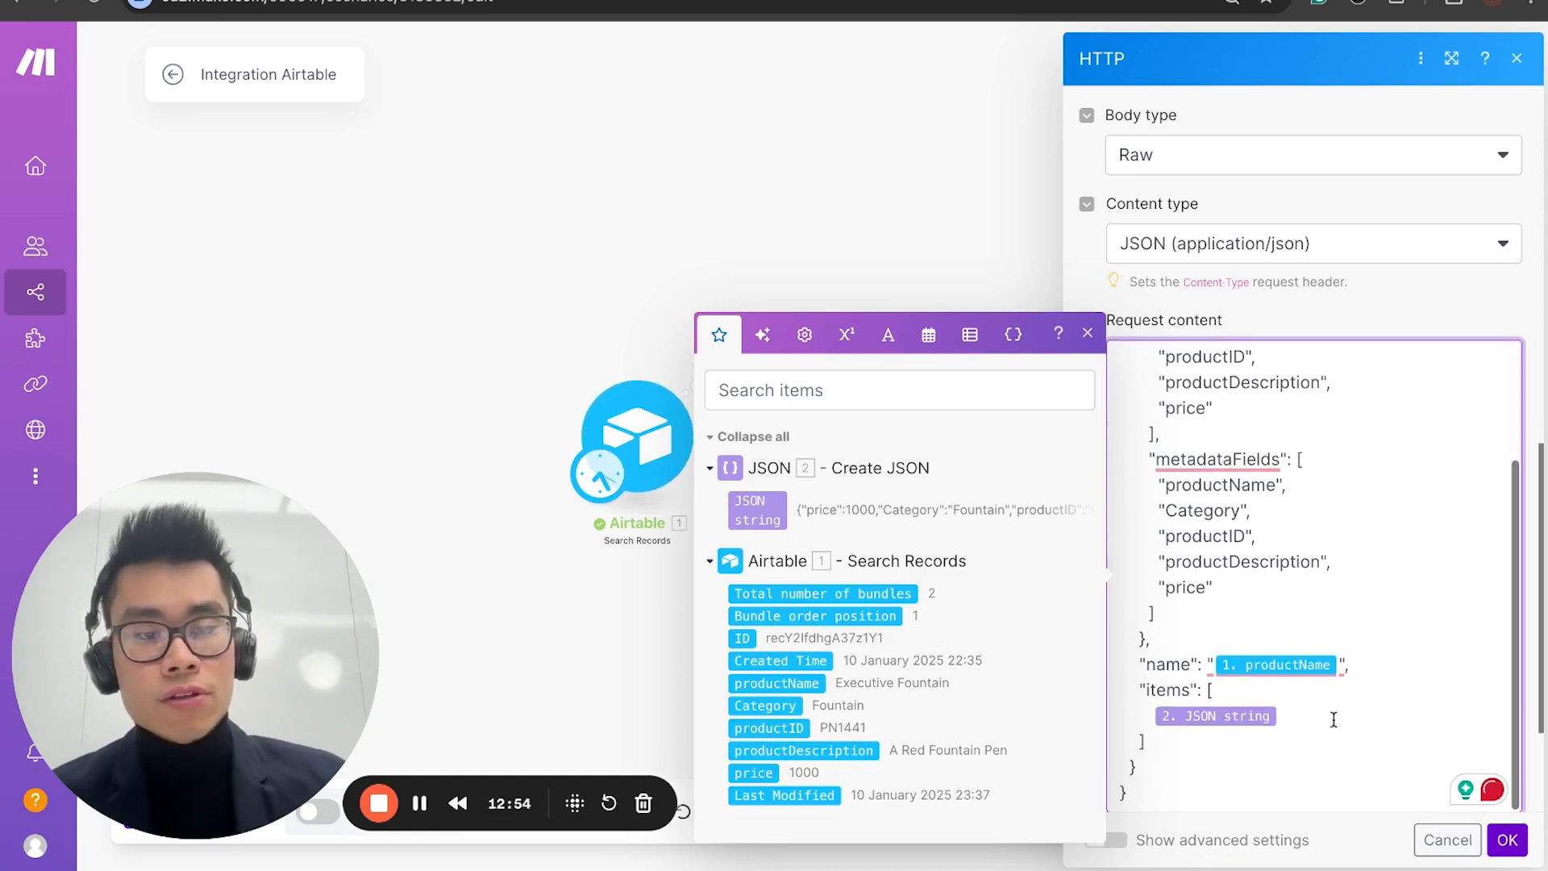
{"action": "scroll", "coordinate": [1268, 685], "scroll_direction": "down", "scroll_amount": 2}
{"action": "scroll", "coordinate": [1268, 685], "scroll_direction": "up", "scroll_amount": 10}
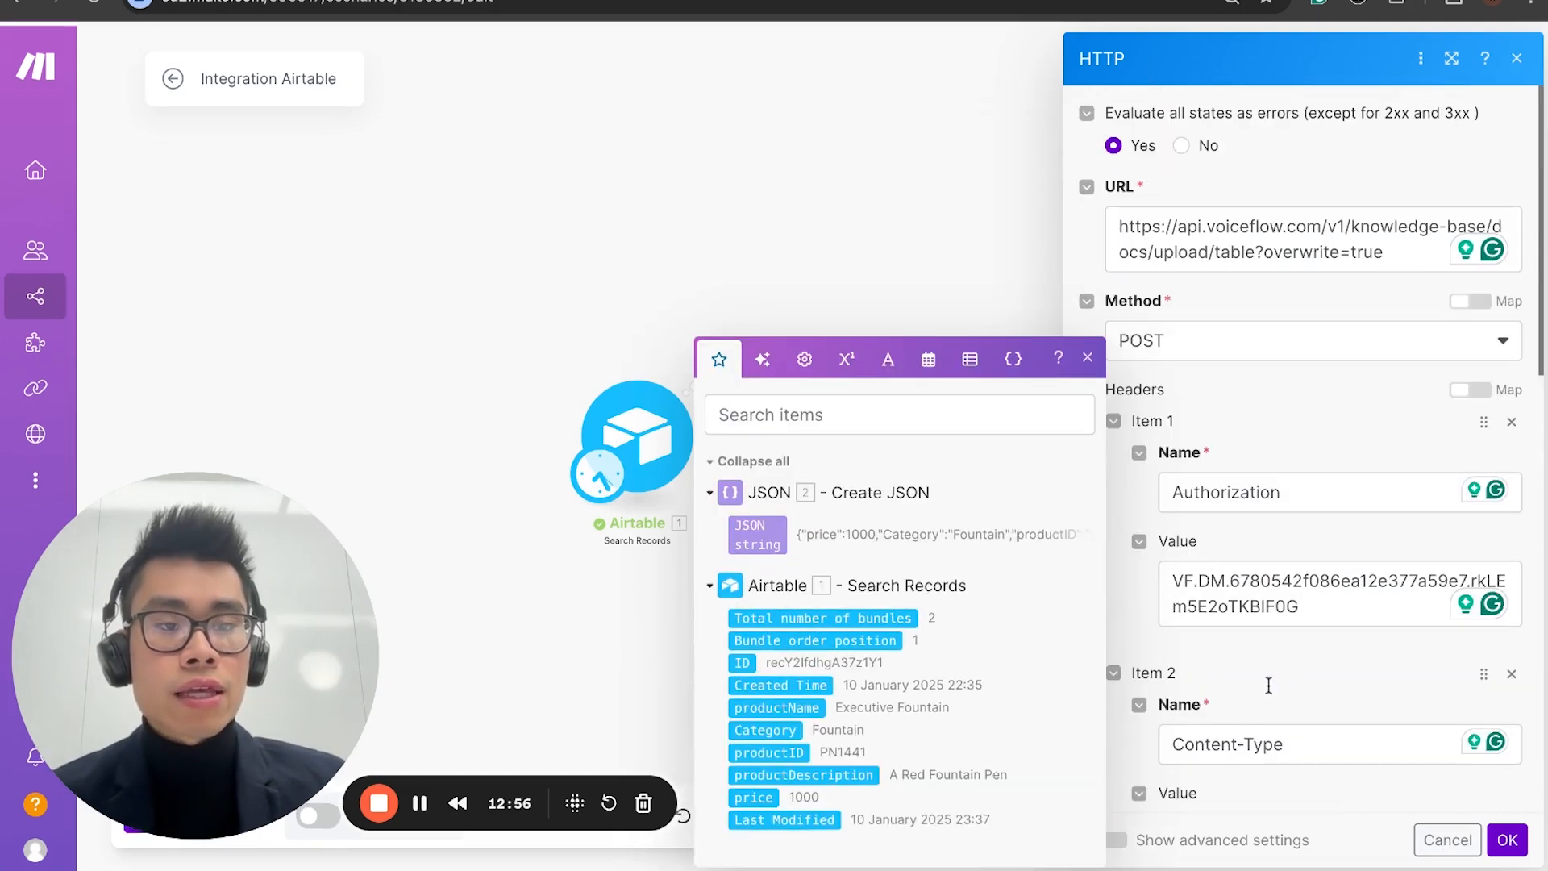
{"action": "left_click", "coordinate": [1509, 840]}
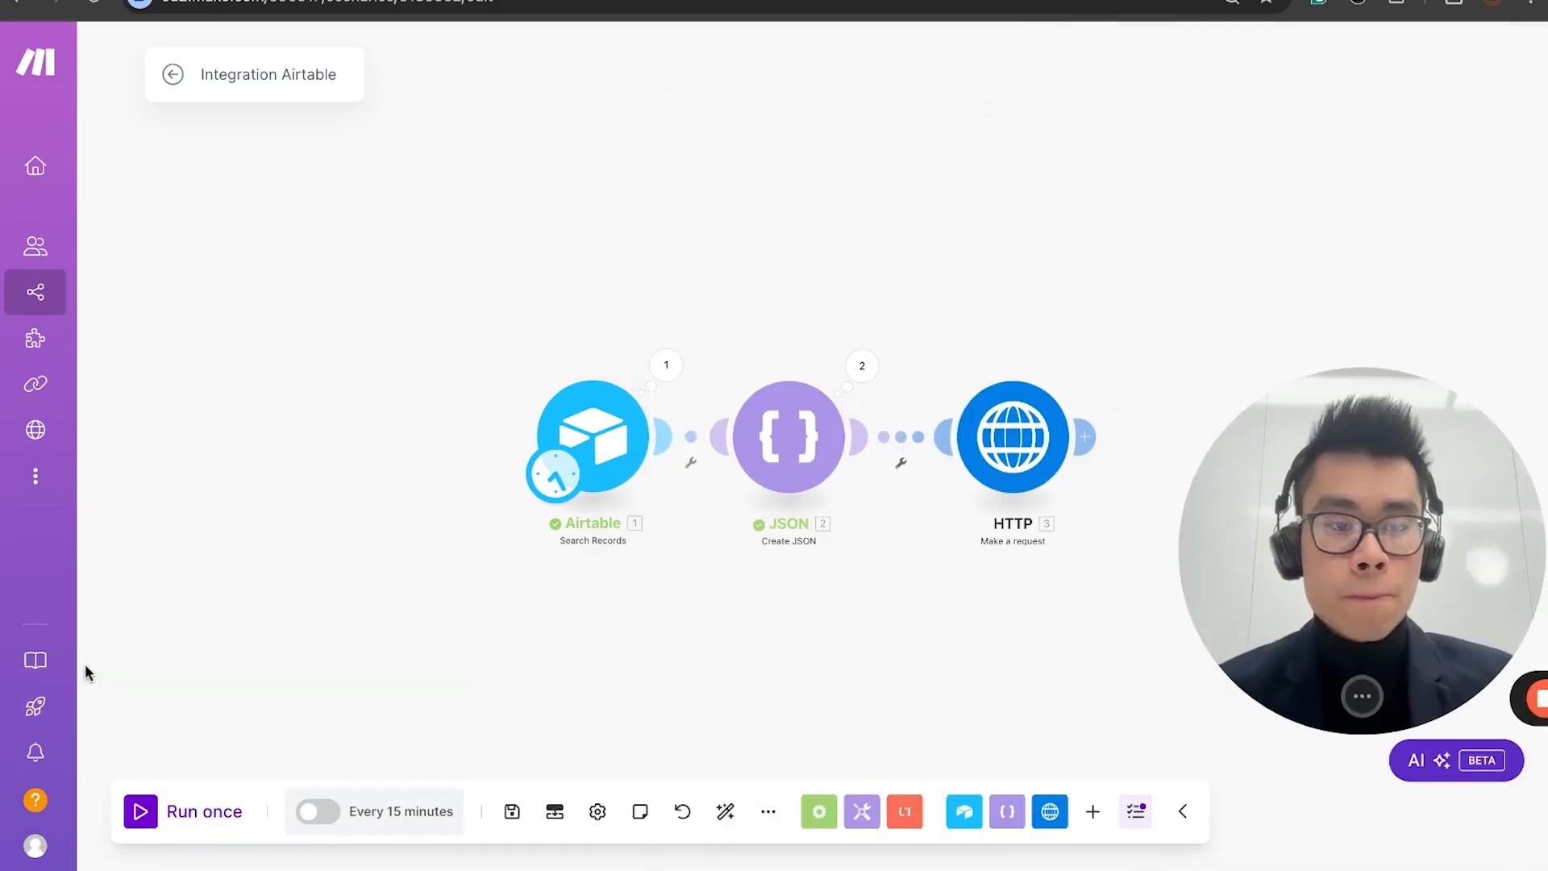
Step: Run the scenario once and inspect the status code and returned data of the HTTP module's first operation
{"action": "left_click", "coordinate": [141, 811]}
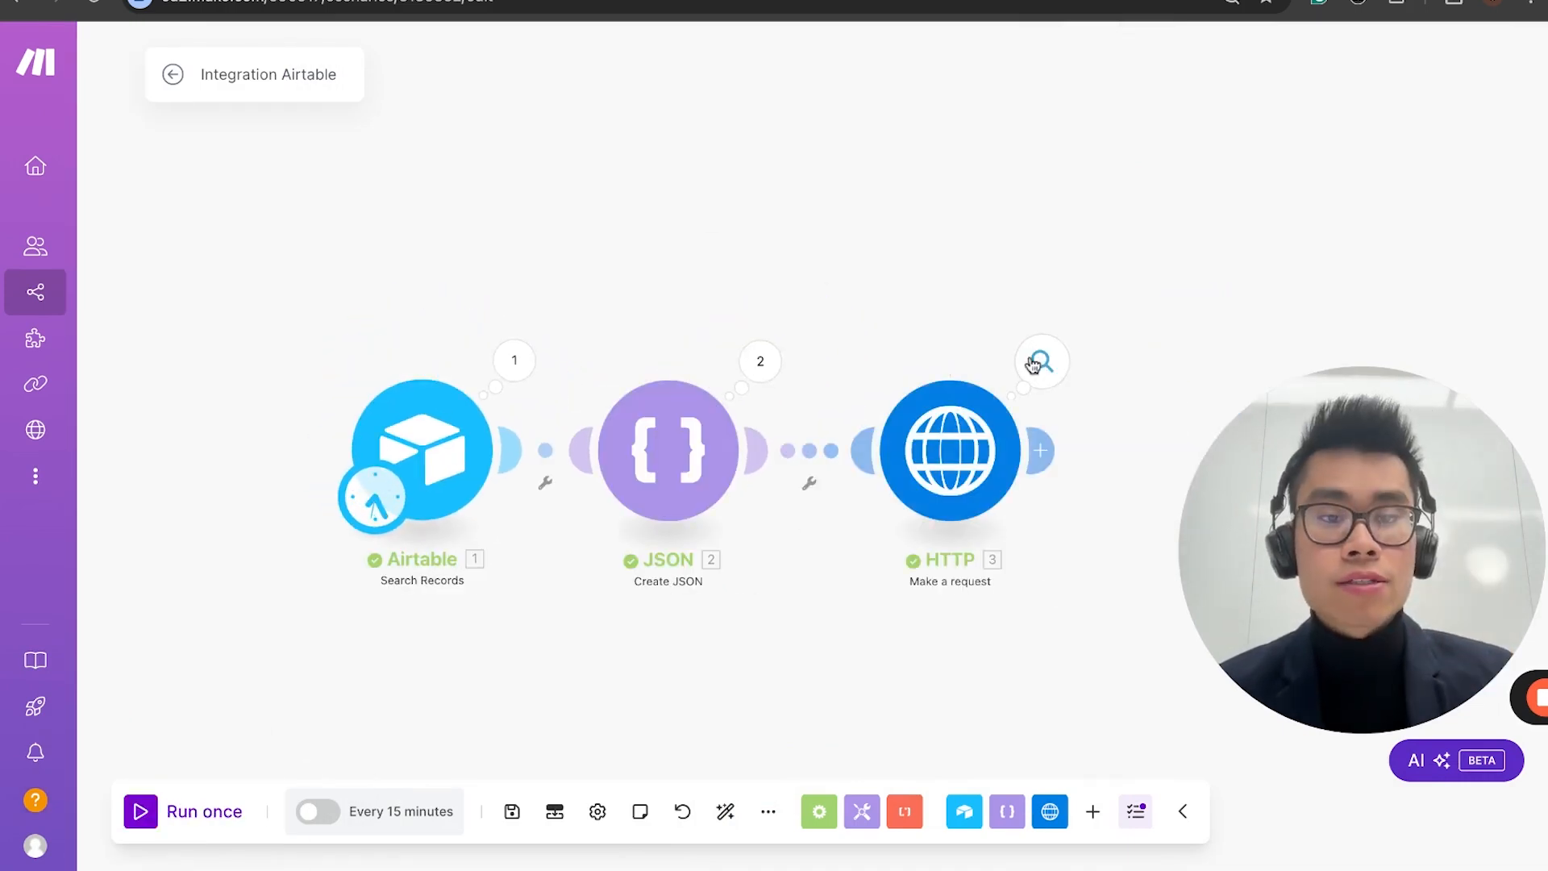
{"action": "left_click", "coordinate": [1041, 360]}
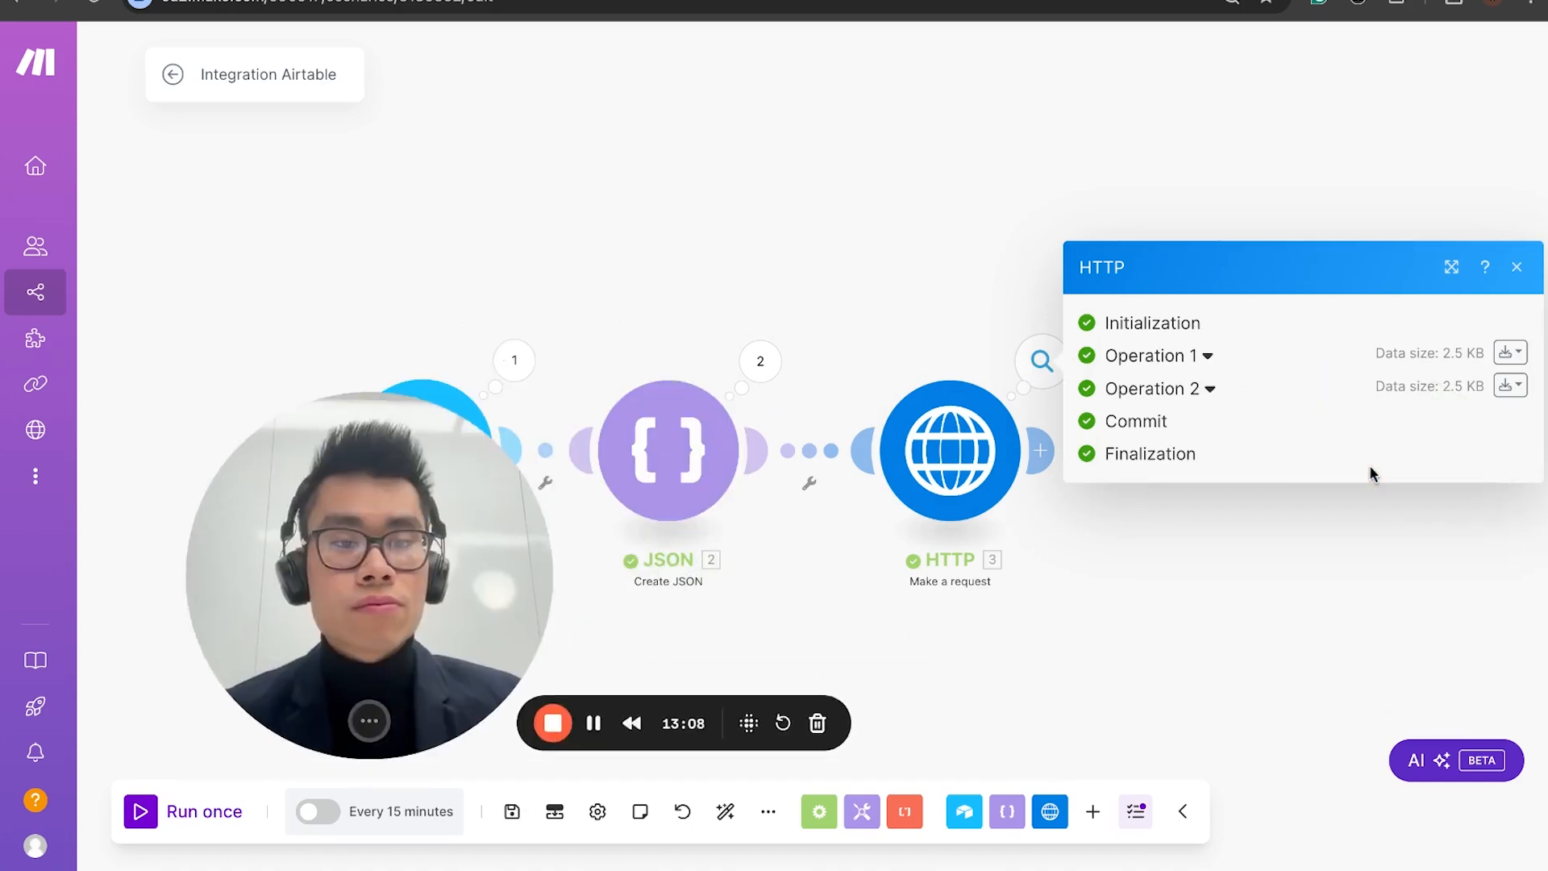
{"action": "left_click", "coordinate": [1202, 356]}
{"action": "scroll", "coordinate": [1201, 360], "scroll_direction": "down", "scroll_amount": 2}
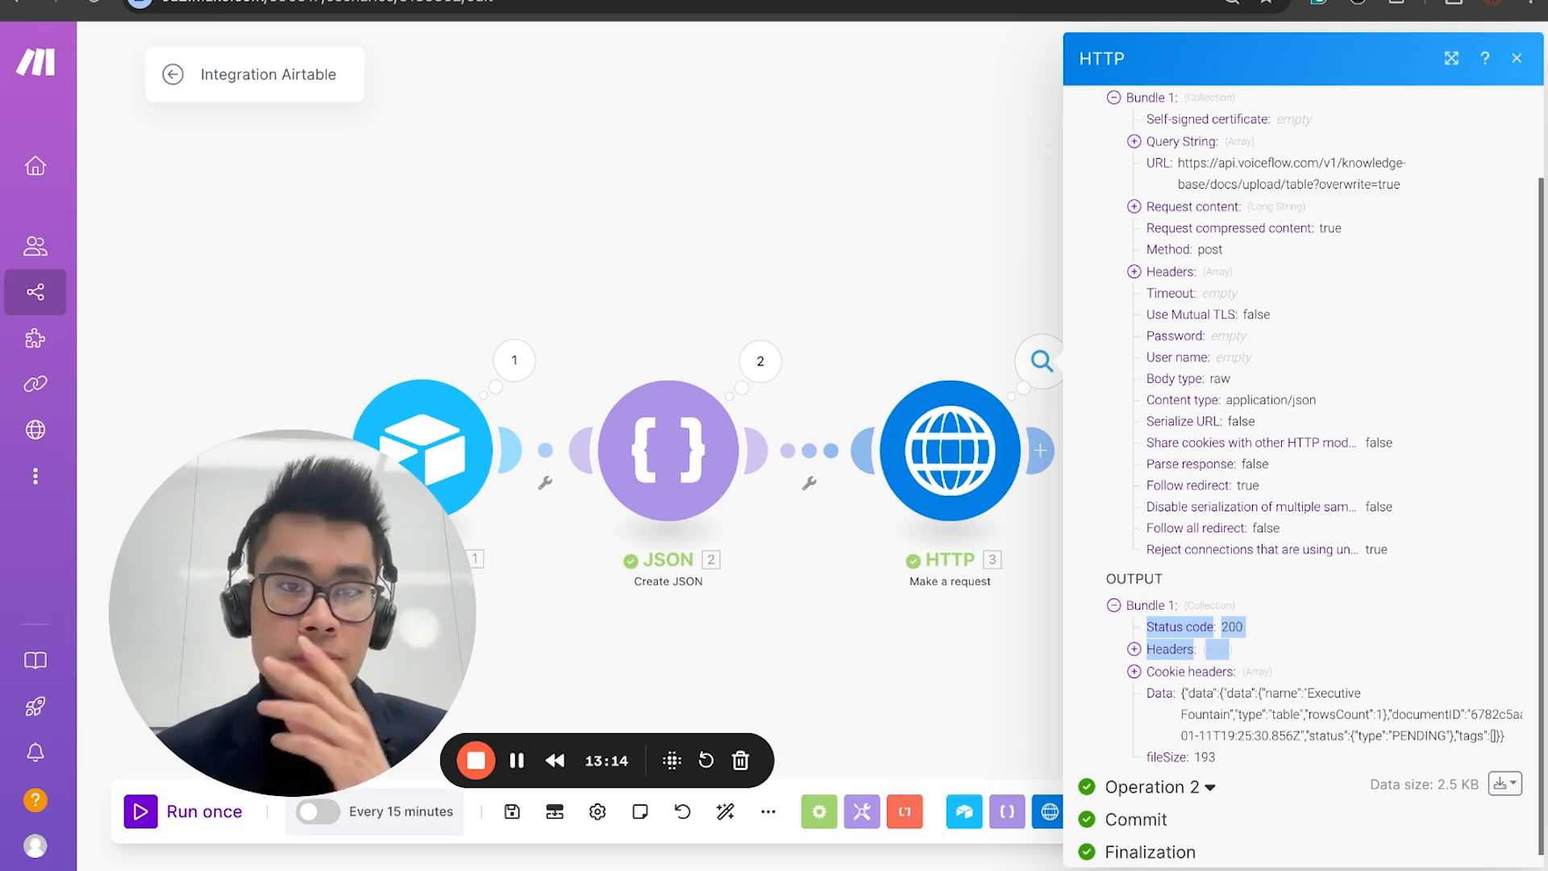
{"action": "left_click", "coordinate": [869, 244]}
Step: Switch to the Voiceflow project's knowledge base and view the chunk contents of the Everyday Comfy data source
{"action": "left_click", "coordinate": [501, 0]}
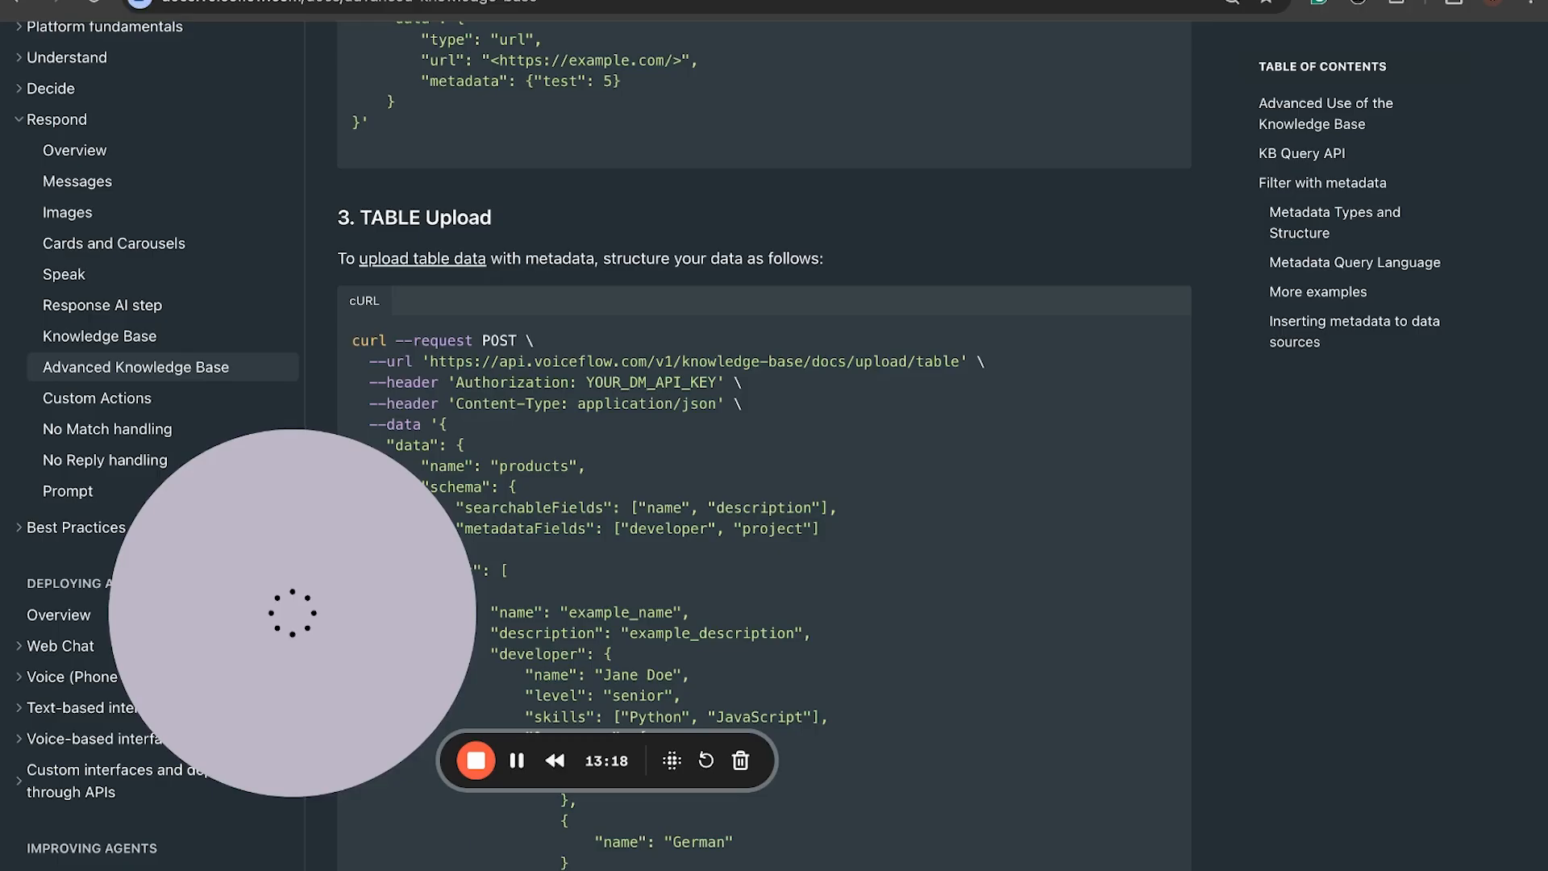
{"action": "left_click", "coordinate": [355, 0]}
{"action": "left_click", "coordinate": [218, 0]}
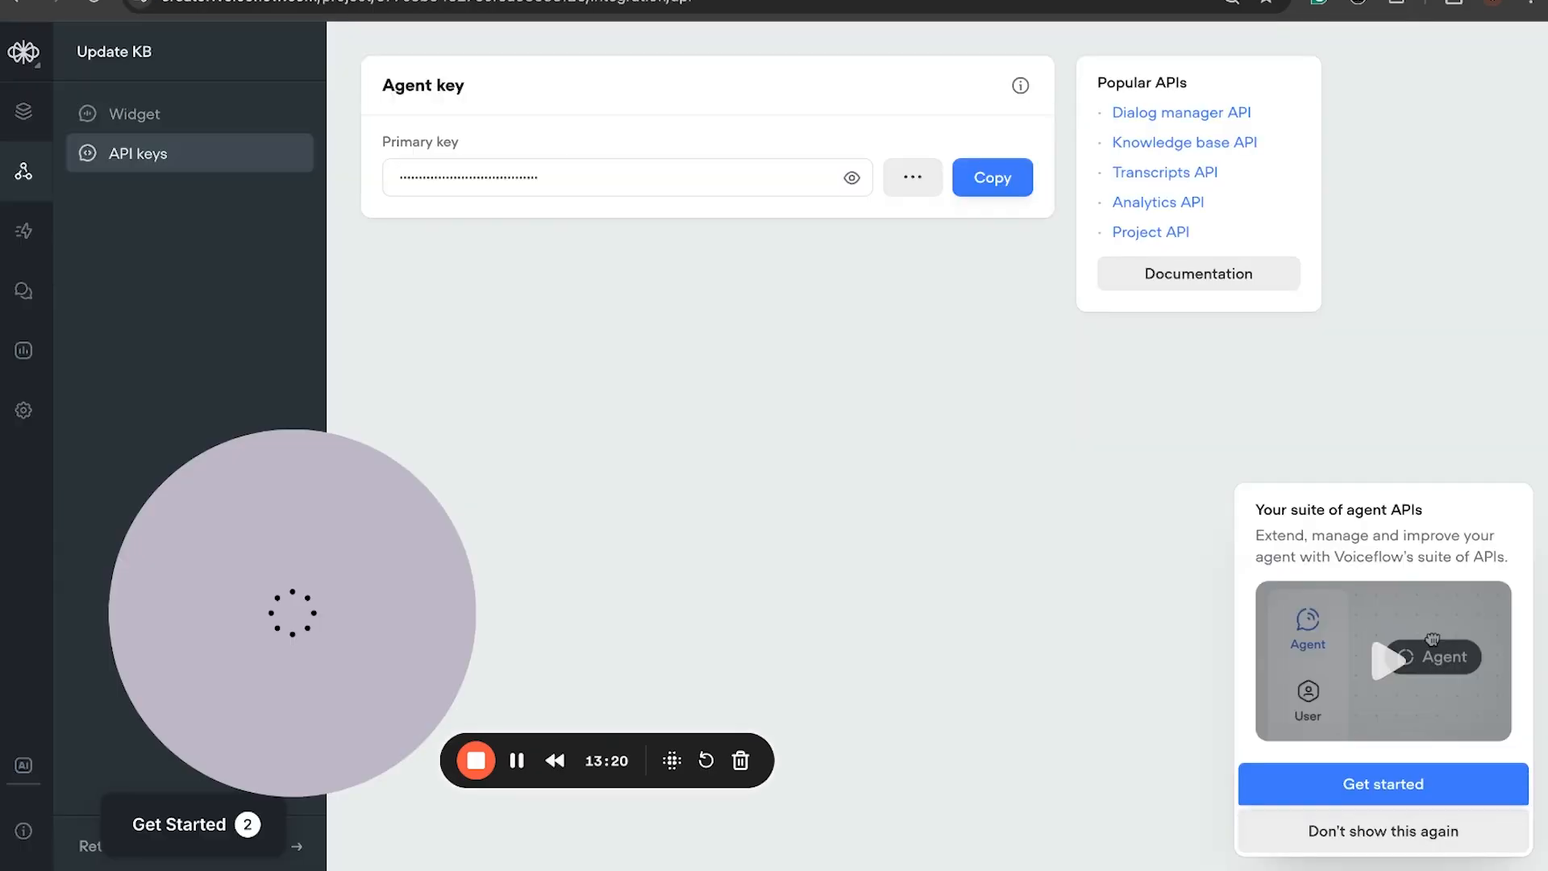
{"action": "left_click", "coordinate": [23, 111]}
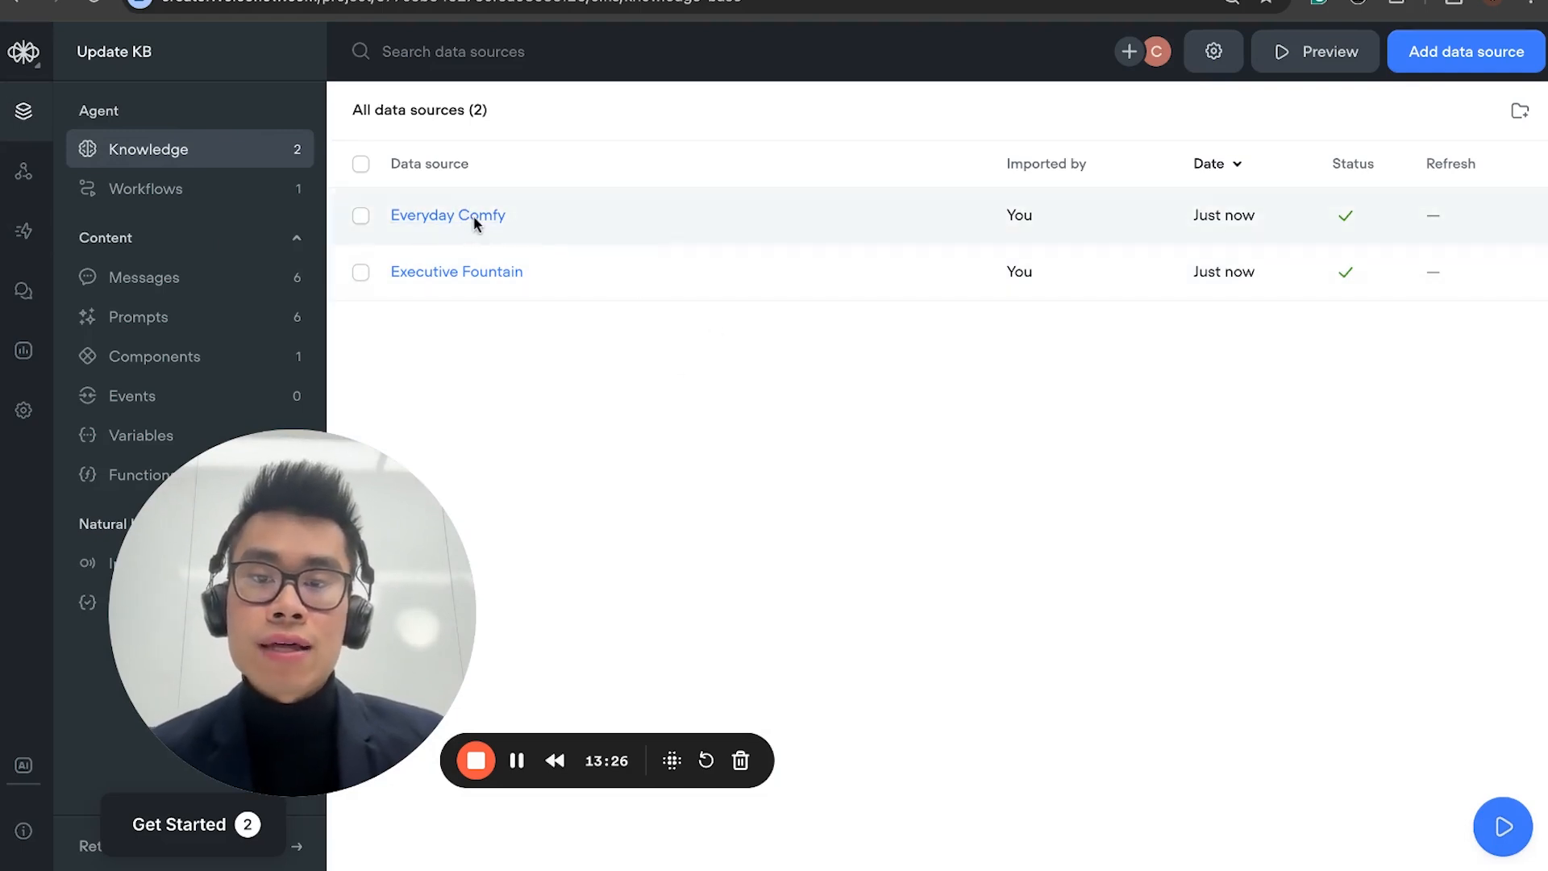
{"action": "left_click", "coordinate": [568, 232]}
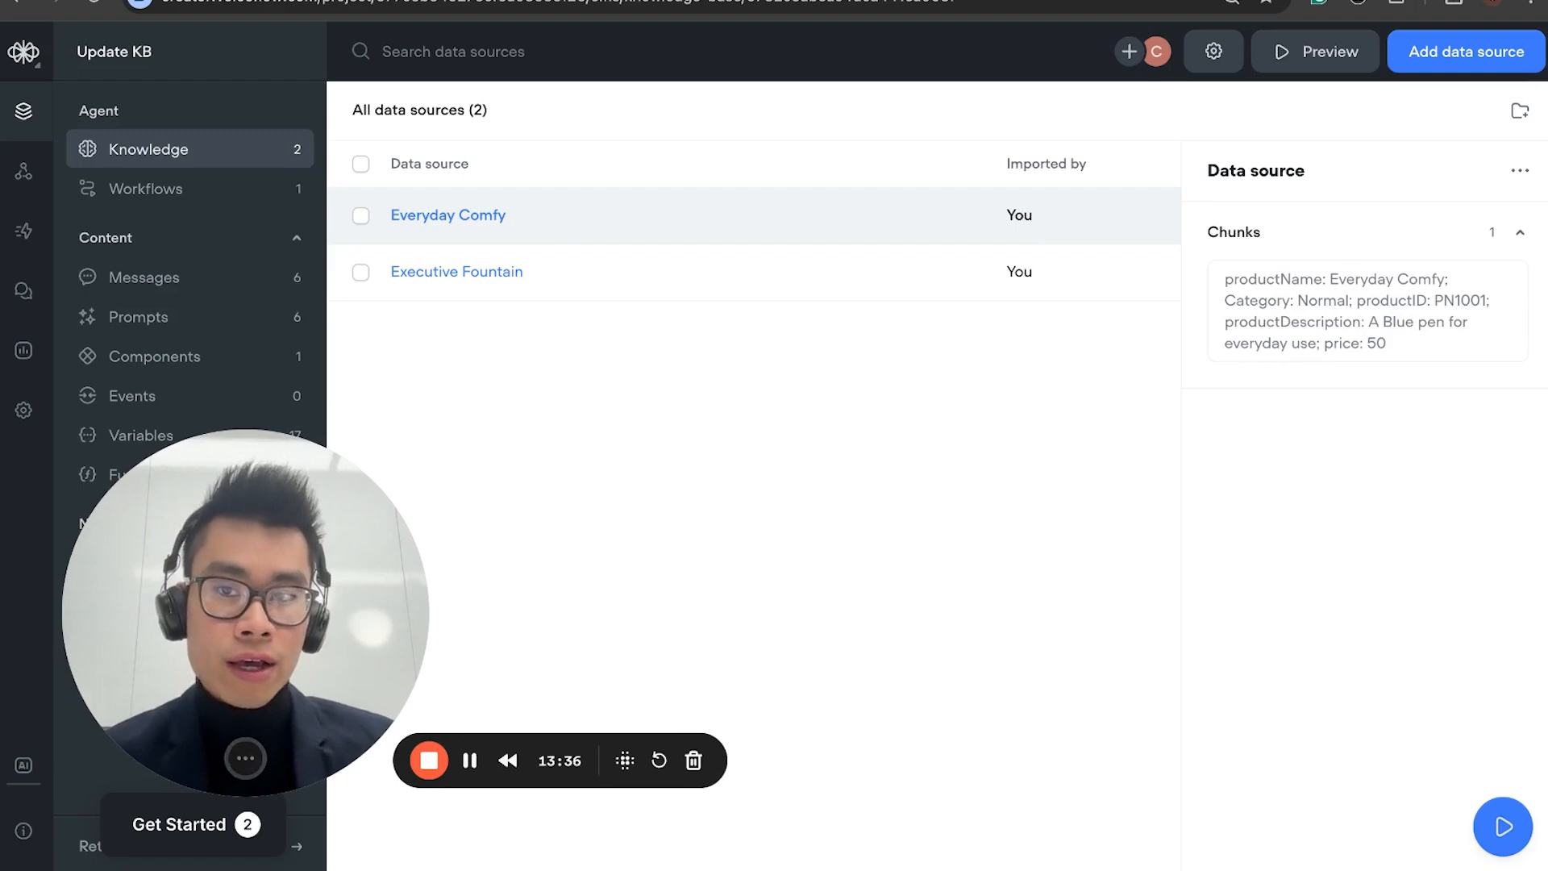
Step: Review the Make scenario's modules and compare the product records in the Airtable table with the Voiceflow data sources
{"action": "key", "text": "ctrl+Tab"}
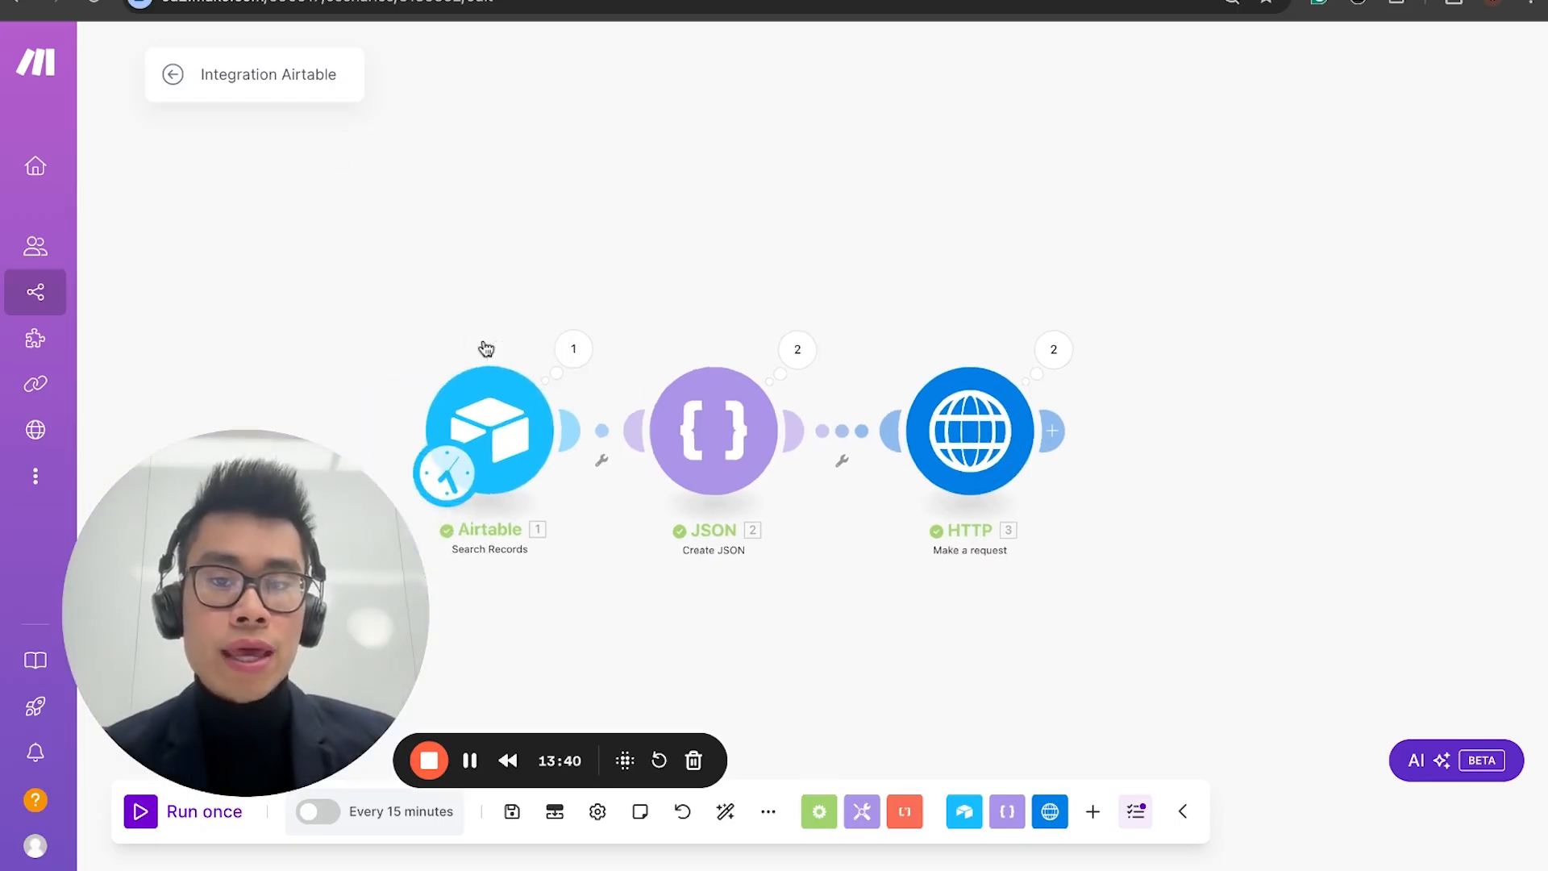
{"action": "scroll", "coordinate": [463, 234], "scroll_direction": "down", "scroll_amount": 5}
{"action": "scroll", "coordinate": [464, 234], "scroll_direction": "up", "scroll_amount": 6}
{"action": "scroll", "coordinate": [463, 234], "scroll_direction": "down", "scroll_amount": 4}
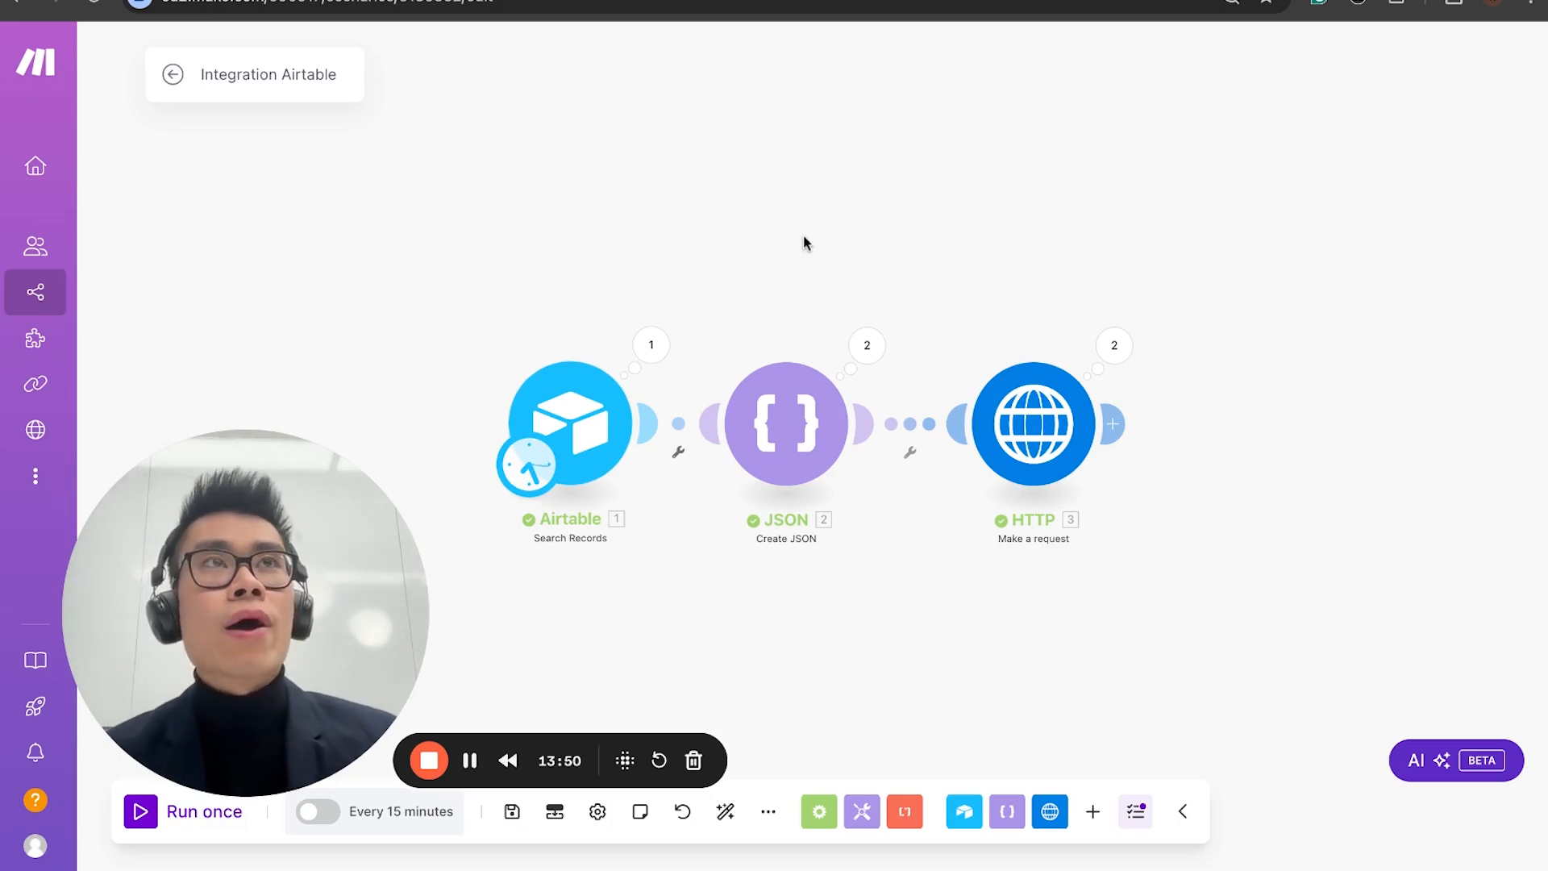
{"action": "left_click_drag", "start_coordinate": [803, 235], "coordinate": [875, 184]}
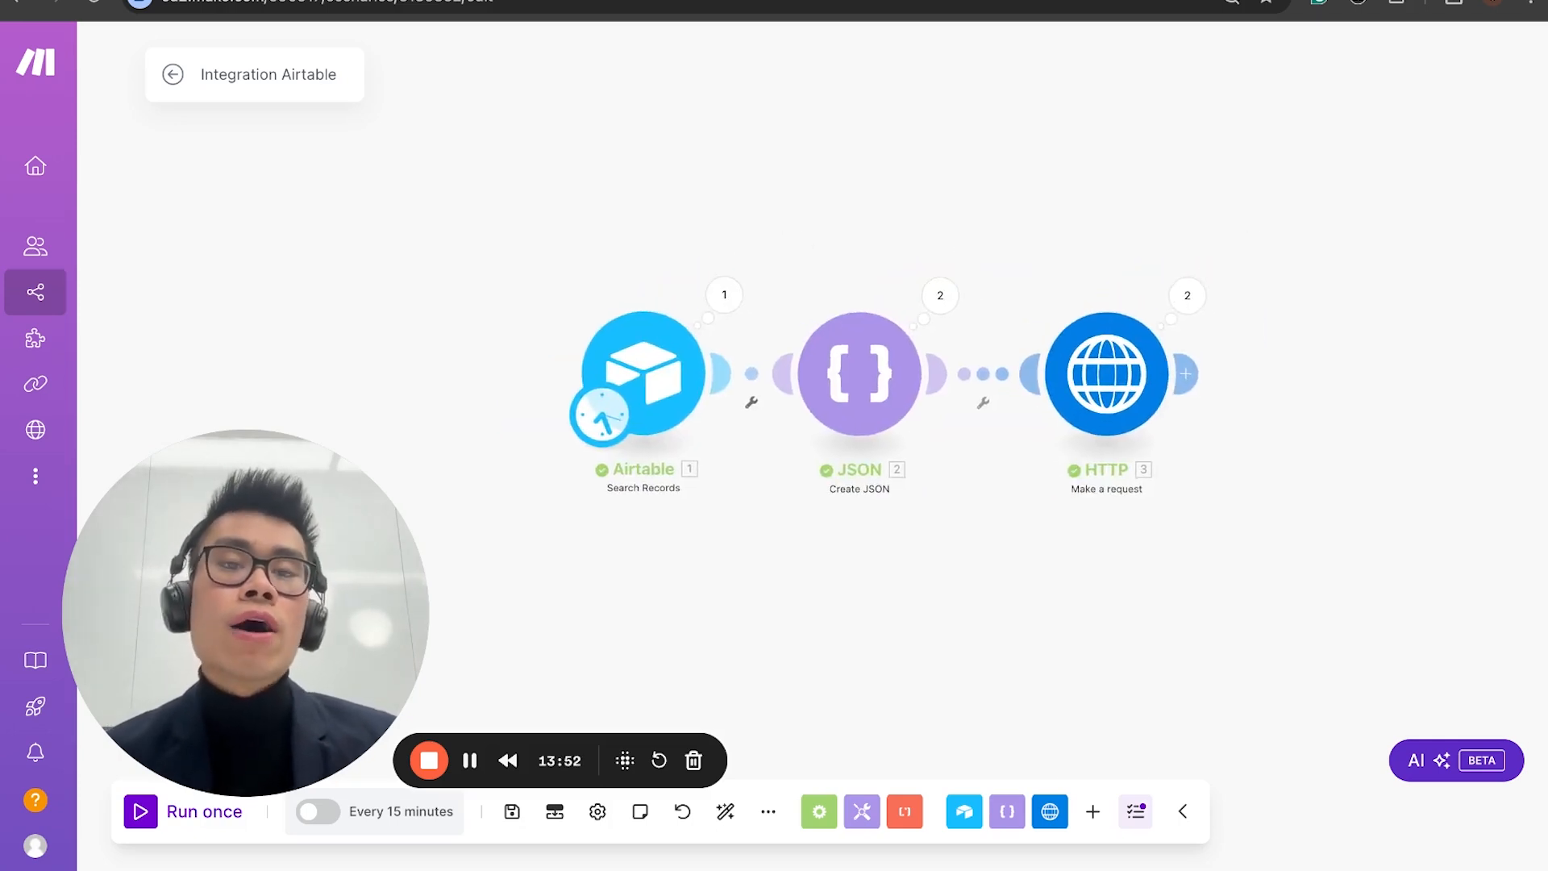
{"action": "left_click", "coordinate": [685, 0]}
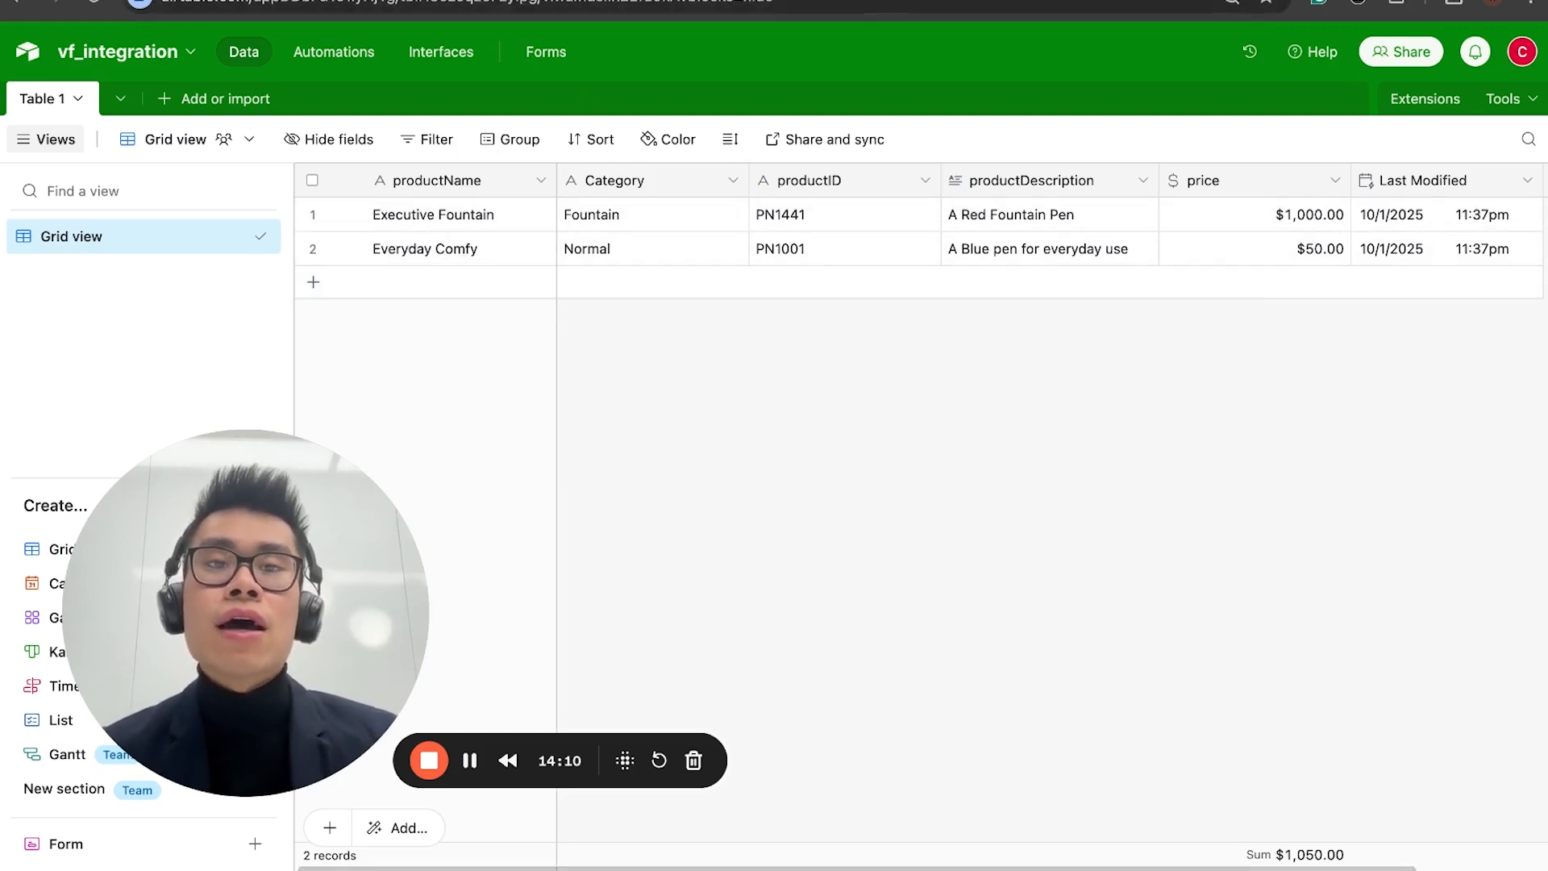
{"action": "left_click", "coordinate": [274, 0]}
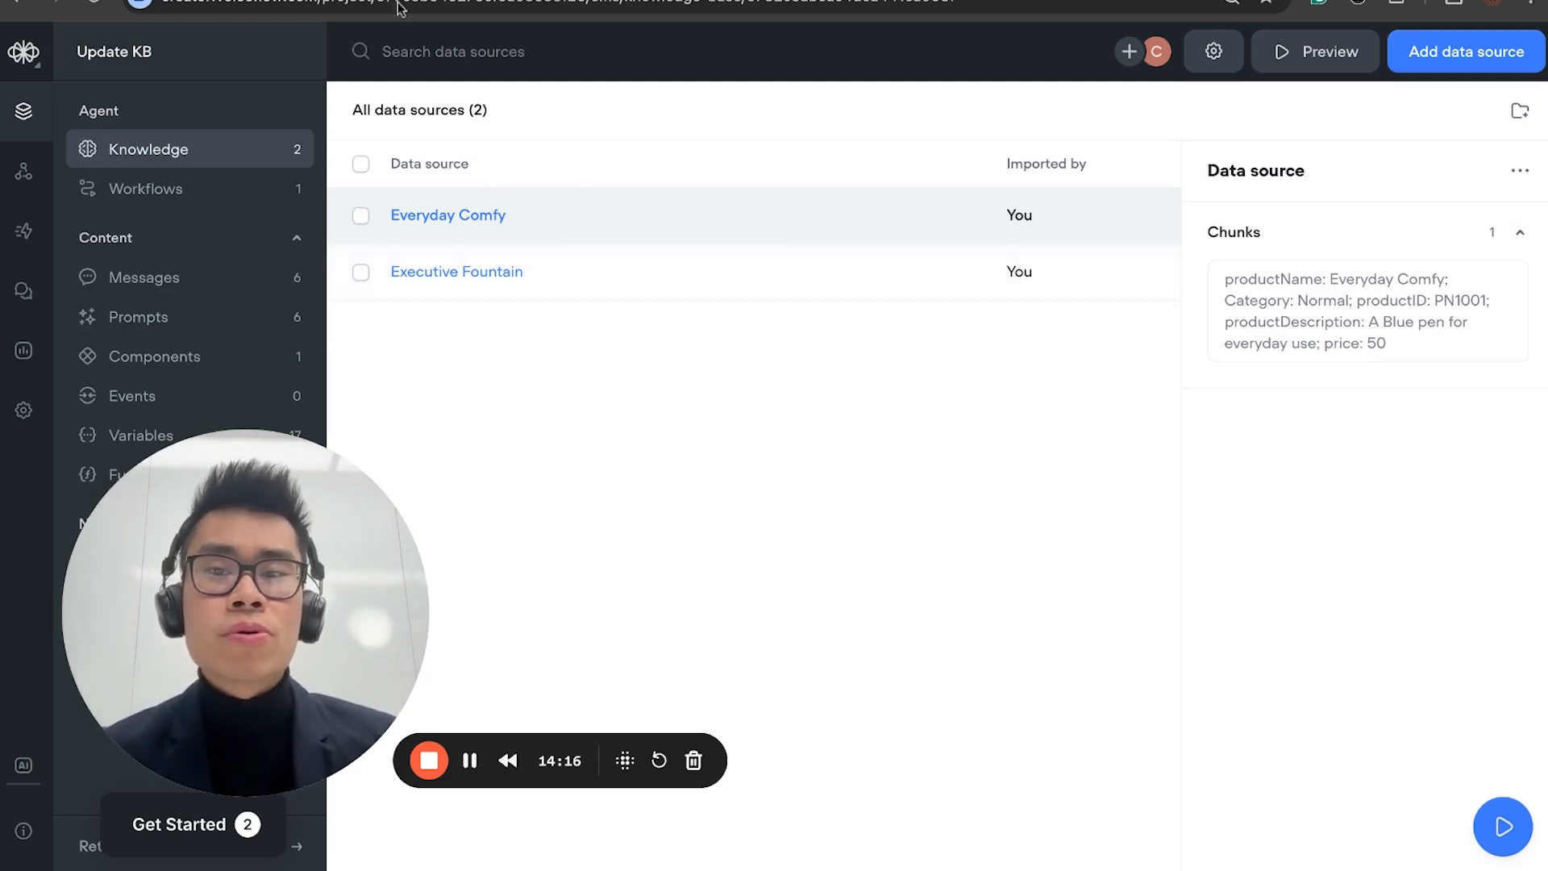
{"action": "left_click", "coordinate": [493, 1]}
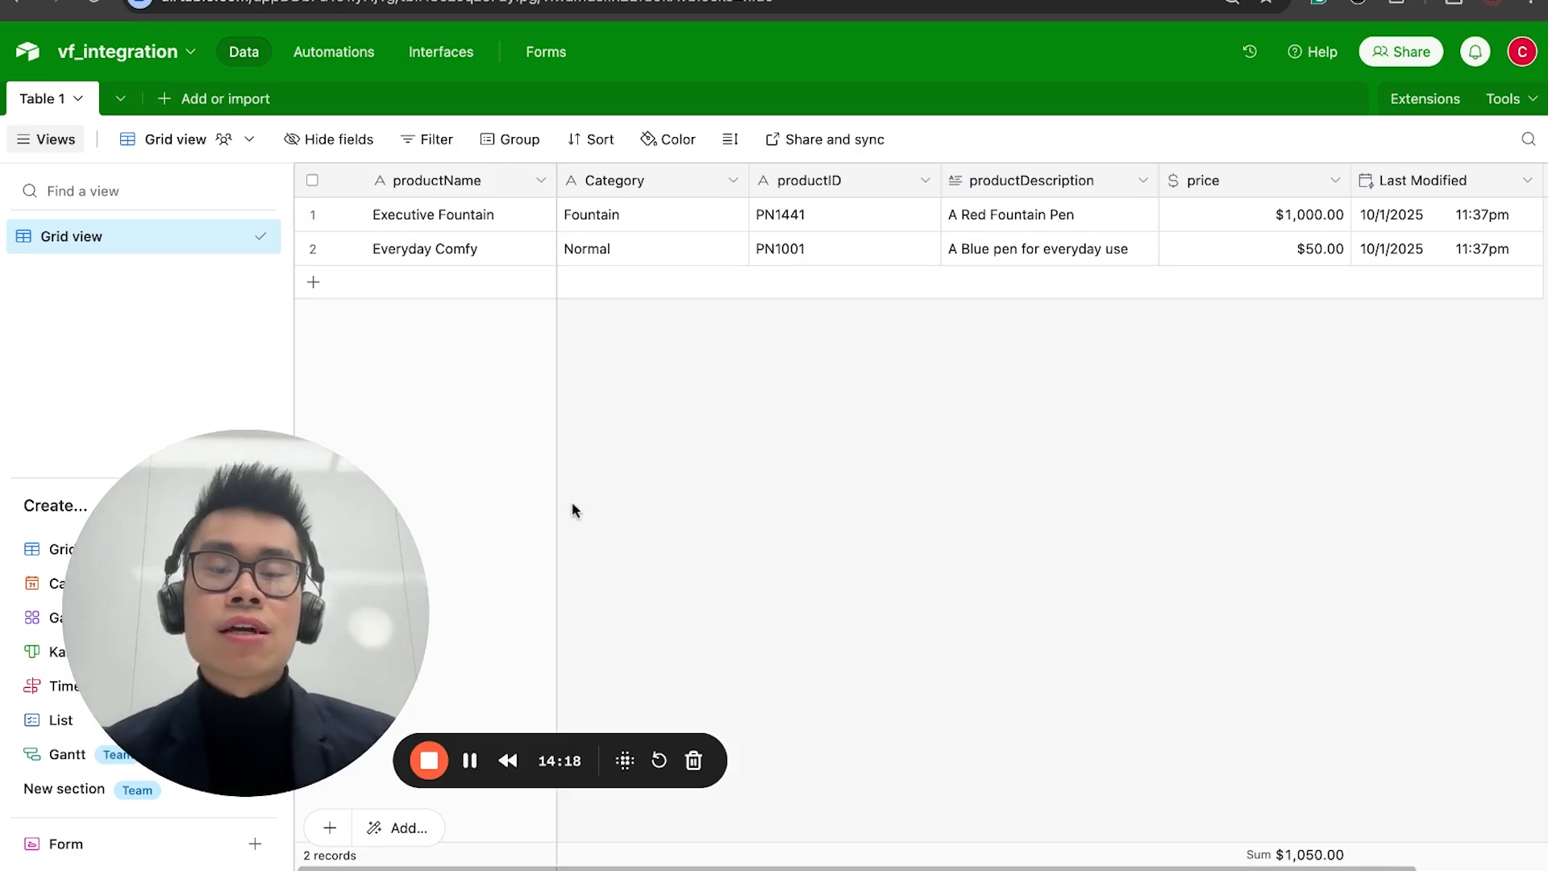
{"action": "left_click", "coordinate": [476, 1]}
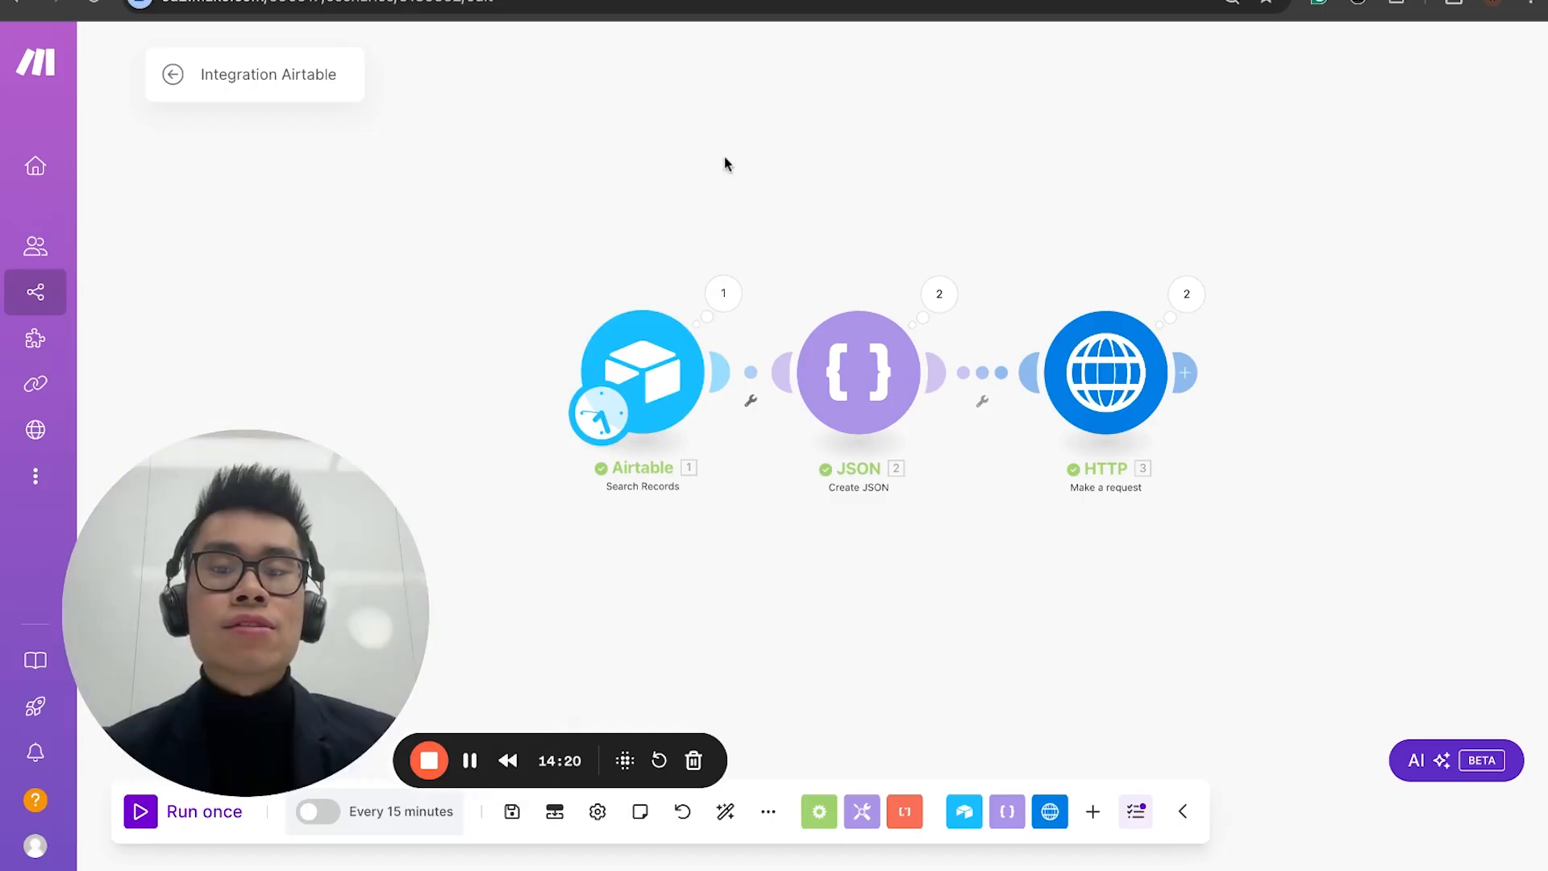
{"action": "left_click", "coordinate": [493, 1]}
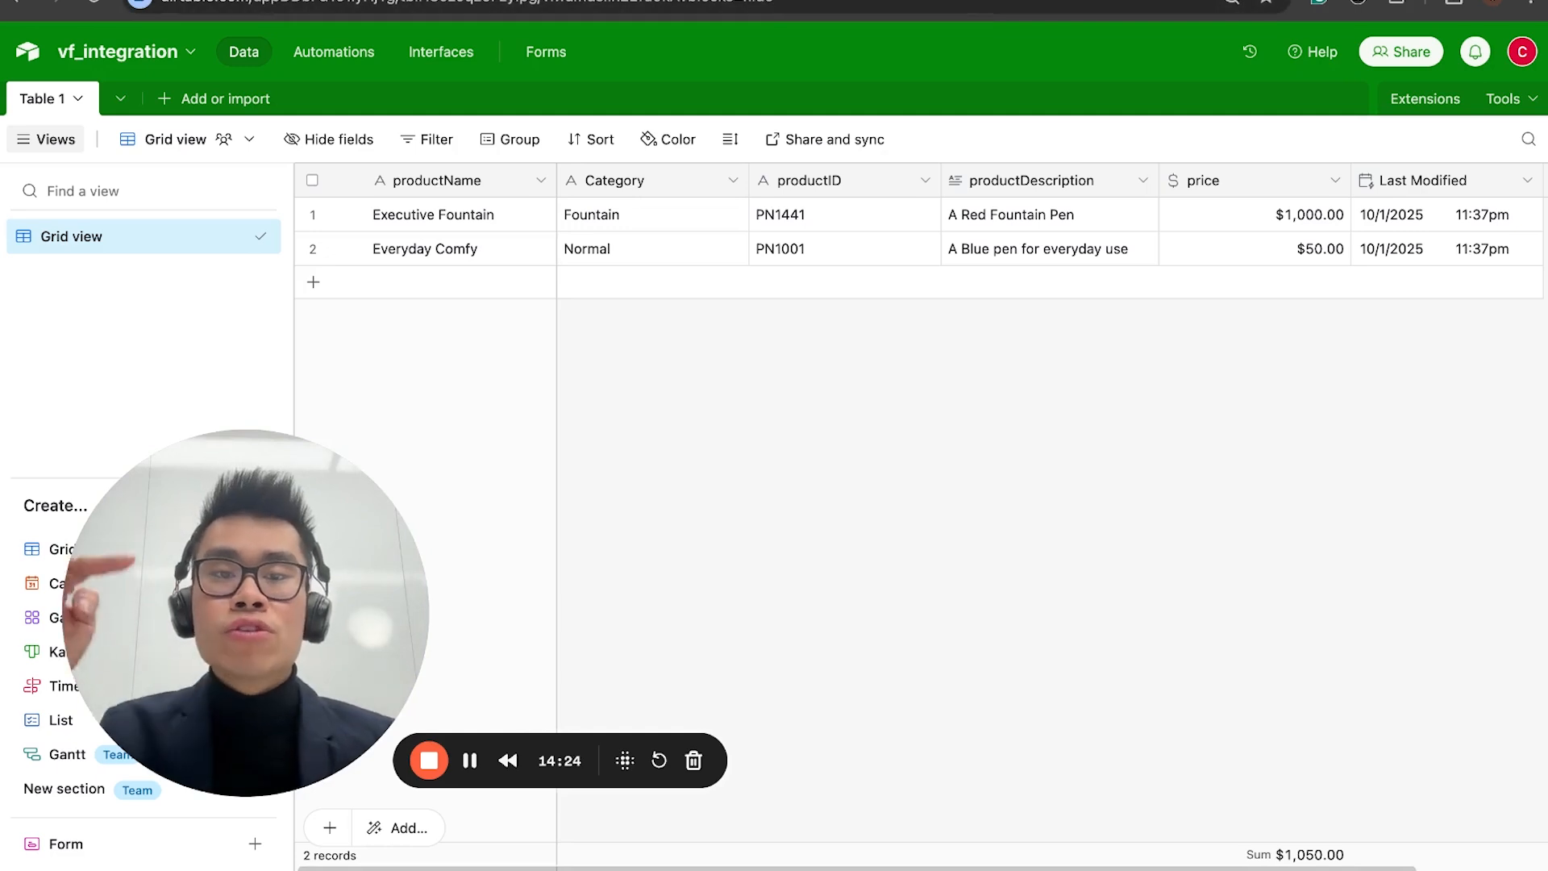
{"action": "left_click", "coordinate": [773, 1]}
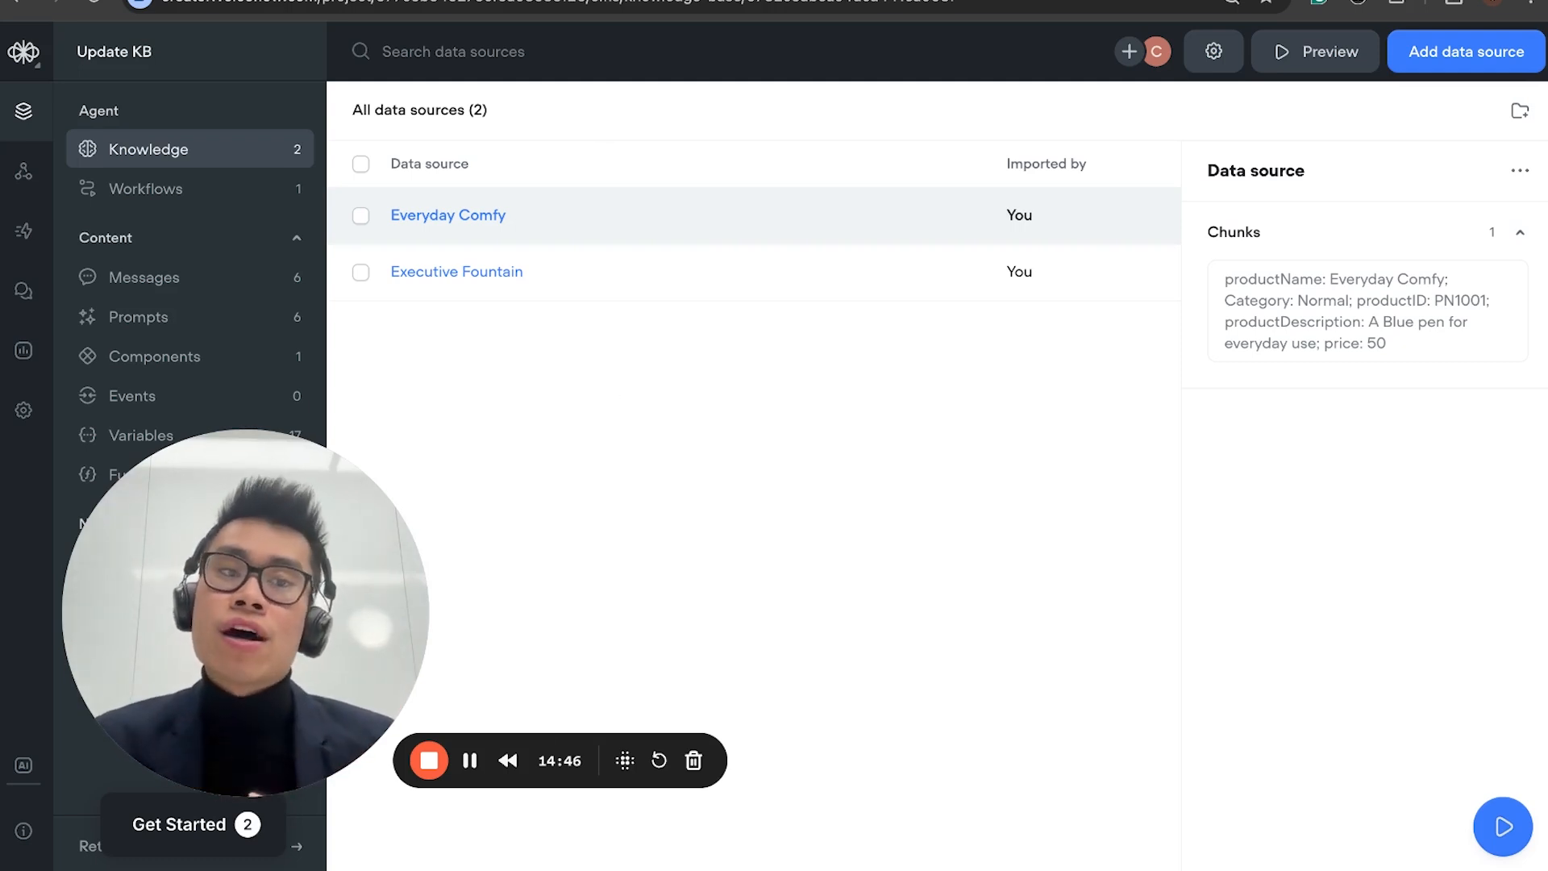
{"action": "left_click", "coordinate": [622, 1]}
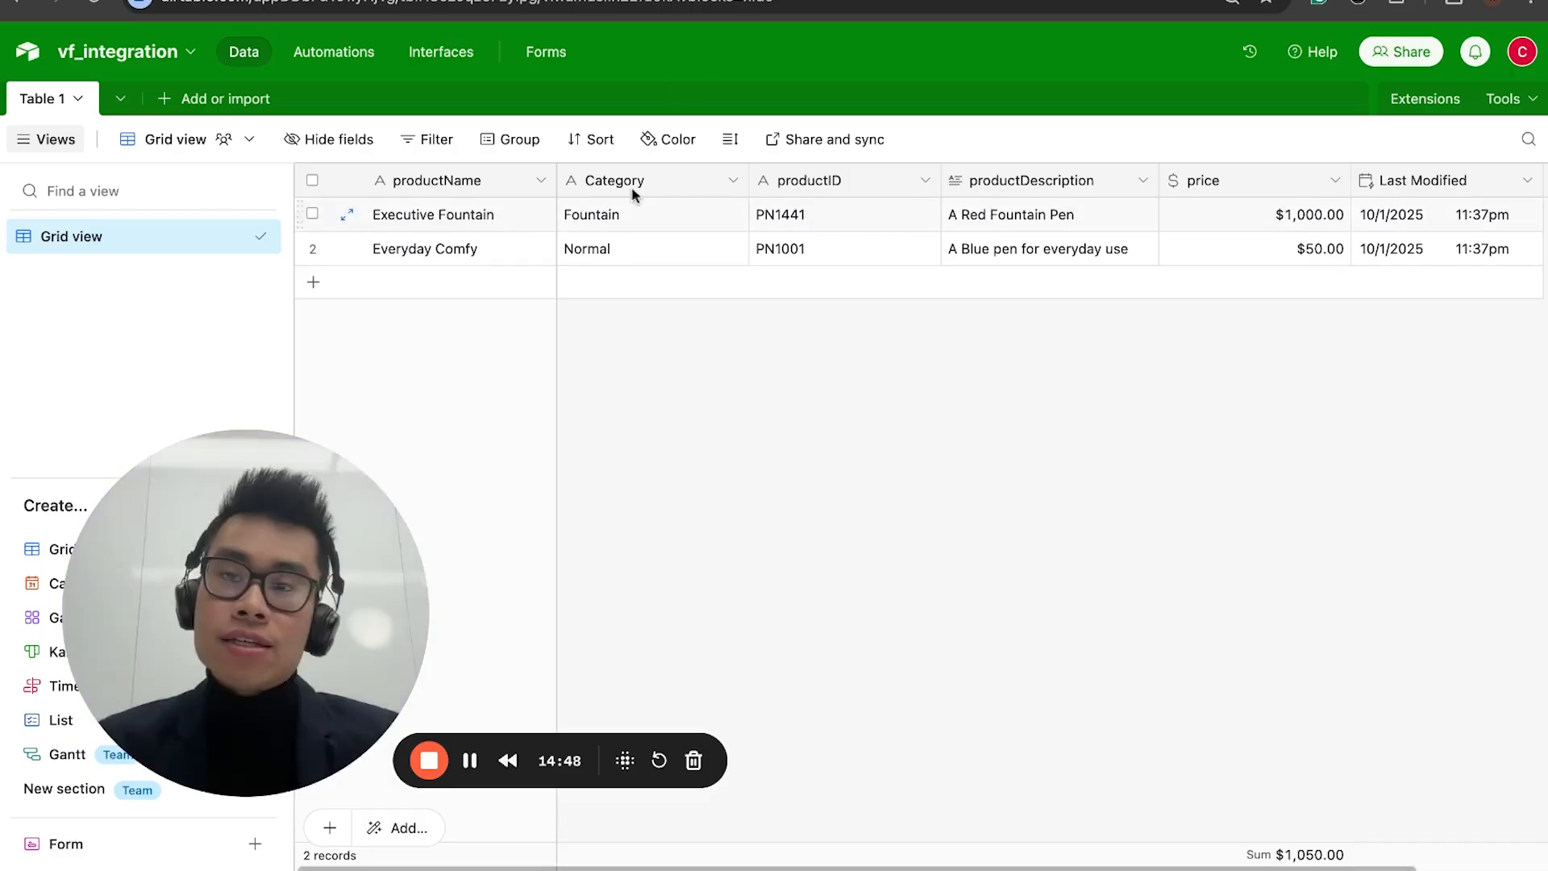
Step: Switch to the Make scenario and add a separate Airtable Watch Records module in the empty canvas area
{"action": "left_click_drag", "start_coordinate": [245, 608], "coordinate": [185, 644]}
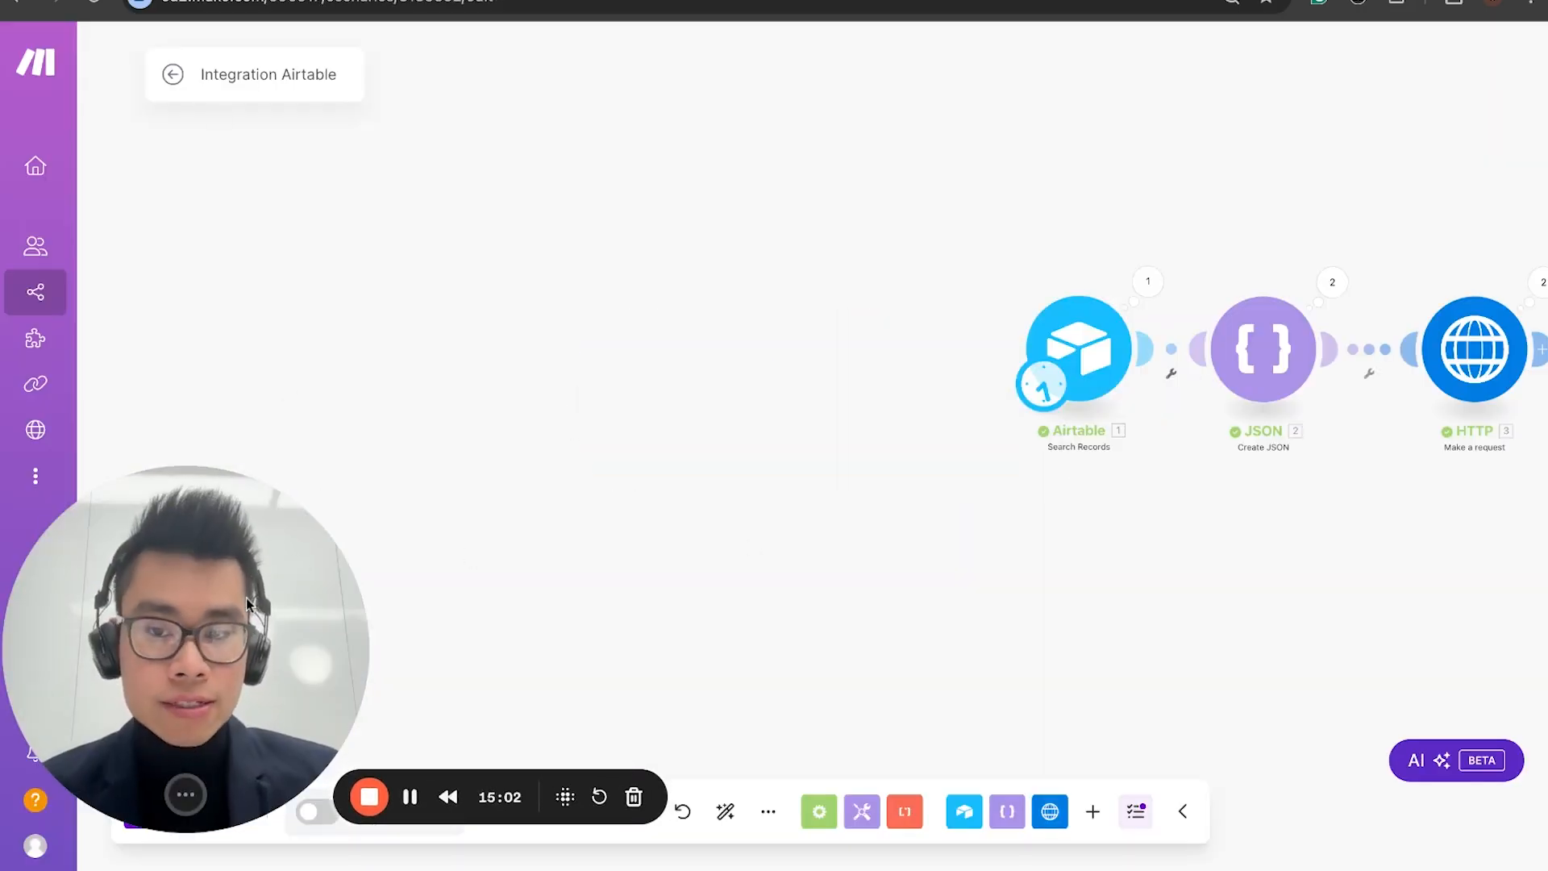
{"action": "right_click", "coordinate": [443, 414]}
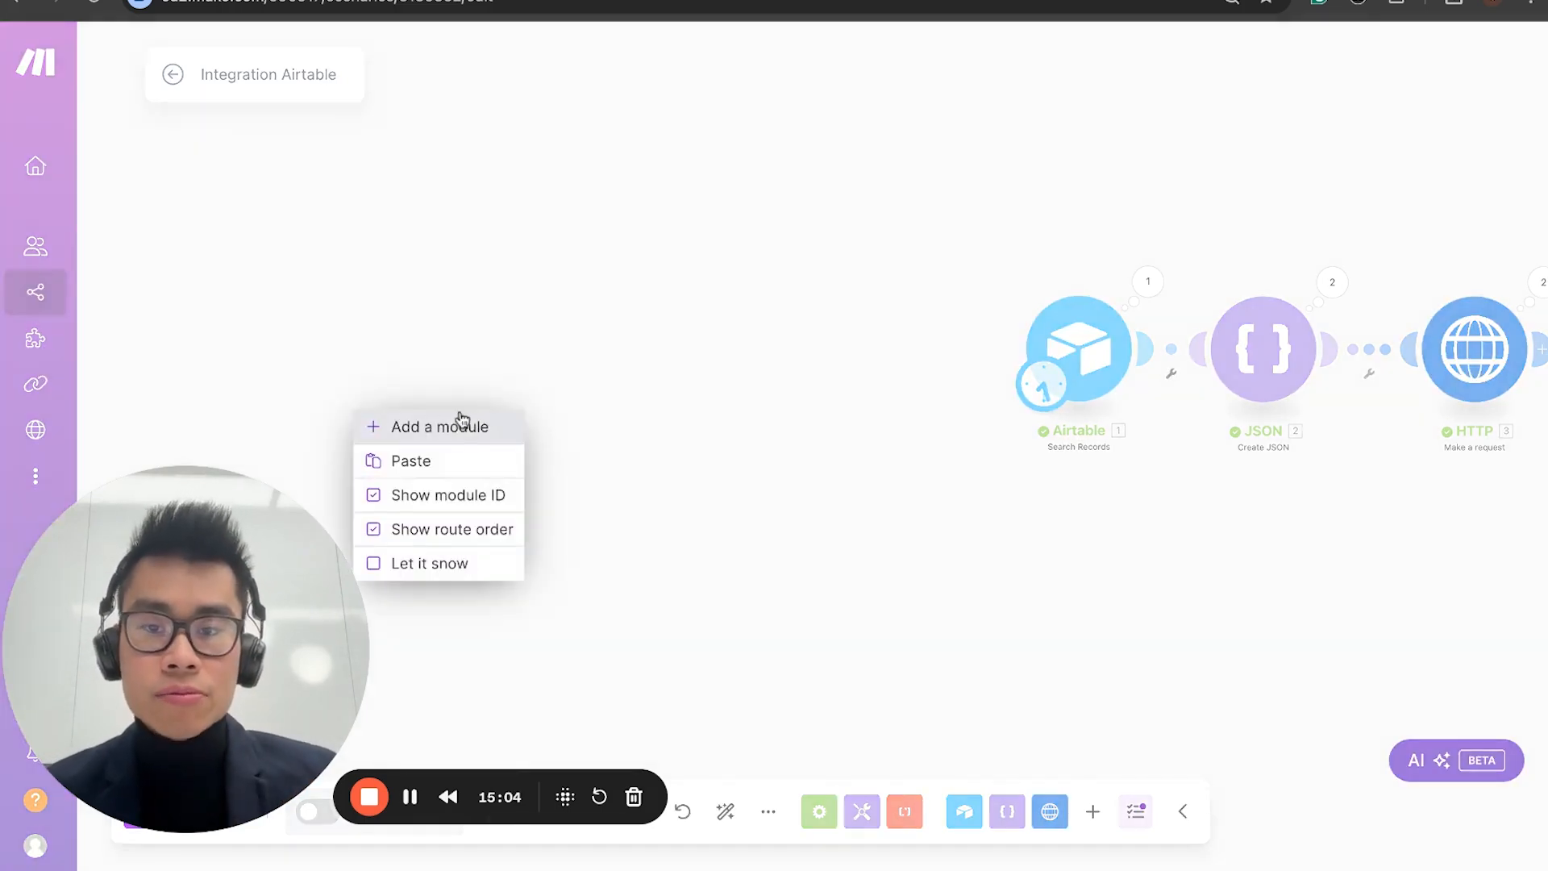
{"action": "left_click", "coordinate": [440, 426]}
{"action": "left_click", "coordinate": [369, 390]}
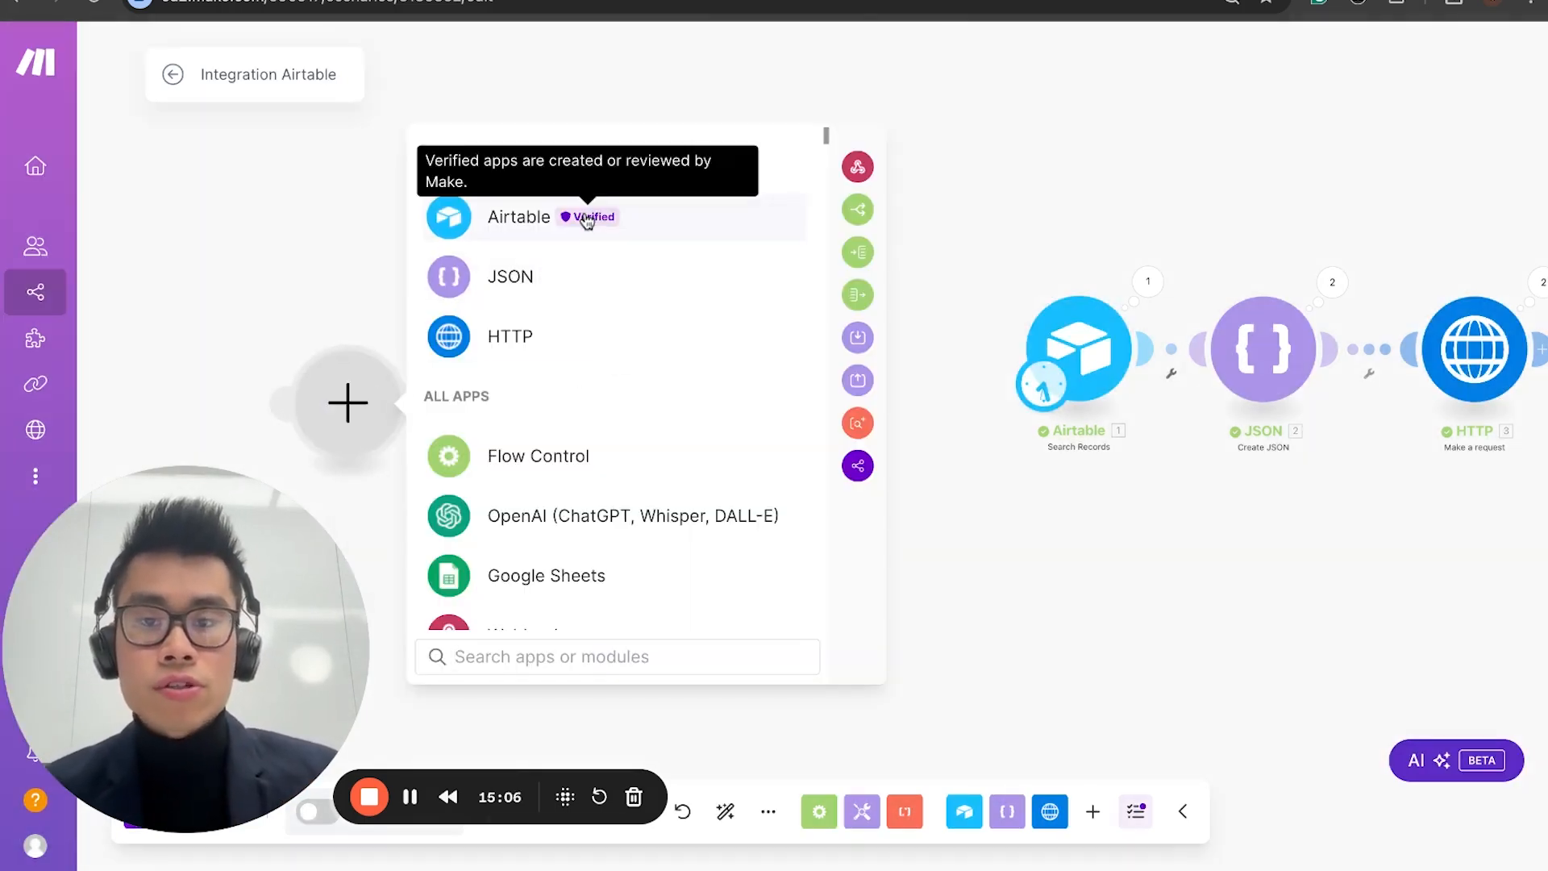
{"action": "left_click", "coordinate": [587, 222]}
{"action": "left_click", "coordinate": [564, 346]}
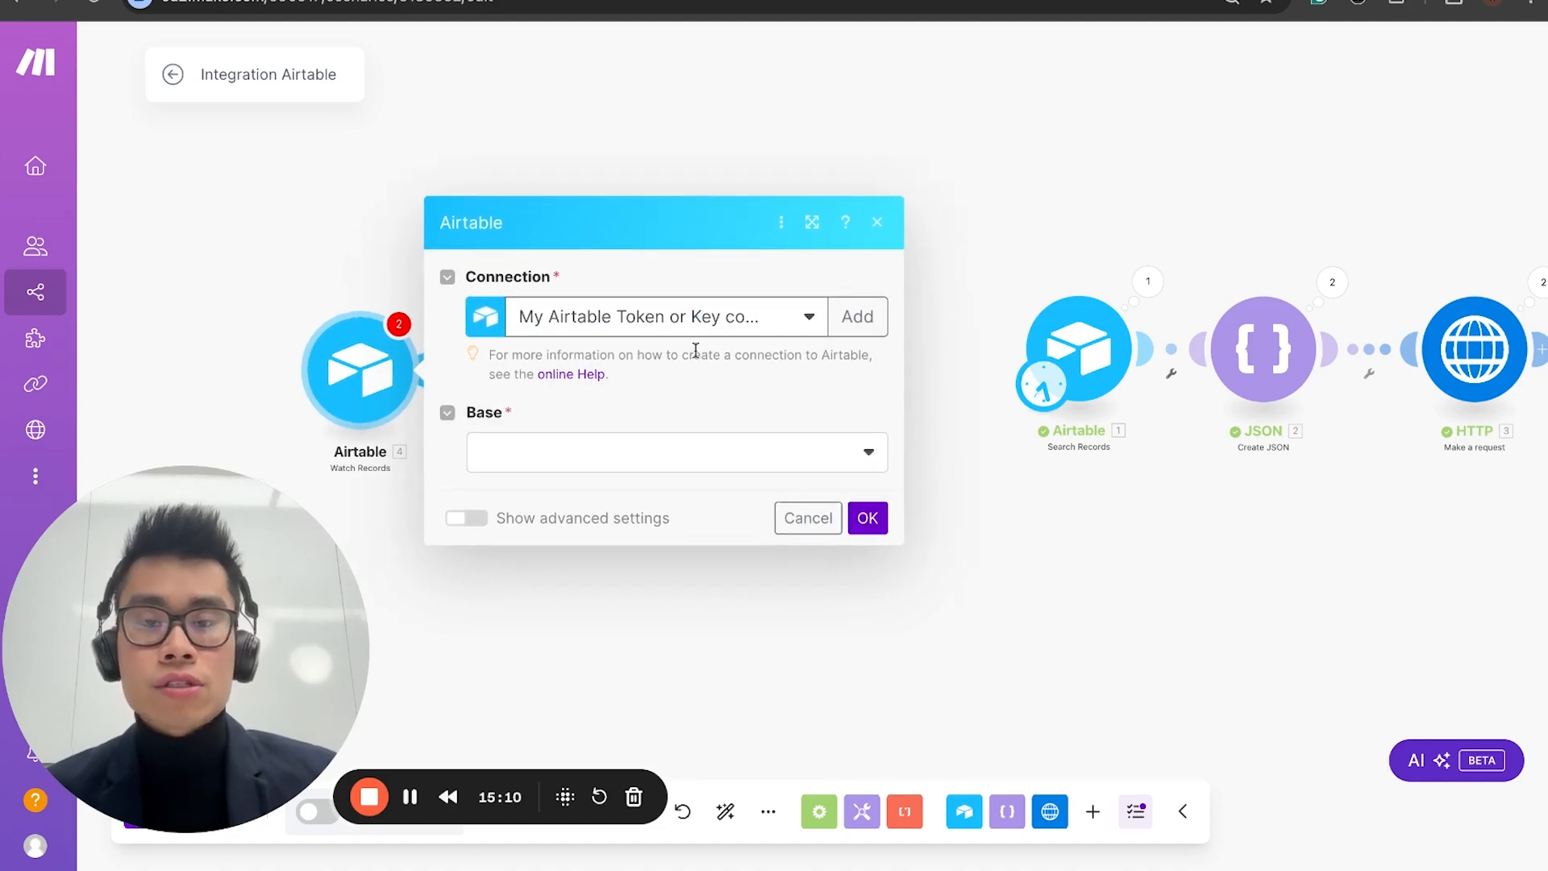
Step: Keep the existing Airtable token connection for Watch Records and choose the vf_integration base and Table 1
{"action": "left_click", "coordinate": [691, 321]}
{"action": "left_click", "coordinate": [681, 392]}
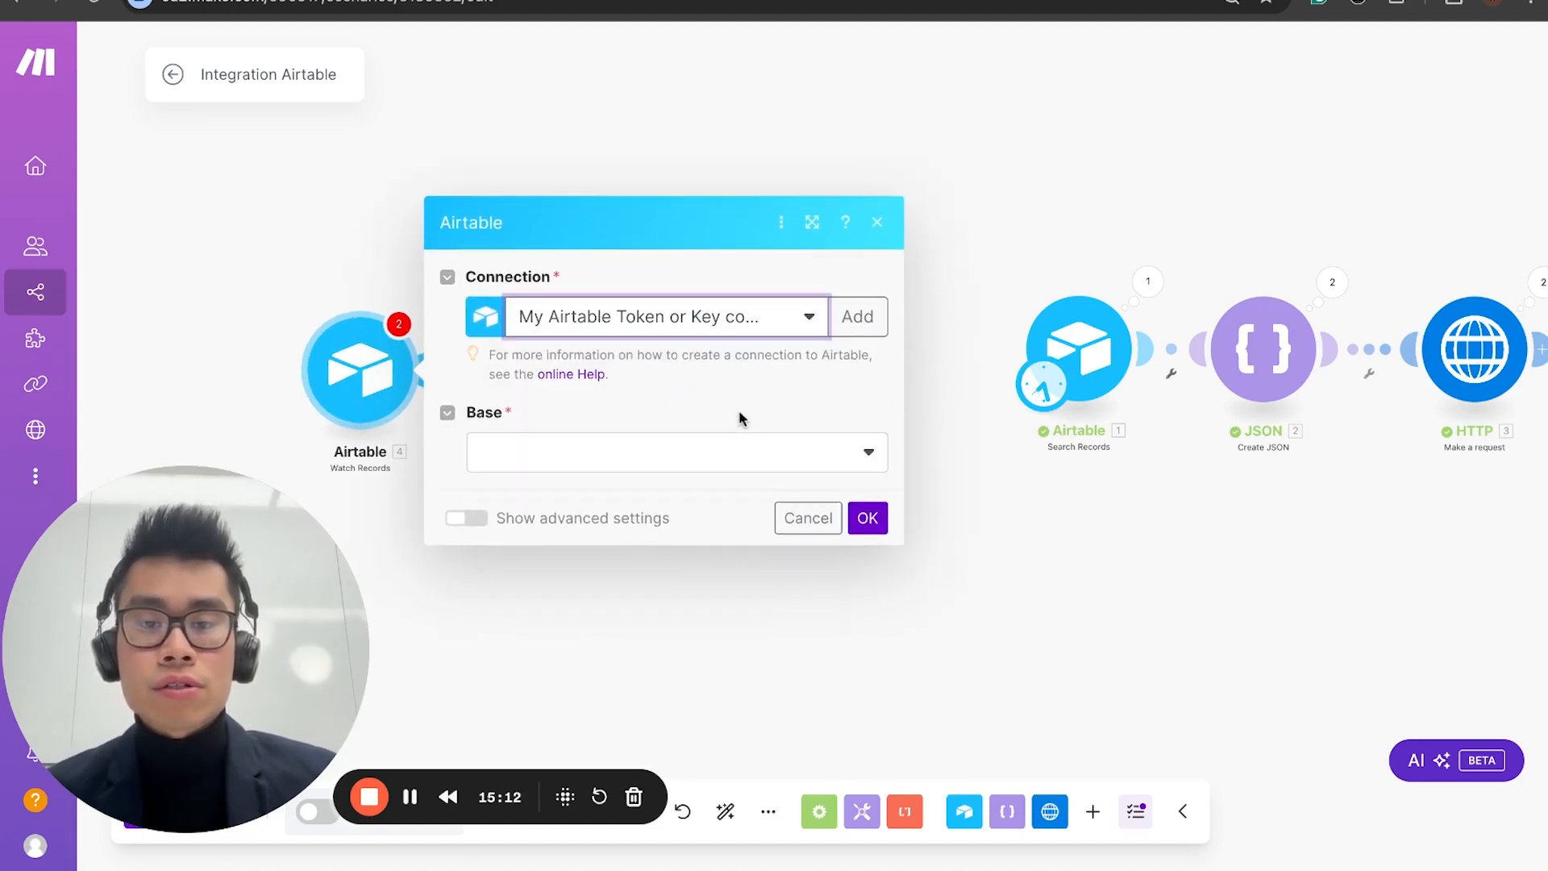
{"action": "left_click", "coordinate": [705, 448]}
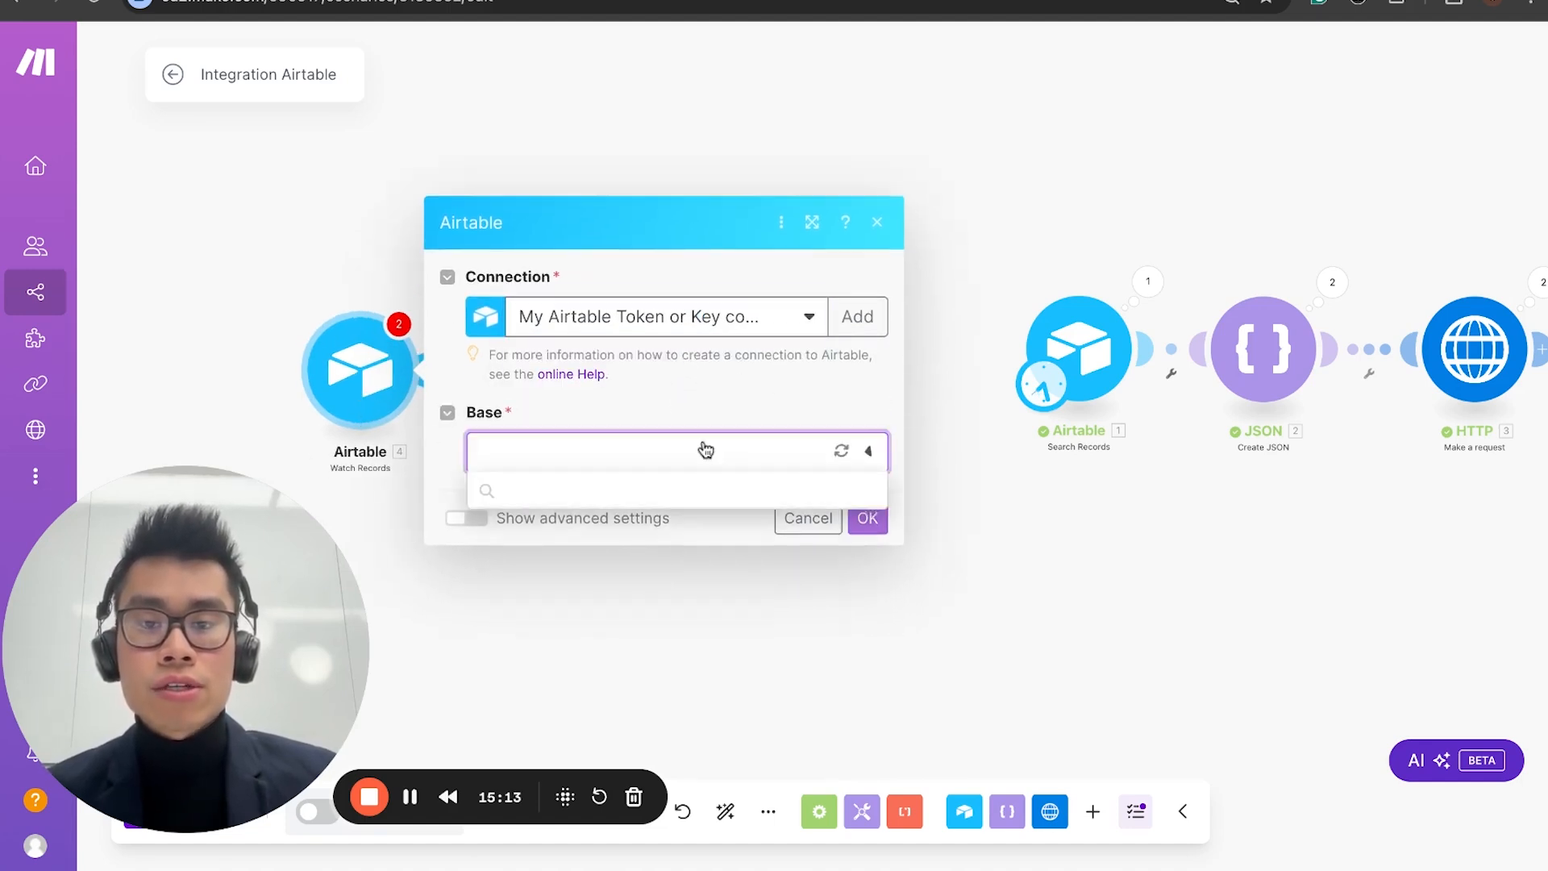
{"action": "left_click", "coordinate": [644, 508]}
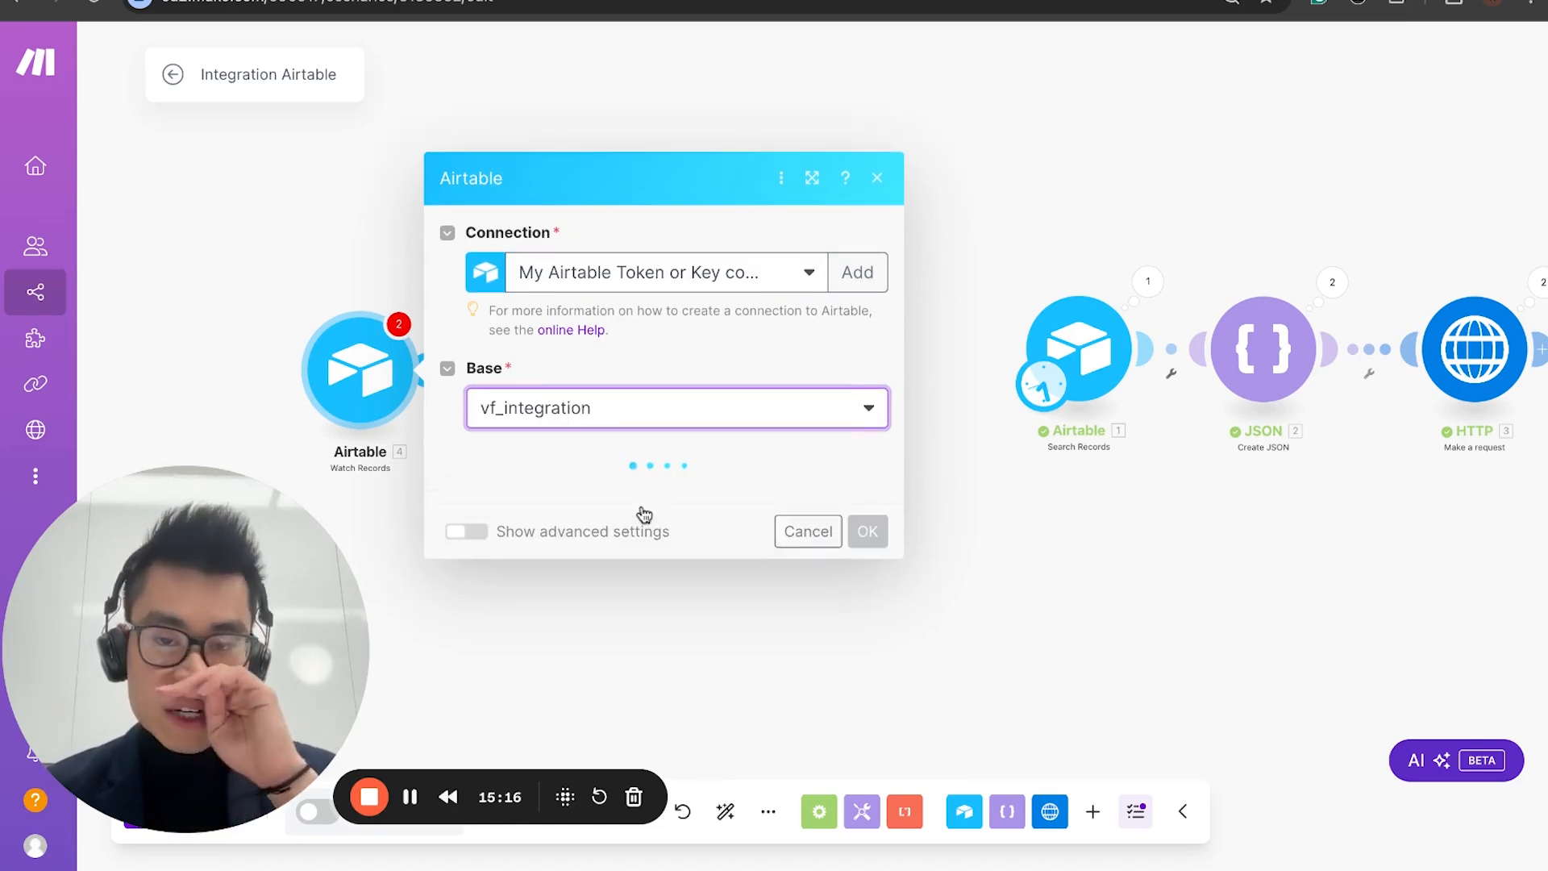
{"action": "left_click", "coordinate": [637, 501]}
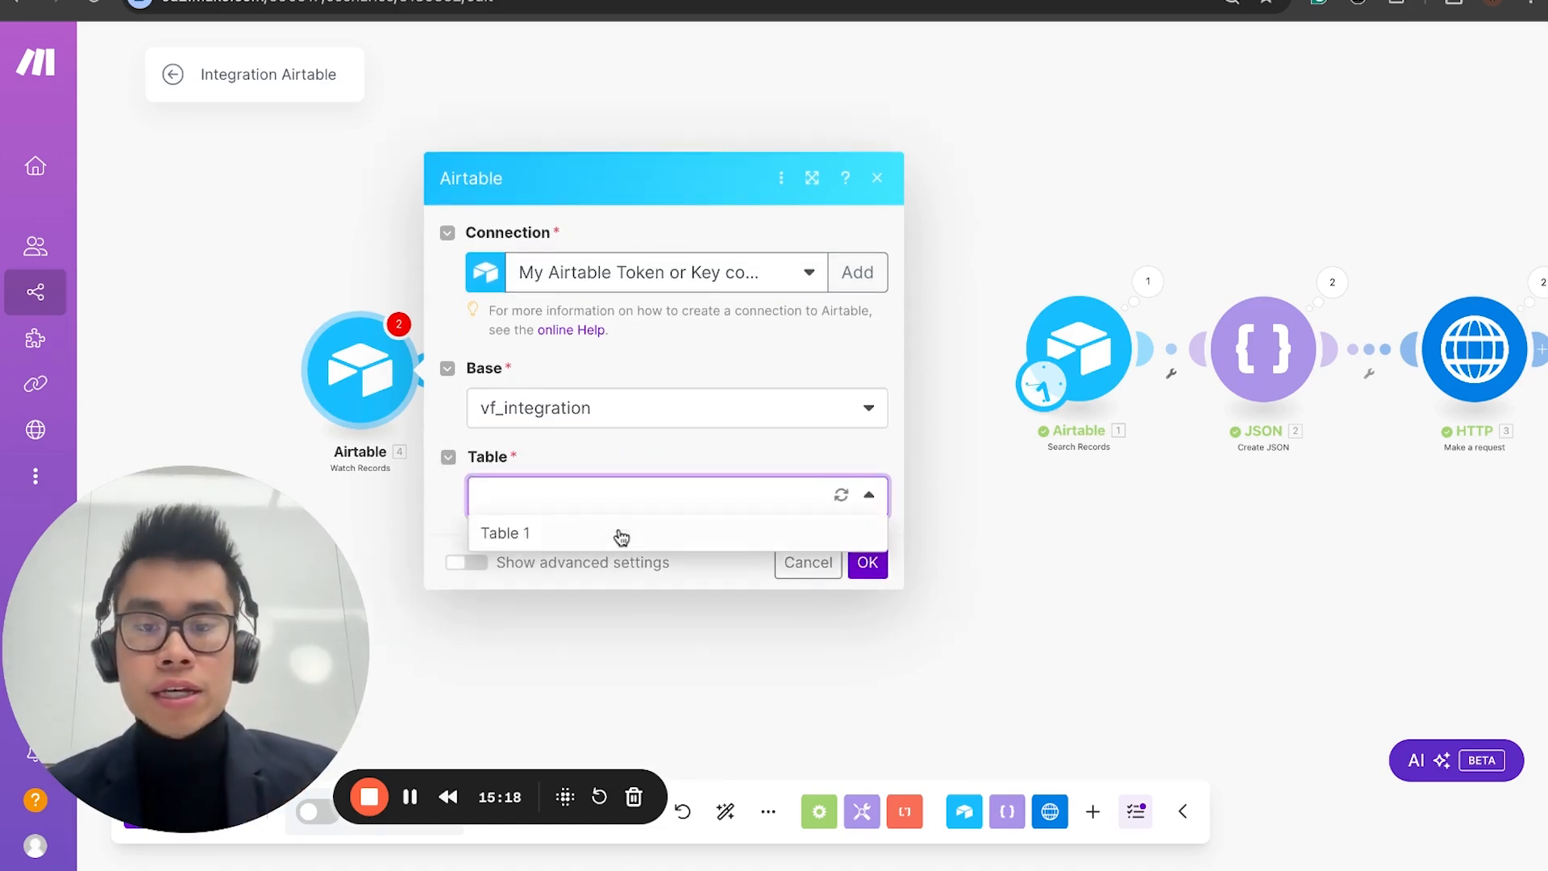
{"action": "left_click", "coordinate": [621, 534]}
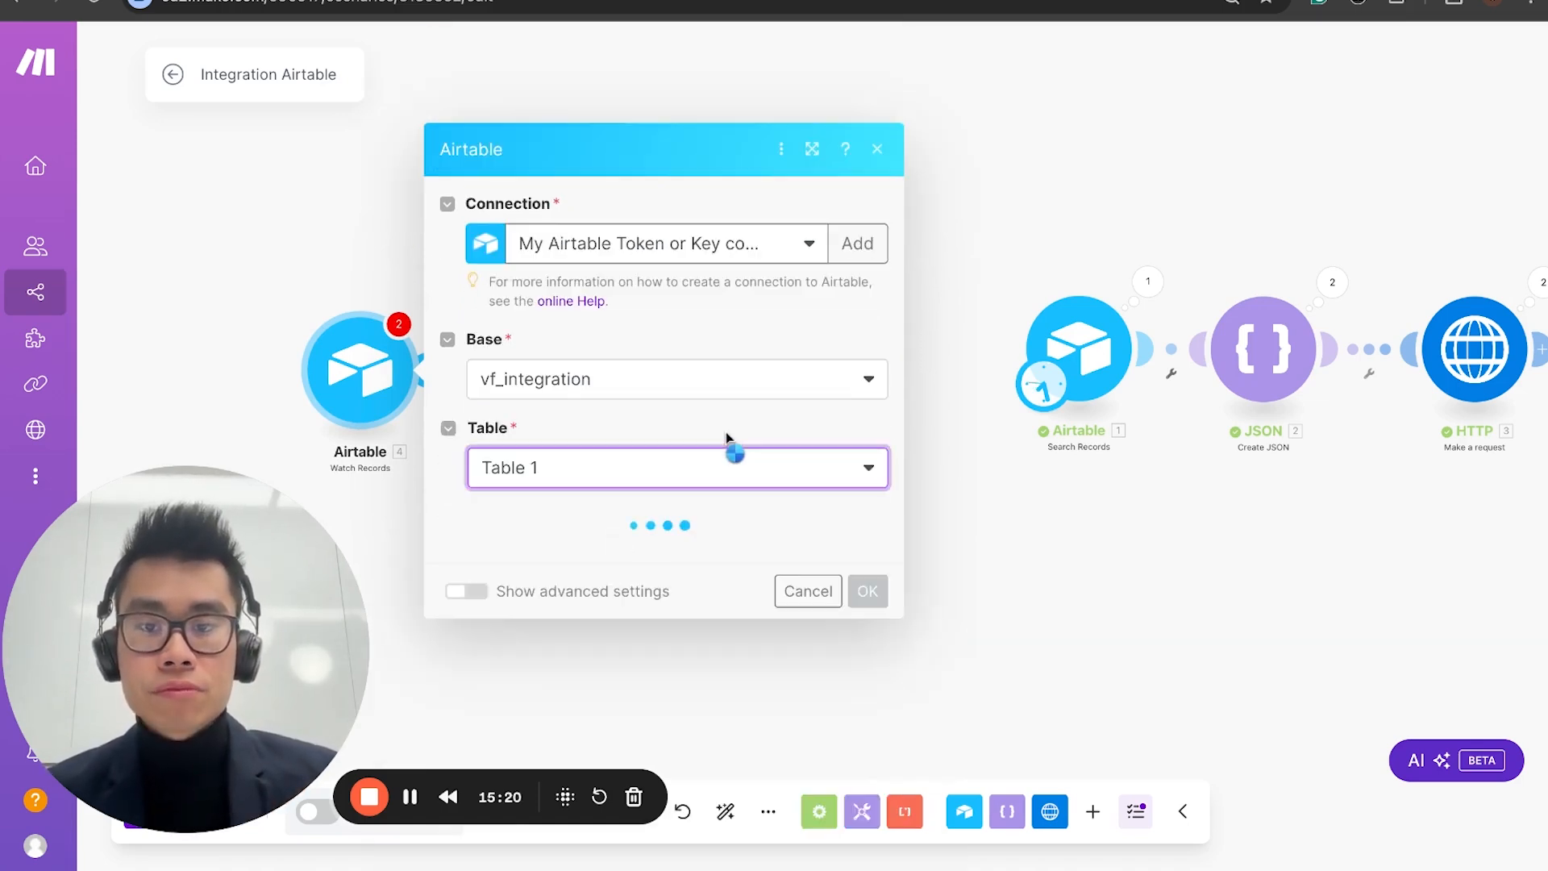
Step: Set both the trigger field and the label field of the Watch Records module to Last Modified
{"action": "scroll", "coordinate": [673, 548], "scroll_direction": "down", "scroll_amount": 4}
{"action": "left_click", "coordinate": [641, 212]}
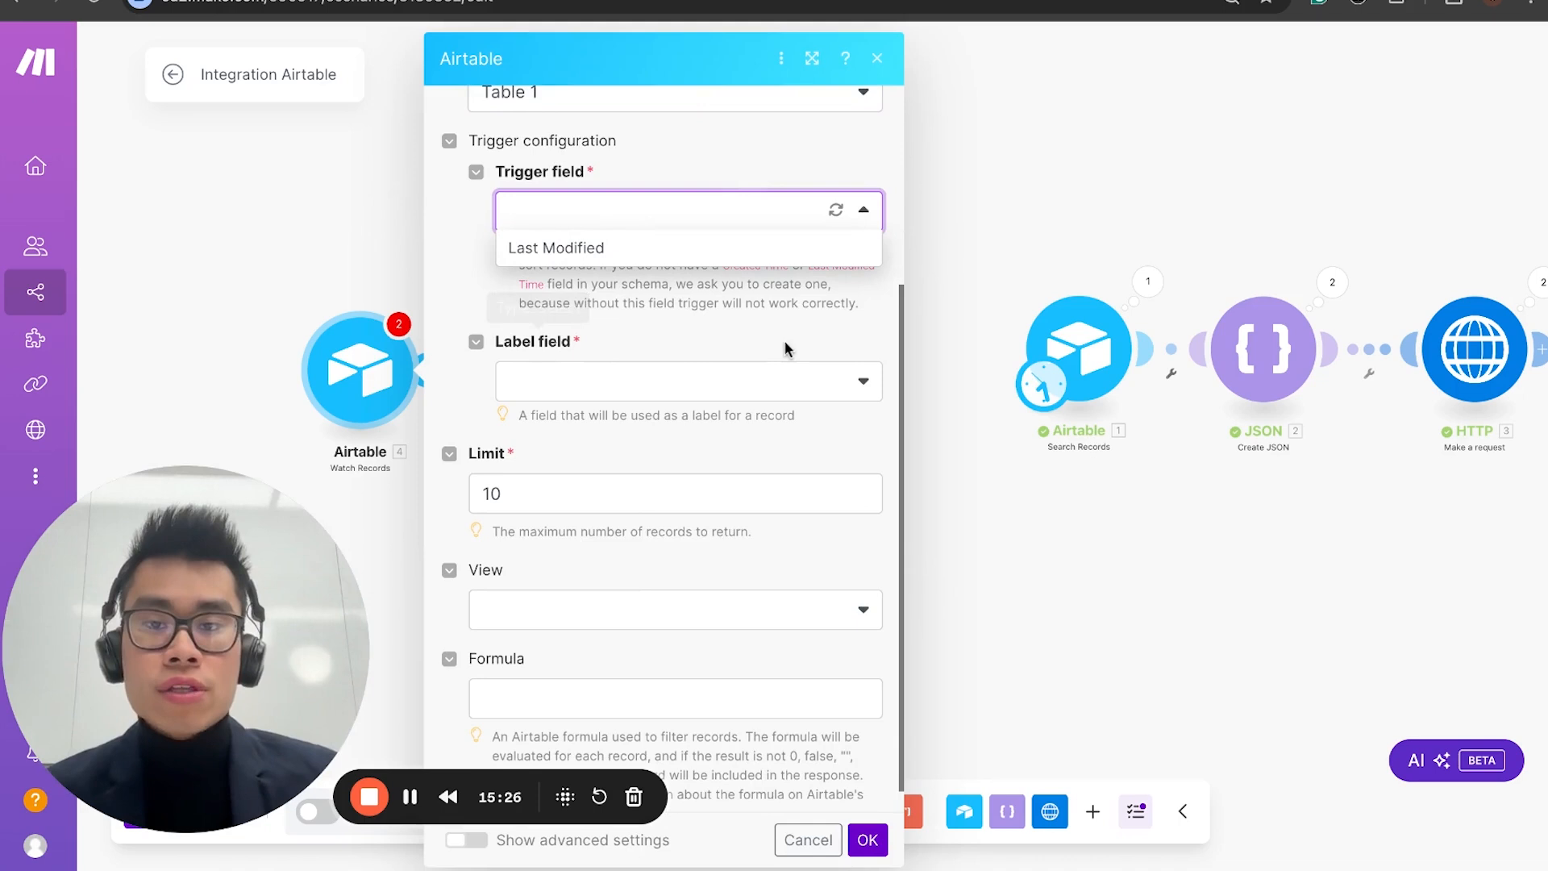
{"action": "scroll", "coordinate": [784, 343], "scroll_direction": "up", "scroll_amount": 1}
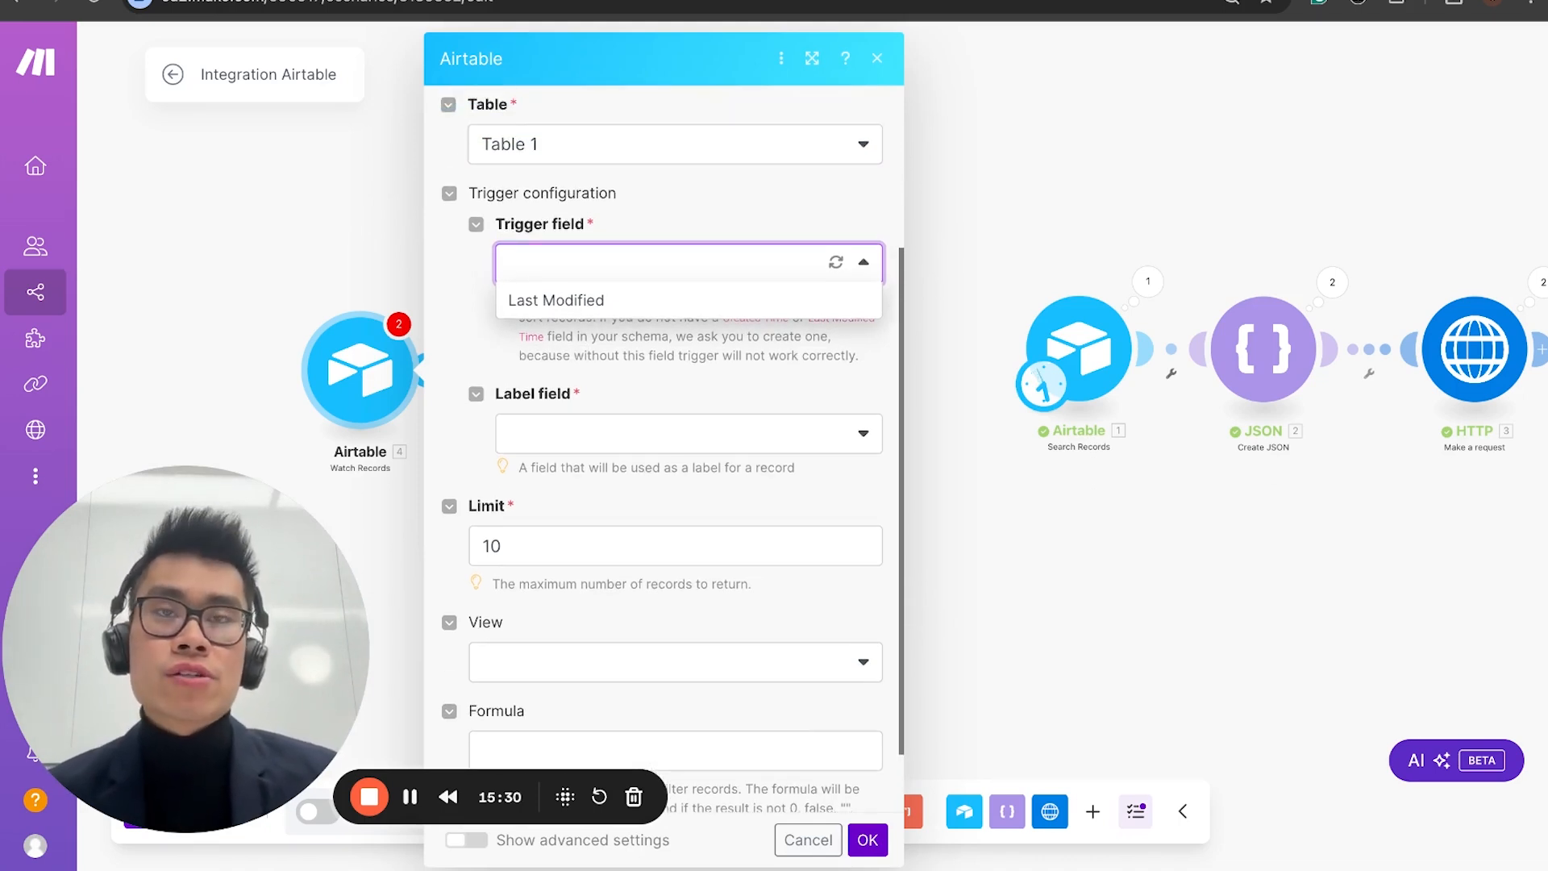
{"action": "left_click", "coordinate": [677, 301]}
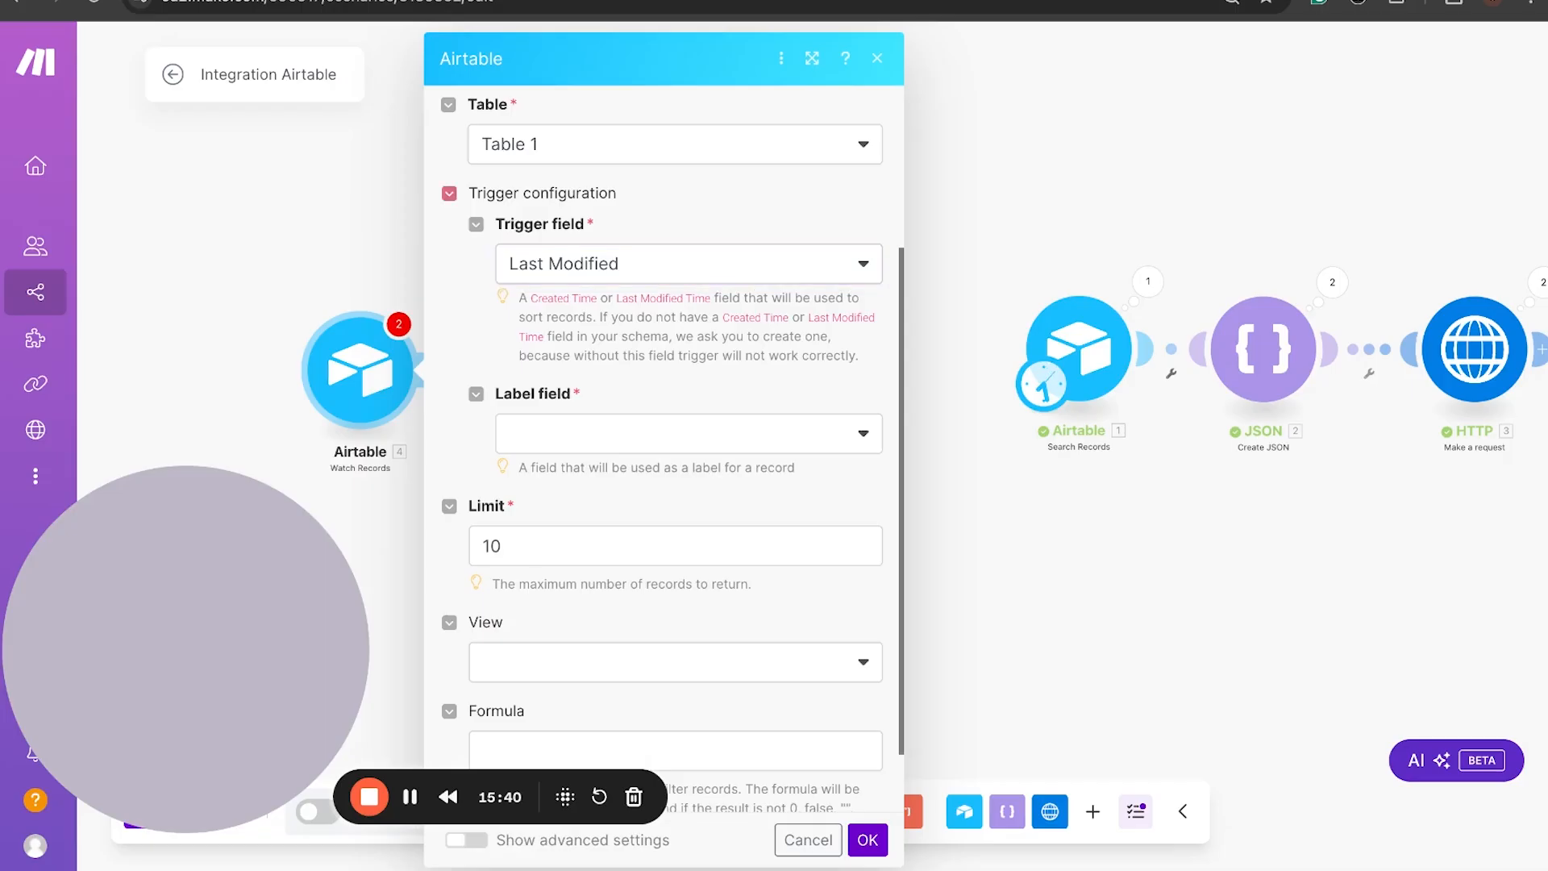
{"action": "left_click", "coordinate": [721, 446]}
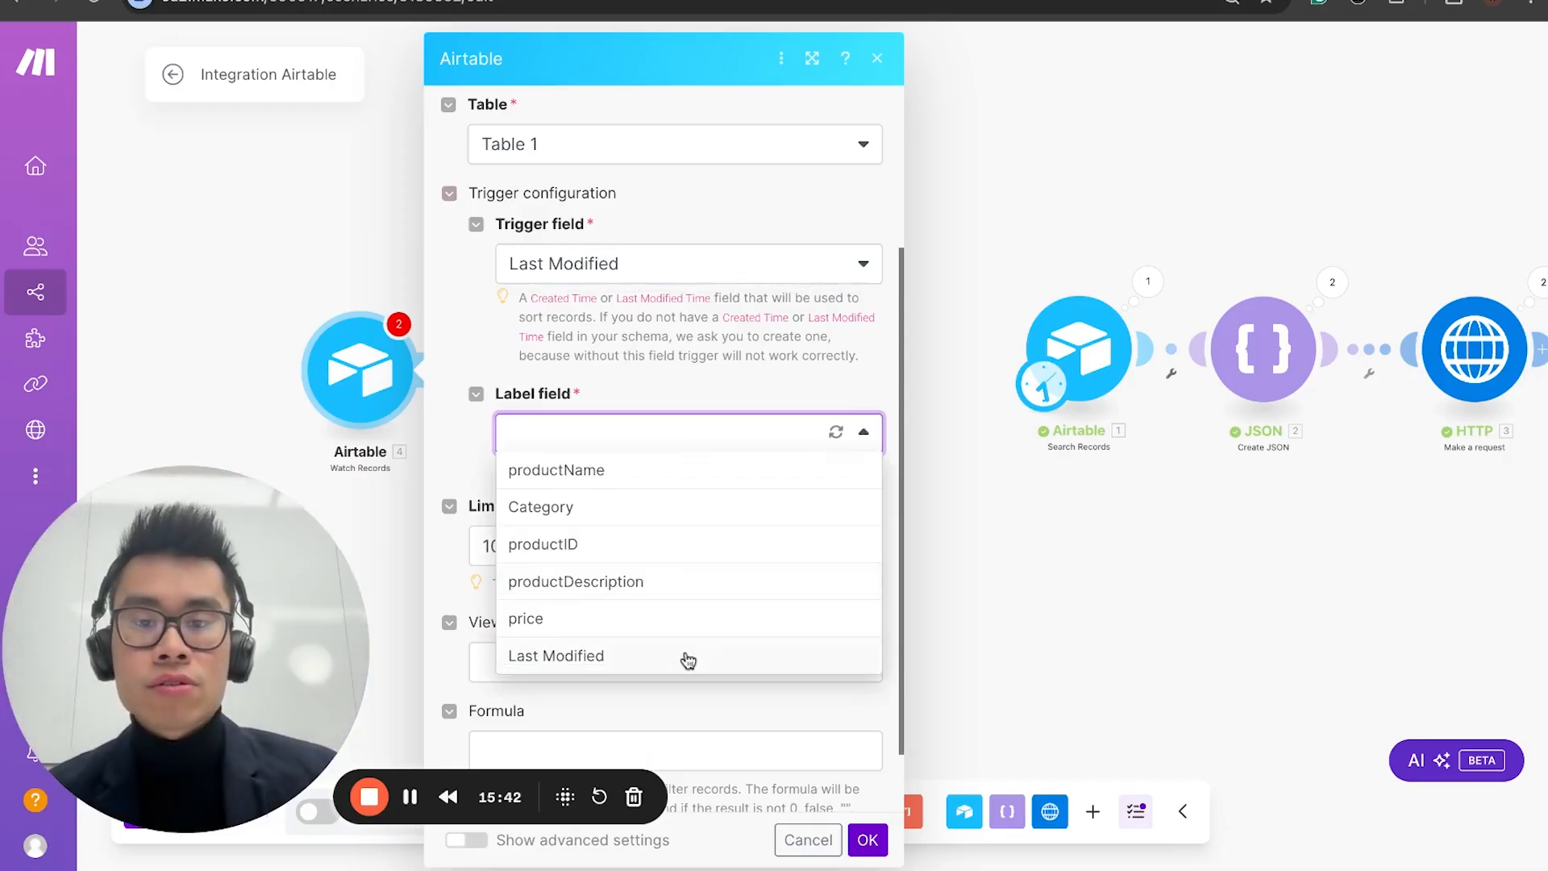
{"action": "left_click", "coordinate": [687, 657]}
Step: Set the Watch Records limit to 2000000 and its view to Grid view
{"action": "scroll", "coordinate": [629, 538], "scroll_direction": "down", "scroll_amount": 2}
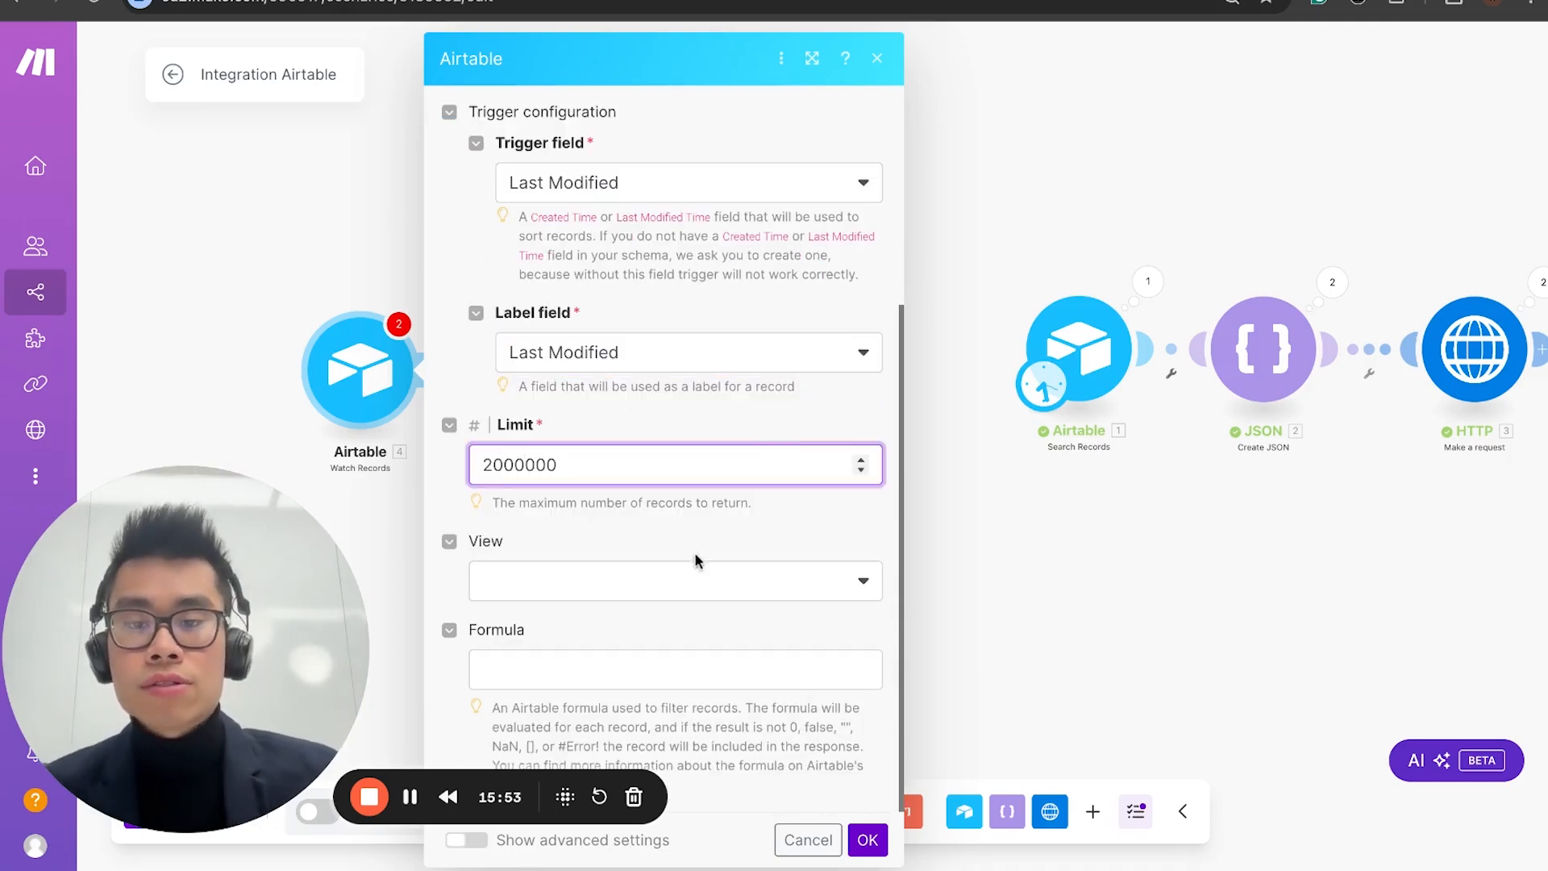
{"action": "left_click", "coordinate": [697, 581]}
{"action": "left_click", "coordinate": [674, 653]}
Step: Enter the filter formula NOT({productName}='') for Watch Records and save the module settings
{"action": "left_click", "coordinate": [654, 659]}
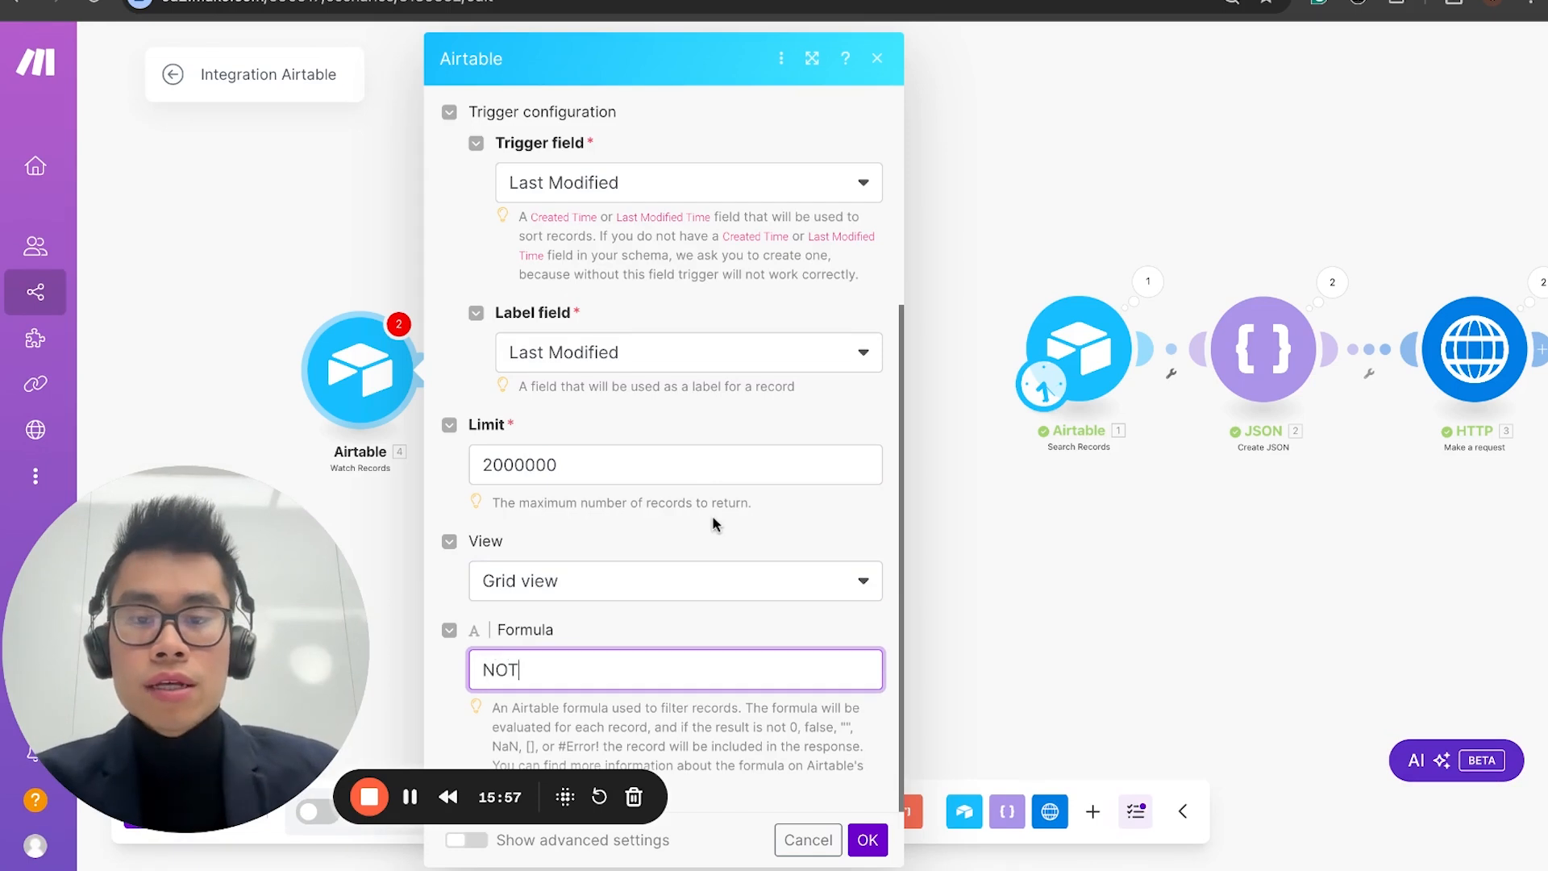
{"action": "type", "text": "NOT({pd"}
{"action": "key", "text": "BackSpace"}
{"action": "type", "text": "rod"}
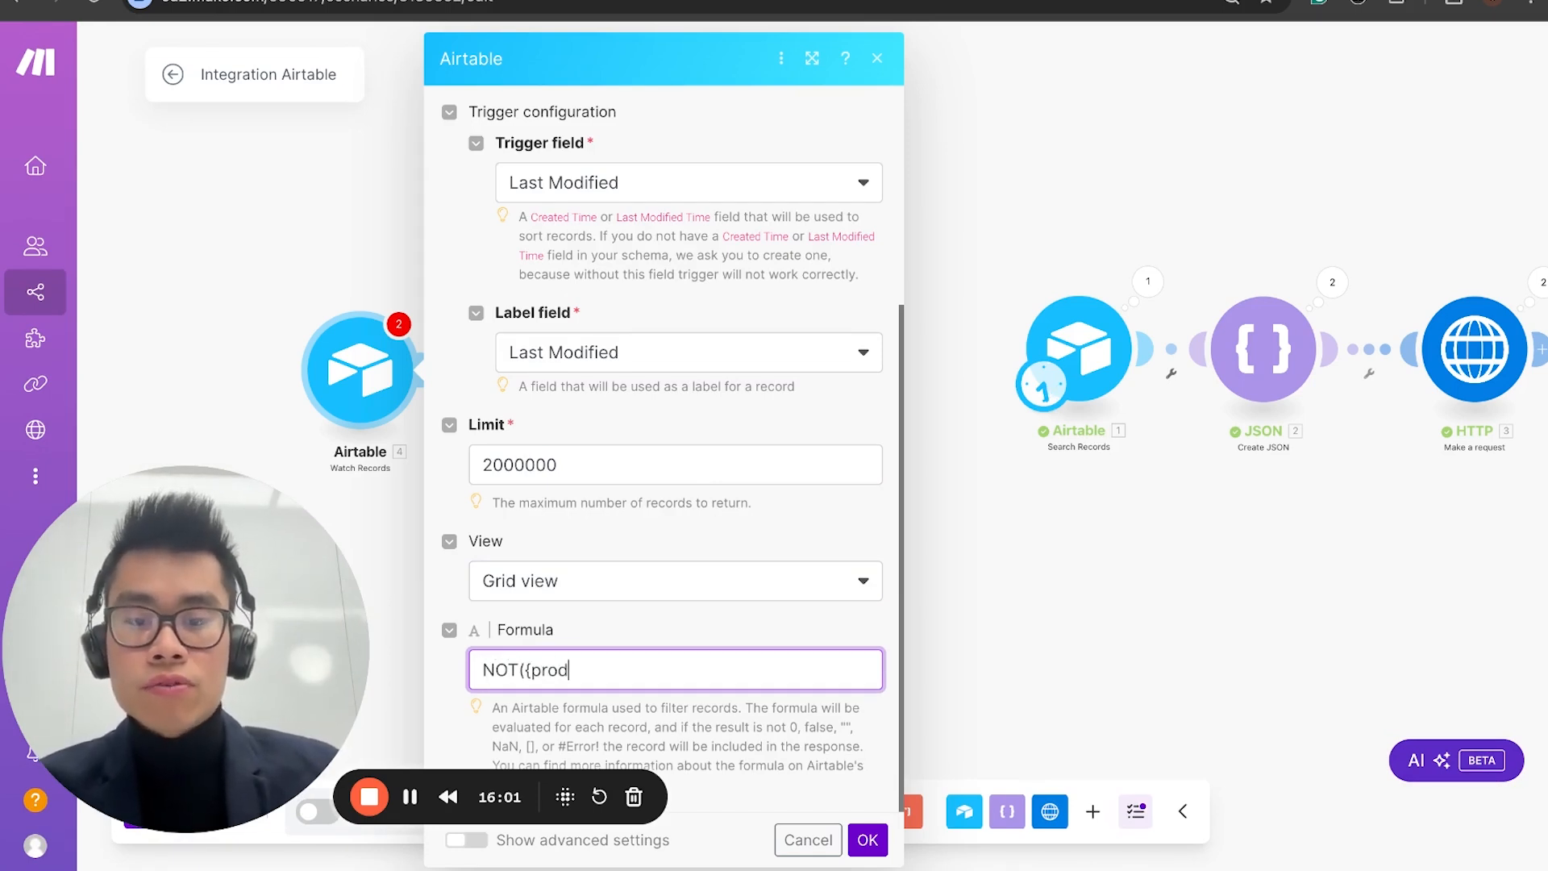
{"action": "type", "text": "uctNBam"}
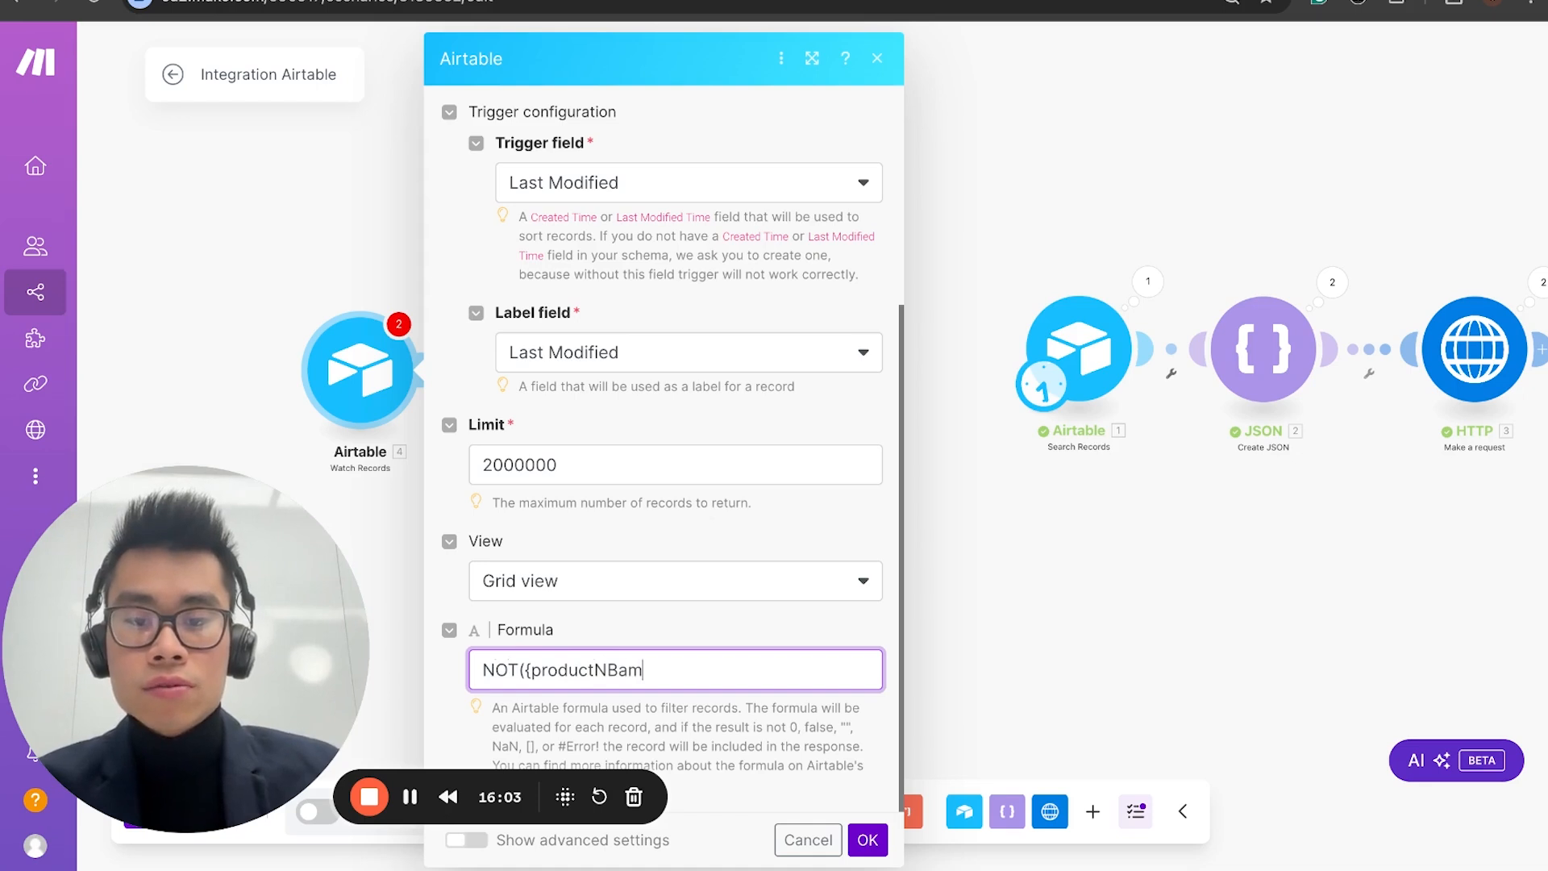
{"action": "key", "text": "BackSpace"}
{"action": "key", "text": "BackSpace"}
{"action": "key", "text": "BackSpace"}
{"action": "type", "text": "ame}="}
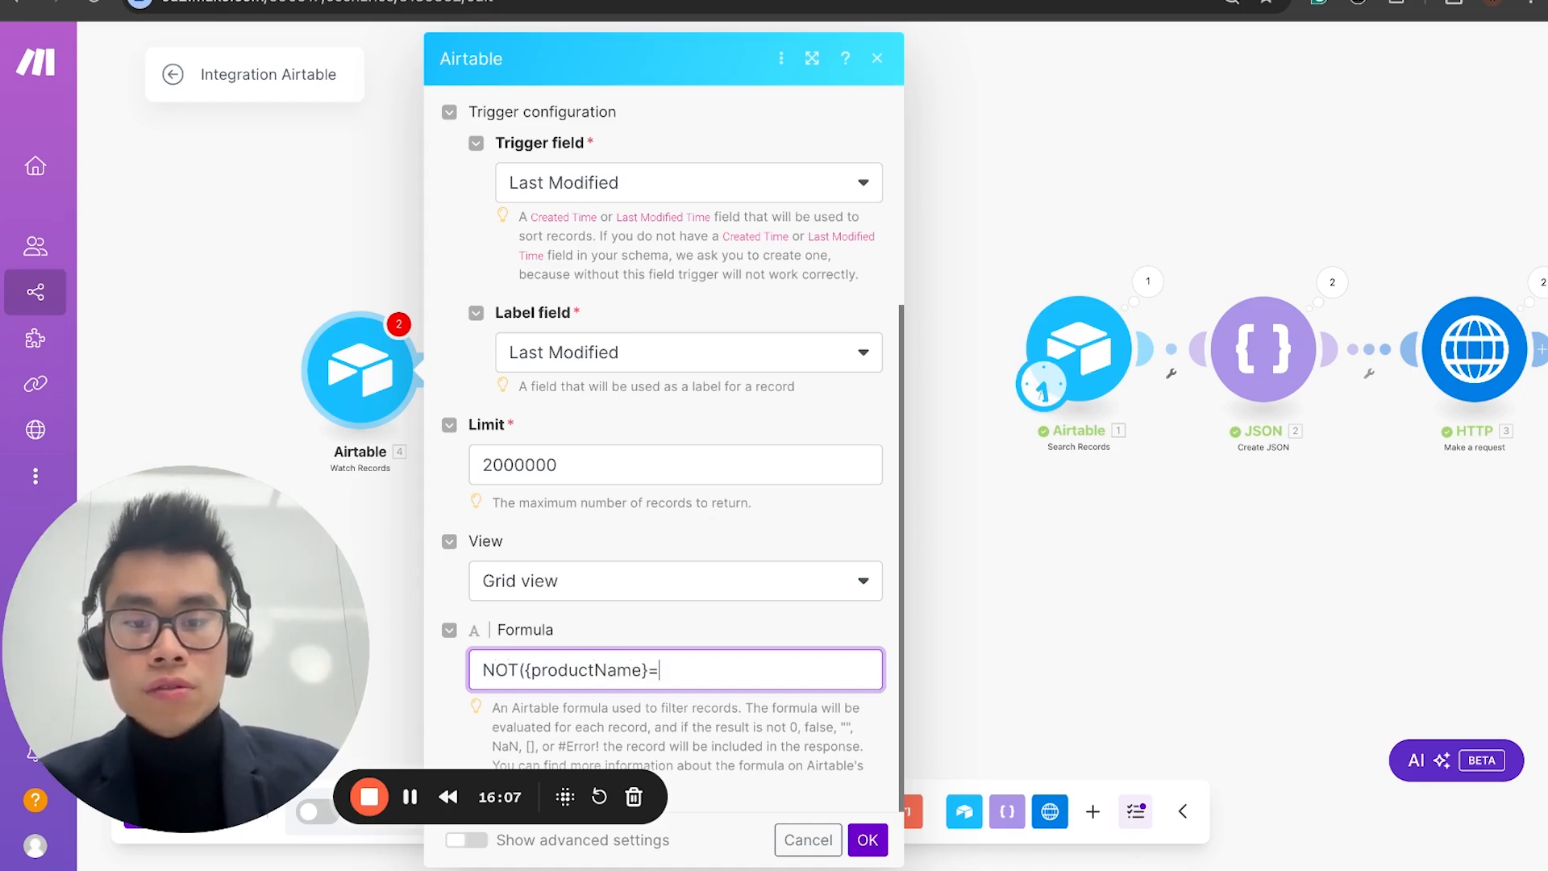
{"action": "type", "text": "'')"}
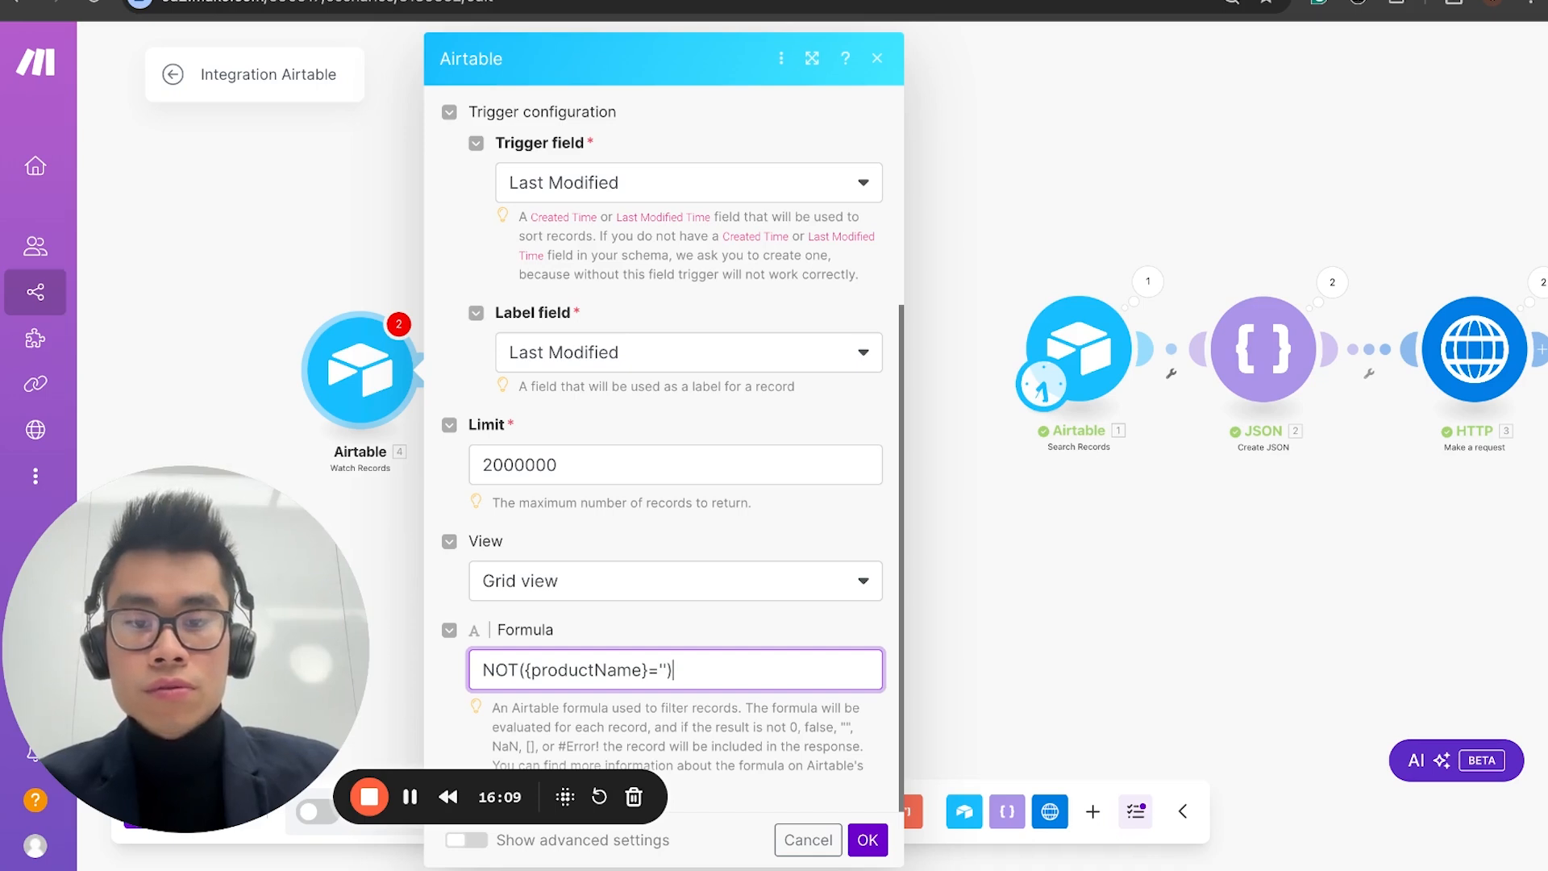
{"action": "scroll", "coordinate": [691, 520], "scroll_direction": "up", "scroll_amount": 3}
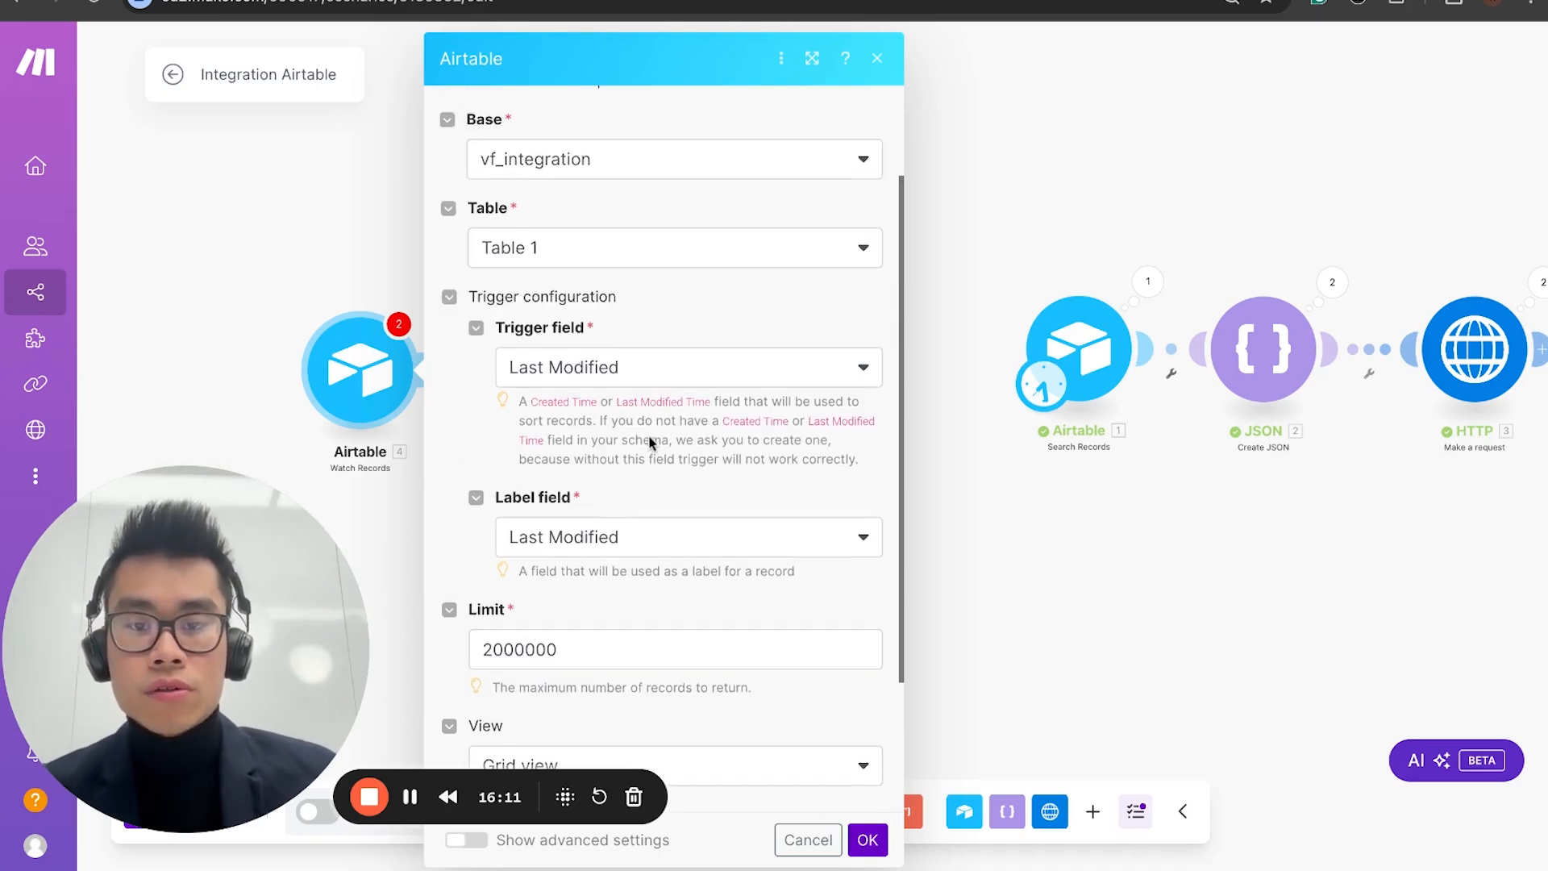
{"action": "left_click", "coordinate": [867, 838]}
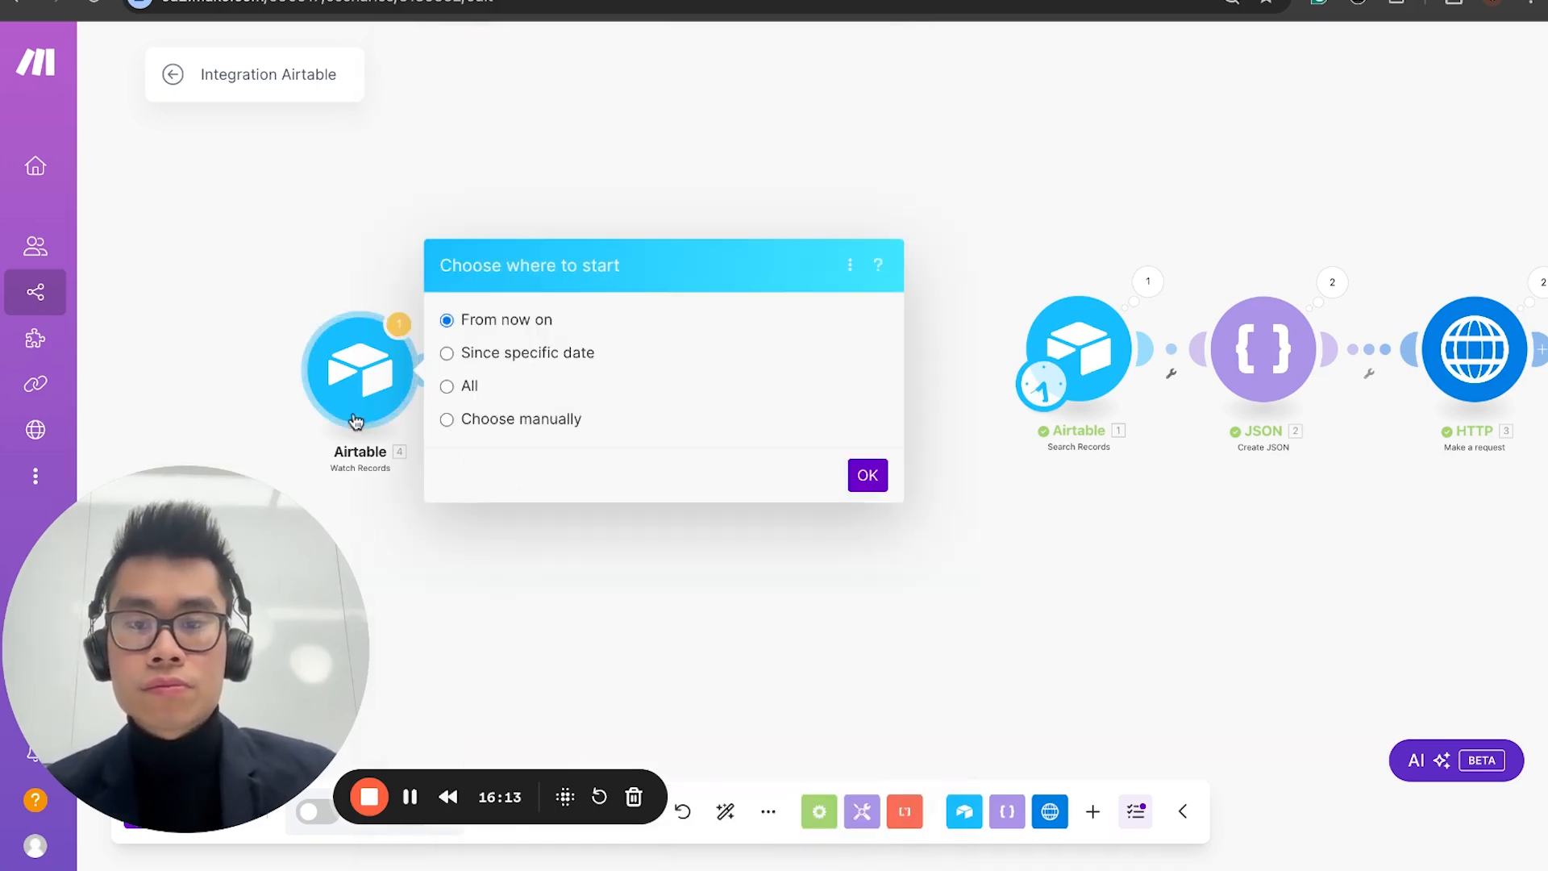
Step: Turn on the scenario's 15-minute scheduling and make Watch Records the starting module instead of Search Records
{"action": "left_click_drag", "start_coordinate": [199, 546], "coordinate": [703, 547]}
{"action": "left_click", "coordinate": [342, 591]}
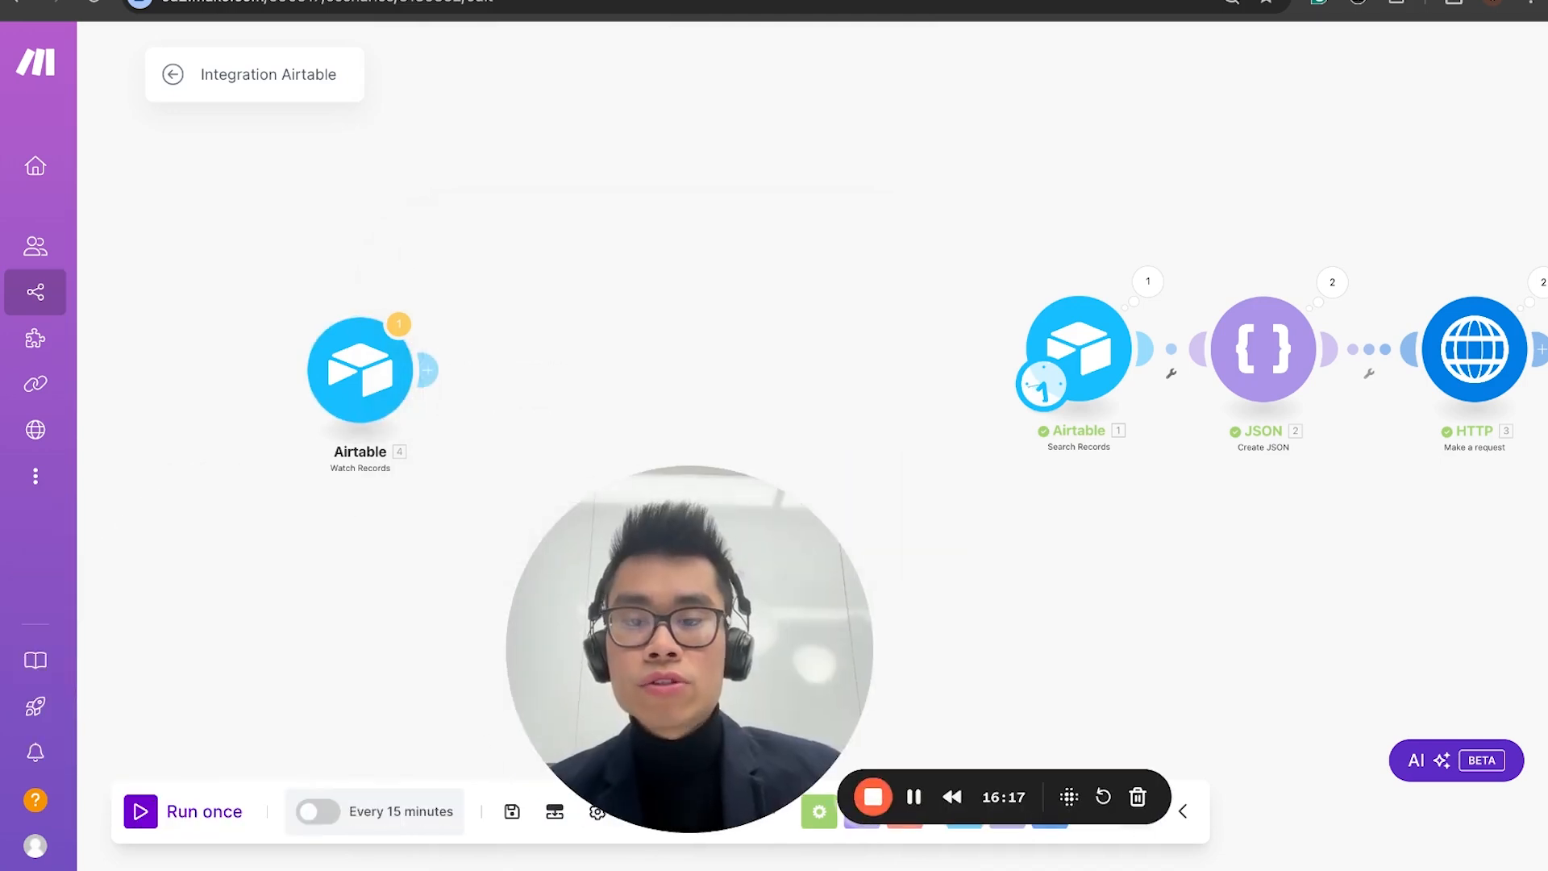
{"action": "left_click", "coordinate": [324, 814]}
{"action": "left_click", "coordinate": [757, 709]}
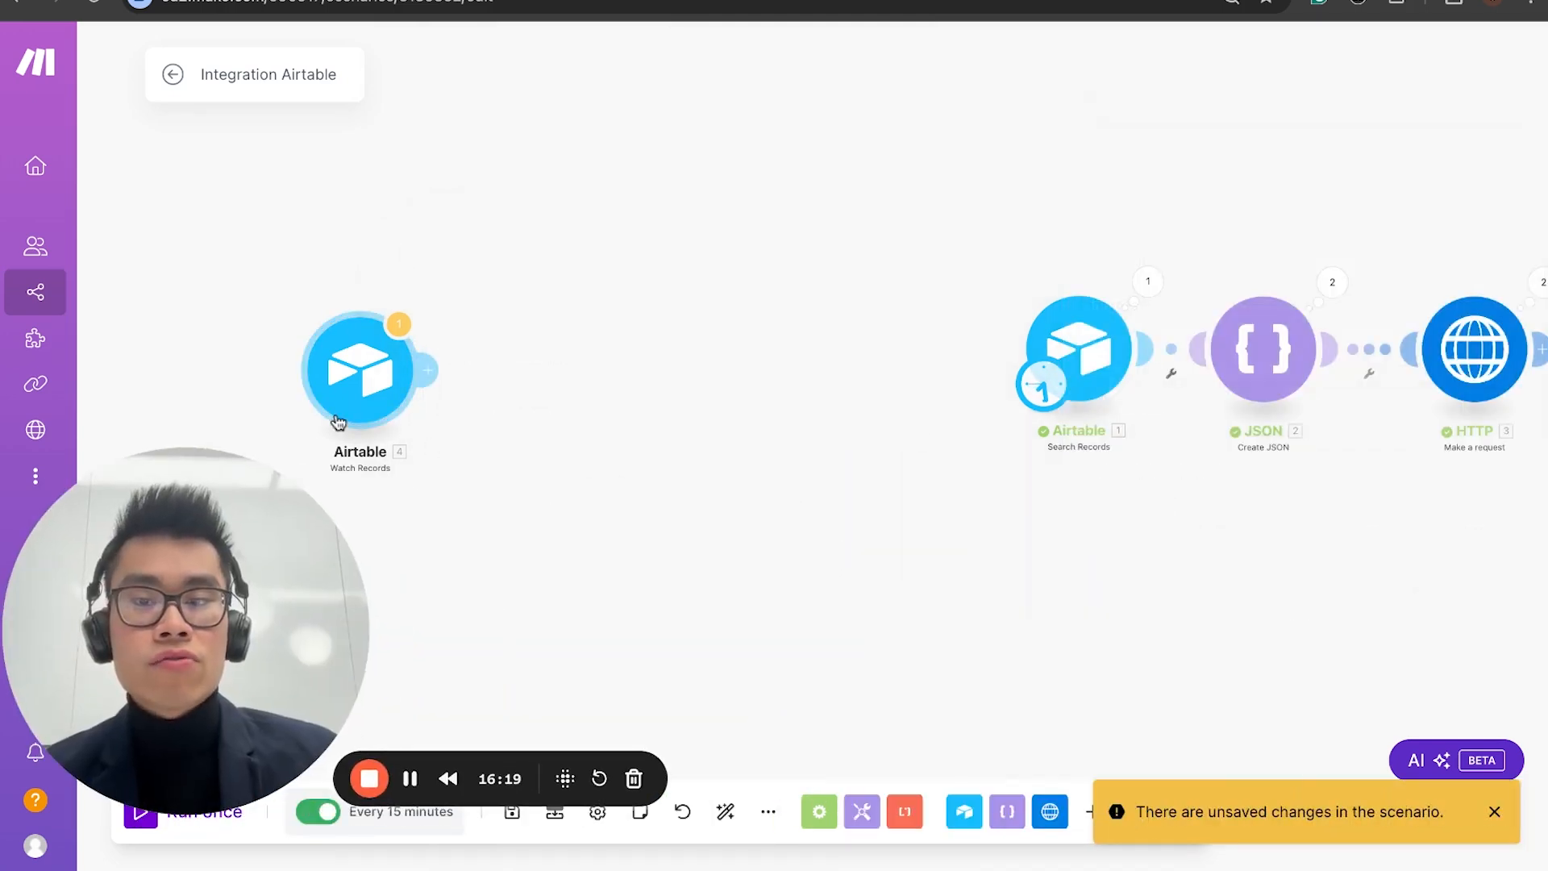
{"action": "left_click", "coordinate": [360, 355]}
{"action": "left_click", "coordinate": [1000, 244]}
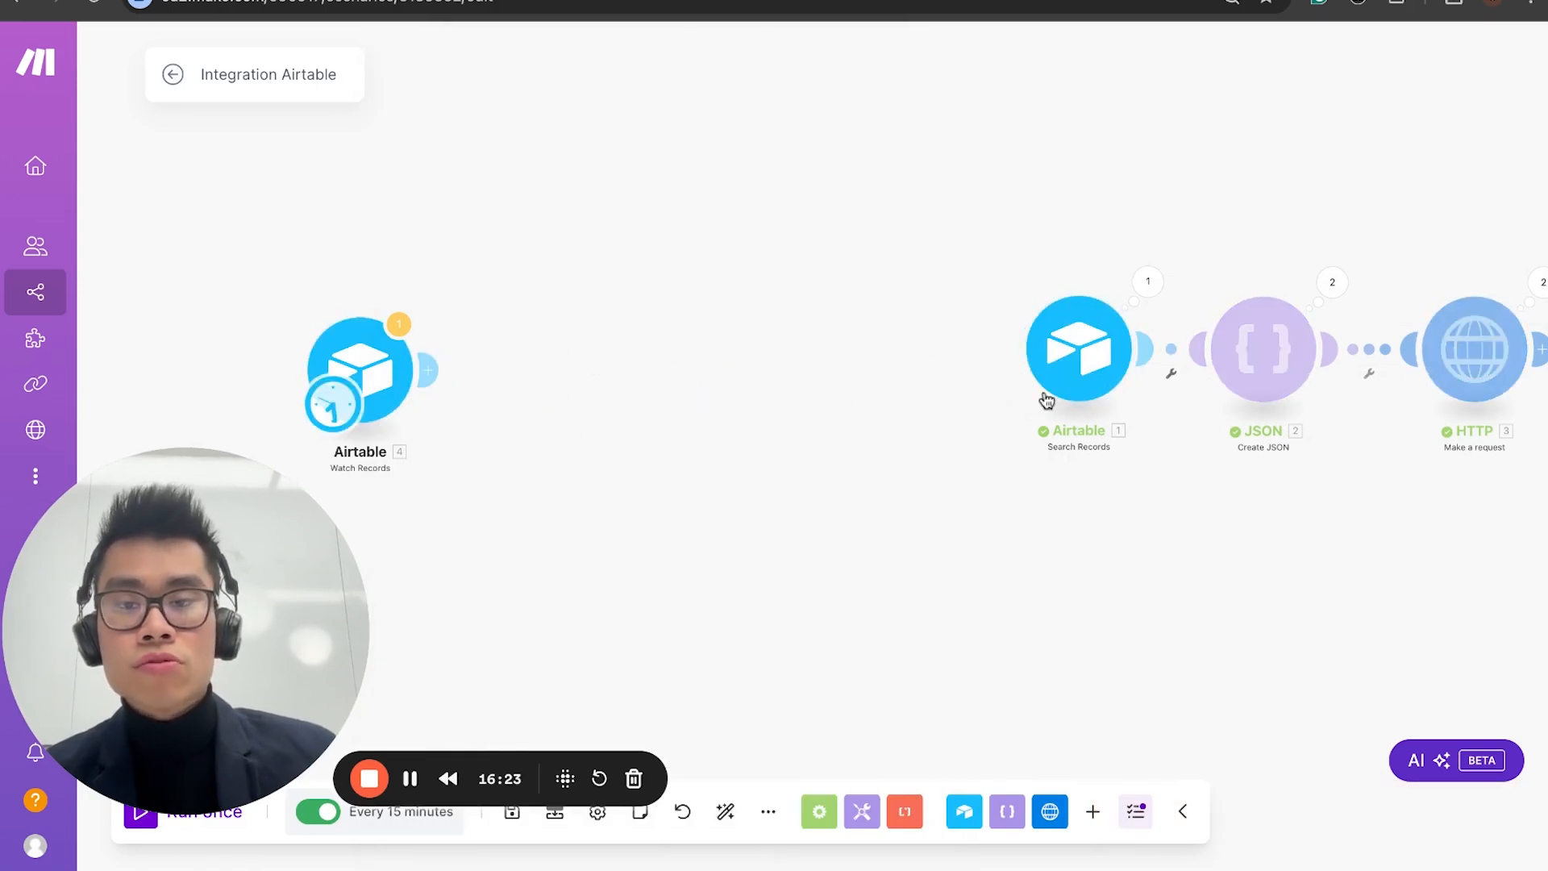
Step: Review the schedule options for Watch Records and confirm running at regular intervals of 15 minutes
{"action": "left_click", "coordinate": [324, 407]}
{"action": "left_click", "coordinate": [582, 378]}
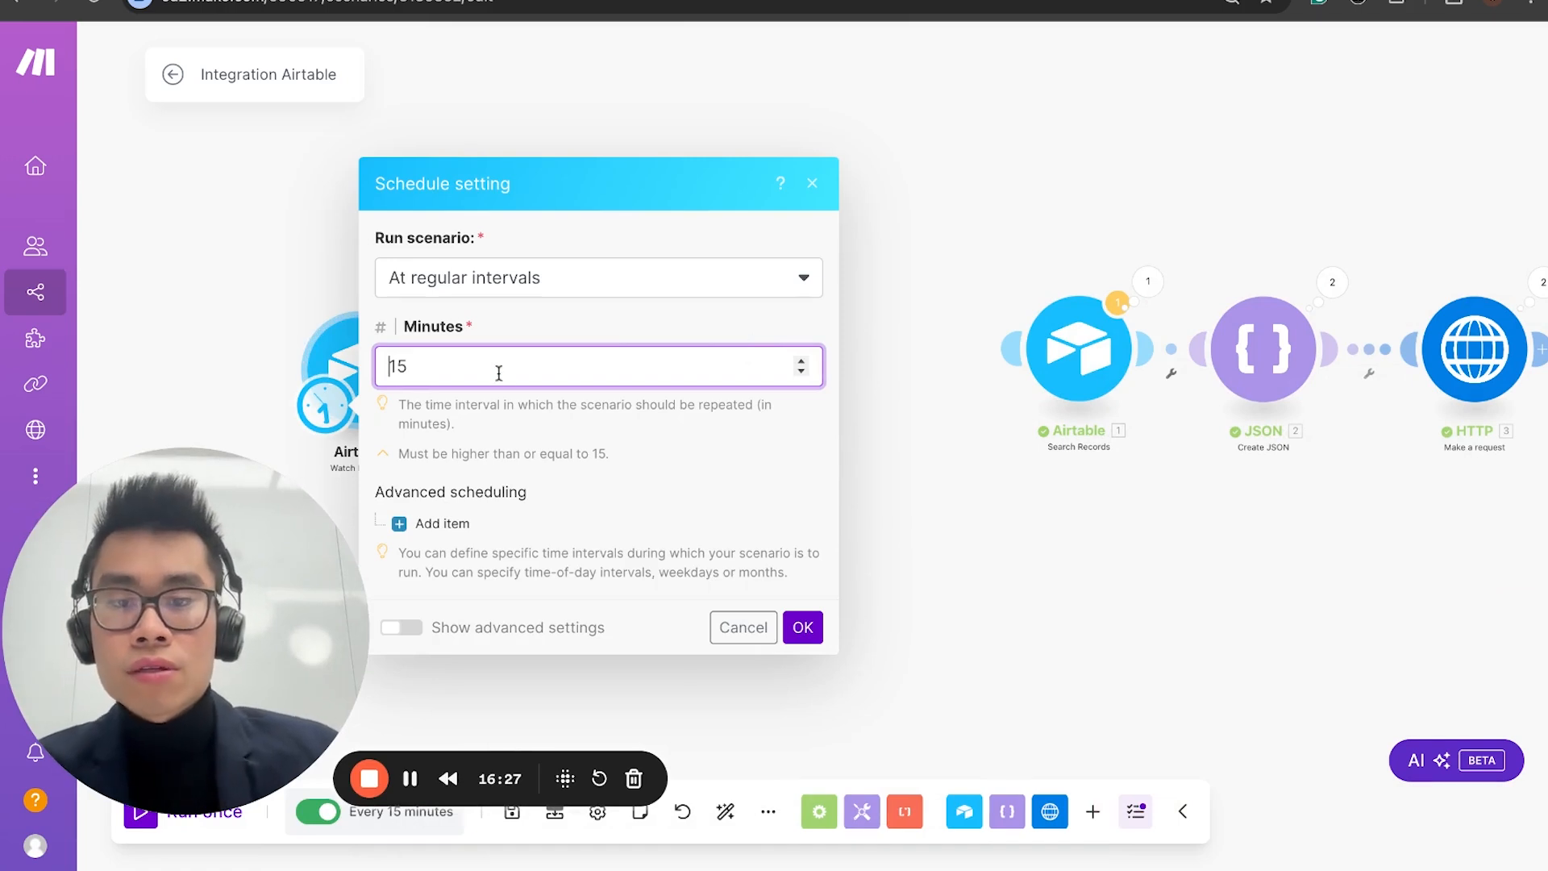
{"action": "left_click", "coordinate": [653, 284]}
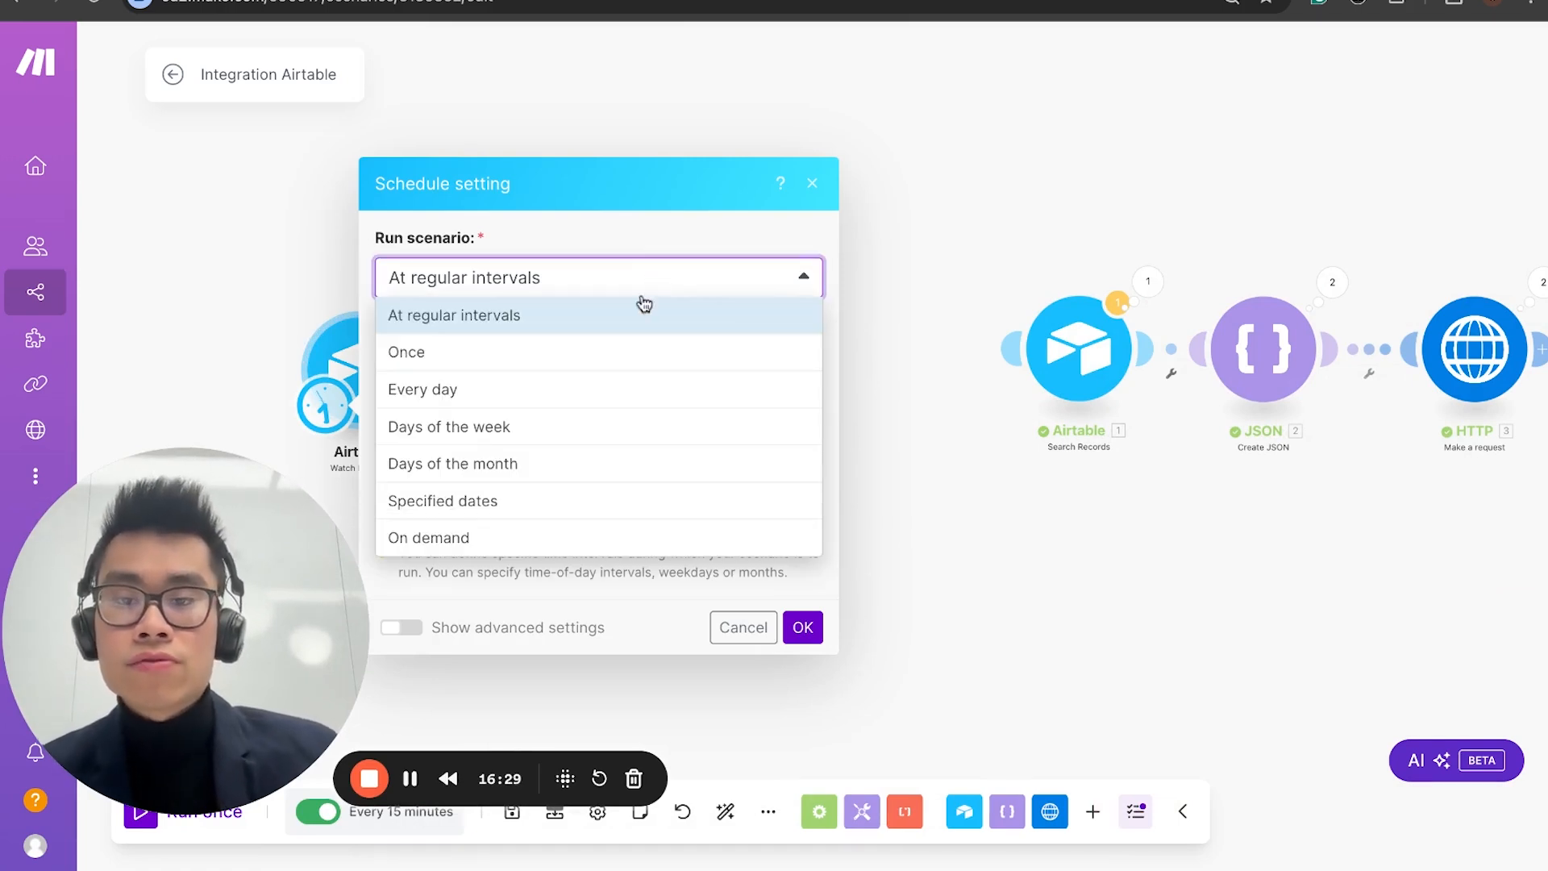
{"action": "left_click", "coordinate": [633, 537]}
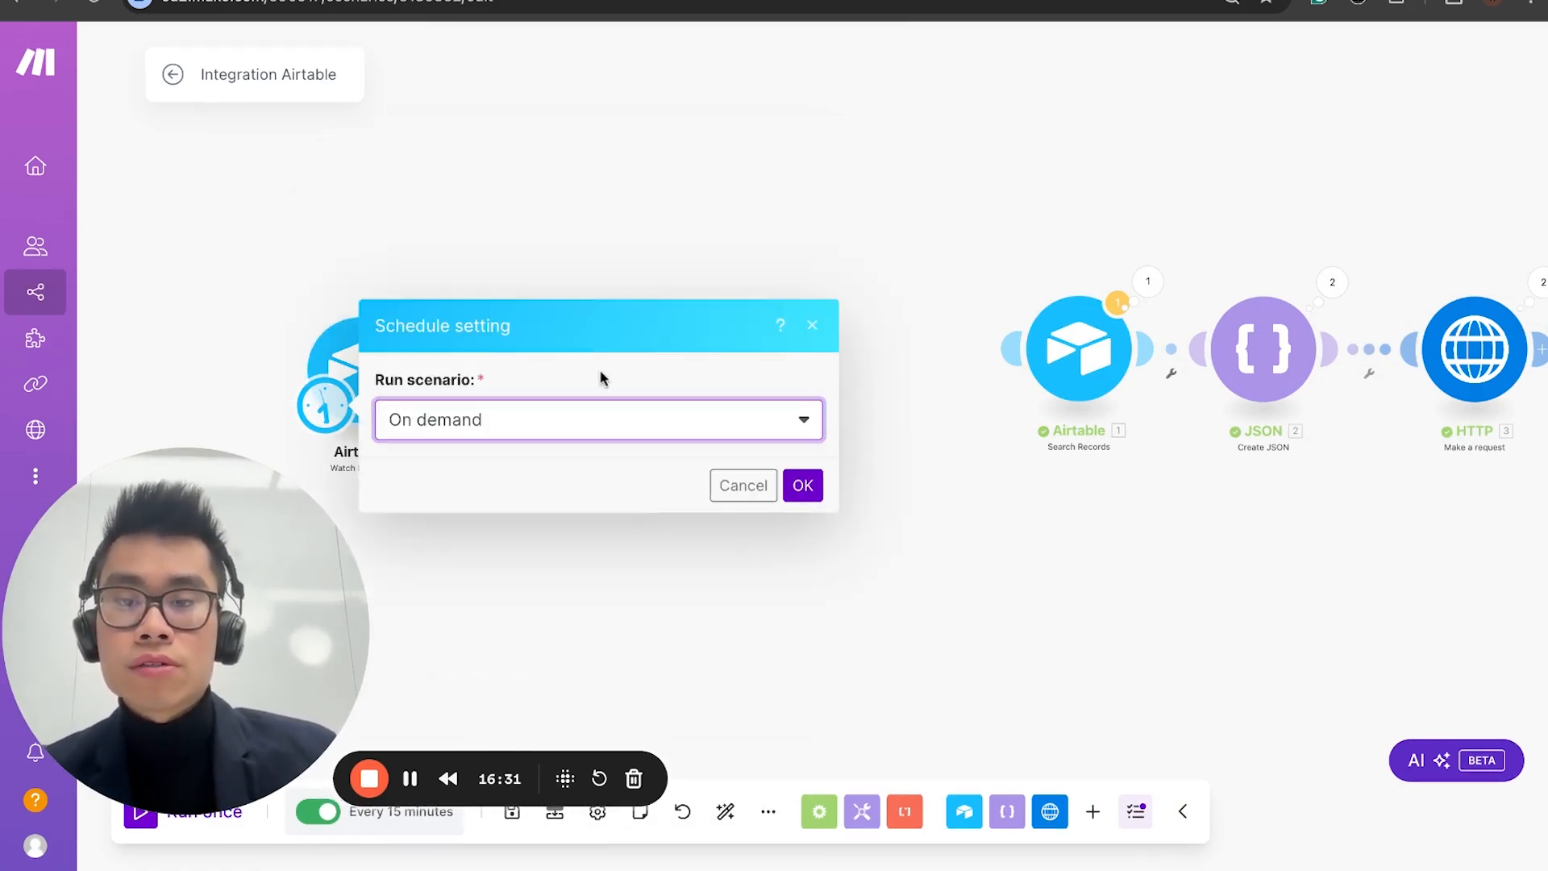
{"action": "left_click", "coordinate": [611, 433]}
{"action": "left_click", "coordinate": [626, 453]}
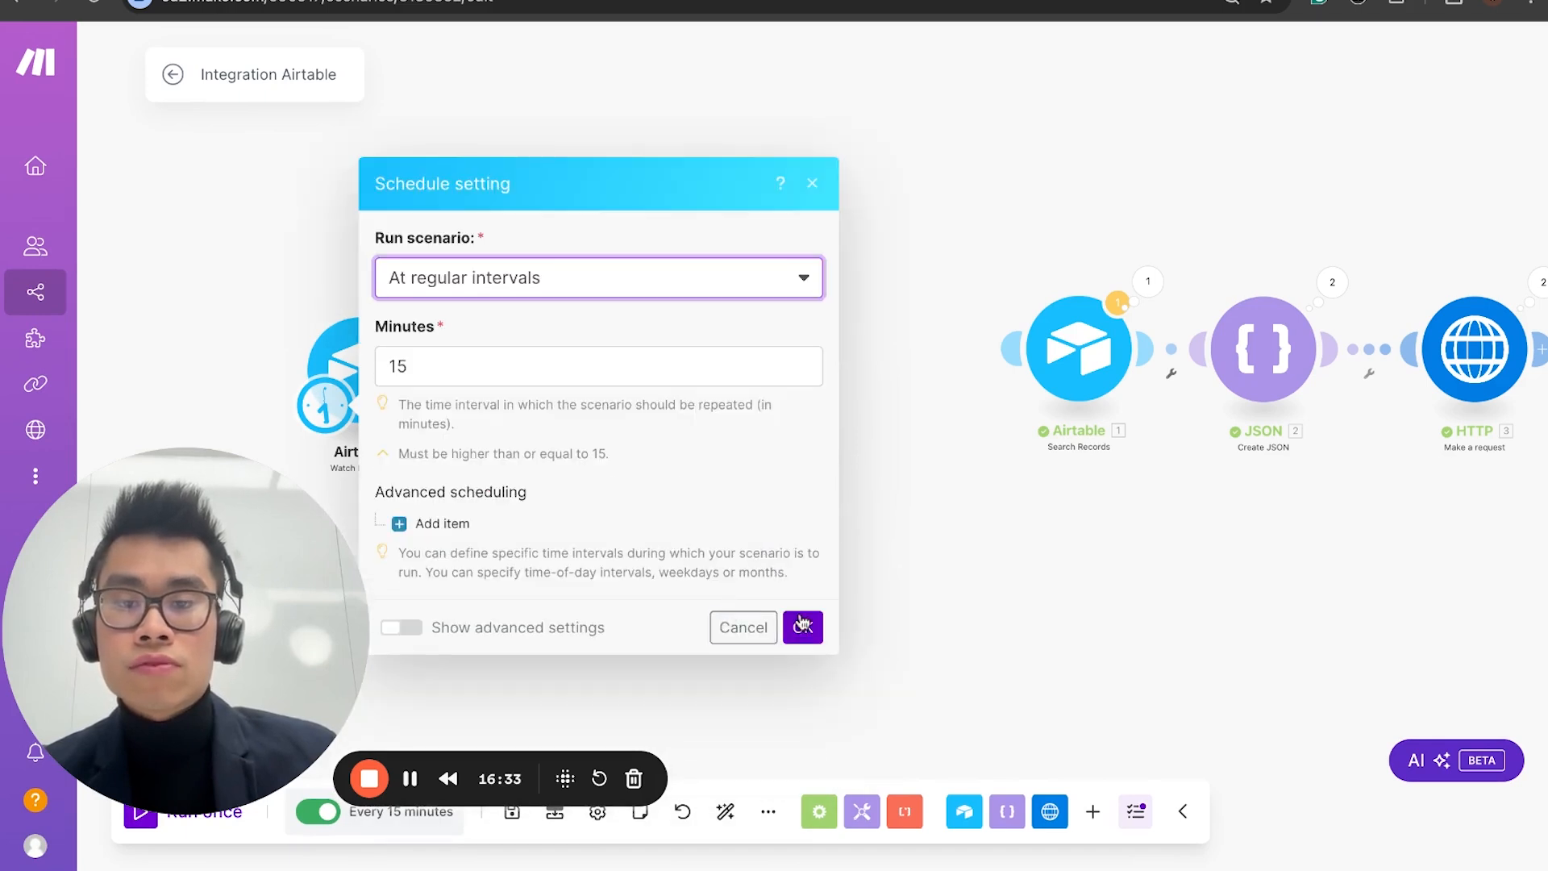
{"action": "left_click", "coordinate": [802, 625]}
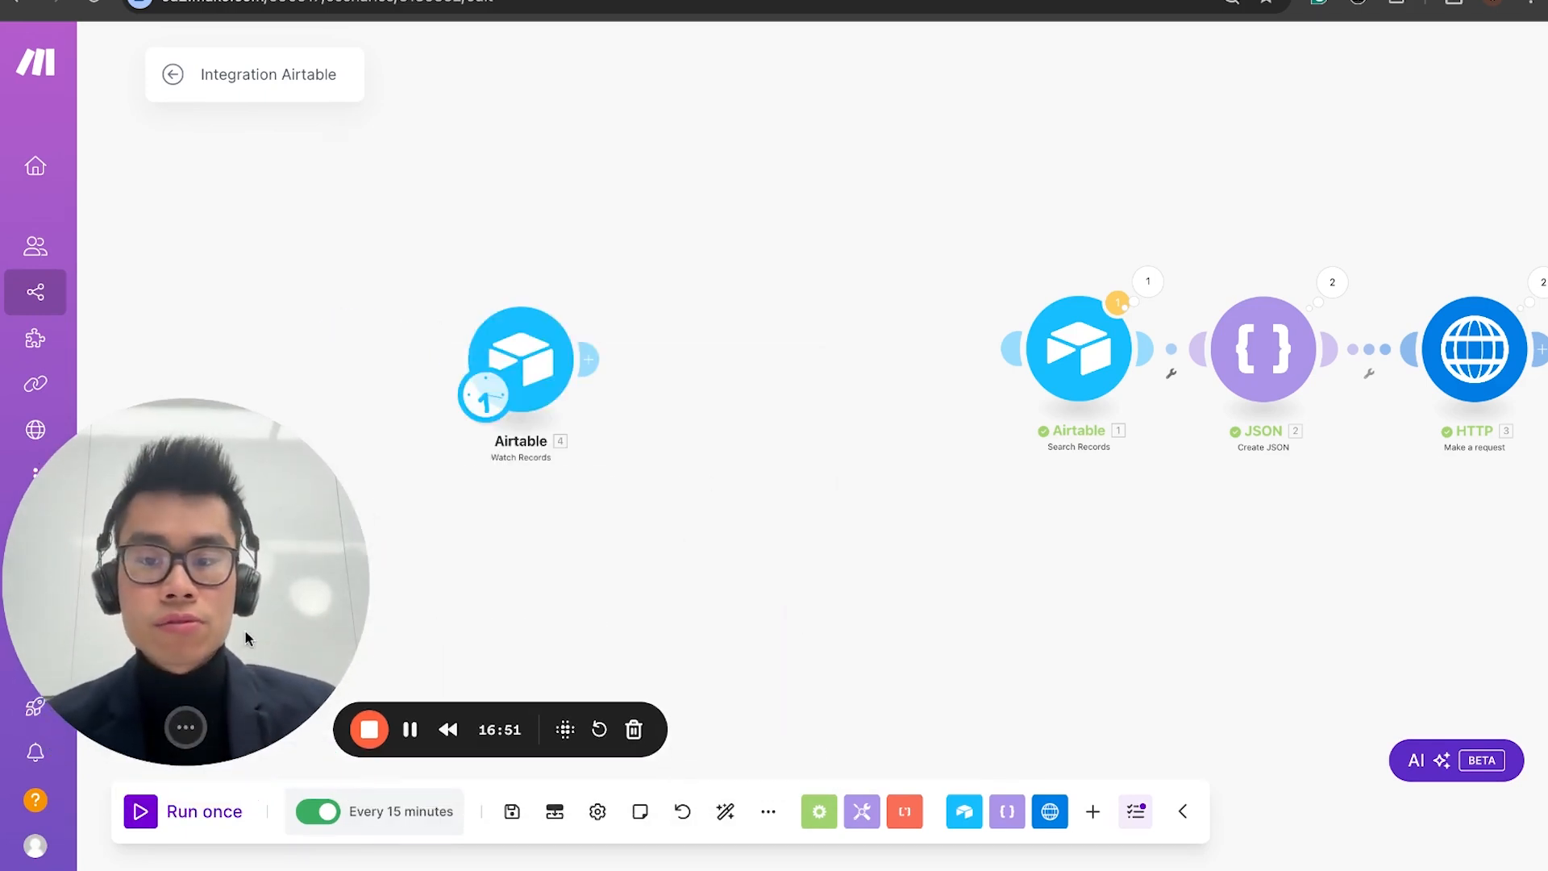
Step: Add a Tools Set variable module after Watch Records and name the variable allproducts
{"action": "left_click", "coordinate": [589, 359]}
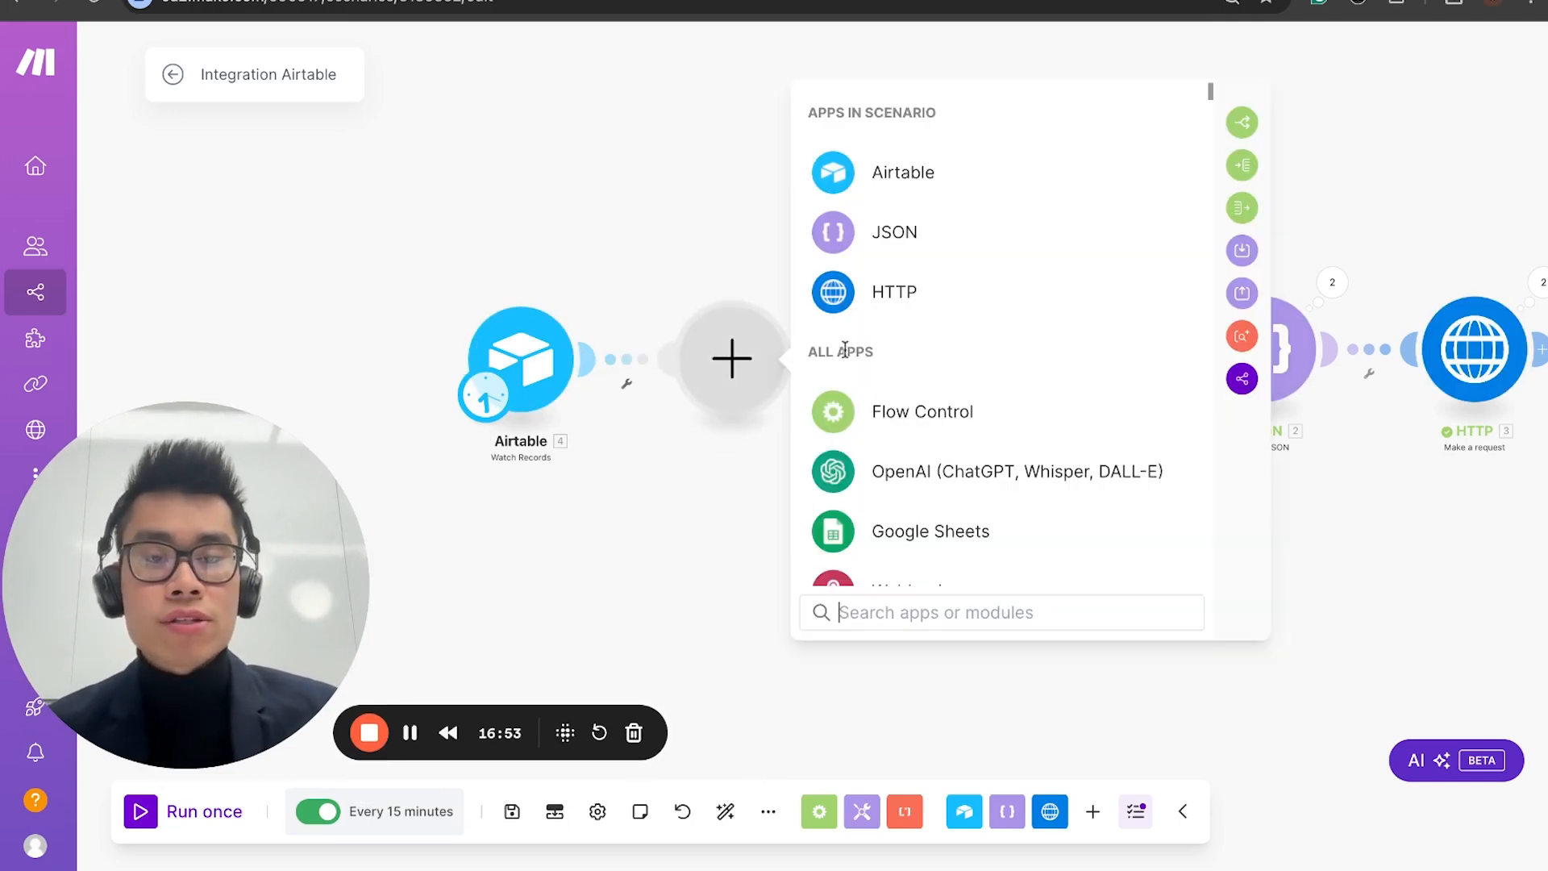
{"action": "type", "text": "set"}
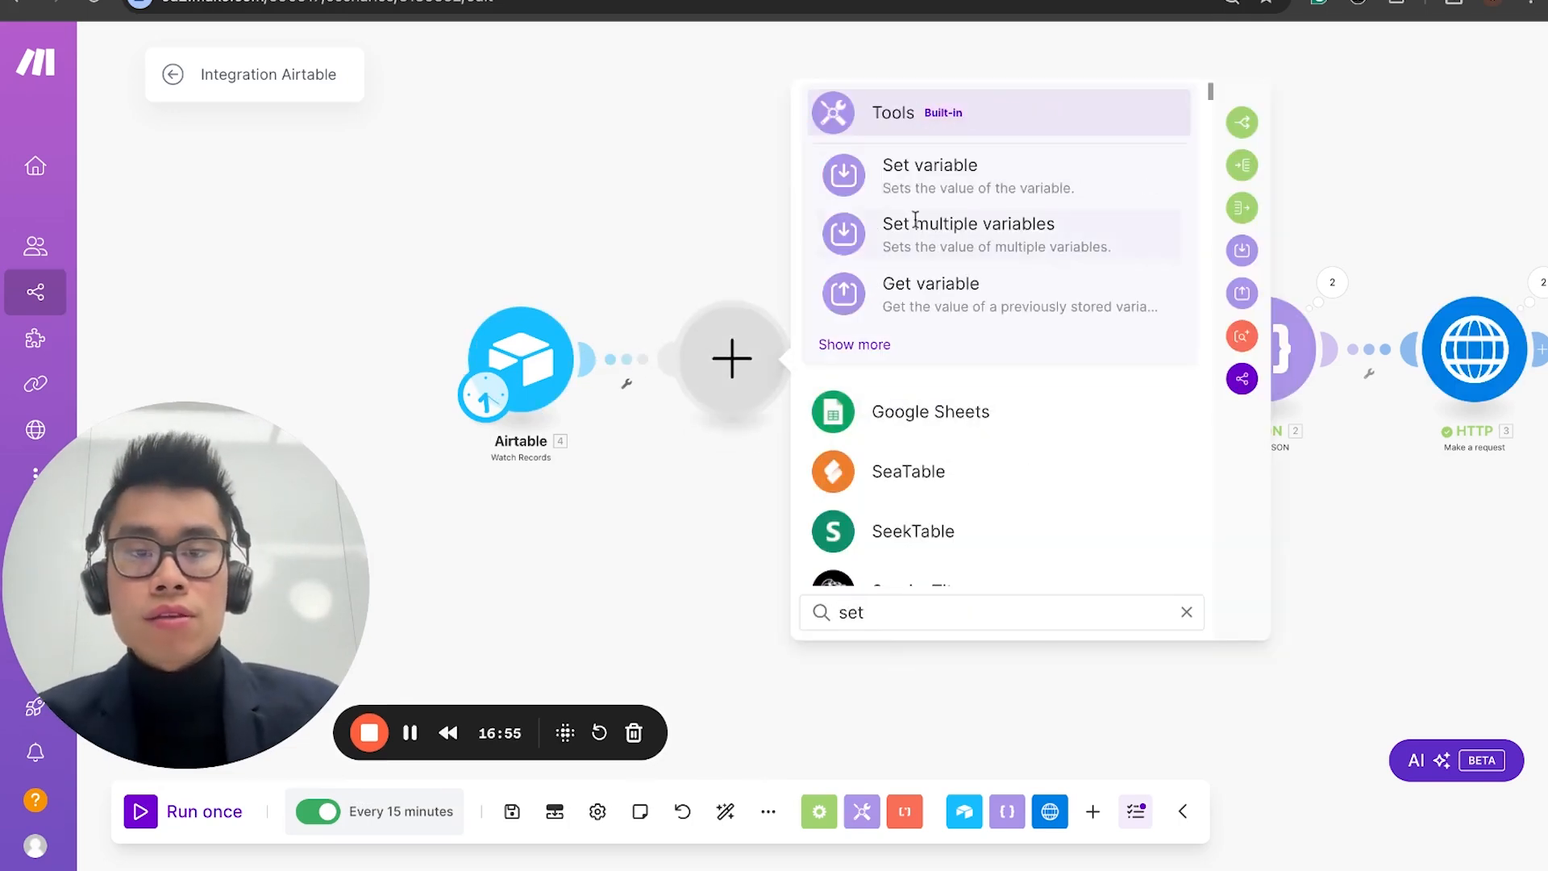
{"action": "left_click", "coordinate": [950, 166]}
{"action": "left_click", "coordinate": [912, 346]}
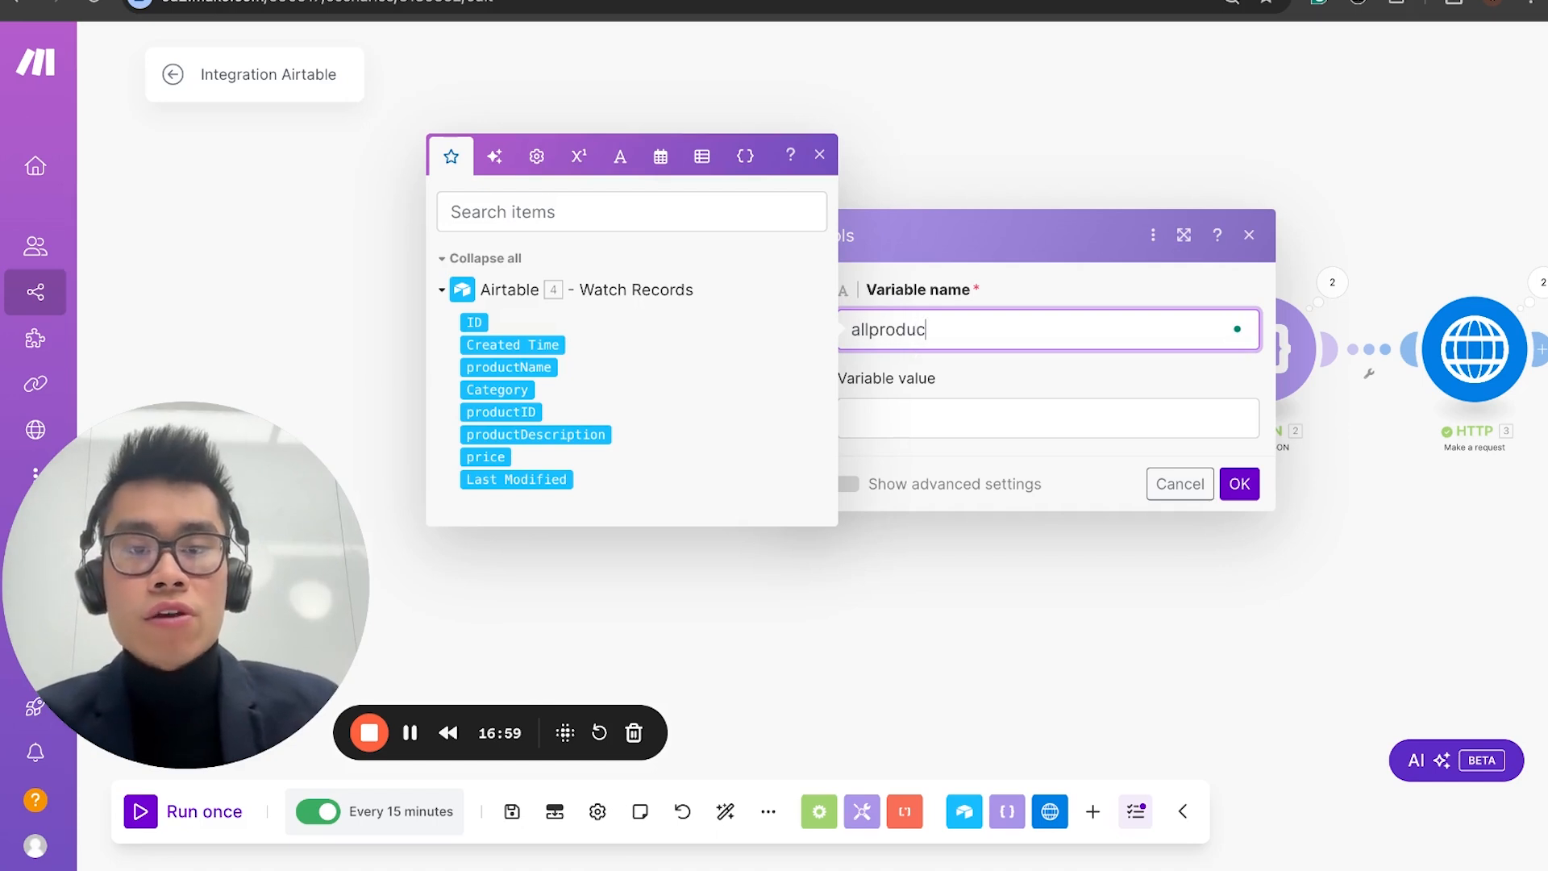
{"action": "type", "text": "allproducts"}
Step: Set the allproducts variable's value to the built-in false keyword and save the Set variable module
{"action": "left_click", "coordinate": [984, 415]}
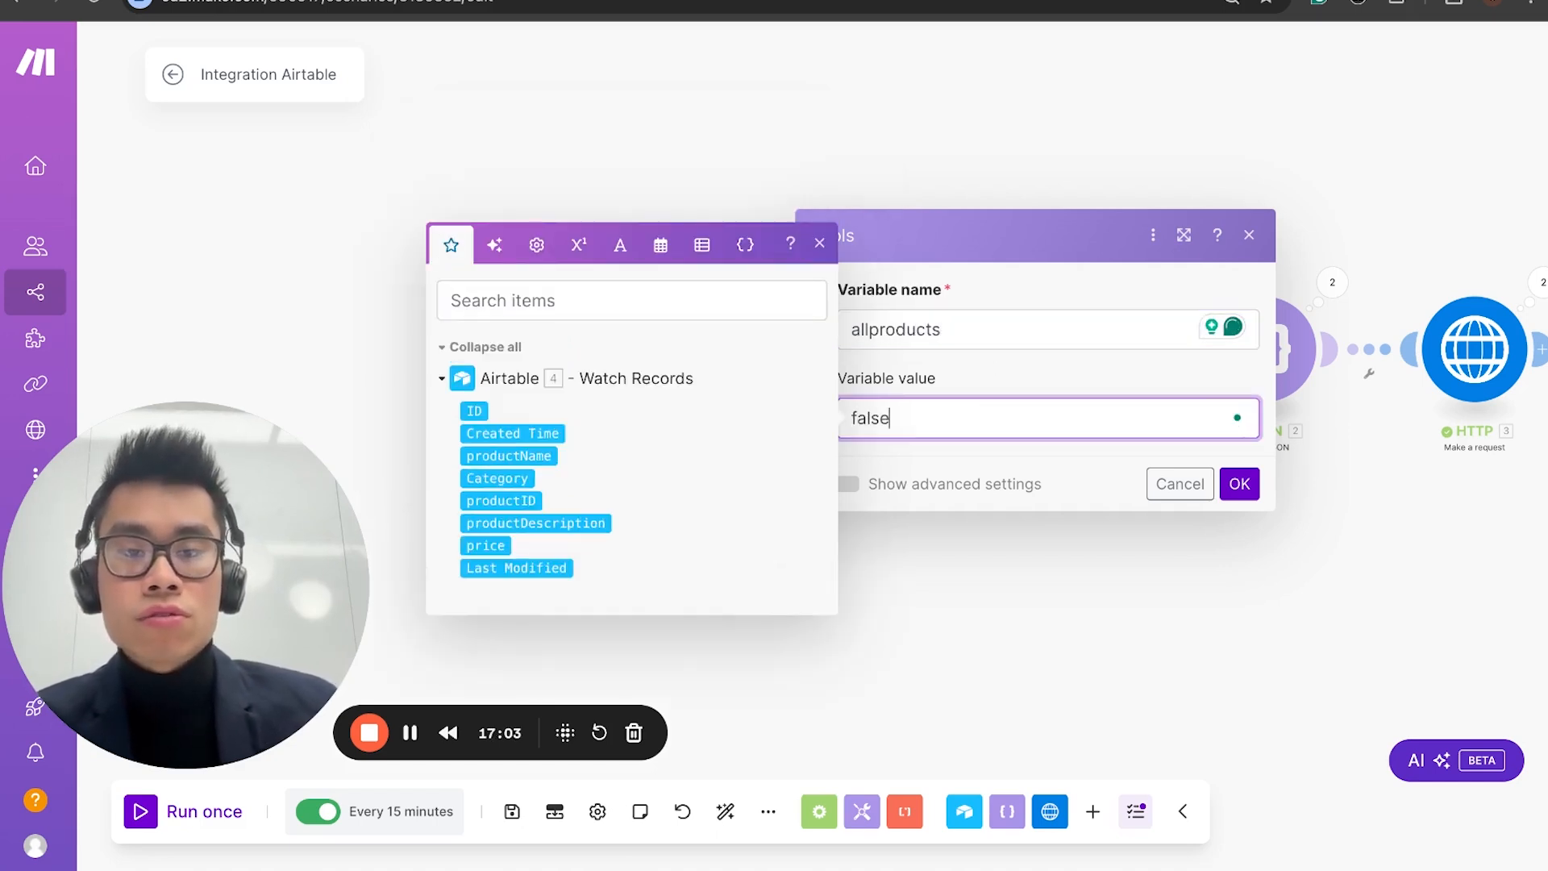
{"action": "left_click", "coordinate": [494, 245]}
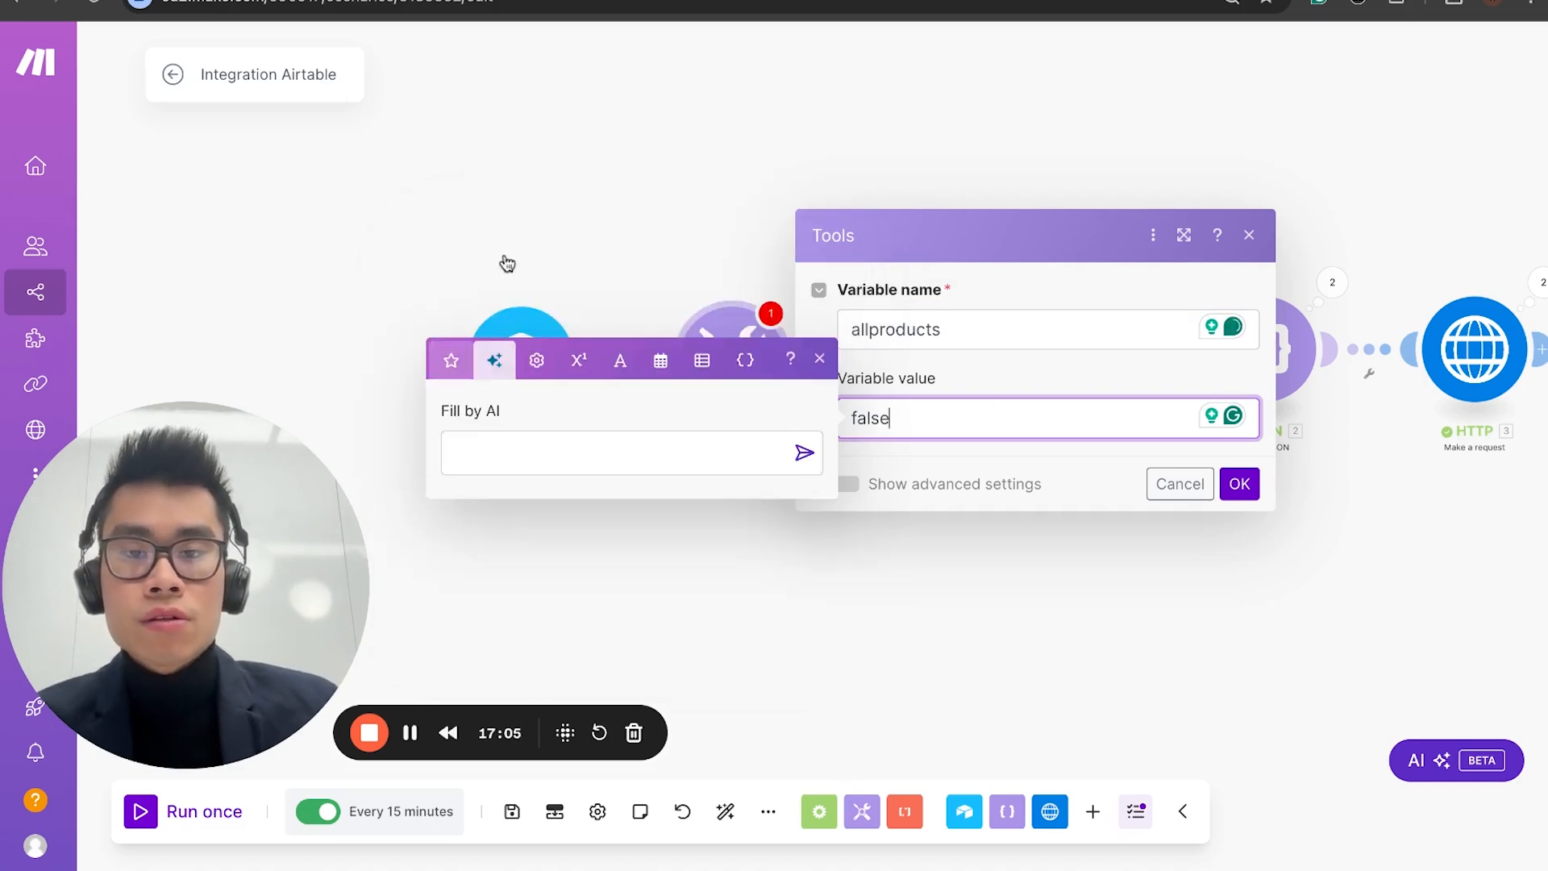
{"action": "left_click", "coordinate": [537, 328]}
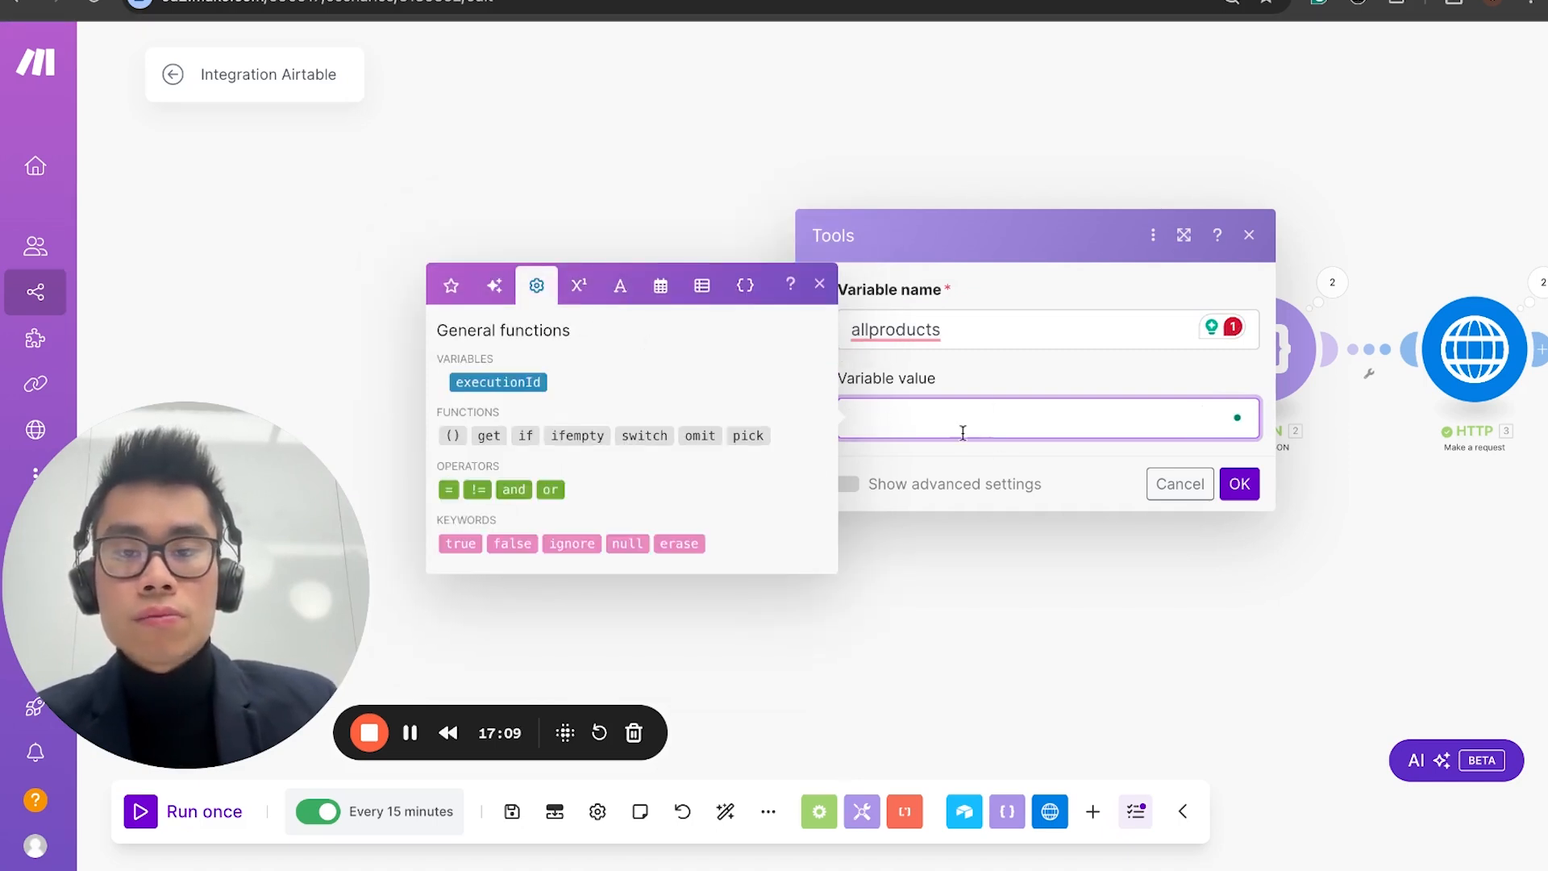
{"action": "left_click", "coordinate": [503, 541]}
{"action": "mouse_move", "coordinate": [911, 326]}
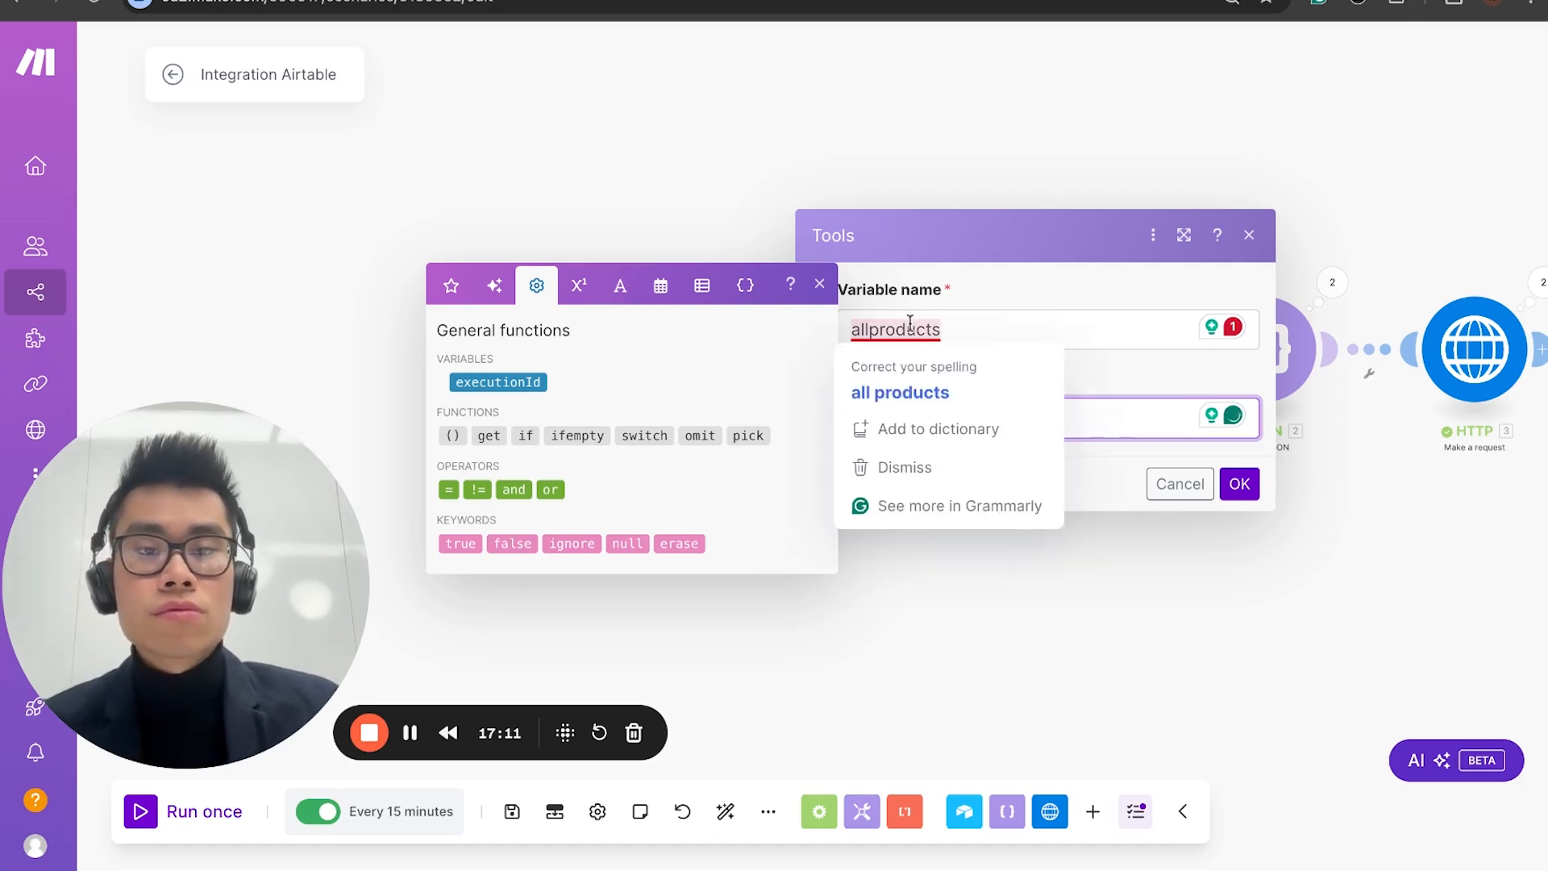
{"action": "left_click", "coordinate": [1029, 326]}
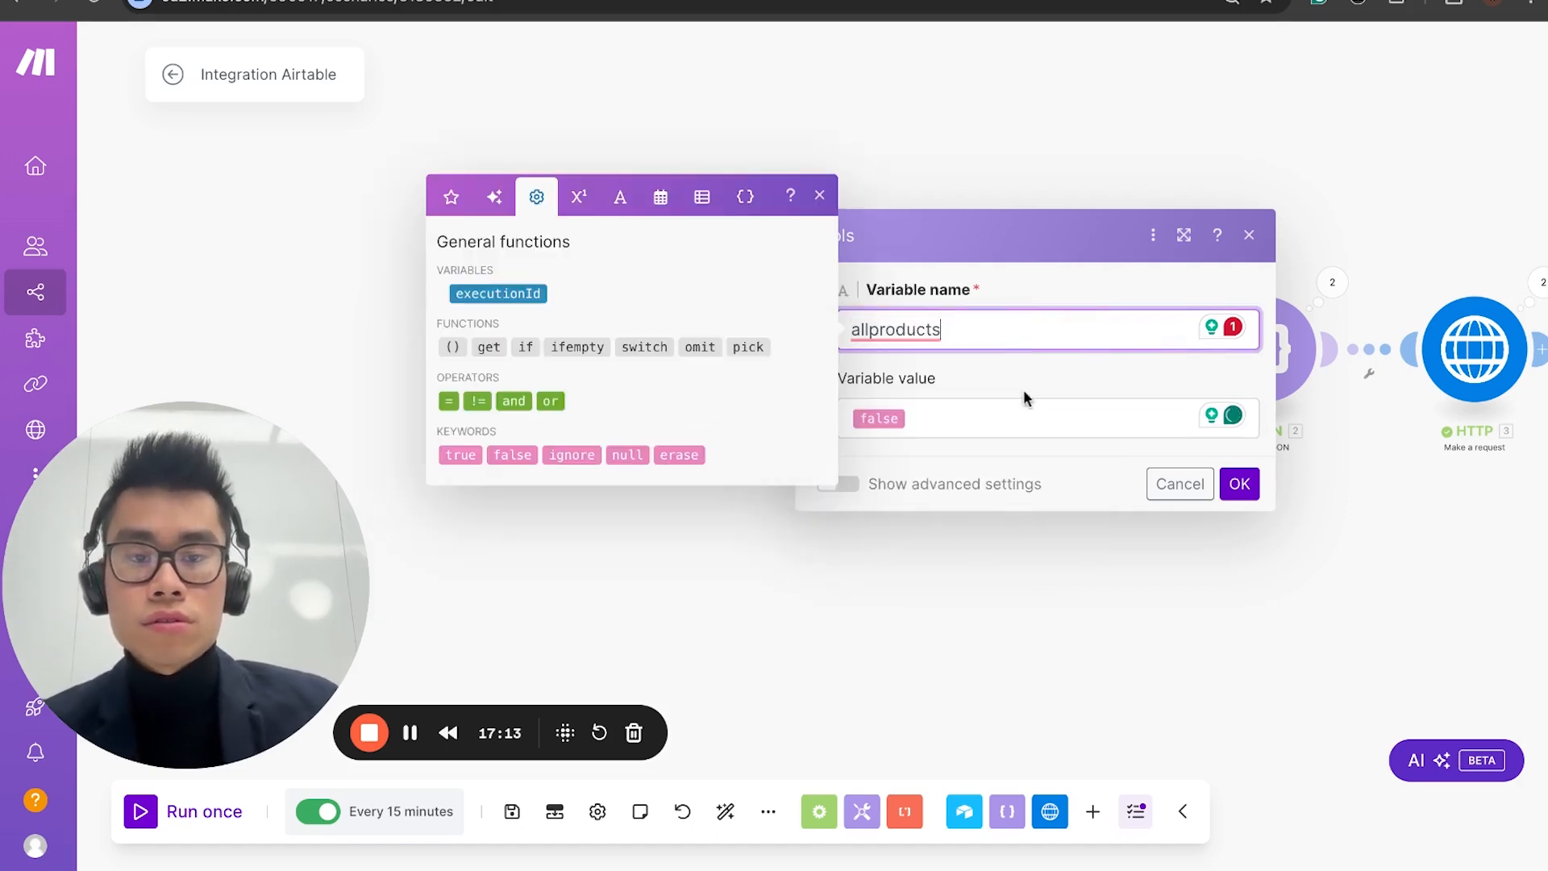
{"action": "left_click", "coordinate": [1235, 489]}
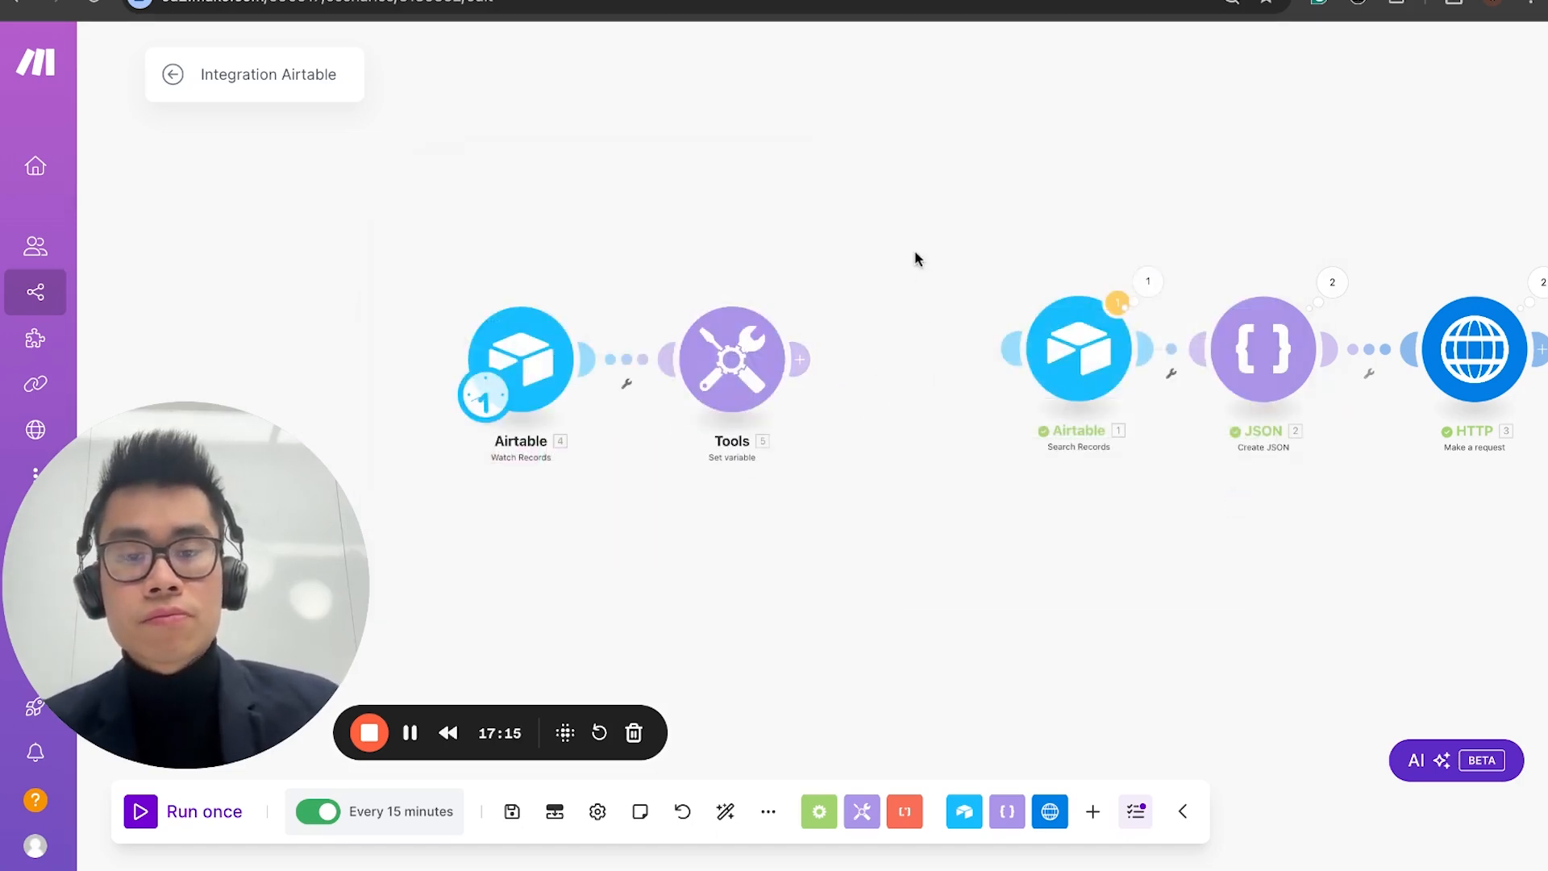
{"action": "left_click", "coordinate": [732, 359]}
{"action": "left_click", "coordinate": [1237, 489]}
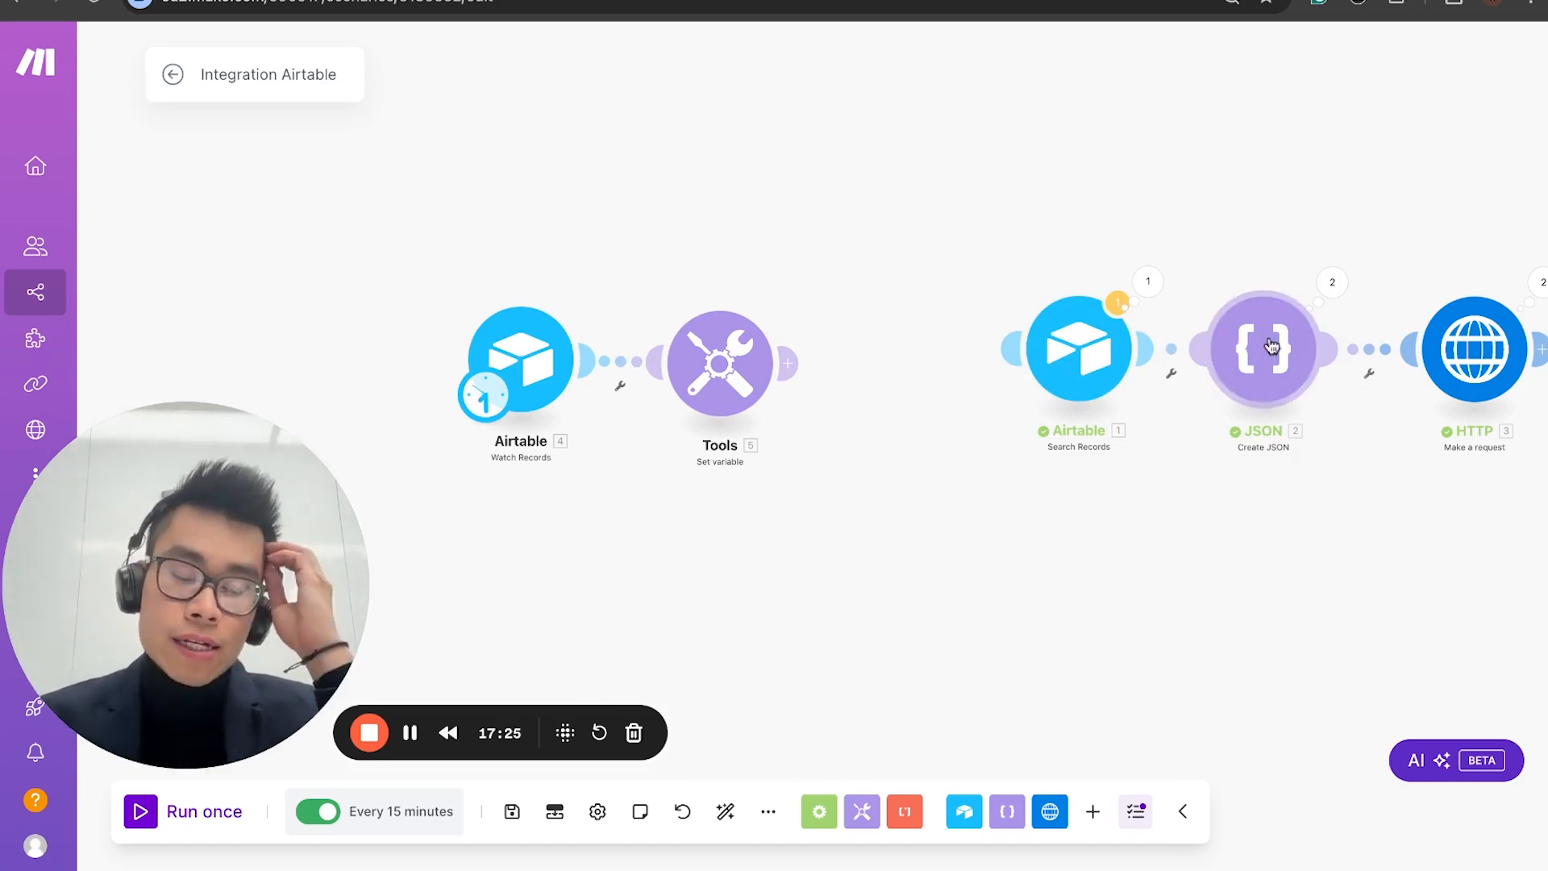
Step: Duplicate the connected JSON Create JSON and HTTP Make a request modules within the scenario
{"action": "mouse_move", "coordinate": [1240, 236]}
{"action": "left_mouse_down"}
{"action": "mouse_move", "coordinate": [1482, 388]}
{"action": "mouse_move", "coordinate": [815, 276]}
{"action": "mouse_move", "coordinate": [1178, 445]}
{"action": "mouse_move", "coordinate": [1236, 503]}
{"action": "left_mouse_up"}
{"action": "key", "text": "ctrl+c"}
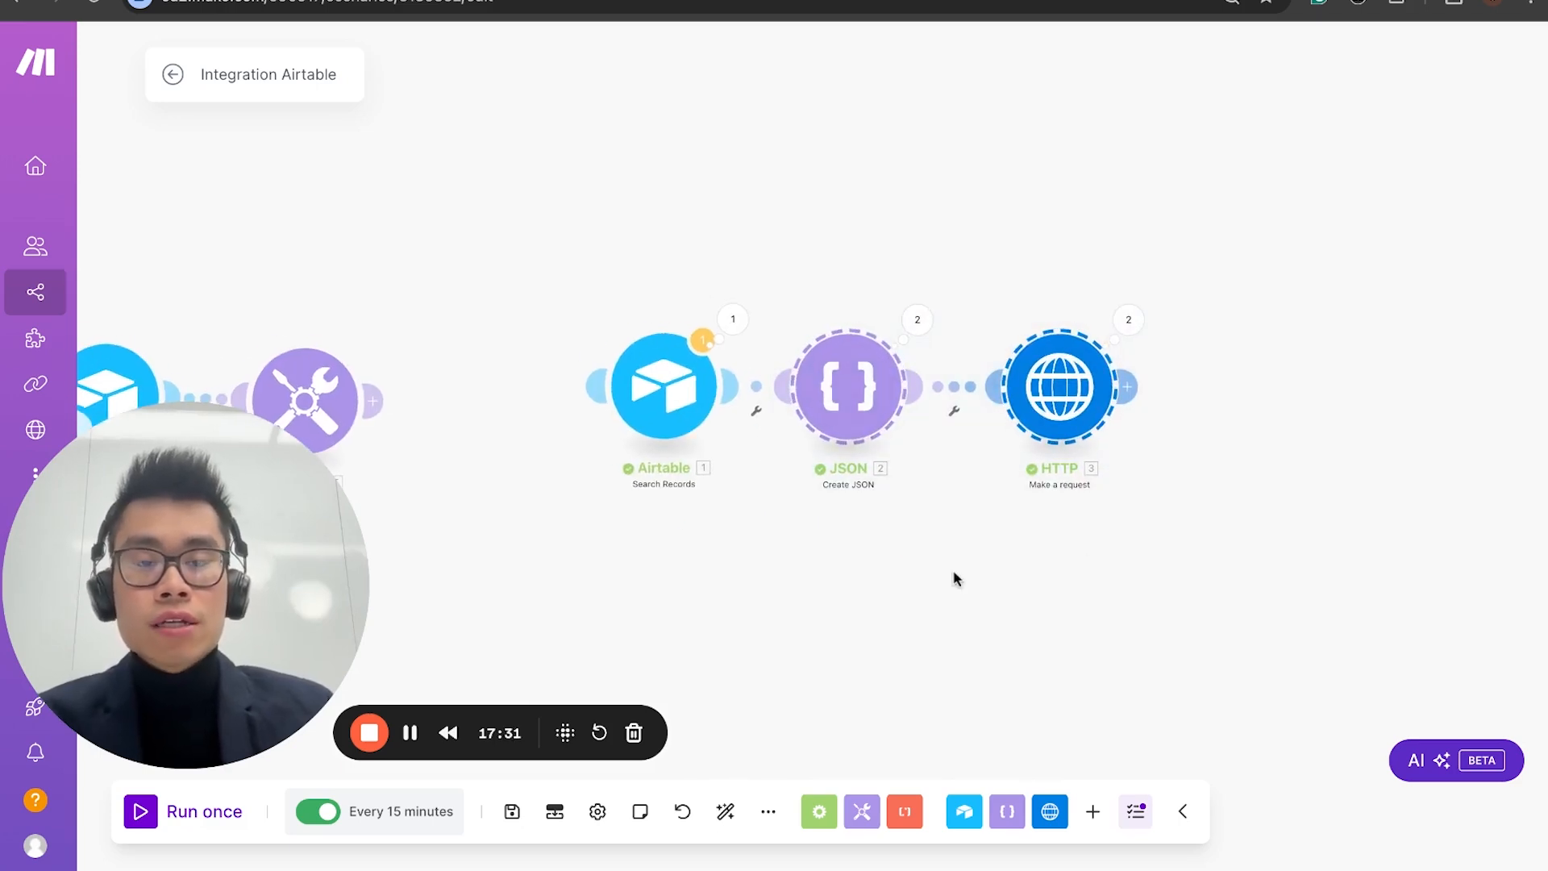
{"action": "key", "text": "ctrl+v"}
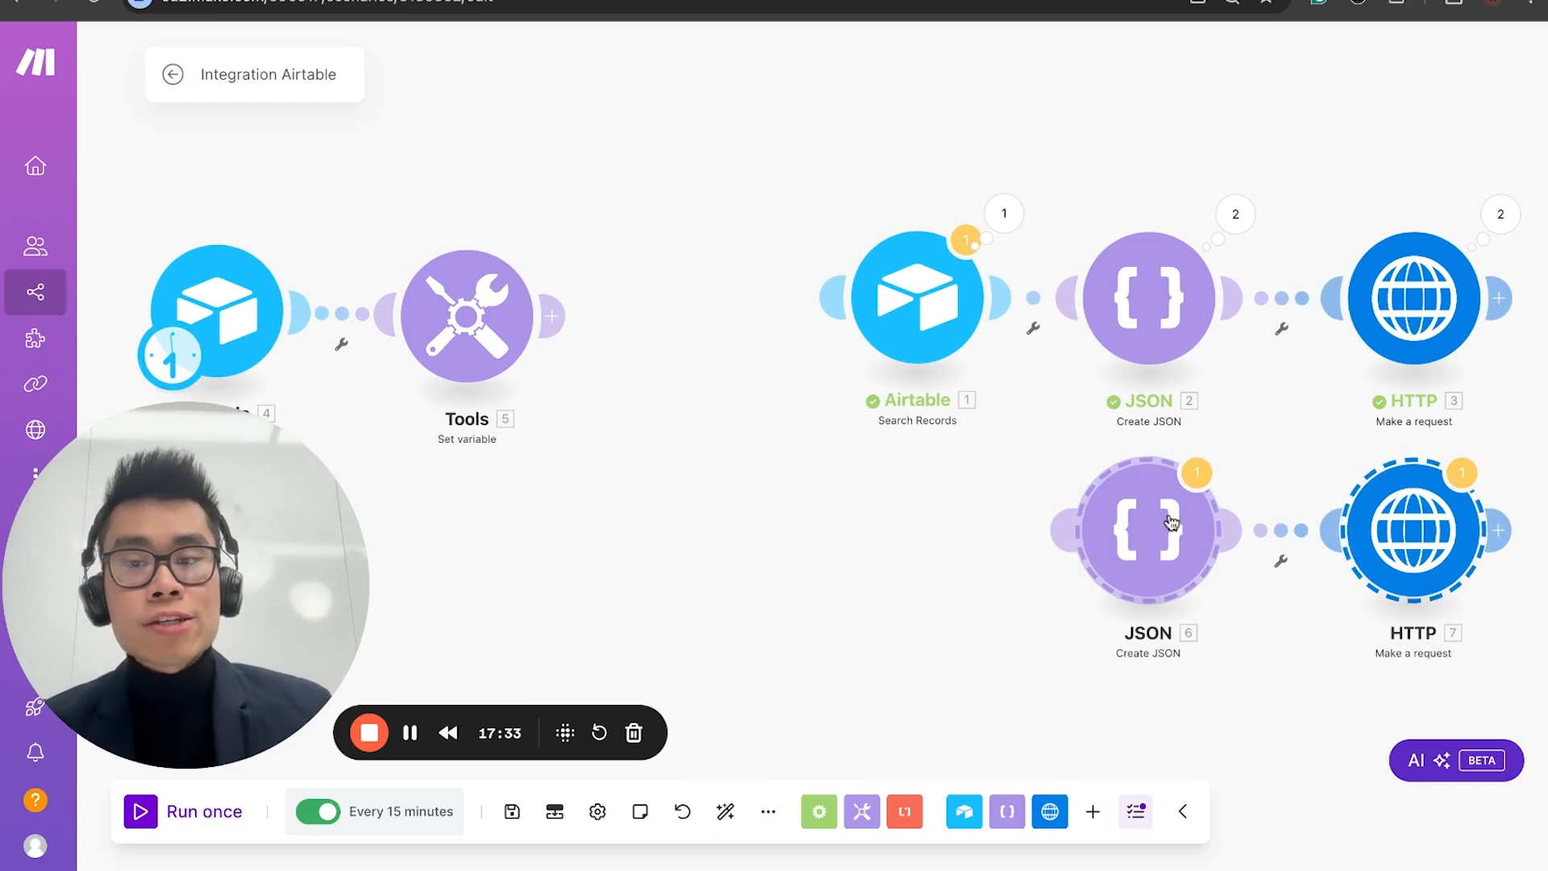
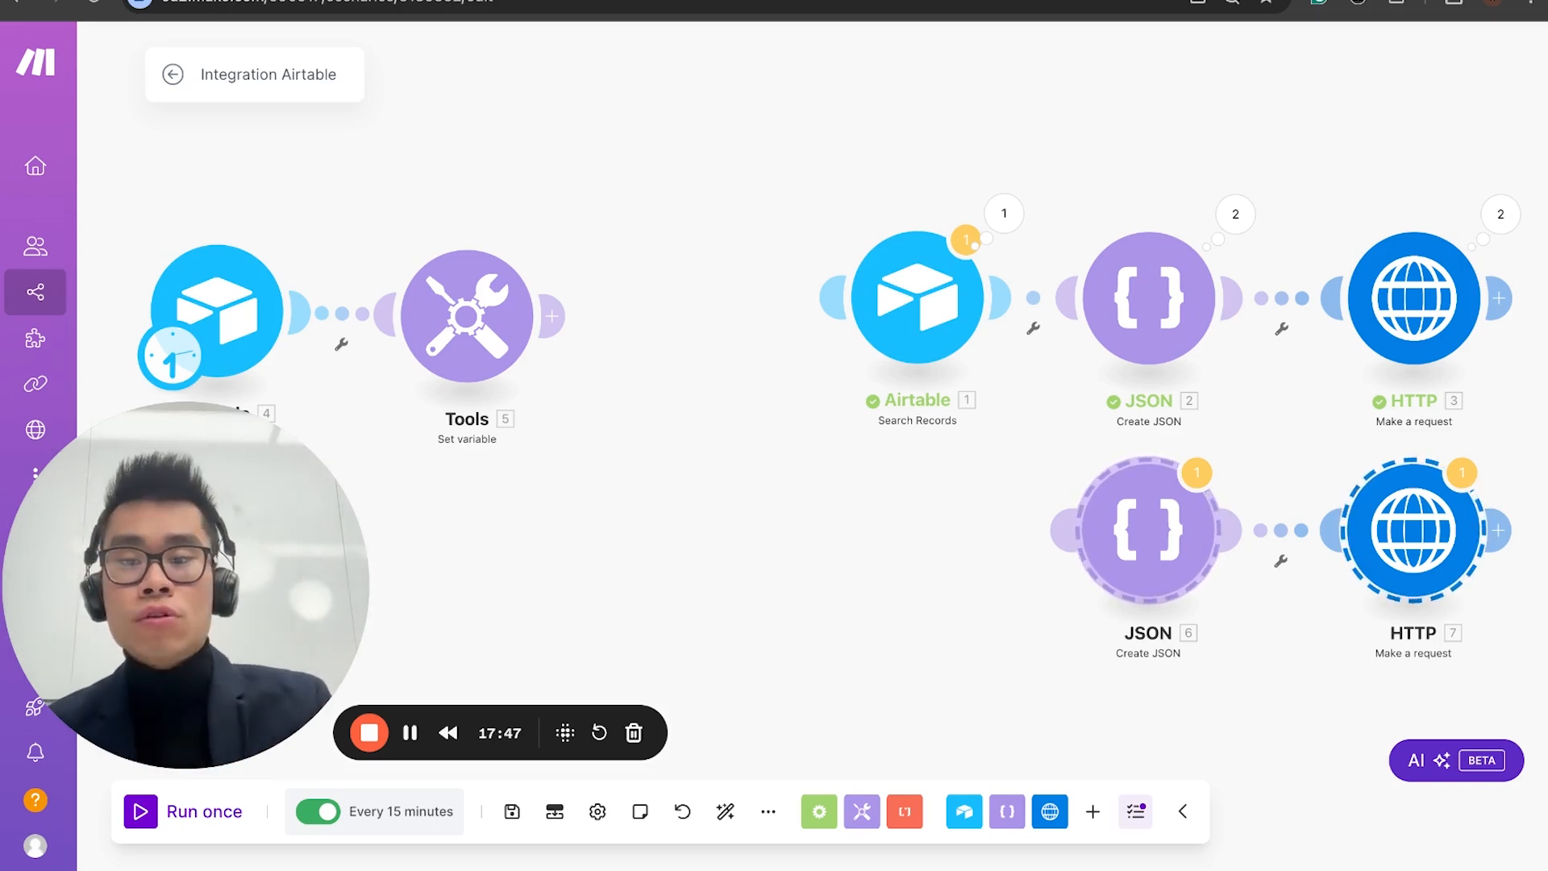
Step: Add a Router after the Tools Set variable module and delete its two empty placeholder modules
{"action": "left_click", "coordinate": [560, 315]}
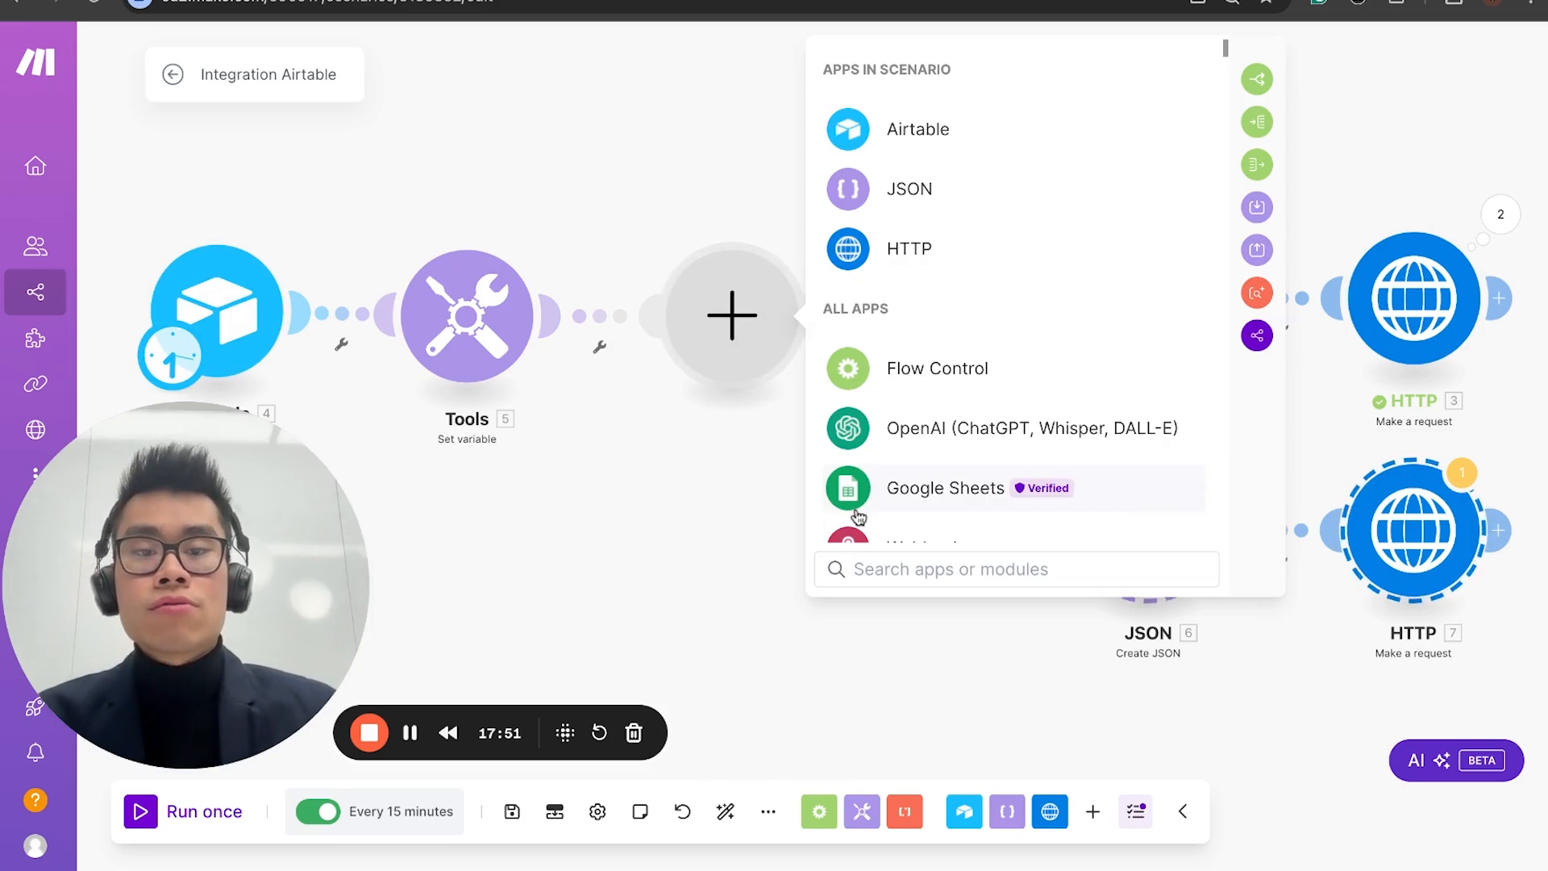
{"action": "type", "text": "rout"}
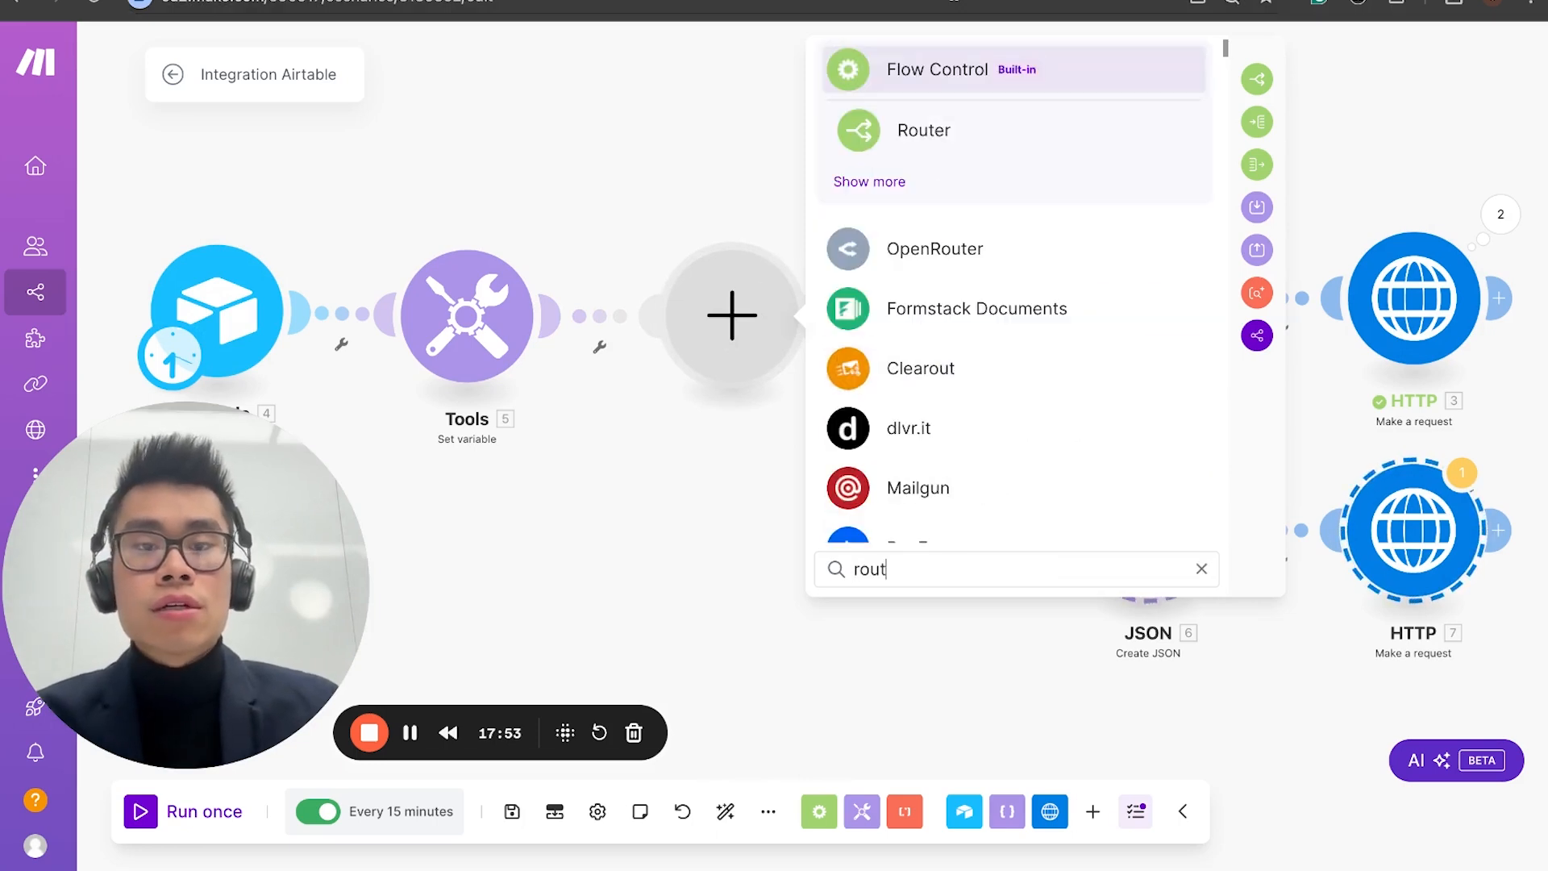
{"action": "left_click", "coordinate": [935, 127]}
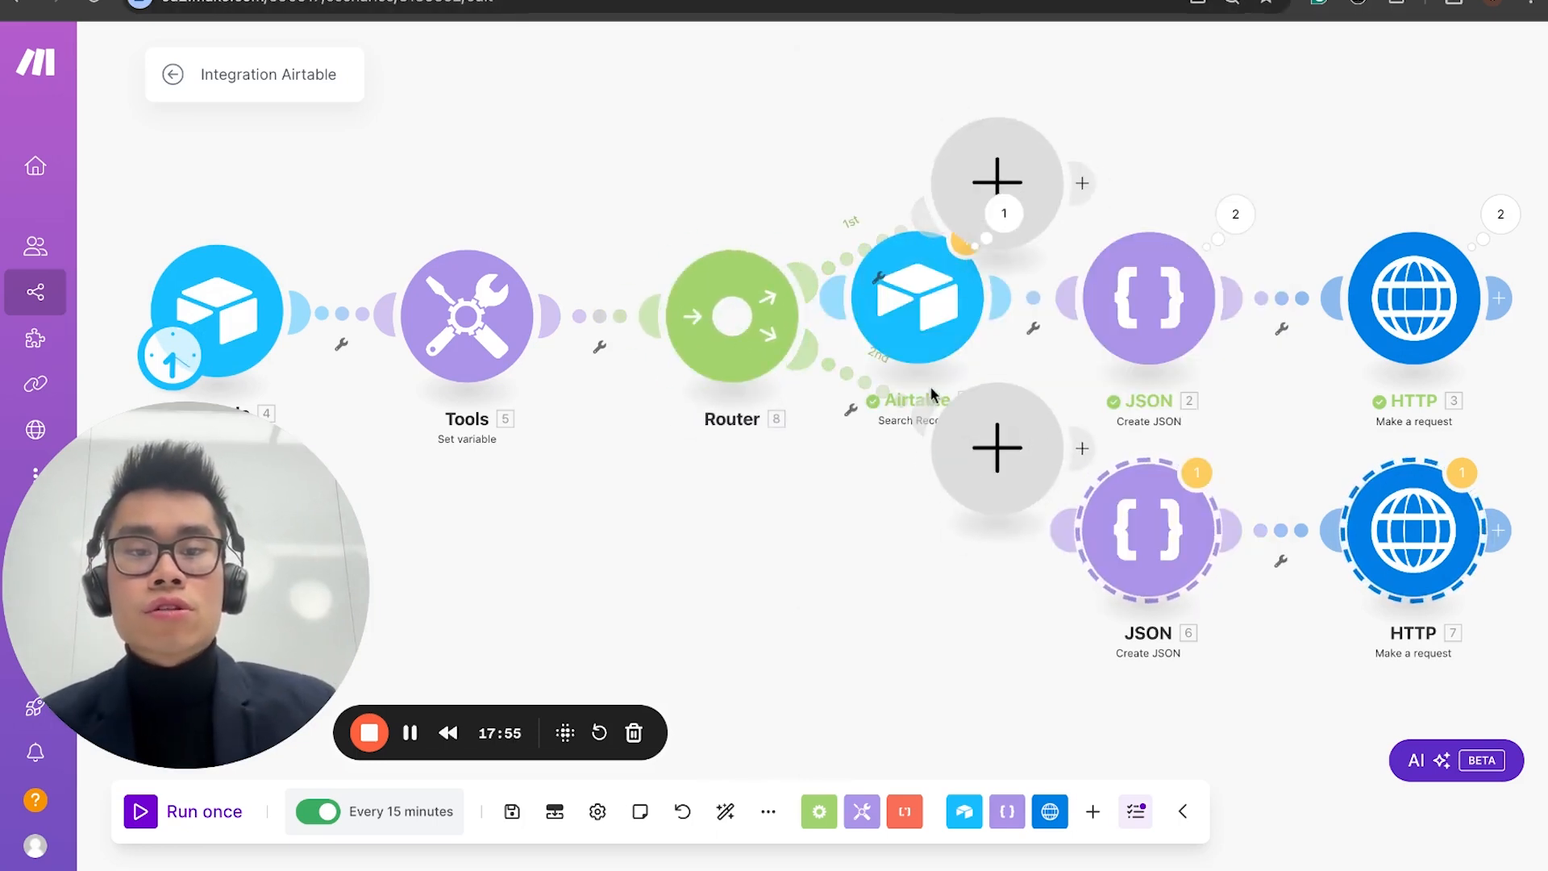
{"action": "right_click", "coordinate": [988, 475]}
{"action": "left_click", "coordinate": [1024, 522]}
{"action": "right_click", "coordinate": [993, 165]}
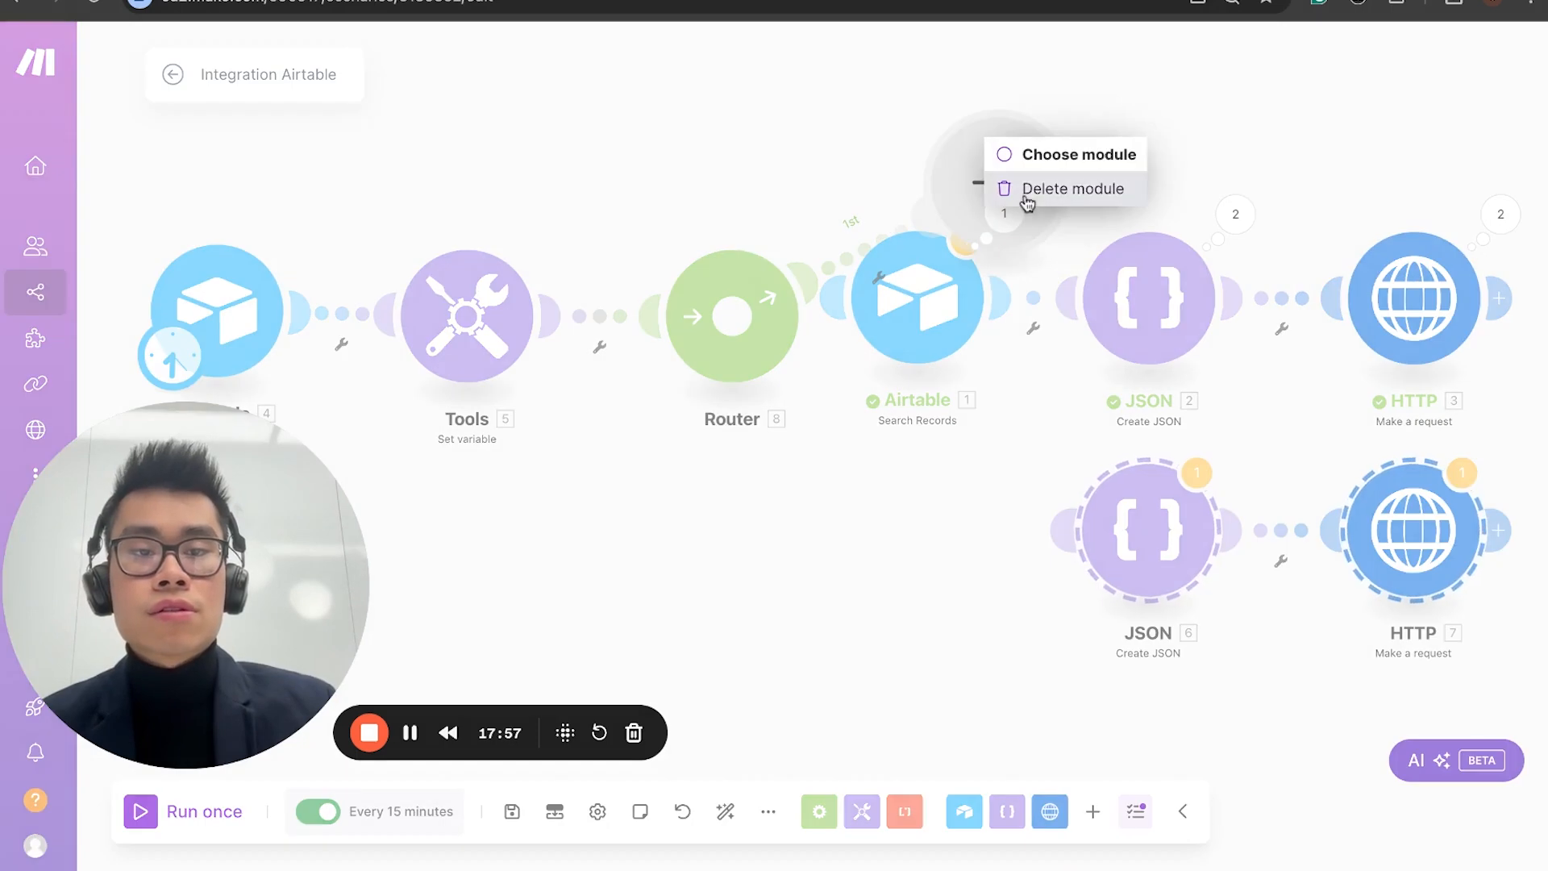
{"action": "left_click", "coordinate": [1020, 186]}
Step: Connect the Router to the Airtable Search Records module and to the duplicated JSON Create JSON module
{"action": "left_click_drag", "start_coordinate": [746, 320], "coordinate": [666, 339]}
{"action": "key", "text": "super+z"}
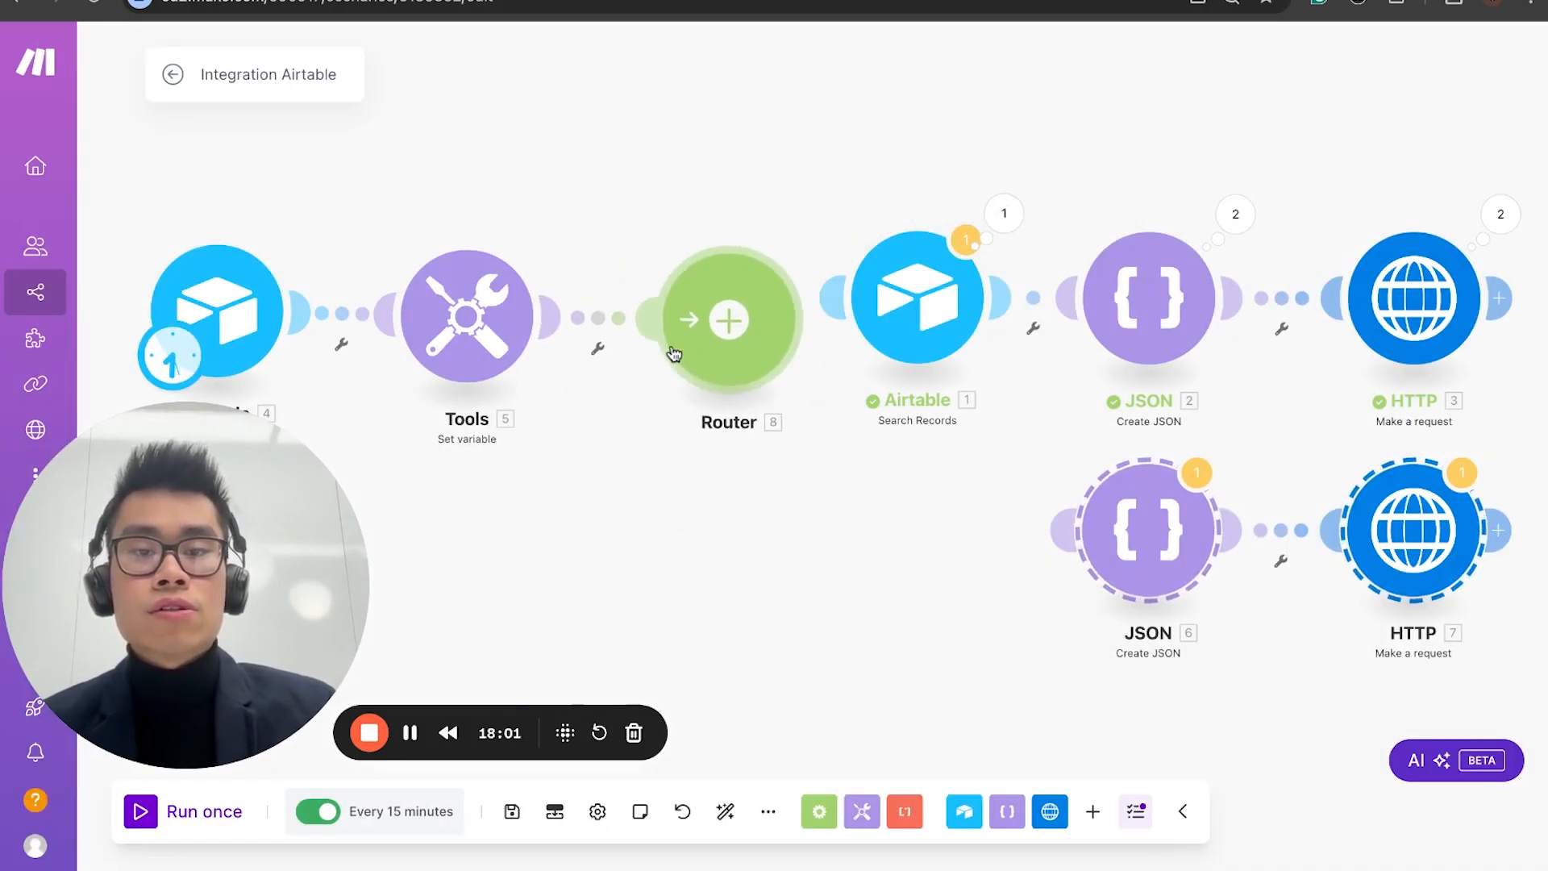
{"action": "left_click", "coordinate": [833, 295]}
{"action": "left_click_drag", "start_coordinate": [761, 341], "coordinate": [1116, 521]}
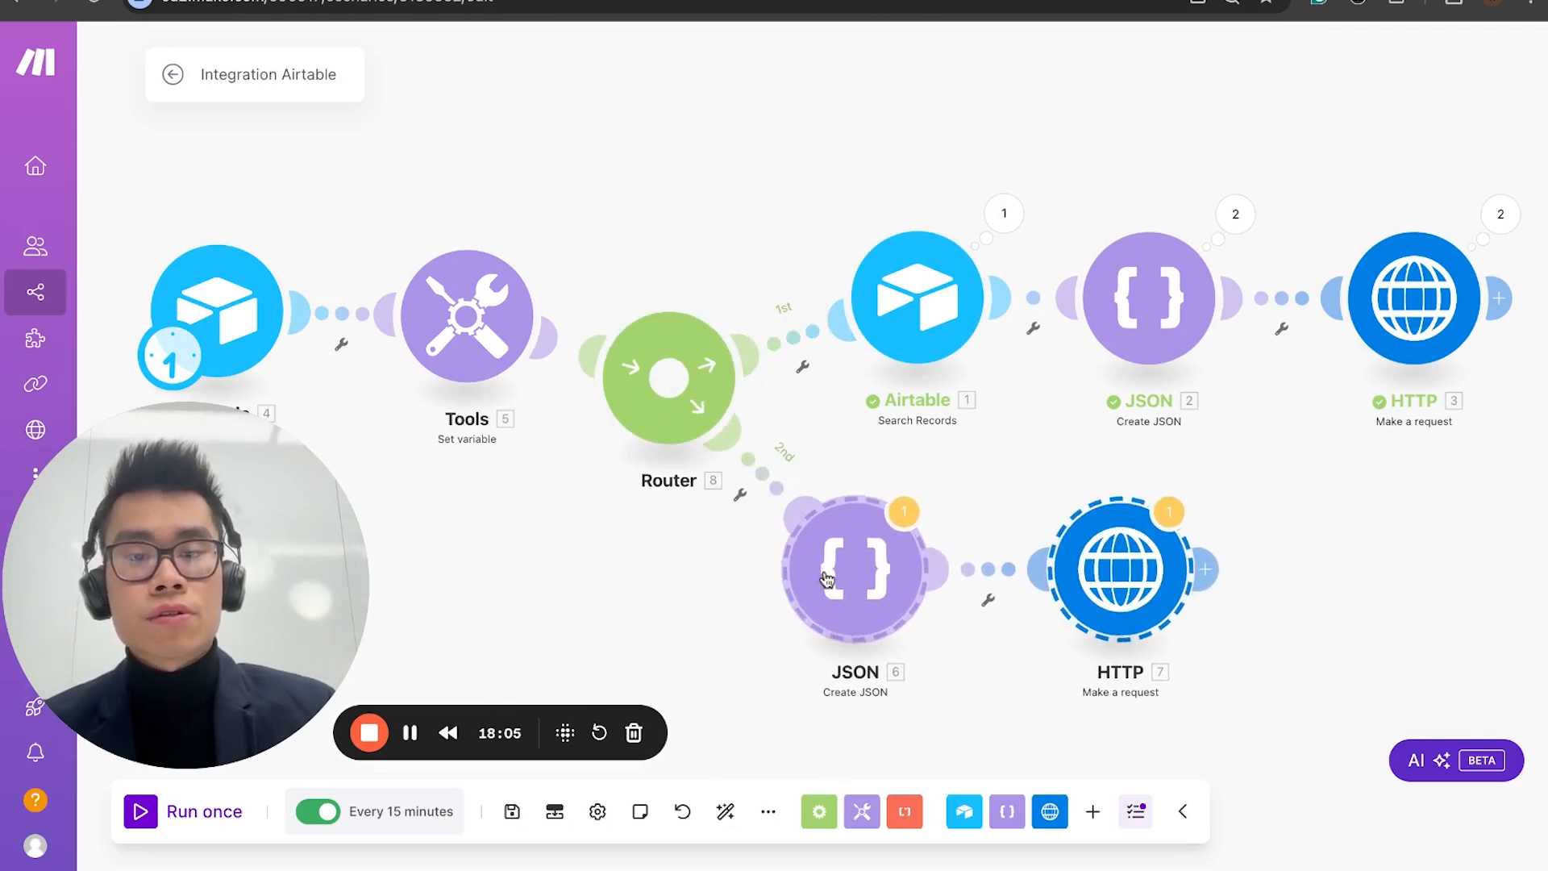
{"action": "left_click", "coordinate": [662, 424]}
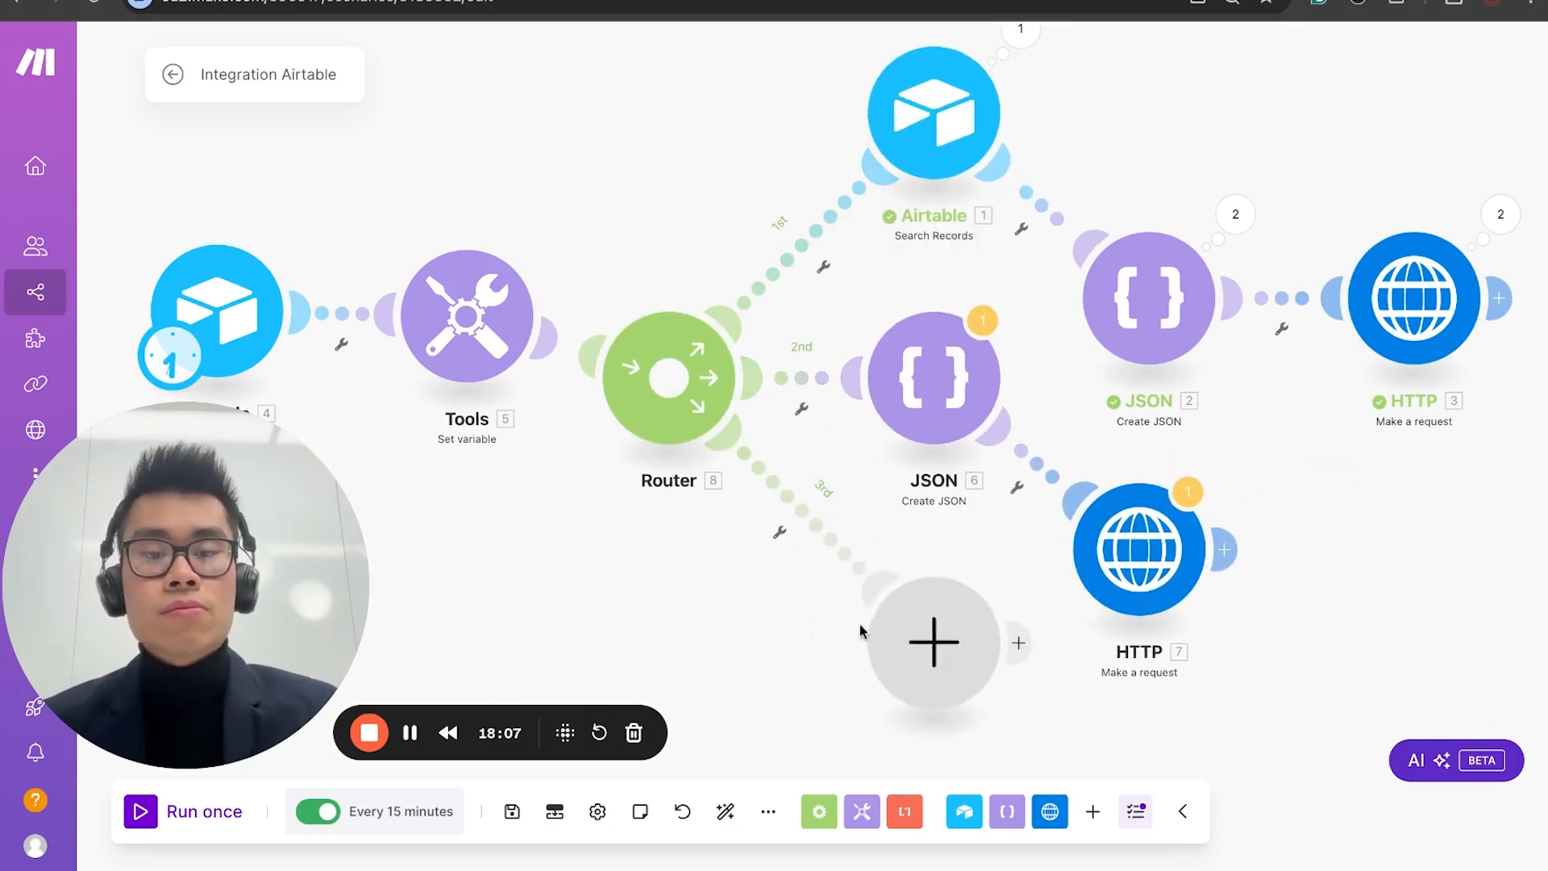
{"action": "right_click", "coordinate": [903, 637]}
{"action": "left_click", "coordinate": [958, 688]}
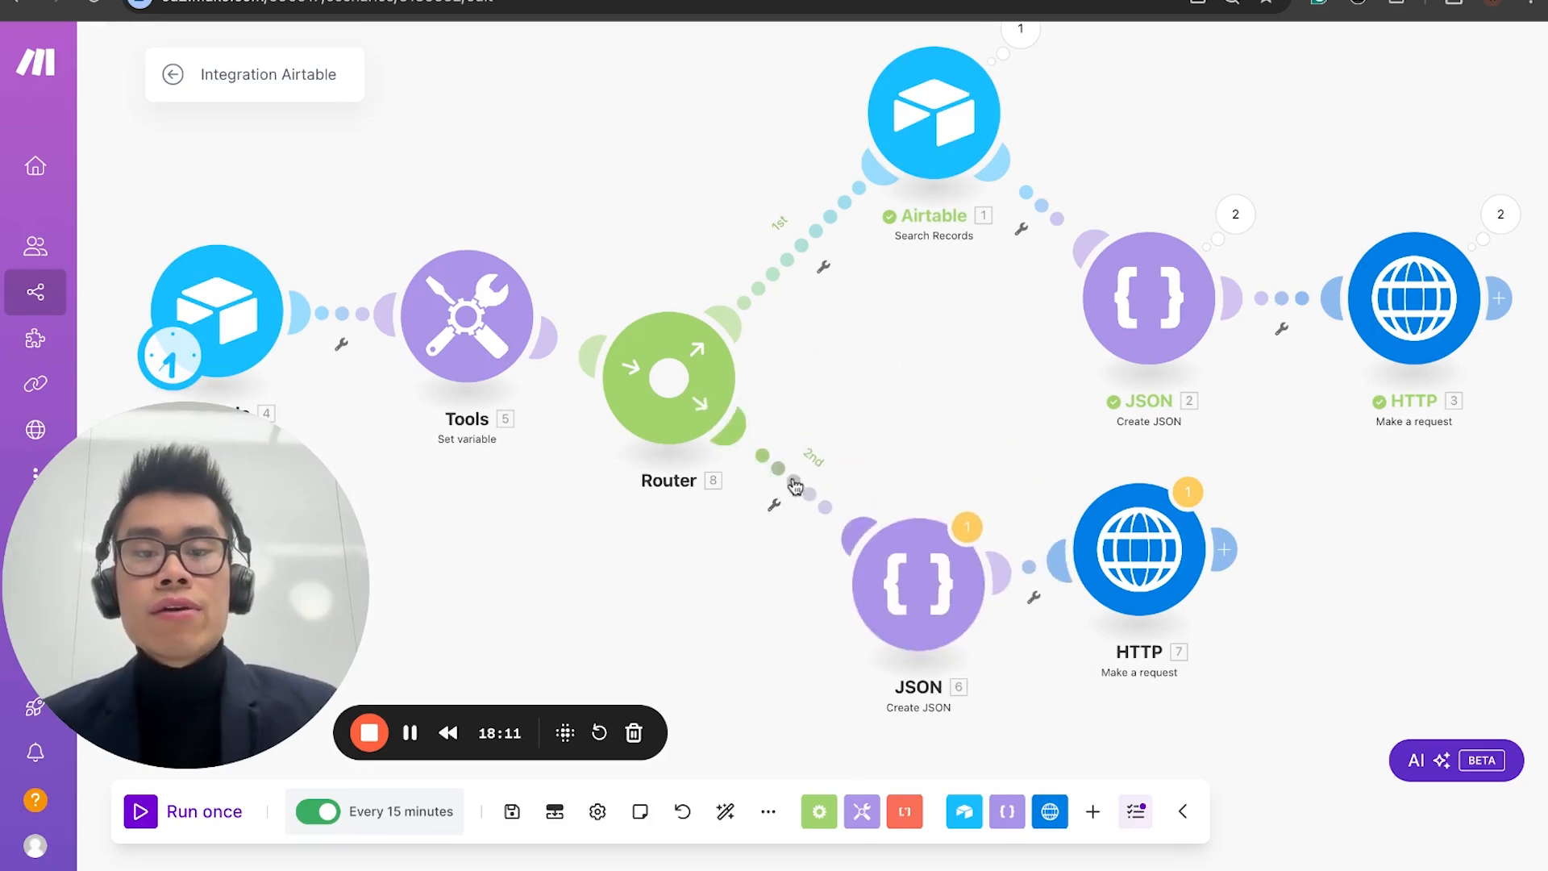
Step: Set up a filter on the Router's second route requiring allproducts to equal the false keyword, and save it
{"action": "left_click", "coordinate": [791, 485]}
{"action": "left_click", "coordinate": [902, 495]}
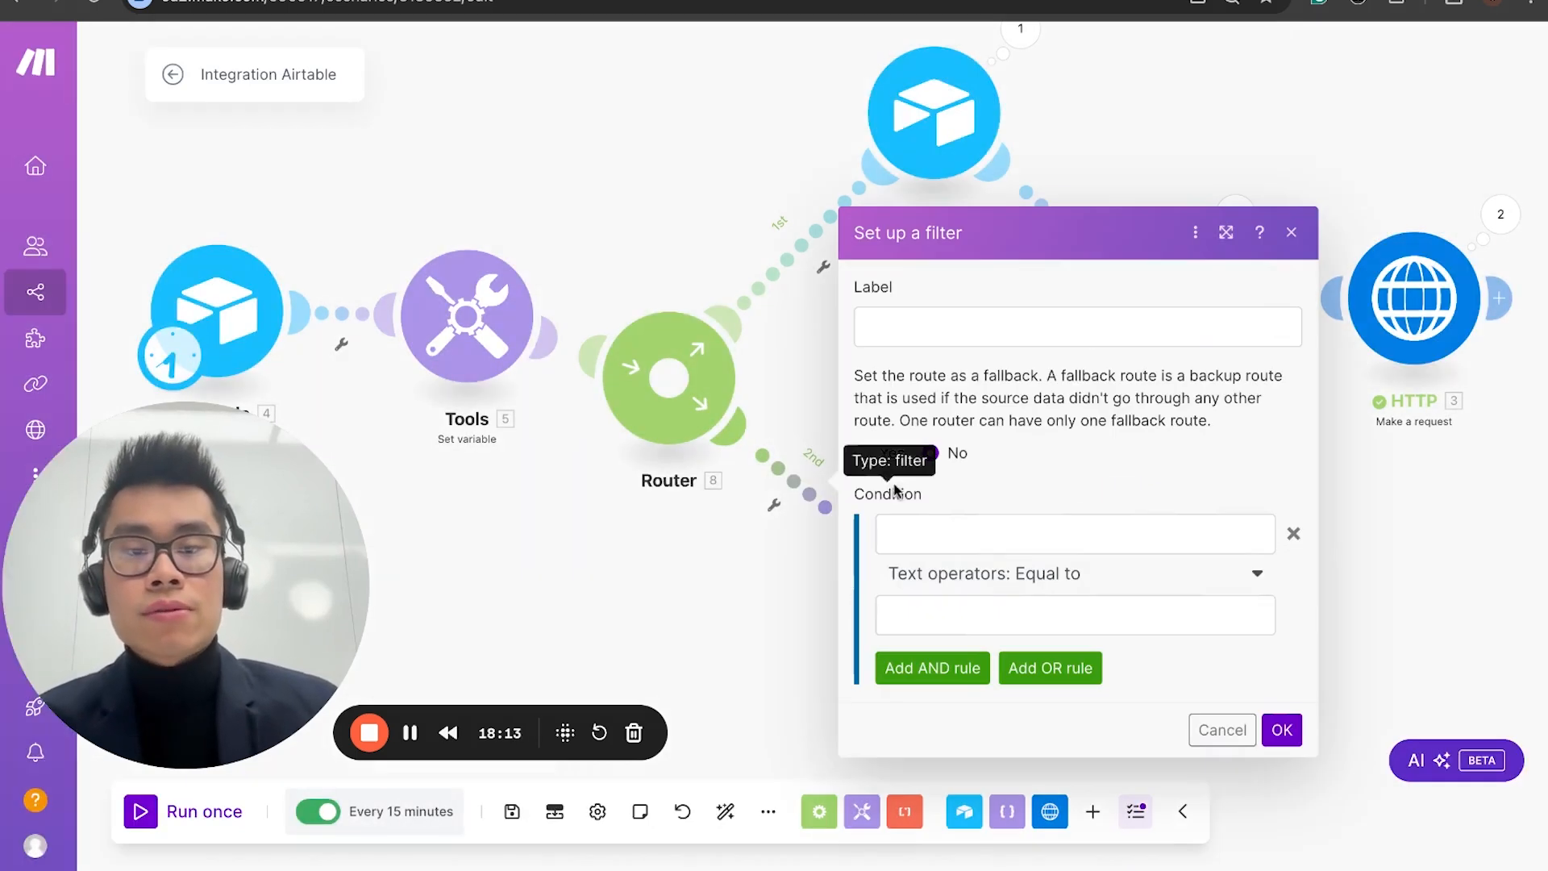
{"action": "left_click", "coordinate": [985, 332]}
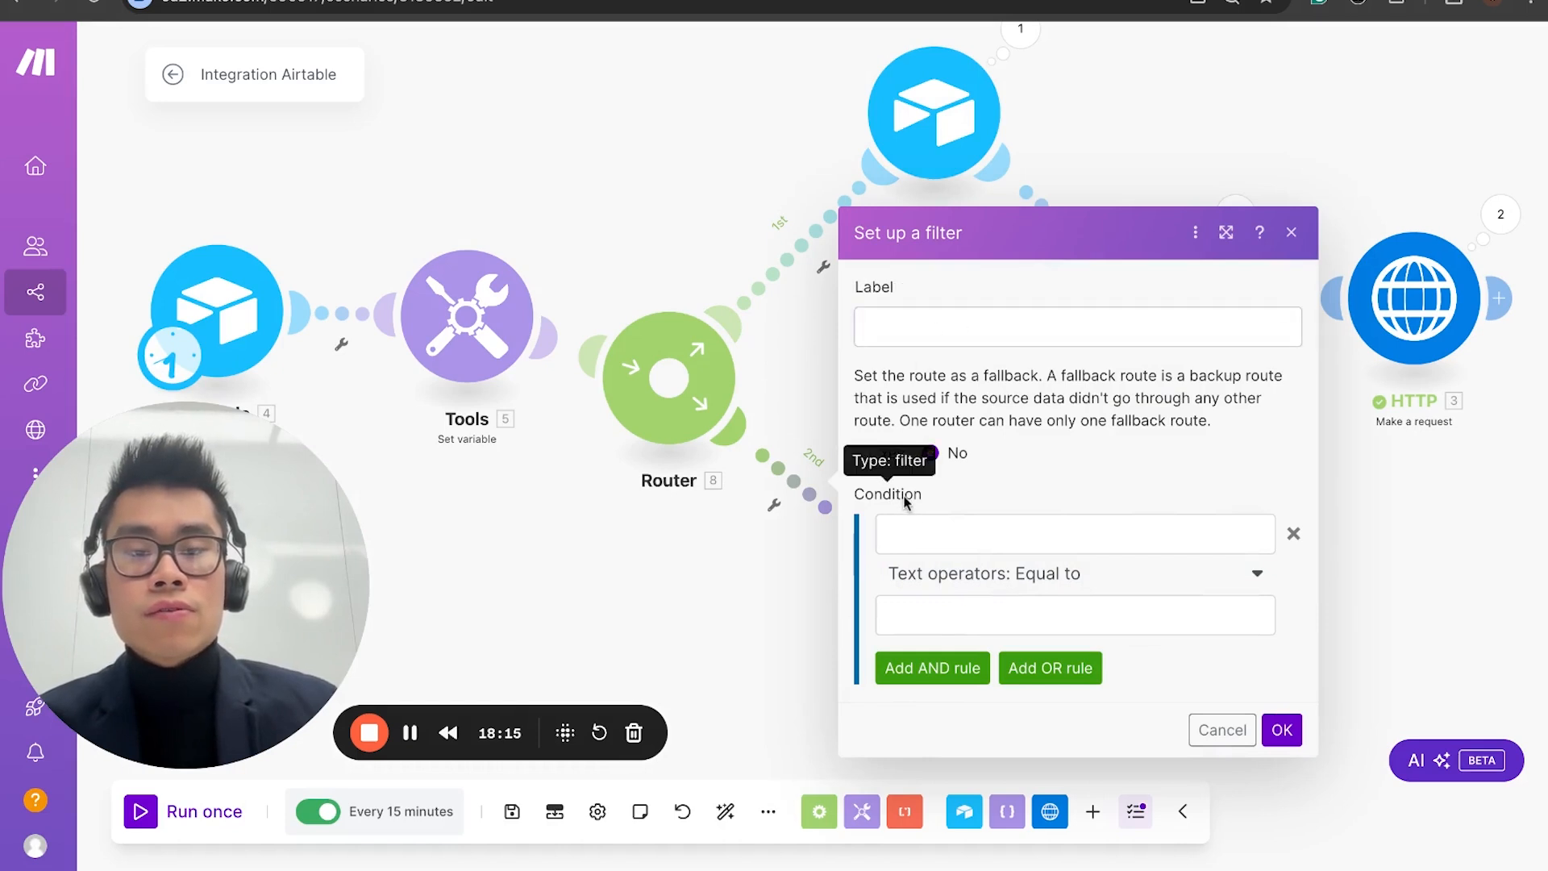
{"action": "left_click", "coordinate": [937, 524]}
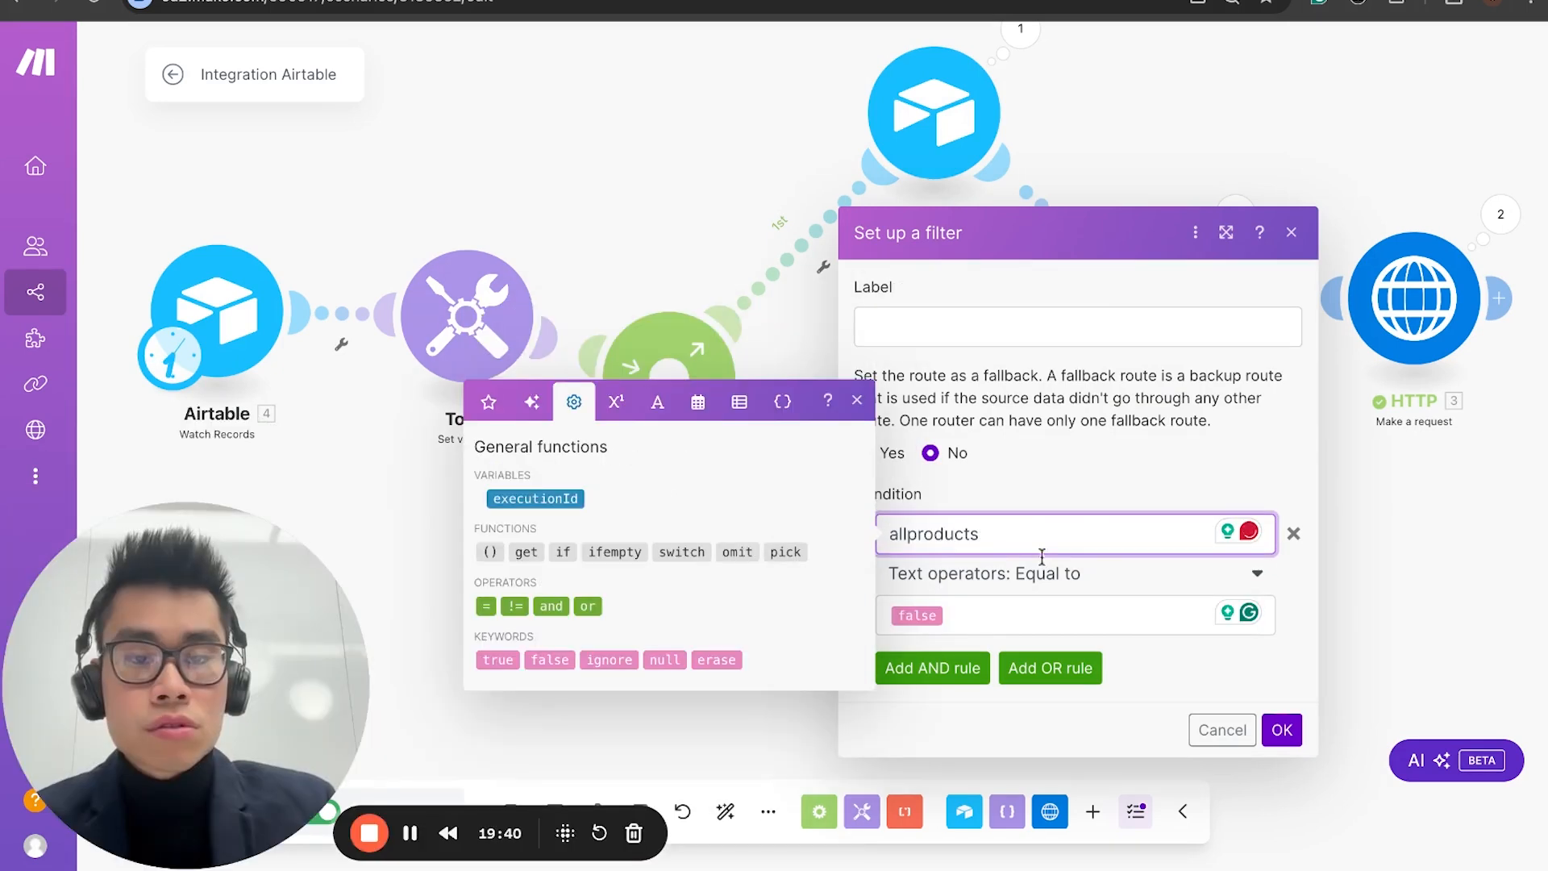
{"action": "left_click", "coordinate": [1294, 745]}
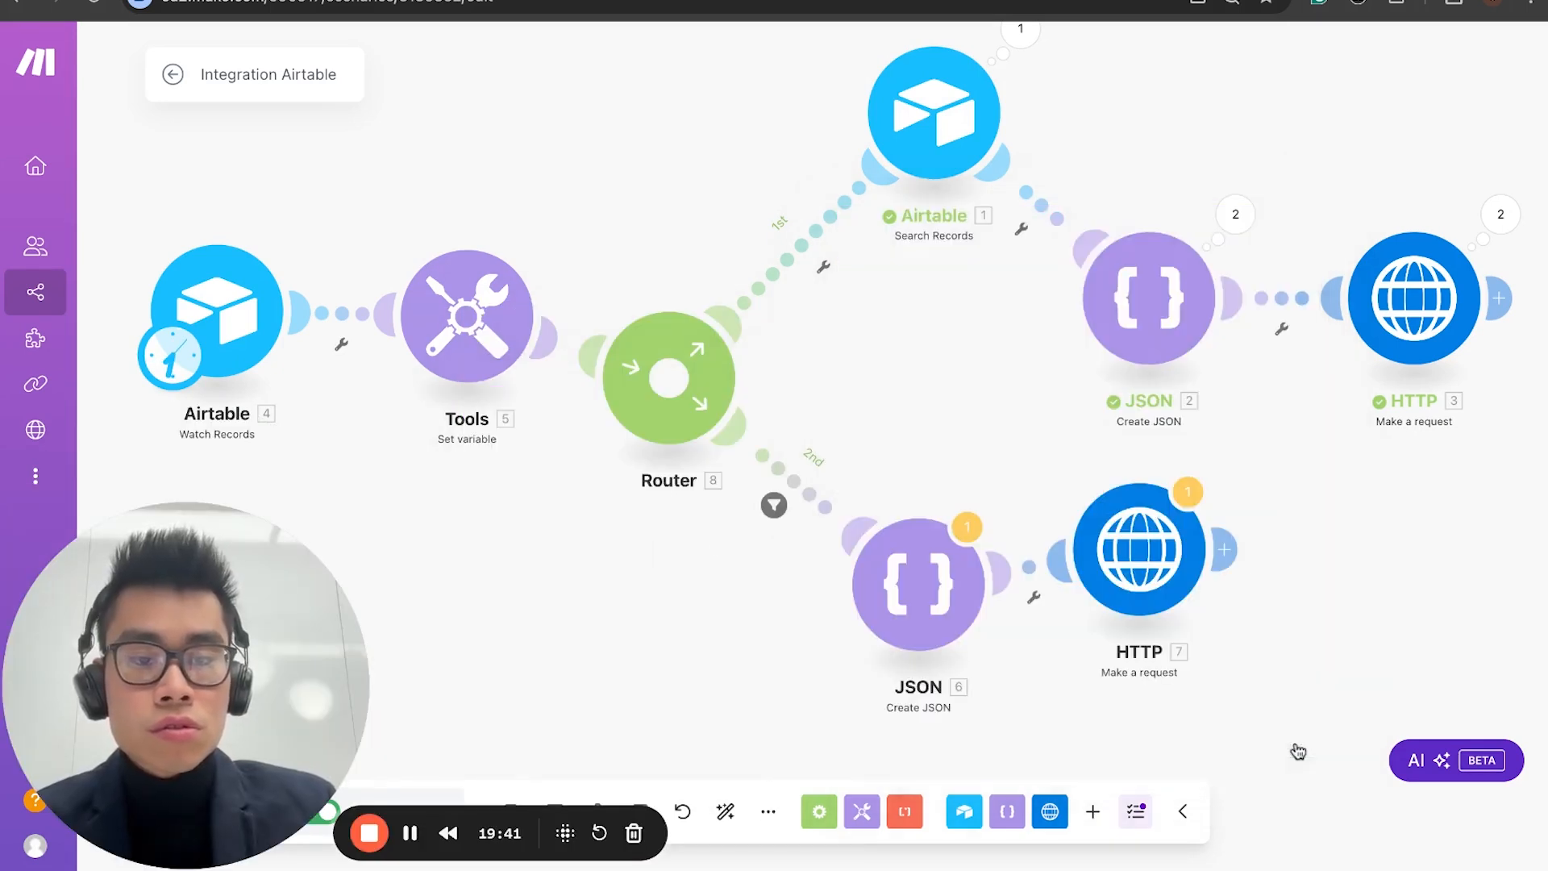
Step: Check the Tools Set variable module and reposition the JSON Create JSON module on the second route
{"action": "left_click", "coordinate": [511, 327]}
{"action": "left_click", "coordinate": [990, 449]}
{"action": "left_click_drag", "start_coordinate": [905, 625], "coordinate": [928, 574]}
Step: Set up a filter on the Router's first route that tests allproducts with the Equal to text operator
{"action": "left_click", "coordinate": [794, 247]}
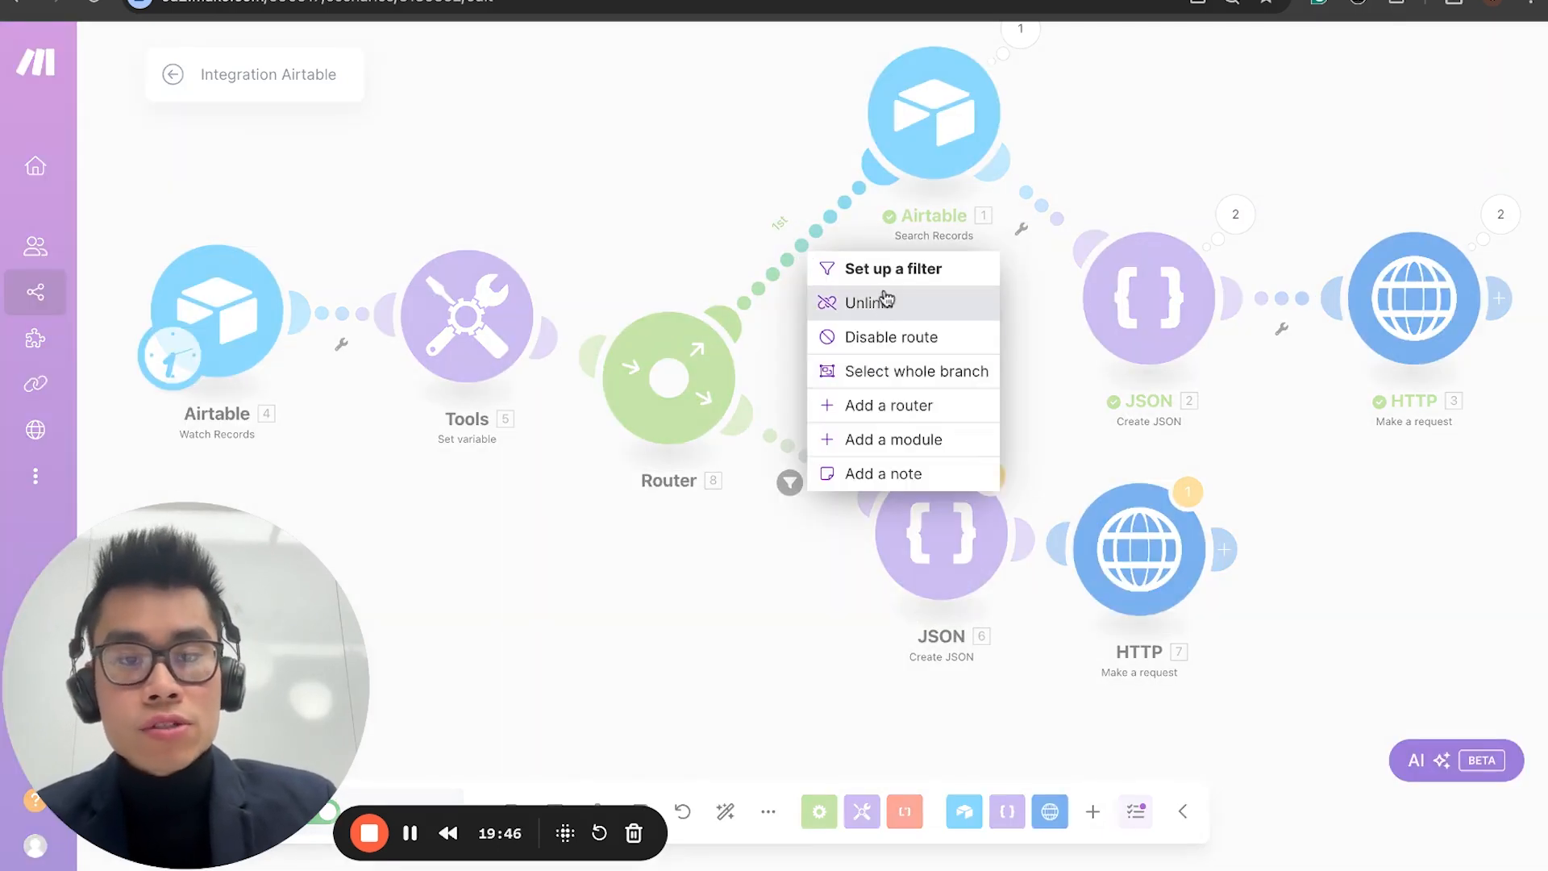
{"action": "left_click", "coordinate": [863, 263]}
{"action": "left_click", "coordinate": [953, 345]}
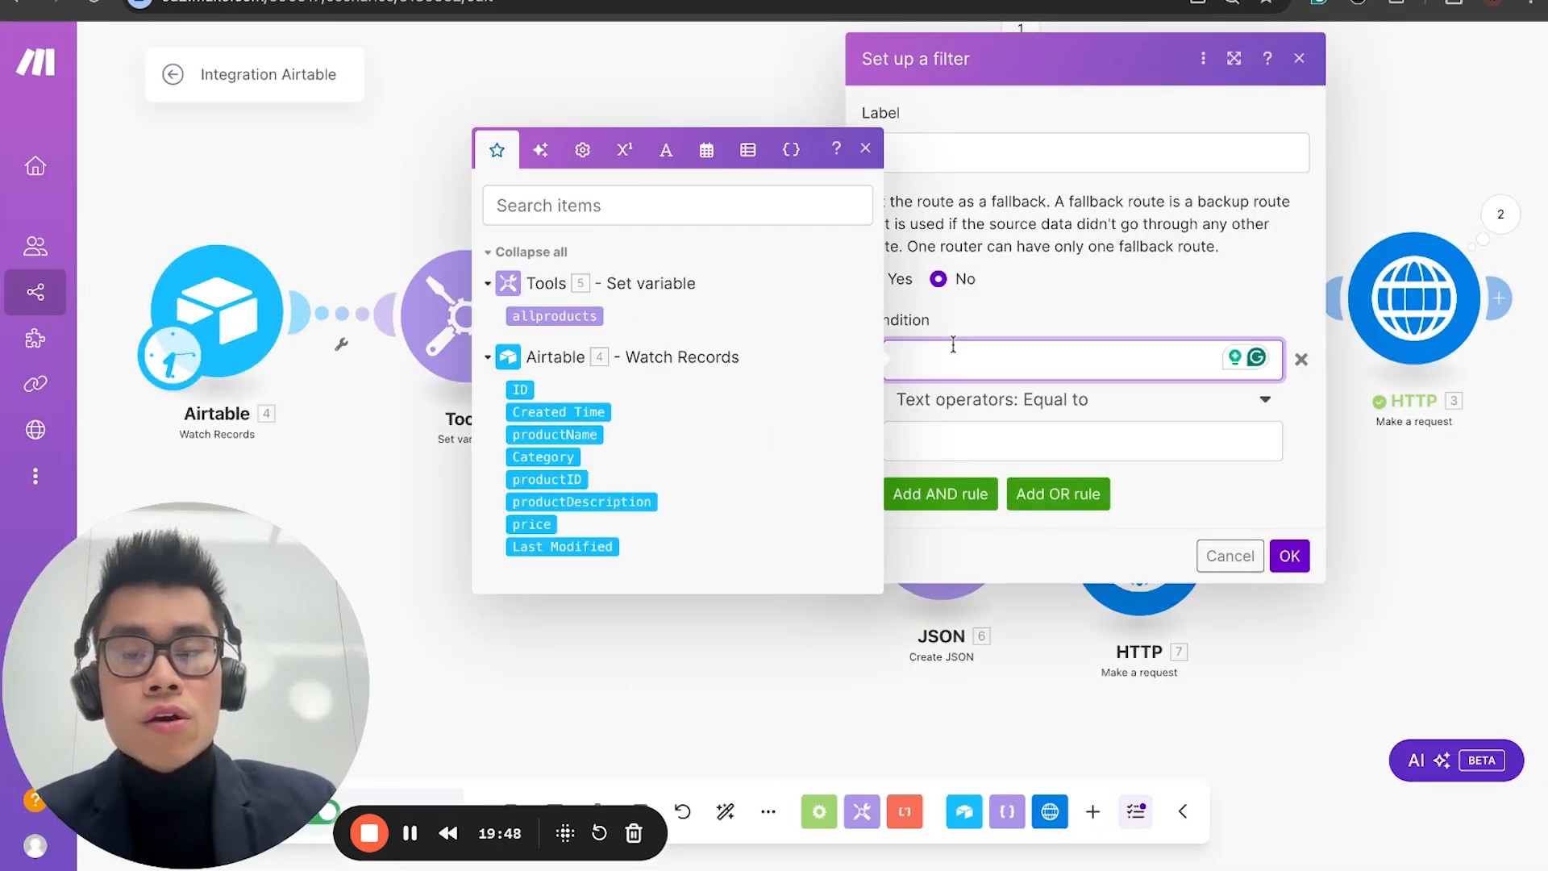
{"action": "type", "text": "allproducts"}
{"action": "left_click", "coordinate": [936, 425]}
{"action": "left_click", "coordinate": [625, 232]}
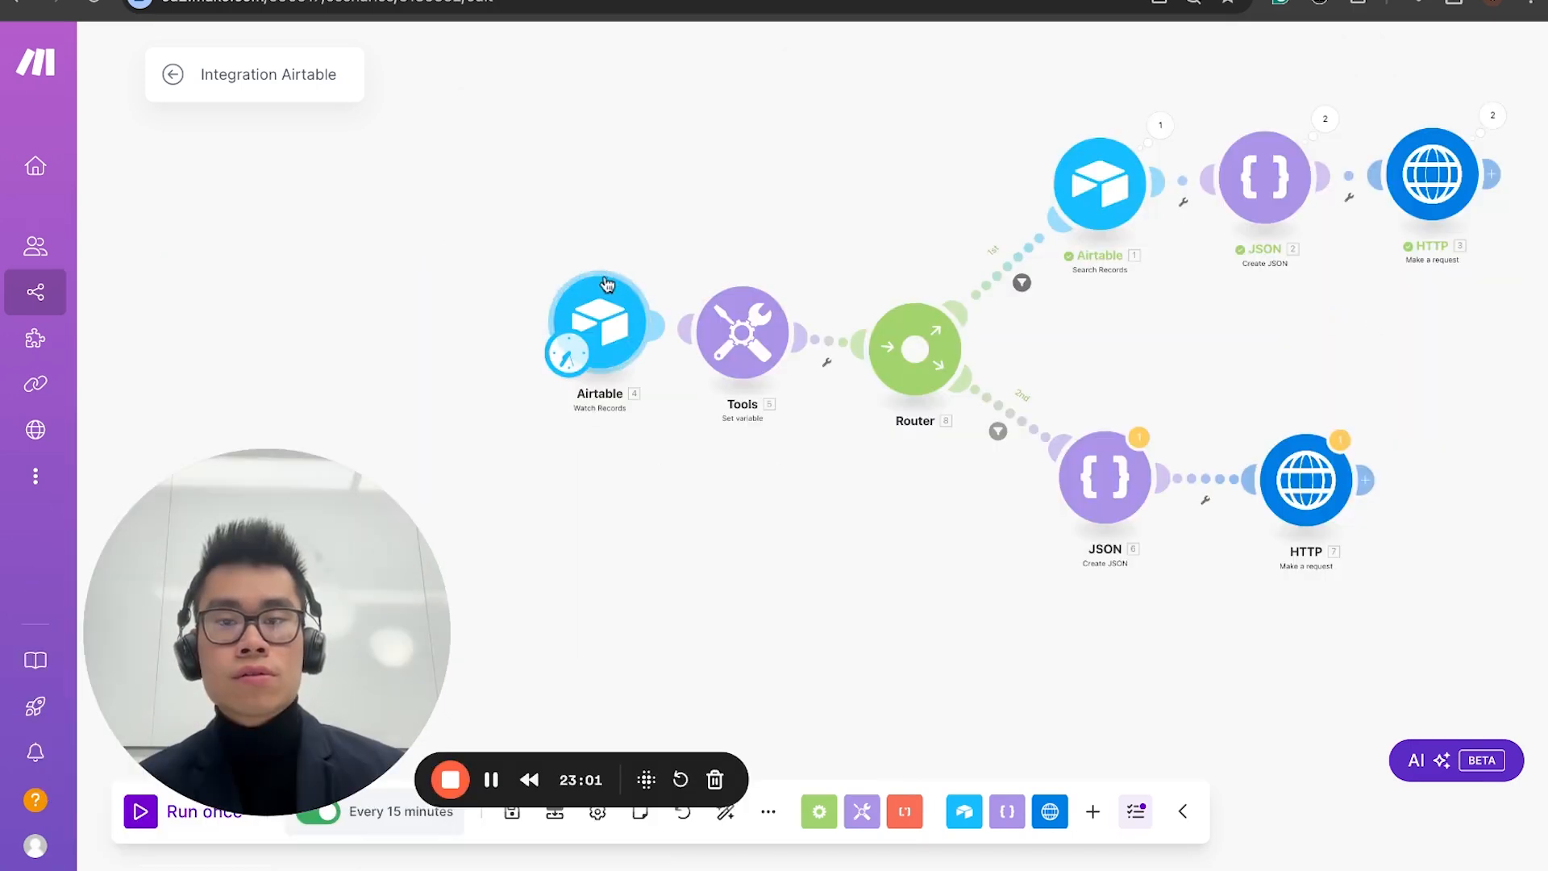
Step: Save the scenario, leave the editor for its overview, and reopen the scenario diagram for editing
{"action": "left_click_drag", "start_coordinate": [591, 142], "coordinate": [575, 207]}
{"action": "mouse_move", "coordinate": [909, 440]}
{"action": "left_mouse_down"}
{"action": "mouse_move", "coordinate": [911, 413]}
{"action": "mouse_move", "coordinate": [907, 440]}
{"action": "left_mouse_up"}
{"action": "left_click_drag", "start_coordinate": [360, 591], "coordinate": [280, 586]}
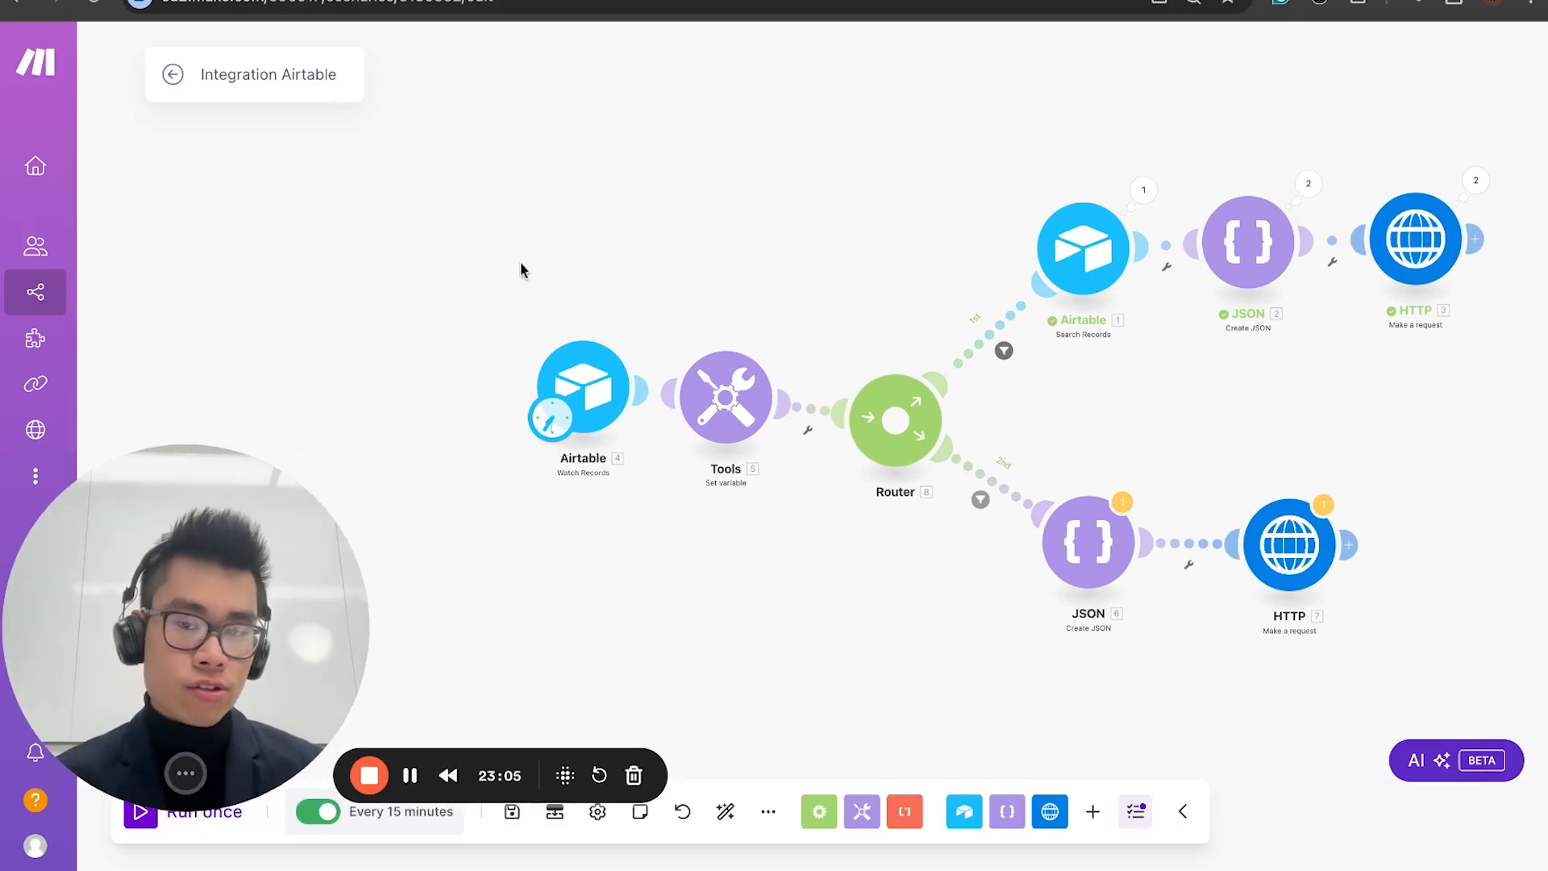
{"action": "key", "text": "ctrl+s"}
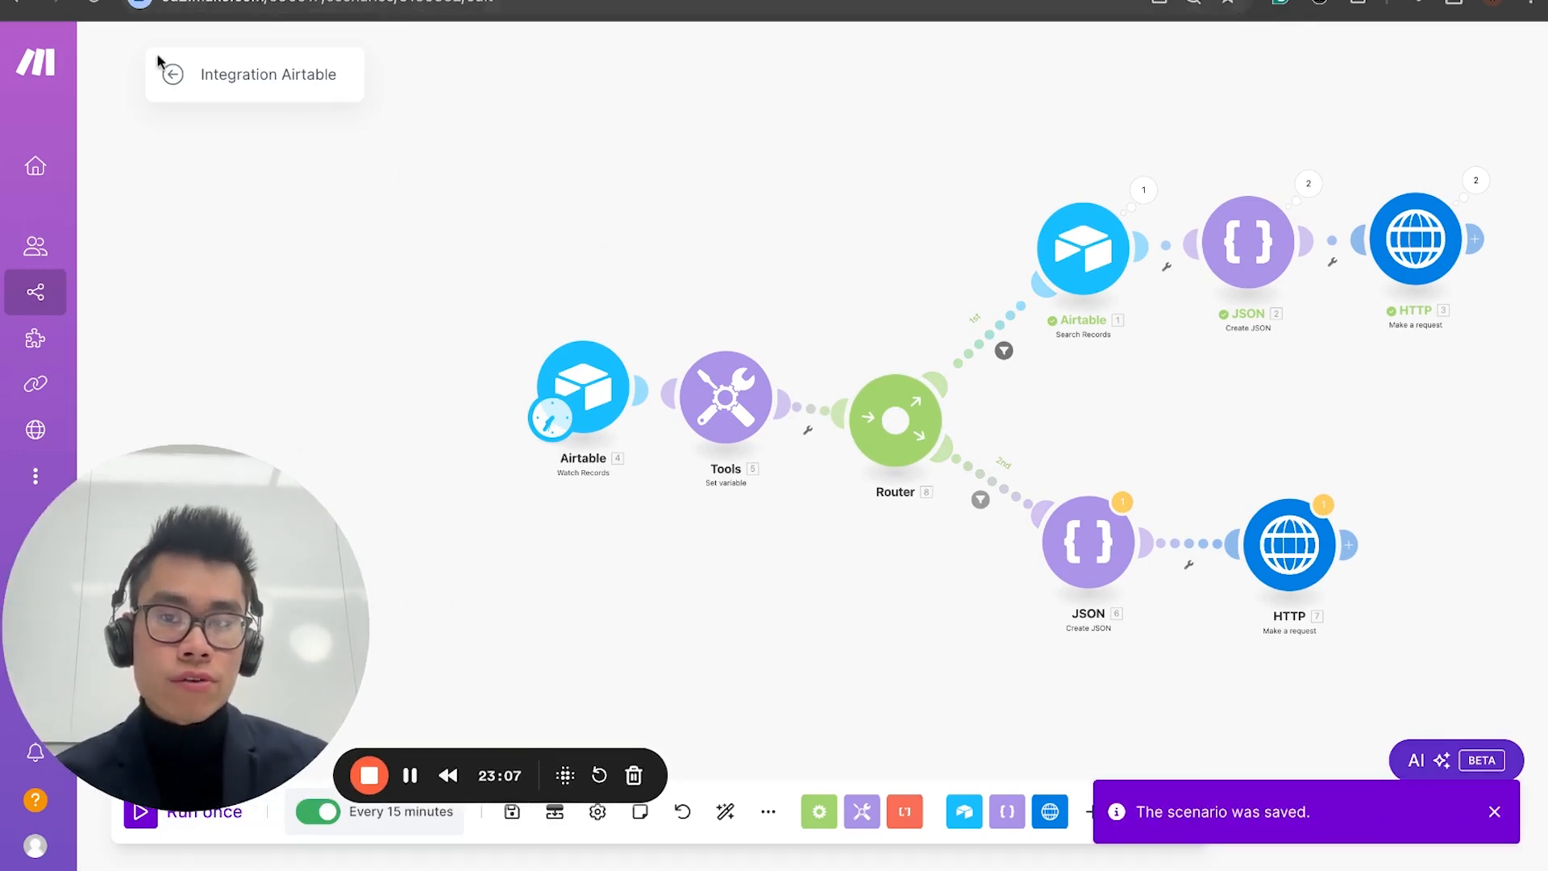
{"action": "left_click", "coordinate": [347, 91]}
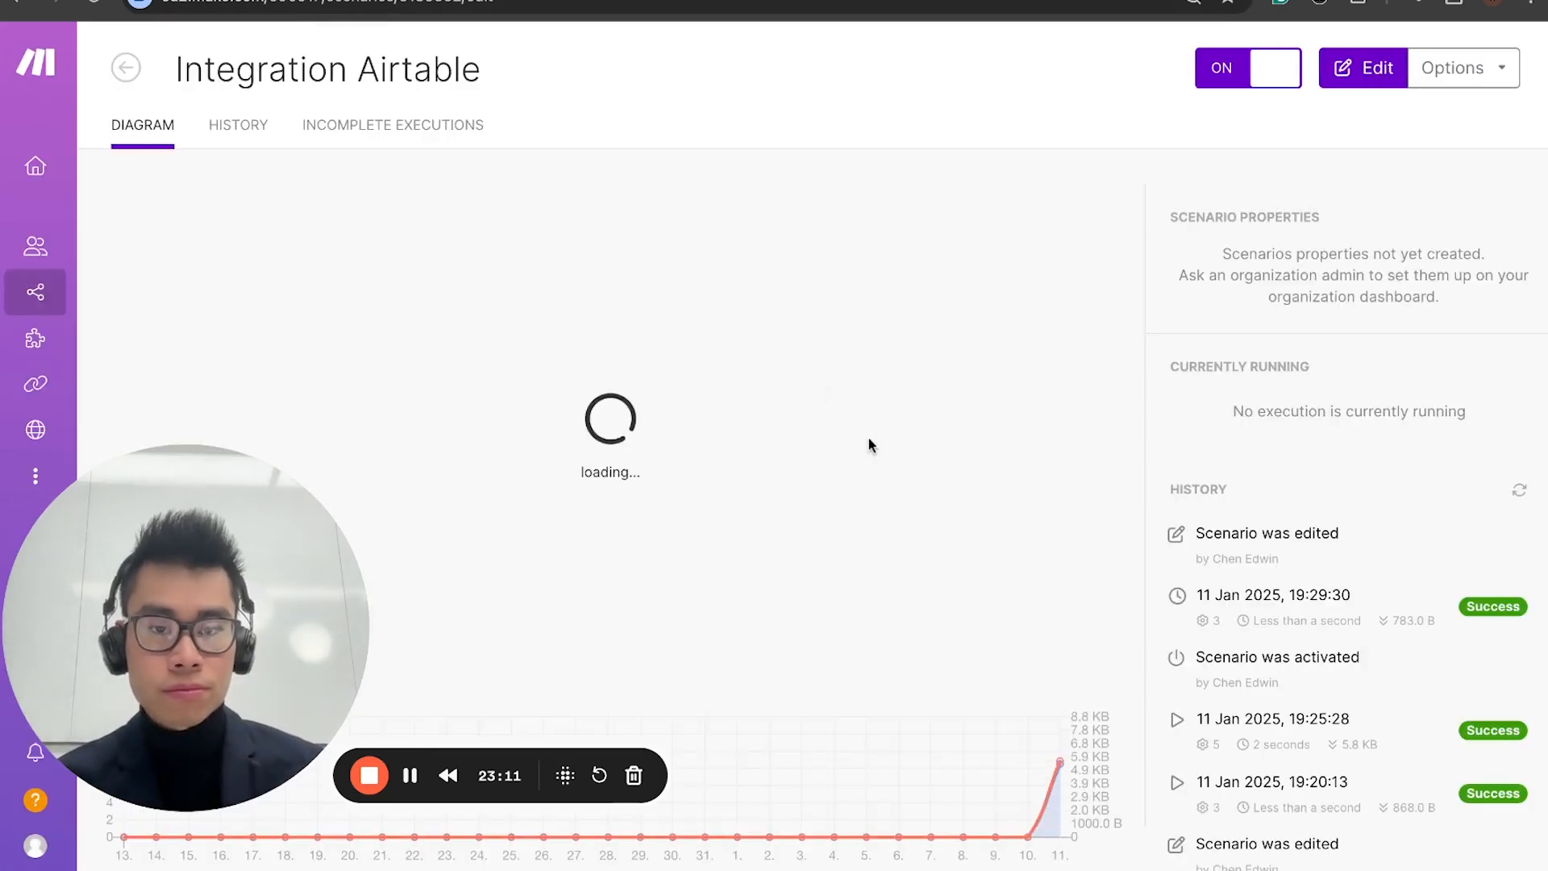
{"action": "left_click", "coordinate": [655, 431]}
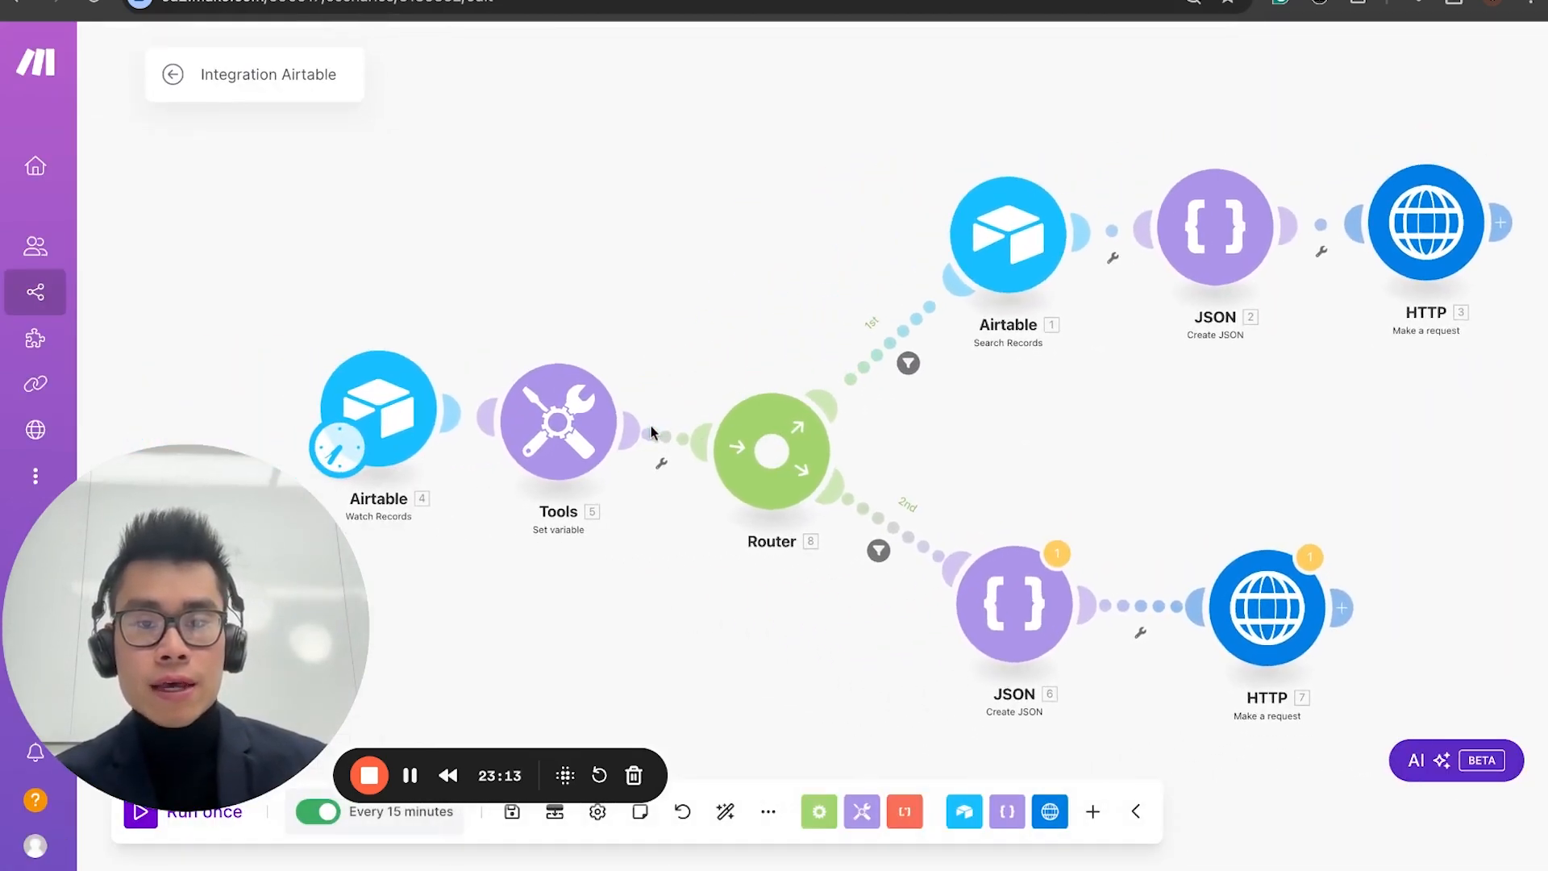
Step: In the second route's JSON module, map Product Name and Category to productName and Category from Watch Records
{"action": "left_click", "coordinate": [1012, 598]}
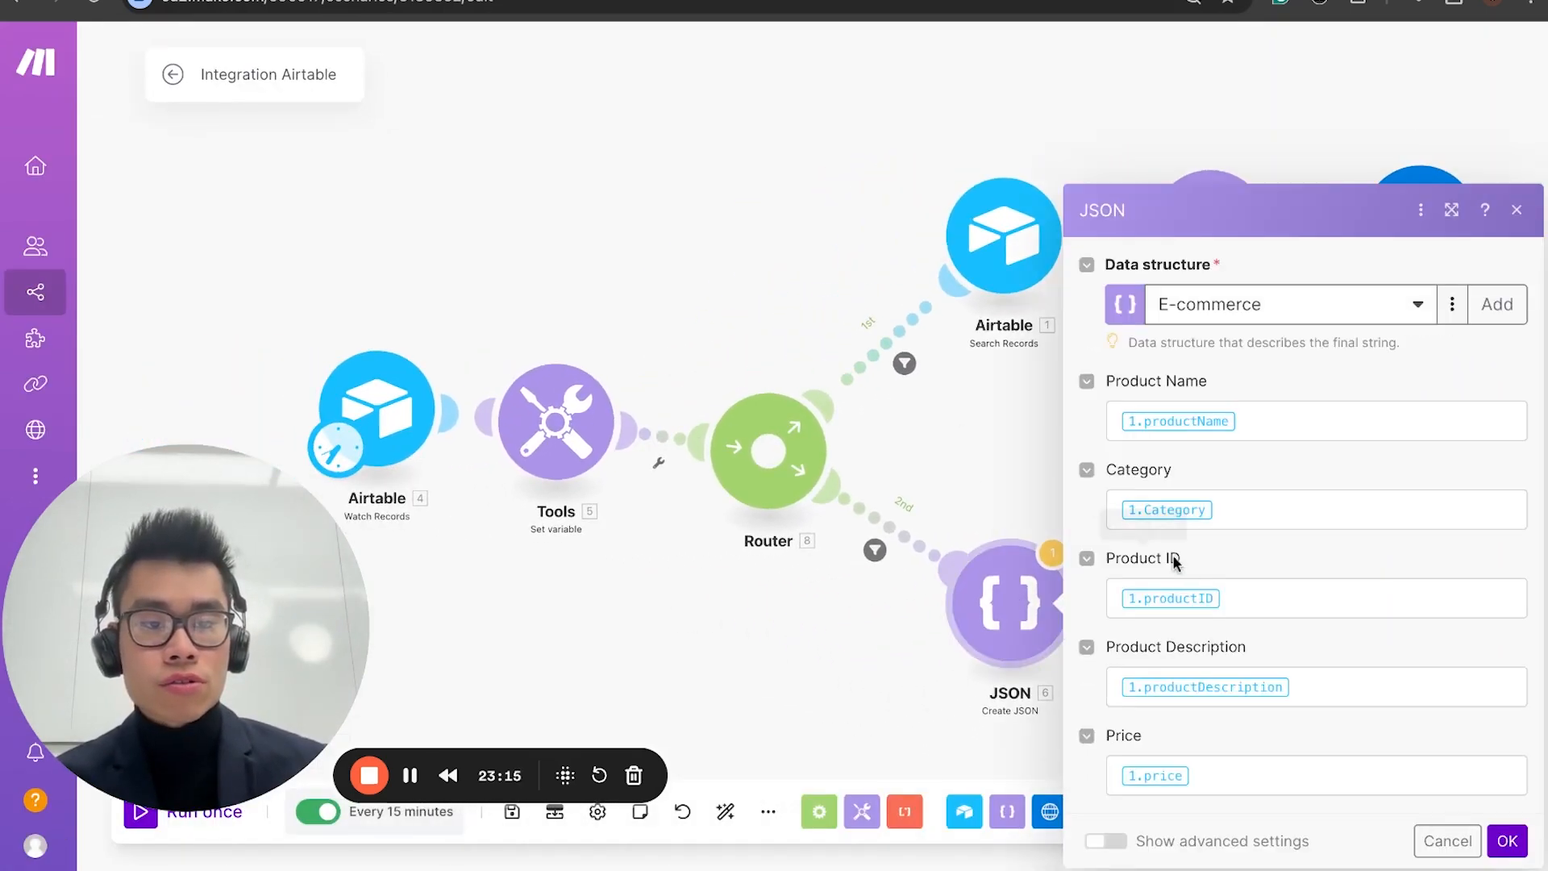
{"action": "left_click", "coordinate": [1264, 415]}
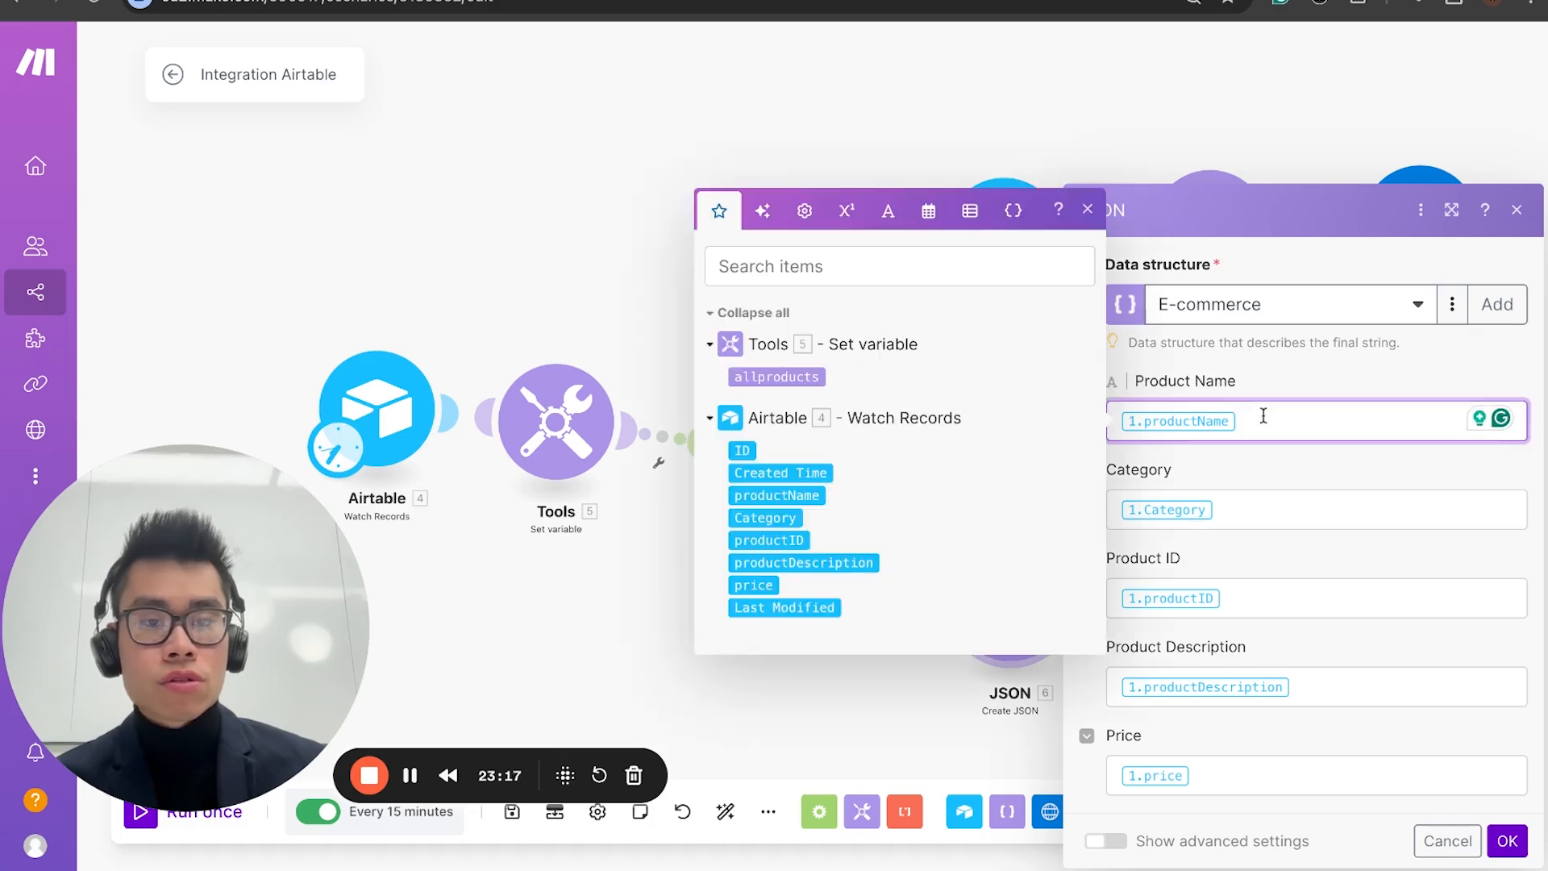
{"action": "key", "text": "BackSpace"}
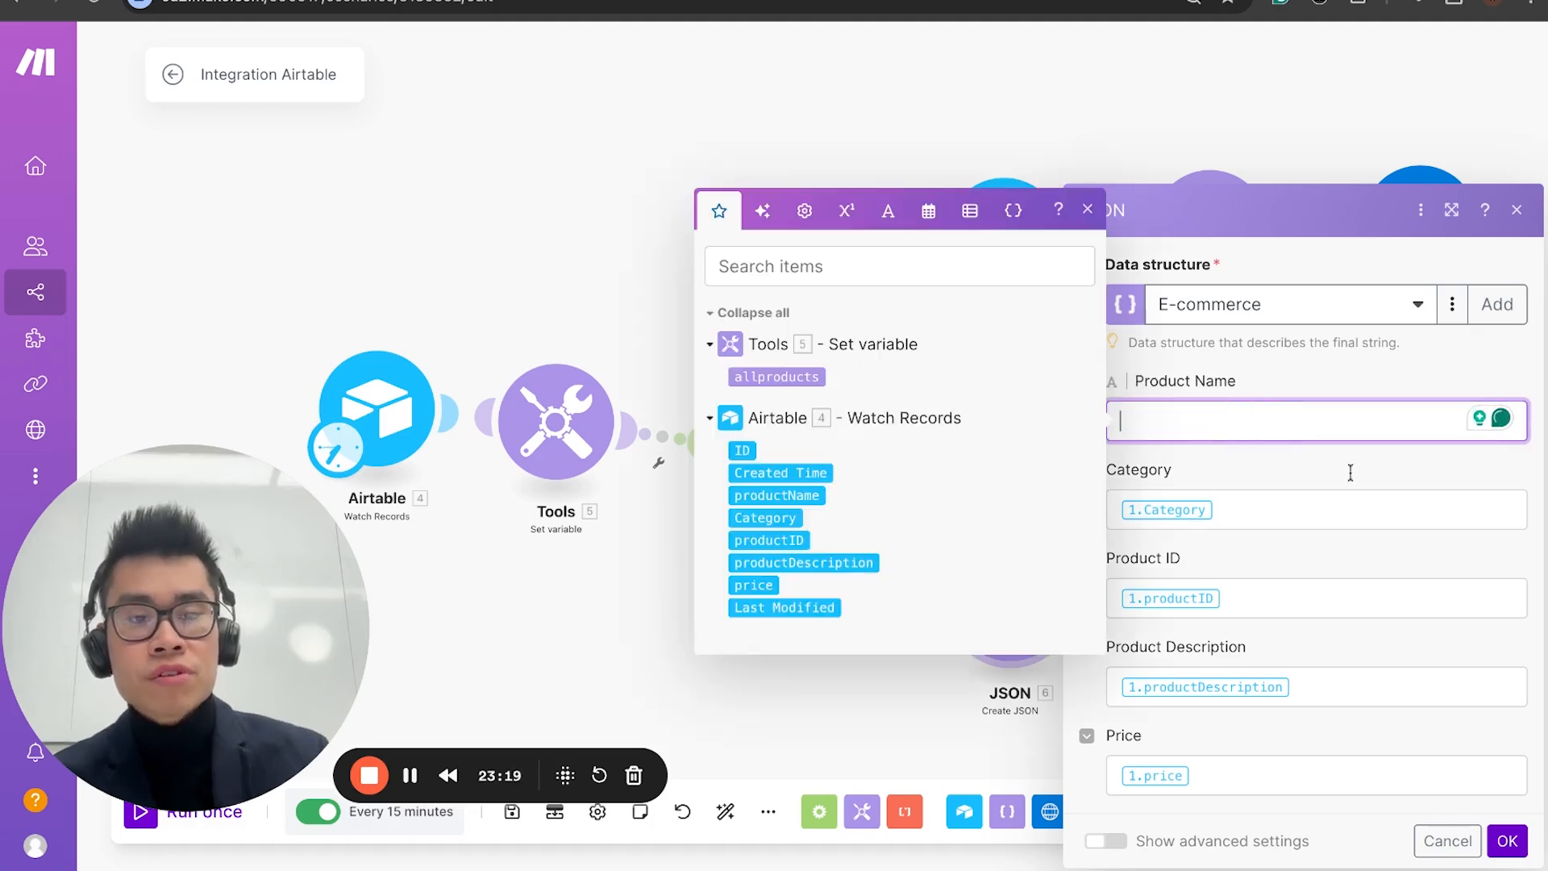
{"action": "left_click", "coordinate": [774, 496]}
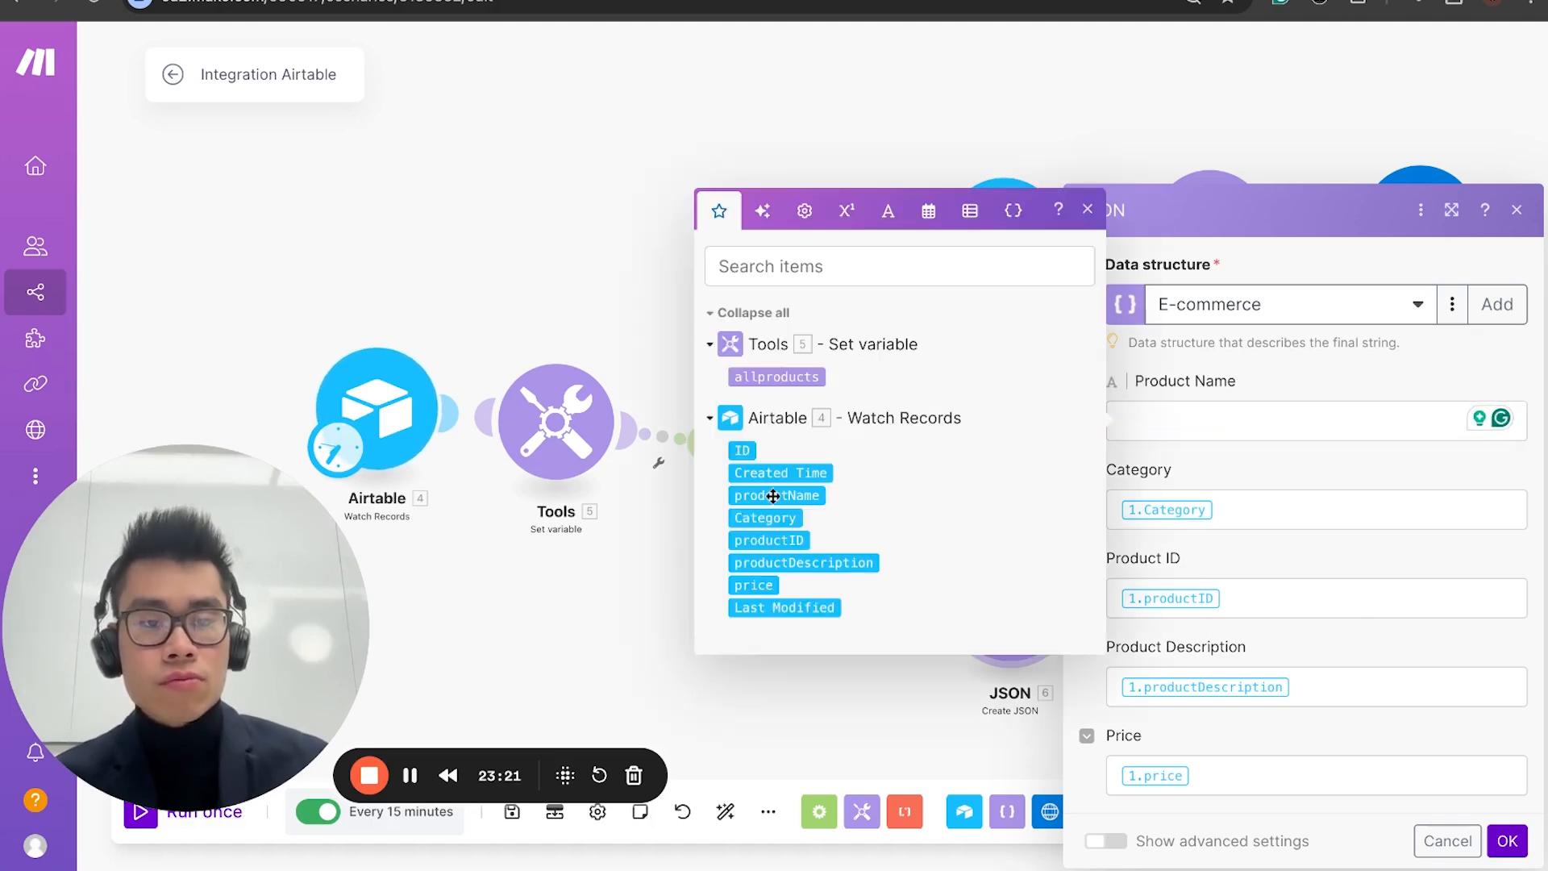
{"action": "left_click_drag", "start_coordinate": [826, 496], "coordinate": [1185, 420]}
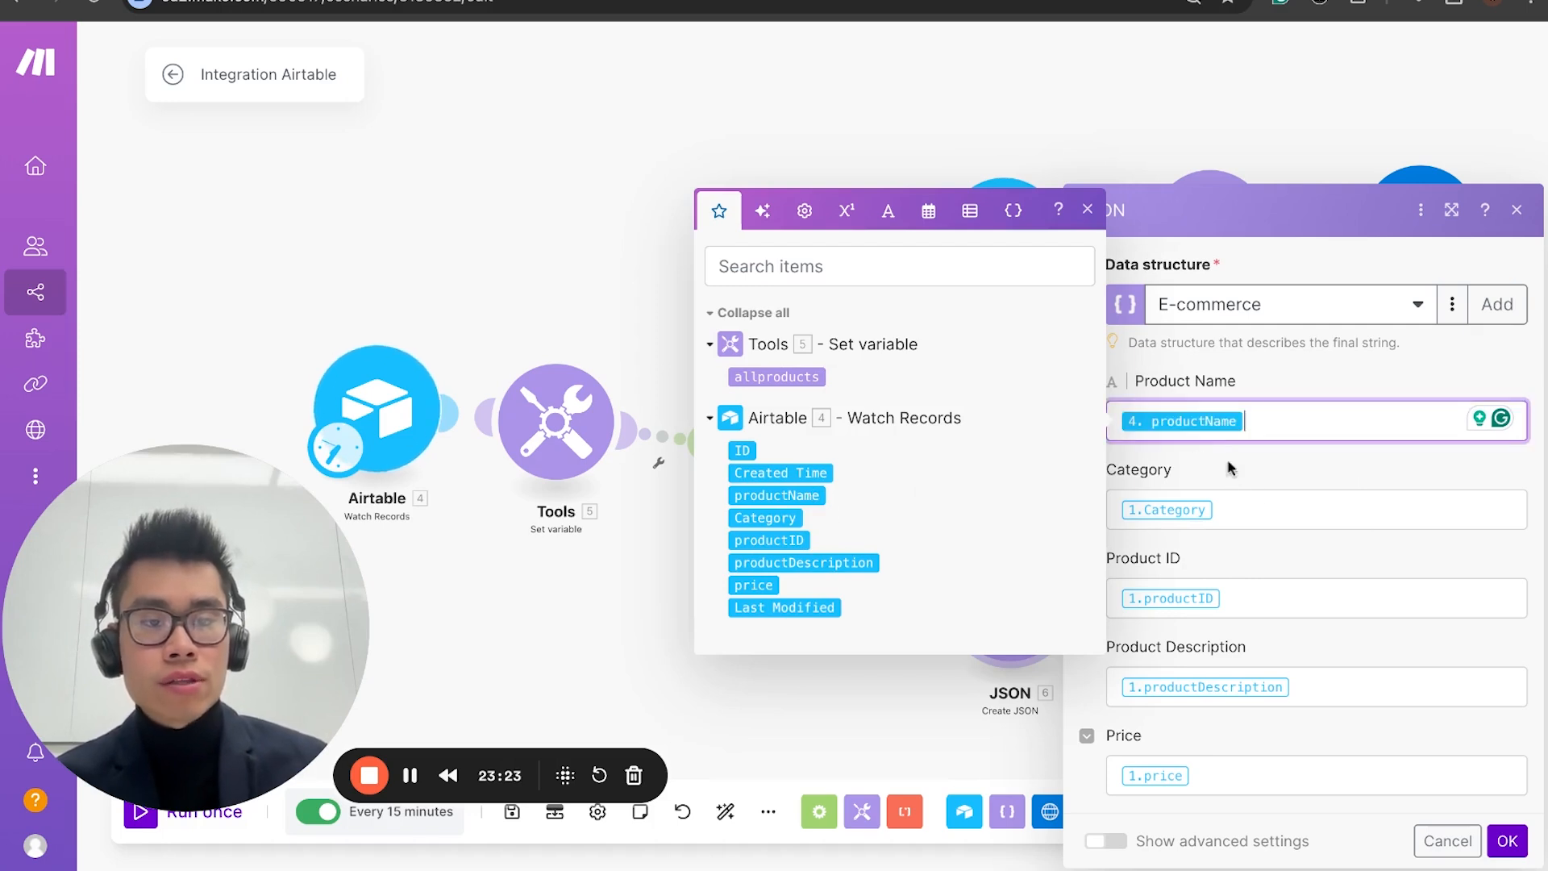
{"action": "left_click", "coordinate": [1260, 507]}
{"action": "key", "text": "BackSpace"}
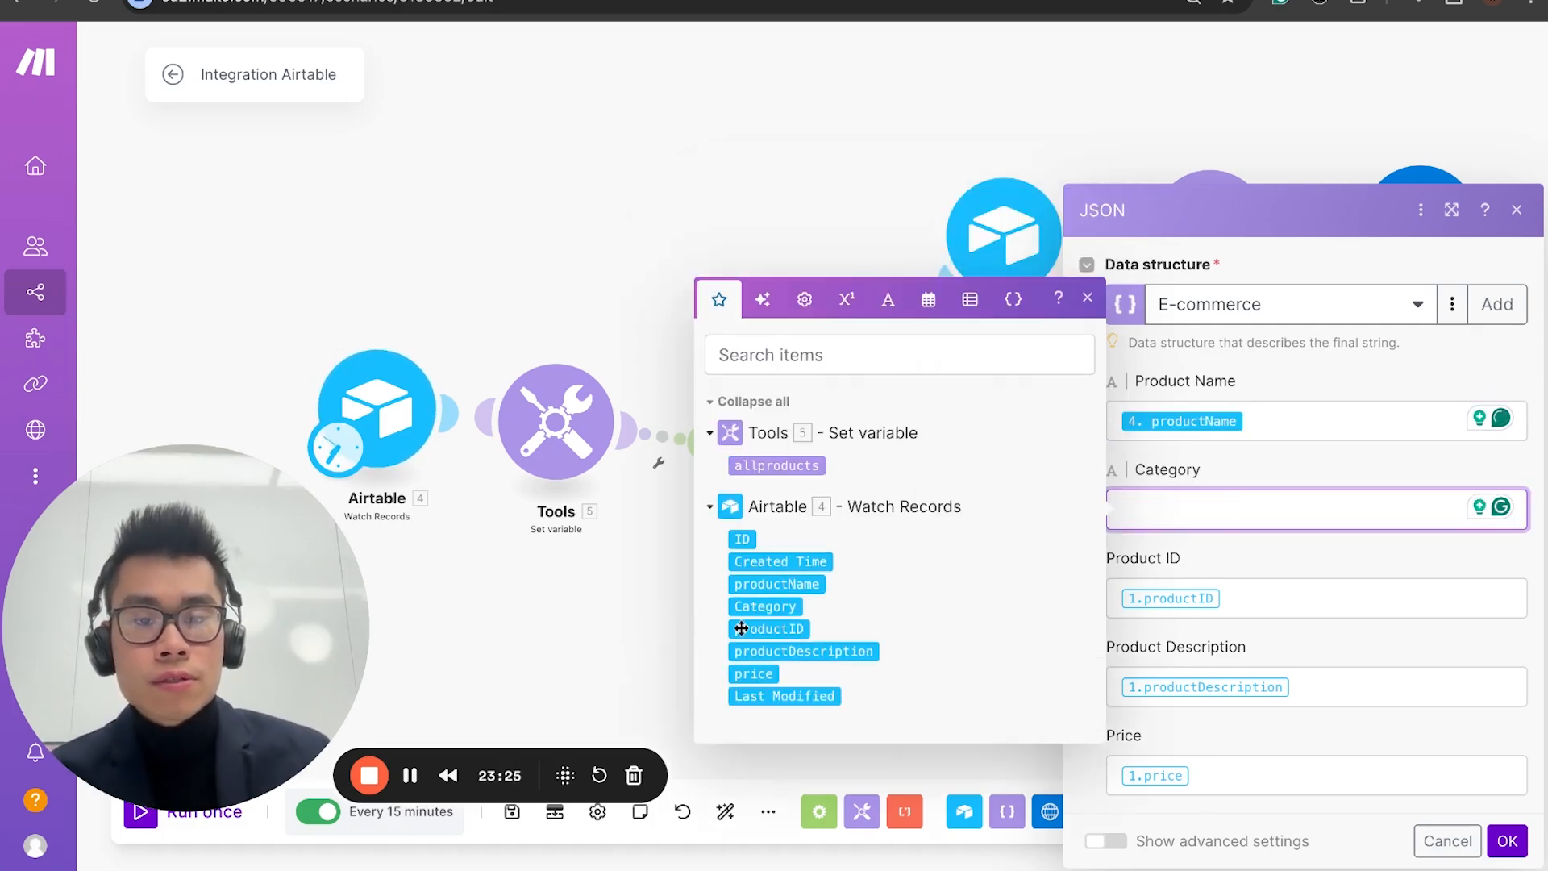
{"action": "left_click", "coordinate": [740, 604]}
Step: Map Product ID, Product Description and Price to the Watch Records productID, productDescription and price fields, and save the JSON module
{"action": "left_click", "coordinate": [1227, 595]}
{"action": "key", "text": "BackSpace"}
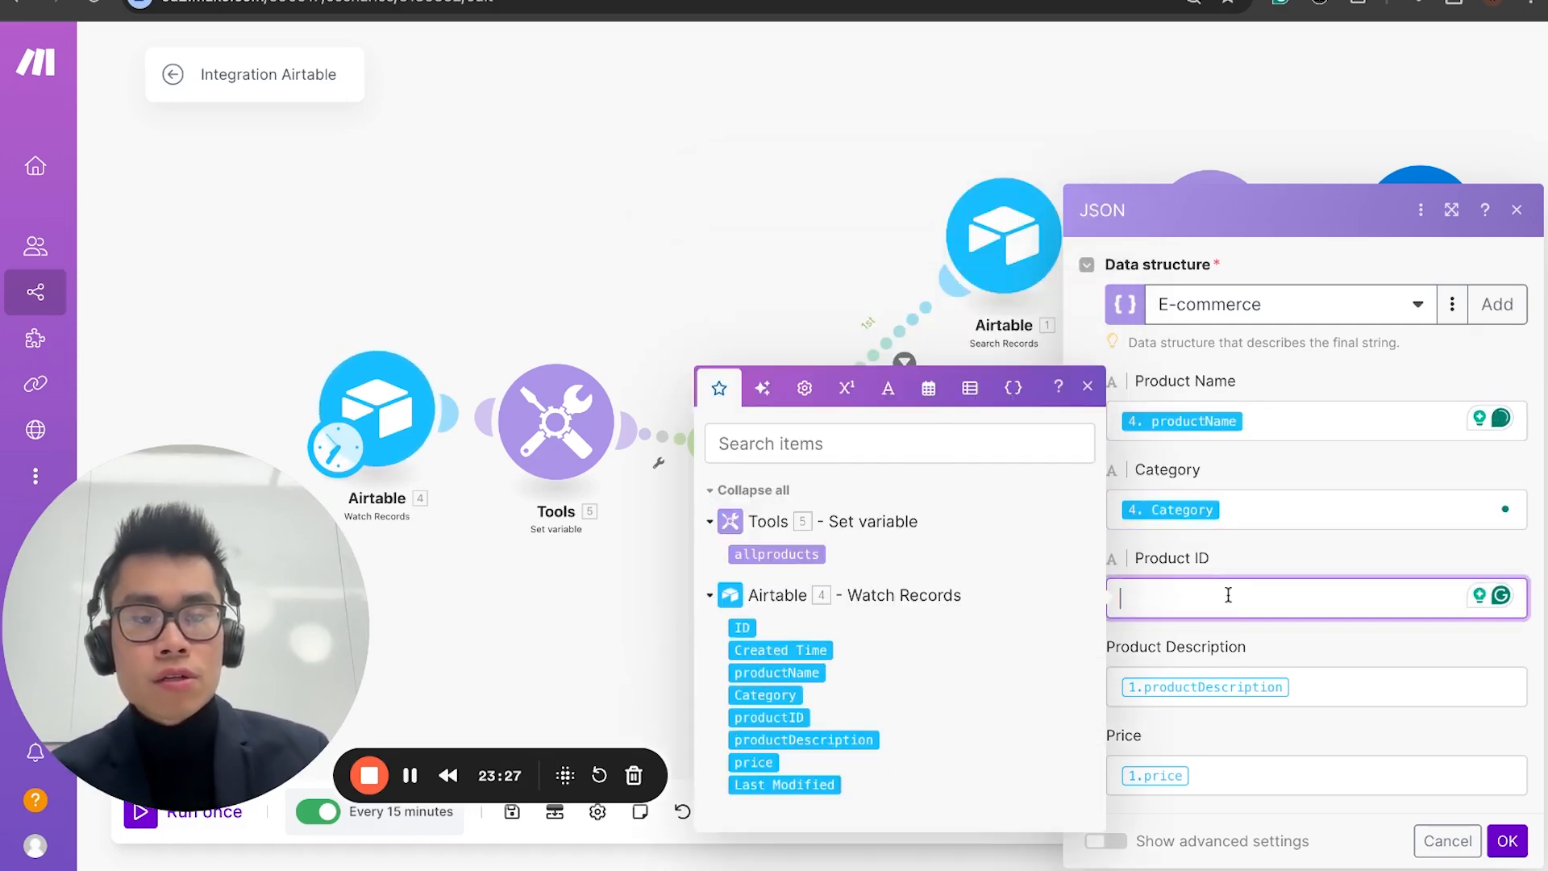
{"action": "left_click", "coordinate": [768, 717]}
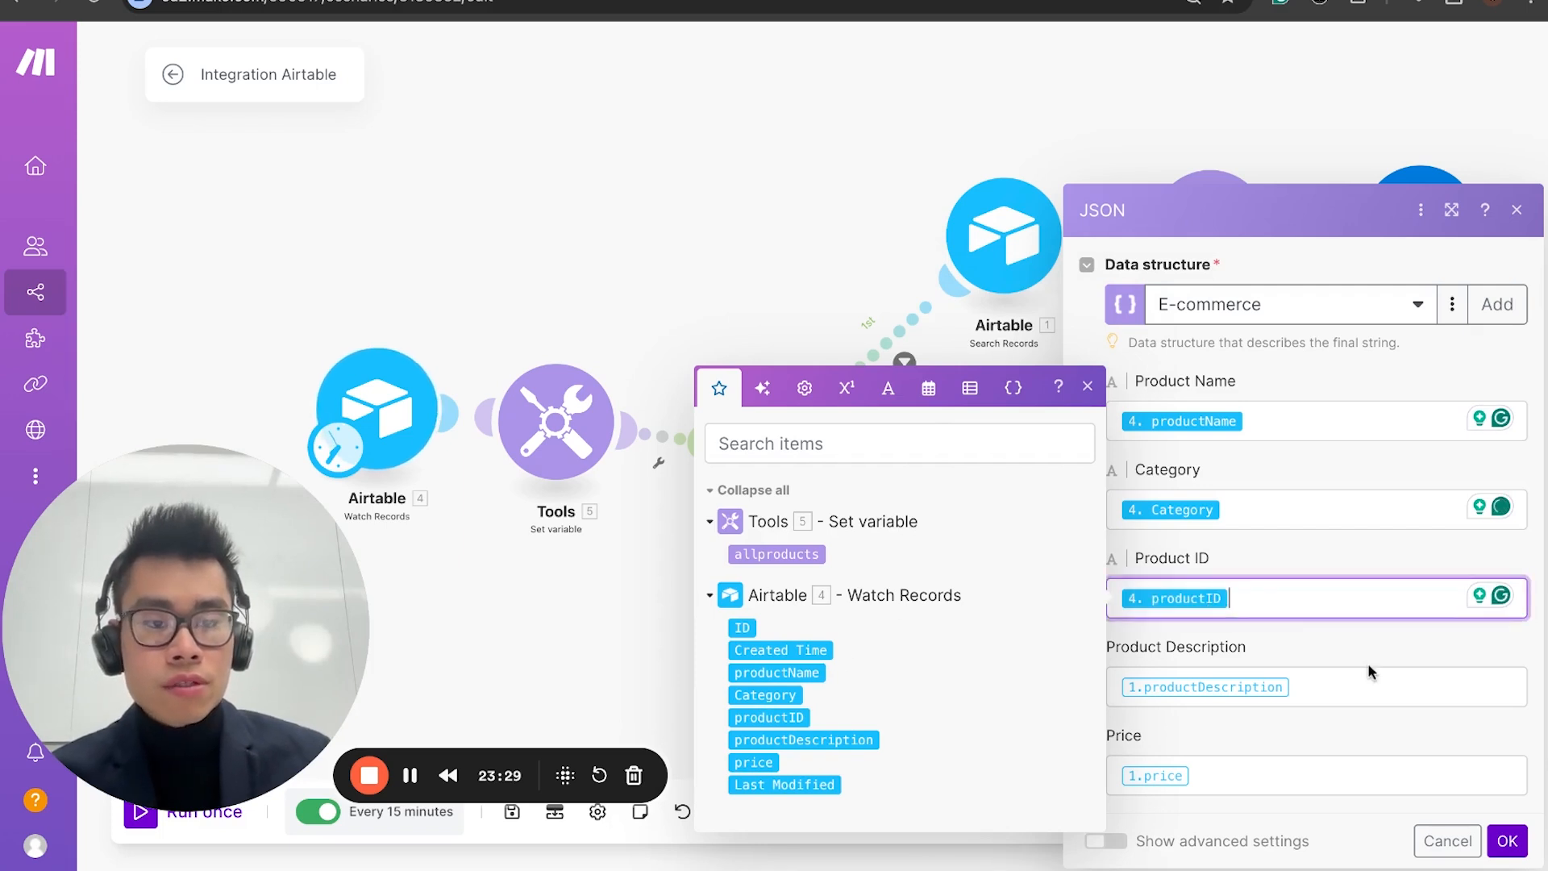
{"action": "left_click", "coordinate": [1355, 686]}
{"action": "key", "text": "BackSpace"}
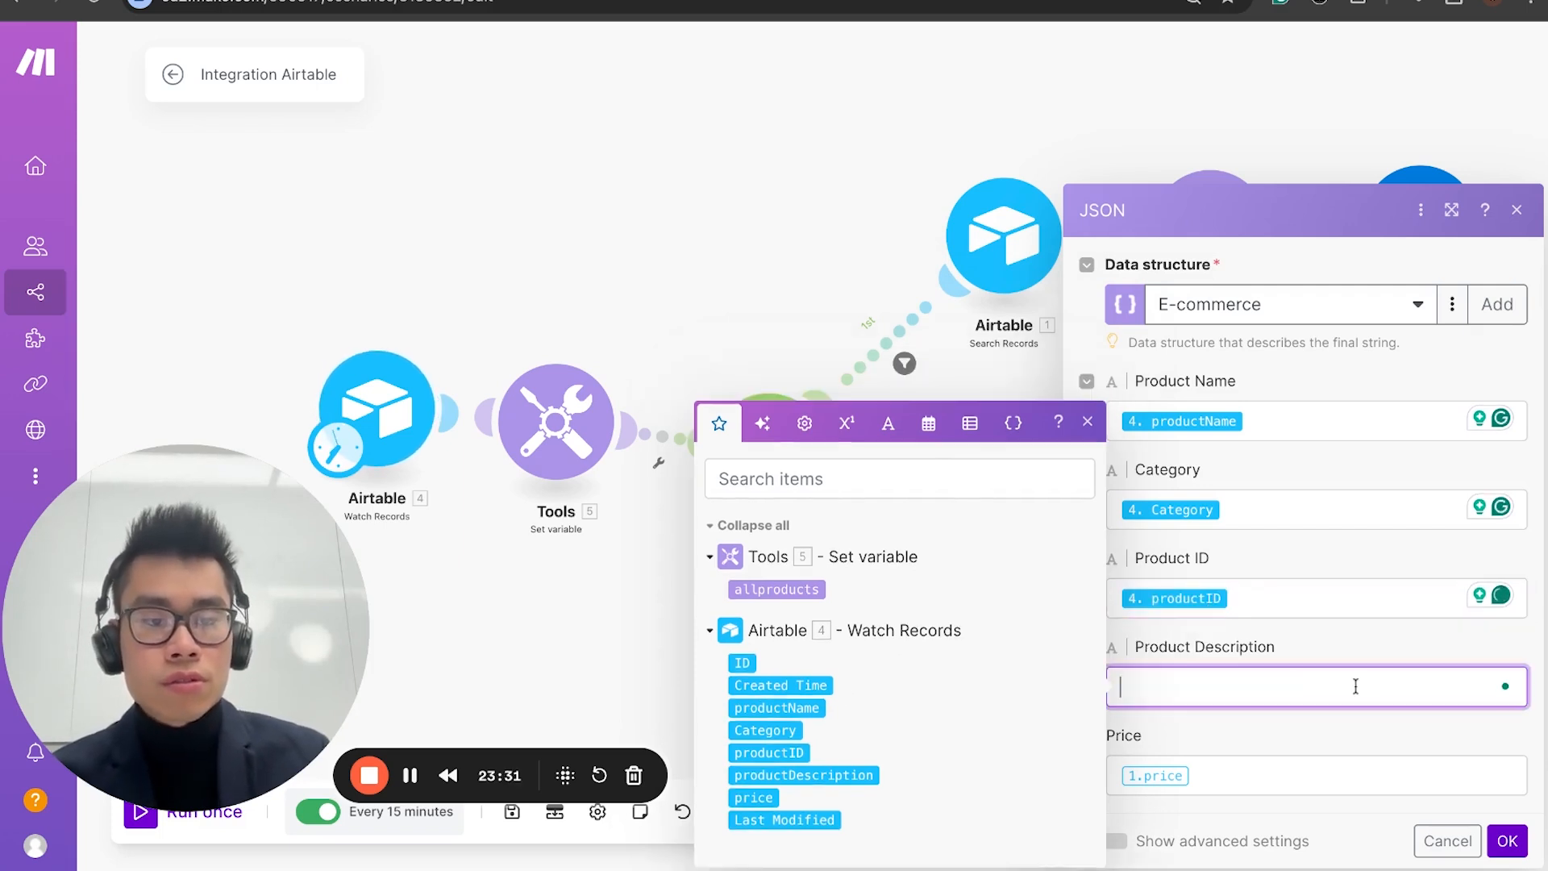
{"action": "left_click", "coordinate": [803, 775]}
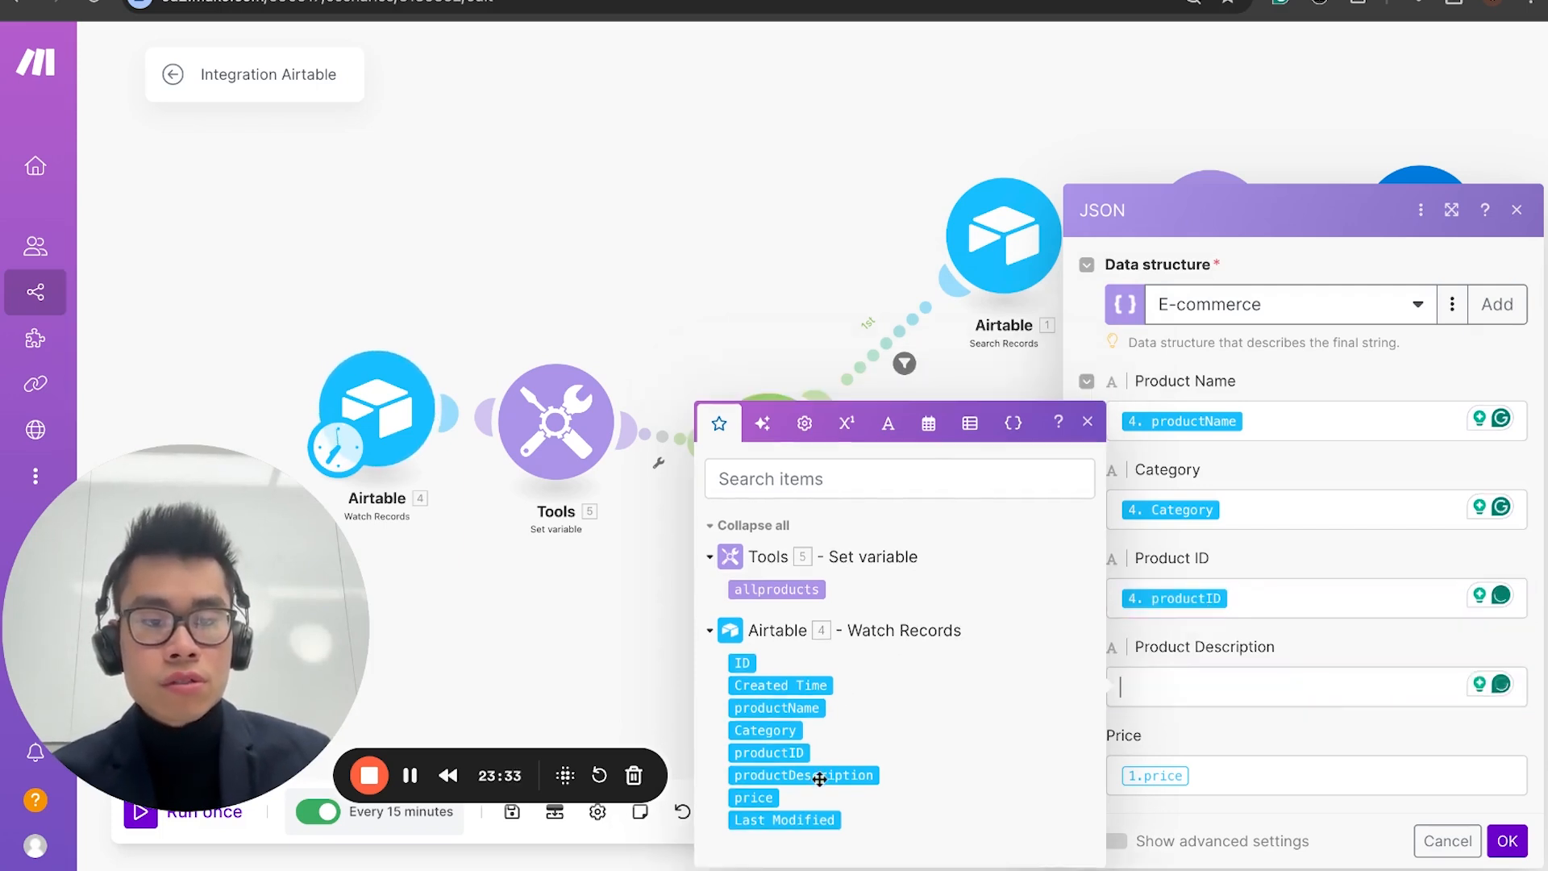
{"action": "left_click", "coordinate": [1224, 766]}
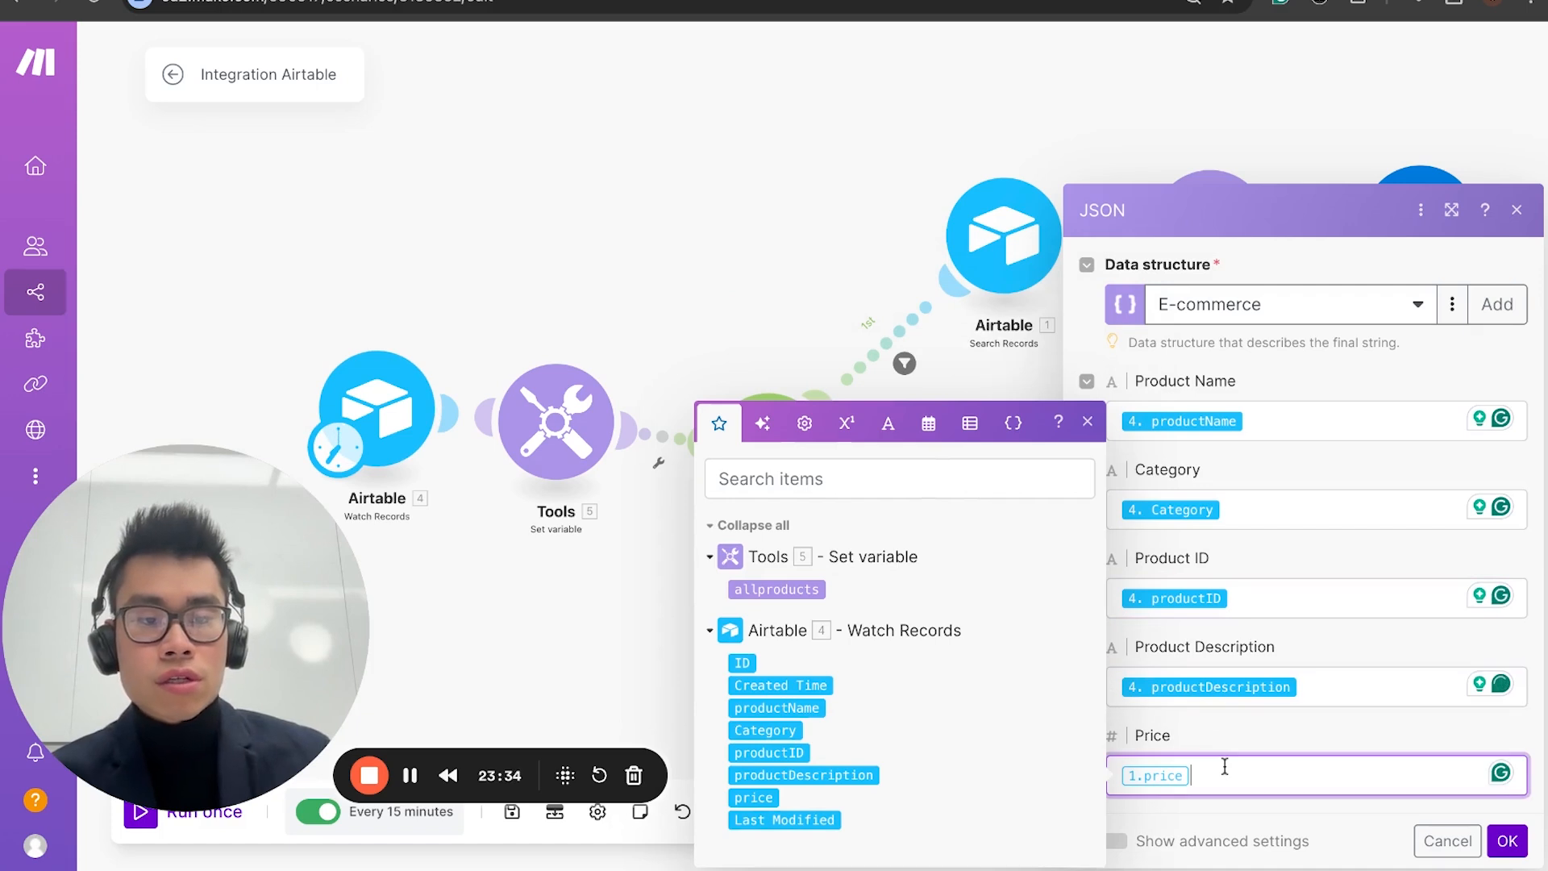
{"action": "left_click", "coordinate": [753, 797]}
{"action": "left_click", "coordinate": [1506, 840]}
Step: Review and confirm the second route's HTTP Make a request settings, and move the JSON Create JSON module slightly upward
{"action": "left_click", "coordinate": [1262, 607]}
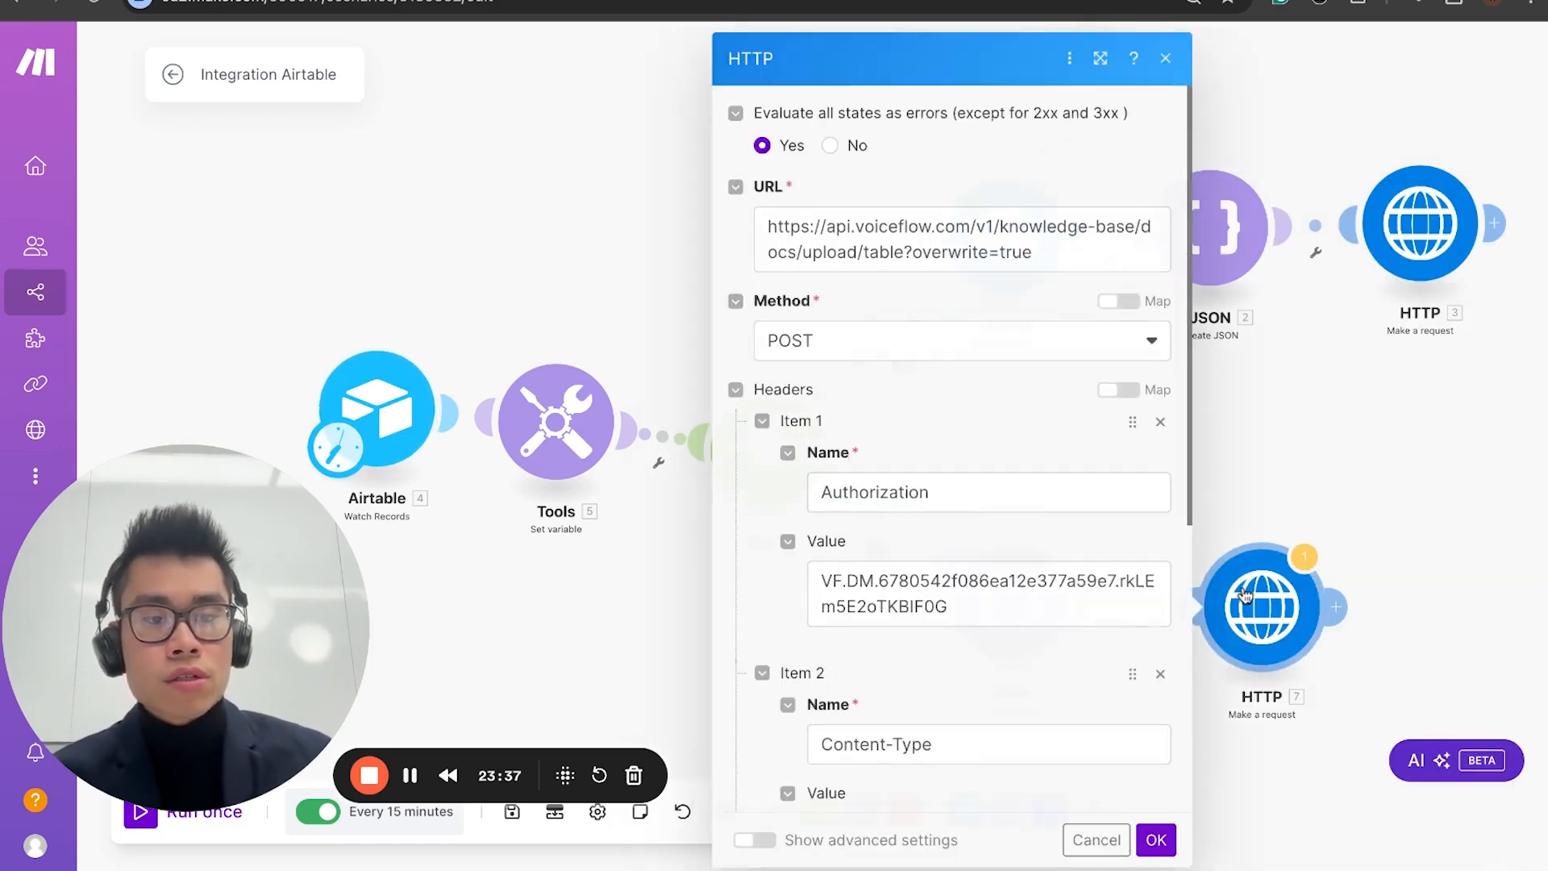
{"action": "scroll", "coordinate": [970, 545], "scroll_direction": "down", "scroll_amount": 10}
{"action": "scroll", "coordinate": [970, 545], "scroll_direction": "up", "scroll_amount": 10}
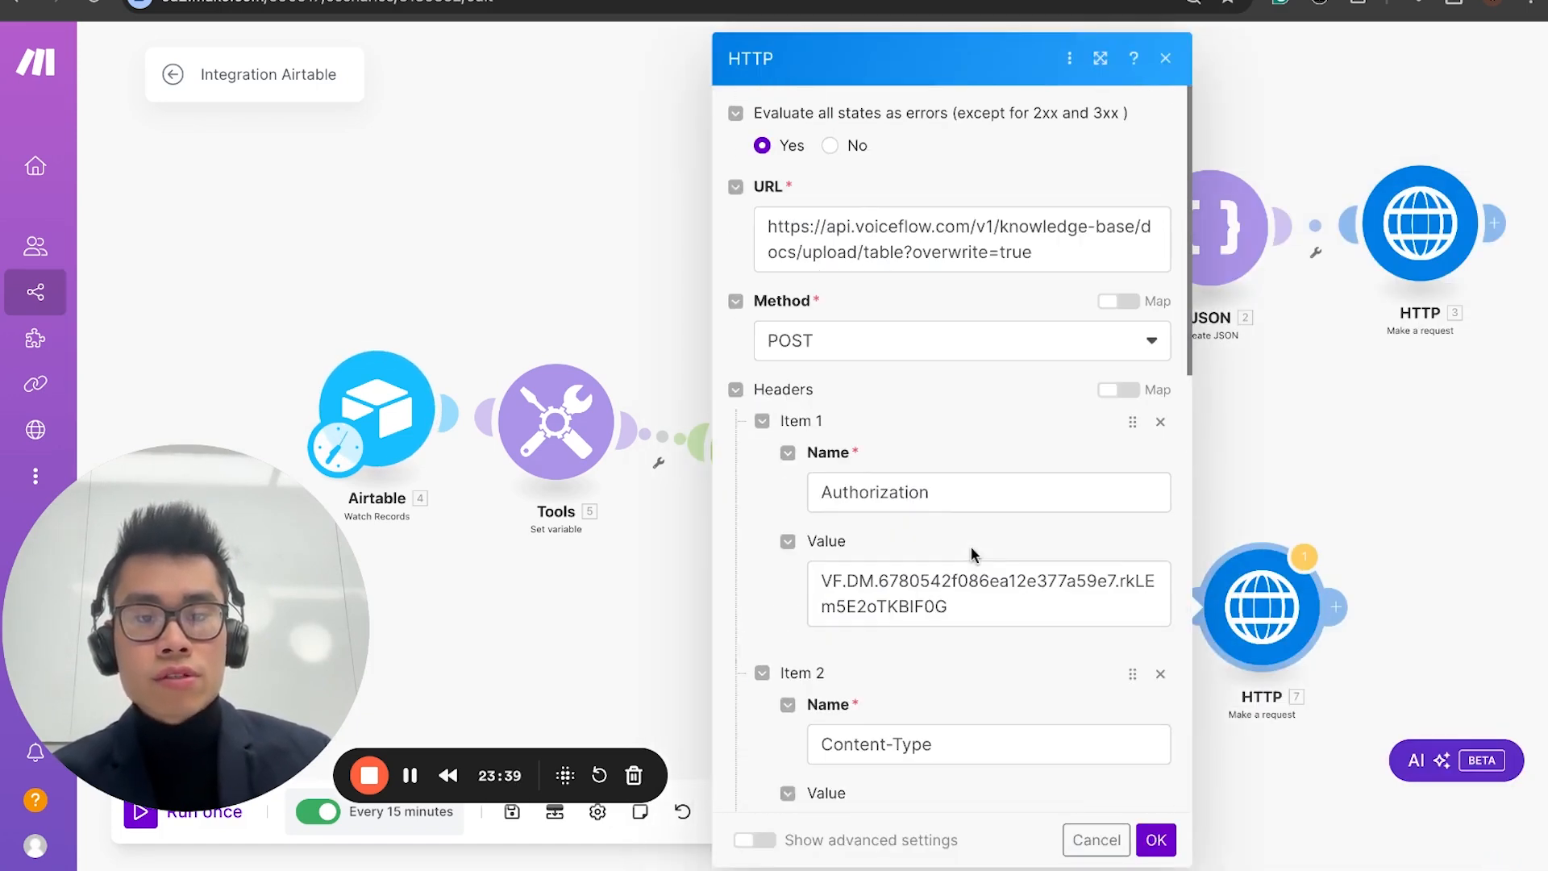
{"action": "left_click", "coordinate": [1154, 839]}
{"action": "left_click_drag", "start_coordinate": [1033, 568], "coordinate": [1034, 521]}
Step: Set the Airtable Watch Records trigger's label field to productName and save the module
{"action": "left_click", "coordinate": [568, 453]}
{"action": "left_click", "coordinate": [377, 409]}
{"action": "scroll", "coordinate": [698, 557], "scroll_direction": "down", "scroll_amount": 1}
{"action": "scroll", "coordinate": [699, 556], "scroll_direction": "down", "scroll_amount": 2}
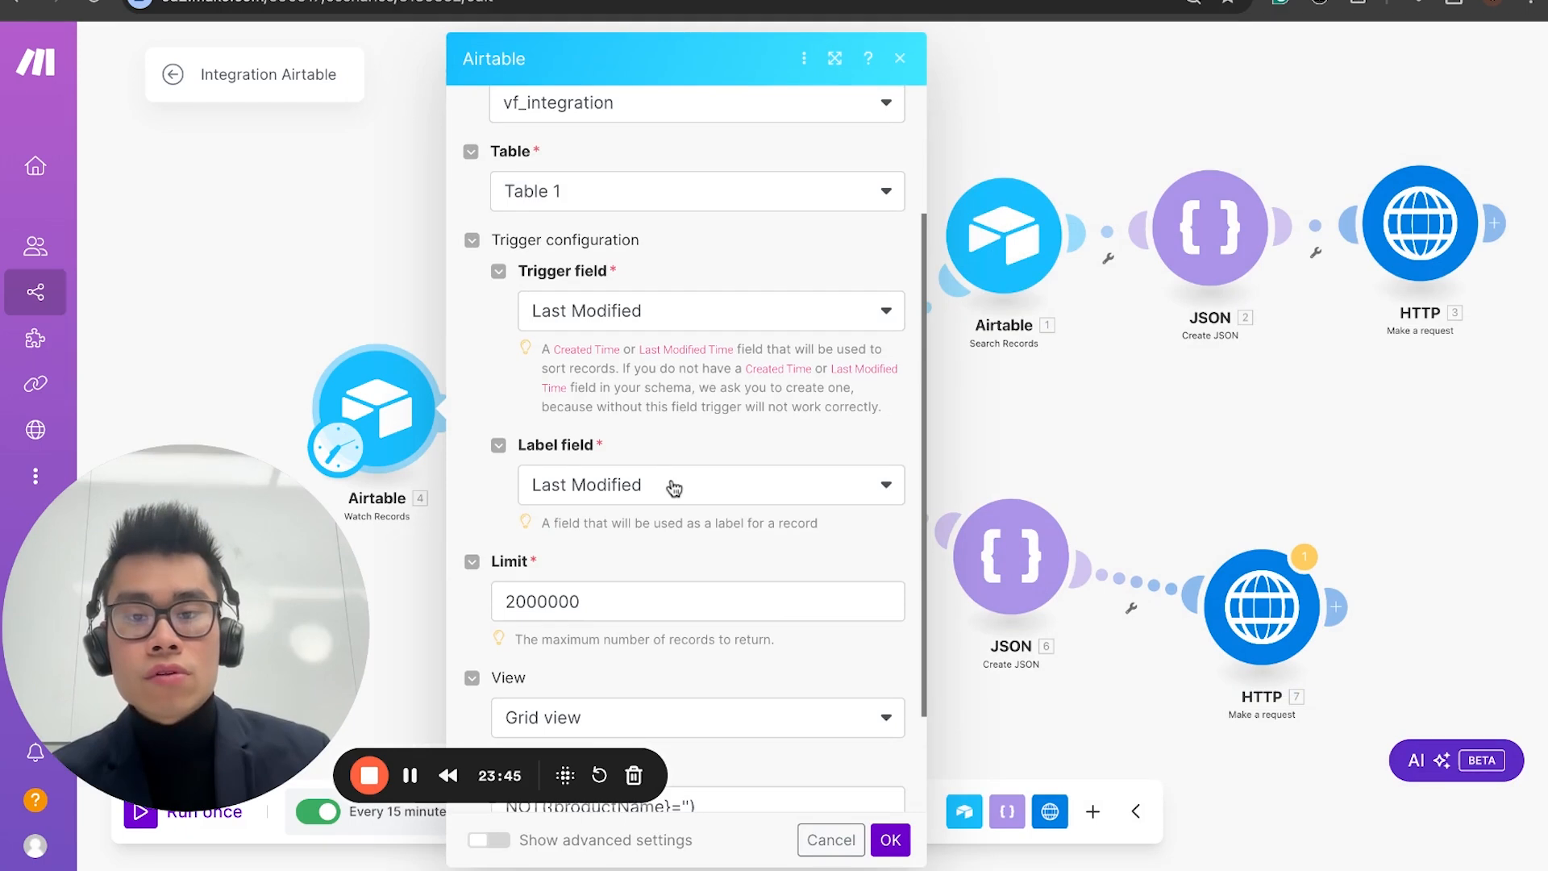
{"action": "left_click", "coordinate": [676, 487]}
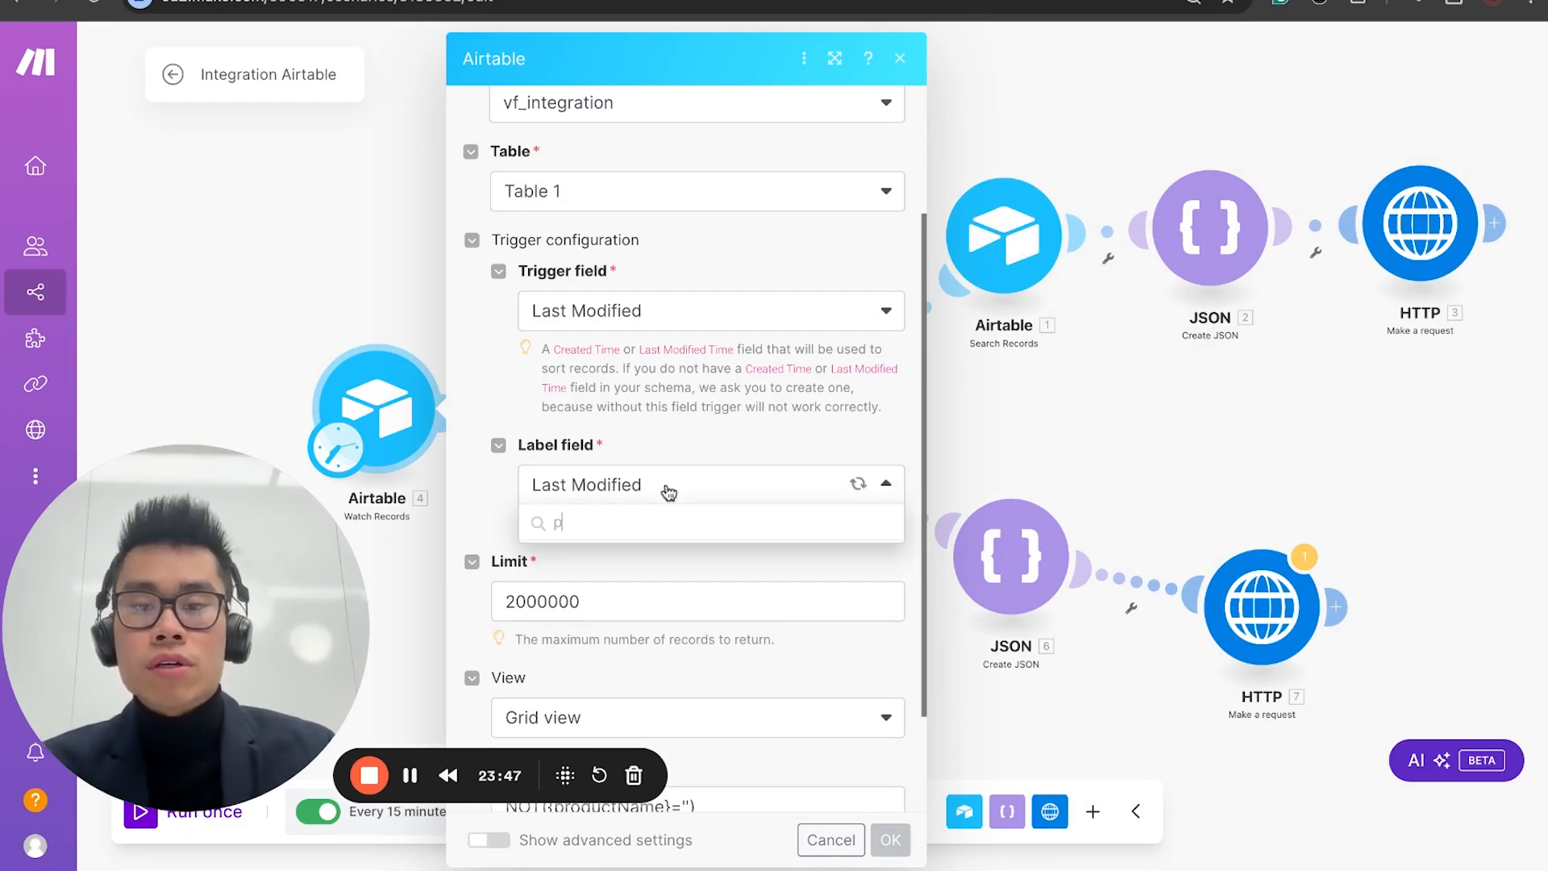
{"action": "left_click", "coordinate": [670, 487]}
{"action": "left_click", "coordinate": [669, 487]}
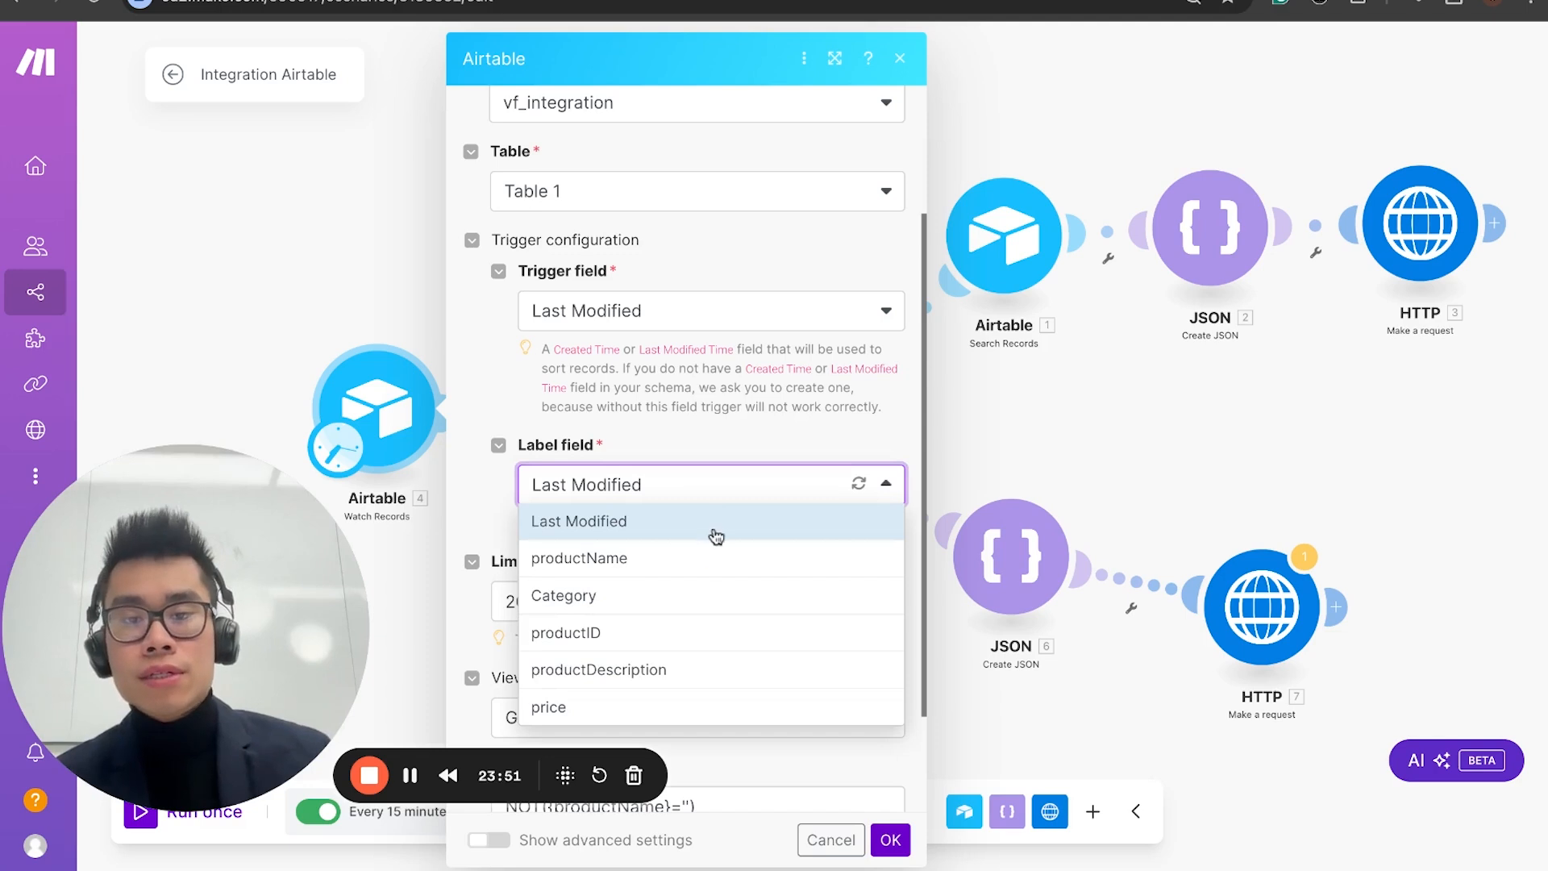
{"action": "left_click", "coordinate": [710, 558]}
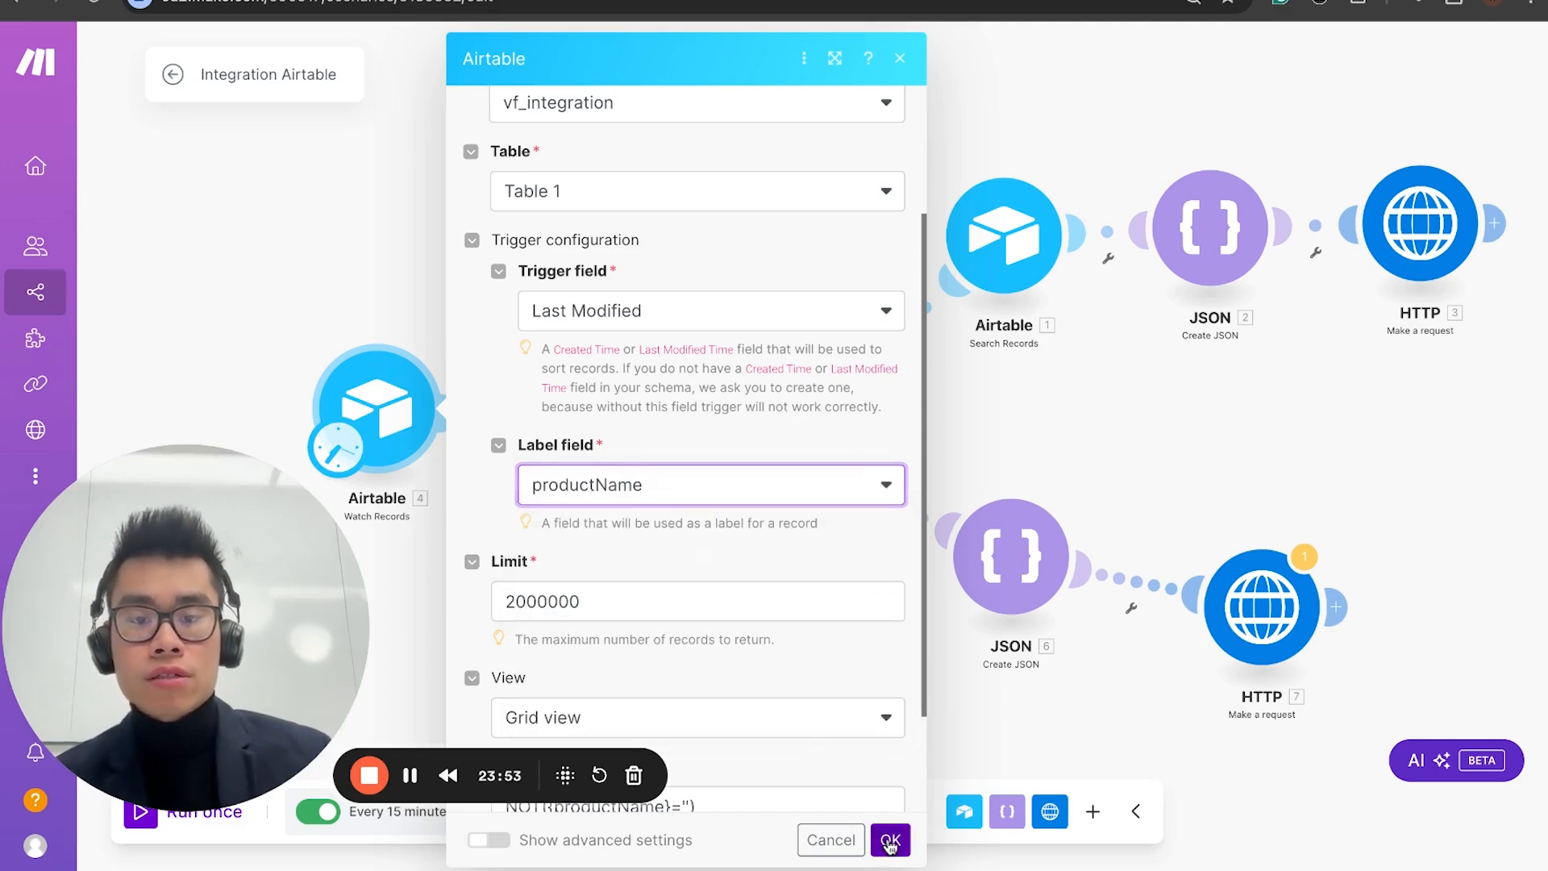
{"action": "scroll", "coordinate": [728, 666], "scroll_direction": "down", "scroll_amount": 2}
{"action": "scroll", "coordinate": [728, 666], "scroll_direction": "up", "scroll_amount": 5}
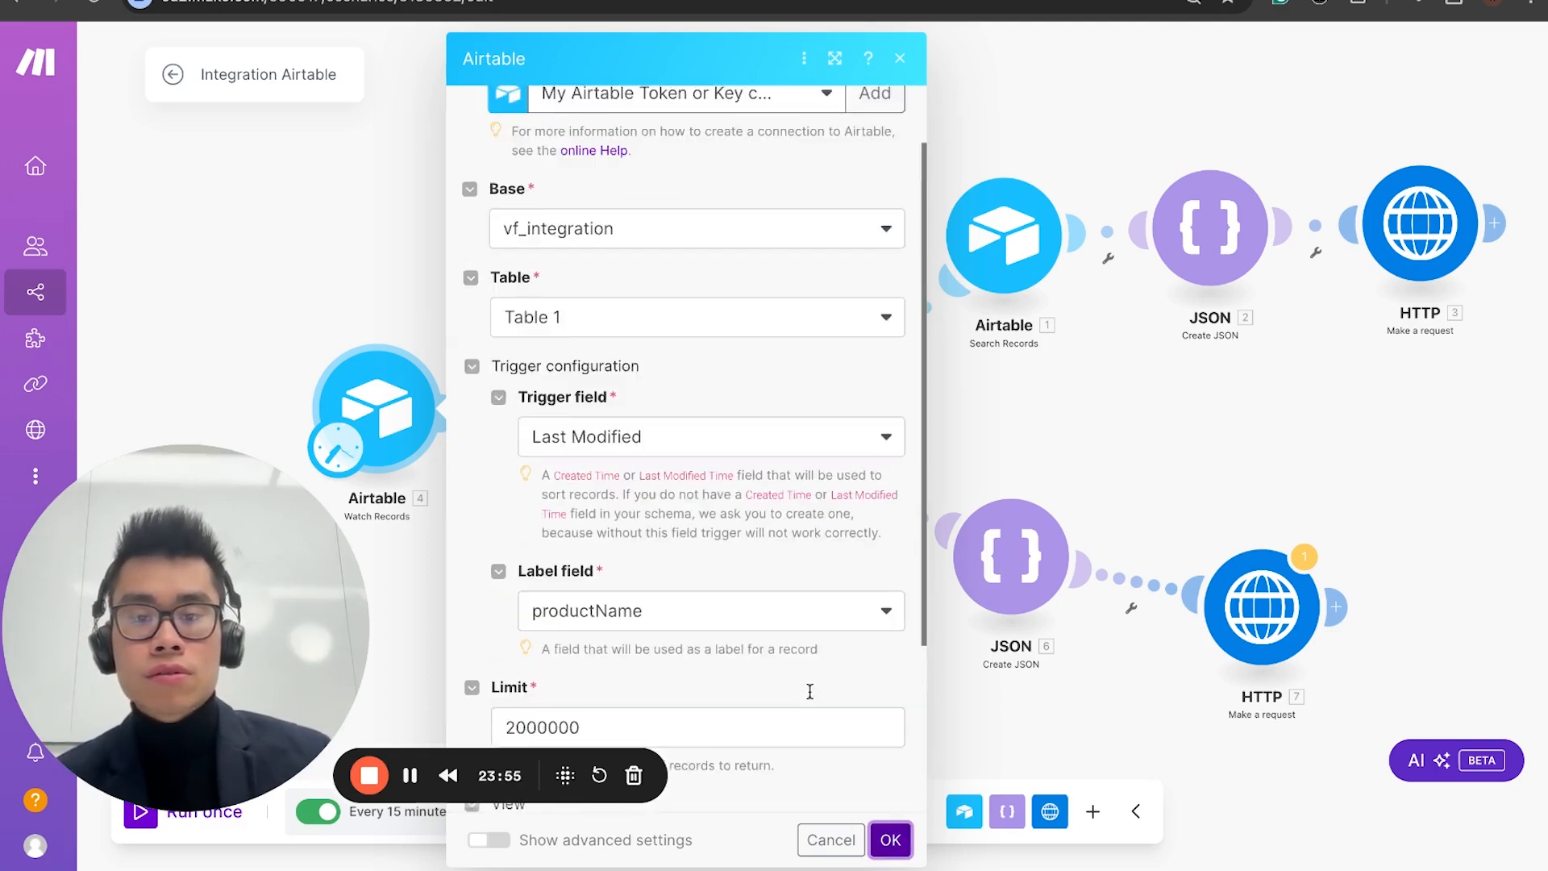
{"action": "left_click", "coordinate": [890, 839]}
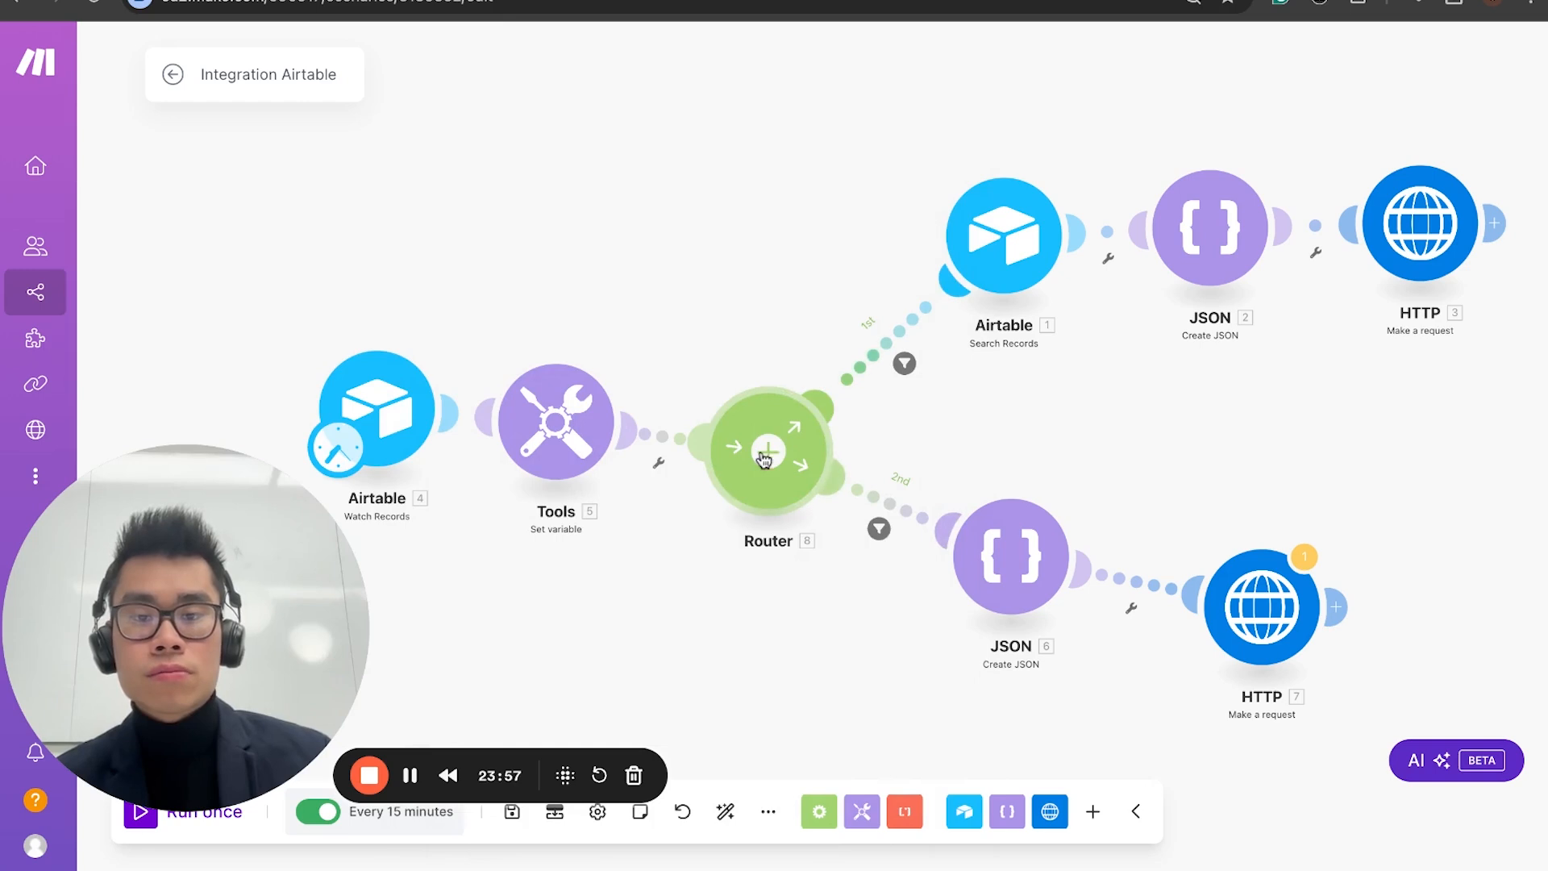
Step: In the first route's filter, replace the plain condition text with the mapped allproducts variable from Set variable, and save the filter
{"action": "left_click_drag", "start_coordinate": [734, 433], "coordinate": [732, 397]}
{"action": "left_click", "coordinate": [893, 337]}
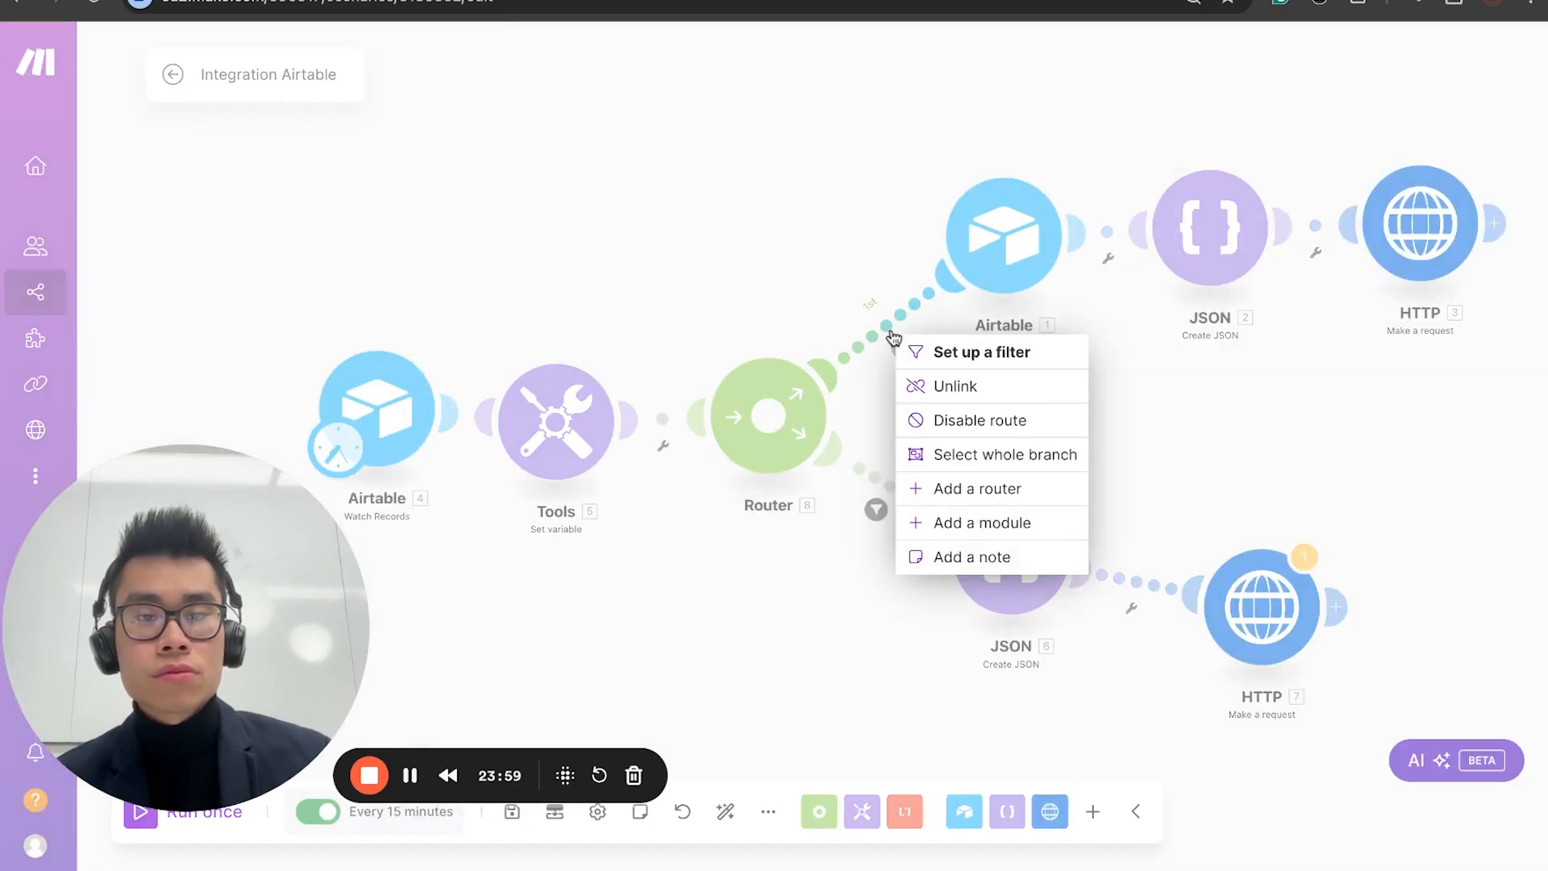
{"action": "left_click", "coordinate": [999, 350]}
{"action": "left_click", "coordinate": [1085, 394]}
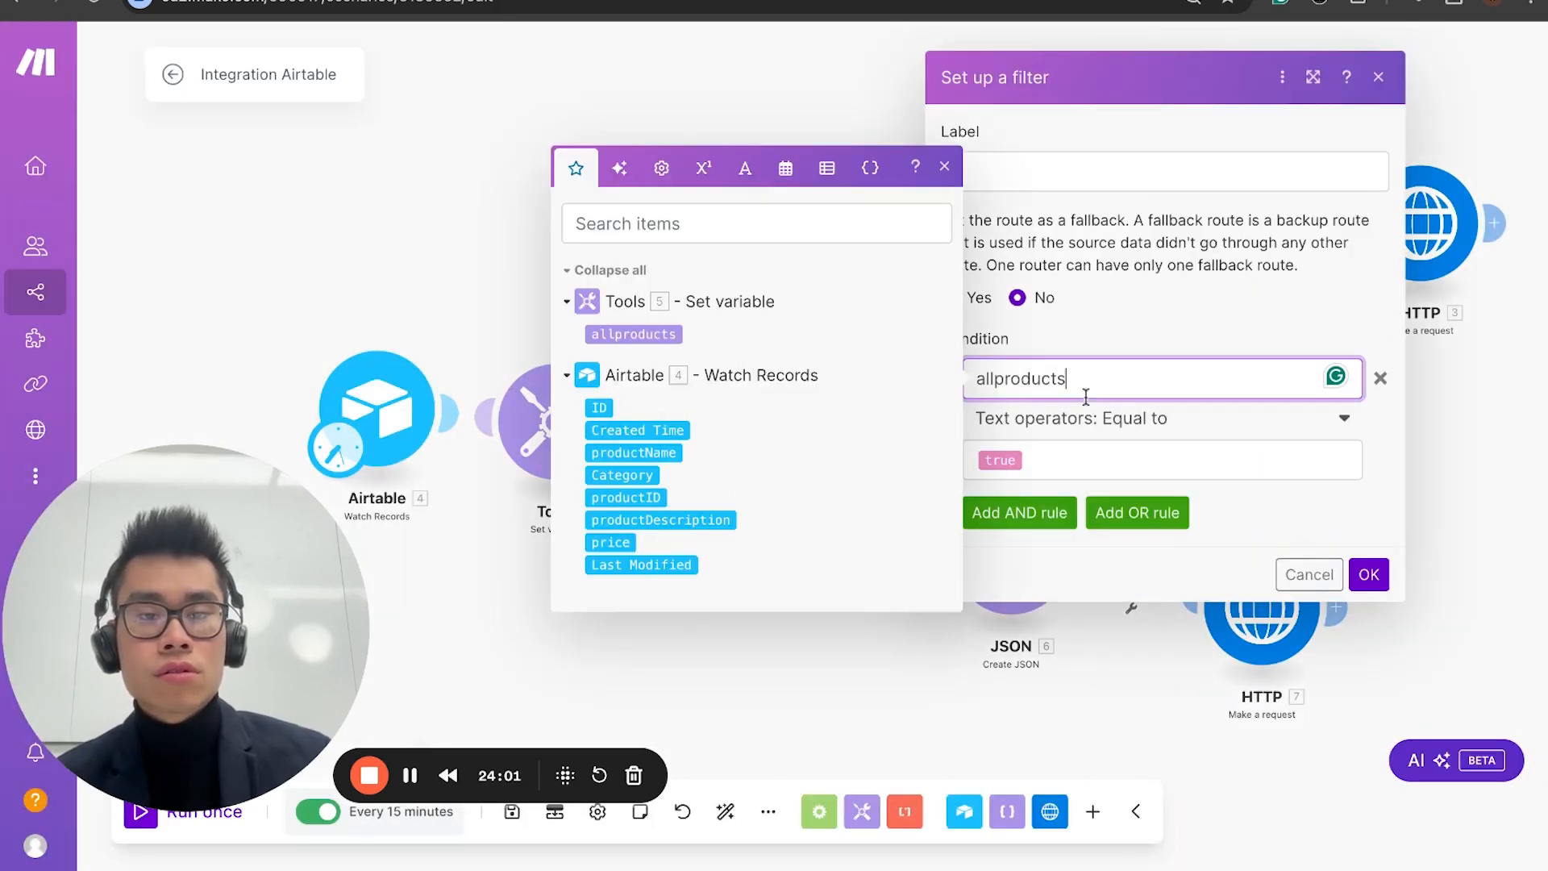
{"action": "double_click", "coordinate": [1085, 393]}
{"action": "key", "text": "BackSpace"}
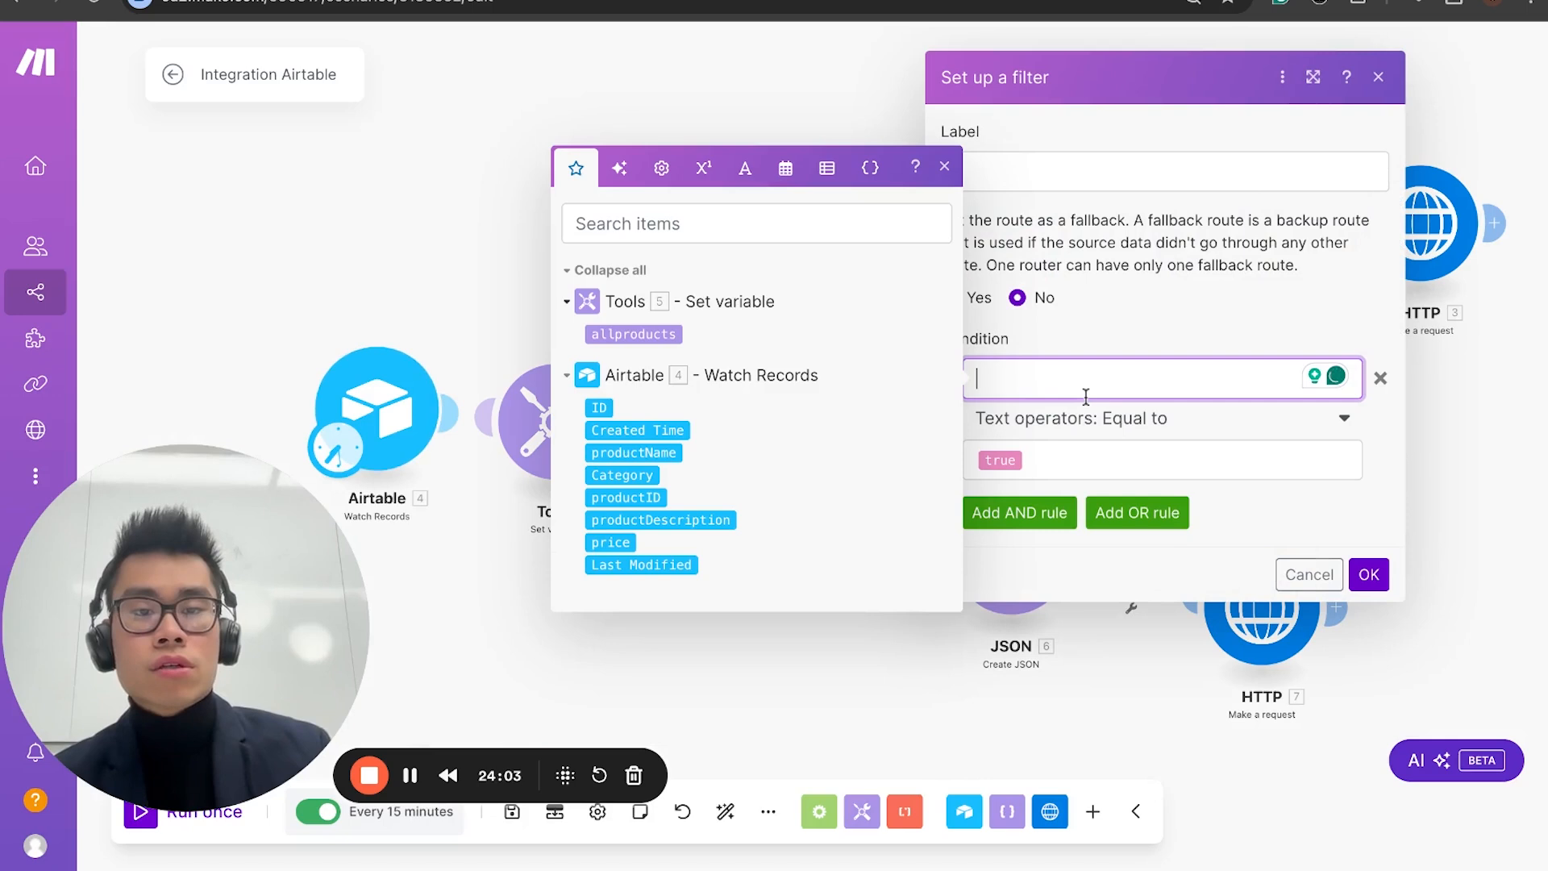
{"action": "left_click", "coordinate": [642, 334]}
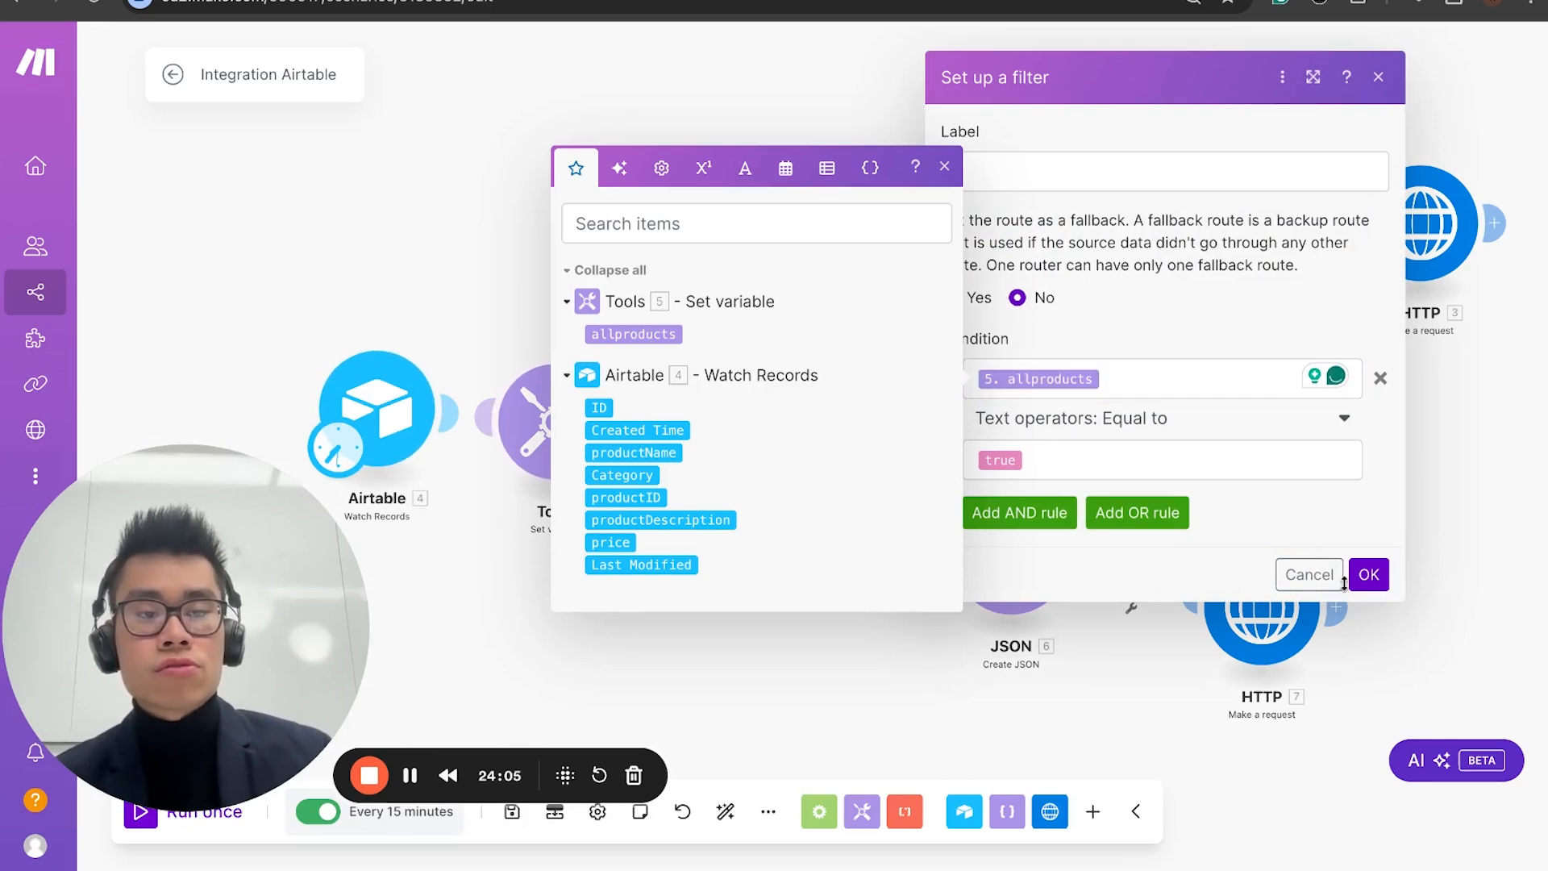
{"action": "left_click", "coordinate": [1370, 582]}
Step: Check the Set variable module, map the second route's filter condition to its allproducts variable, and save the filter
{"action": "left_click", "coordinate": [609, 430]}
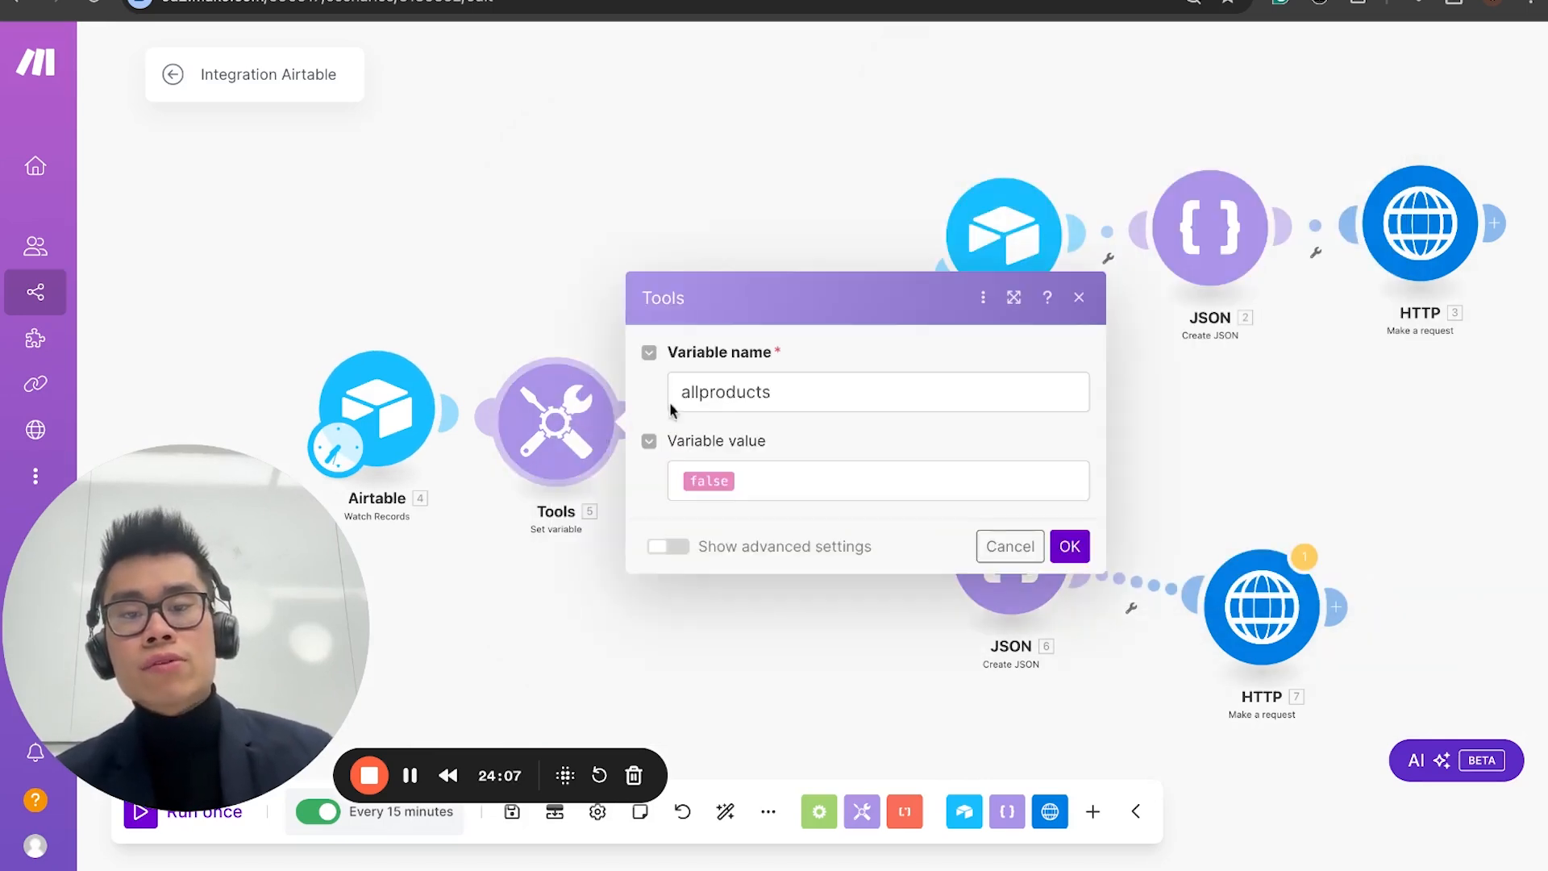
{"action": "left_click", "coordinate": [1070, 542]}
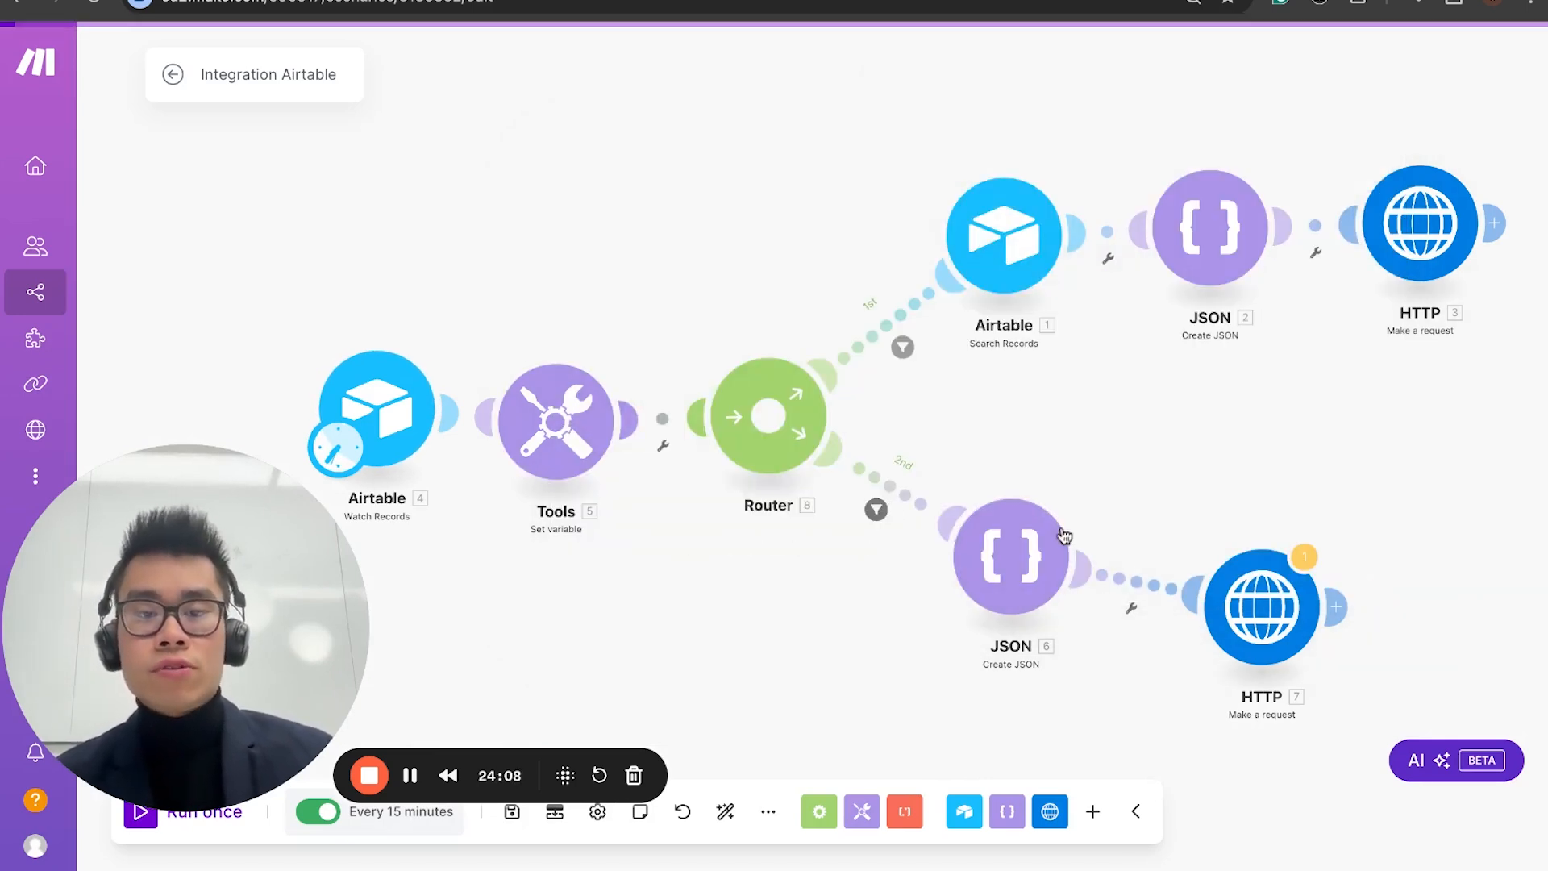
{"action": "left_click", "coordinate": [879, 507]}
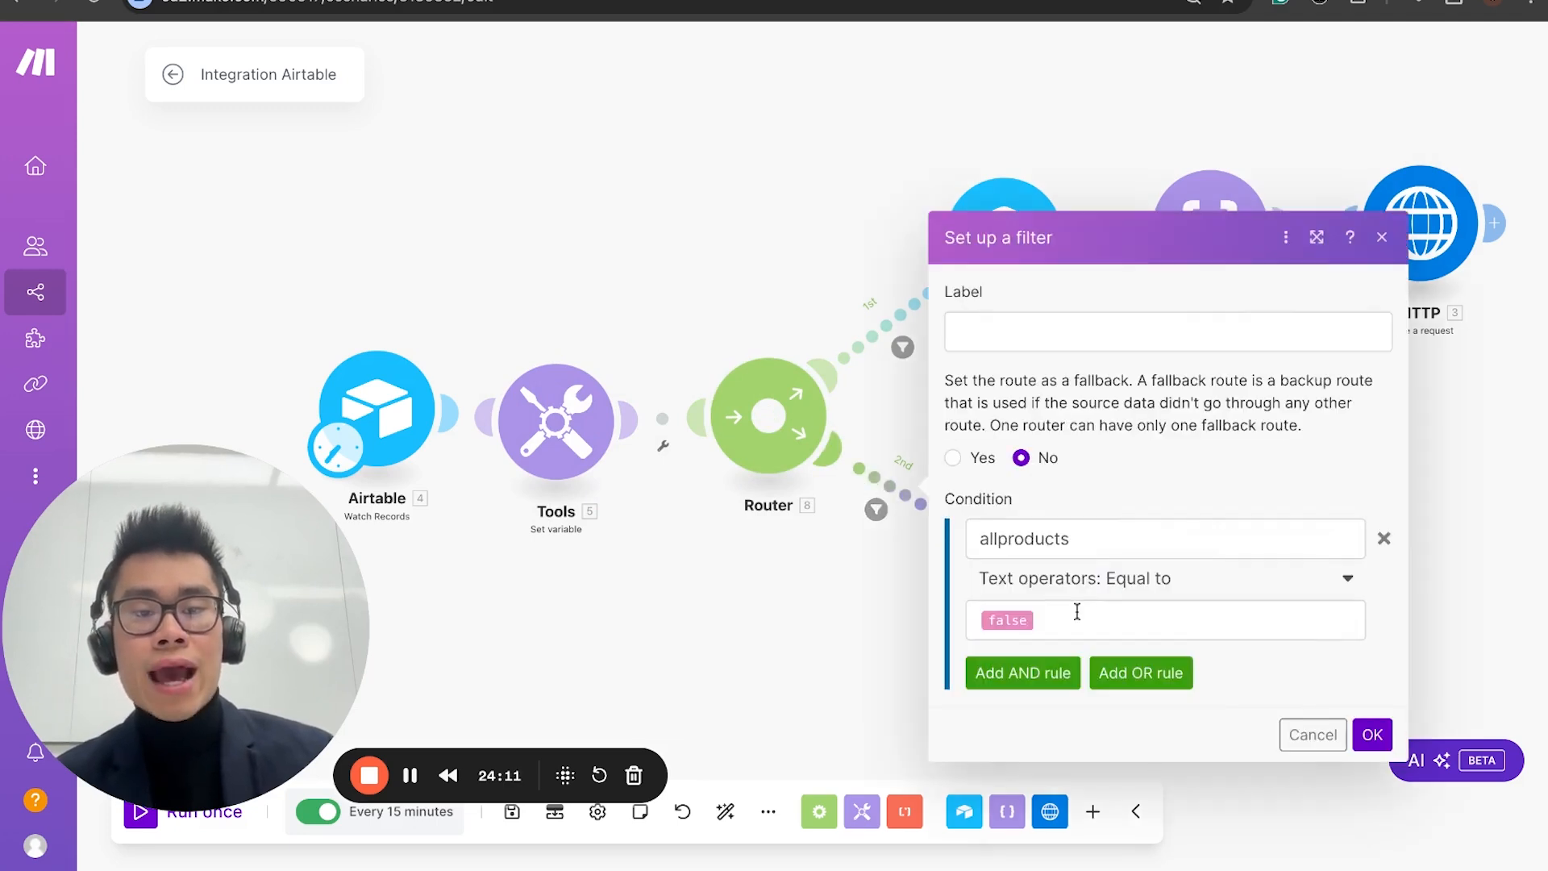
{"action": "left_click", "coordinate": [1092, 536]}
{"action": "double_click", "coordinate": [1093, 535]}
{"action": "key", "text": "BackSpace"}
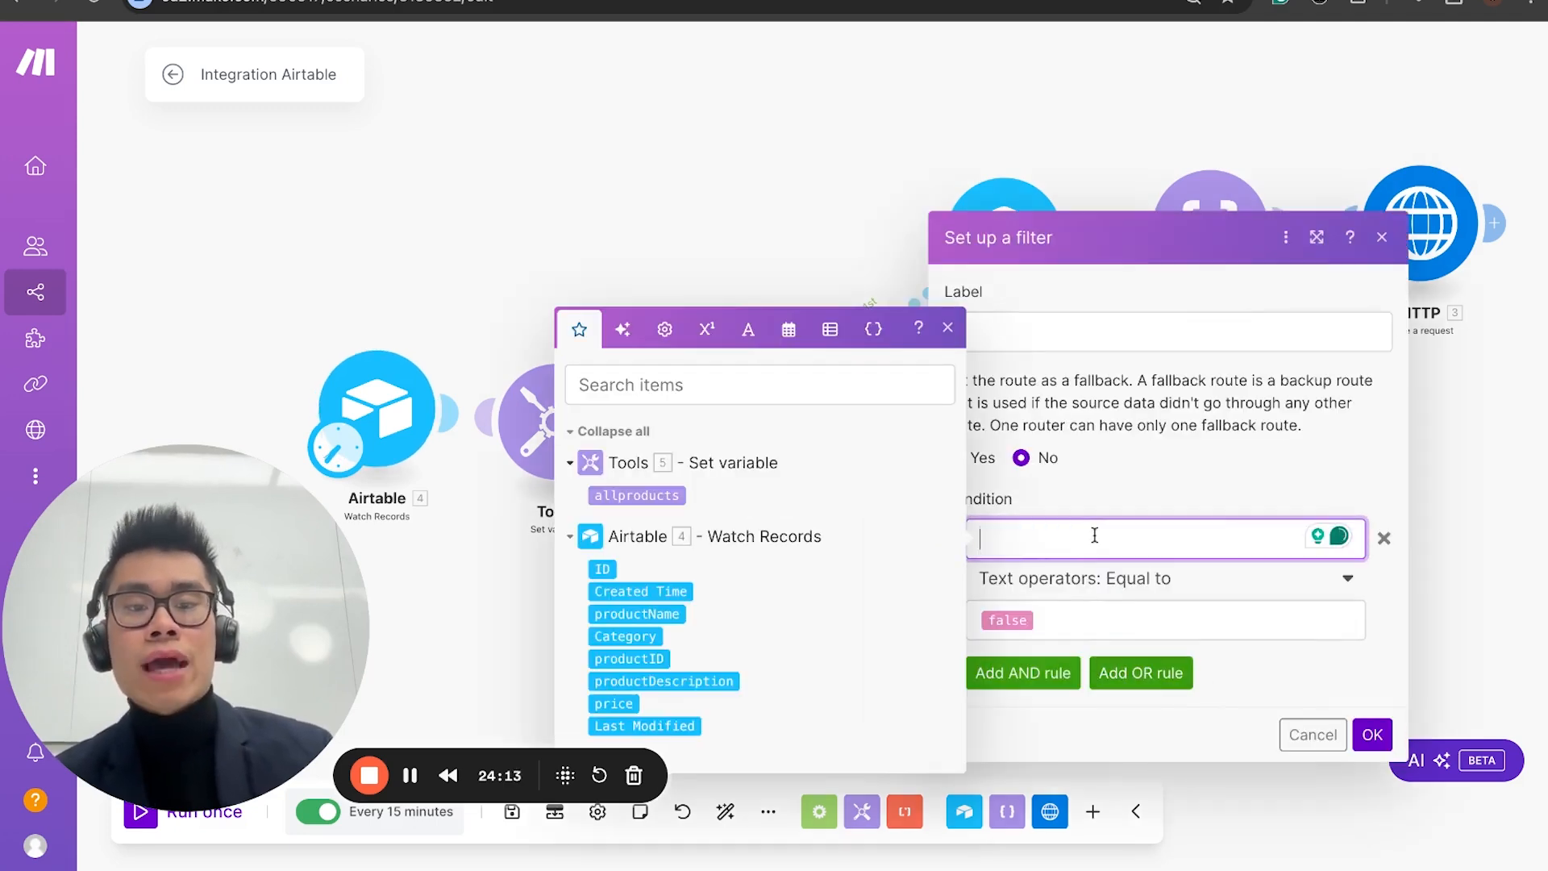
{"action": "left_click", "coordinate": [650, 495]}
{"action": "left_click", "coordinate": [1383, 736]}
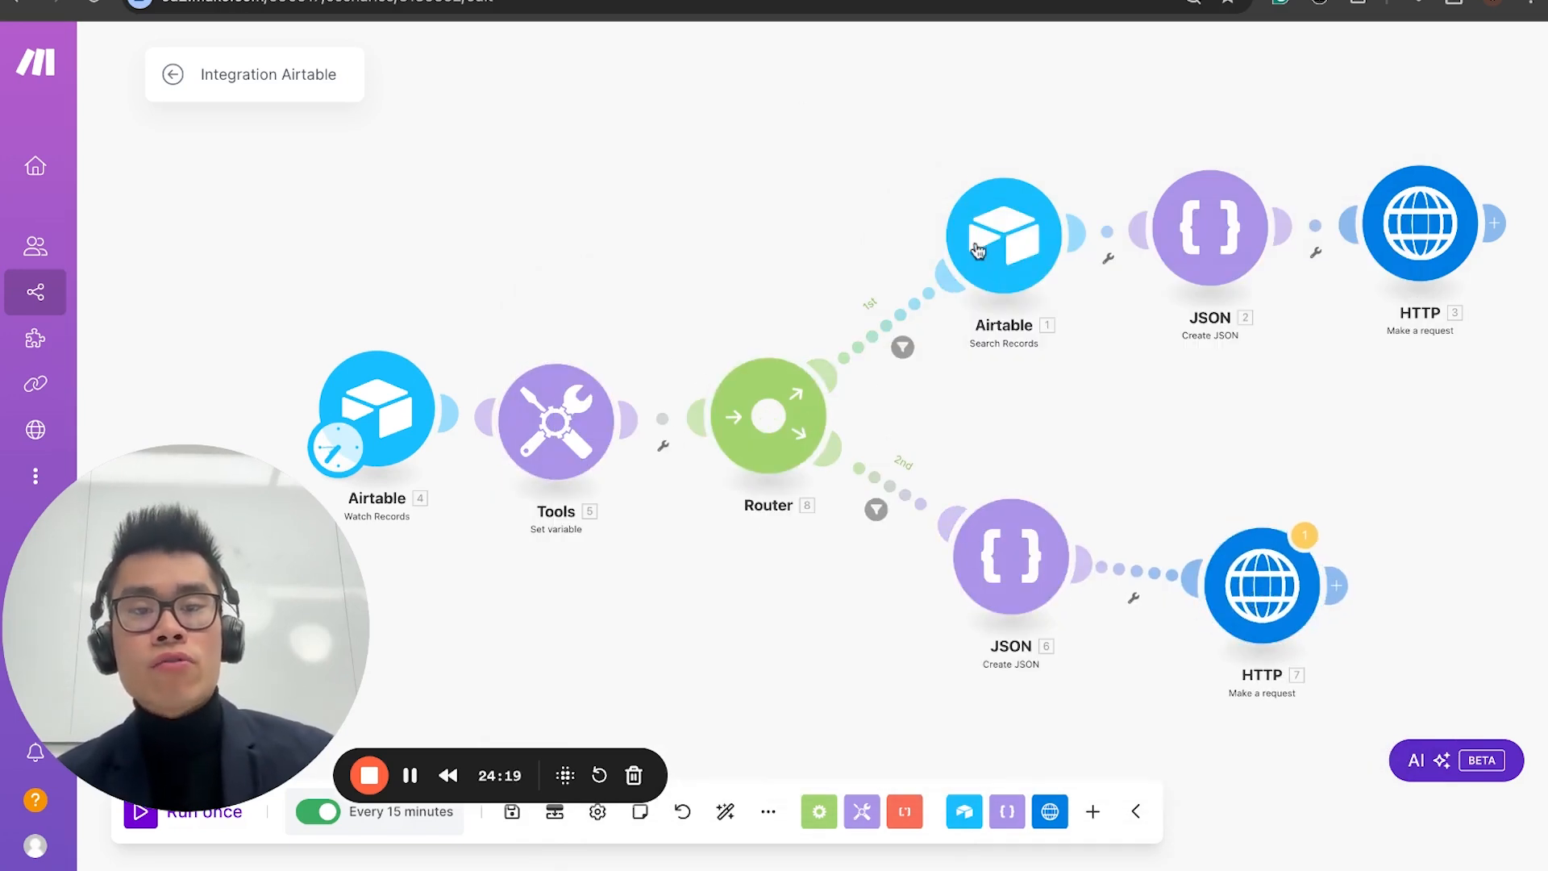
Step: Review the first route's filter, Airtable Search Records and JSON module settings
{"action": "left_click", "coordinate": [890, 330]}
{"action": "left_click", "coordinate": [1369, 574]}
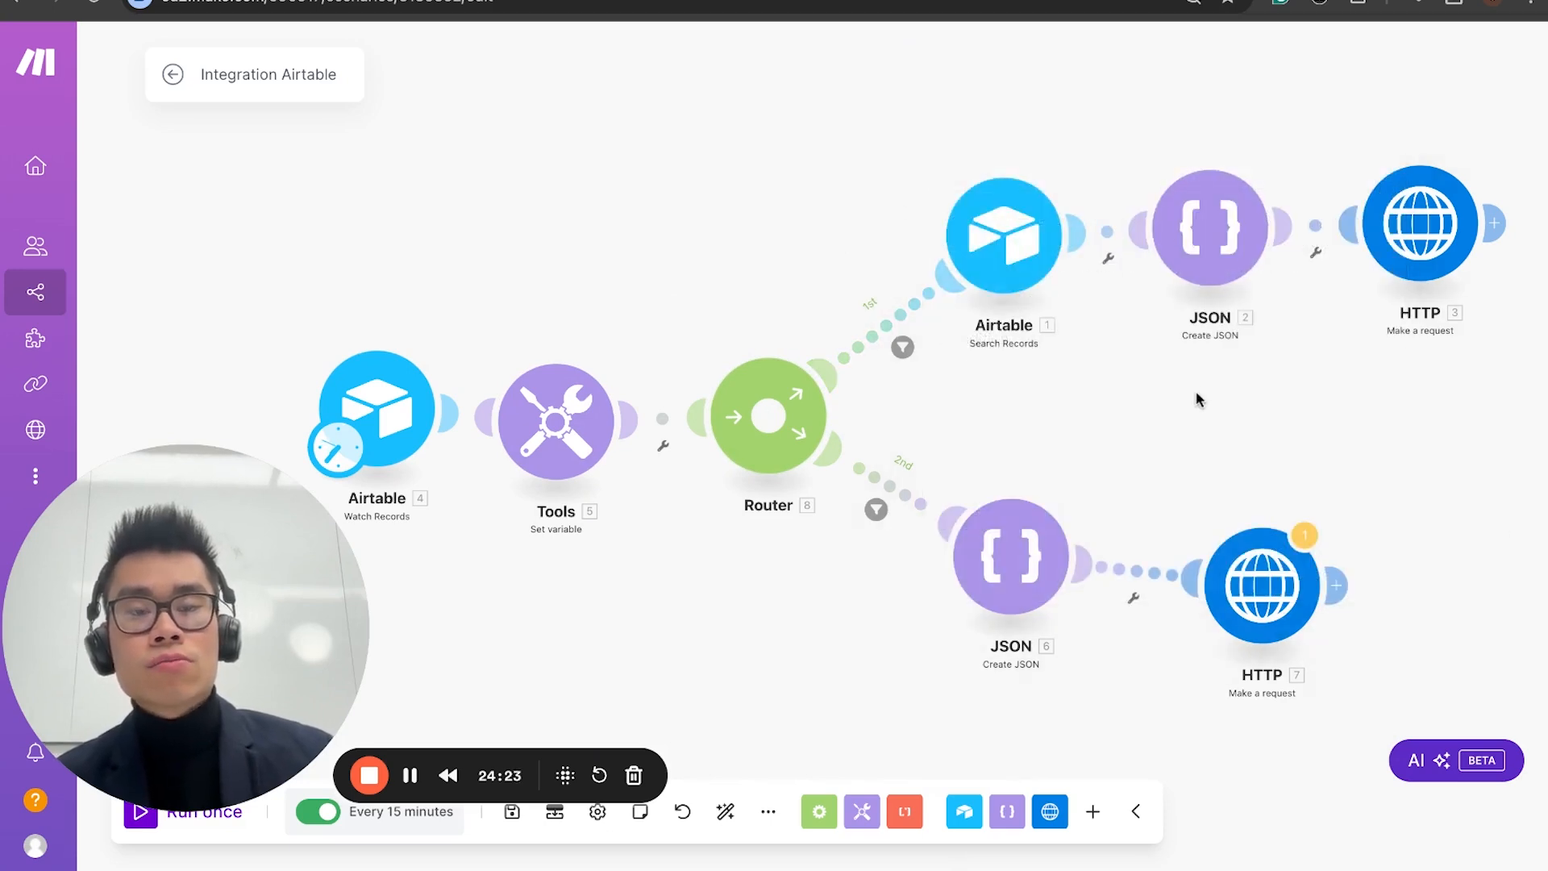
{"action": "left_click_drag", "start_coordinate": [1195, 398], "coordinate": [913, 398]}
{"action": "left_click", "coordinate": [762, 232]}
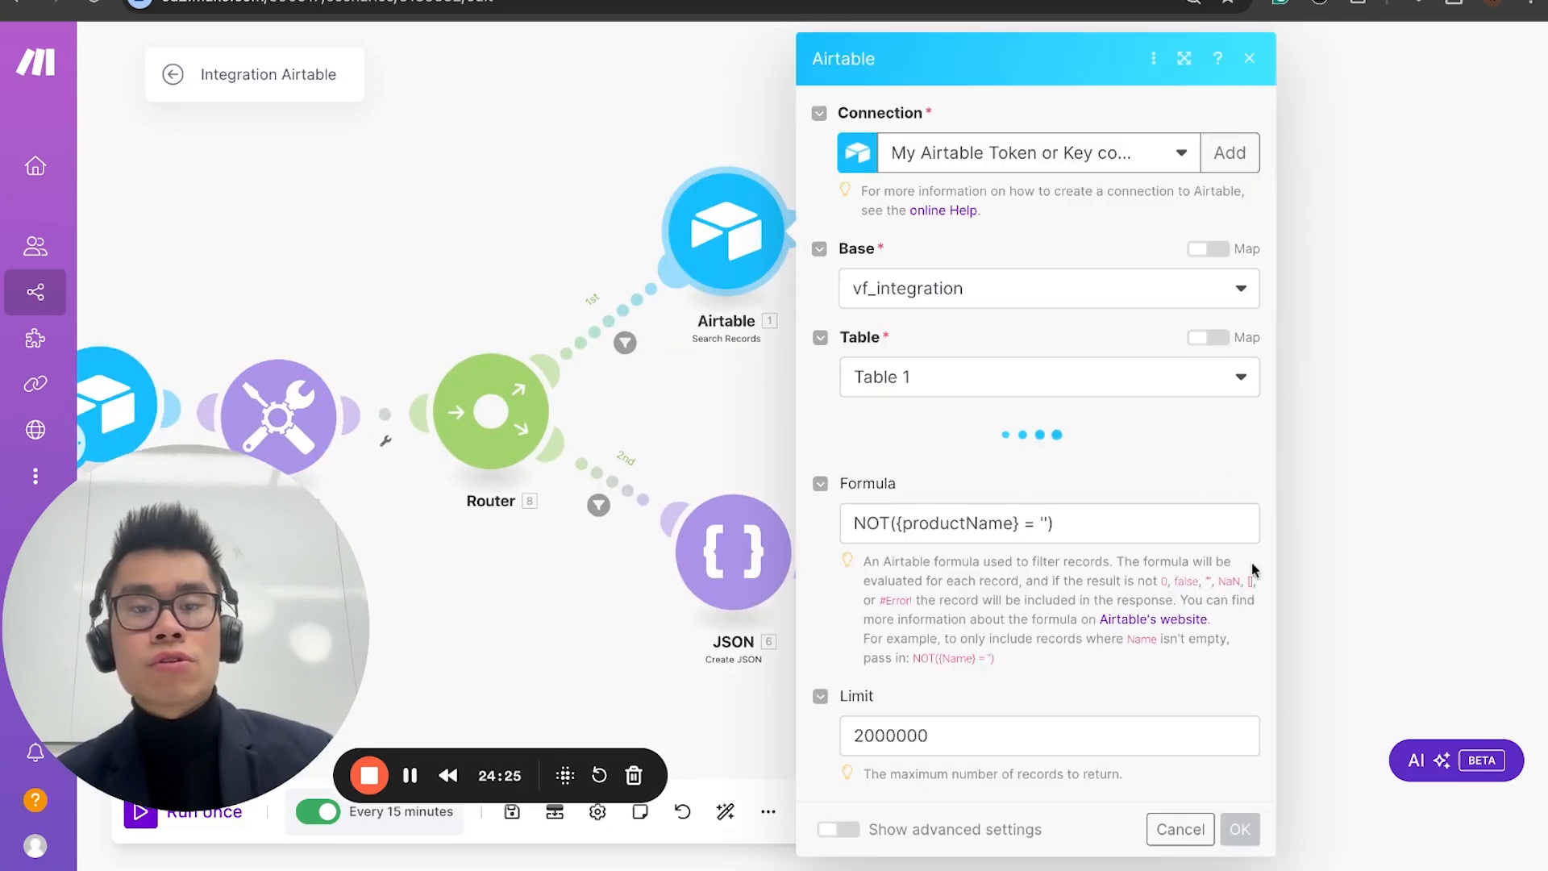
{"action": "left_click", "coordinate": [1353, 574]}
{"action": "left_click", "coordinate": [945, 252]}
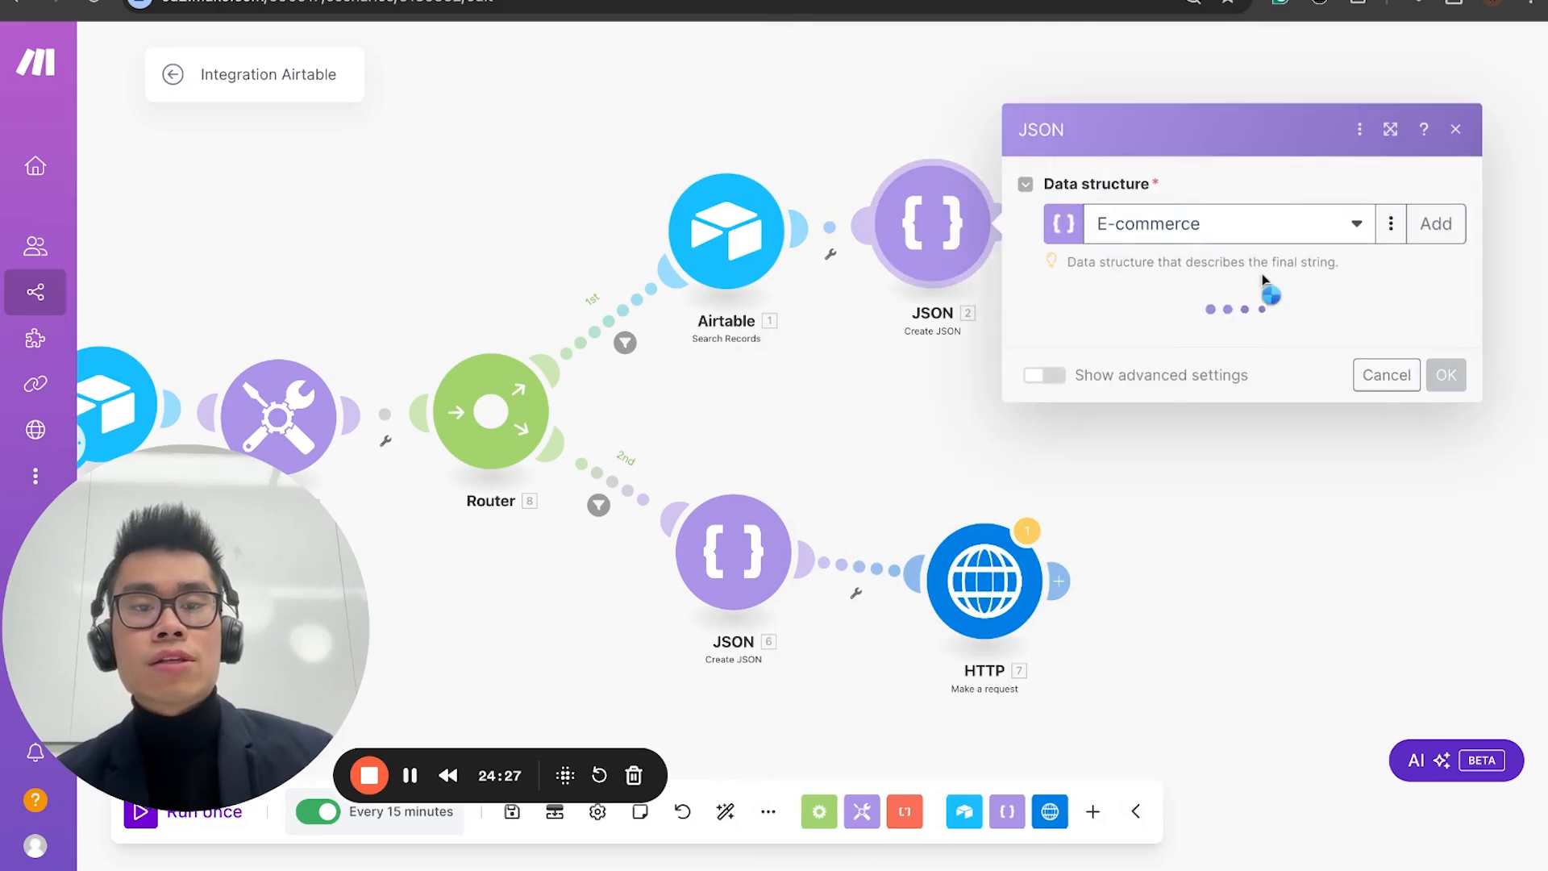
{"action": "left_click", "coordinate": [1446, 690]}
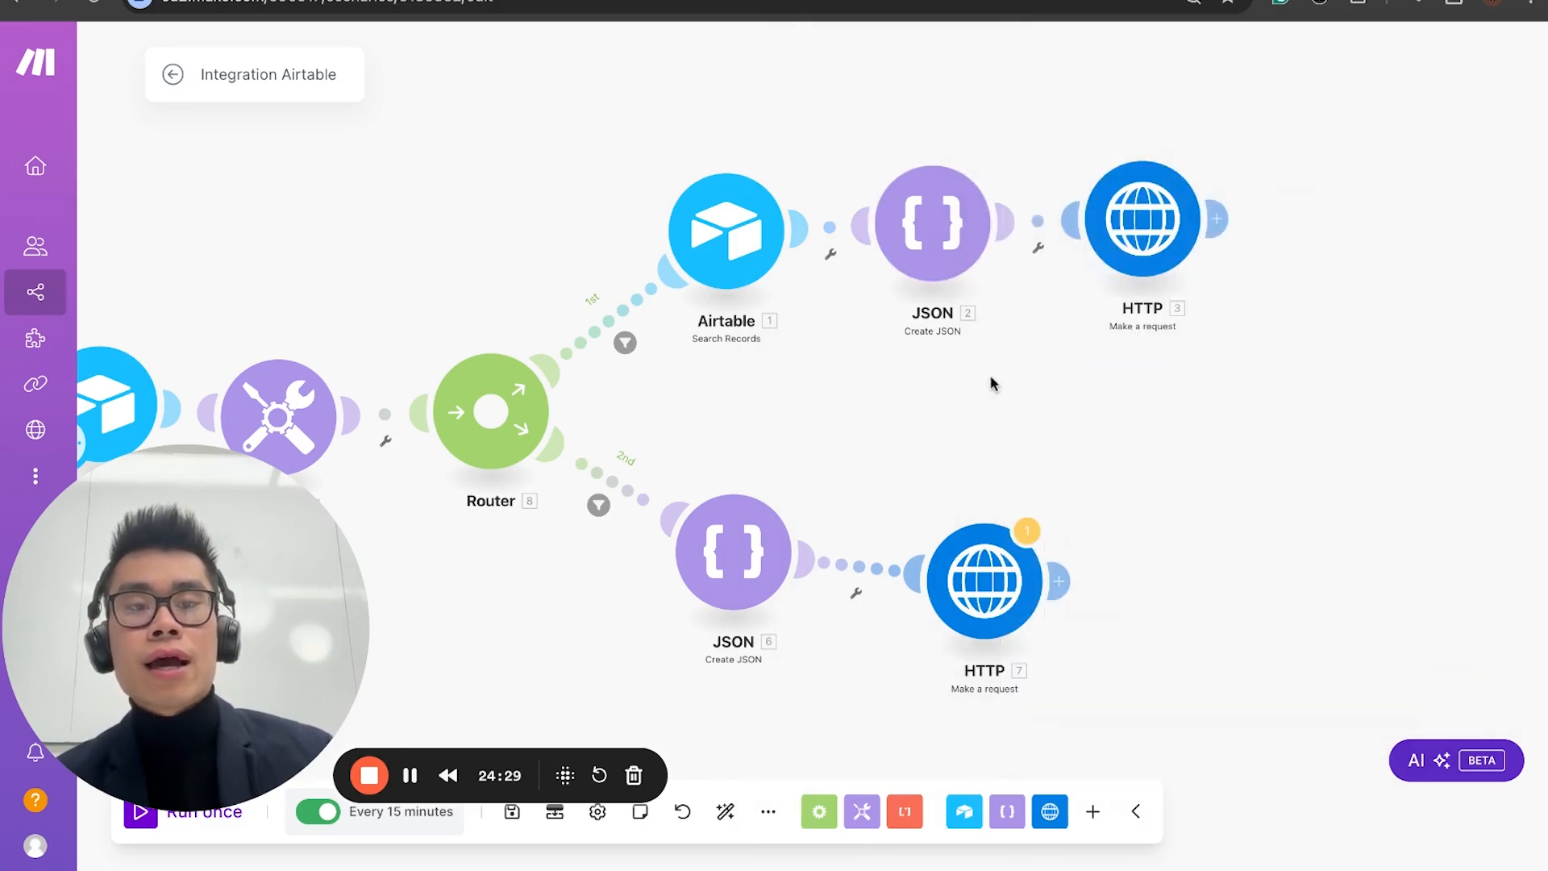
Step: Switch to the Airtable vf_integration base and add a blank third record to Table 1
{"action": "left_click", "coordinate": [347, 0]}
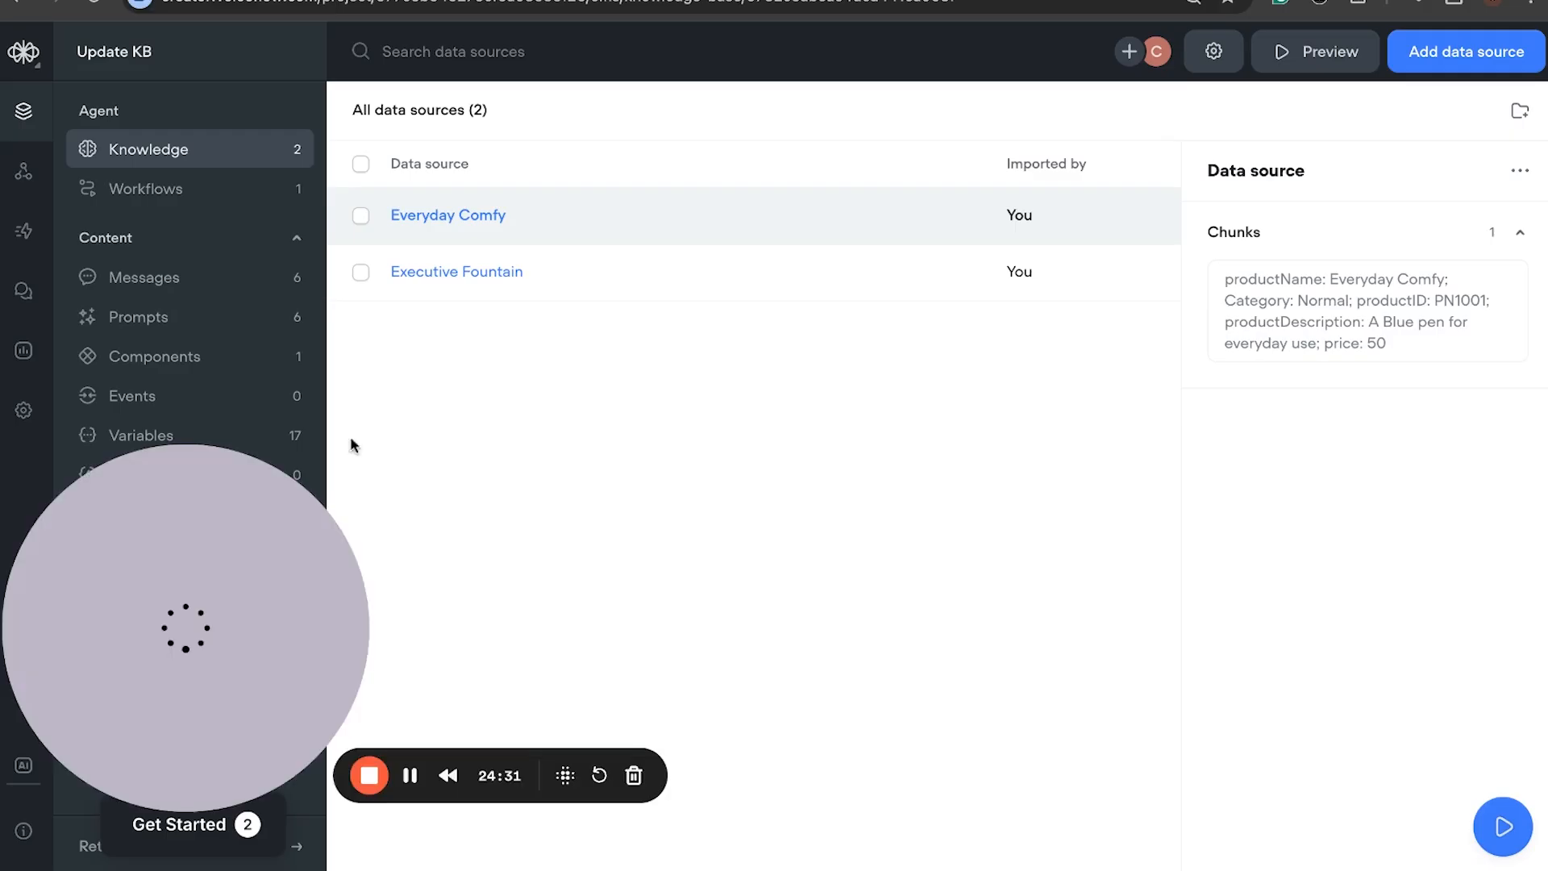
{"action": "left_click", "coordinate": [564, 0]}
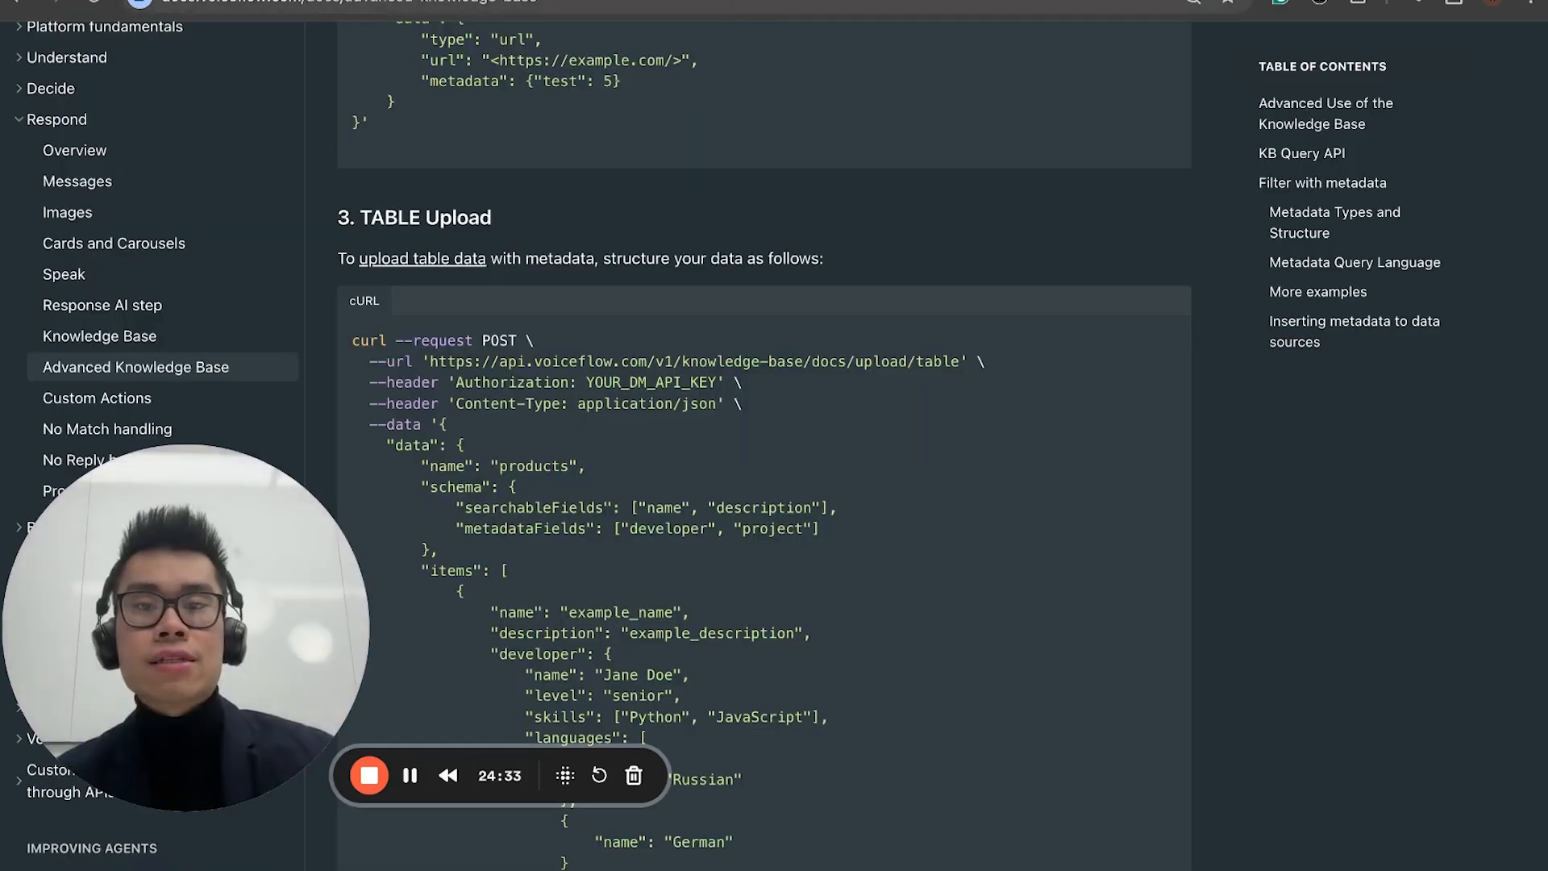
{"action": "left_click", "coordinate": [266, 0]}
{"action": "left_click", "coordinate": [400, 293]}
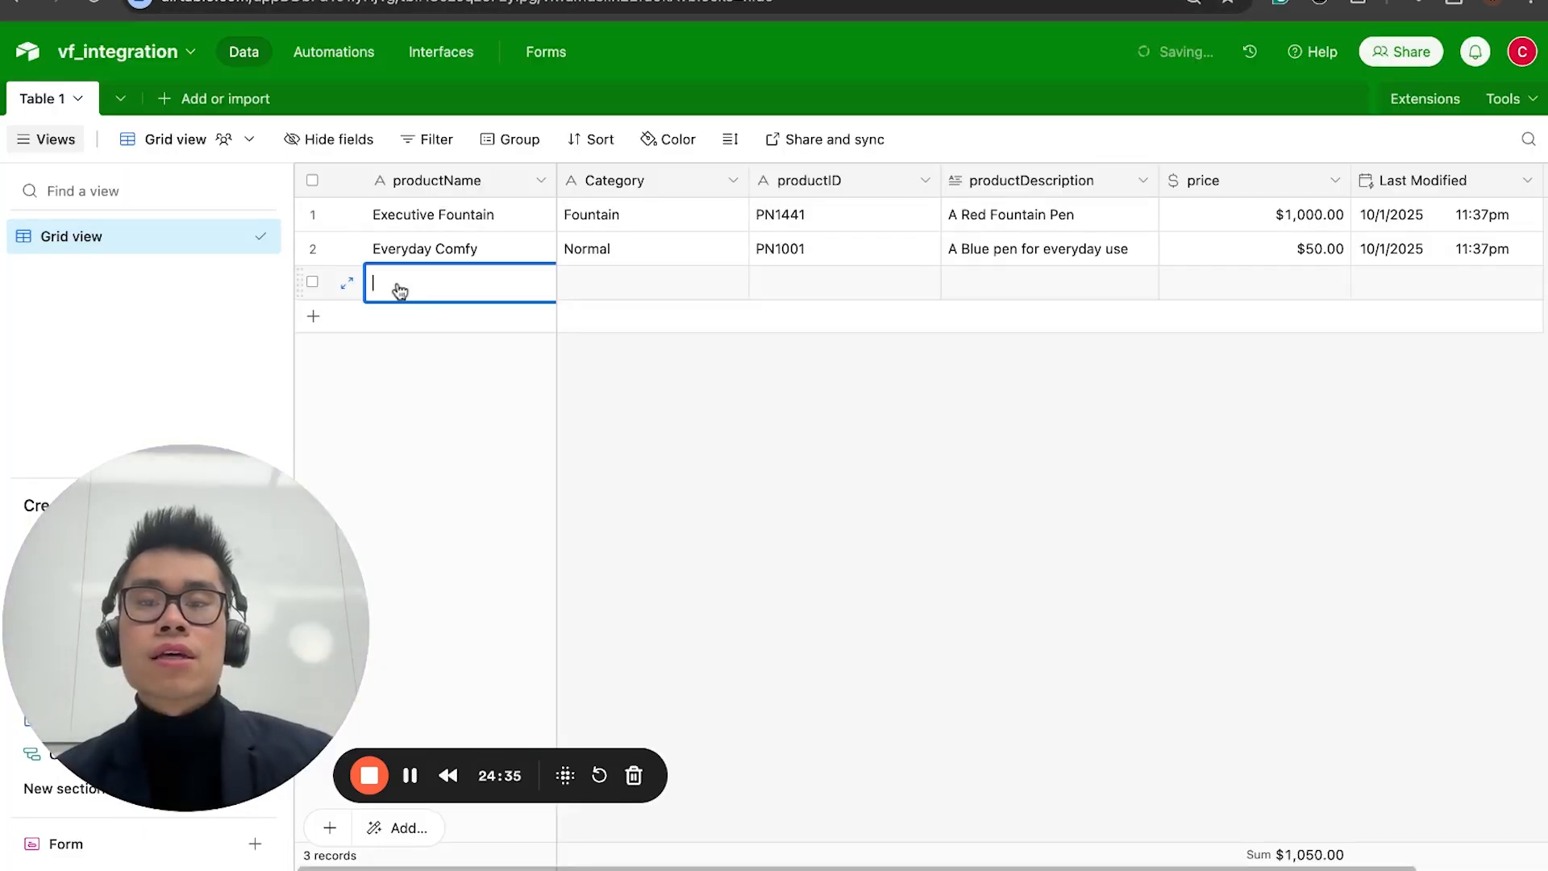
Step: Return to Make, review the Airtable Watch Records trigger settings, and confirm them
{"action": "left_click", "coordinate": [311, 4]}
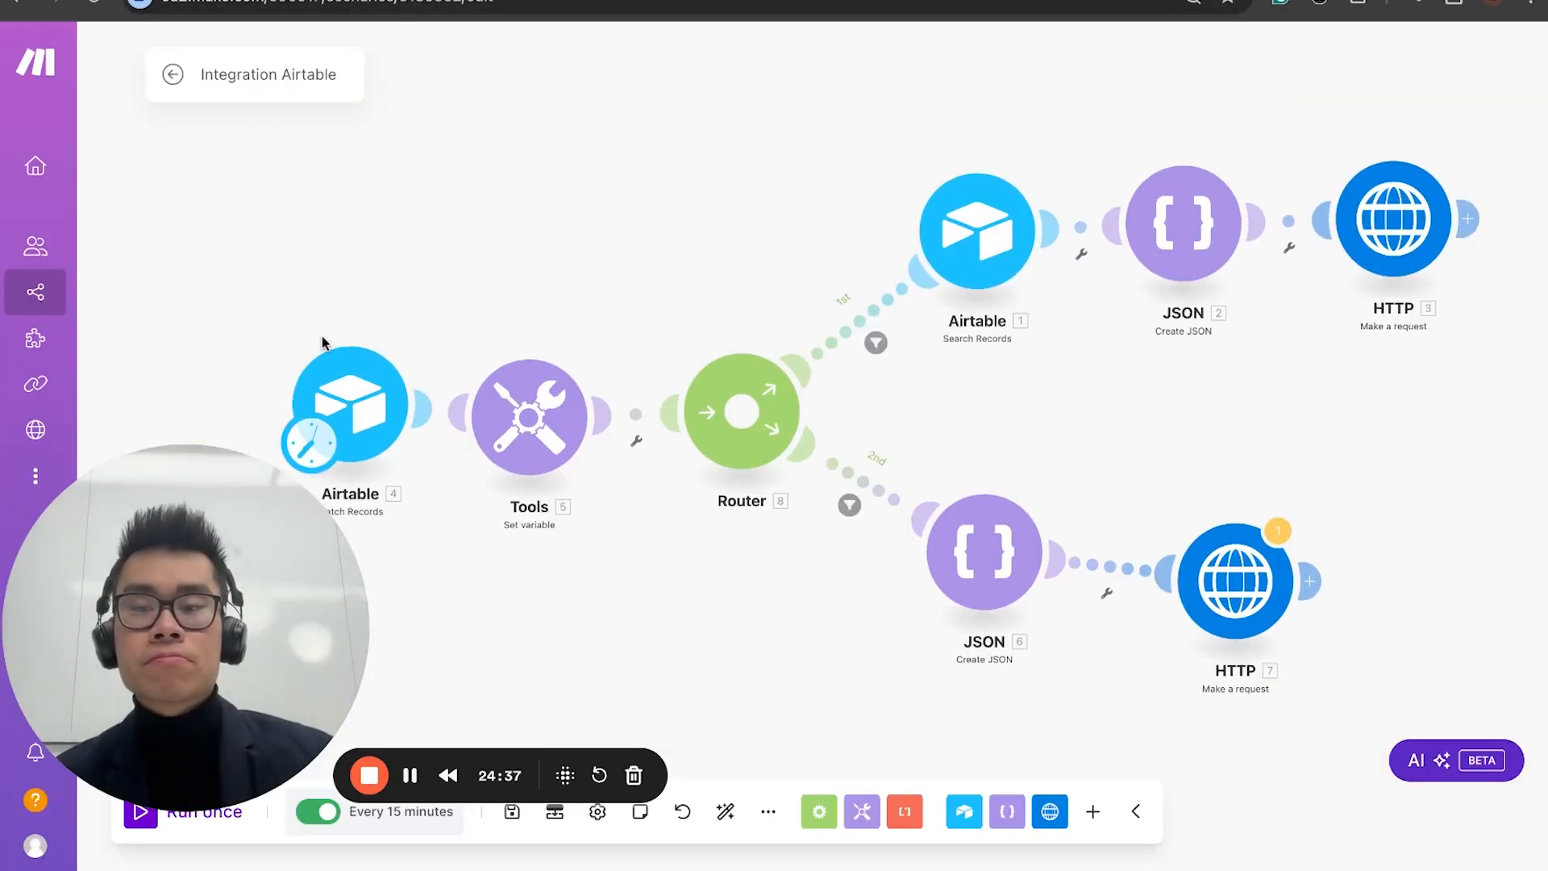
{"action": "left_click", "coordinate": [374, 407]}
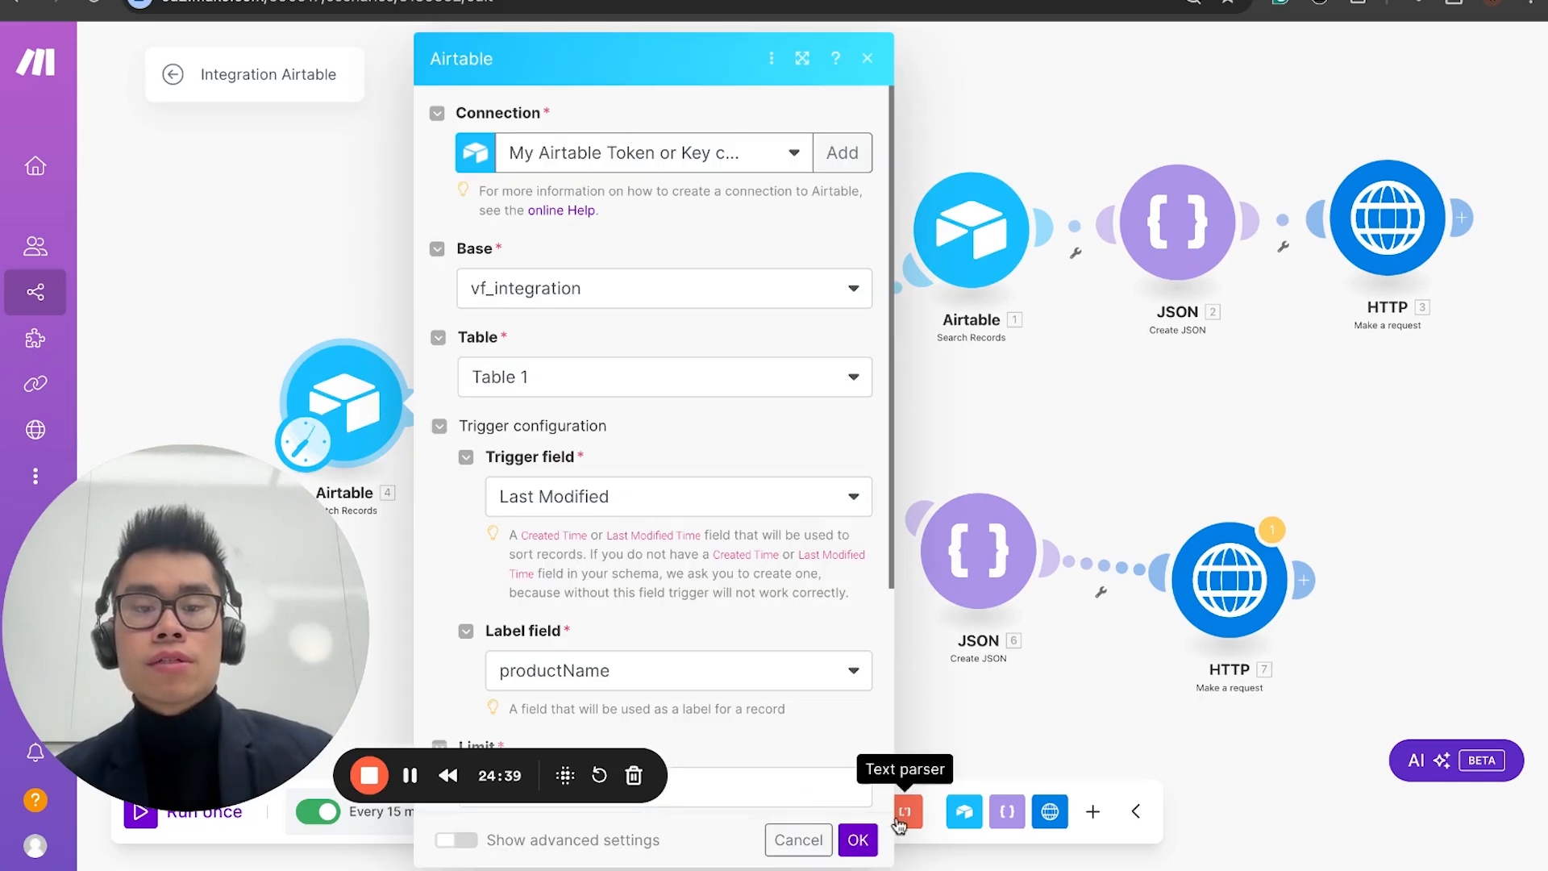
{"action": "left_click", "coordinate": [858, 839]}
Step: In Airtable, fill the third record with productName ddd, Category dd, productID ddd and productDescription d
{"action": "left_click", "coordinate": [636, 13]}
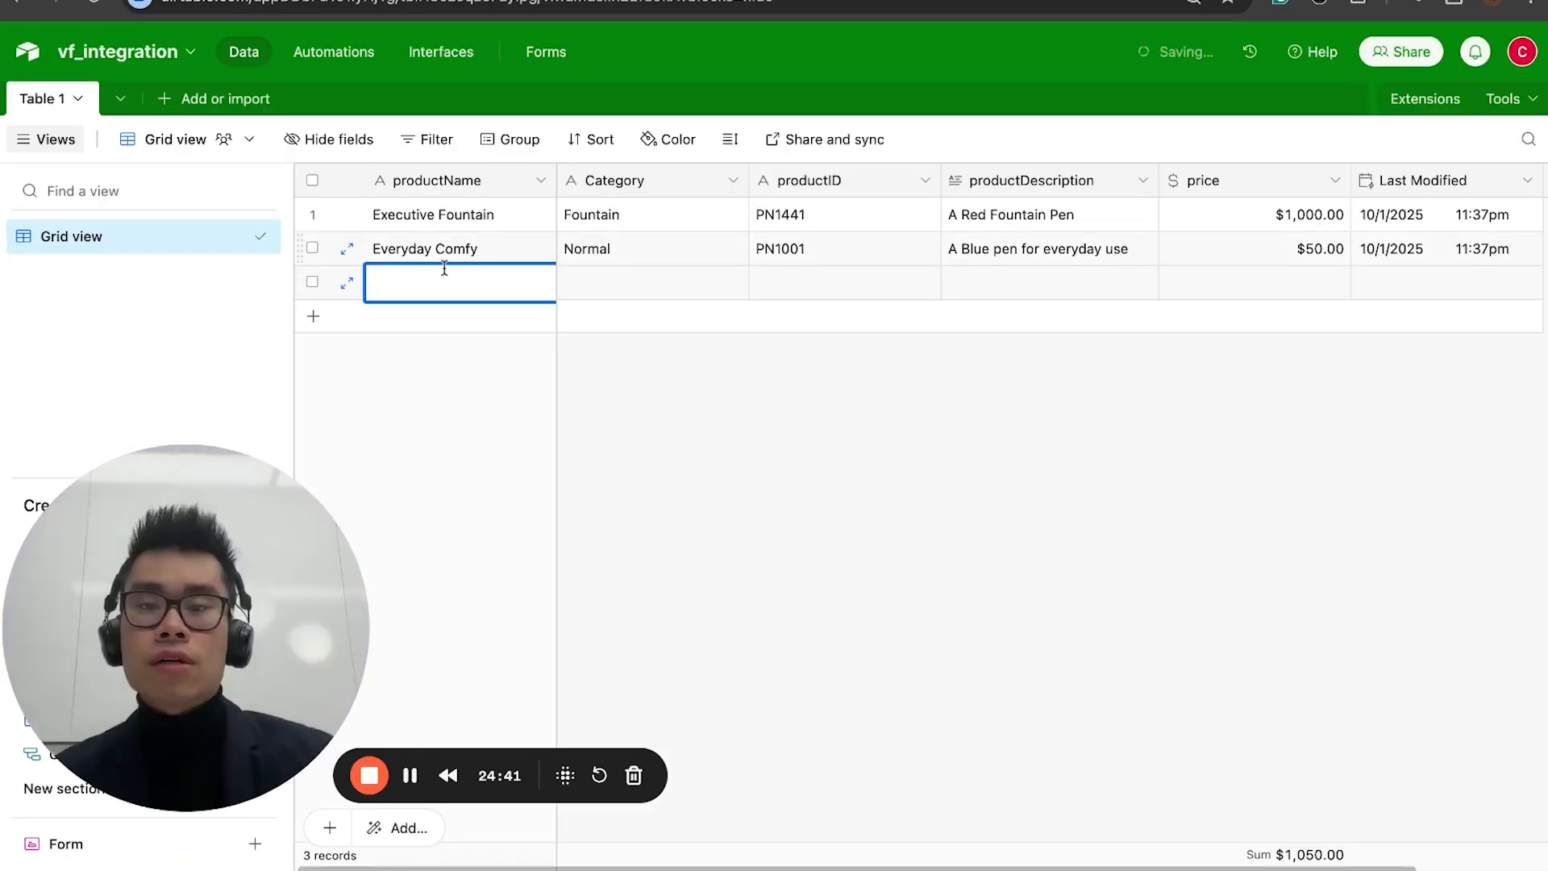
{"action": "key", "text": "Tab"}
{"action": "type", "text": "dd"}
{"action": "key", "text": "Tab"}
{"action": "type", "text": "ddd"}
{"action": "key", "text": "Tab"}
{"action": "type", "text": "d"}
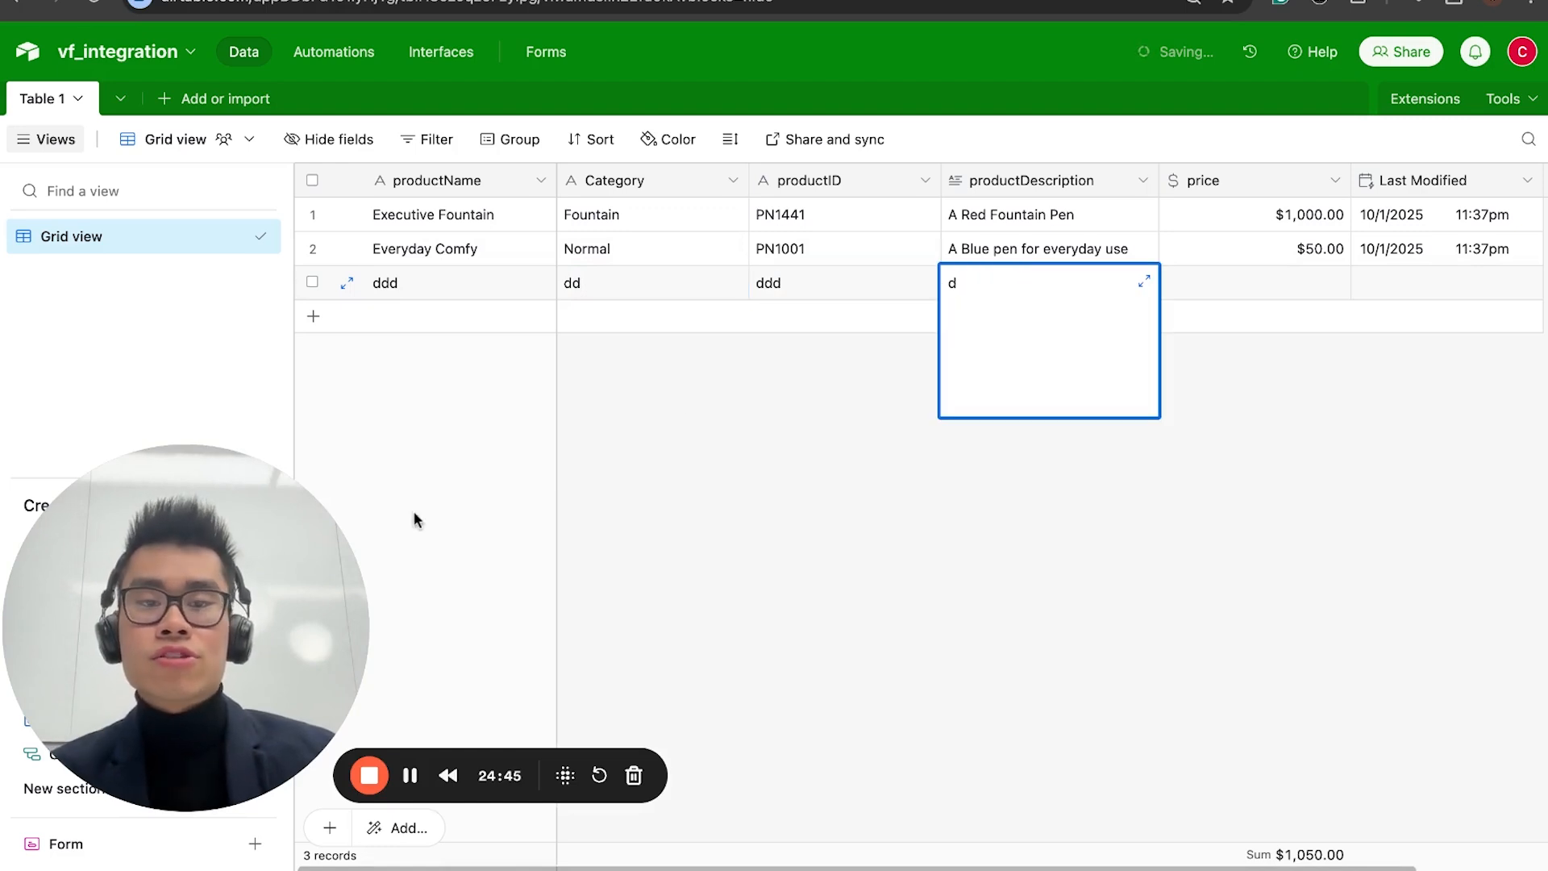
{"action": "left_click", "coordinate": [691, 417]}
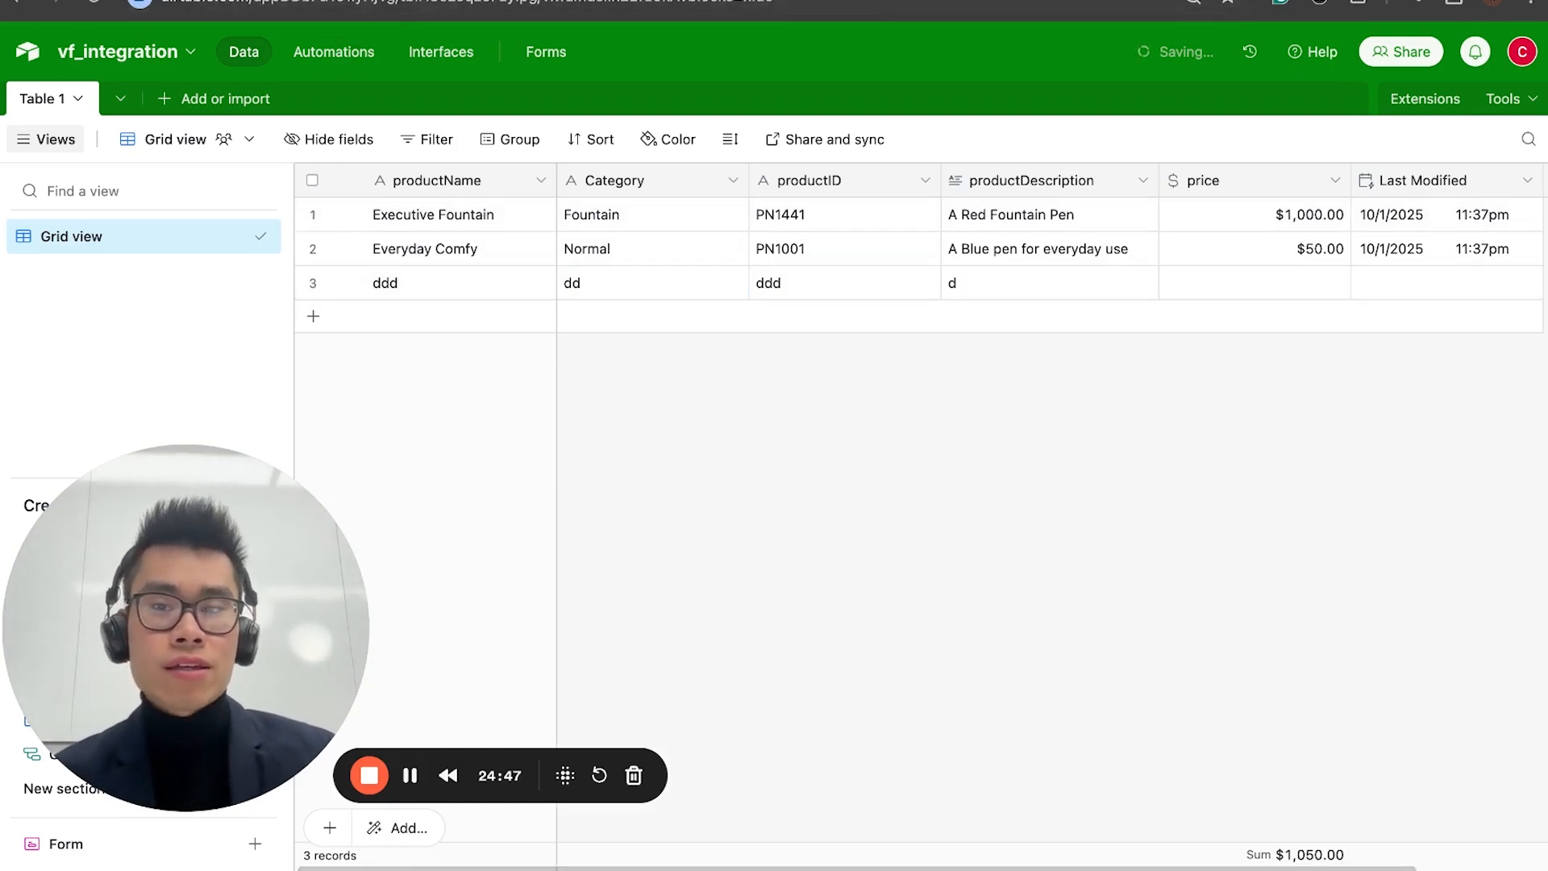
Step: Check the new record's Last Modified value in the Airtable grid
{"action": "left_click", "coordinate": [323, 1]}
{"action": "left_click", "coordinate": [516, 1]}
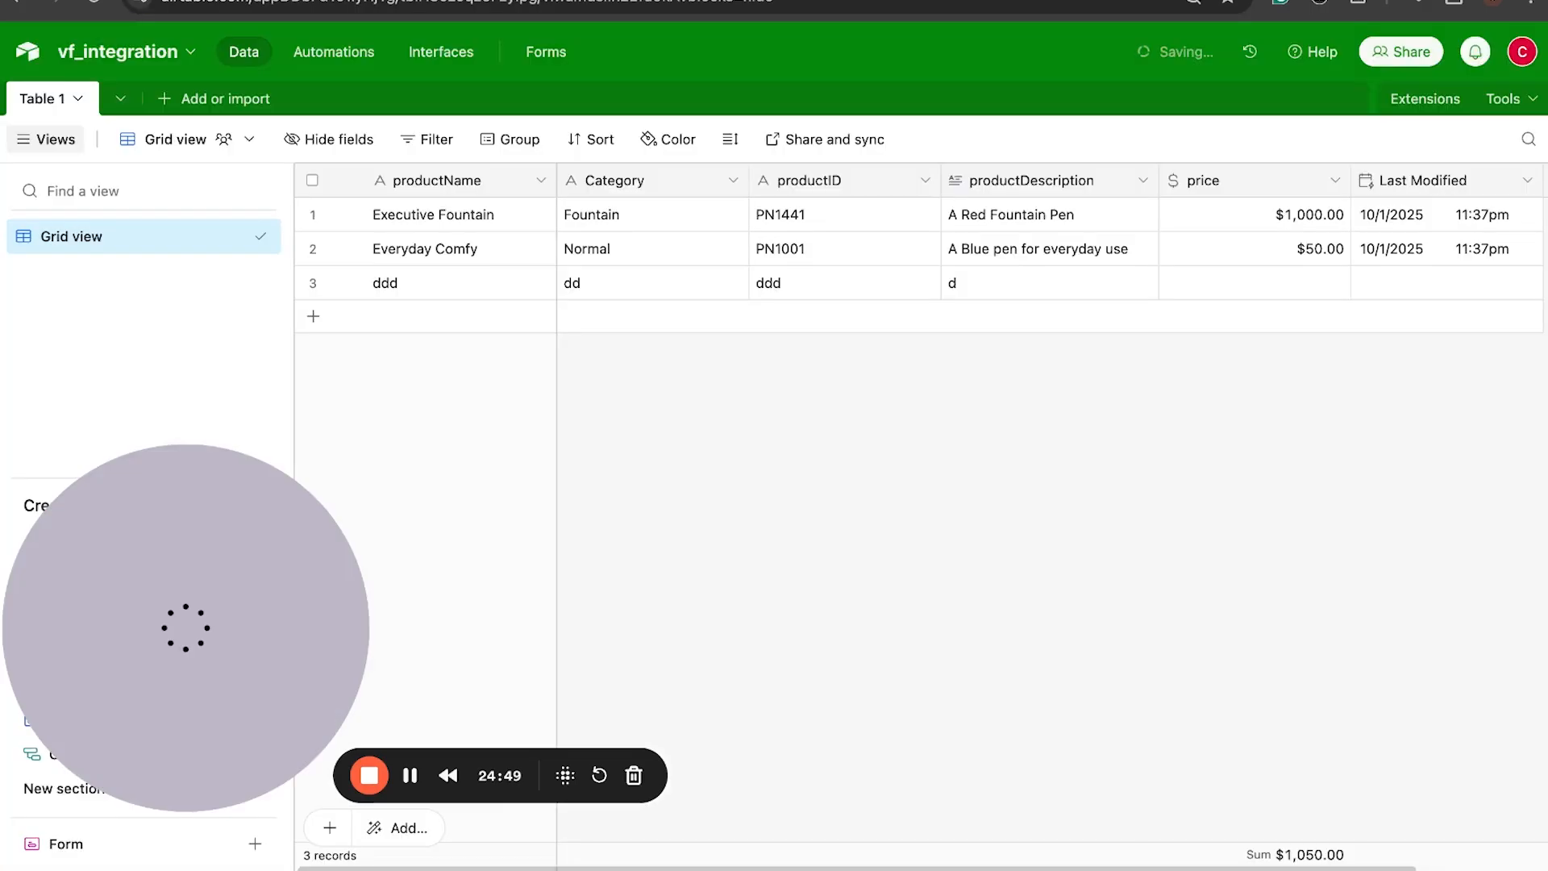
{"action": "scroll", "coordinate": [968, 387], "scroll_direction": "right", "scroll_amount": 2}
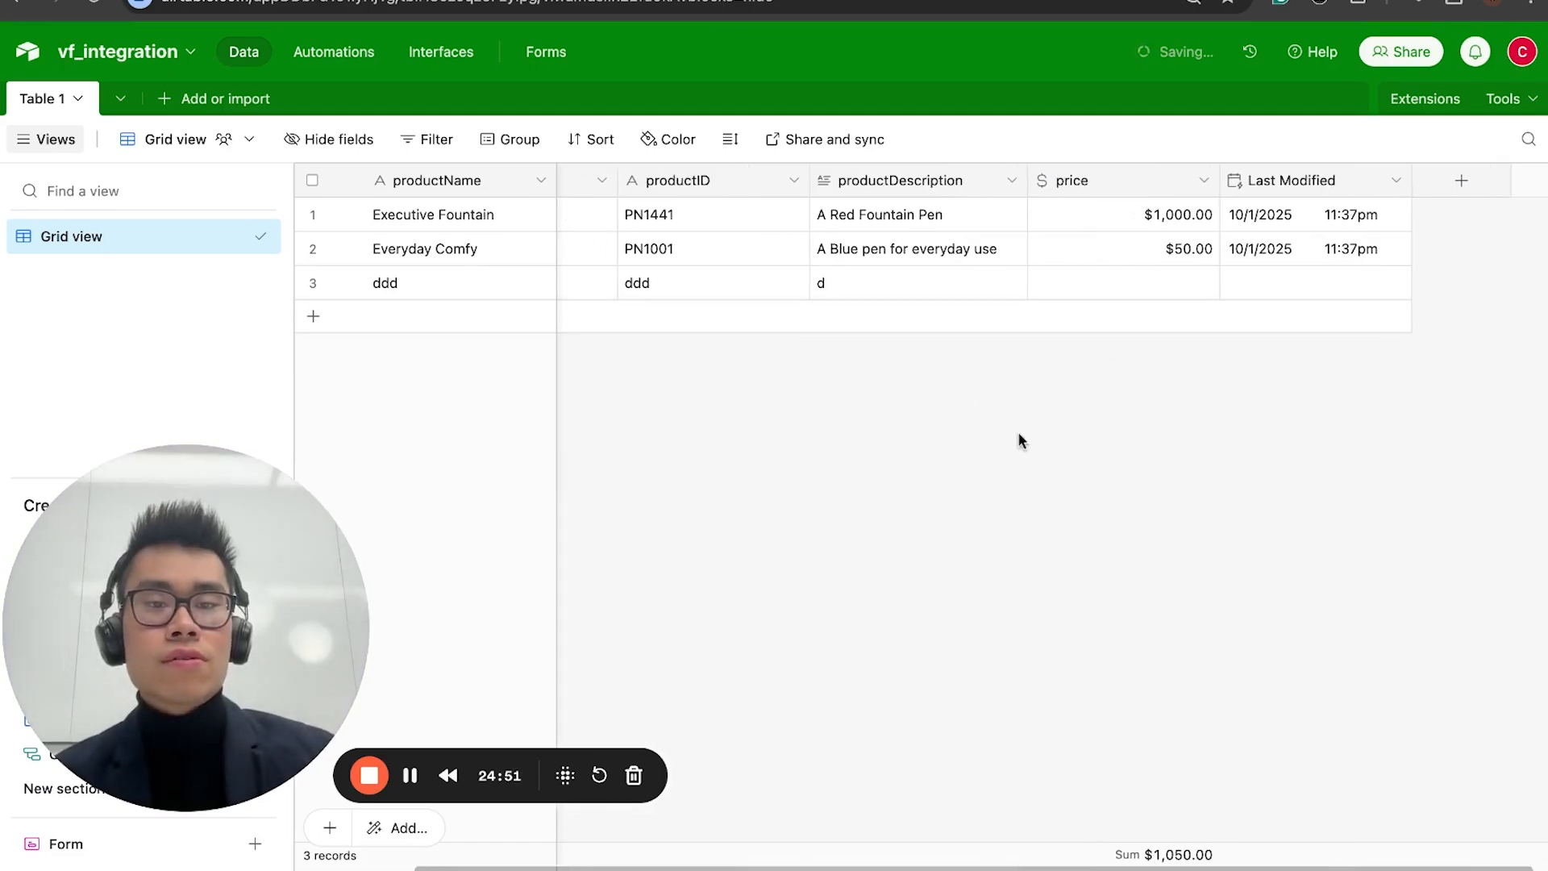
{"action": "scroll", "coordinate": [967, 427], "scroll_direction": "left", "scroll_amount": 2}
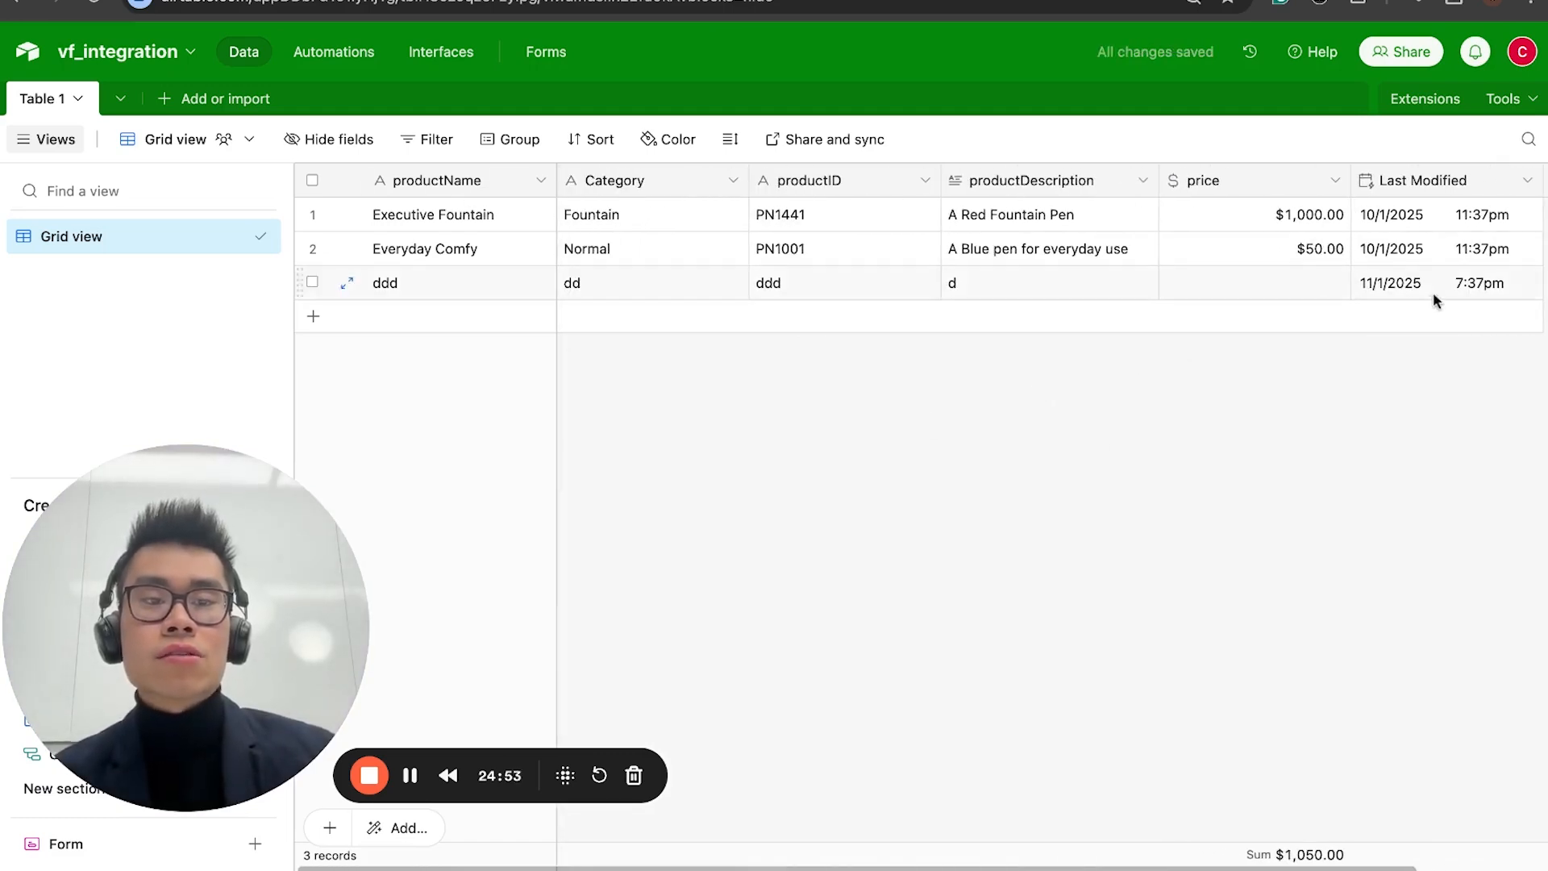
Step: Switch to Make and try to run the scenario once
{"action": "left_click", "coordinate": [387, 1]}
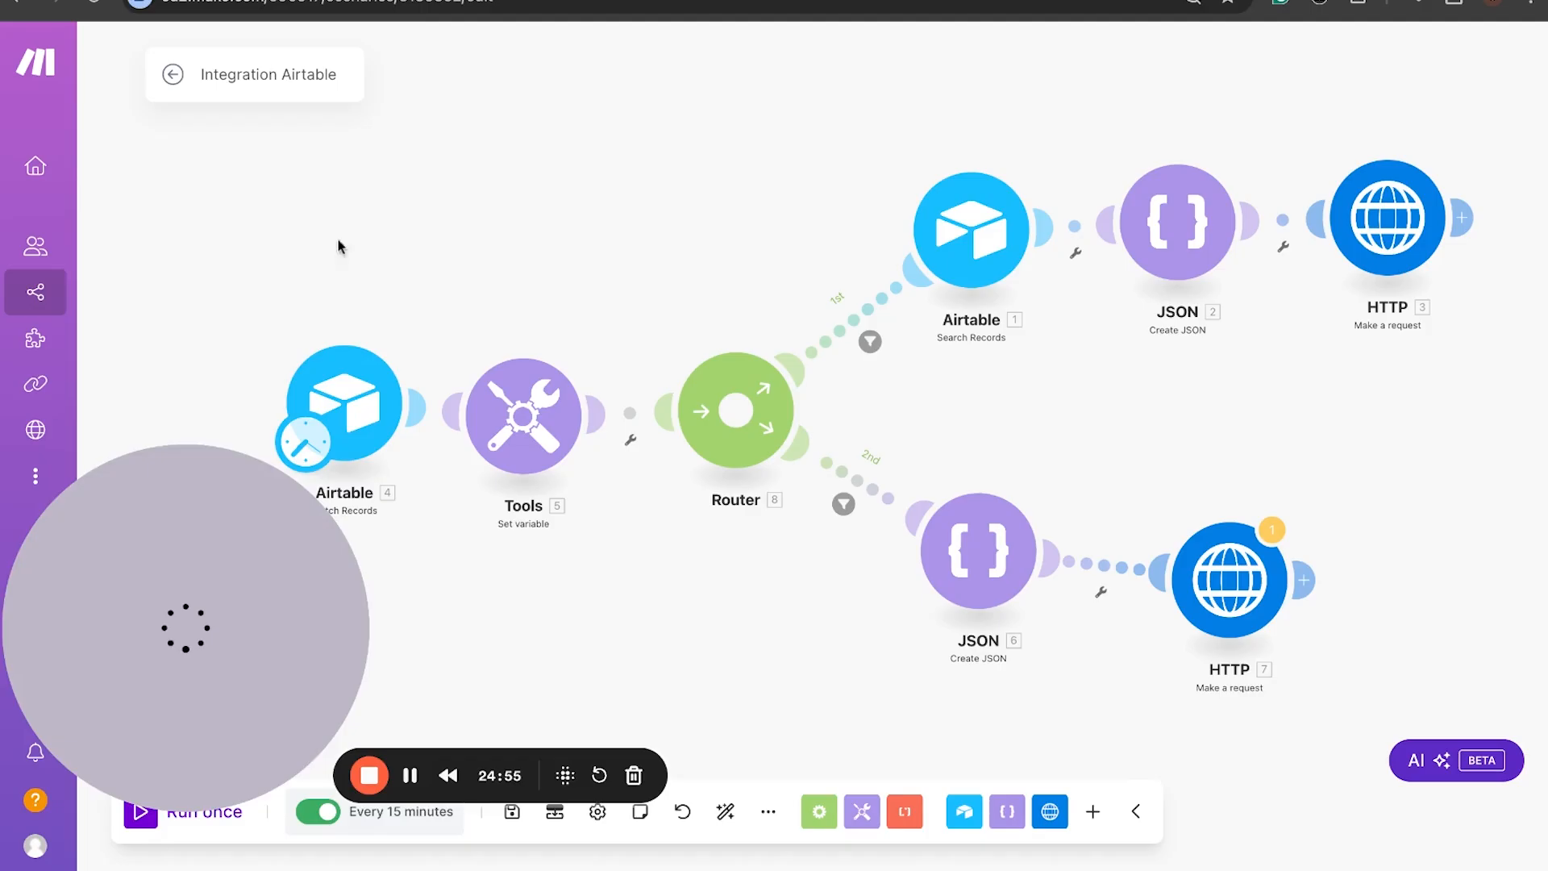
{"action": "left_click", "coordinate": [131, 826]}
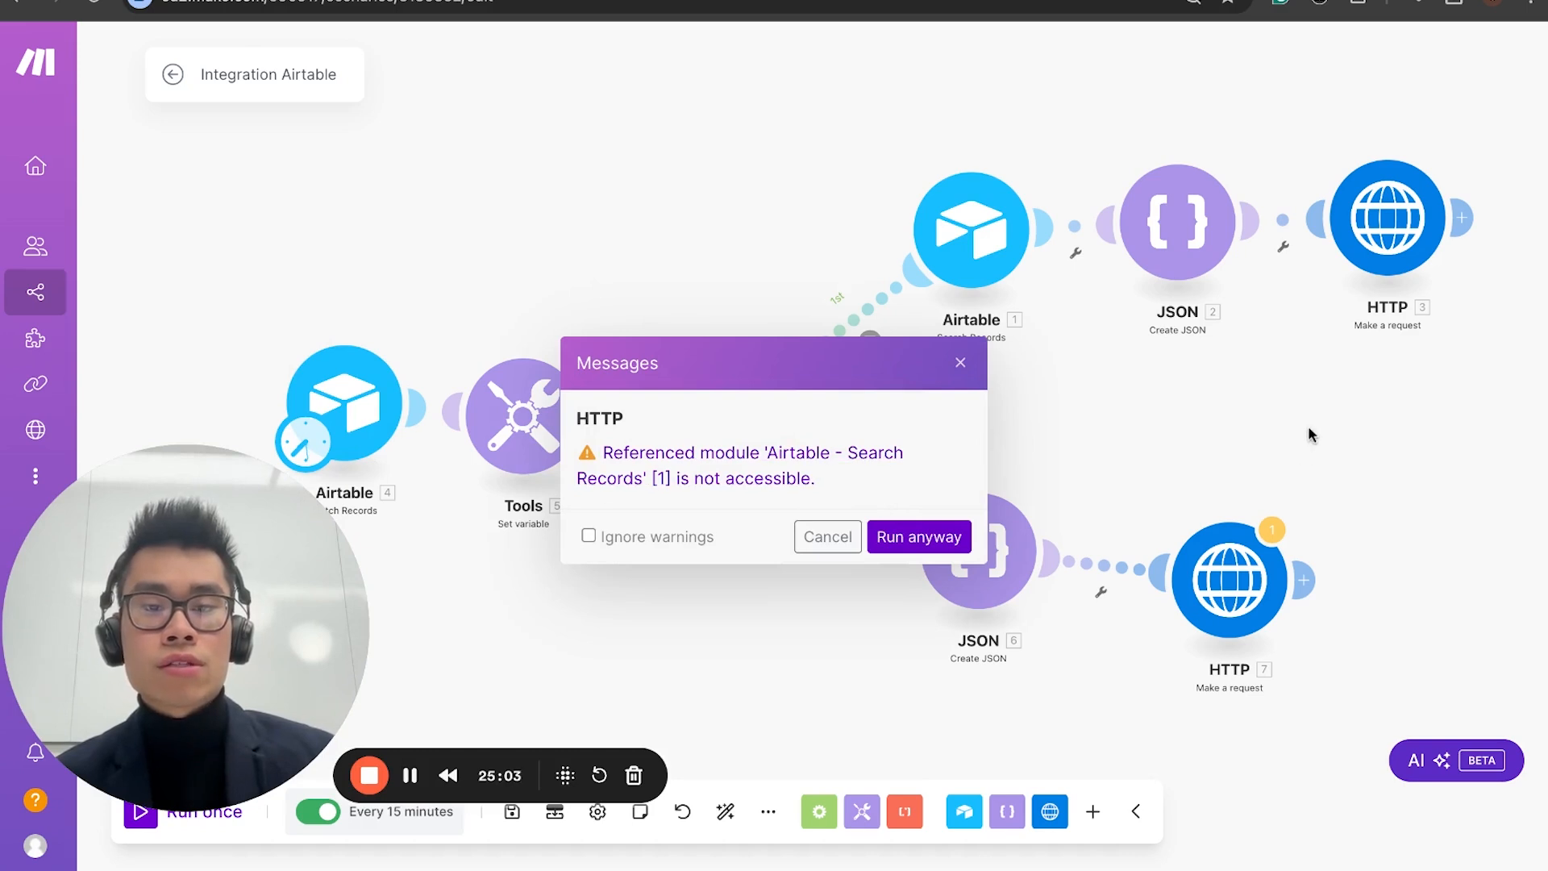
{"action": "left_click", "coordinate": [961, 362]}
Step: In the second route's HTTP request content, replace the name mapping with productName from Airtable Watch Records and save the module
{"action": "left_click", "coordinate": [1214, 581]}
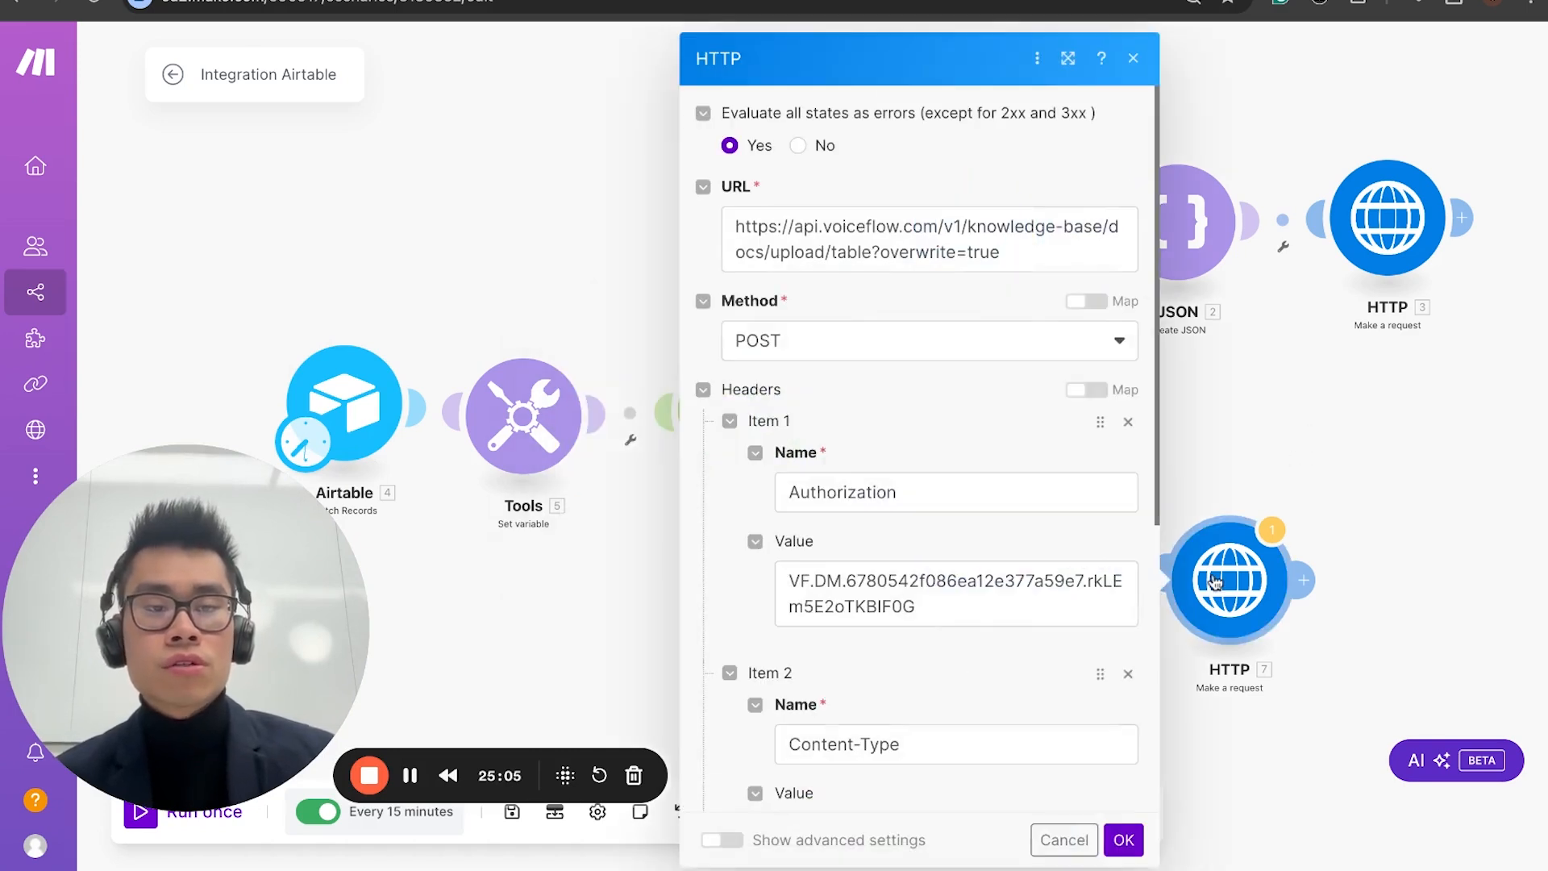
{"action": "scroll", "coordinate": [975, 494], "scroll_direction": "down", "scroll_amount": 10}
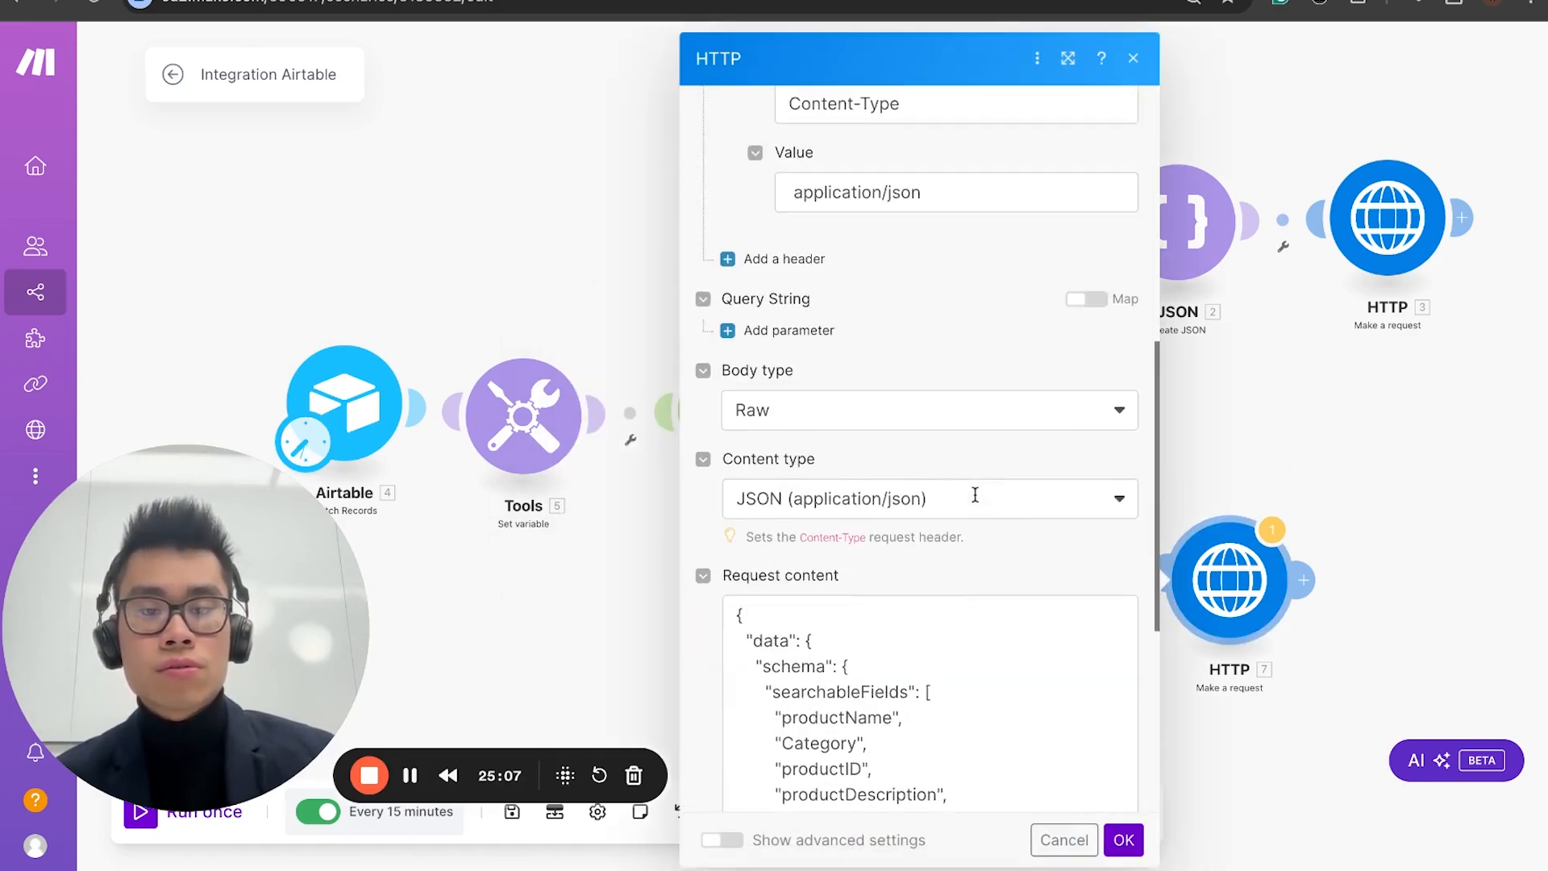
{"action": "scroll", "coordinate": [956, 524], "scroll_direction": "down", "scroll_amount": 3}
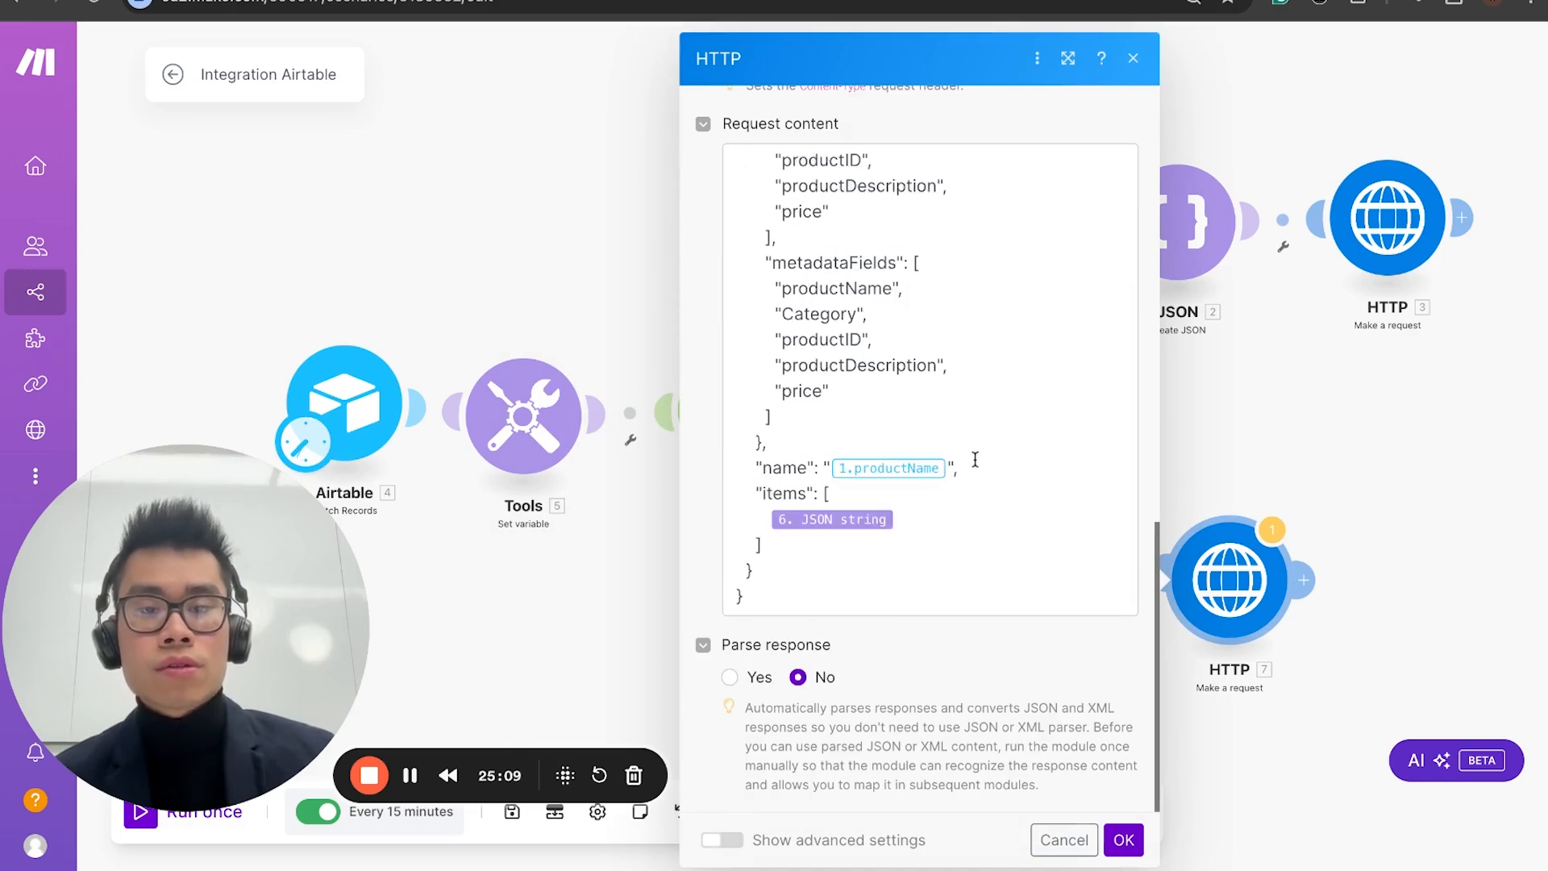
{"action": "left_click", "coordinate": [952, 468]}
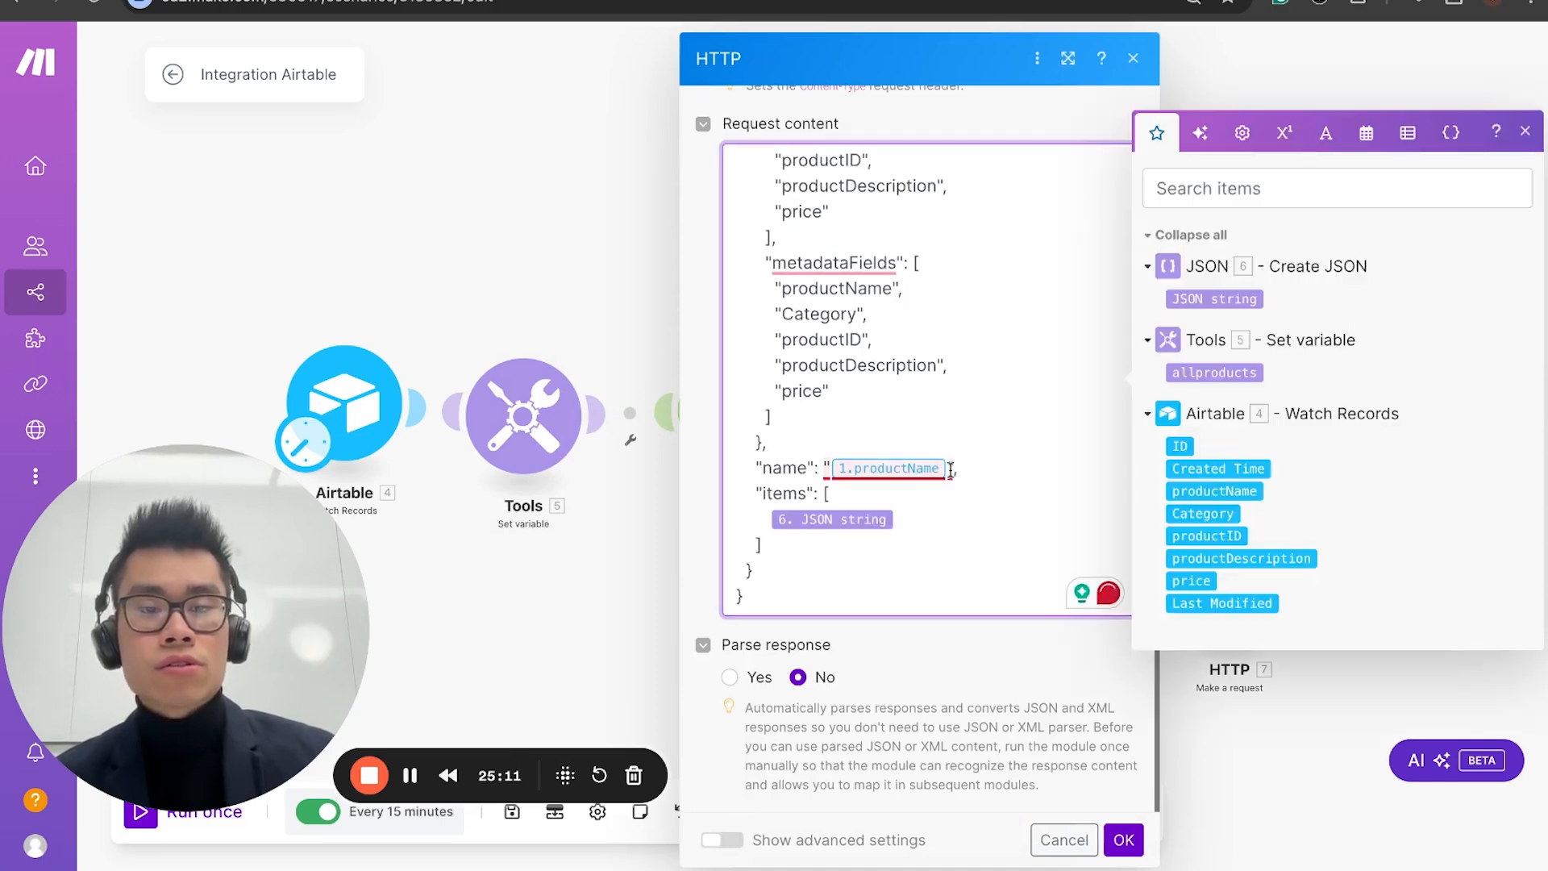
{"action": "key", "text": "BackSpace"}
{"action": "left_click", "coordinate": [1217, 491]}
{"action": "left_click", "coordinate": [1217, 491]}
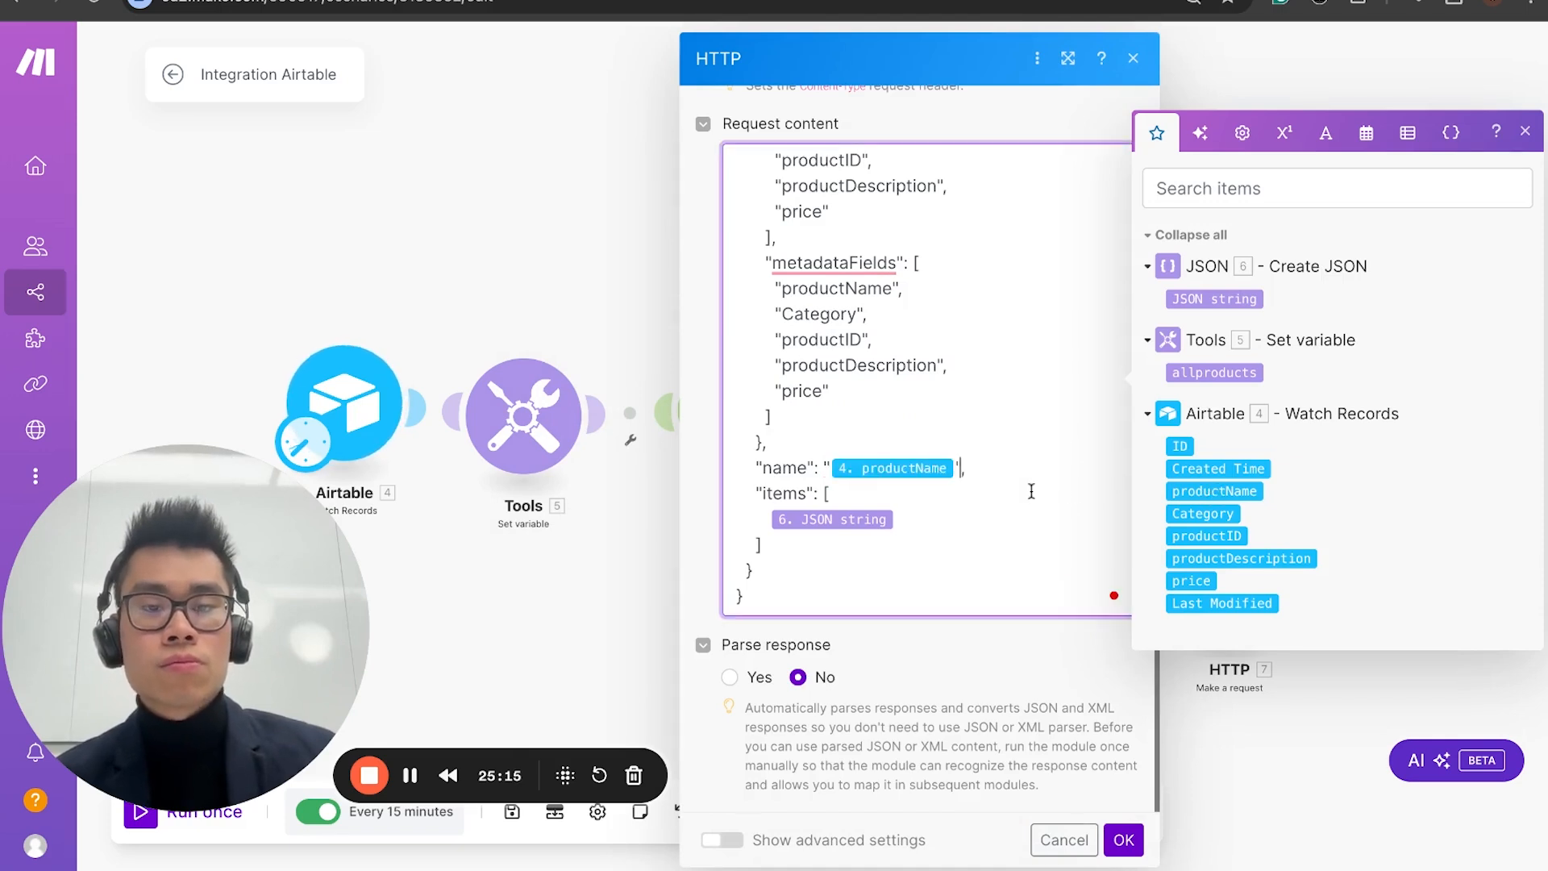
{"action": "left_click", "coordinate": [1128, 838]}
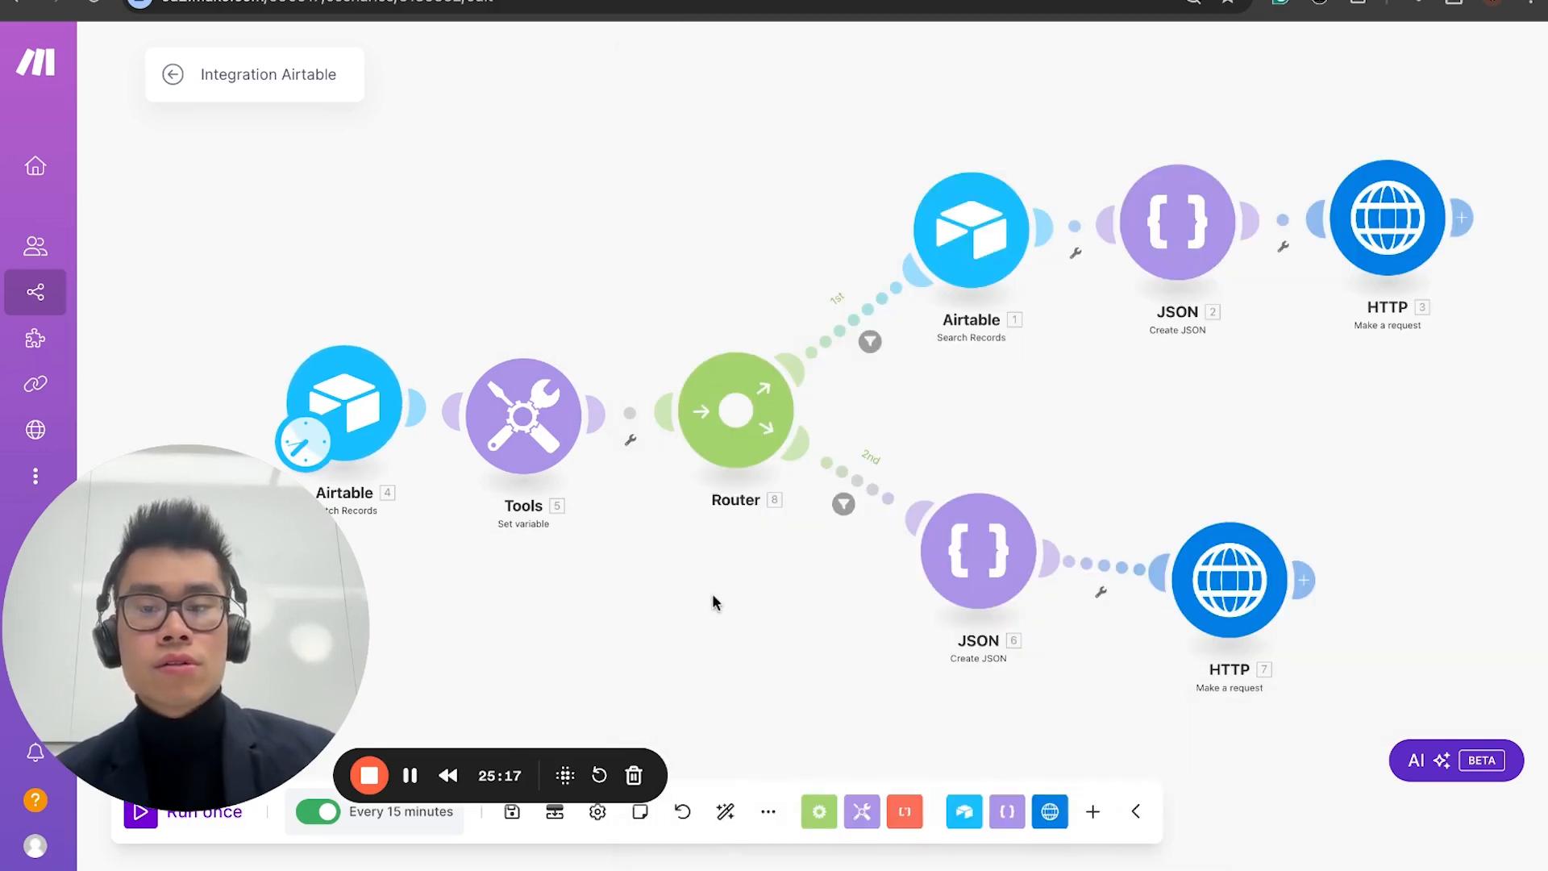
Step: Run the scenario once, switch to Voiceflow, and reload the knowledge base to check its data sources
{"action": "left_click", "coordinate": [139, 824]}
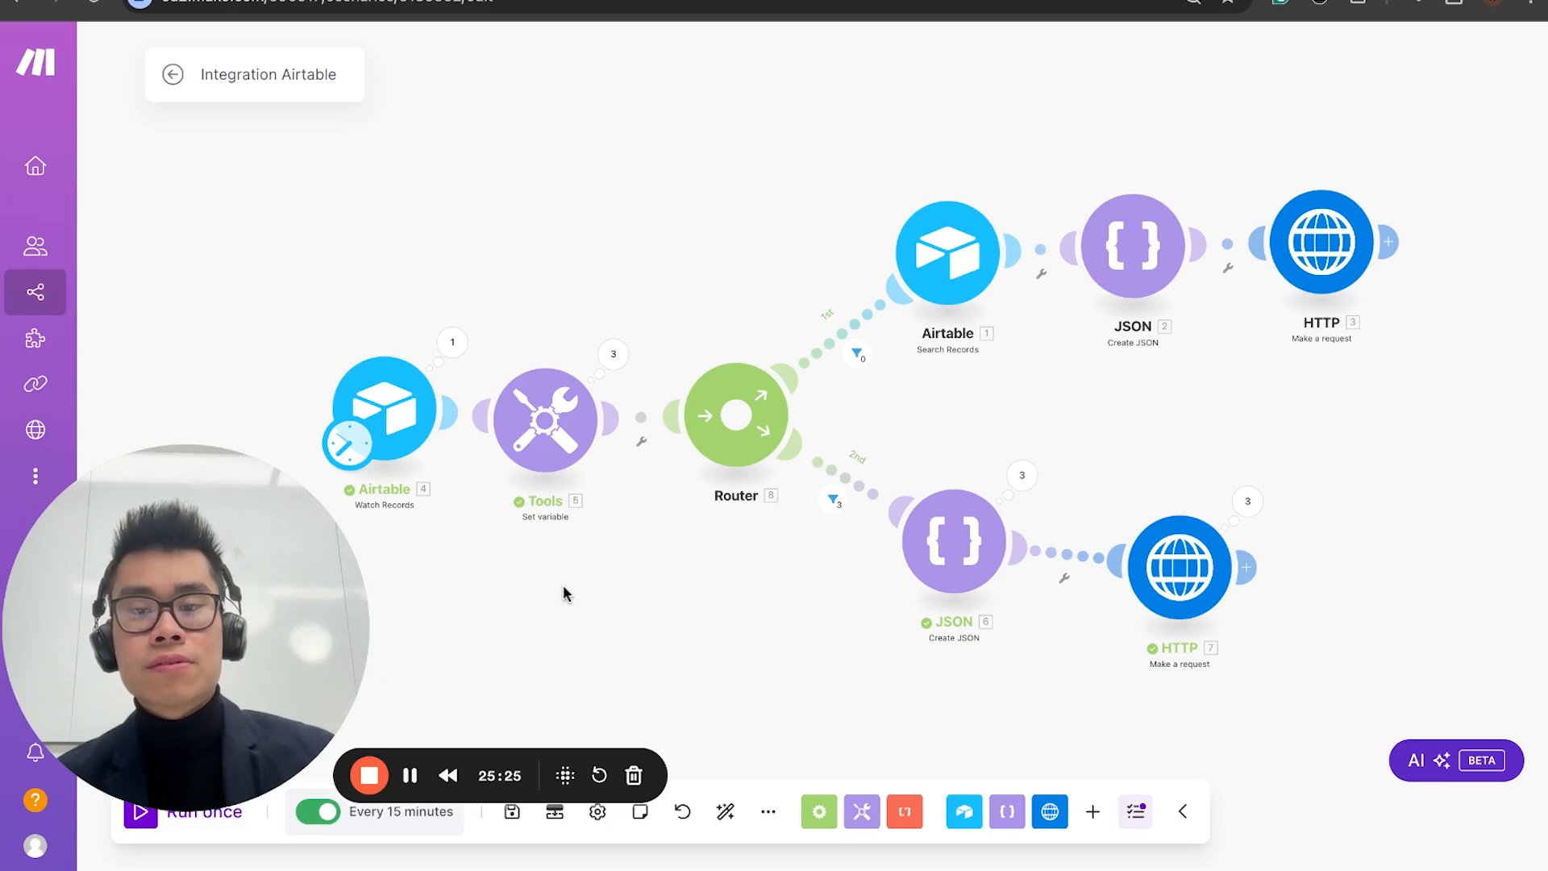
{"action": "left_click_drag", "start_coordinate": [562, 593], "coordinate": [546, 613]}
{"action": "left_click", "coordinate": [76, 1]}
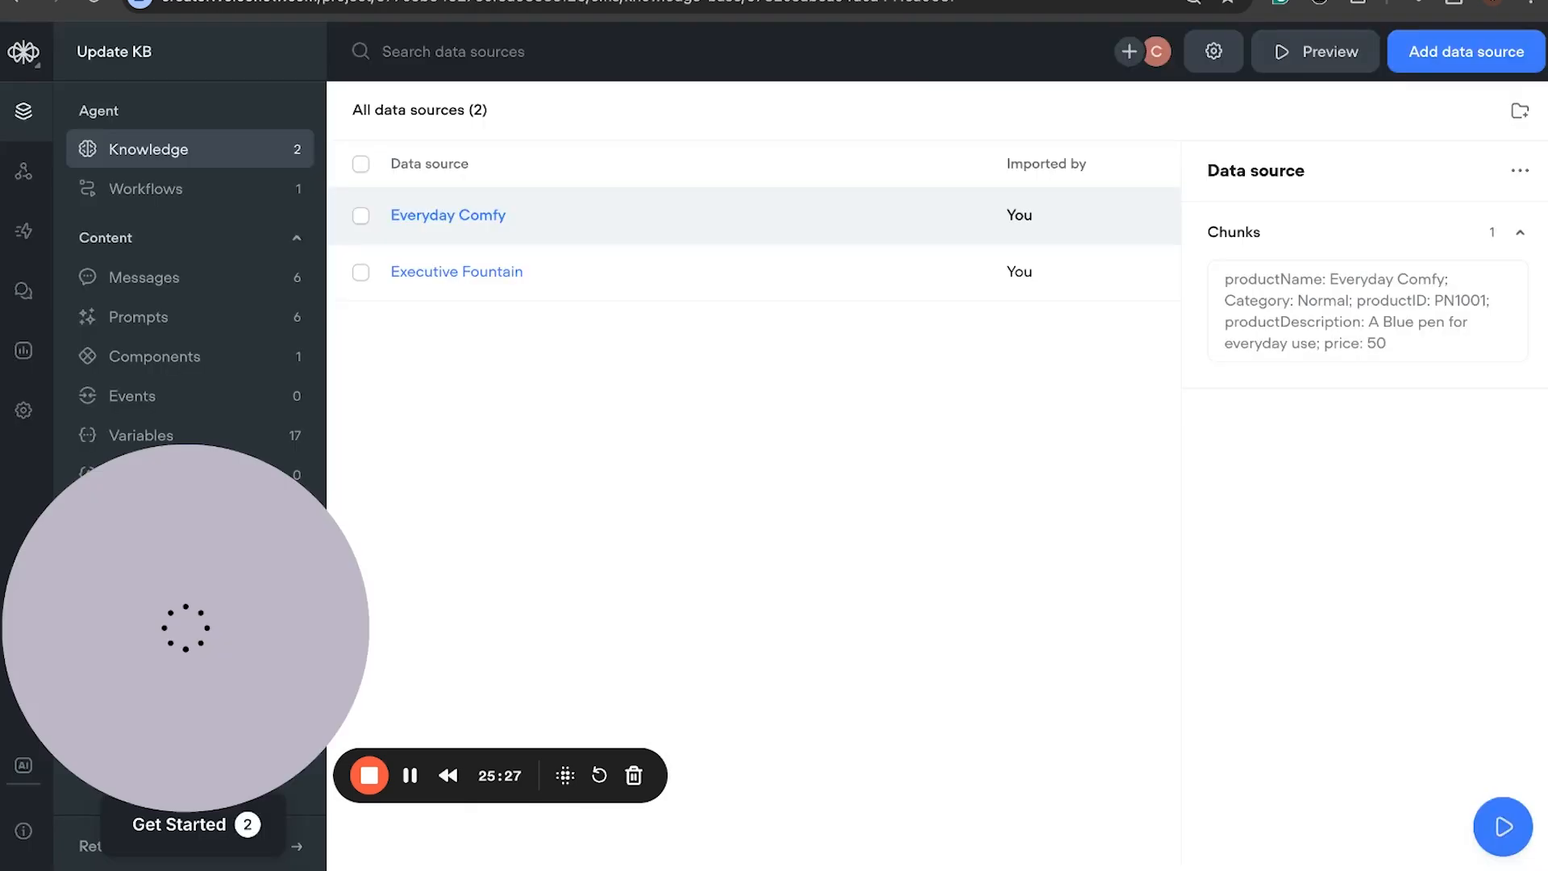
{"action": "left_click", "coordinate": [95, 5]}
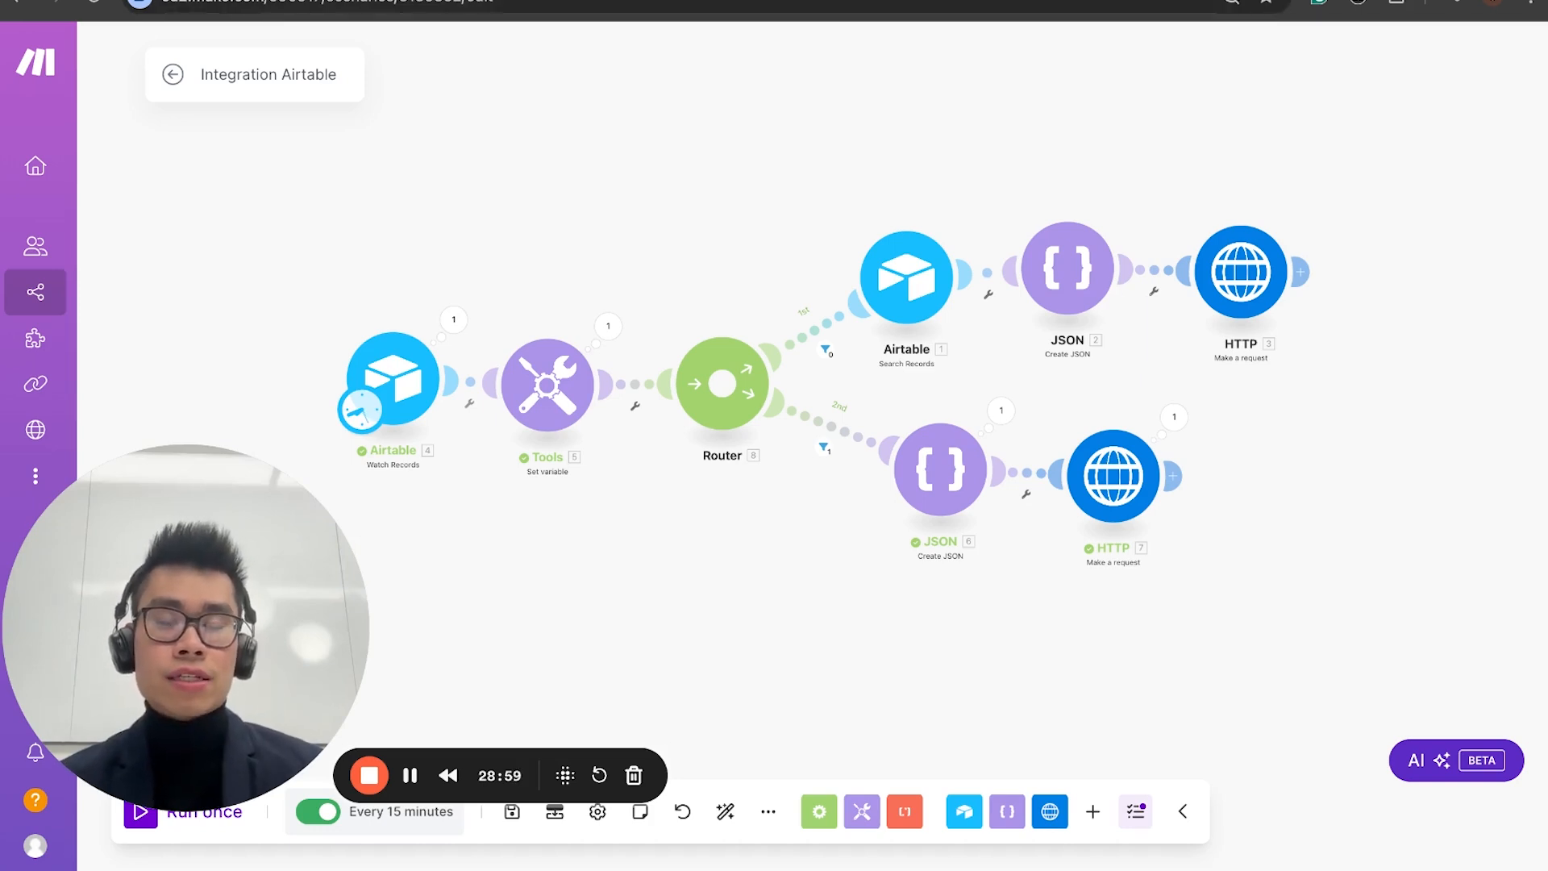
Step: Review the Airtable product table, the Make scenario, and the TABLE Upload section of the Voiceflow Advanced Knowledge Base documentation
{"action": "left_click", "coordinate": [564, 0]}
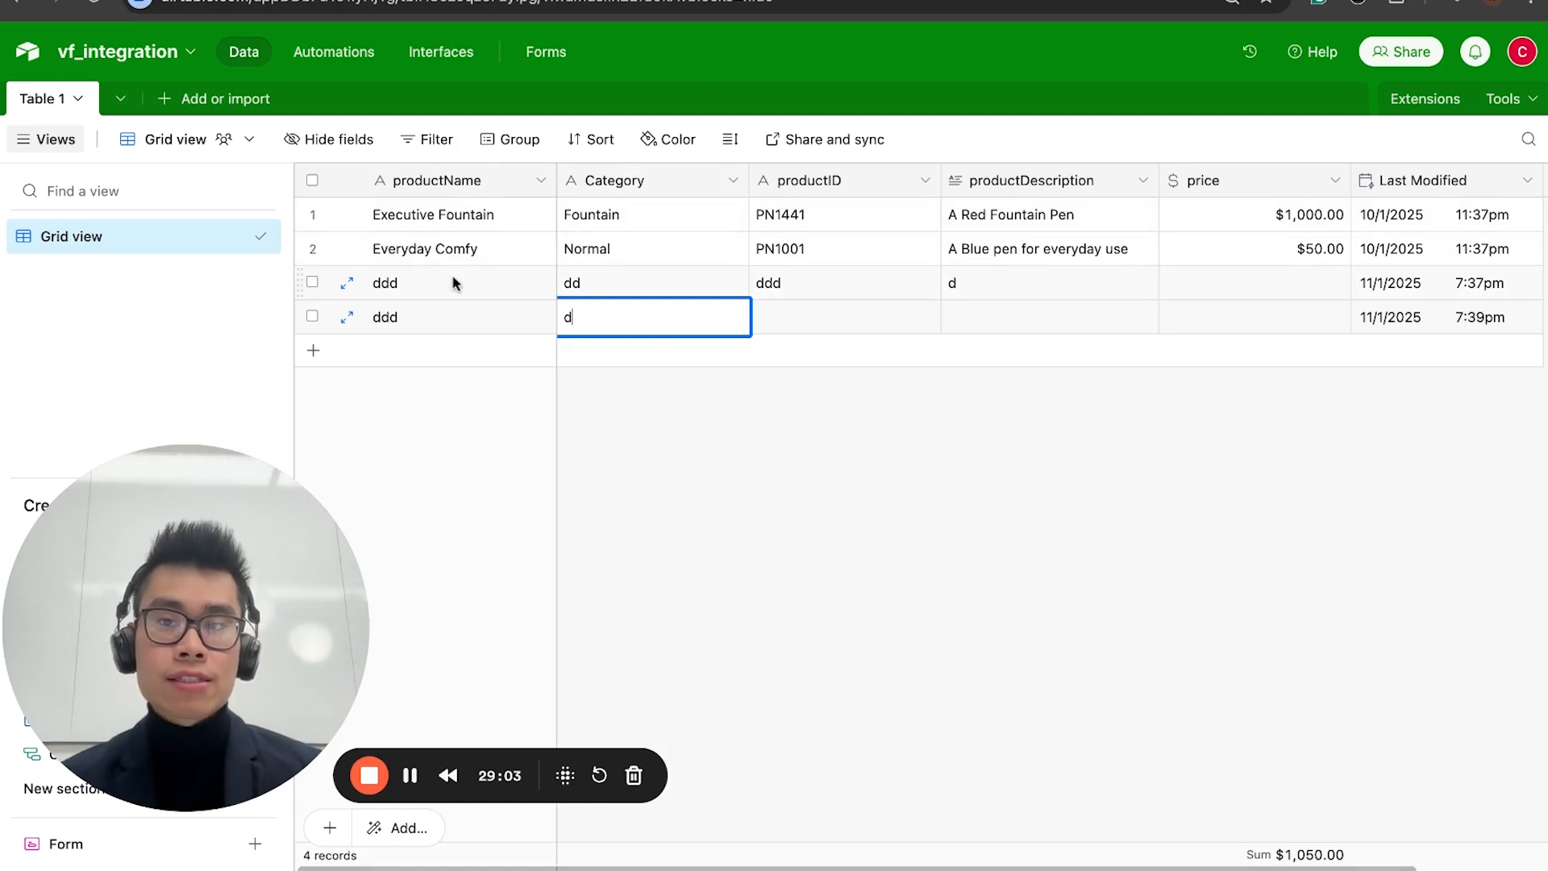
{"action": "left_click", "coordinate": [436, 0]}
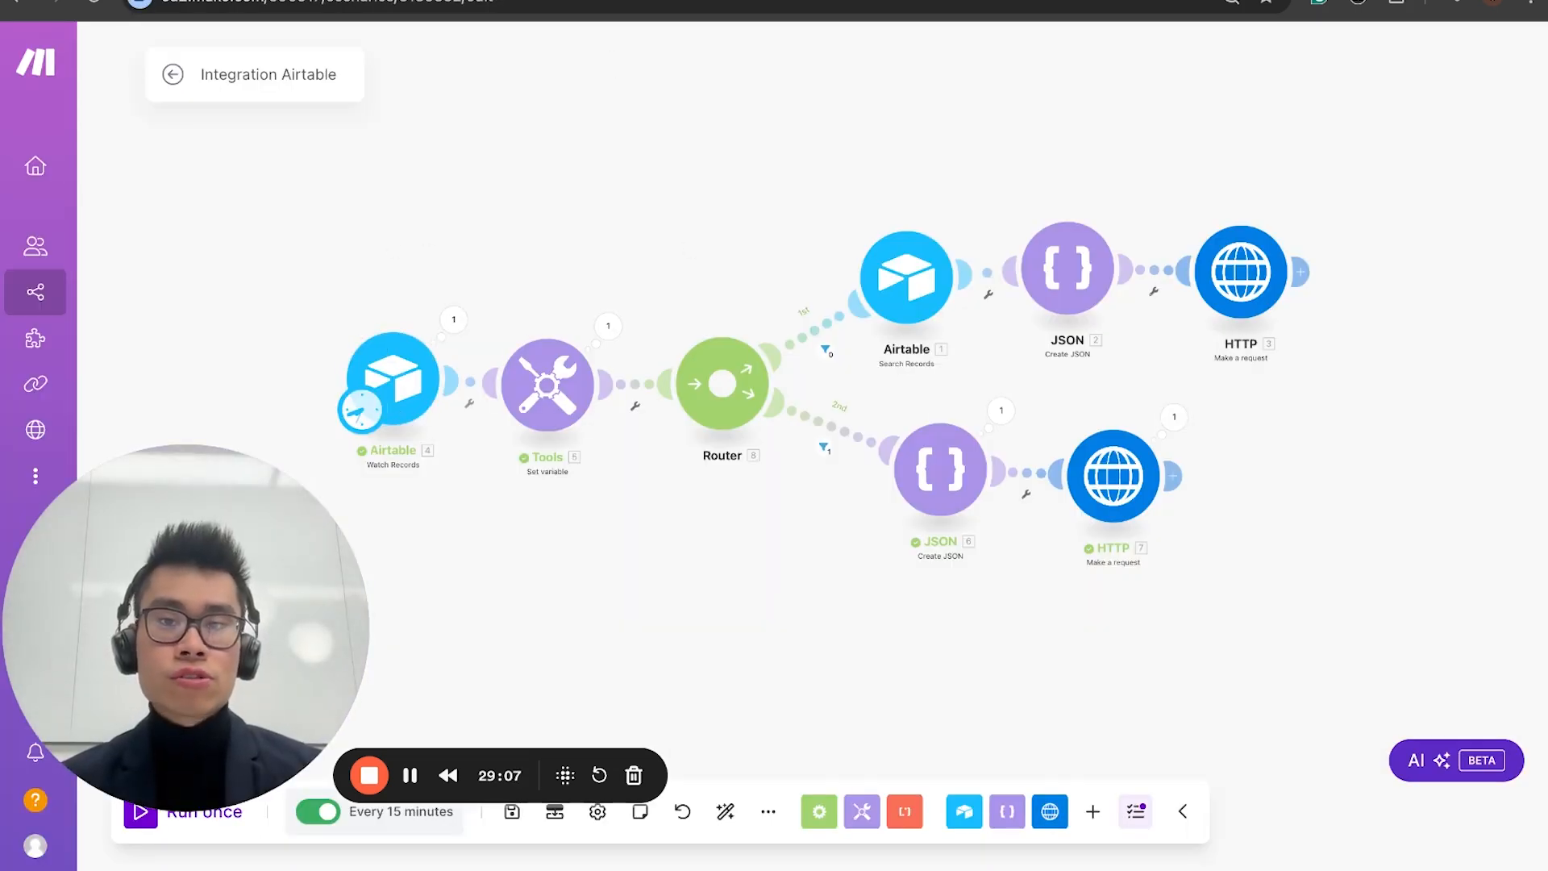
{"action": "left_click", "coordinate": [564, 0]}
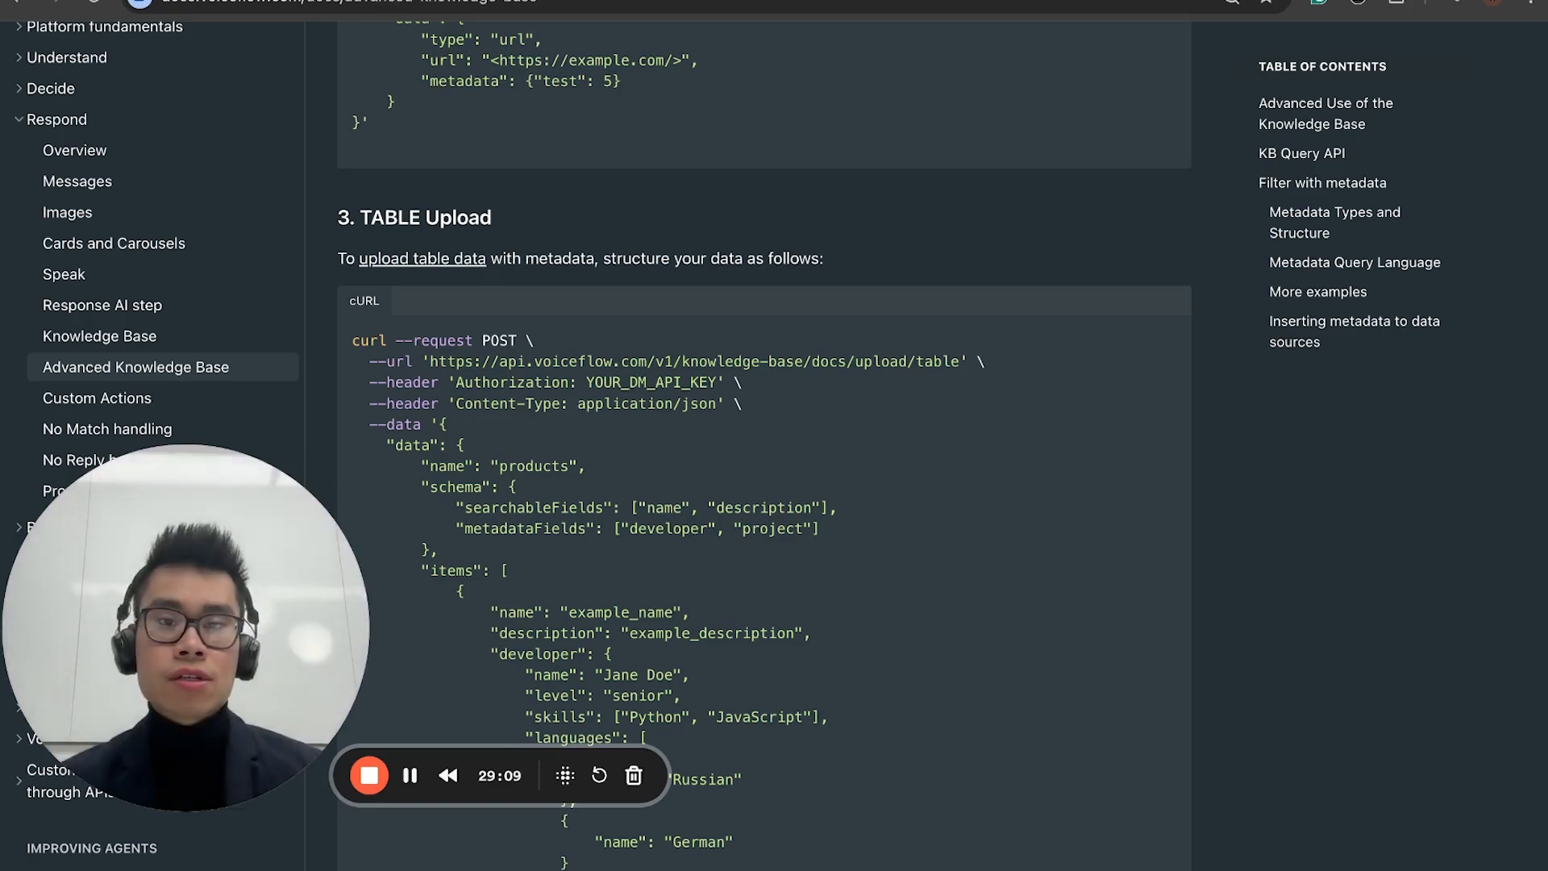